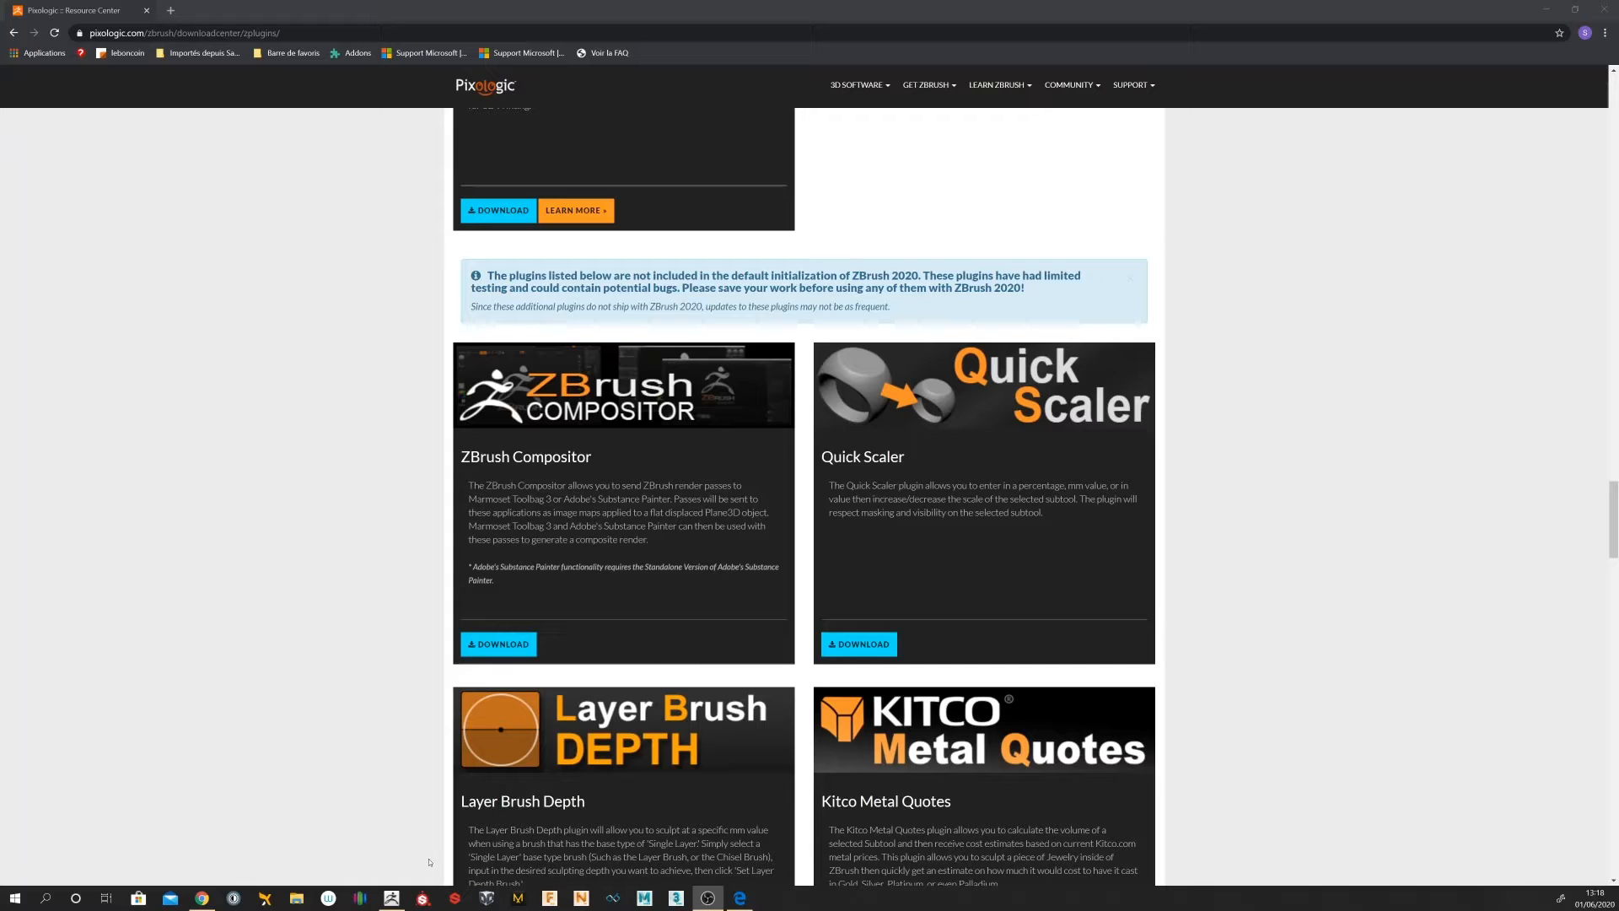
# Step: Switch from the browser to ZBrush and dock the Zplugin palette containing the ZBrush Compositor options in the side tray
pyautogui.click(423, 899)
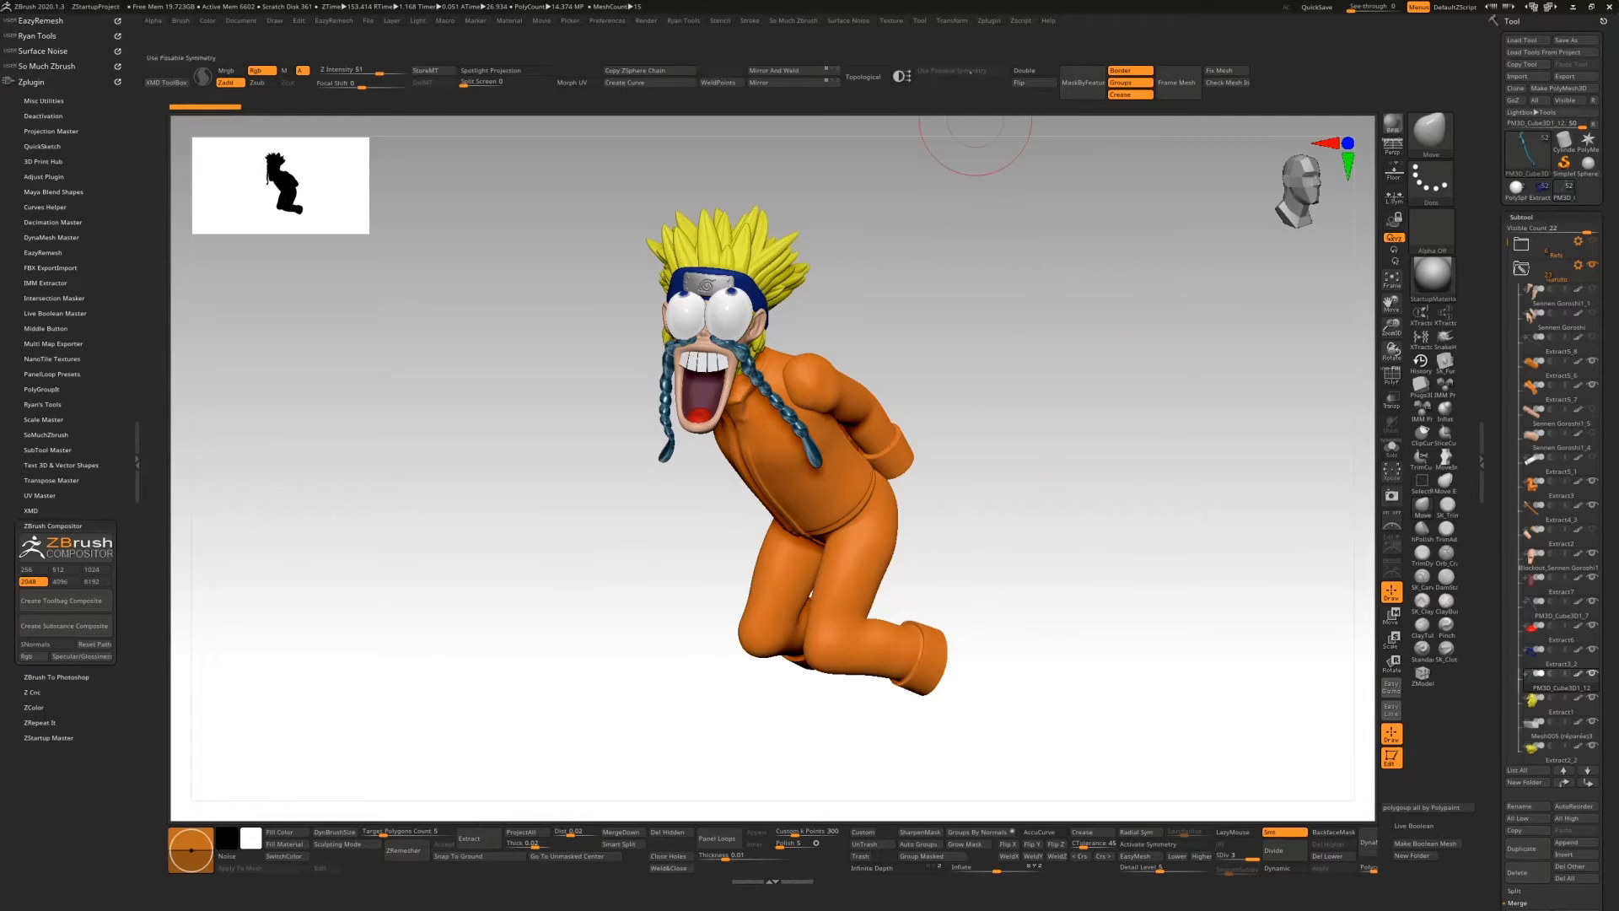
pyautogui.click(988, 22)
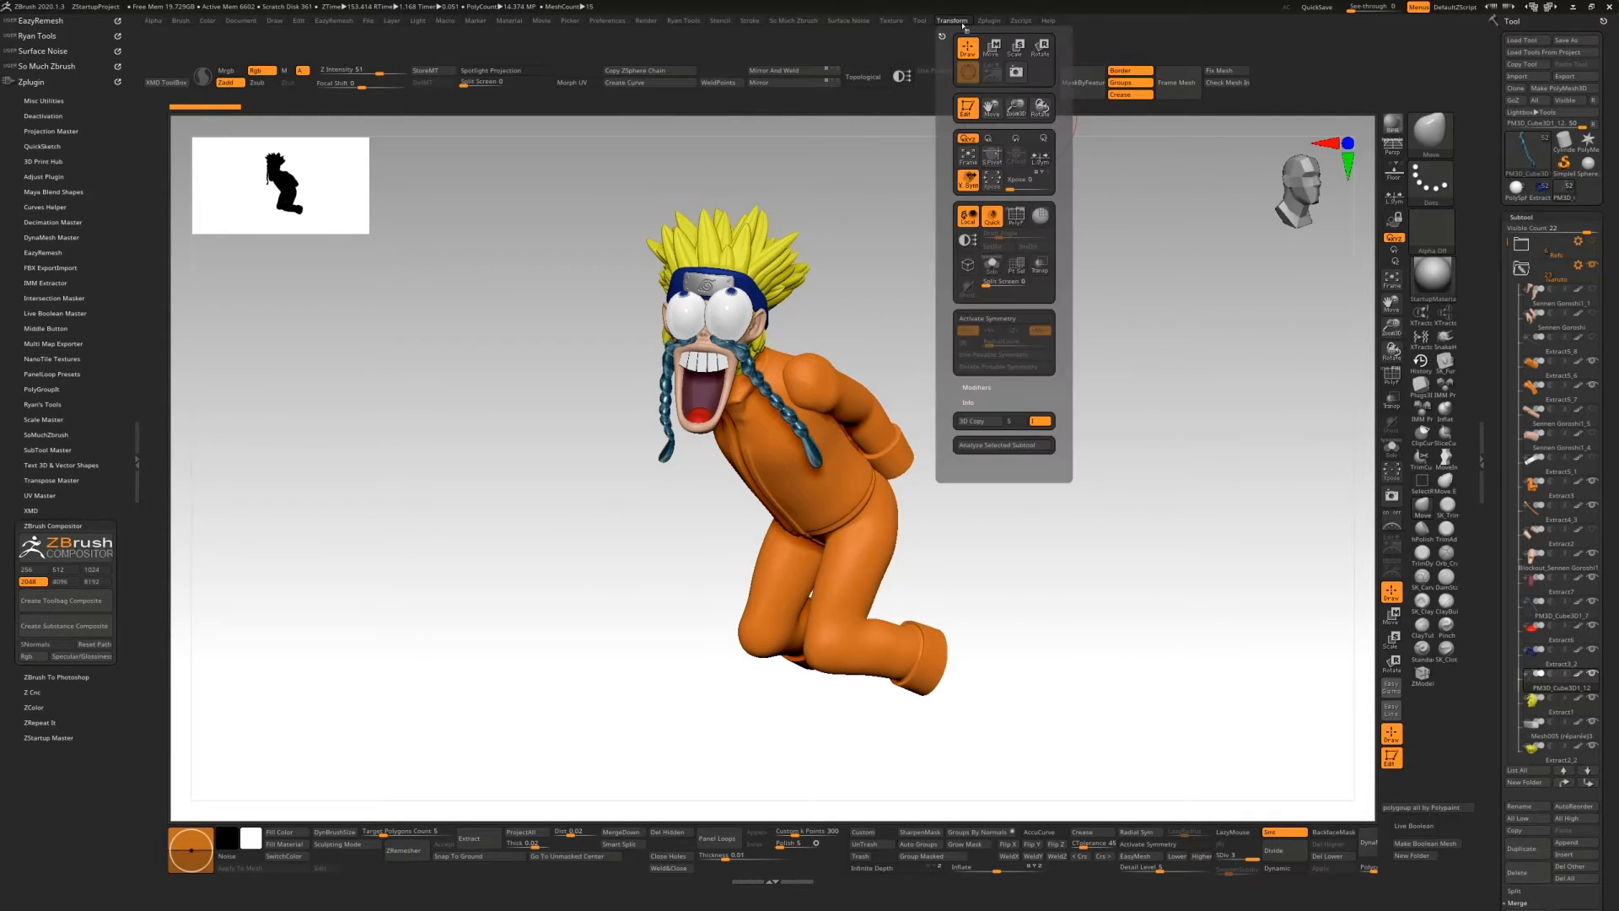
pyautogui.click(989, 21)
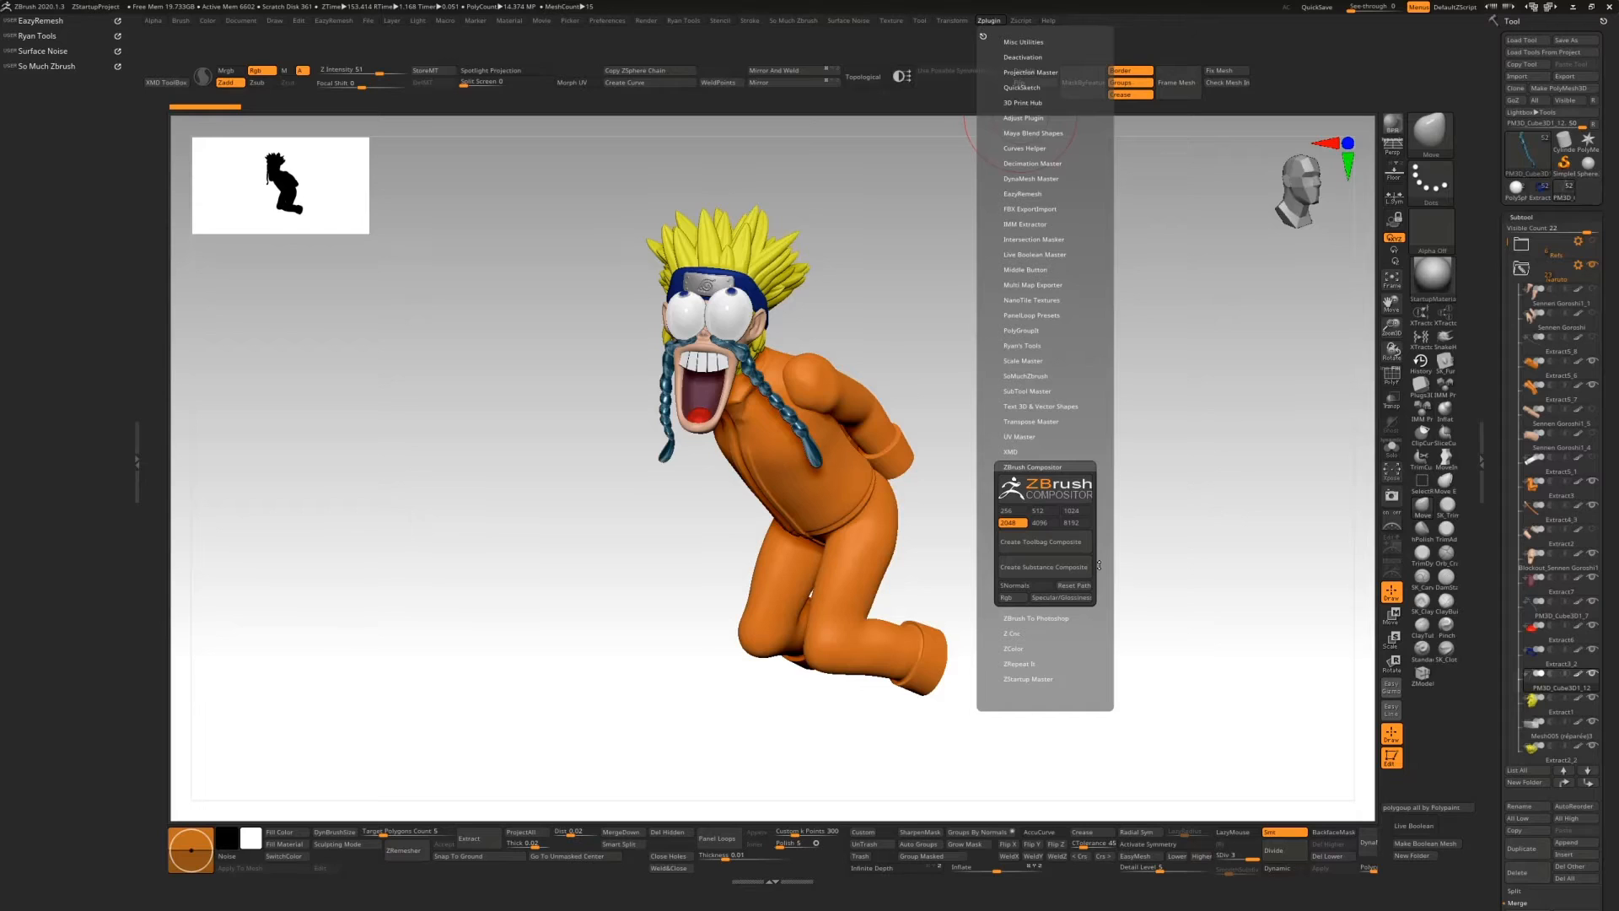
pyautogui.click(984, 36)
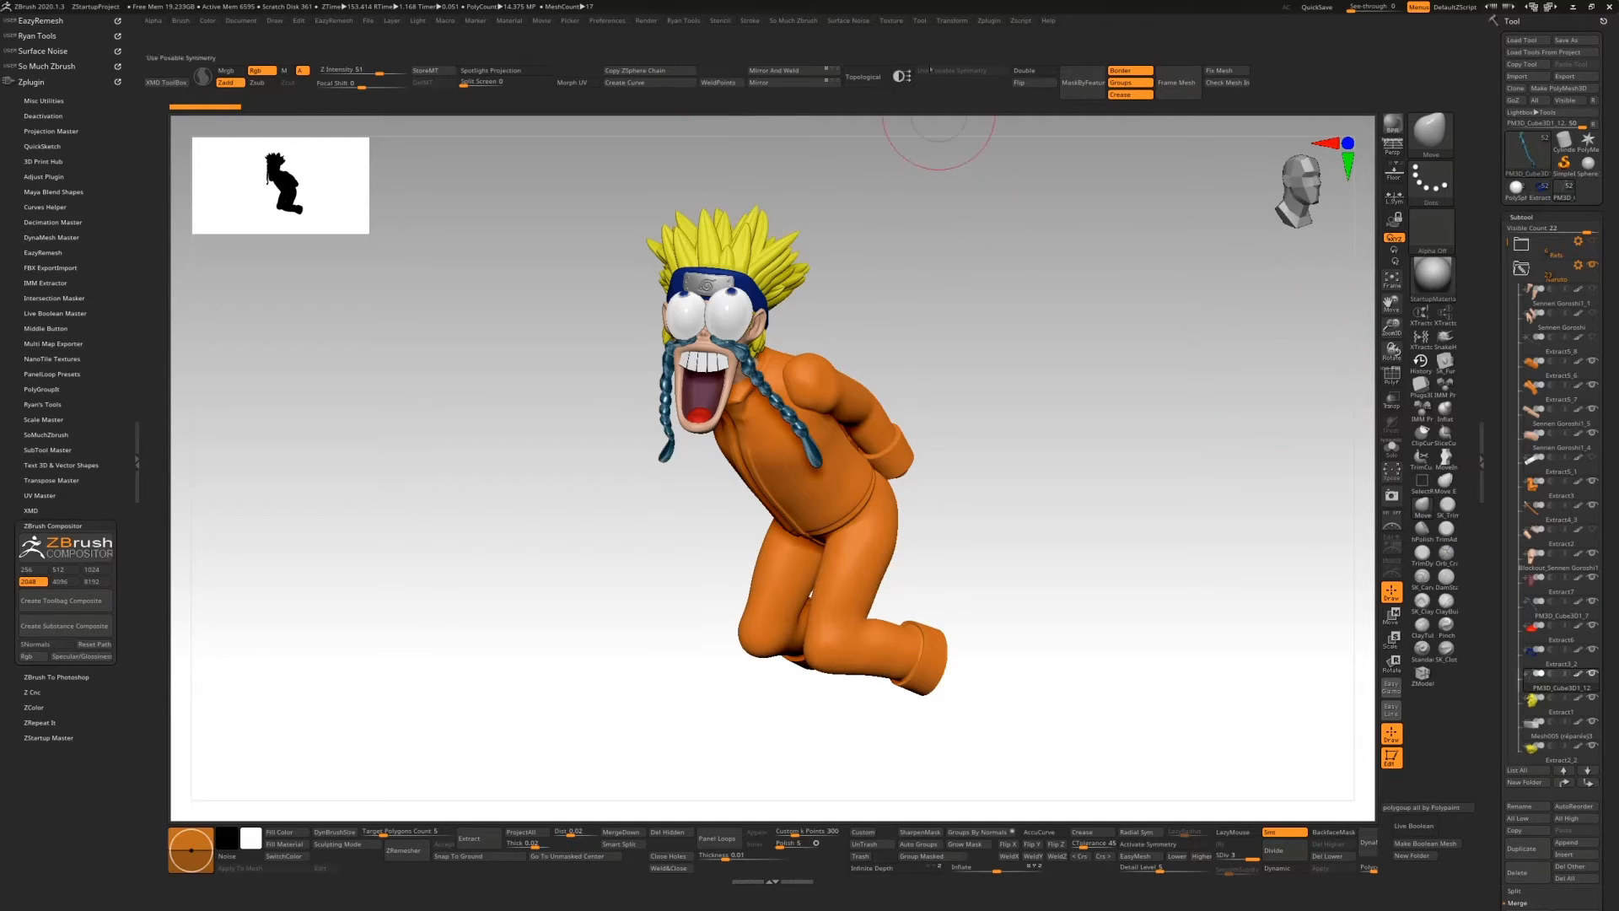
pyautogui.click(938, 24)
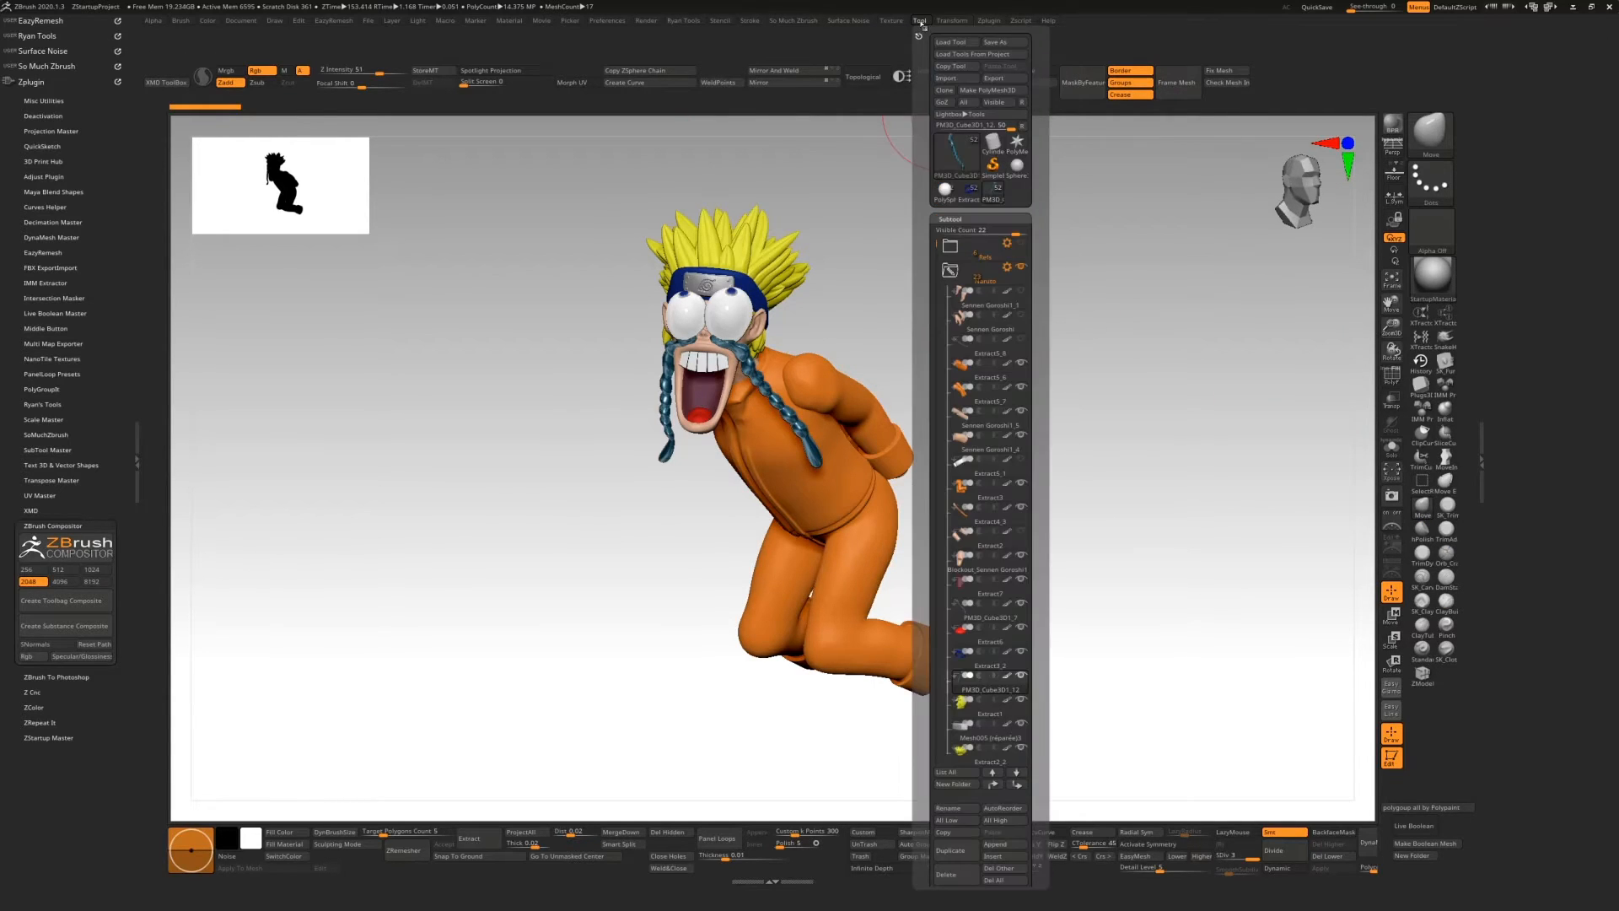
pyautogui.click(989, 22)
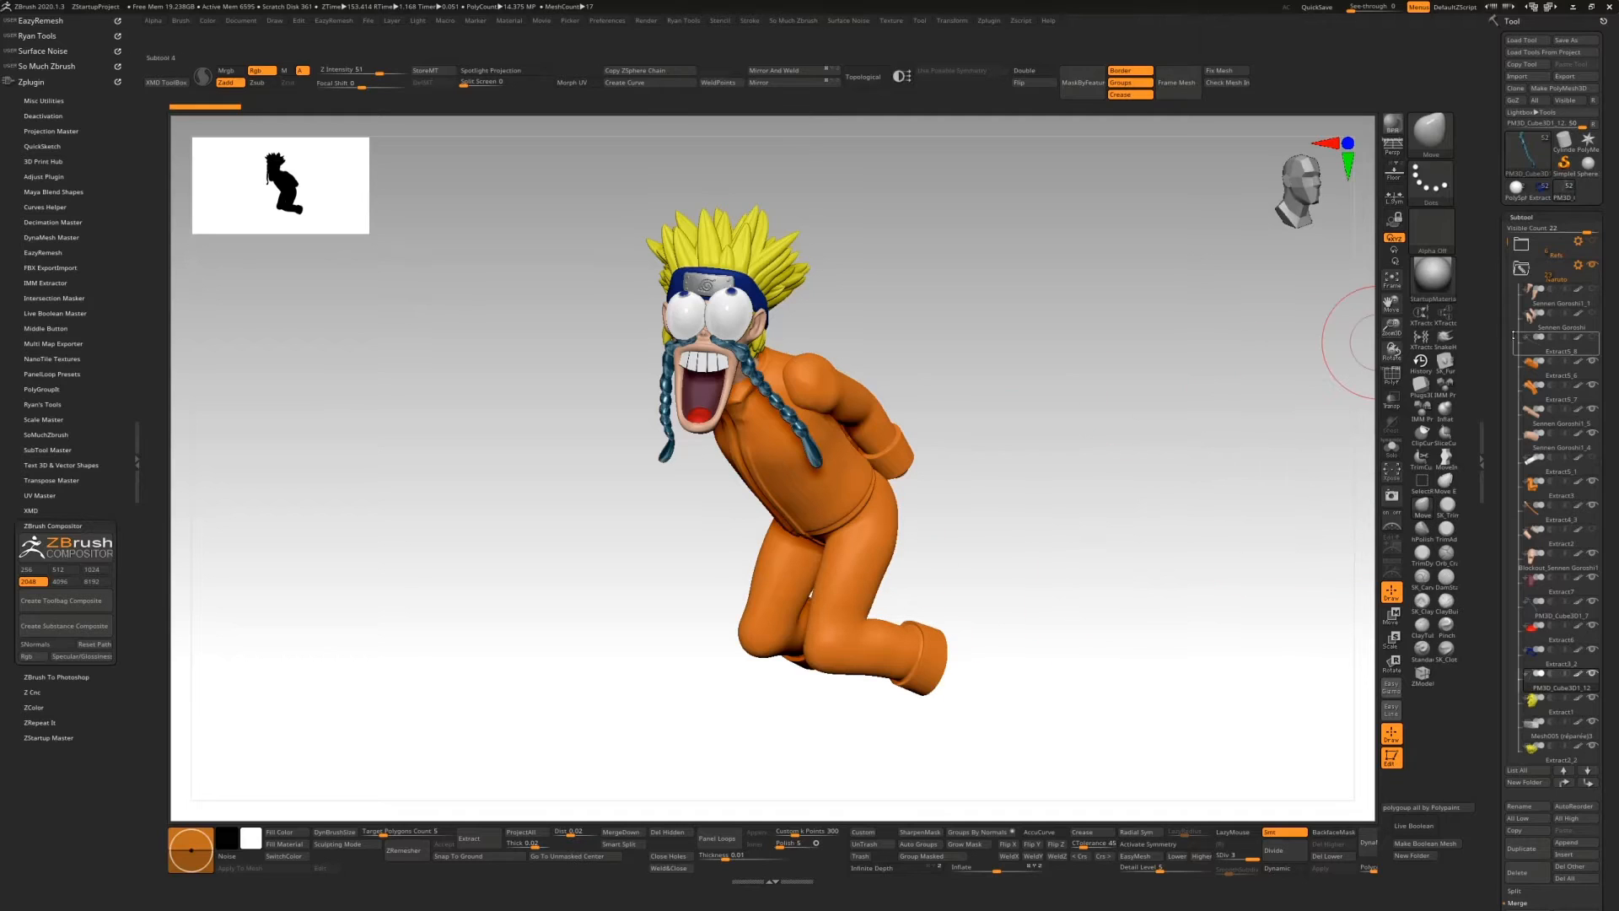
# Step: Make the character's hidden hand and foot subtools, Sennen Goroshi and Sennen Goroshi1_1, visible
pyautogui.click(1593, 315)
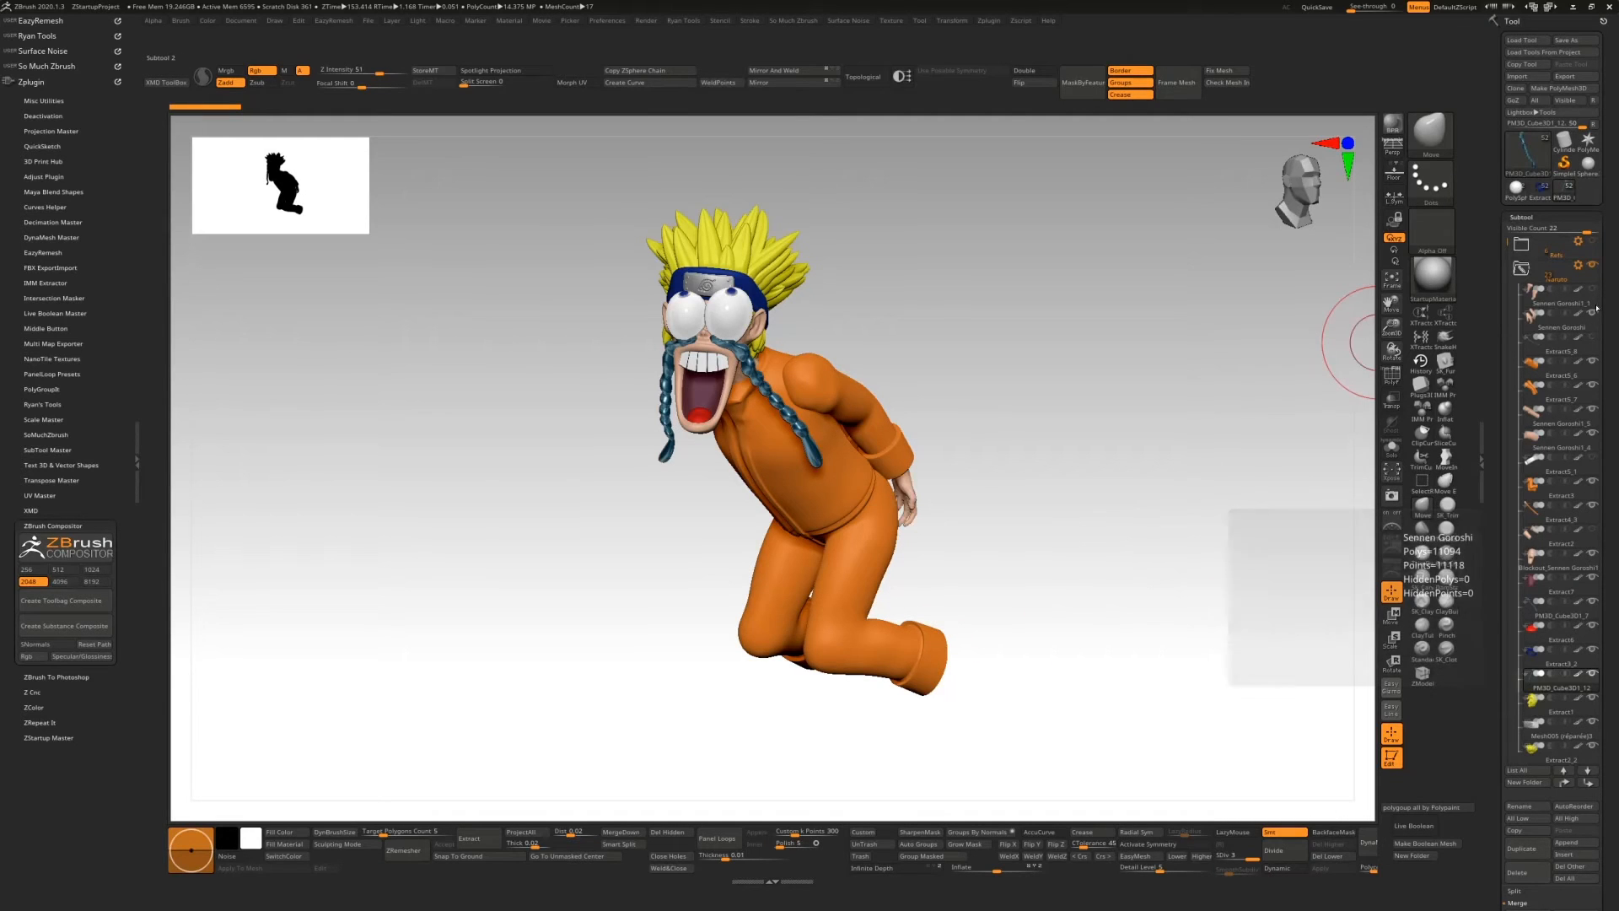
pyautogui.click(1593, 289)
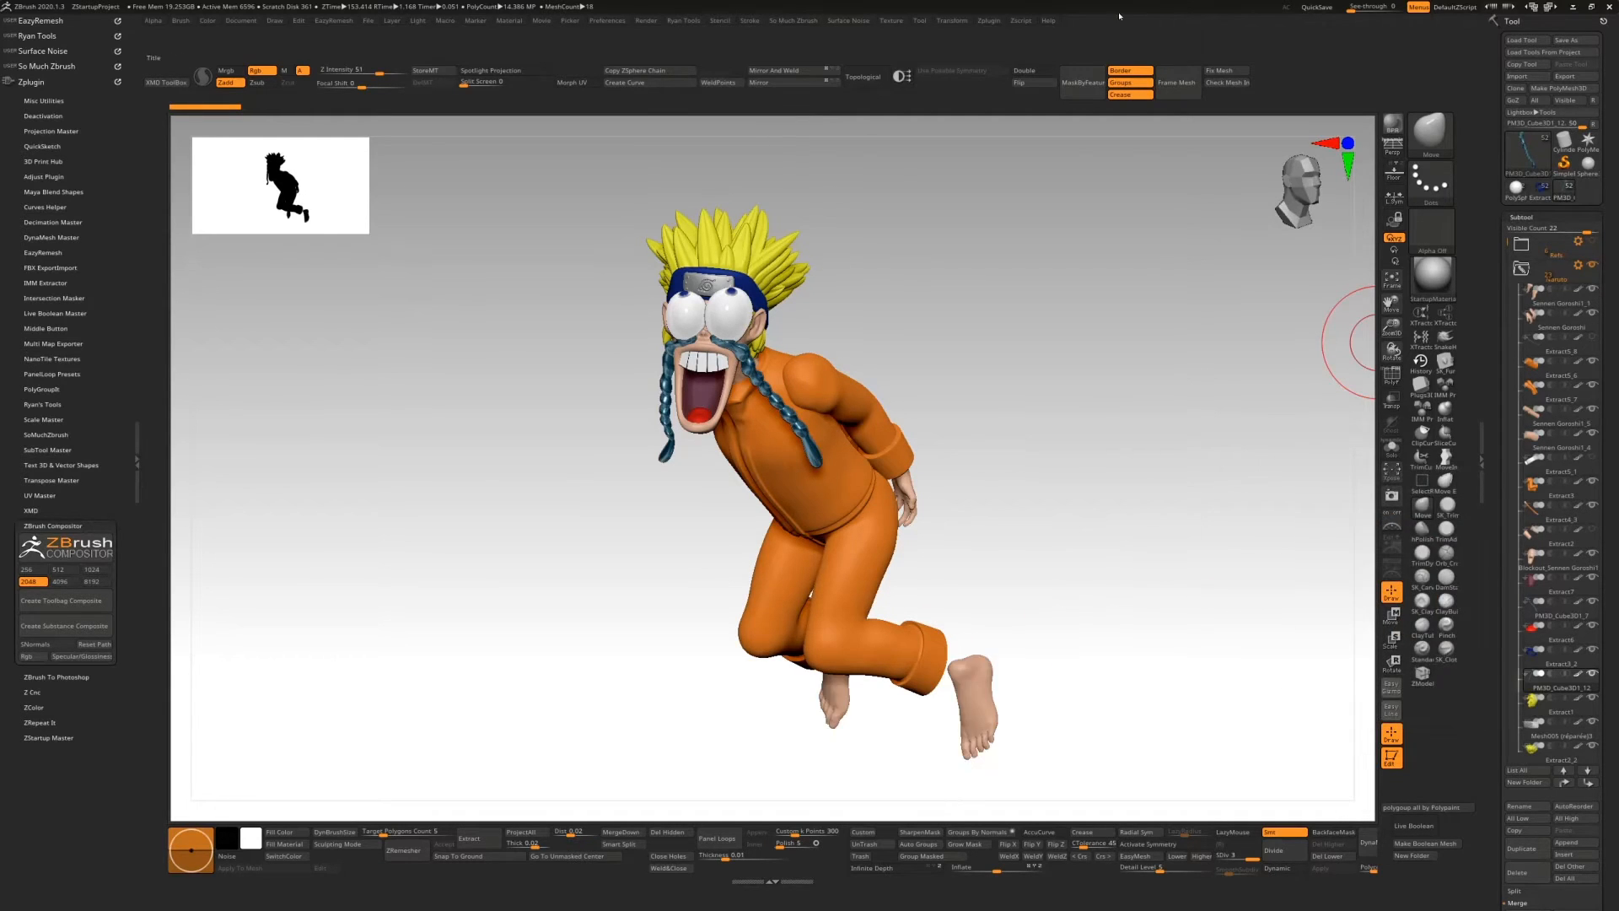
pyautogui.click(992, 25)
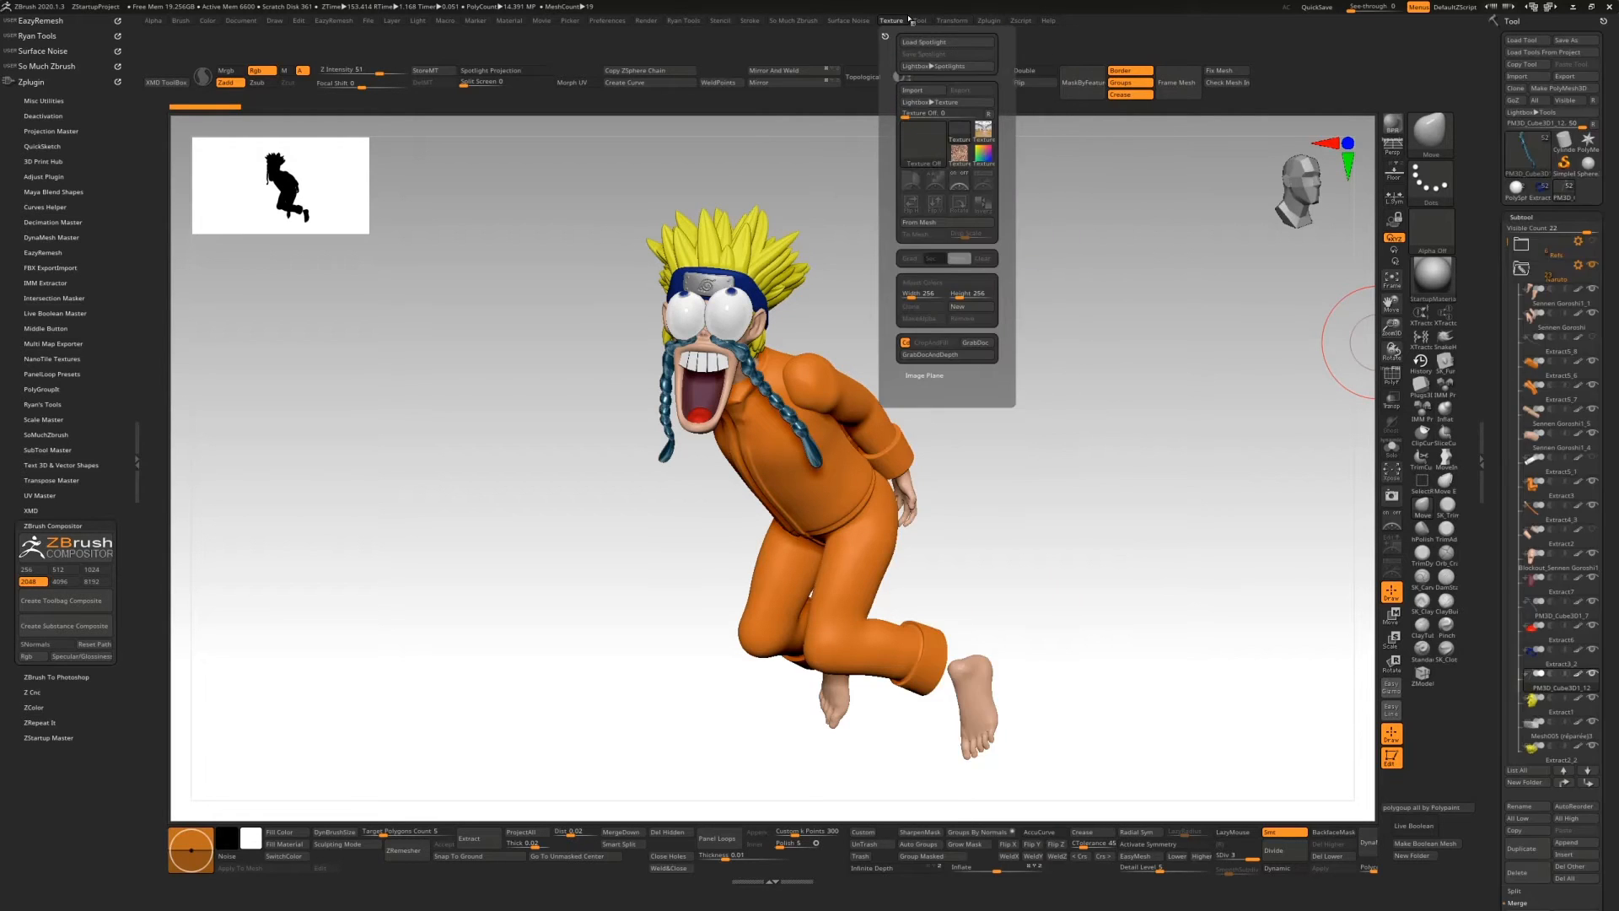
pyautogui.moveTo(921, 21)
pyautogui.moveTo(981, 26)
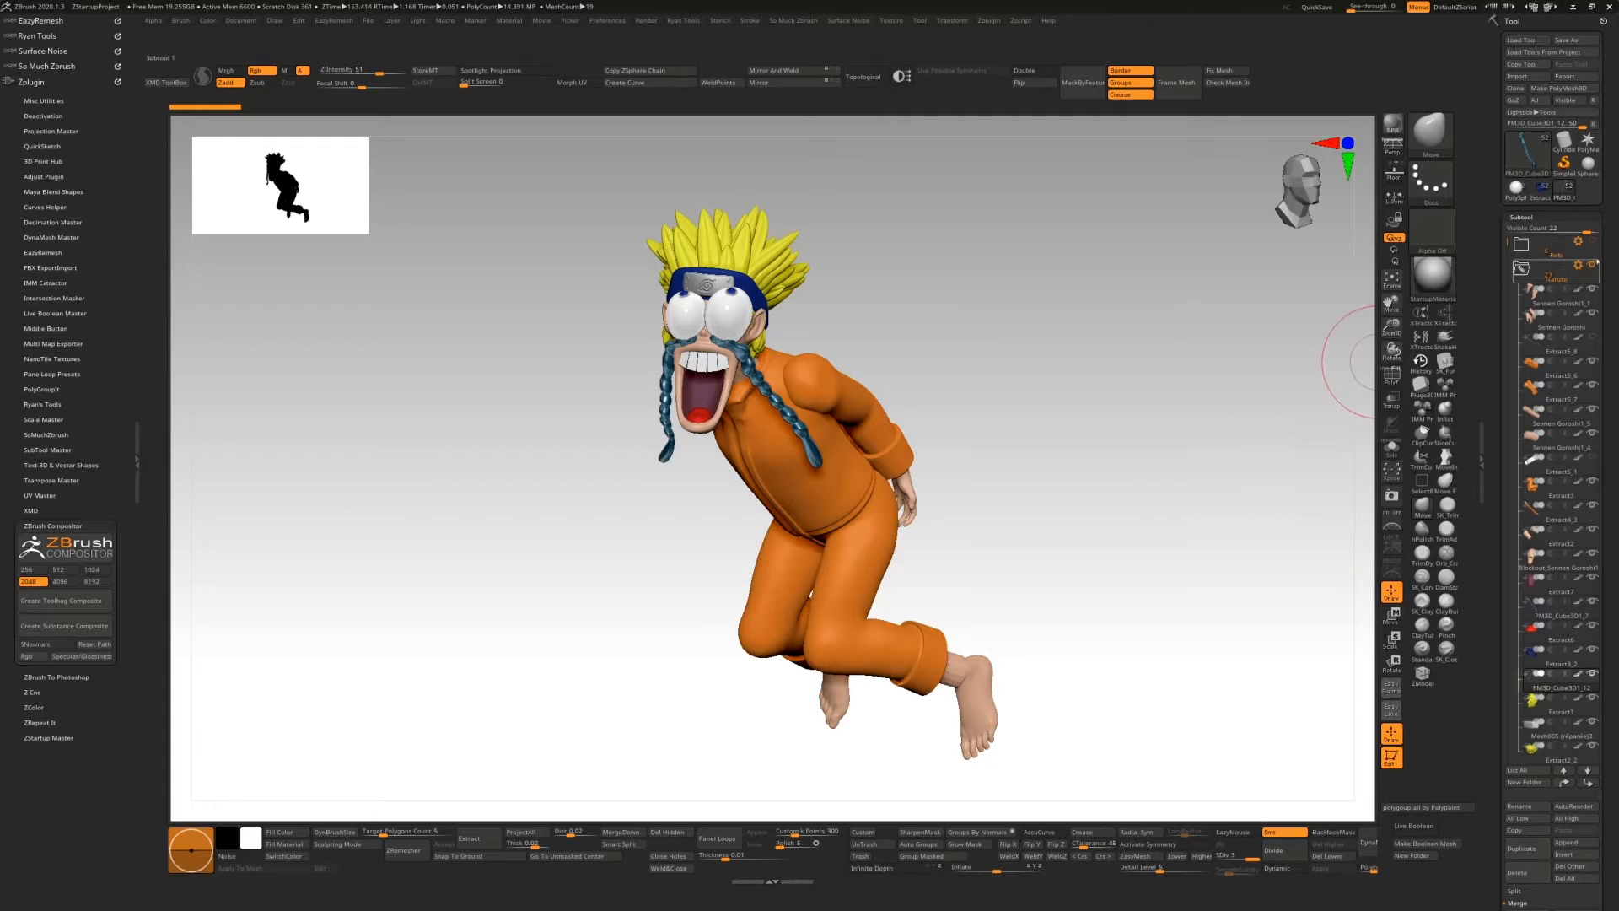
# Step: Show the hidden subtools Extract5_8, Extract7 and Extract1, including the jacket's zipper and blue shoulder piece
pyautogui.click(1594, 337)
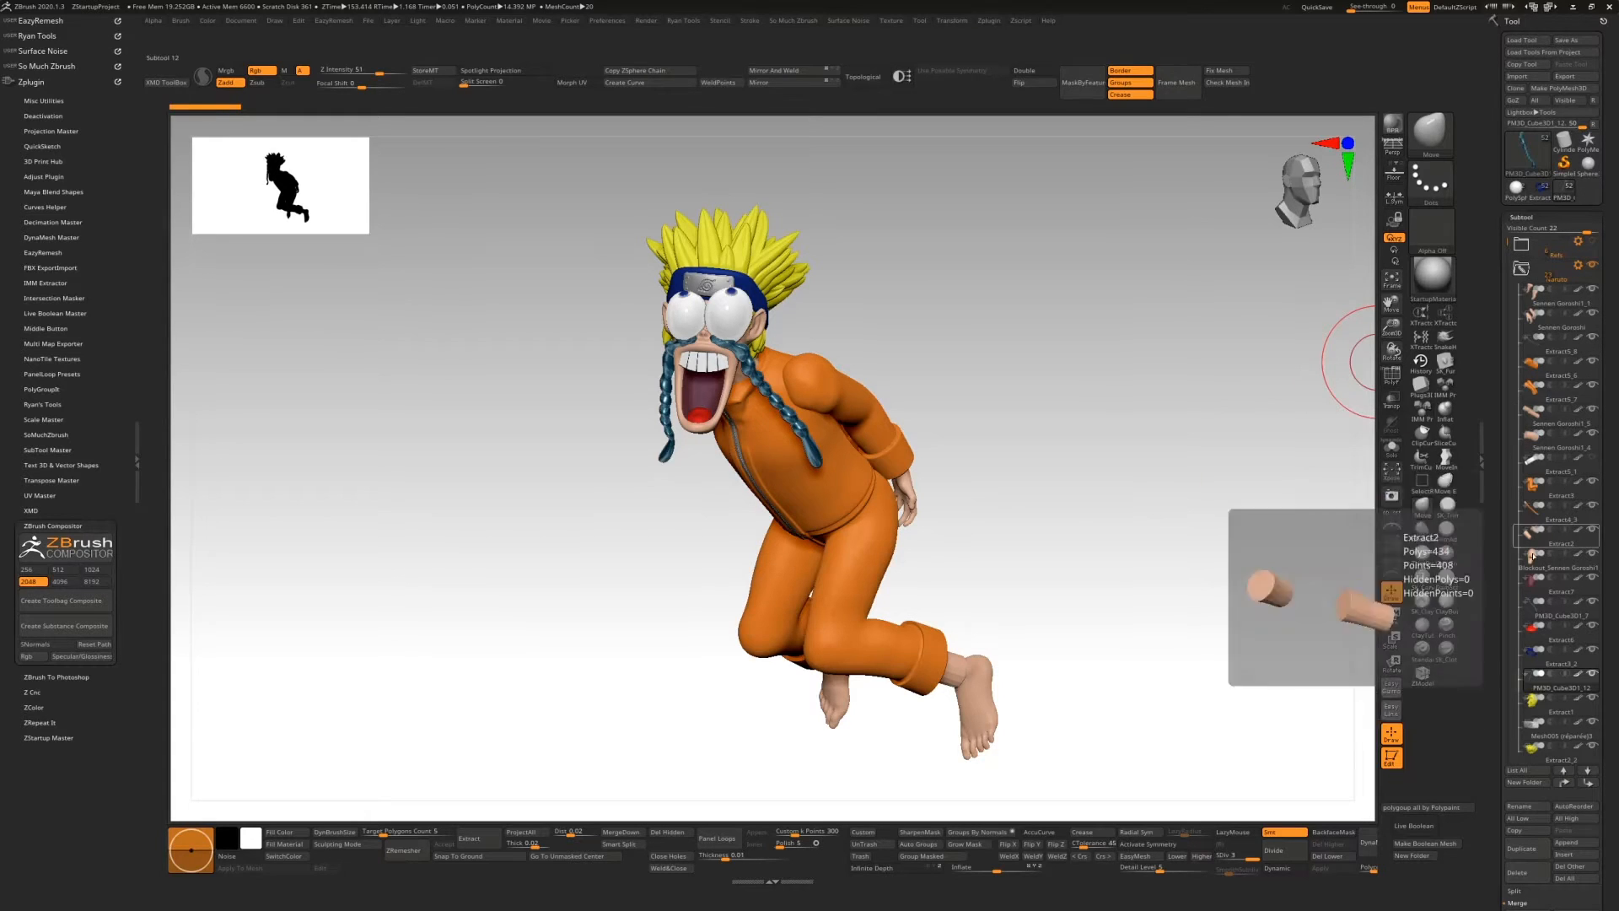
pyautogui.click(1593, 575)
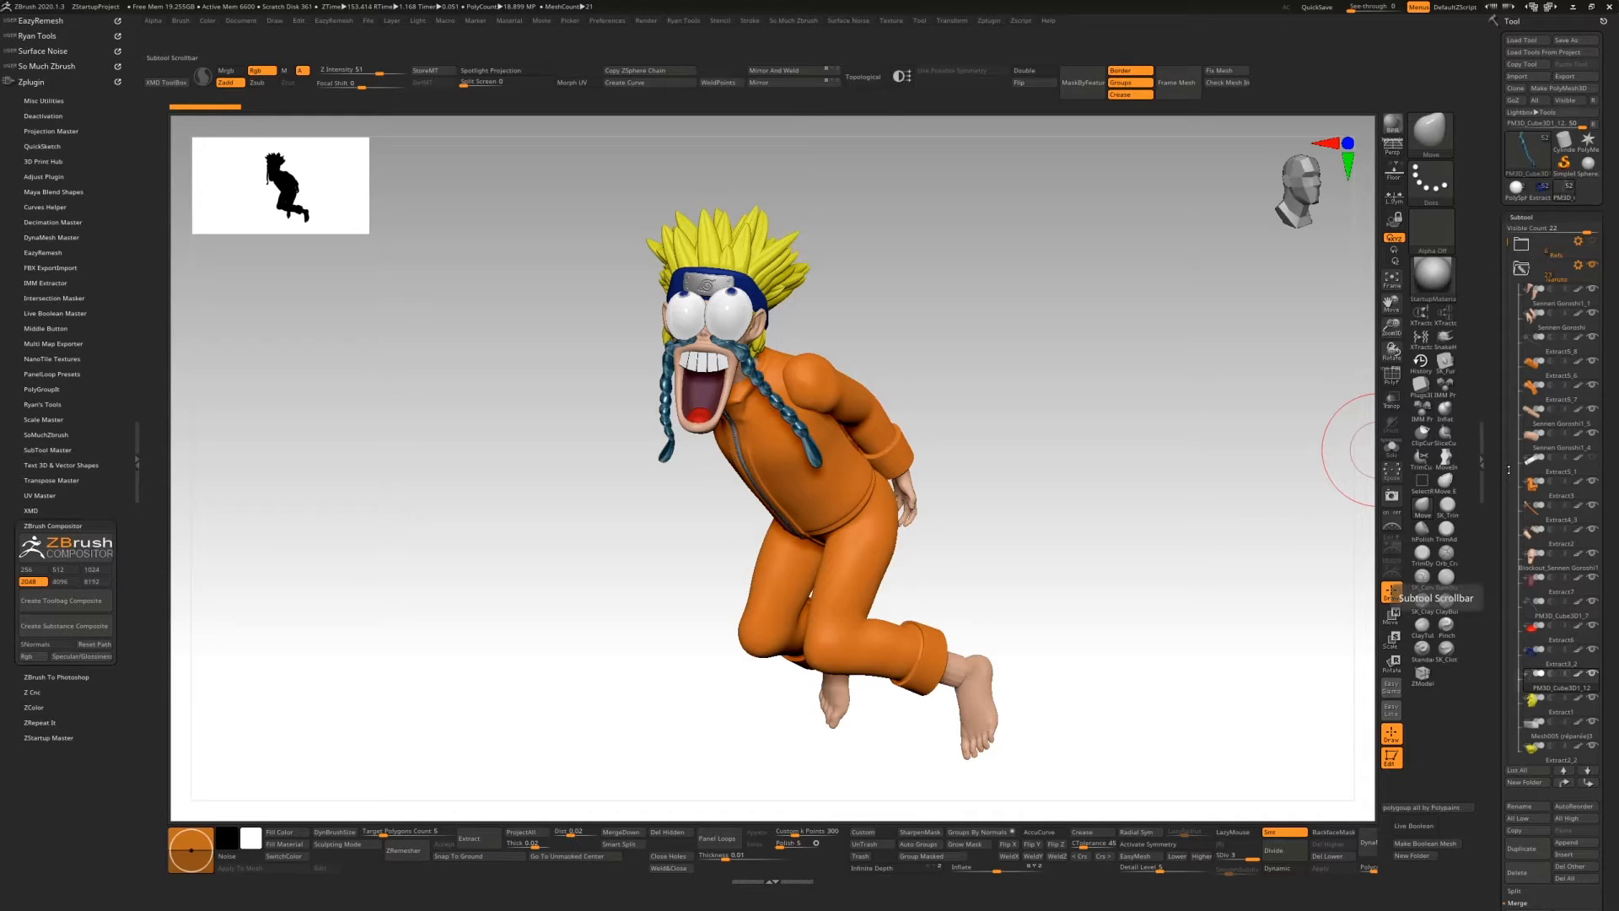
pyautogui.scroll(-5, 1508, 470)
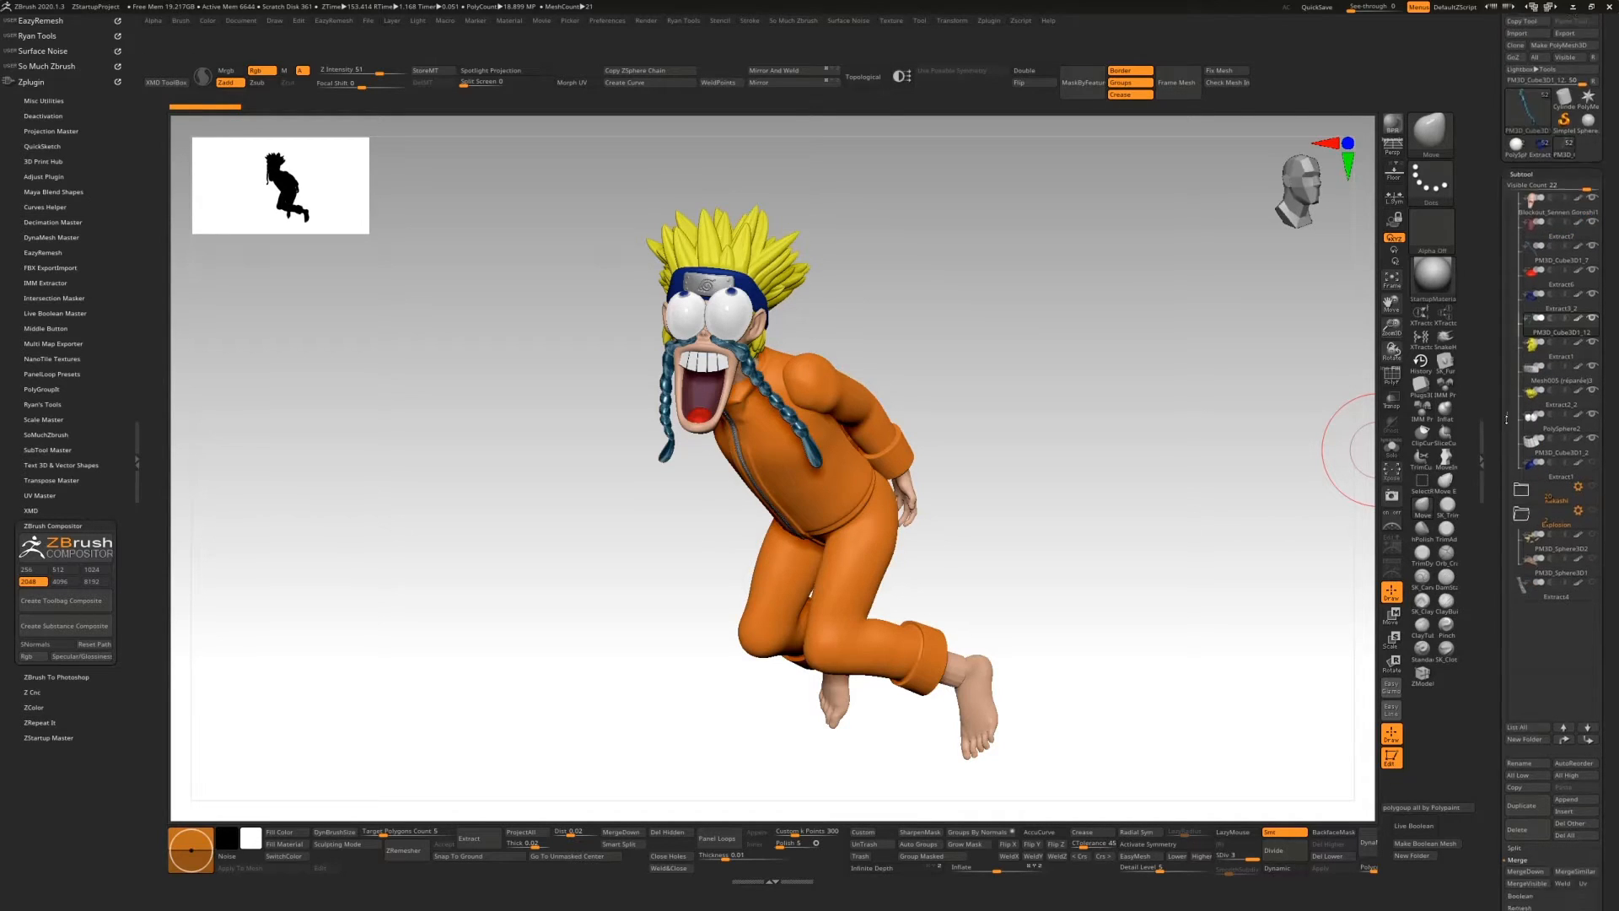
pyautogui.click(1593, 507)
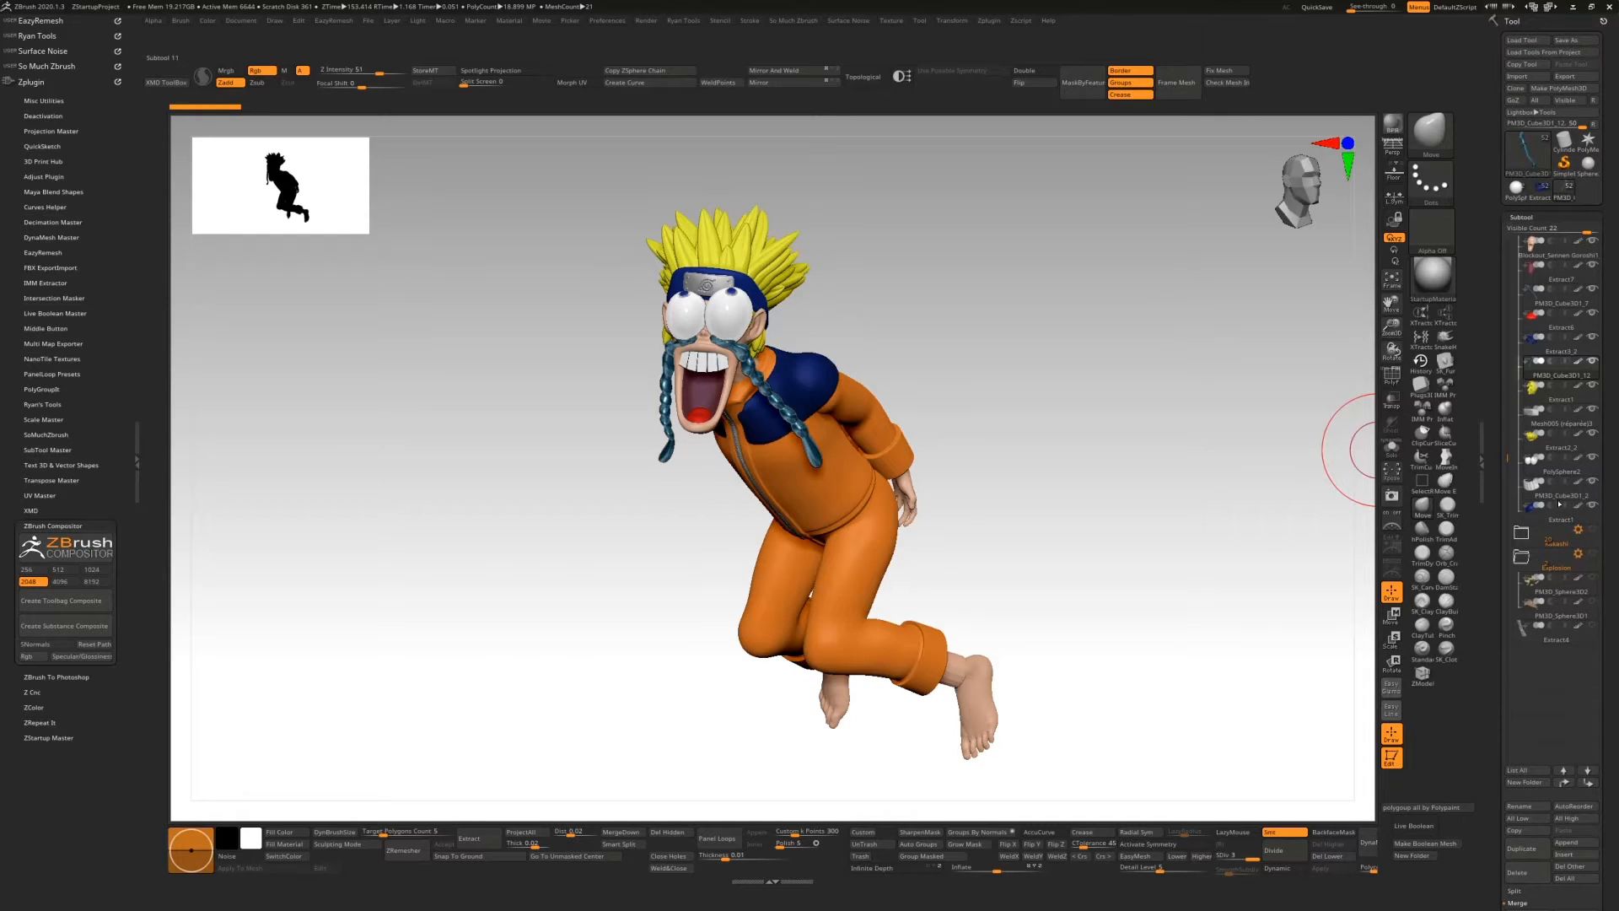
pyautogui.moveTo(1507, 458); pyautogui.dragTo(1507, 289)
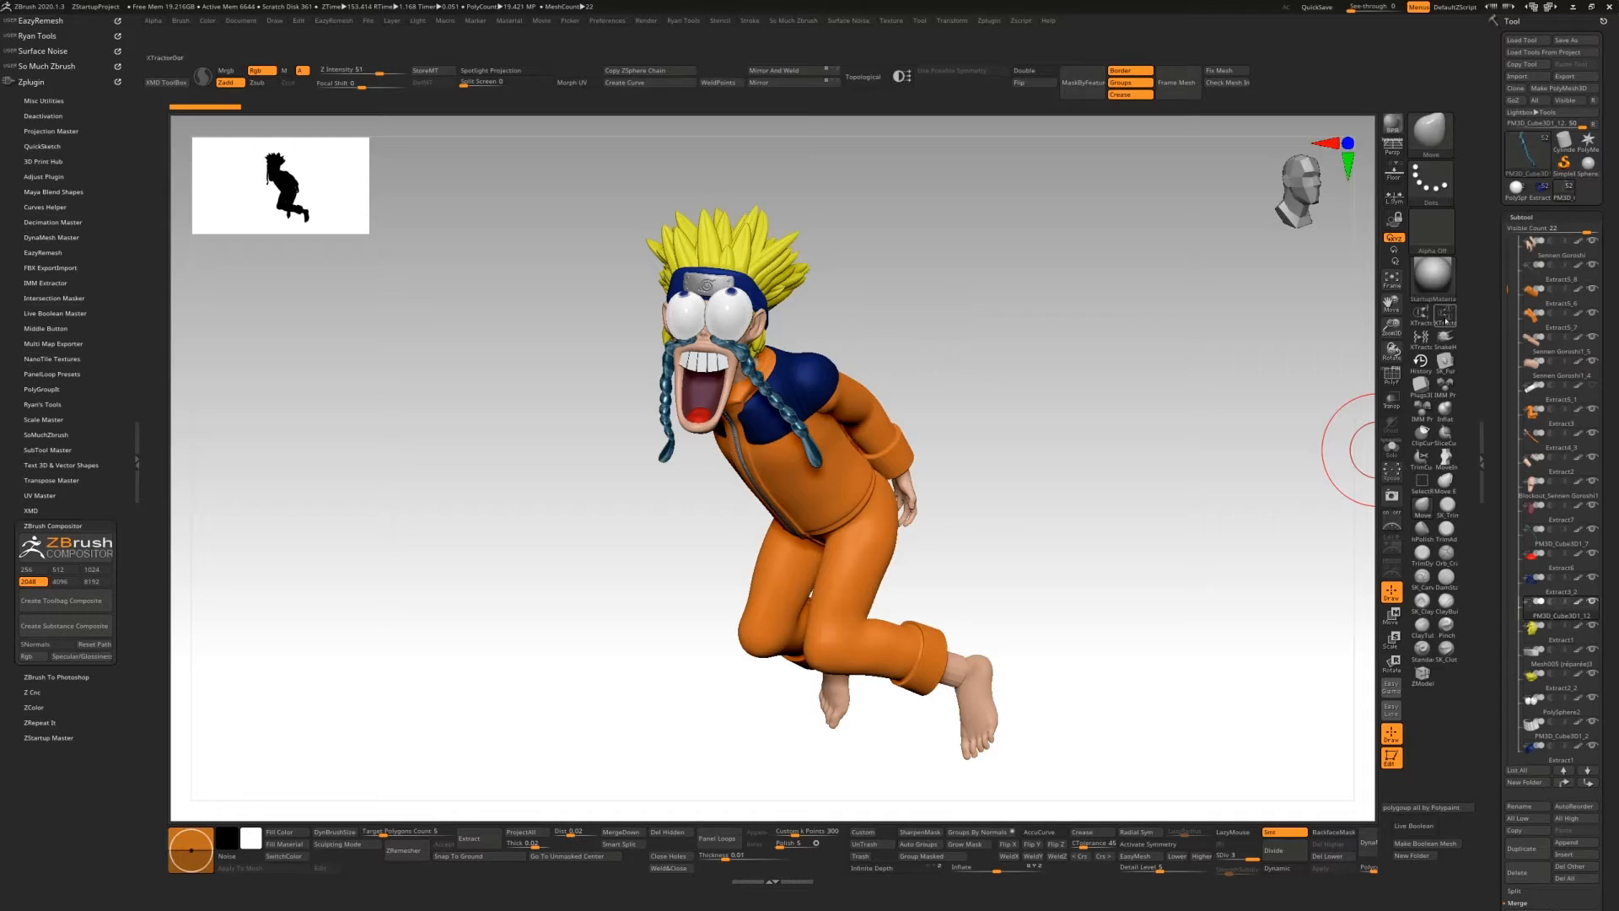
# Step: Render the character with BPR in its painted colours and again with polyframe display turned on
pyautogui.click(1400, 128)
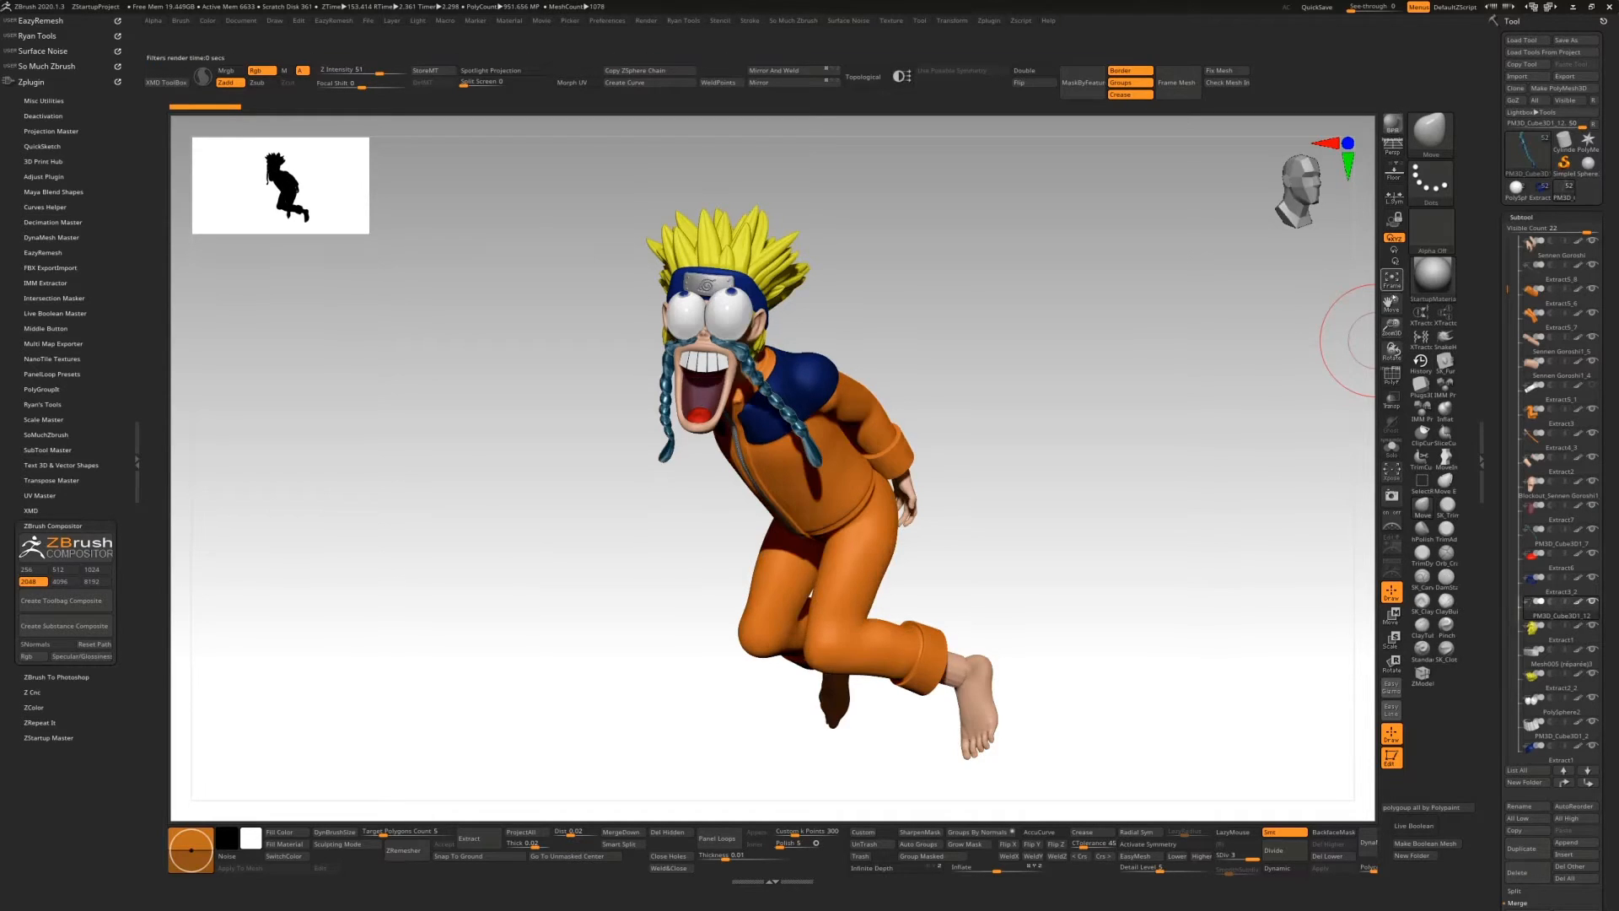
pyautogui.click(1396, 128)
pyautogui.click(1388, 128)
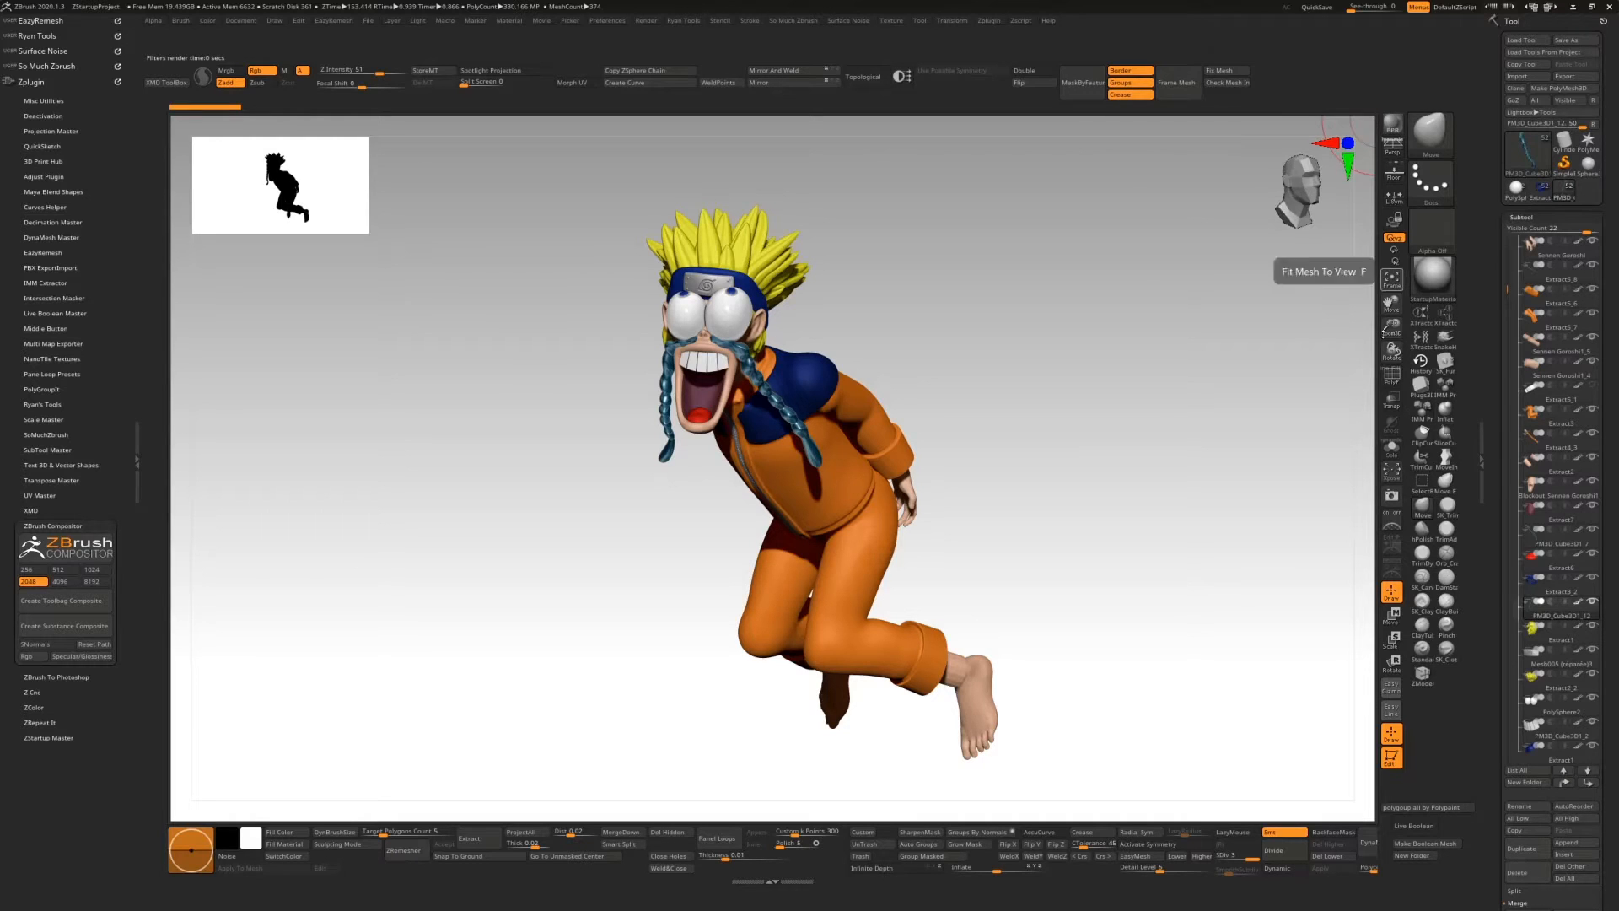
pyautogui.click(1391, 376)
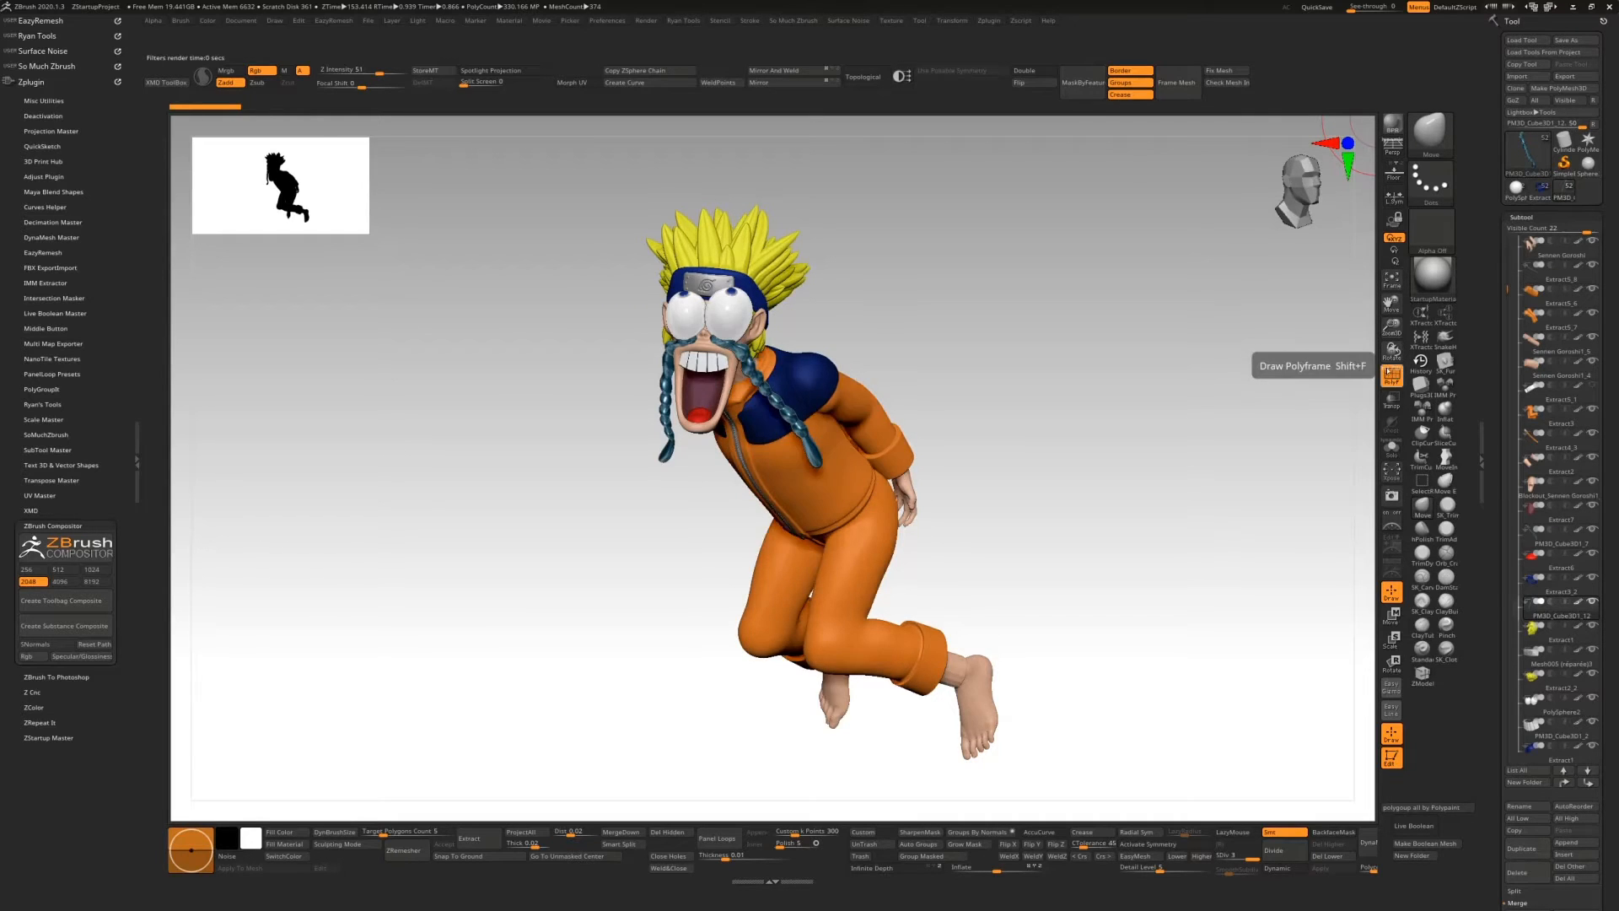
pyautogui.click(1397, 129)
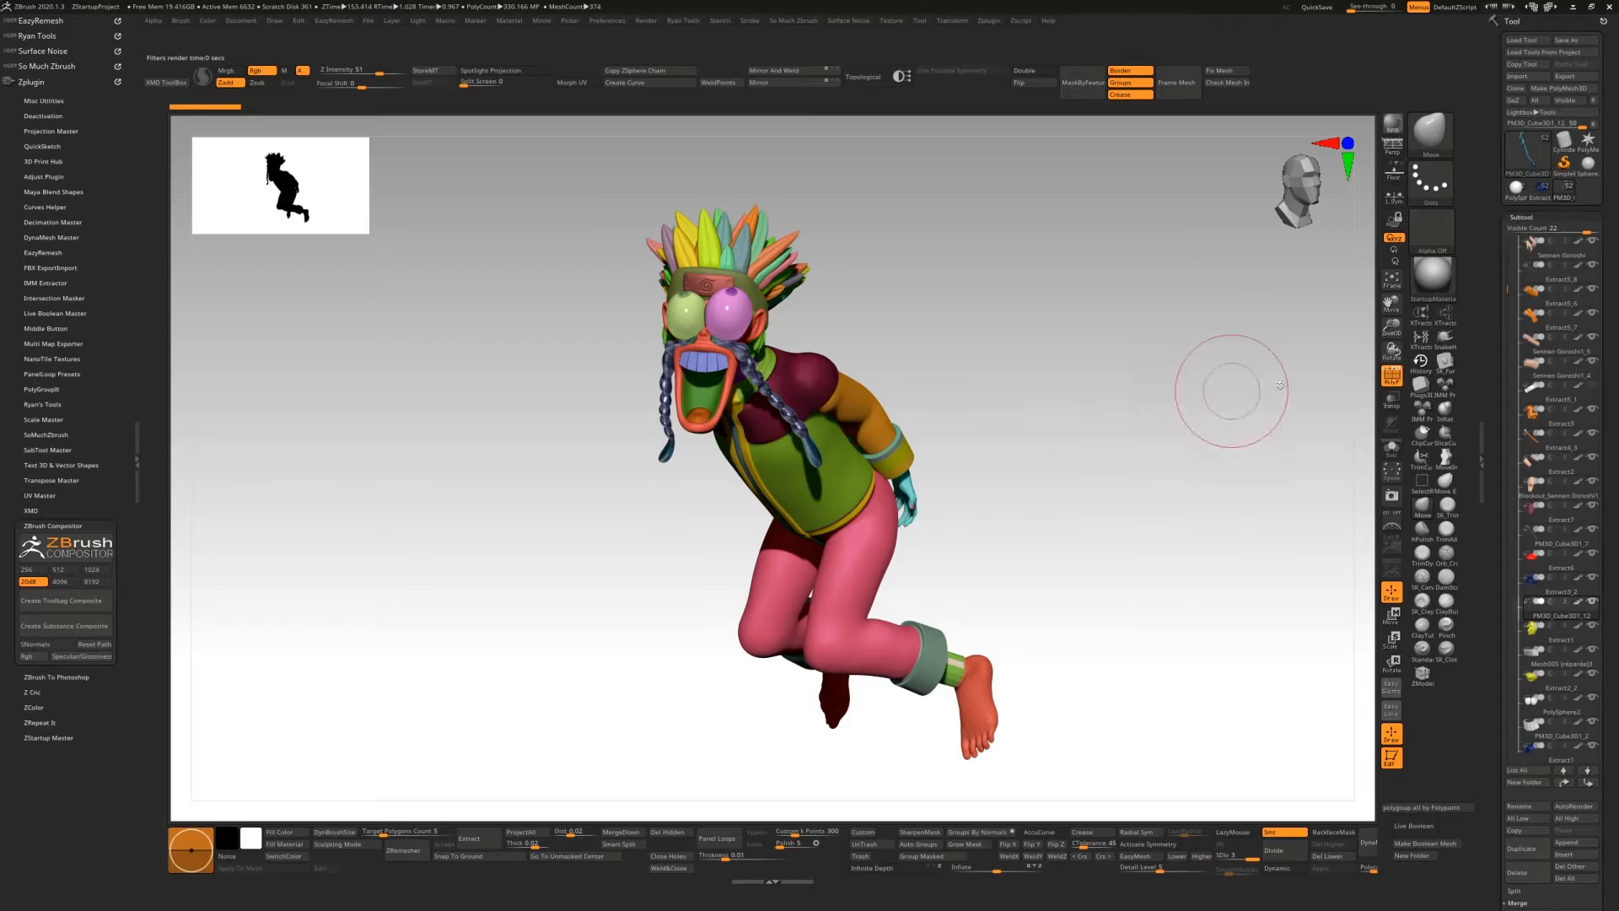
# Step: Turn off polypaint display for all subtools and render the polygroup colours from two view angles
pyautogui.moveTo(1581, 344)
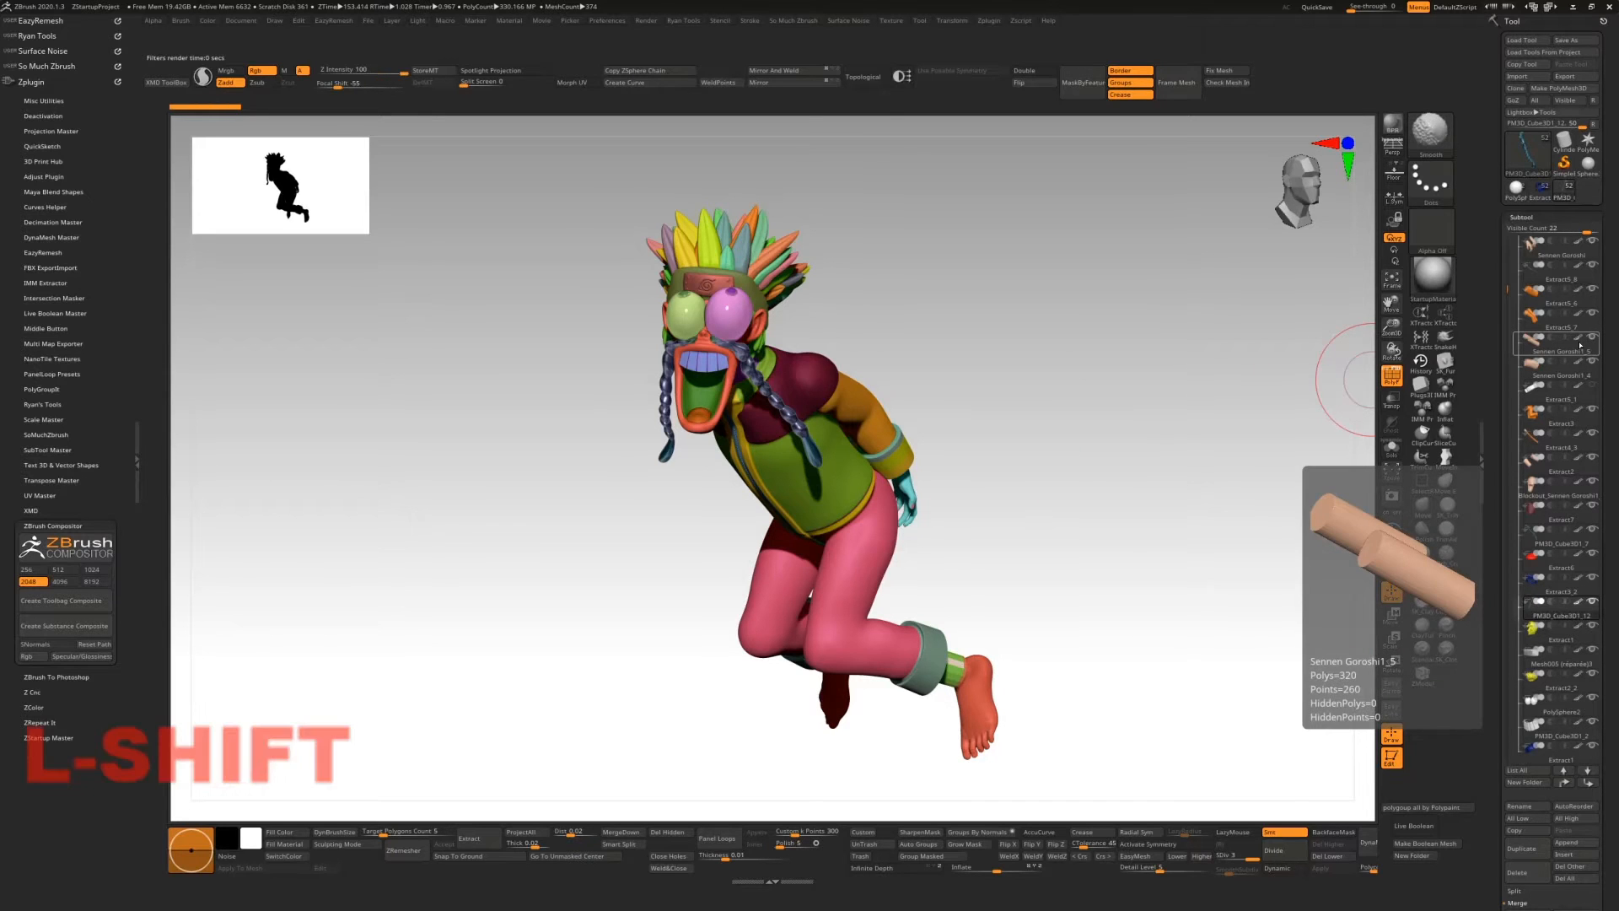
pyautogui.hotkey('shift', 'f')
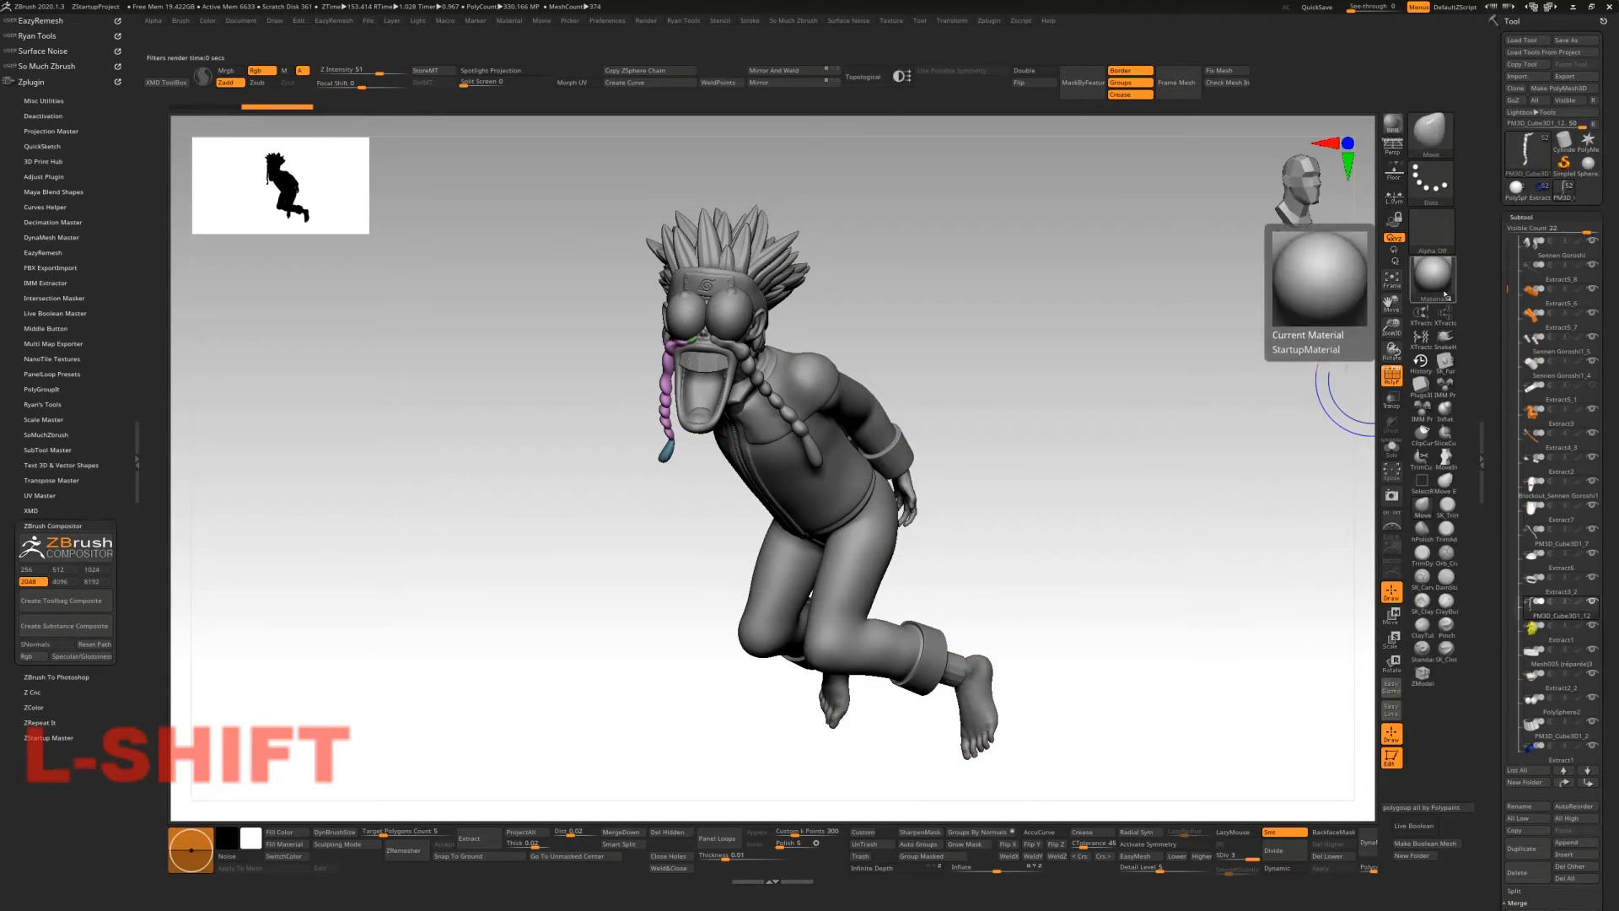
pyautogui.click(1393, 124)
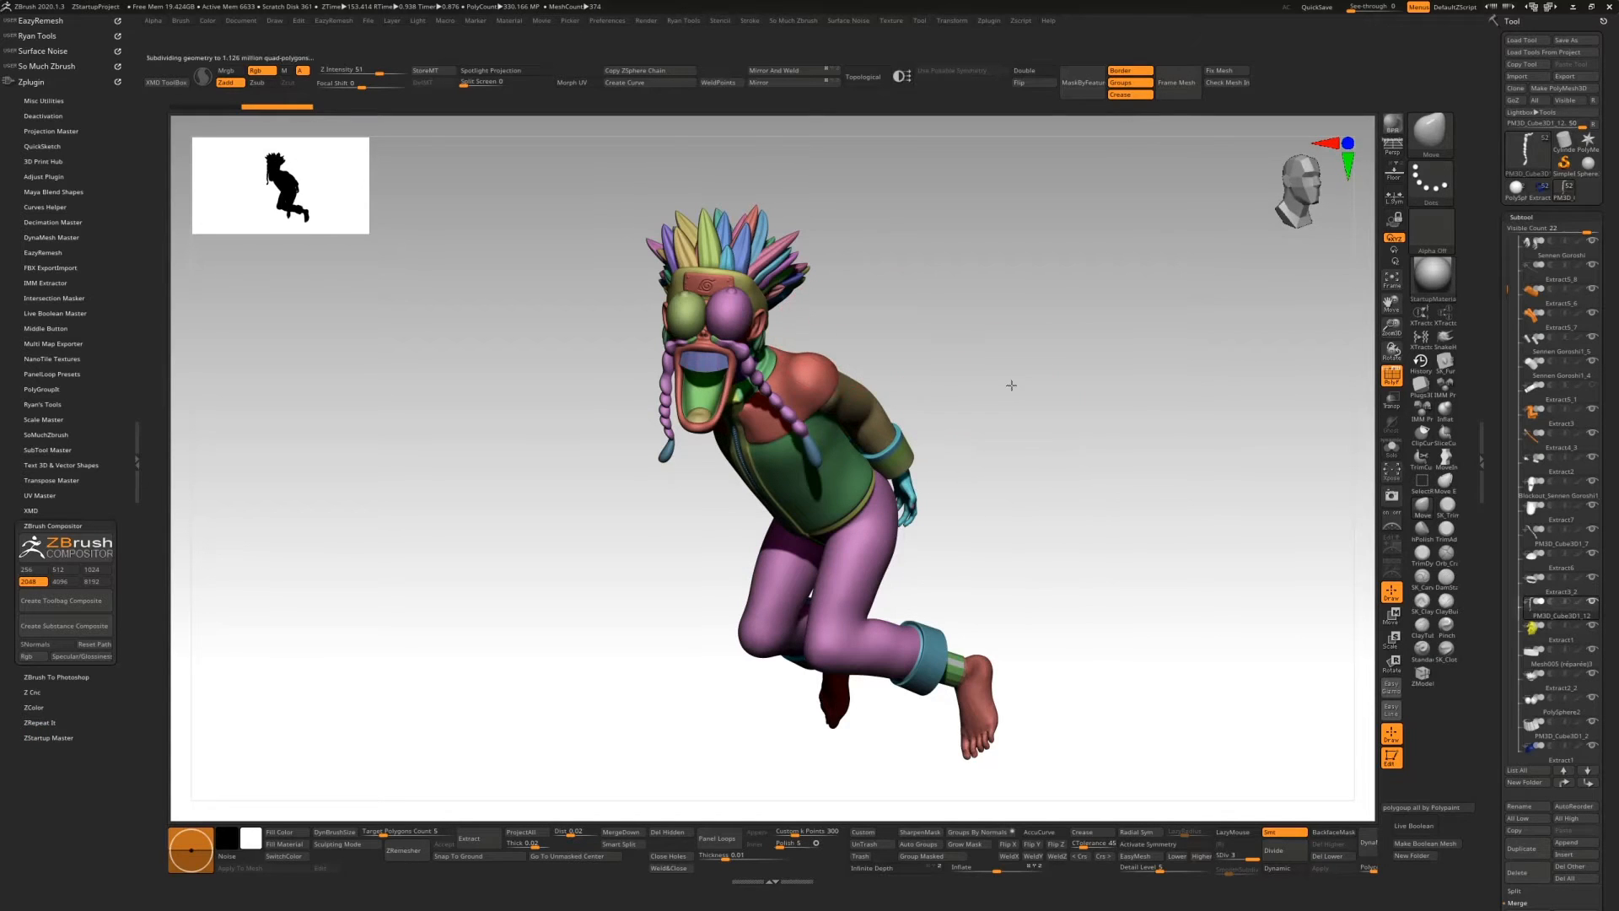
pyautogui.moveTo(1011, 385); pyautogui.dragTo(940, 362)
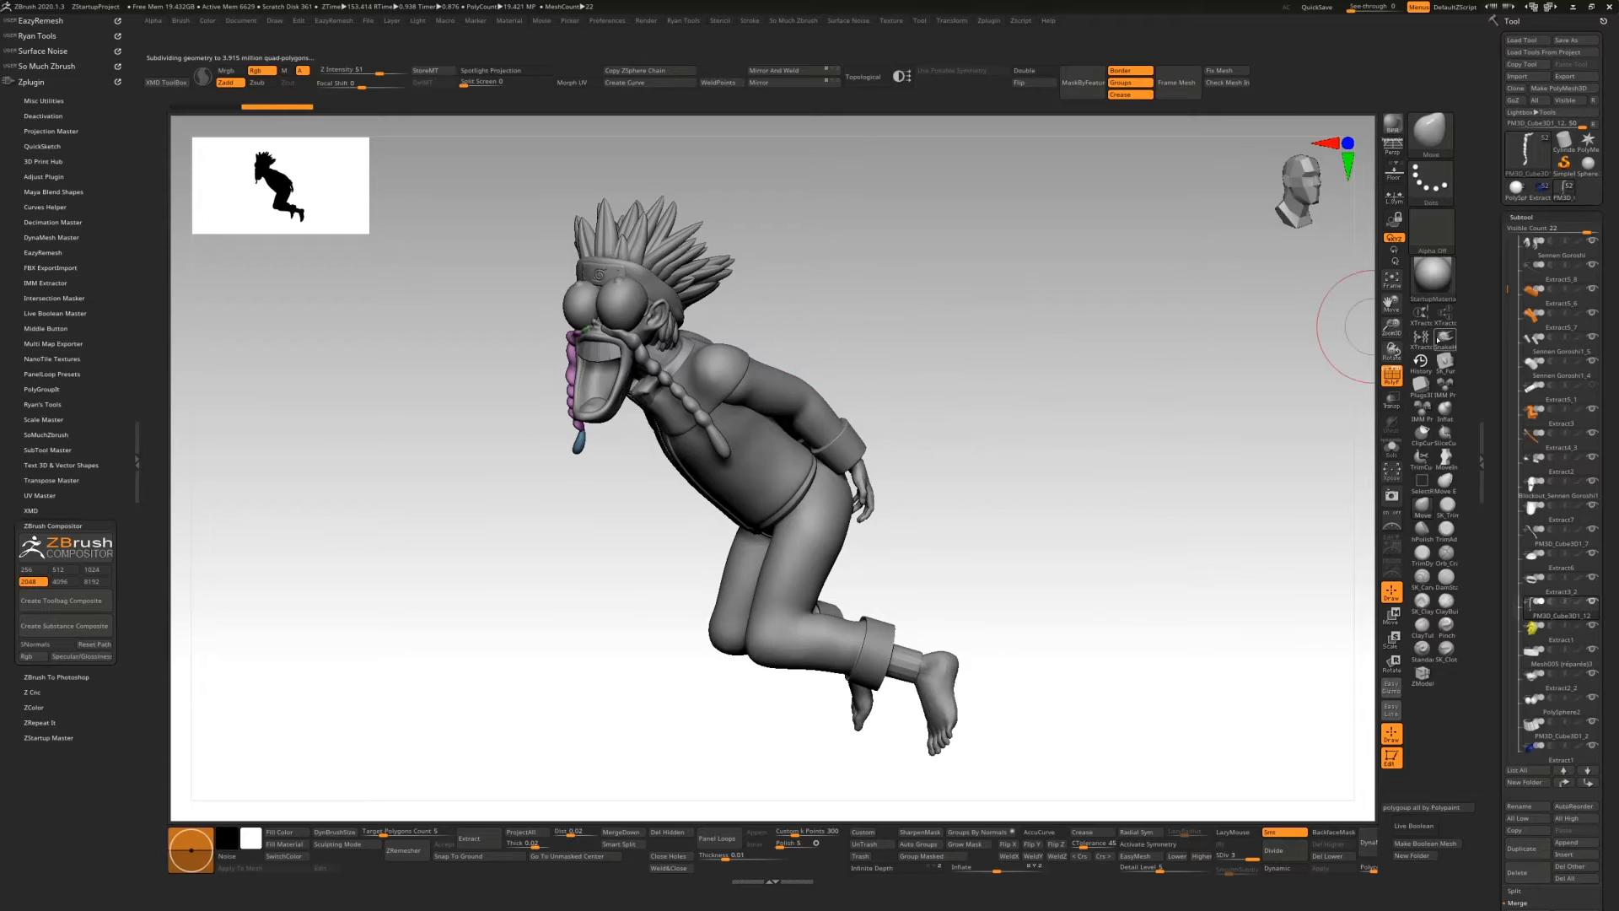
pyautogui.click(1393, 125)
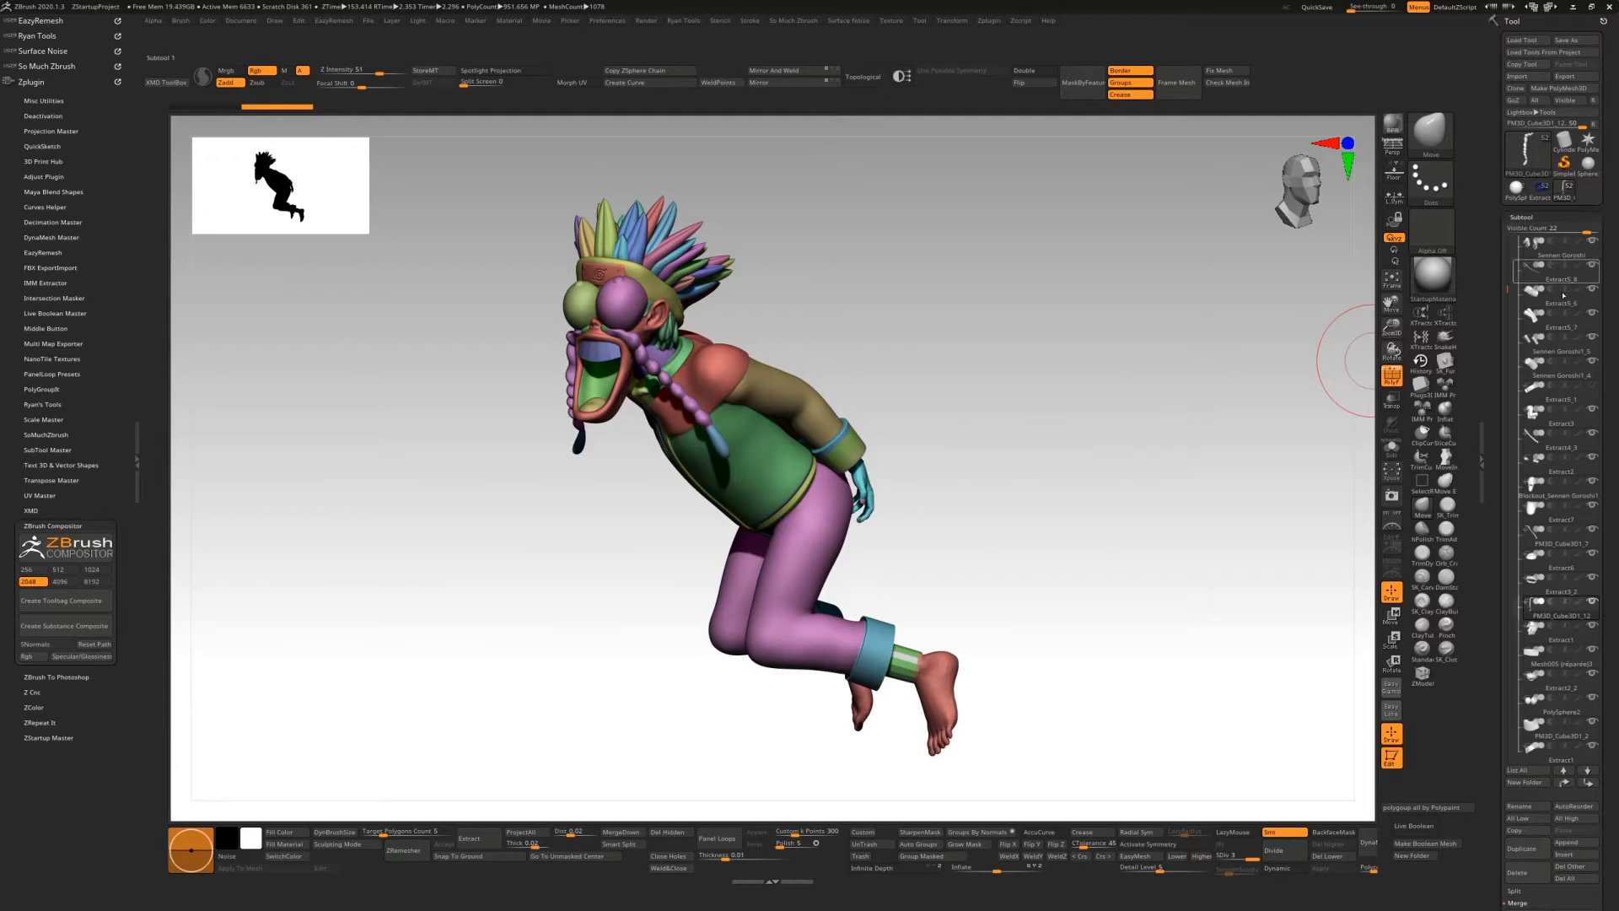
# Step: Turn polypaint display back on for all the character's subtools, starting with the ankle subtool Extract2
pyautogui.click(1564, 462)
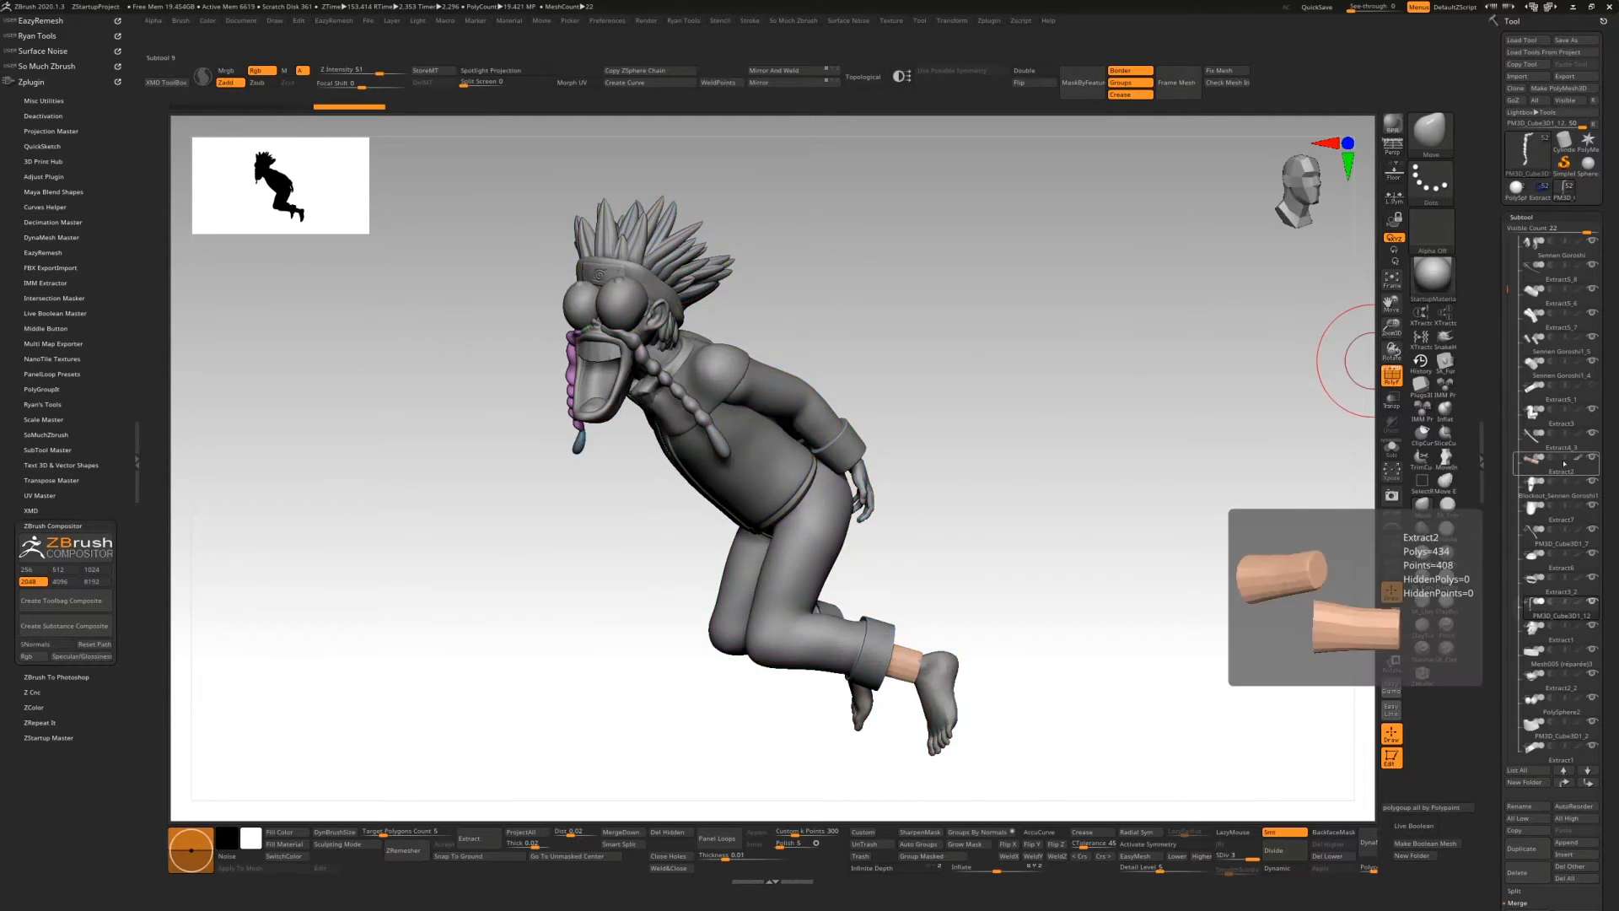
pyautogui.press('shift')
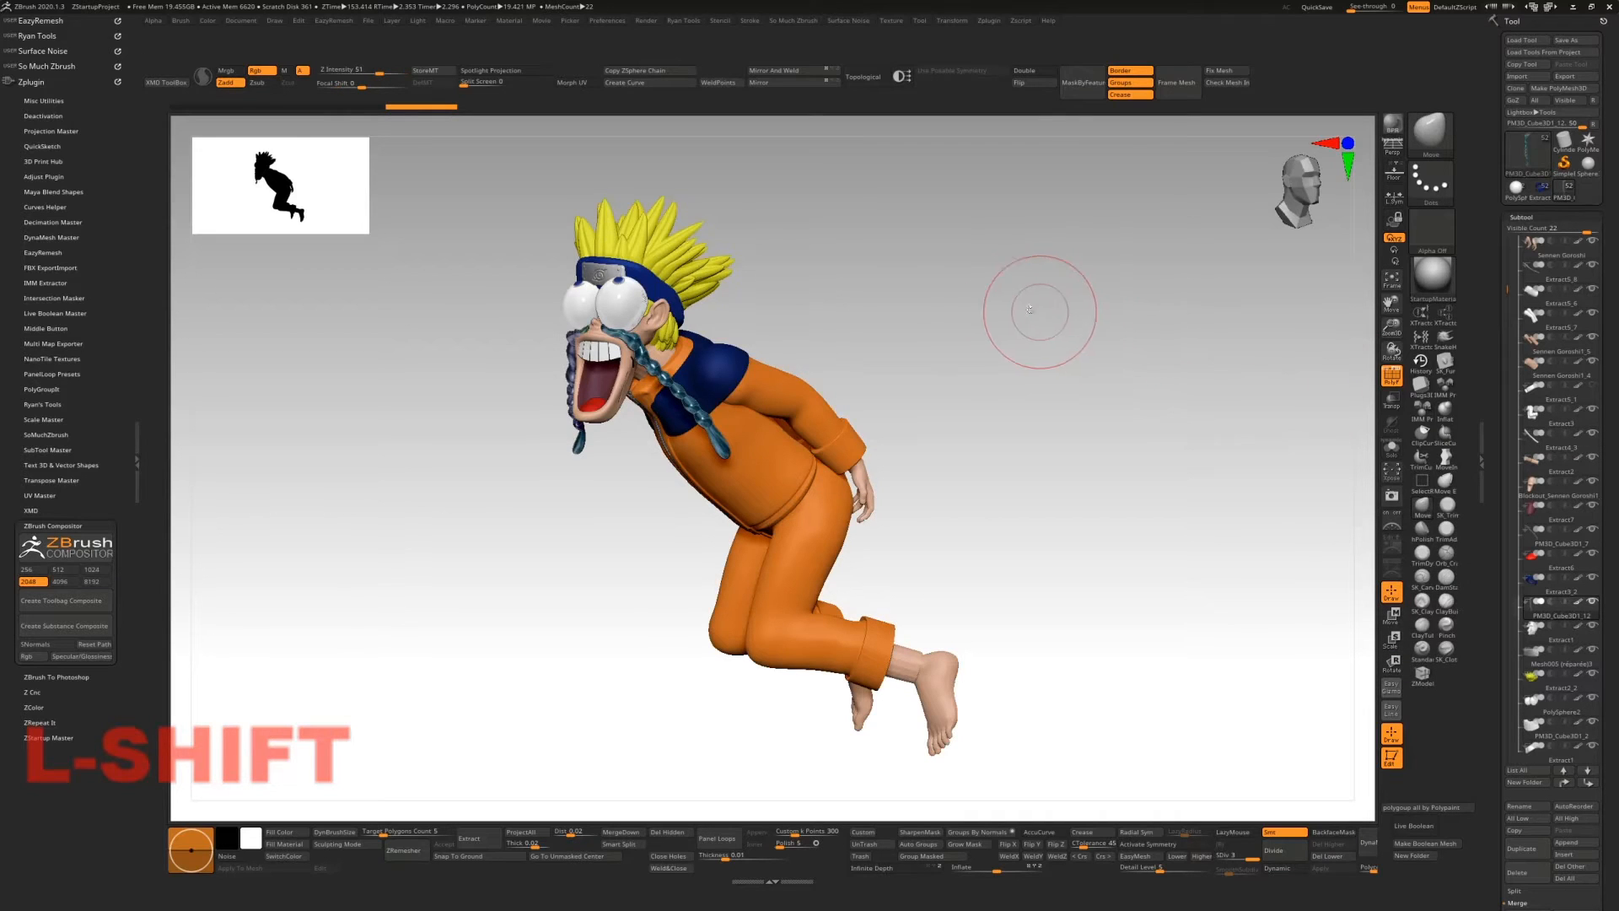
pyautogui.moveTo(903, 313); pyautogui.dragTo(911, 300)
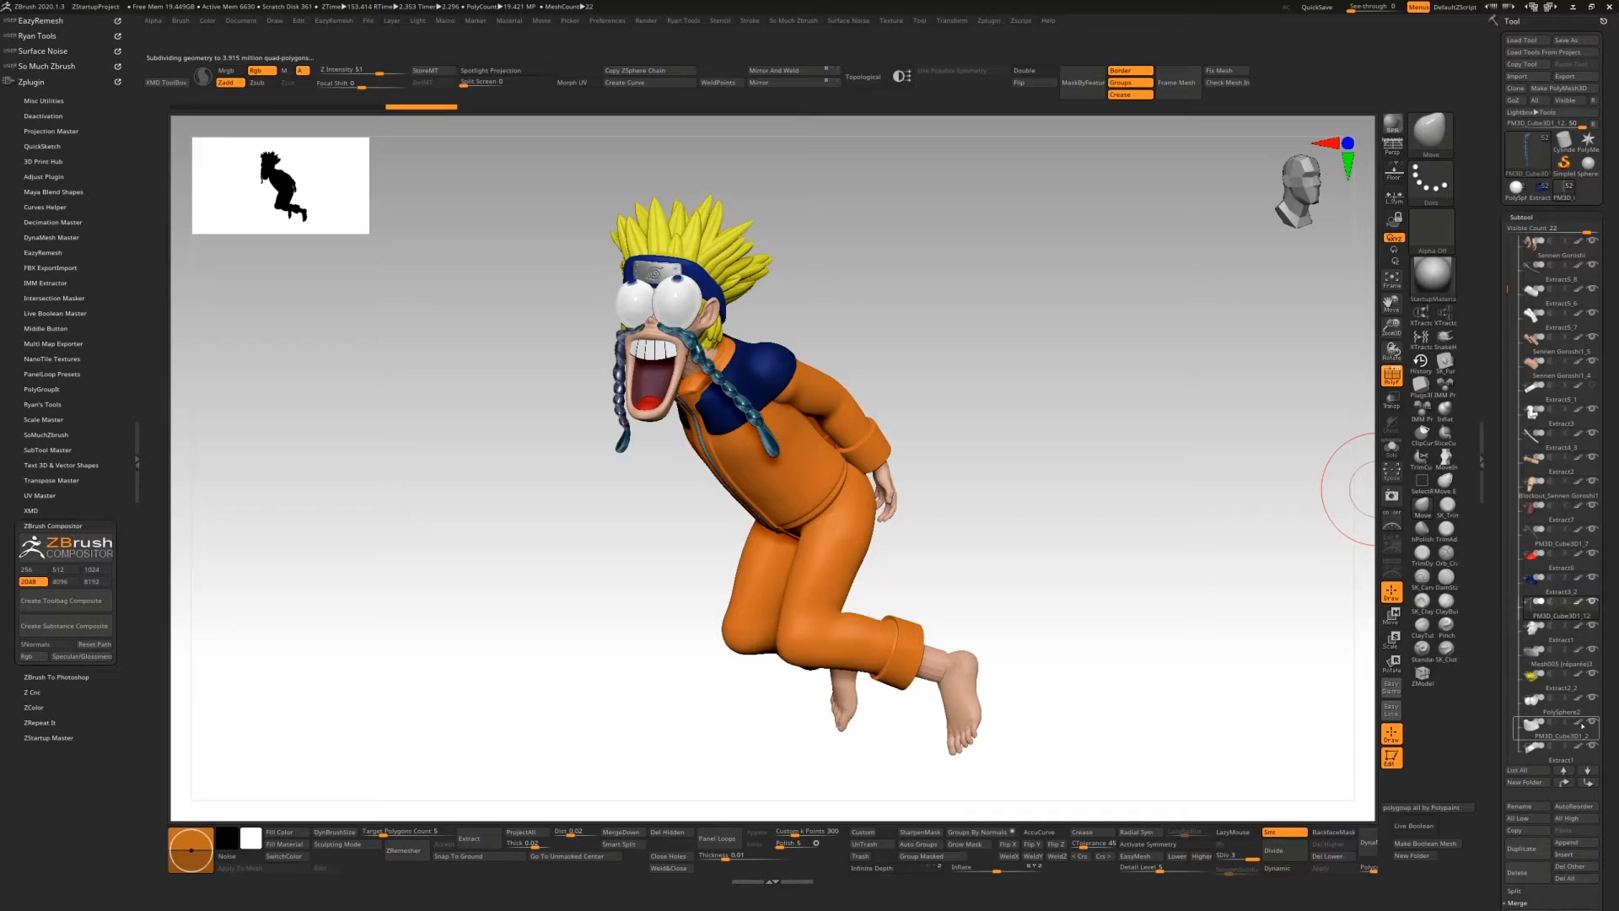
# Step: Find the hidden white collar subtool Extract5_1 in the subtool list and make it visible
pyautogui.moveTo(1586, 728)
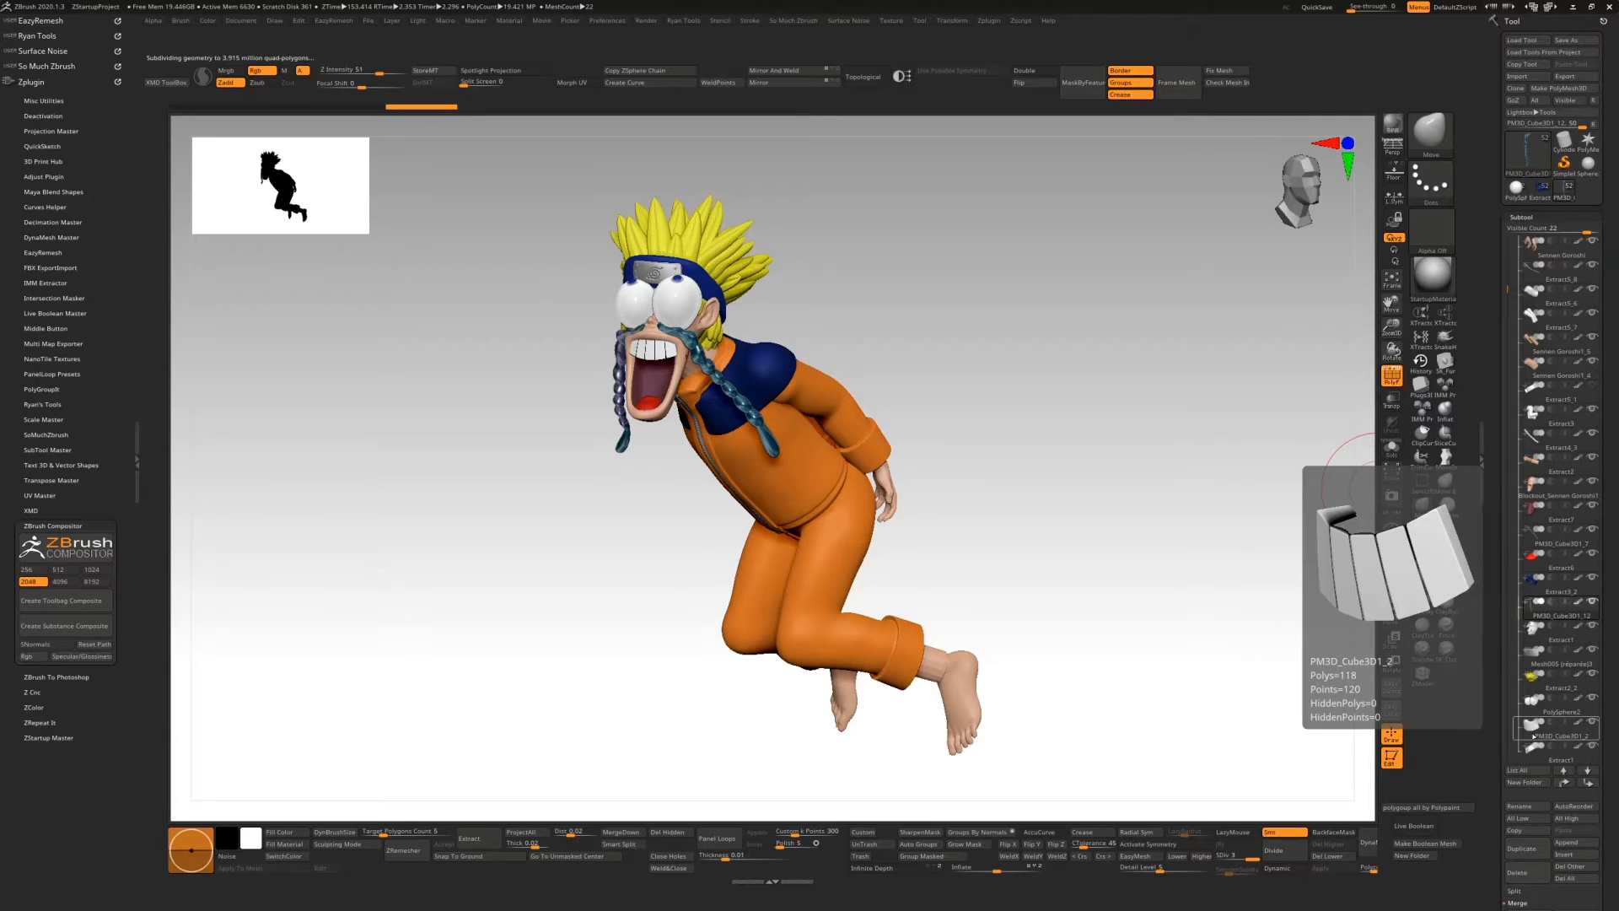
pyautogui.moveTo(1556, 631)
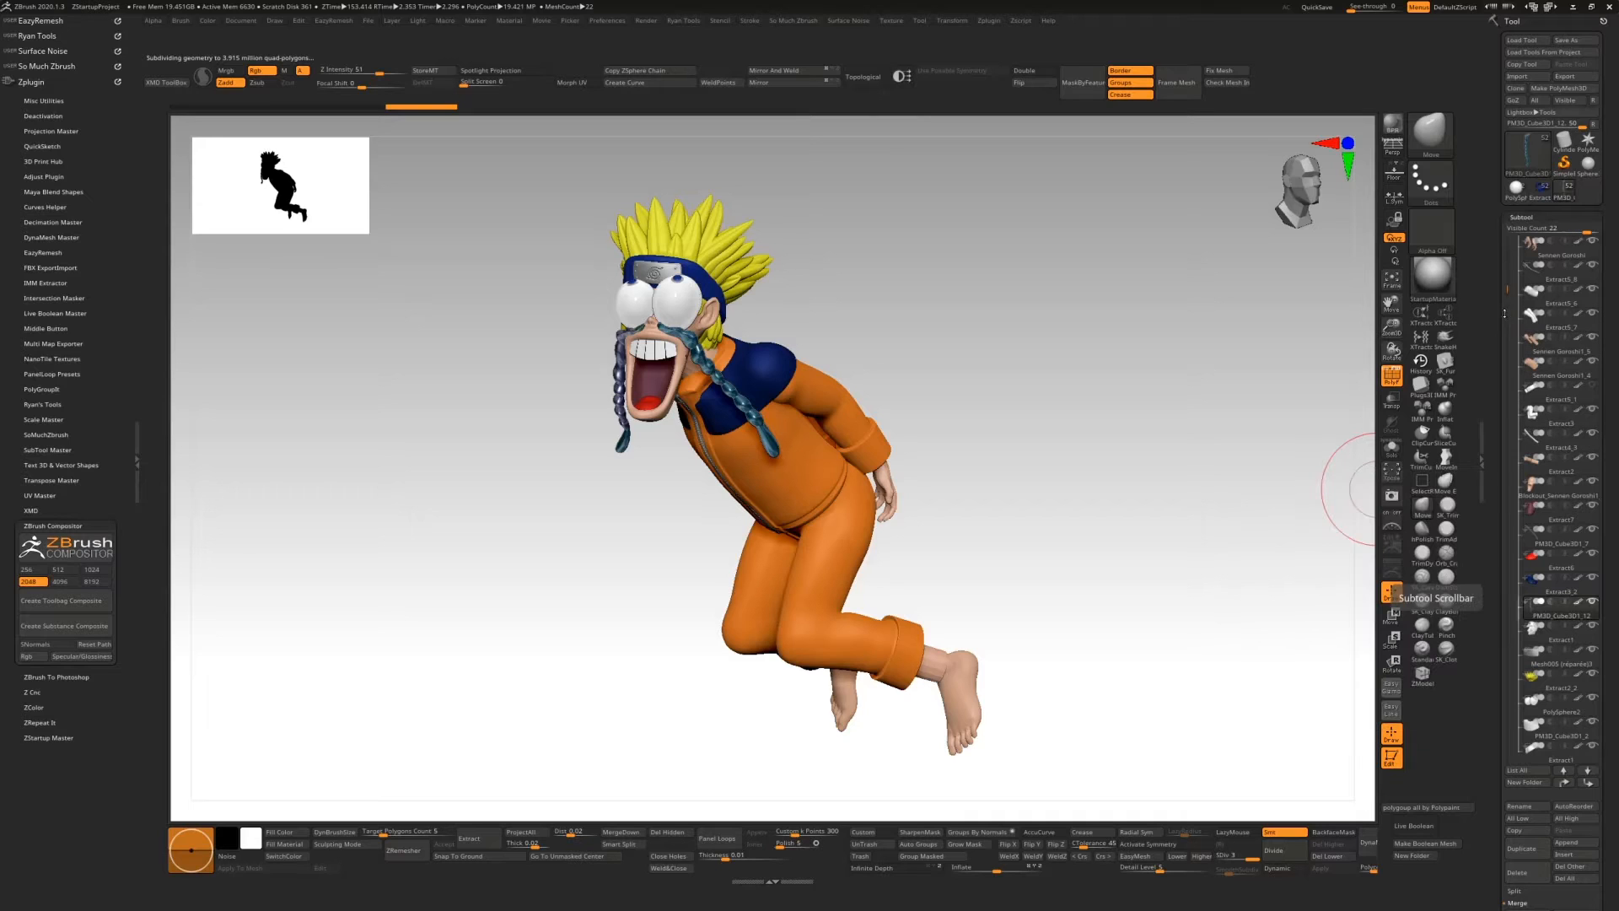
pyautogui.moveTo(1505, 289); pyautogui.dragTo(1508, 255)
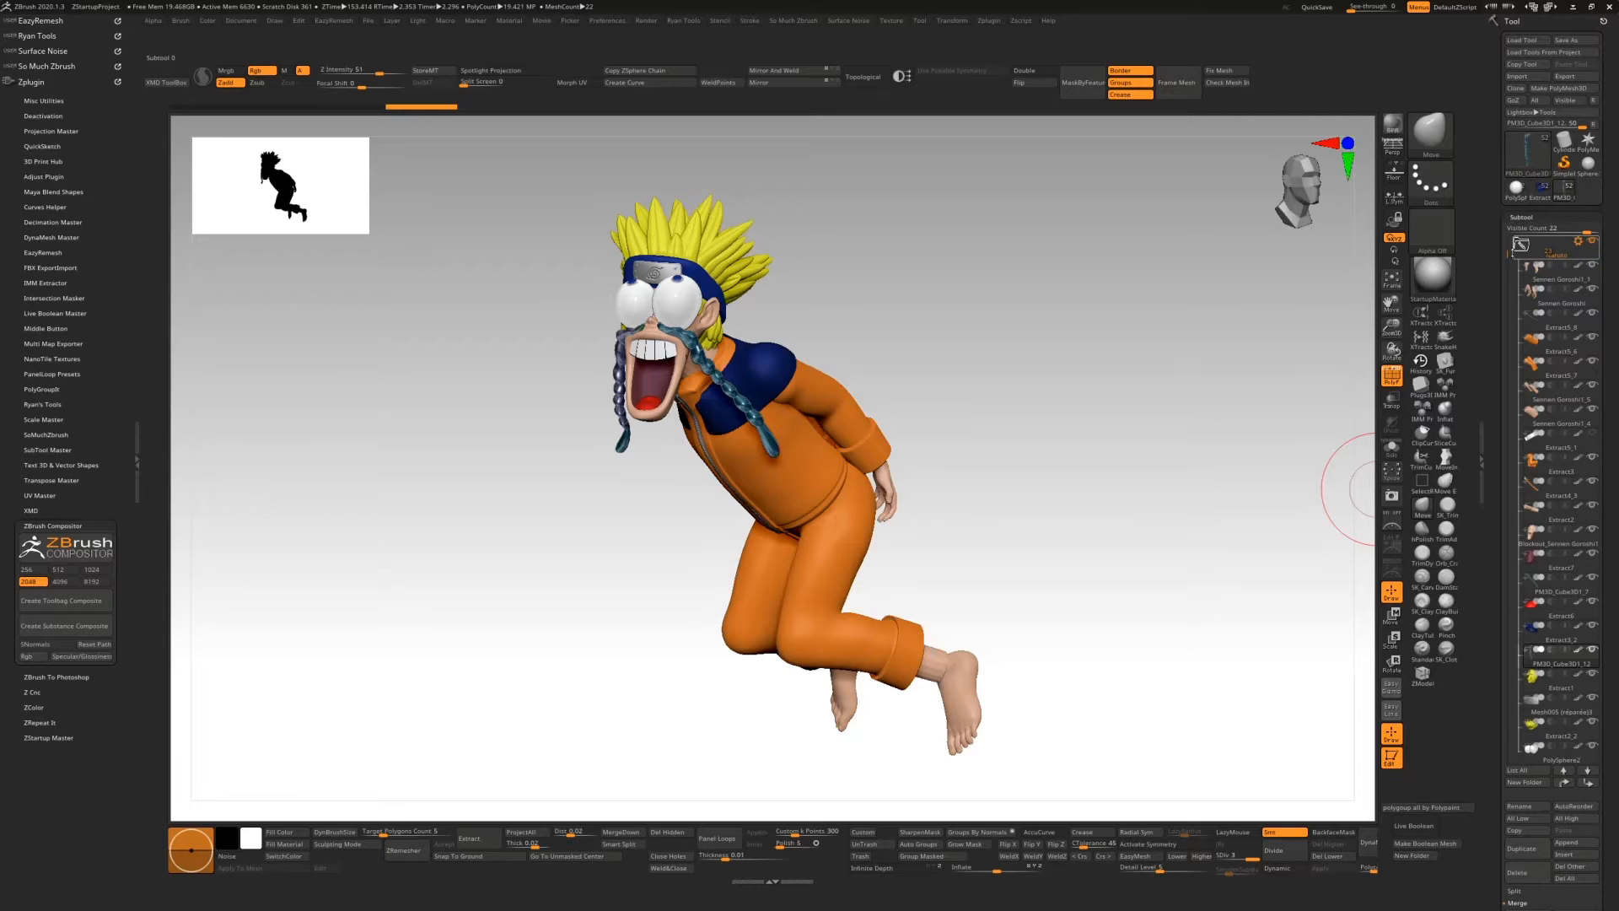
pyautogui.moveTo(1507, 259); pyautogui.dragTo(1509, 316)
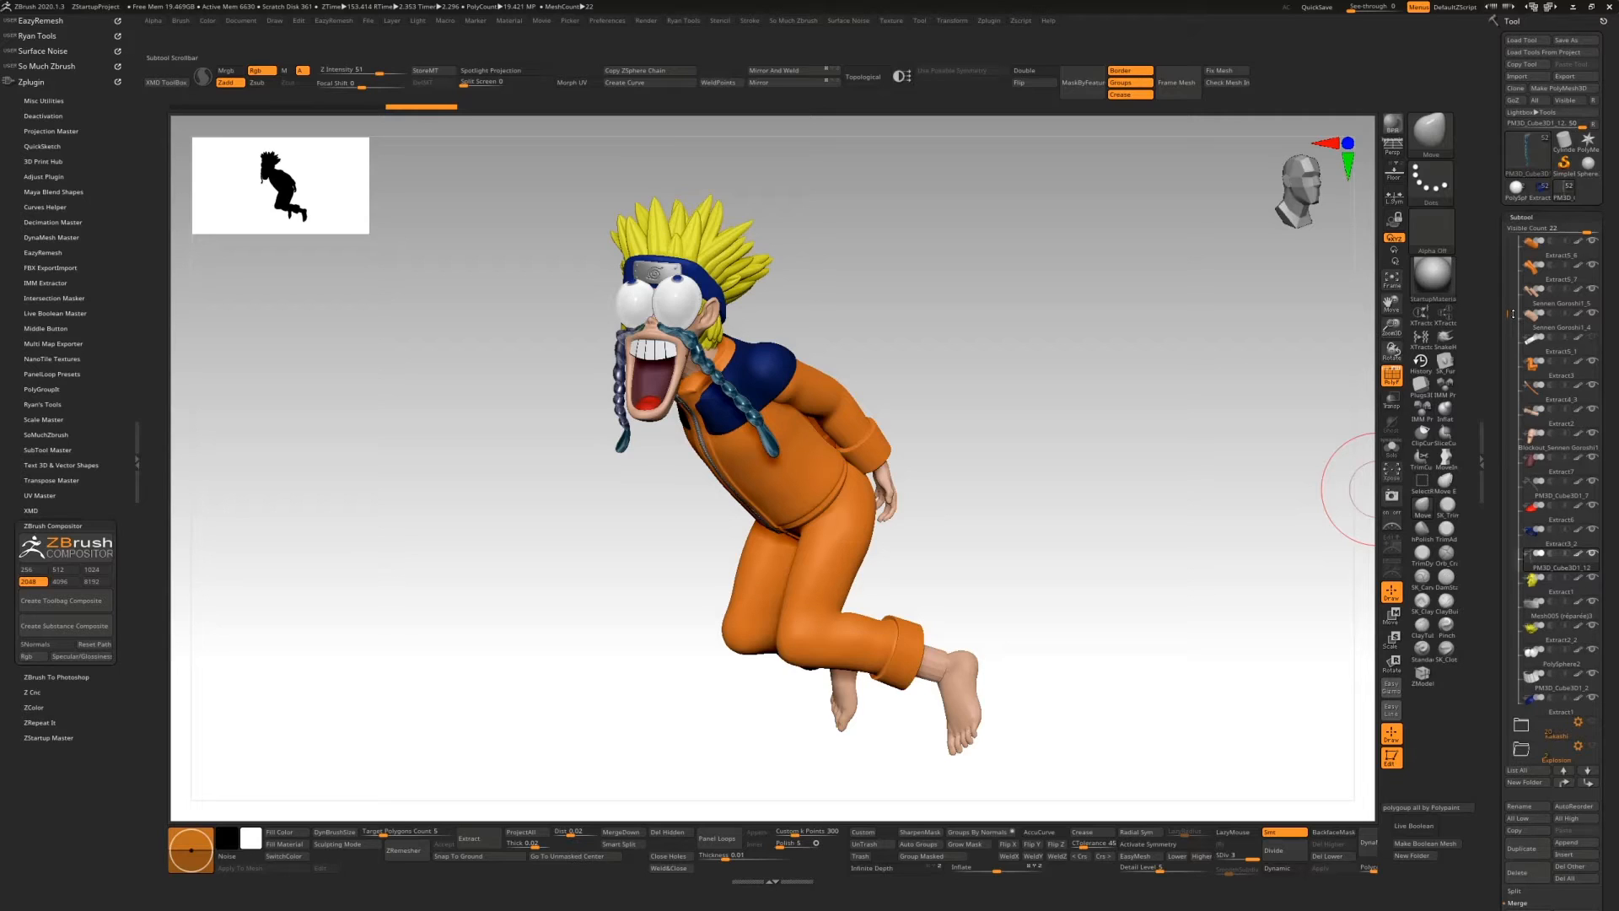
pyautogui.moveTo(1512, 313); pyautogui.dragTo(1513, 308)
pyautogui.click(1592, 361)
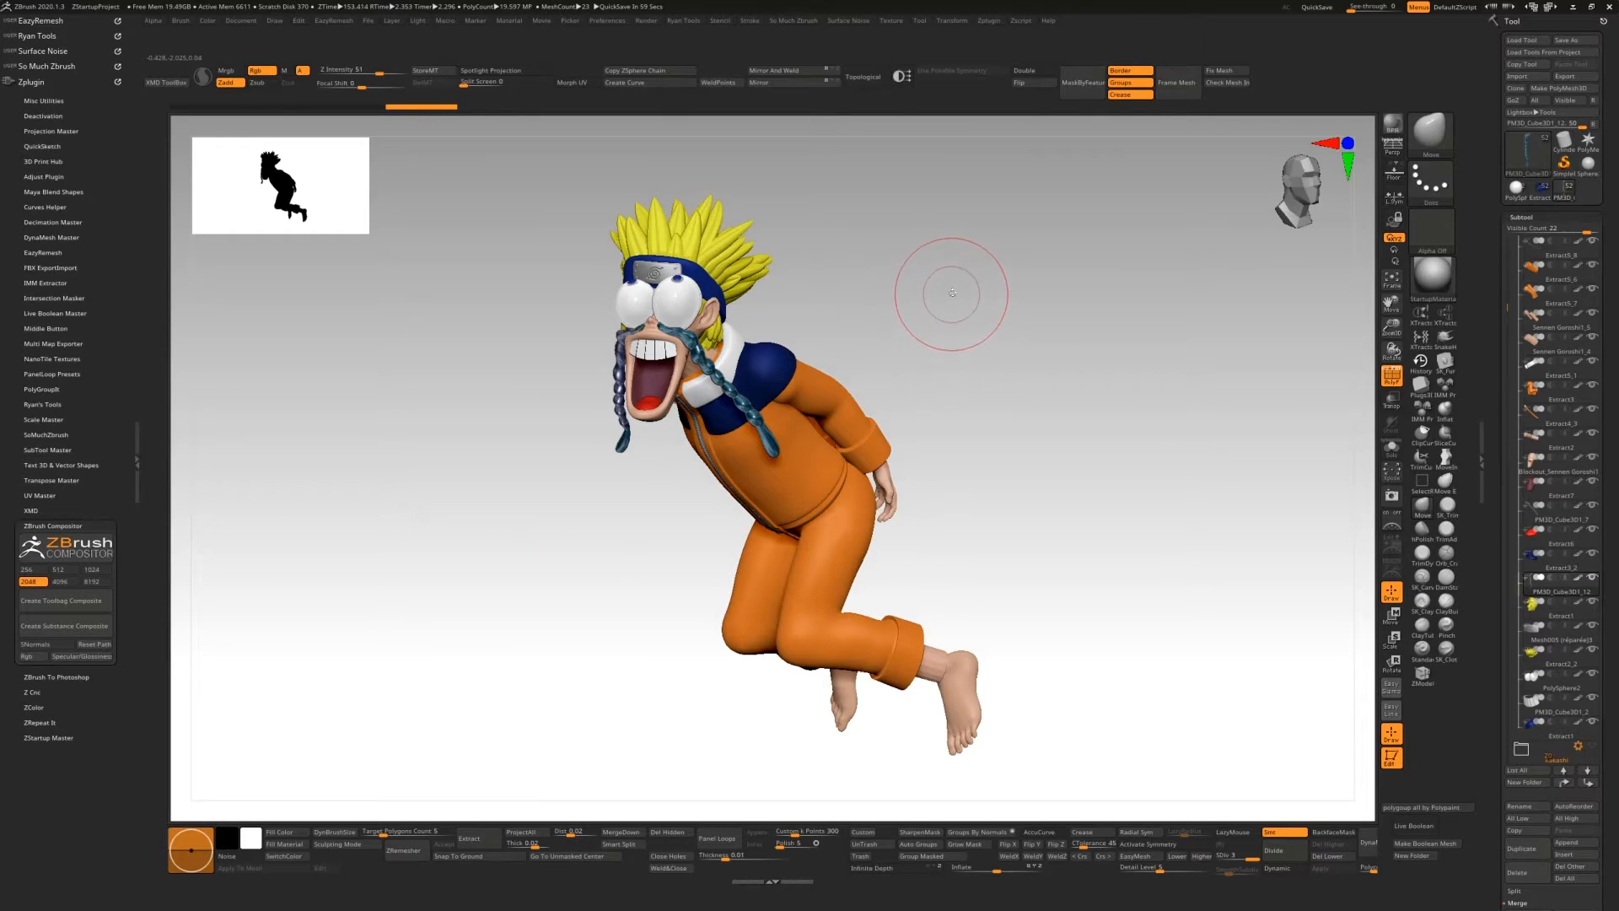
# Step: Toggle the perspective twice to compare it and frame the whole character in a three-quarter side view
pyautogui.moveTo(964, 279)
pyautogui.mouseDown()
pyautogui.moveTo(1070, 311)
pyautogui.moveTo(1056, 313)
pyautogui.mouseUp()
pyautogui.press('p')
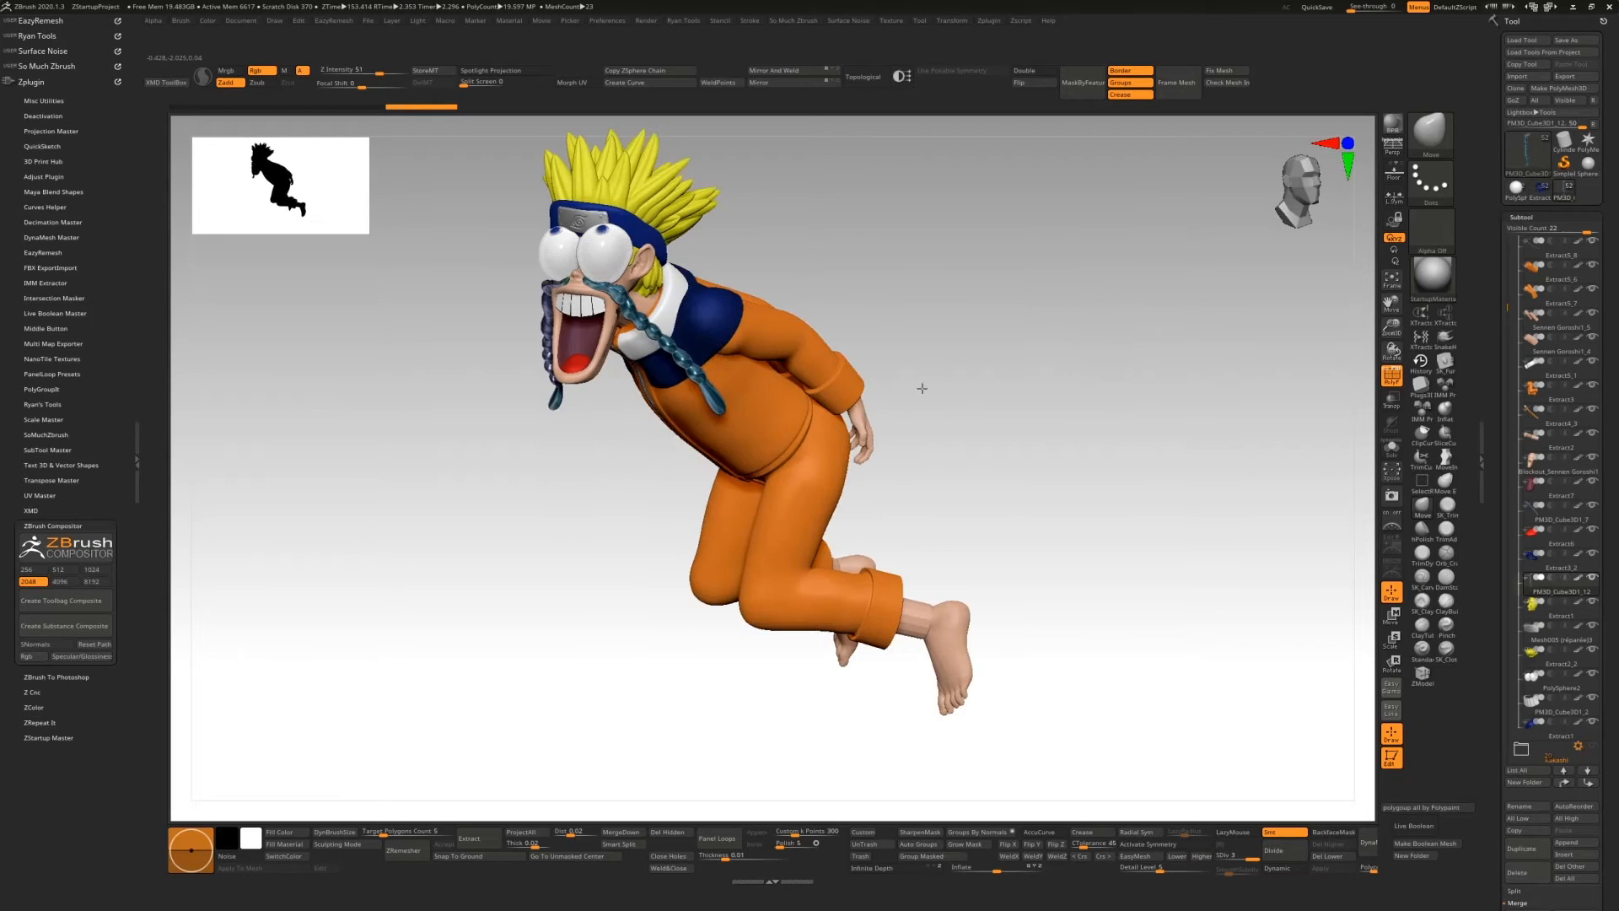
pyautogui.keyDown('alt'); pyautogui.moveTo(835, 316); pyautogui.dragTo(932, 380); pyautogui.keyUp('alt')
pyautogui.press('p')
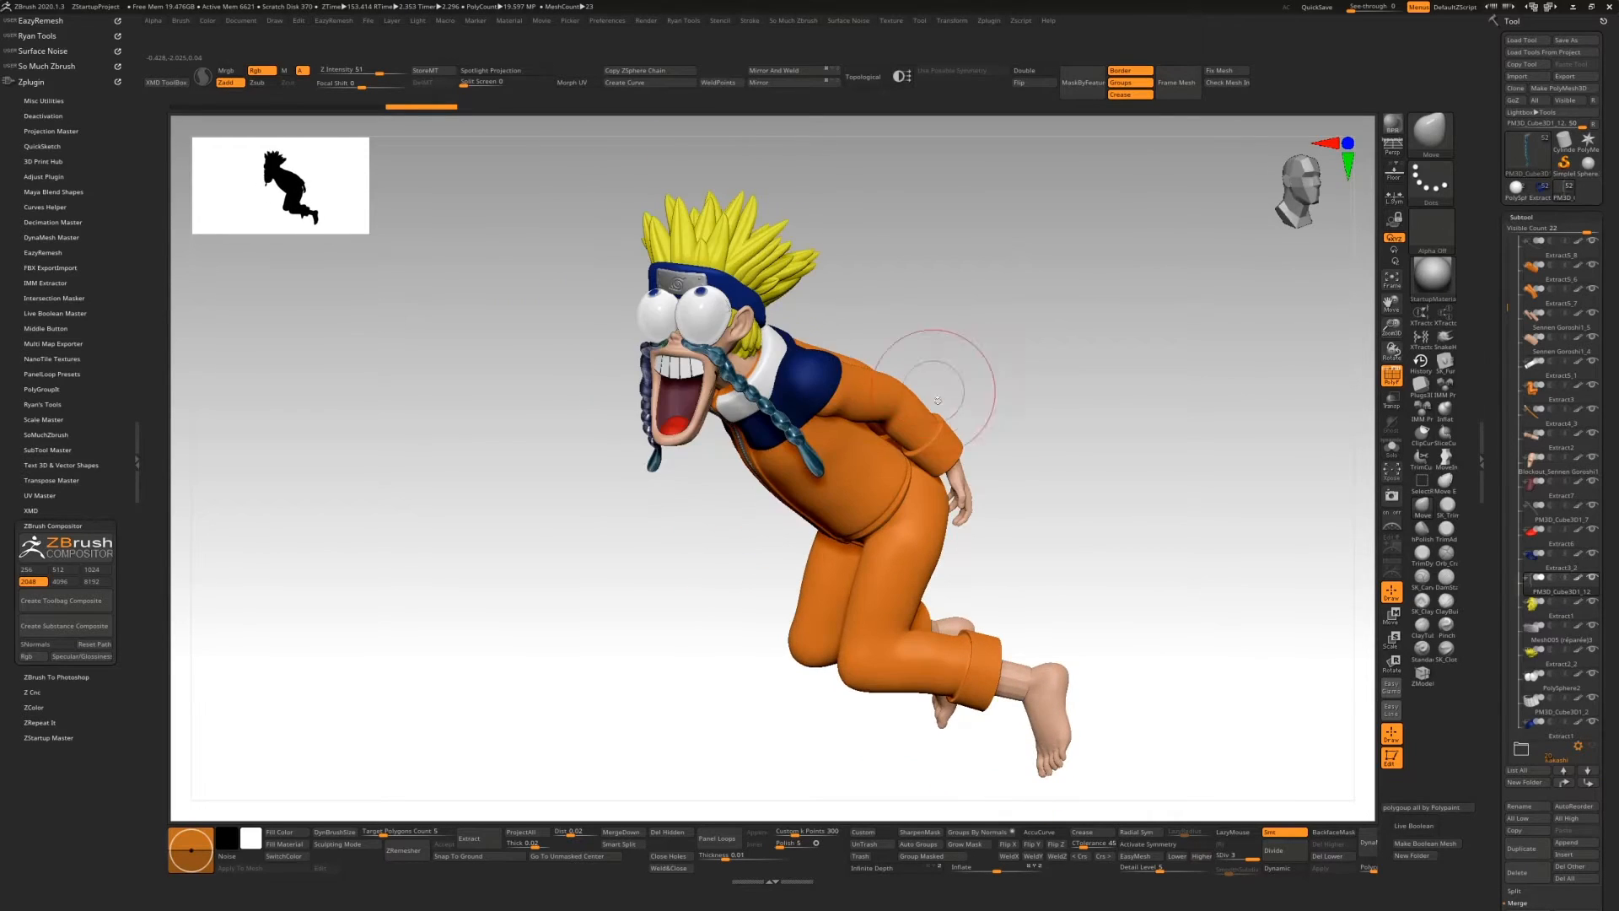
pyautogui.moveTo(1033, 412); pyautogui.dragTo(1029, 397)
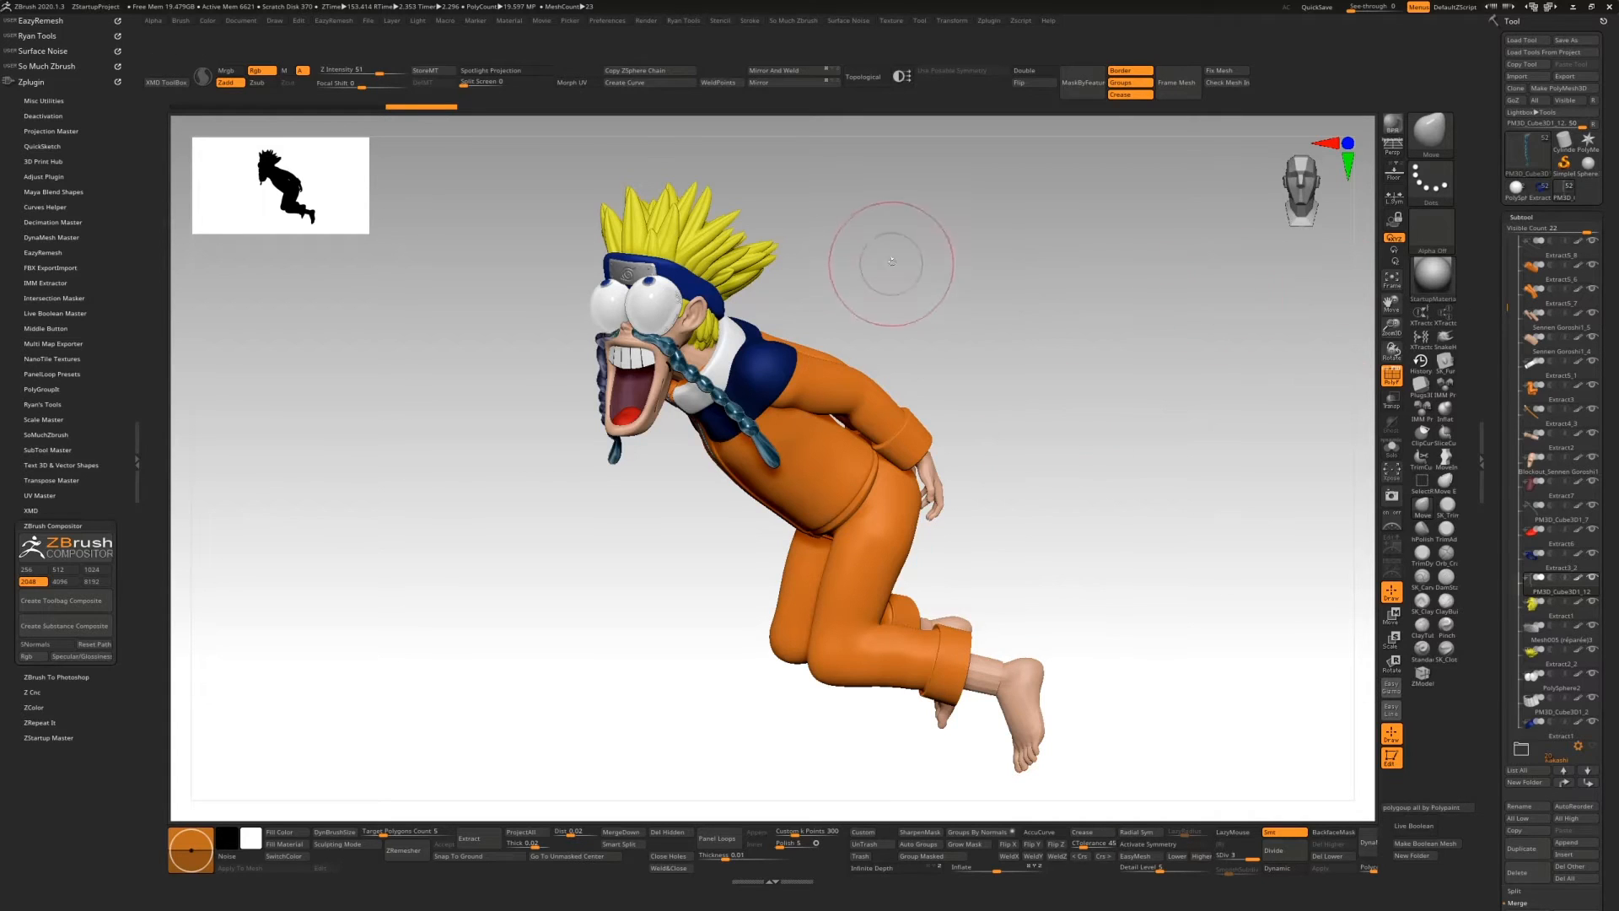
# Step: Turn on dynamic subdivision for the neck subtool and send the model as a 2048 Substance composite, accepting the non-square canvas
pyautogui.keyDown('alt'); pyautogui.click(699, 354); pyautogui.keyUp('alt')
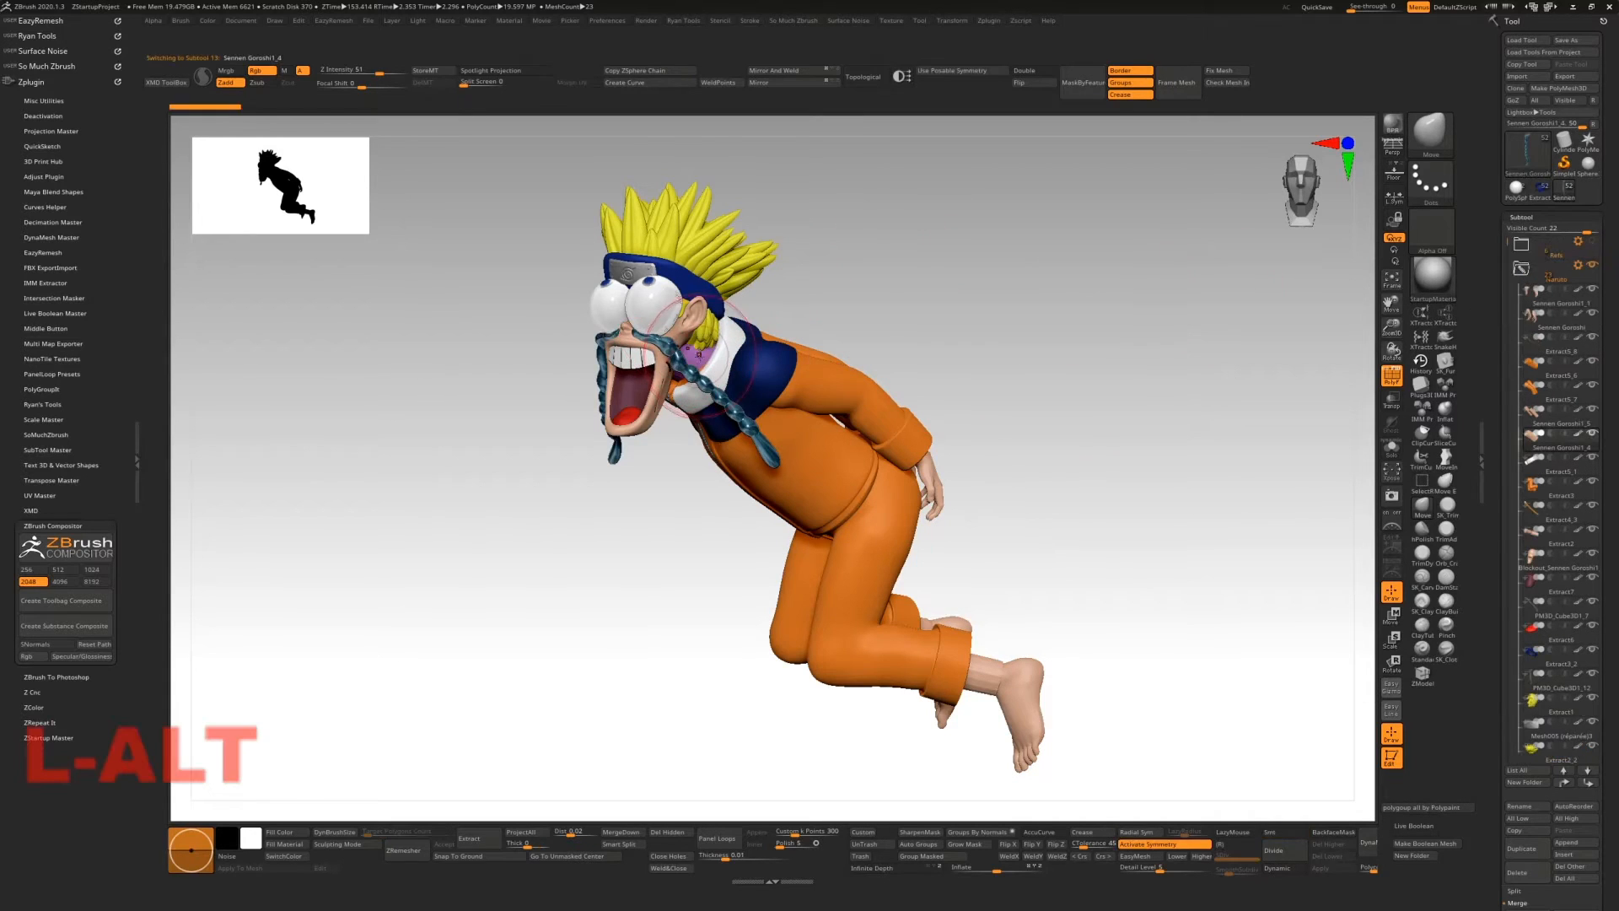
pyautogui.click(1273, 869)
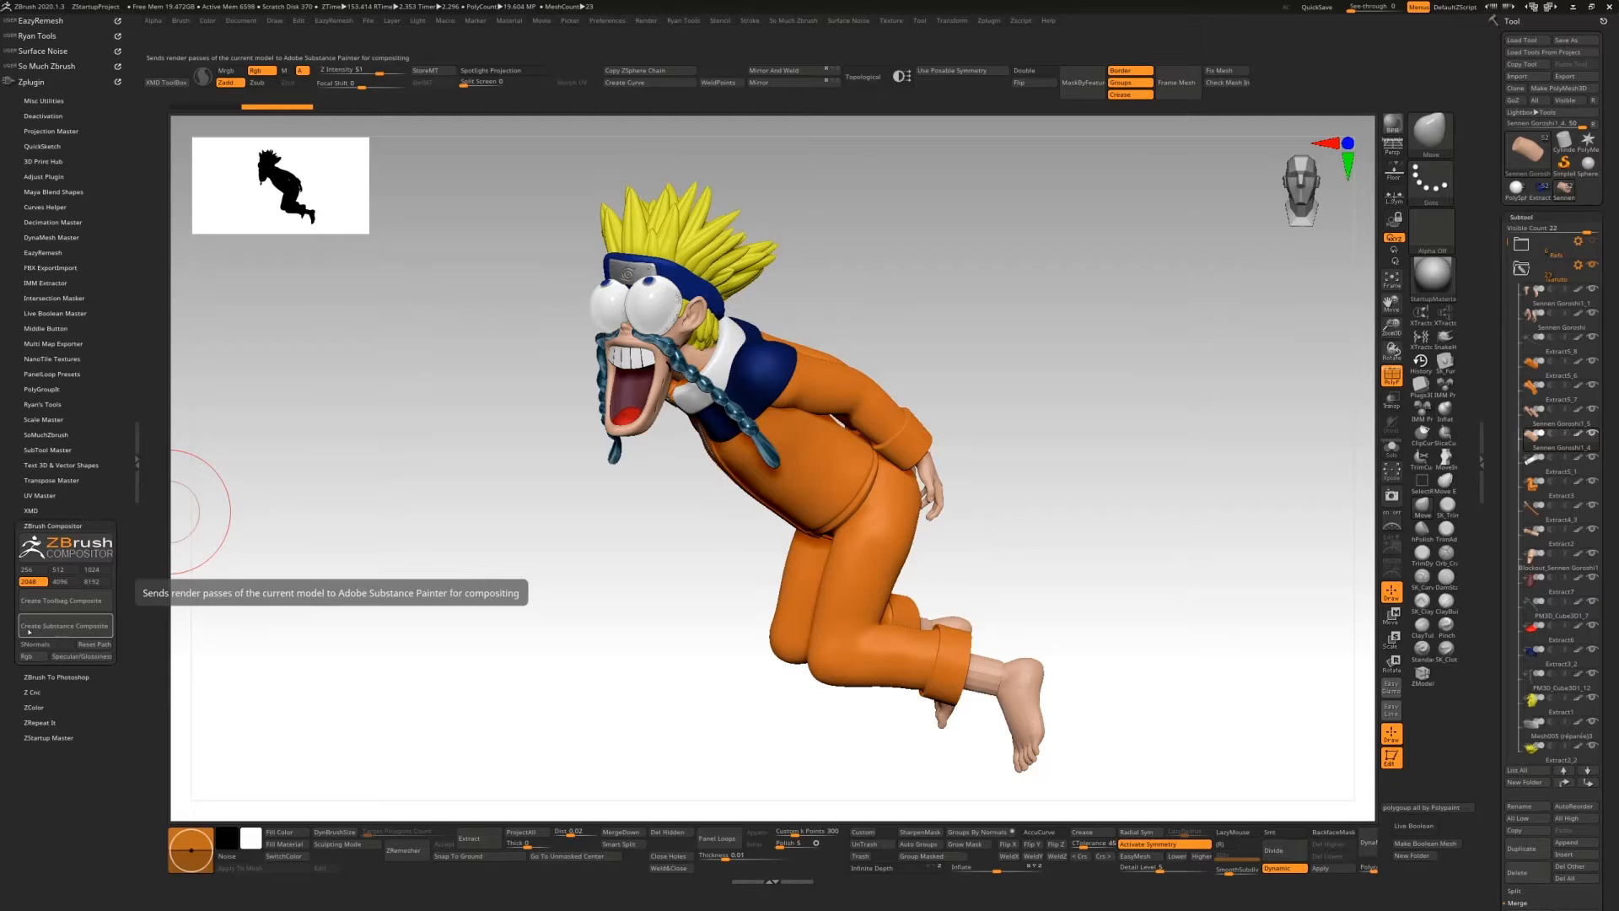
pyautogui.click(28, 629)
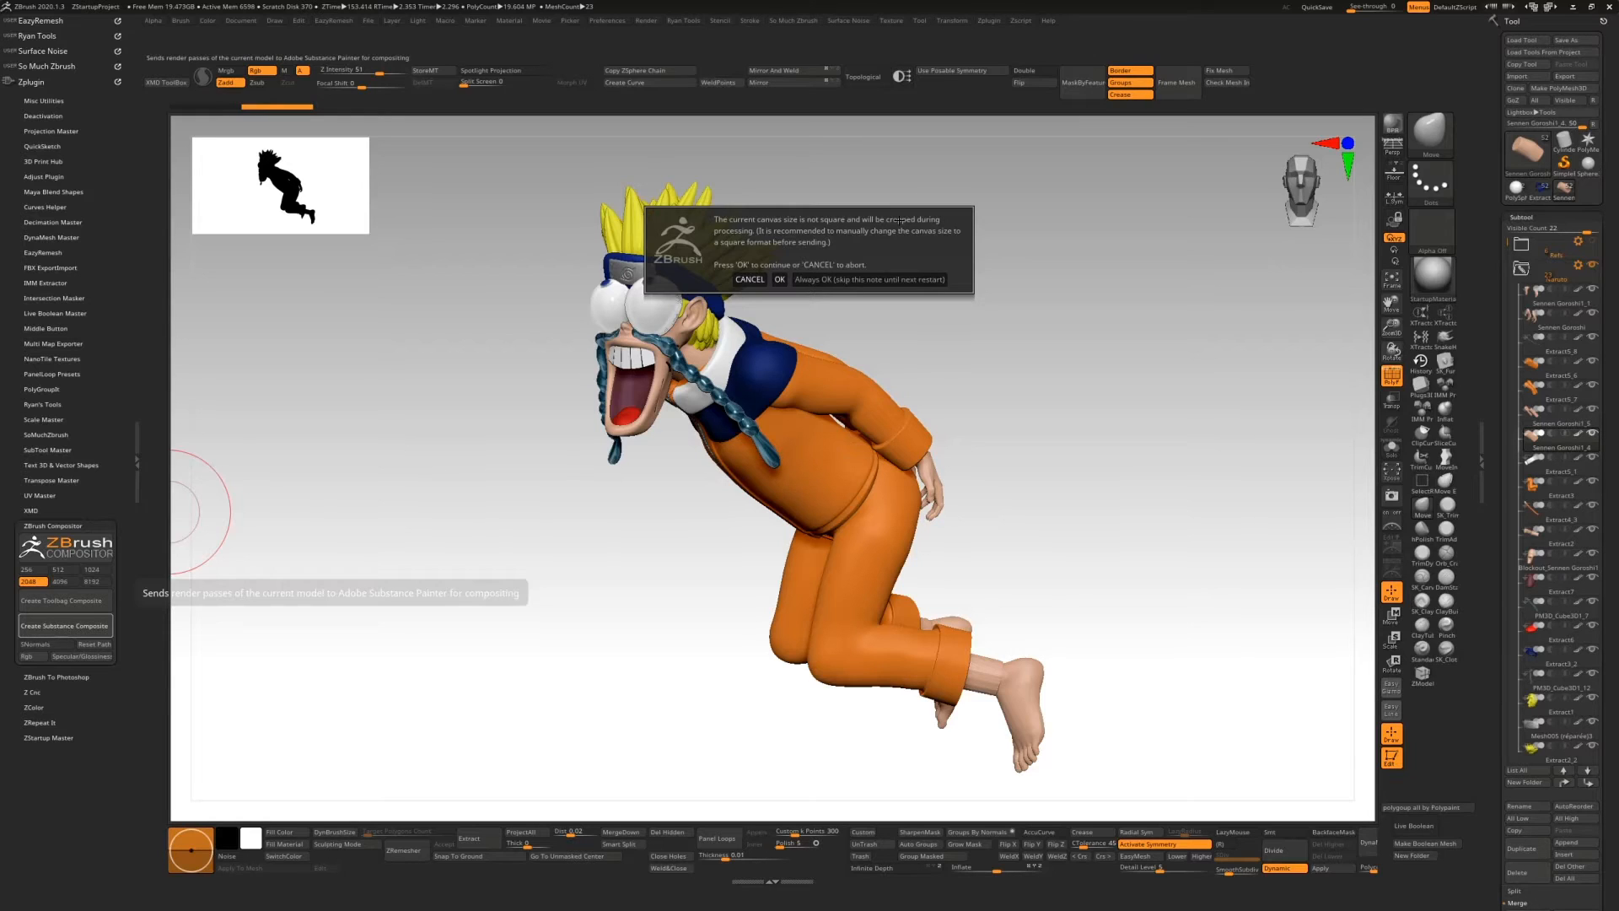
pyautogui.click(780, 279)
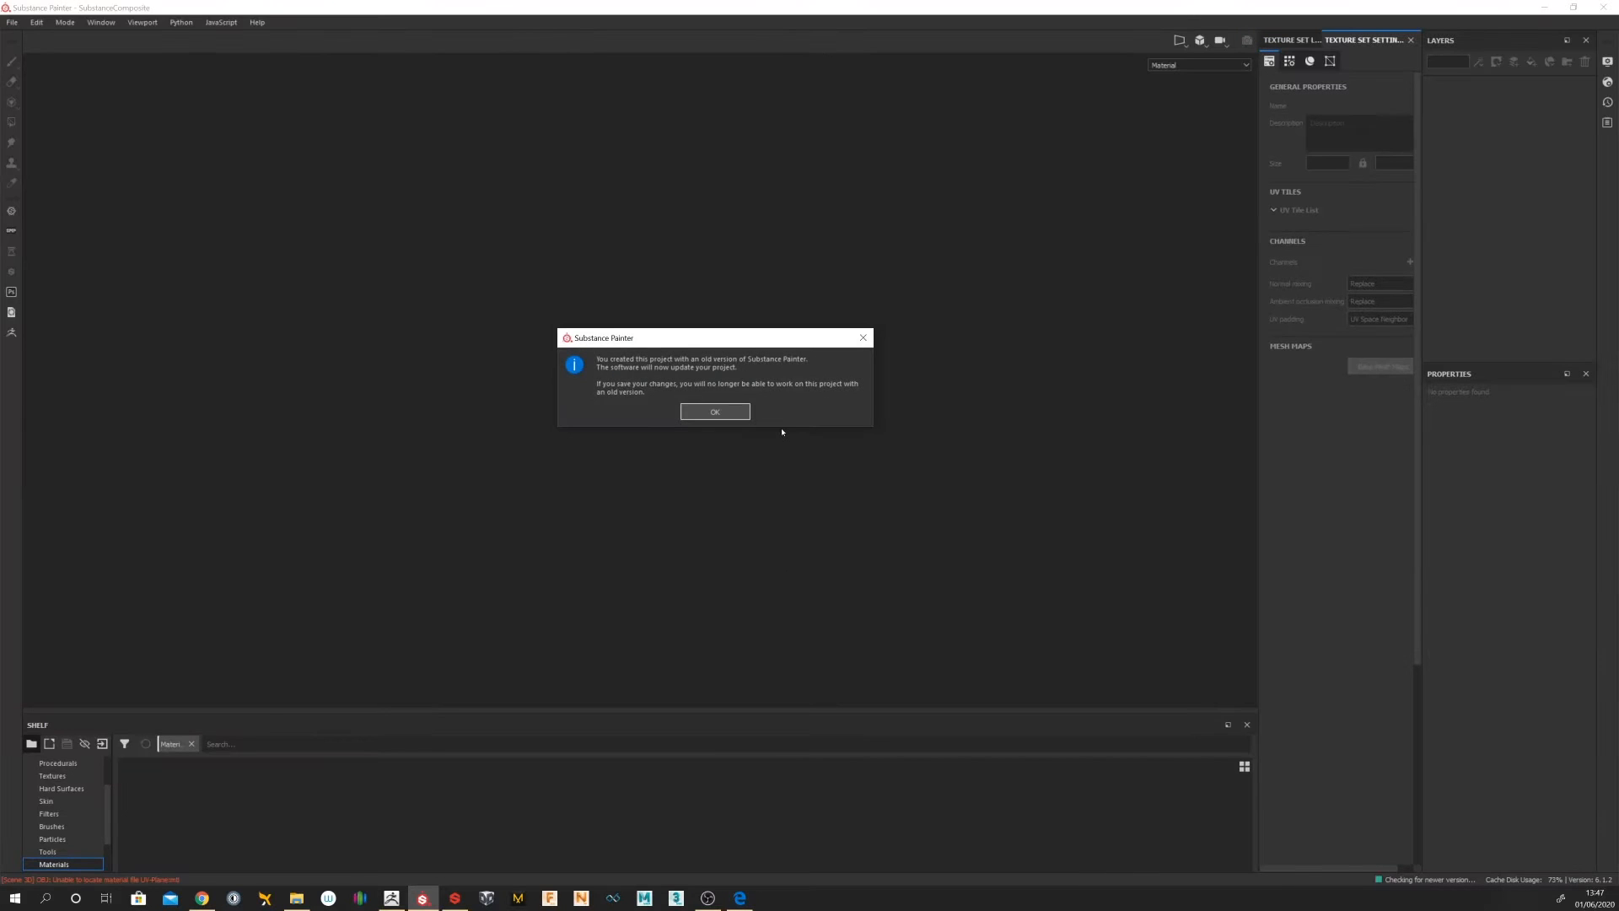
# Step: Accept the project update in Substance Painter, refresh the rendered resources from ZBrush, and check the character with a slight orbit
pyautogui.click(734, 411)
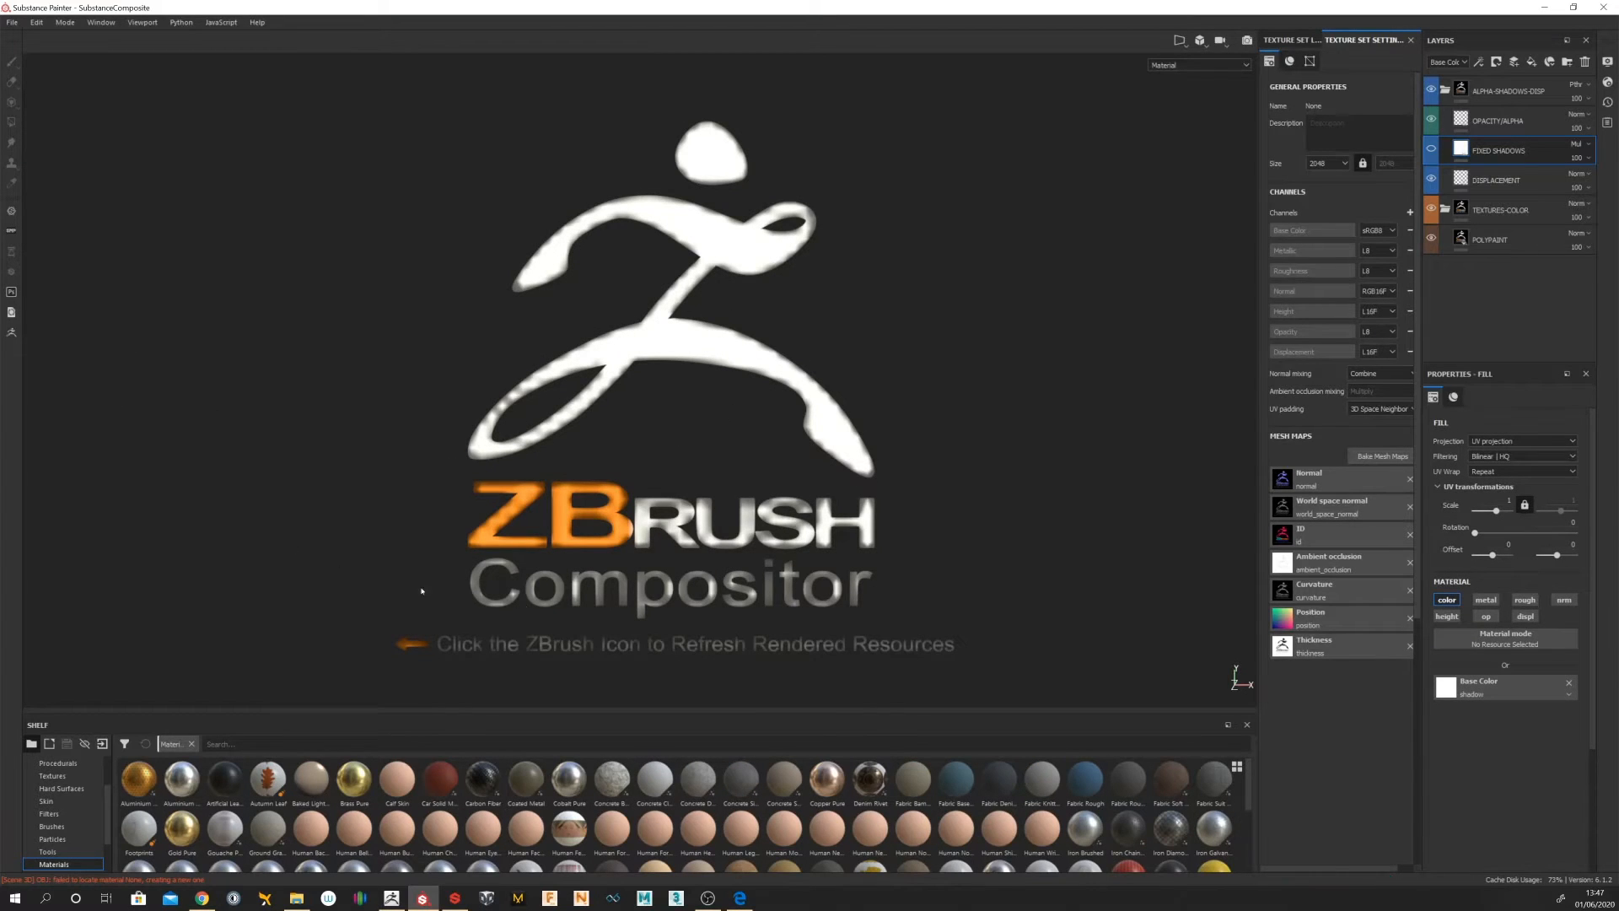
pyautogui.click(11, 333)
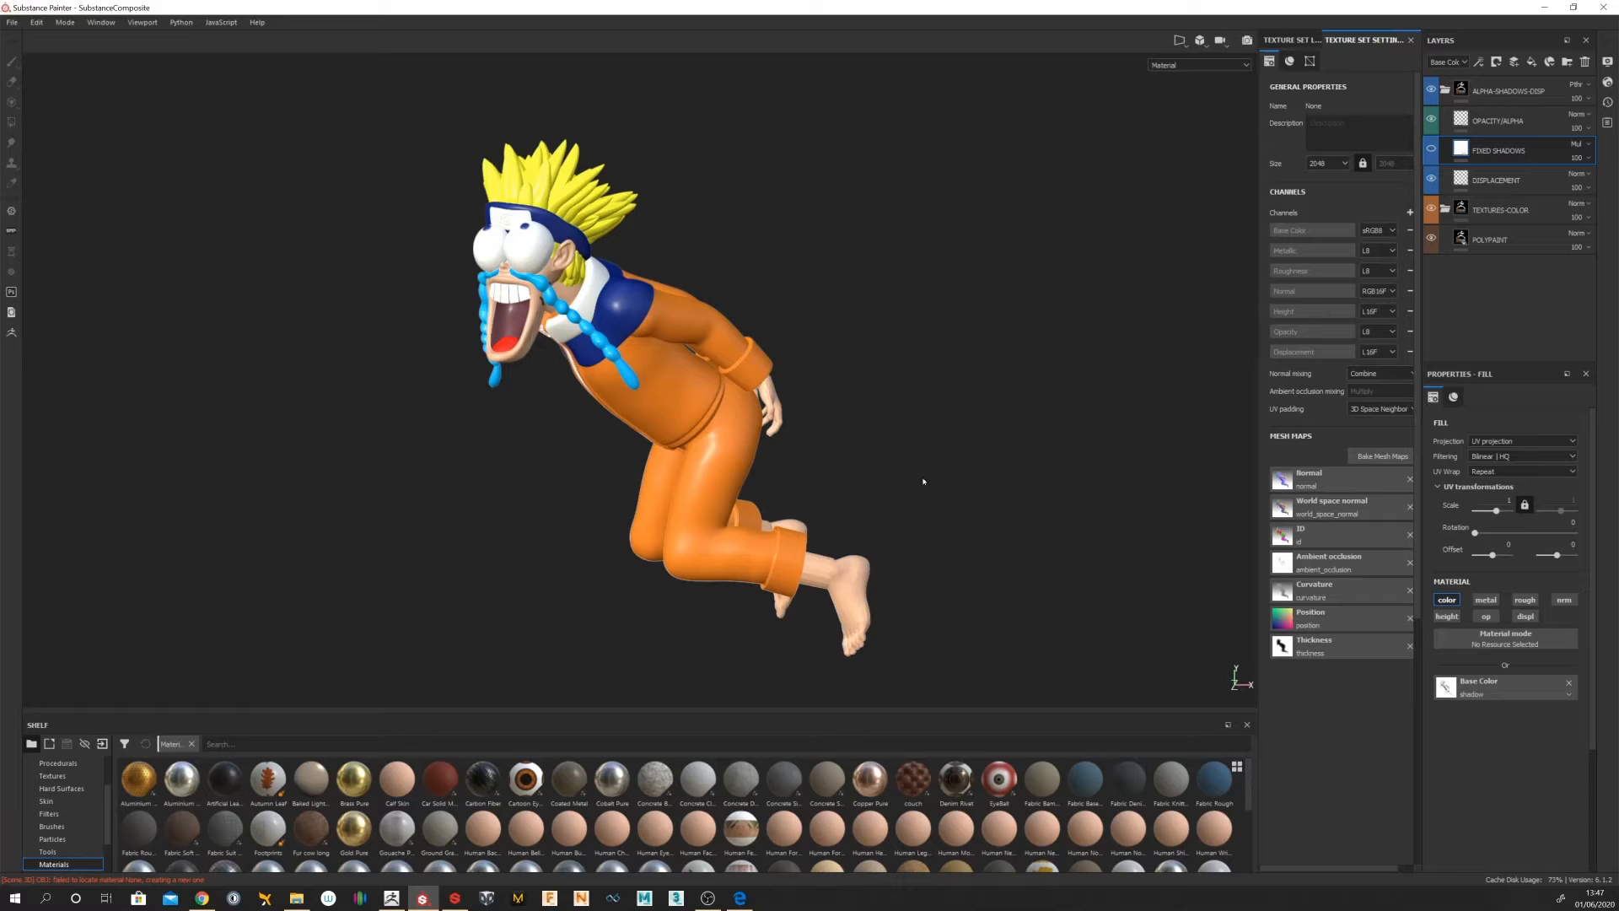
pyautogui.moveTo(923, 482)
pyautogui.keyDown('alt'); pyautogui.mouseDown()
pyautogui.moveTo(918, 456)
pyautogui.moveTo(759, 455)
pyautogui.moveTo(719, 466)
pyautogui.moveTo(780, 470)
pyautogui.moveTo(711, 480)
pyautogui.moveTo(839, 477)
pyautogui.moveTo(903, 438)
pyautogui.moveTo(932, 463)
pyautogui.mouseUp(); pyautogui.keyUp('alt')
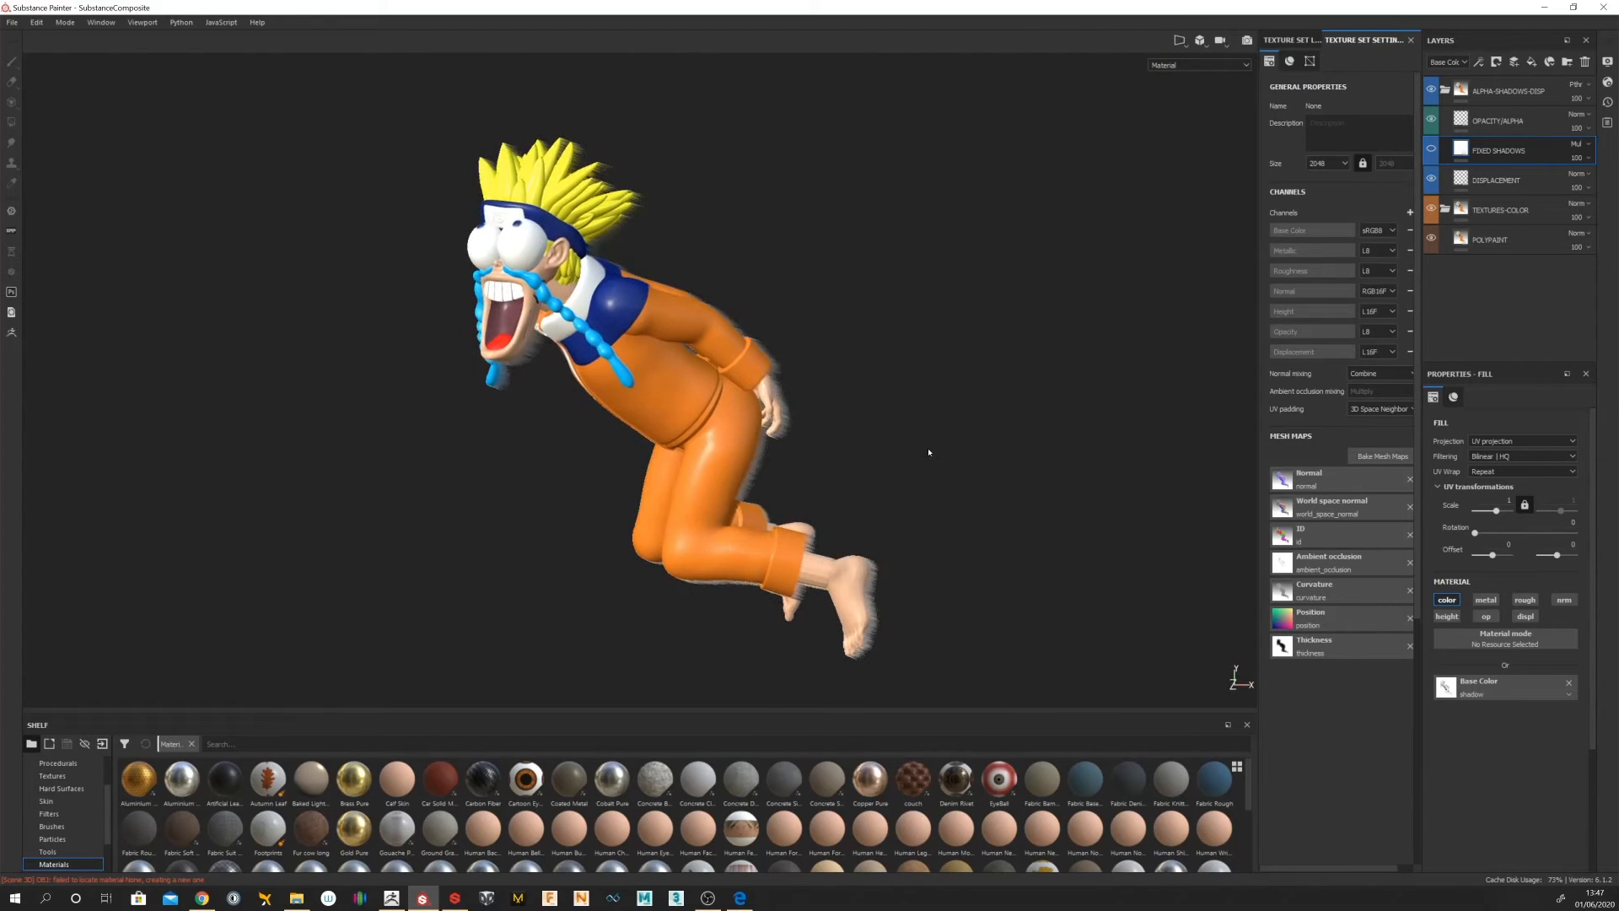
pyautogui.press('shift')
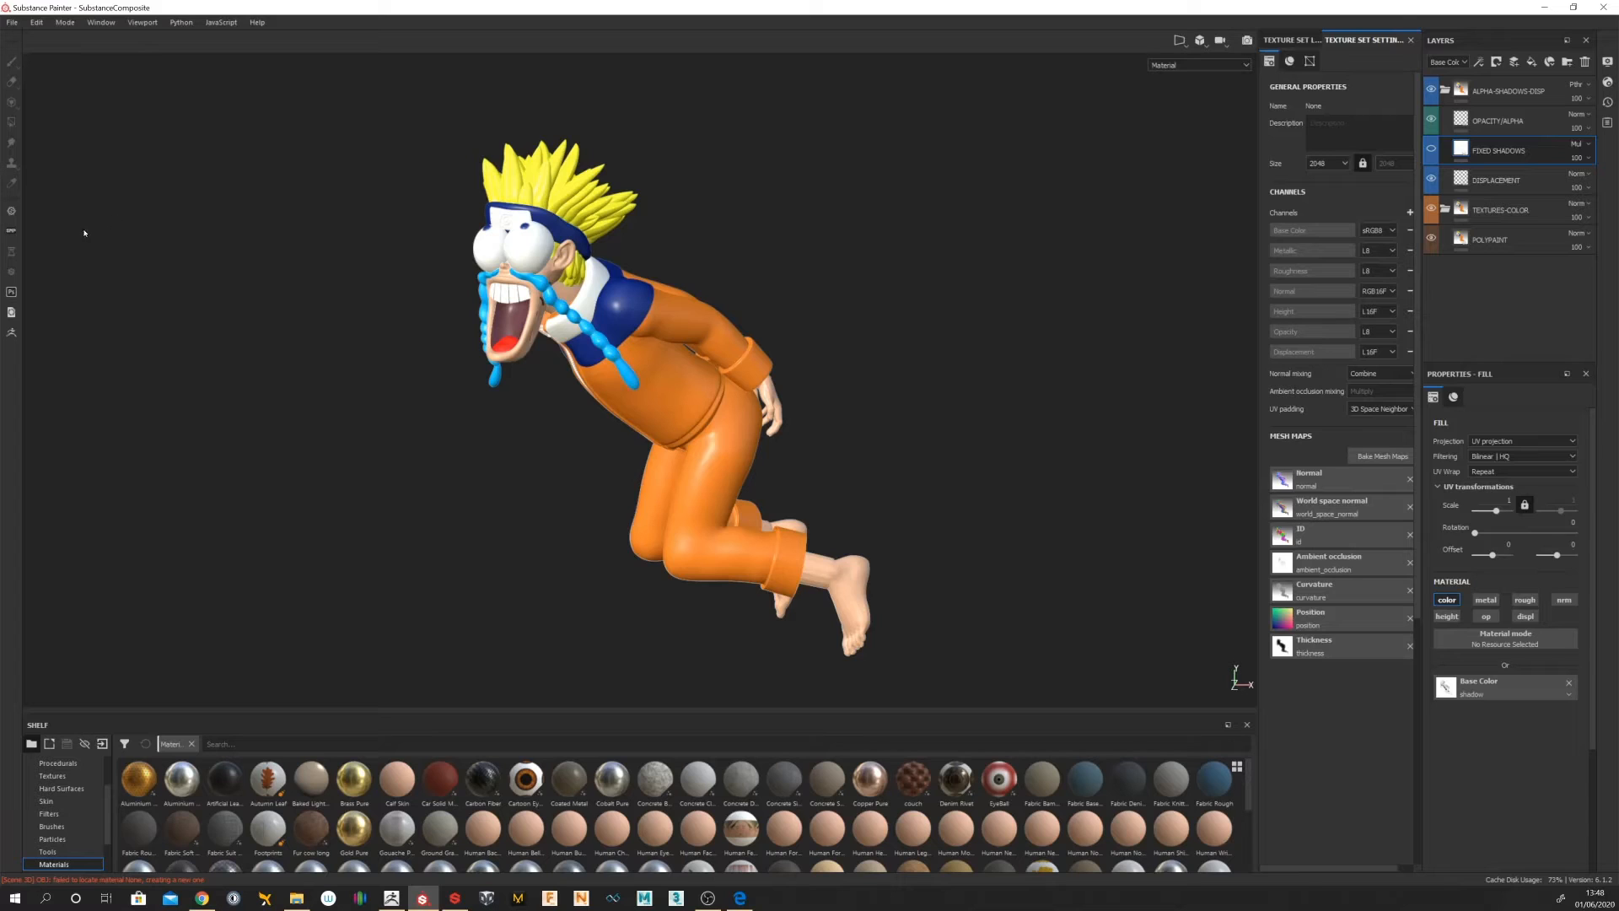
# Step: Open the Substance Share website from Substance Painter, log in to the account, and return to the project
pyautogui.click(9, 212)
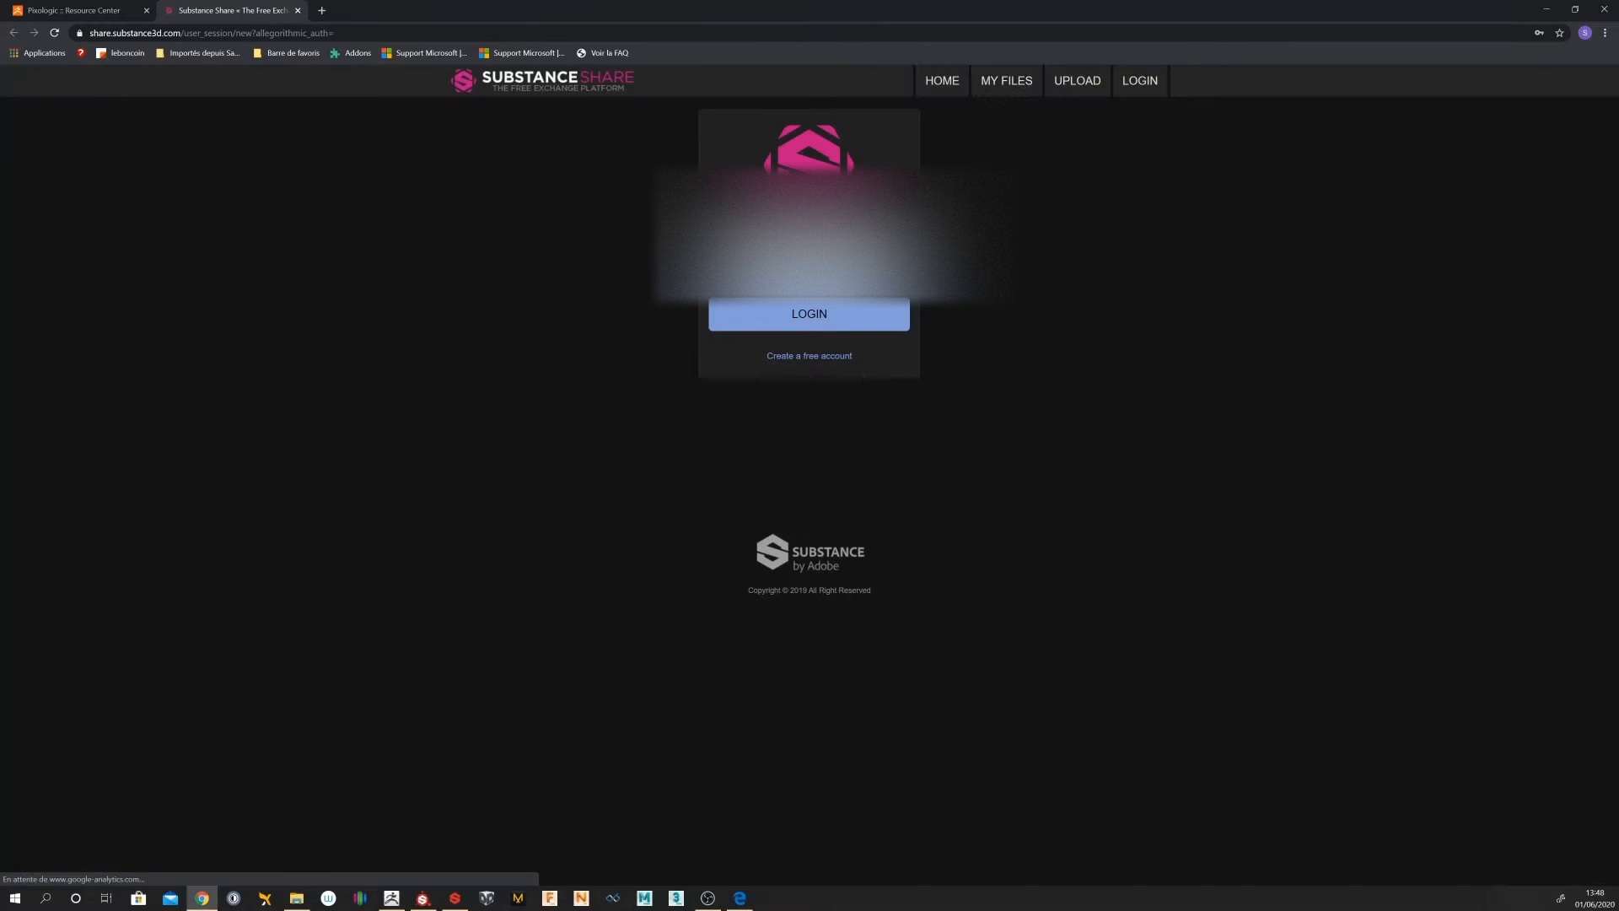
pyautogui.click(750, 314)
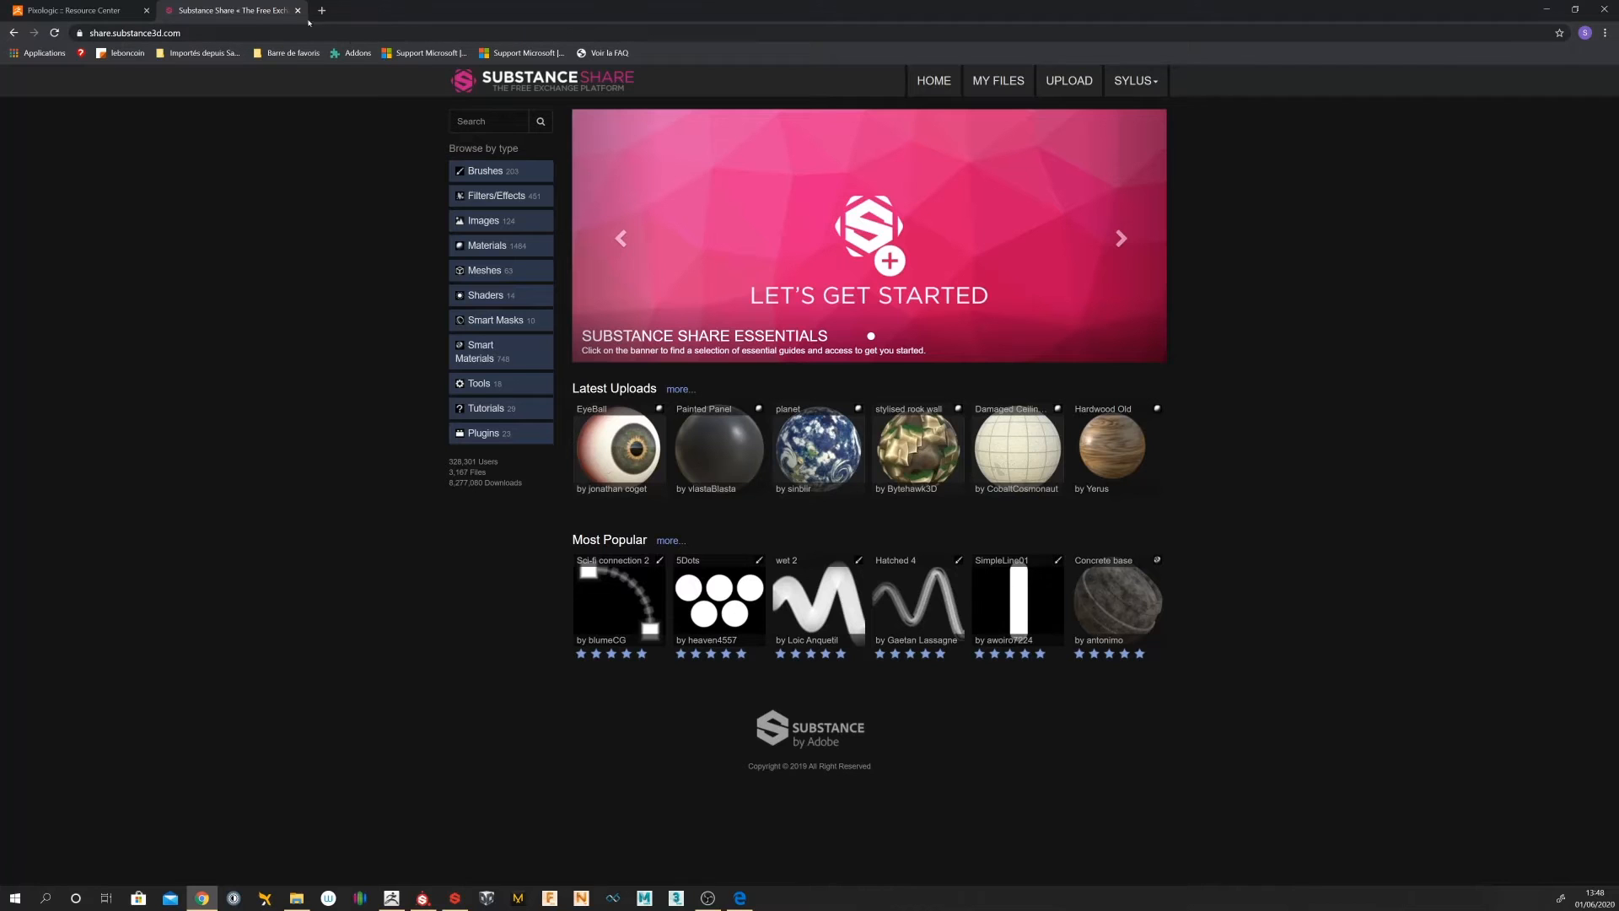
pyautogui.click(1598, 12)
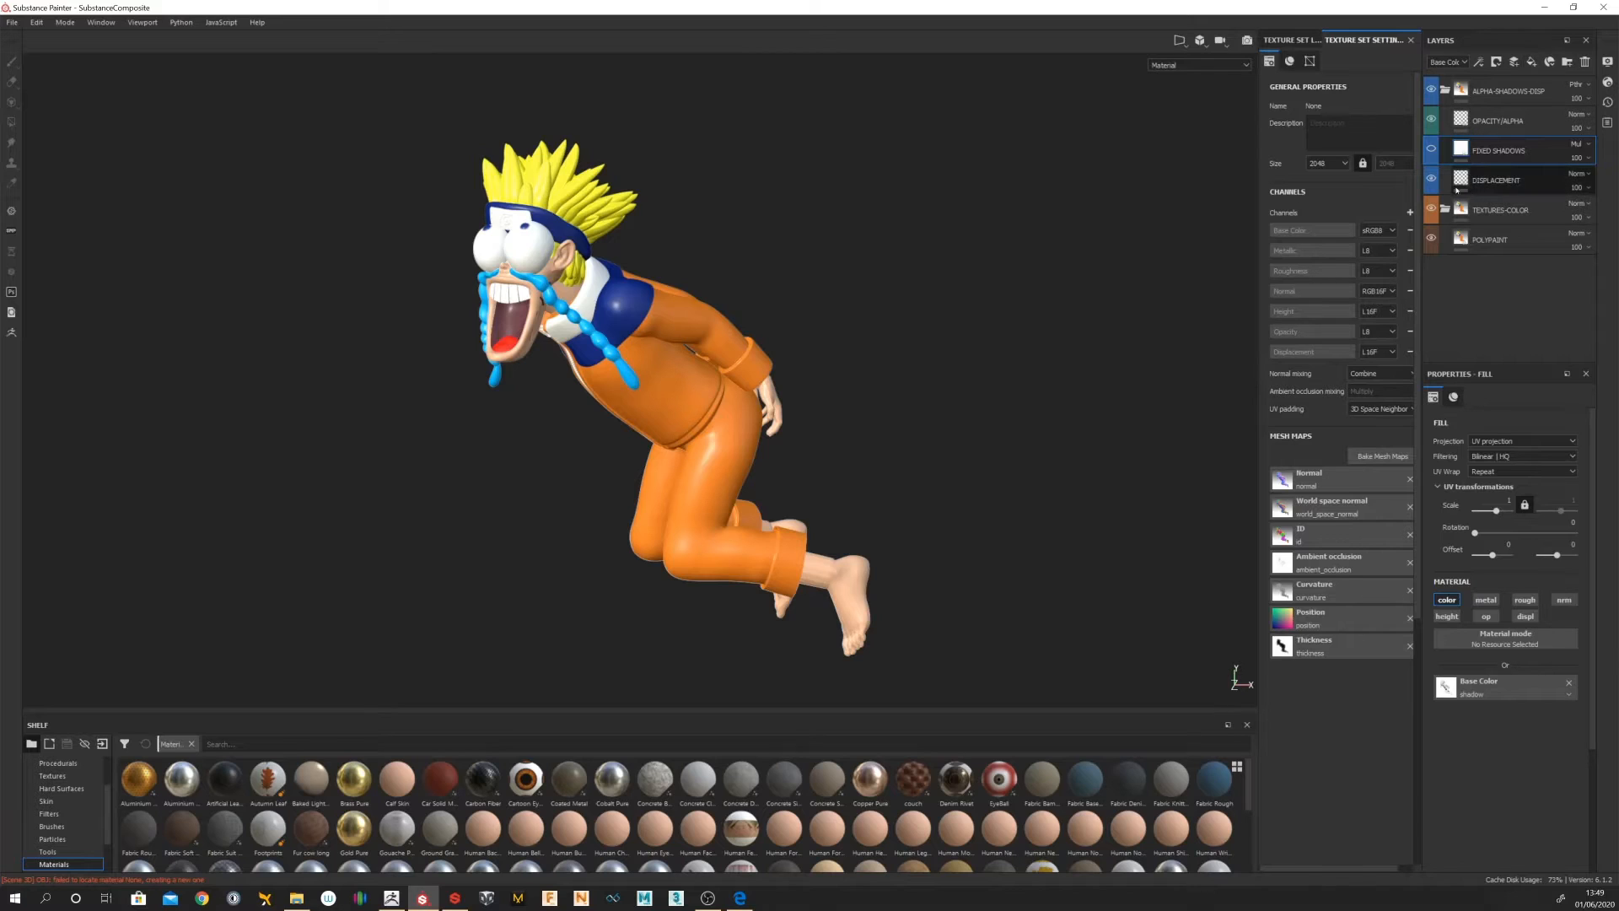
# Step: Show and hide the FIXED SHADOWS layer to compare the character with and without the baked shadows
pyautogui.click(1430, 152)
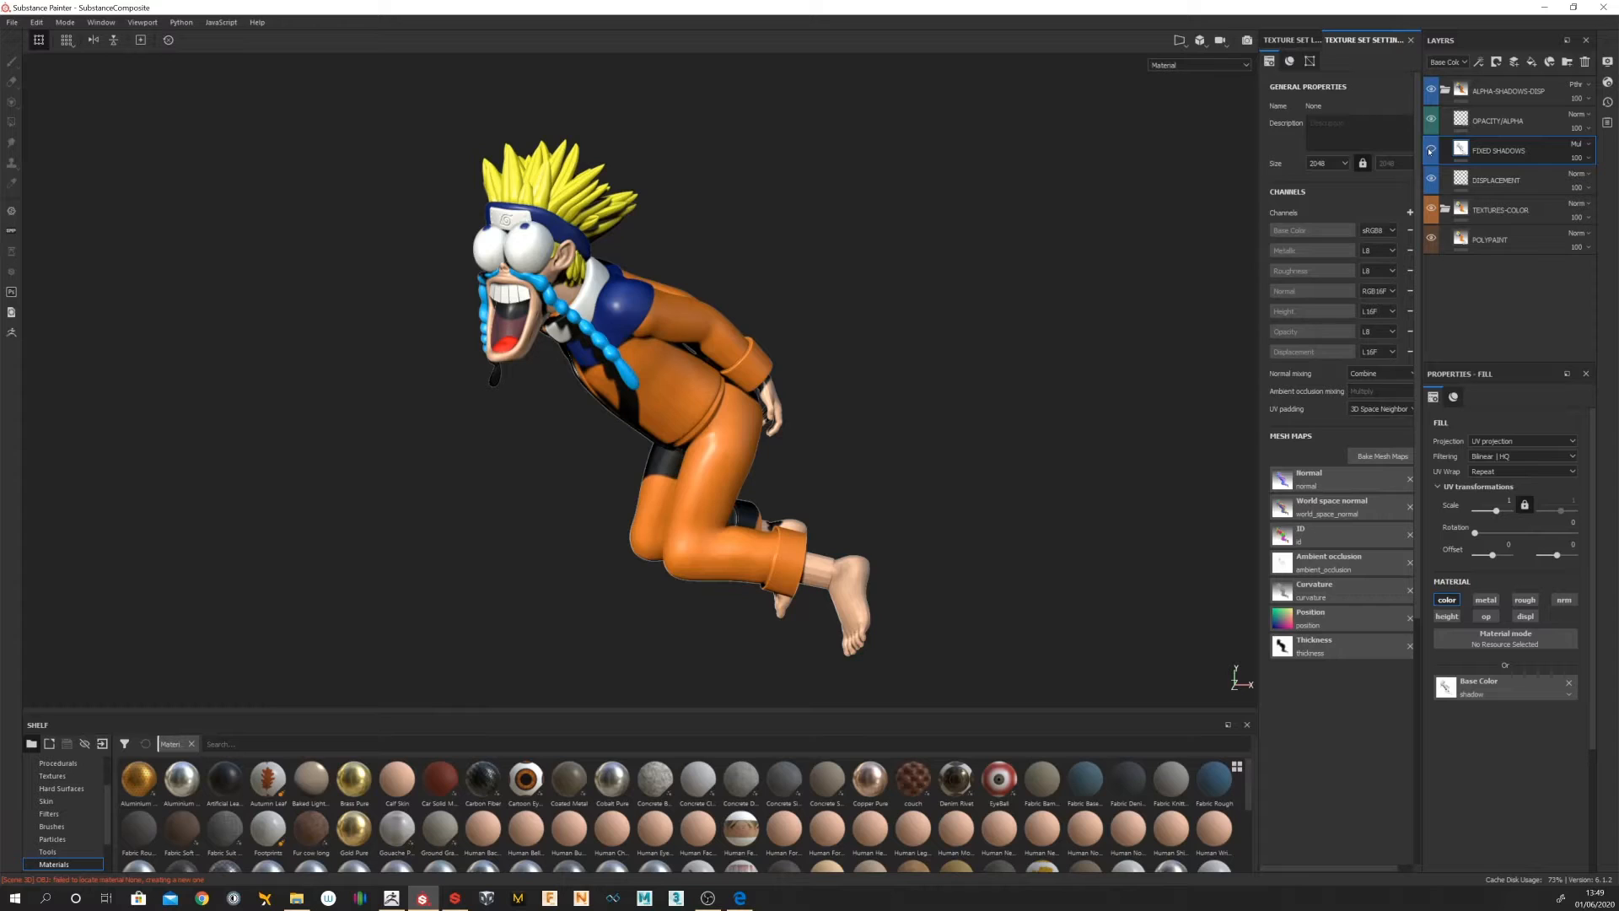
pyautogui.click(1430, 150)
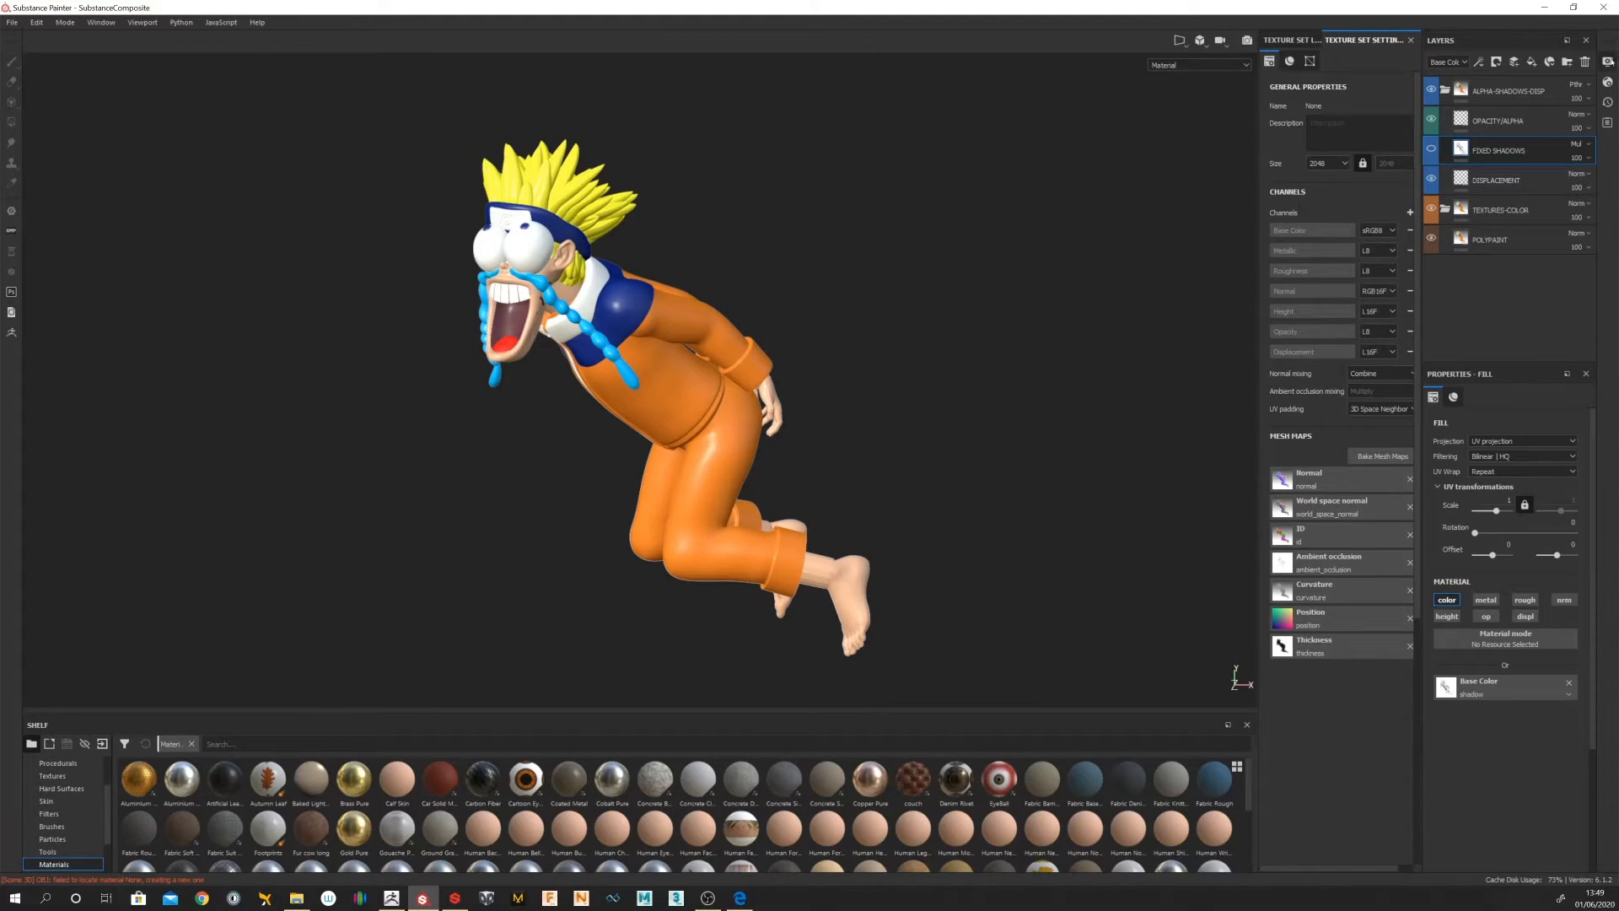
# Step: Enable real-time shadows in the display settings and rotate the environment lighting to about 275
pyautogui.click(1608, 64)
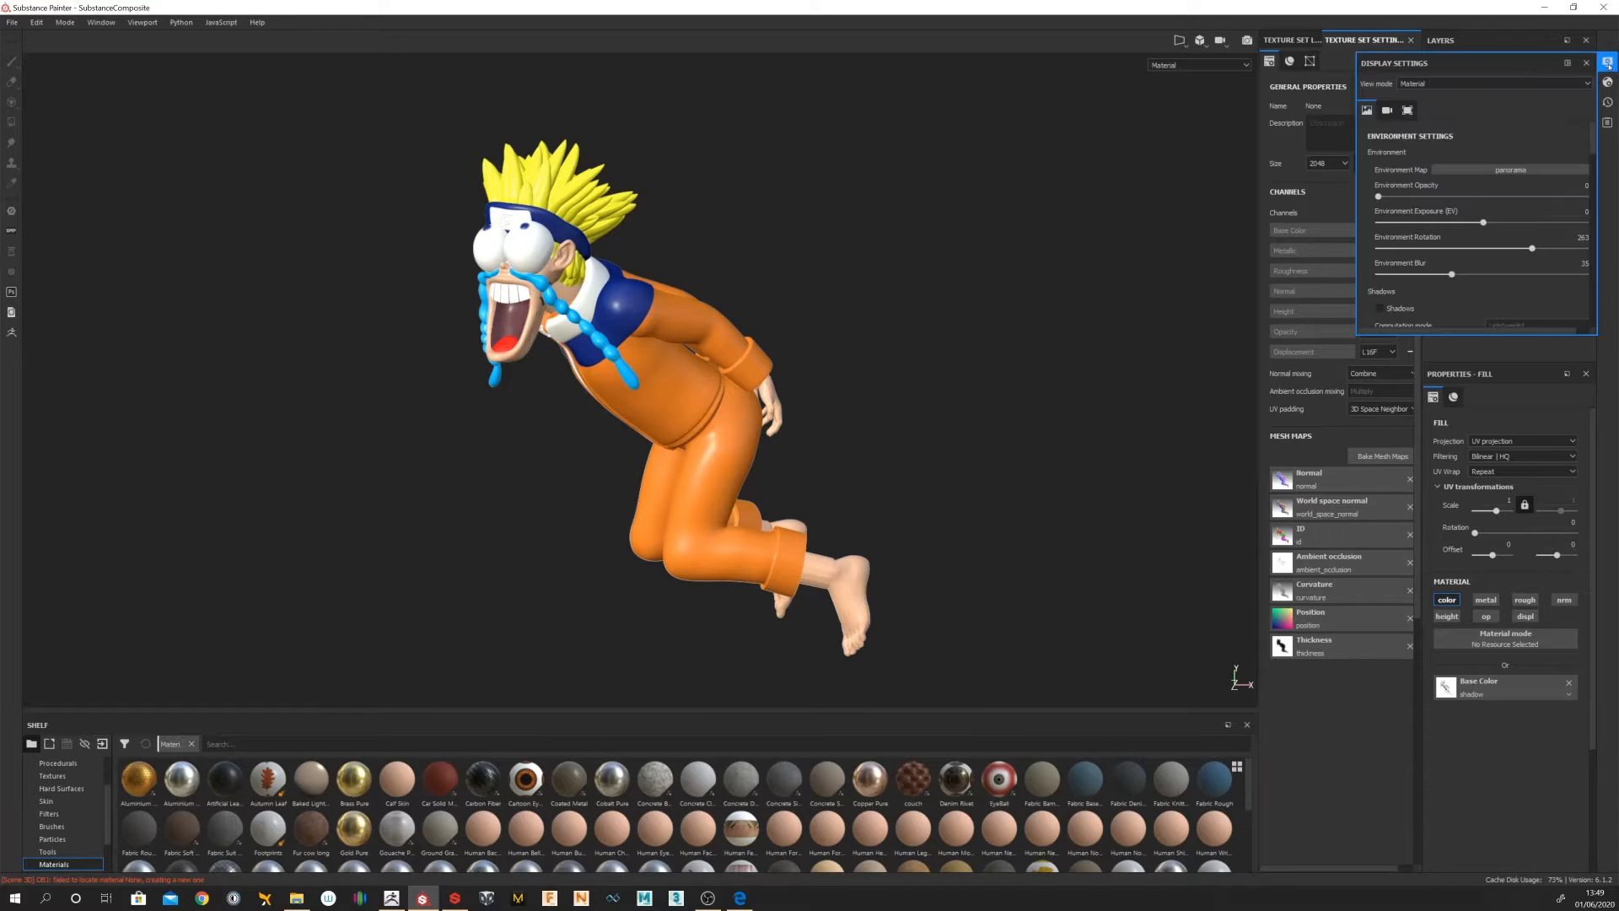
pyautogui.click(1391, 310)
pyautogui.click(1586, 62)
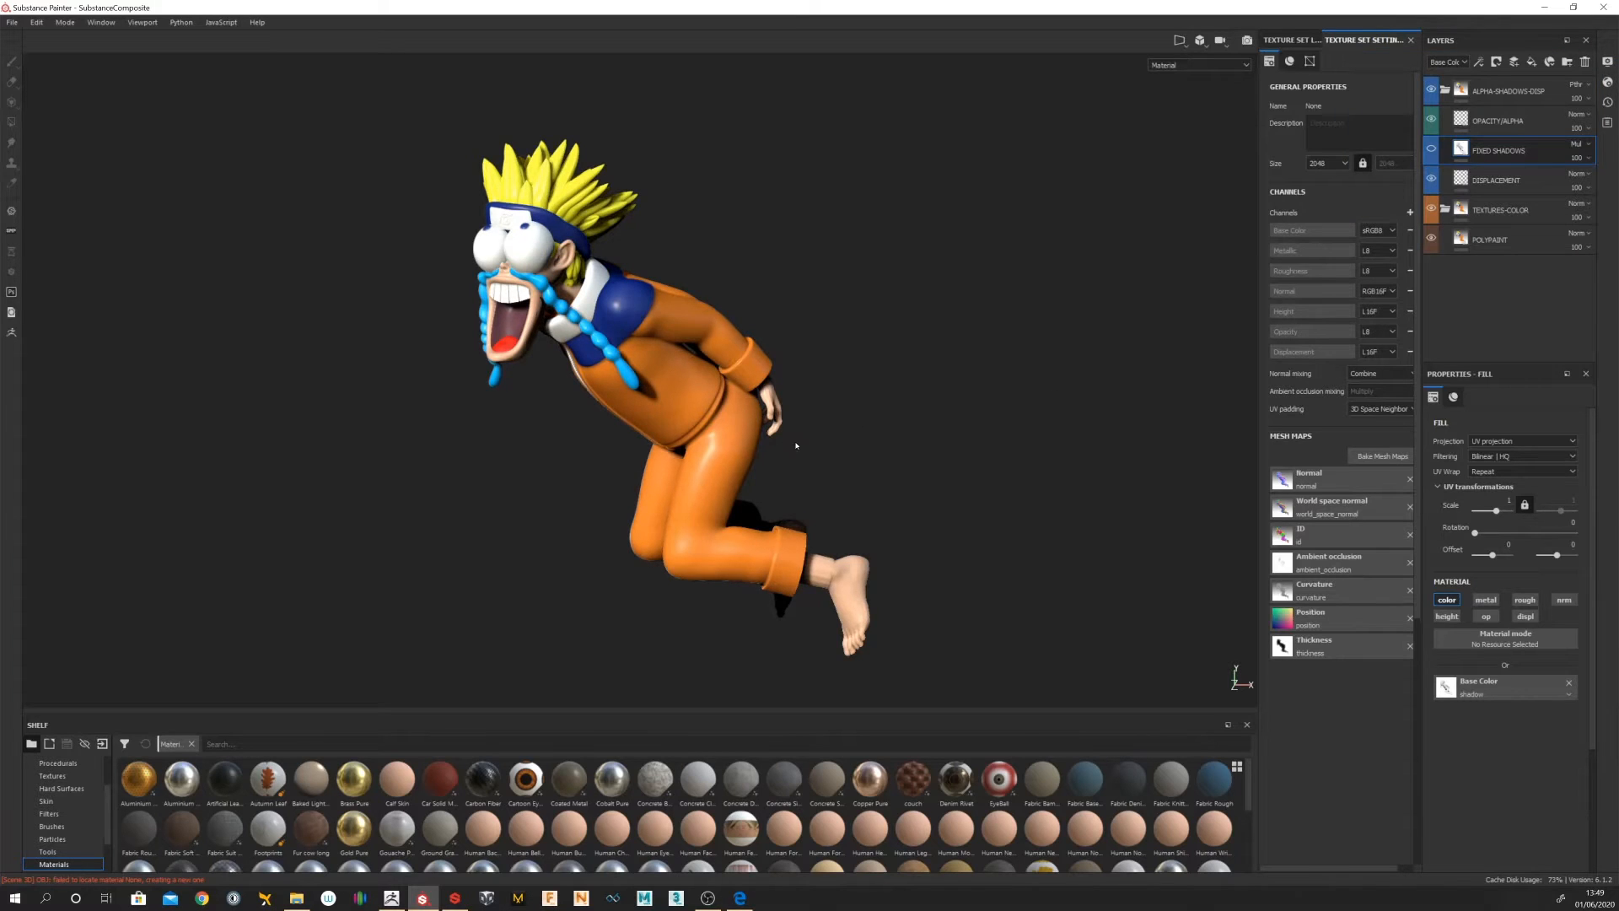
pyautogui.press('shift')
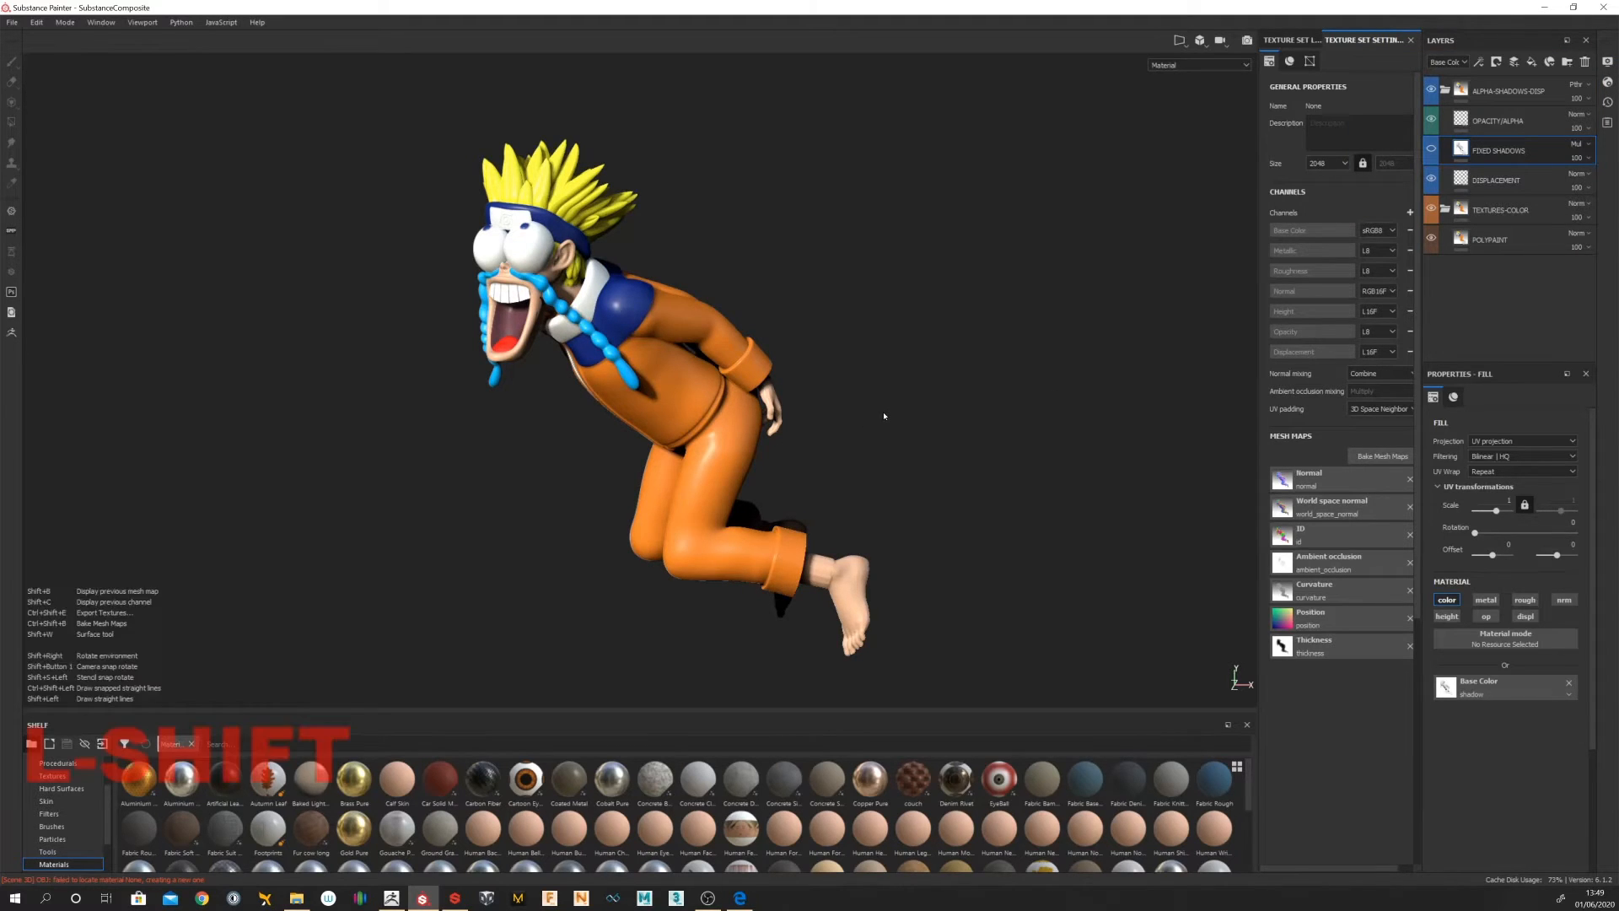
pyautogui.moveTo(831, 447)
pyautogui.keyDown('shift'); pyautogui.mouseDown(button='right')
pyautogui.moveTo(813, 441)
pyautogui.moveTo(856, 448)
pyautogui.moveTo(832, 439)
pyautogui.mouseUp(button='right'); pyautogui.keyUp('shift')
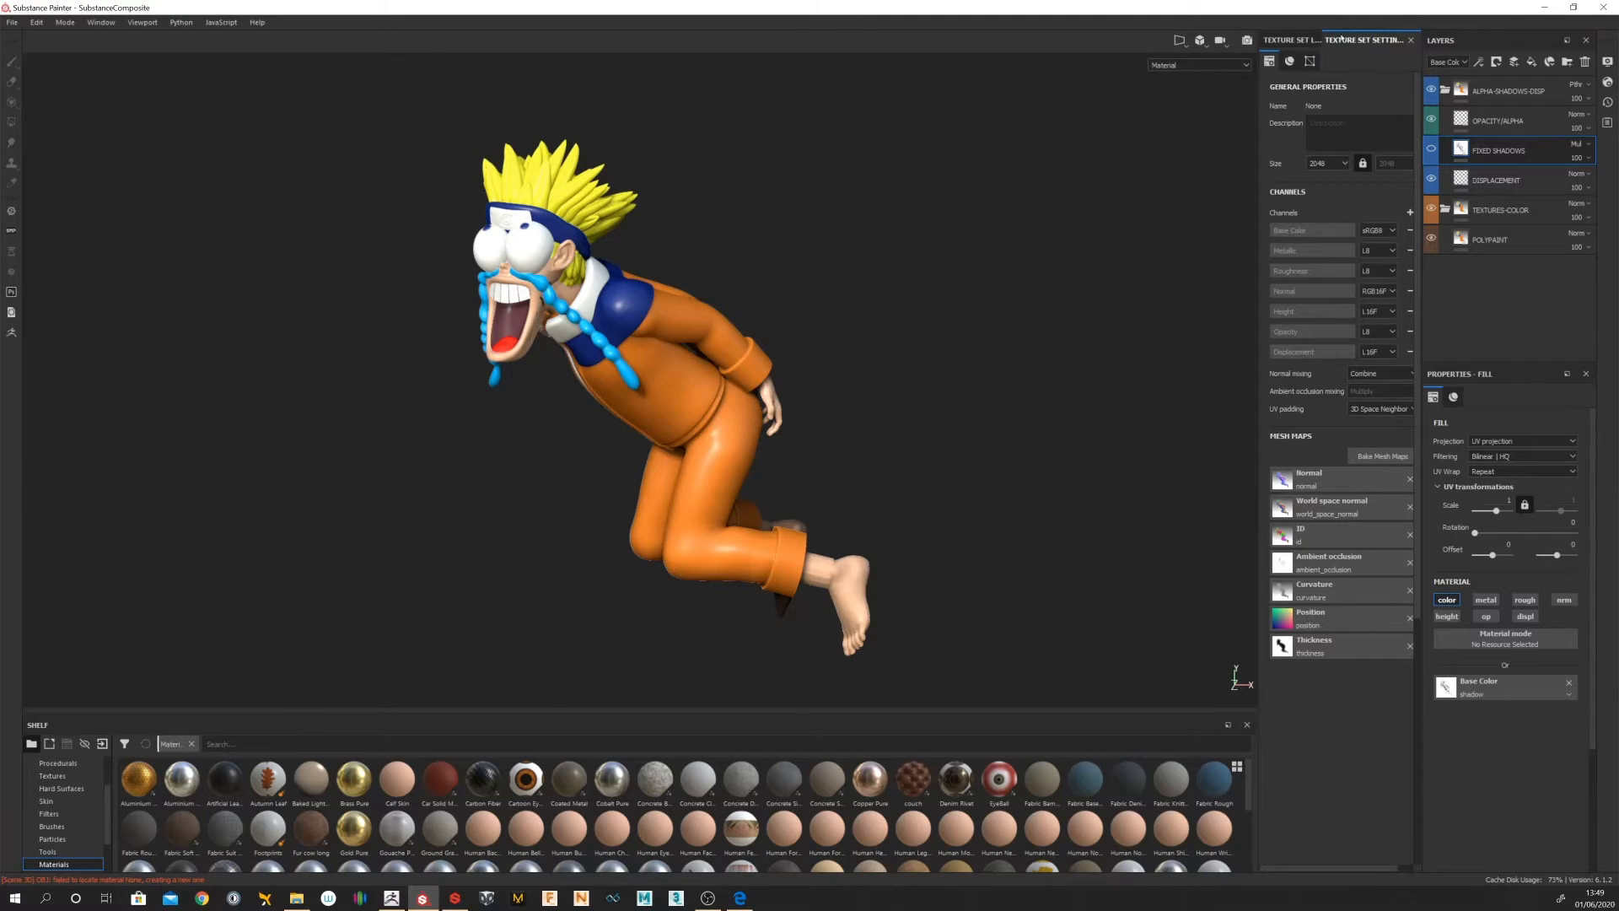
# Step: Render the character with Iray at a dome texture scale of 12.2, inspect it from near and far, and return to painting mode
pyautogui.click(1245, 41)
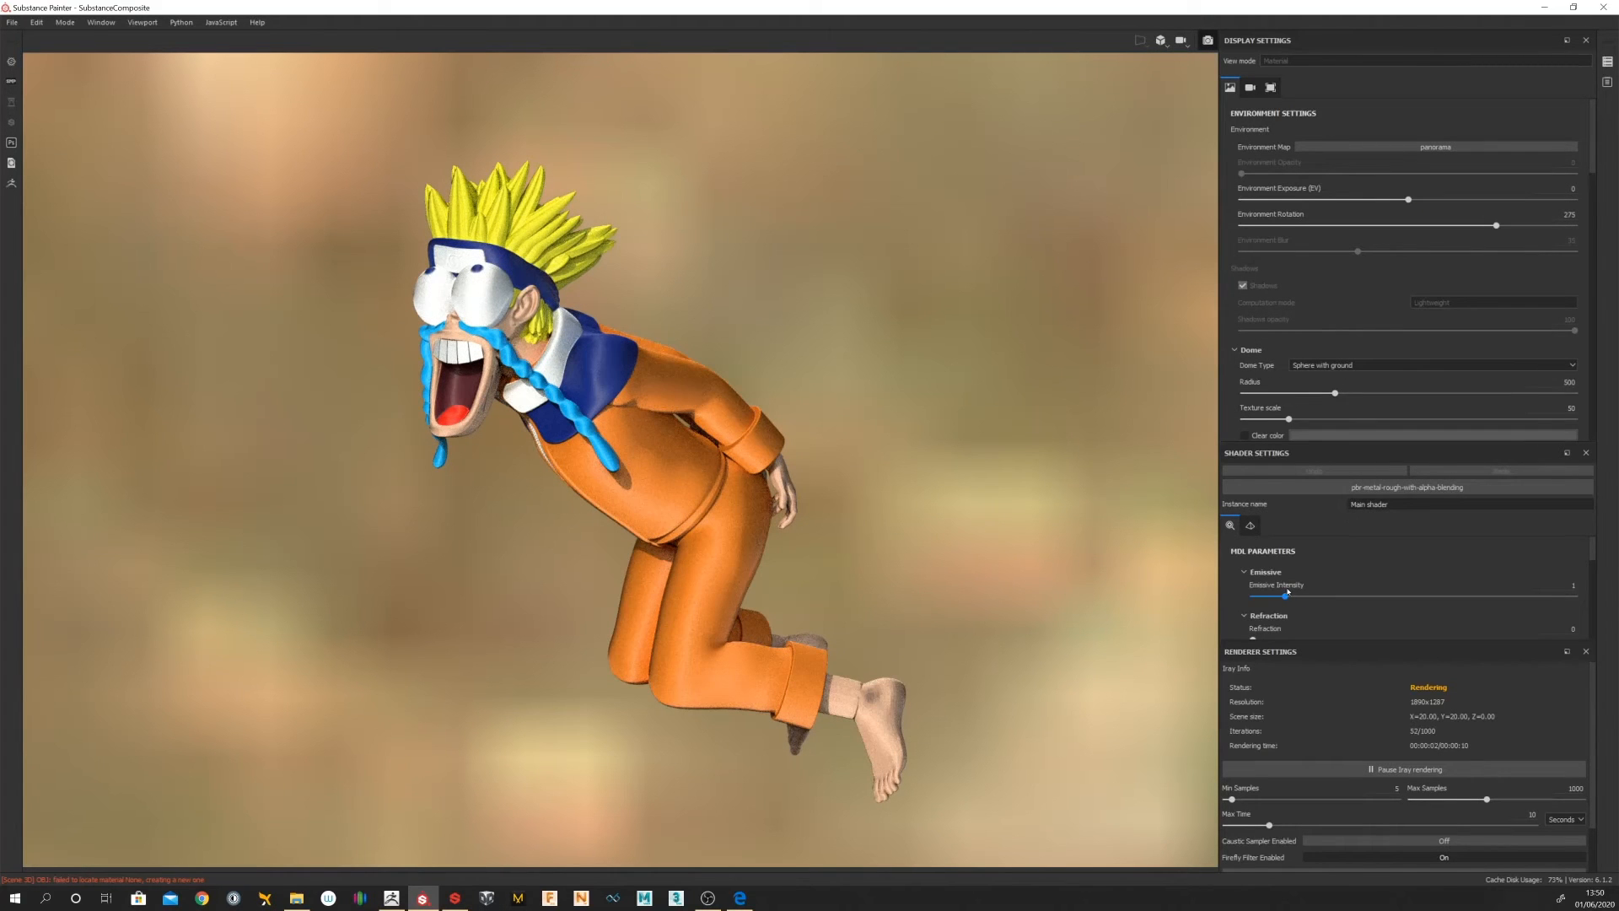
pyautogui.moveTo(1289, 420); pyautogui.dragTo(1246, 419)
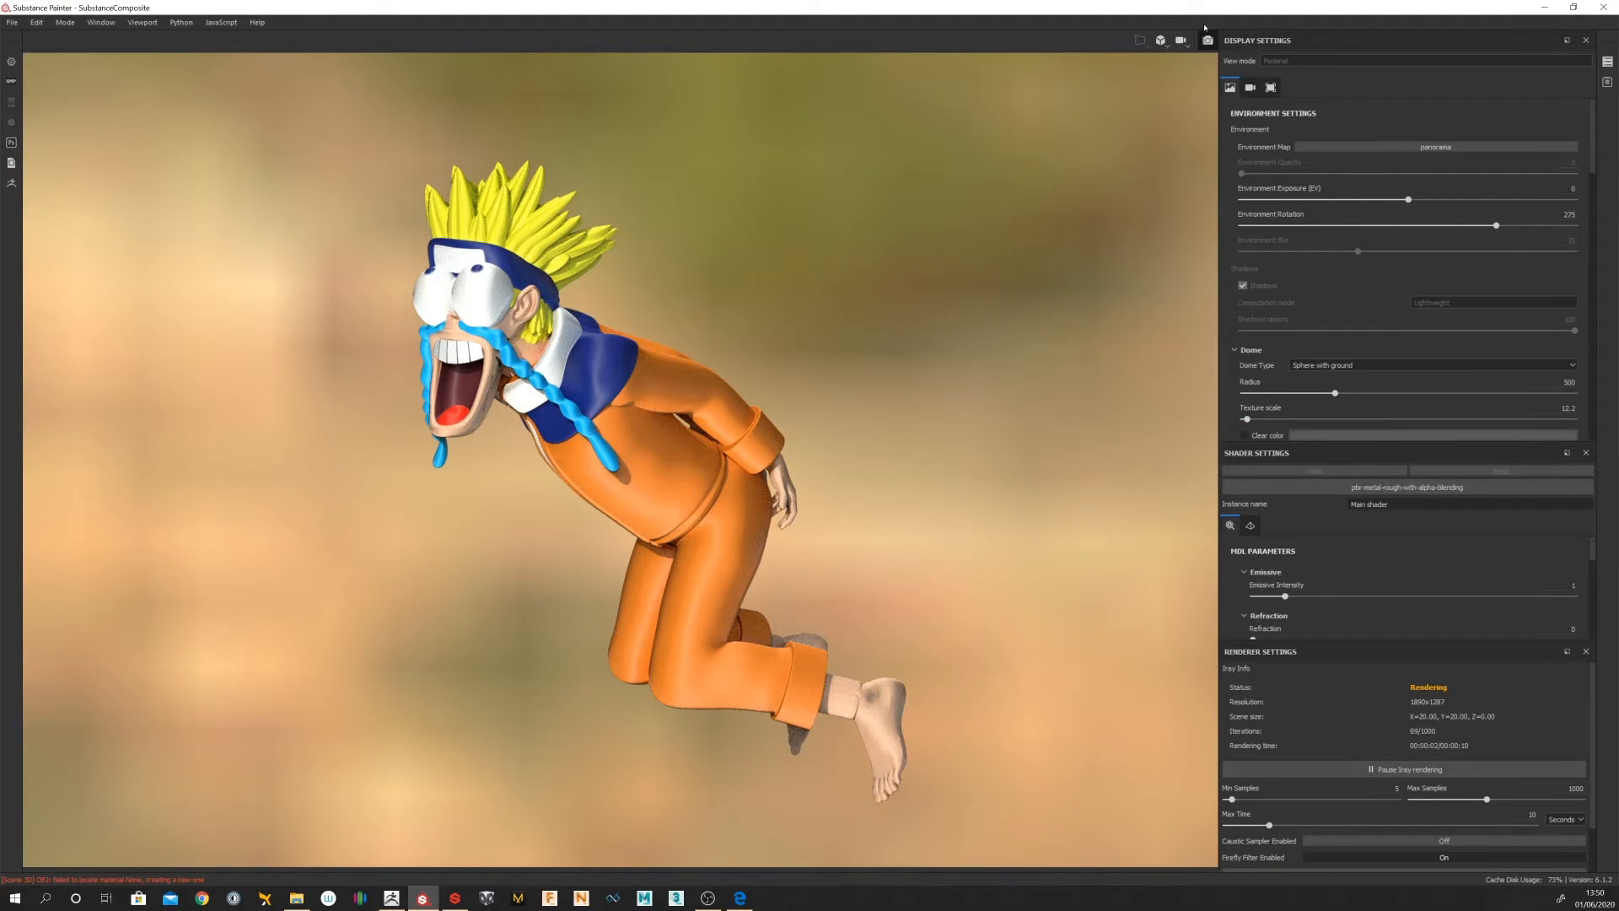
pyautogui.scroll(3, 896, 354)
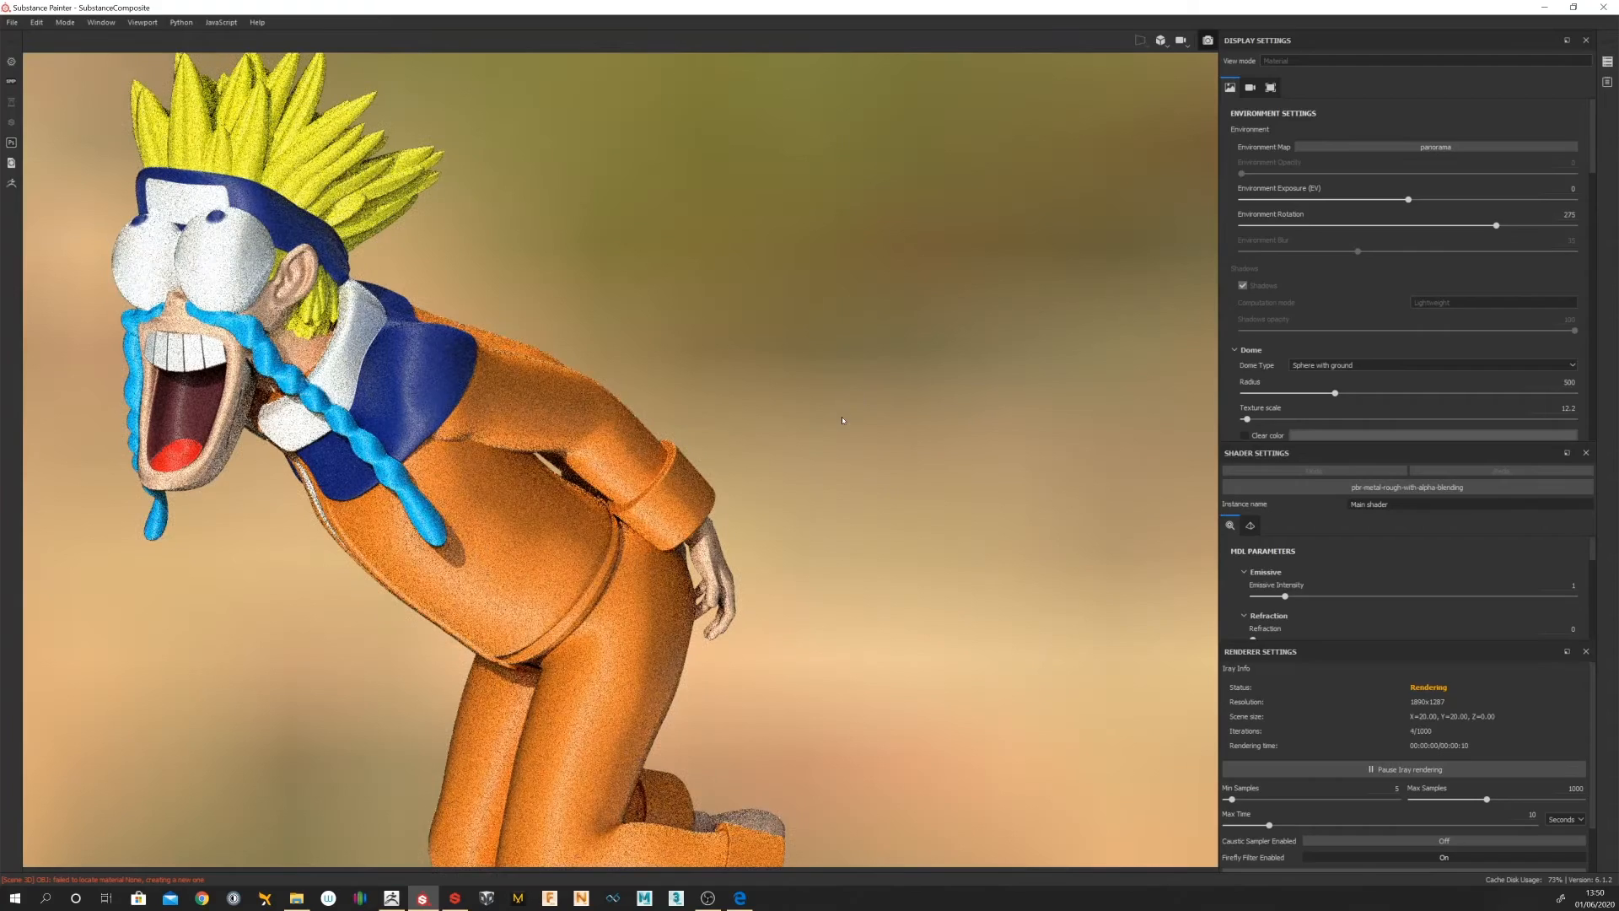
pyautogui.scroll(-10, 922, 497)
pyautogui.scroll(-10, 922, 497)
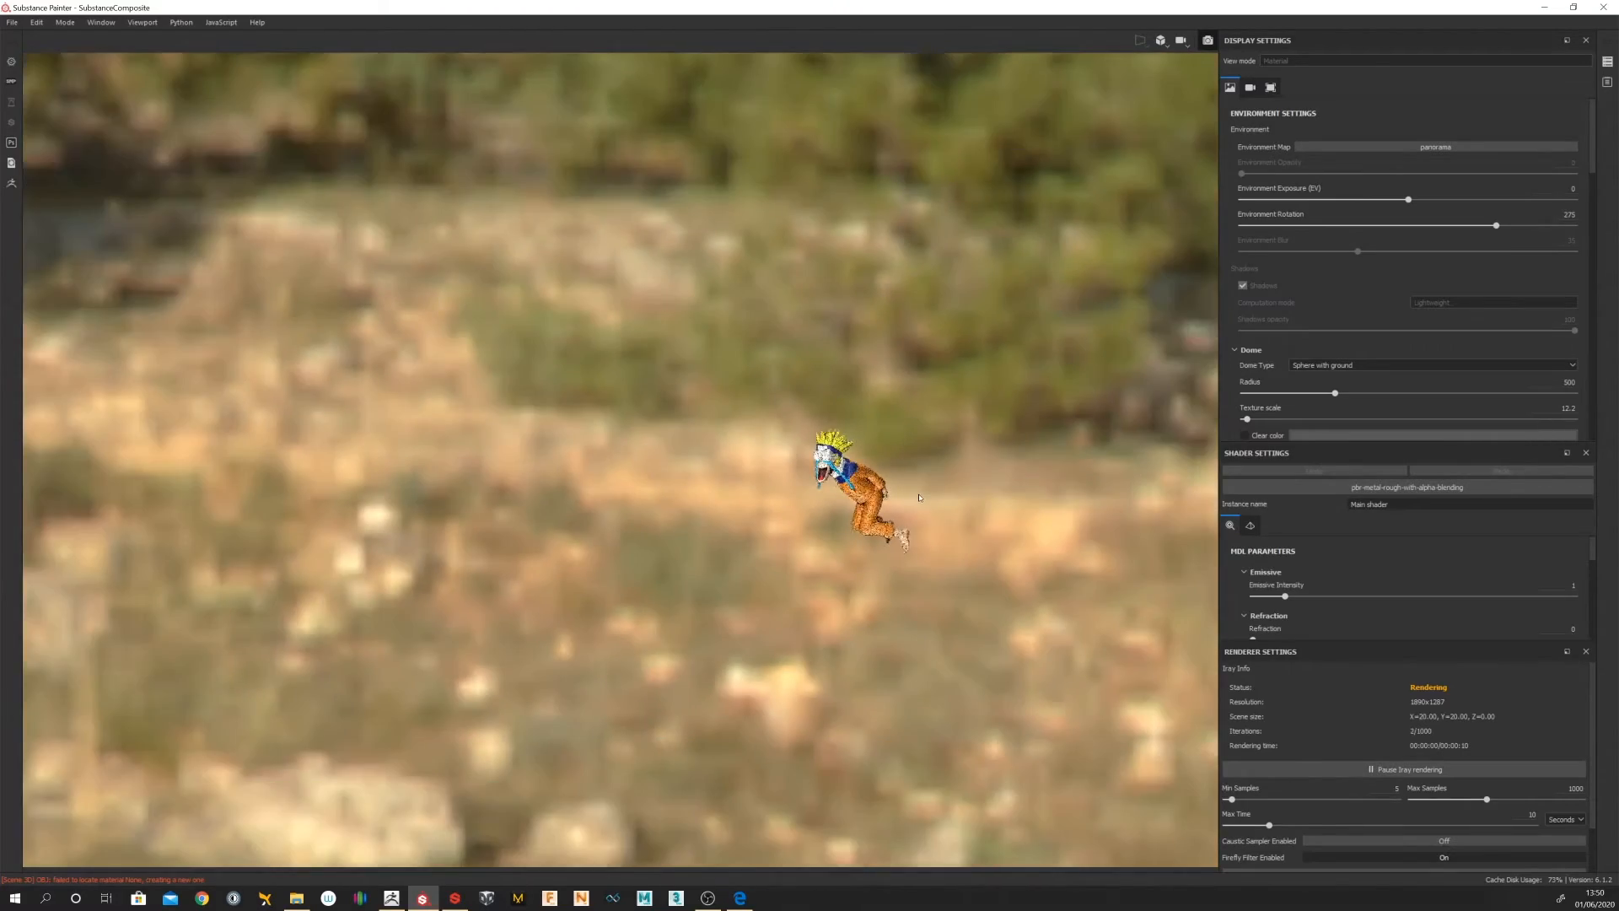
pyautogui.scroll(-5, 915, 498)
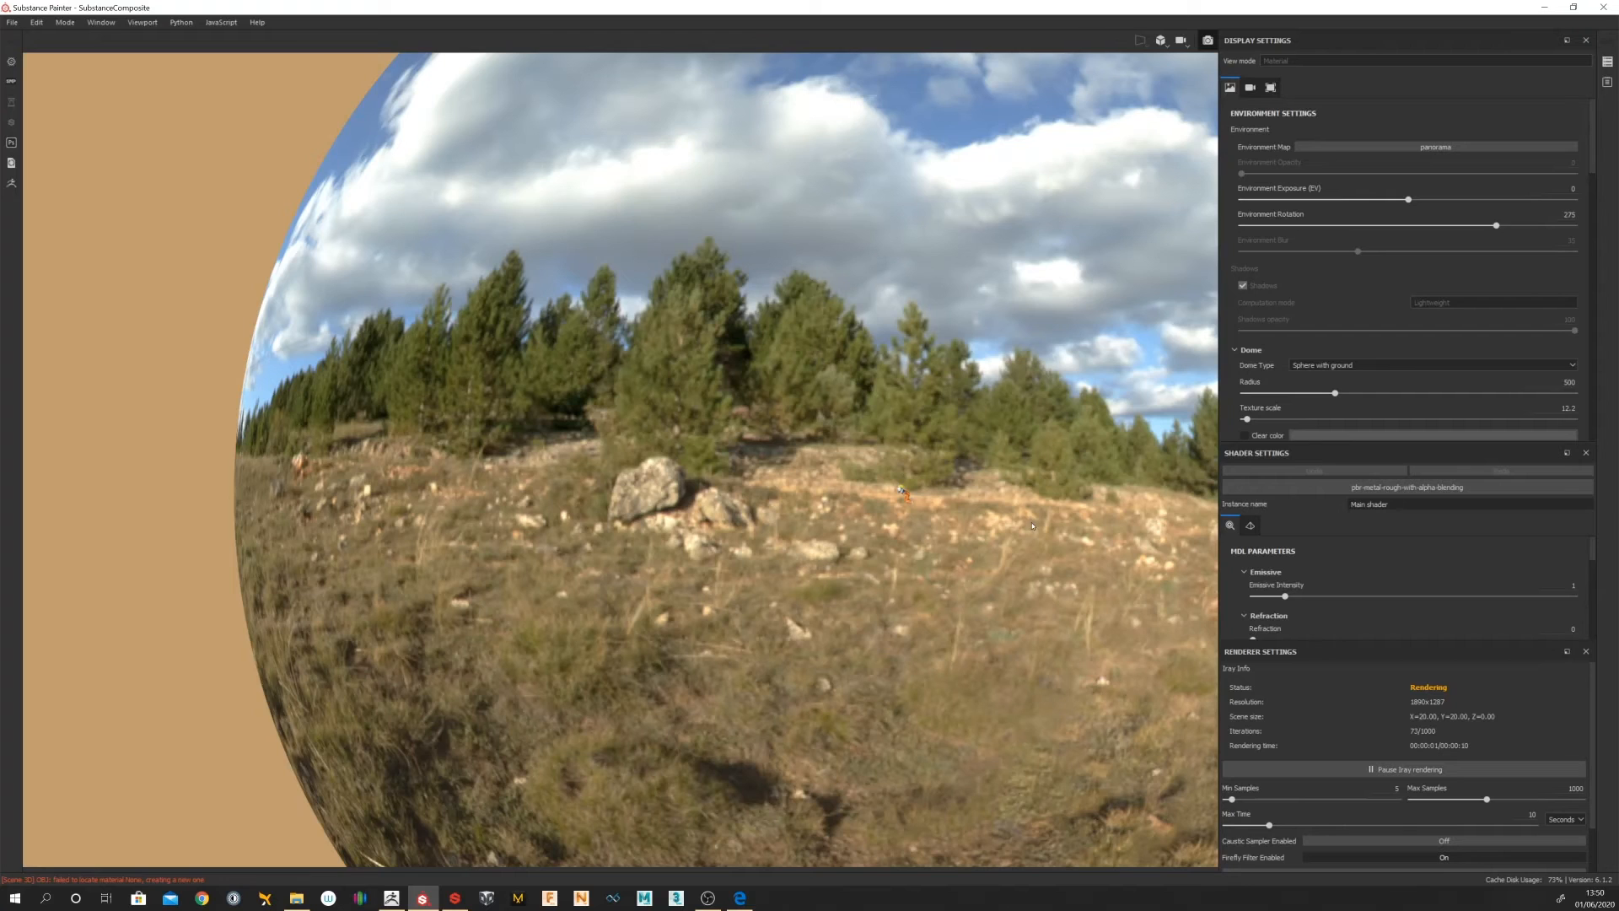
pyautogui.scroll(10, 1020, 514)
pyautogui.scroll(5, 1014, 511)
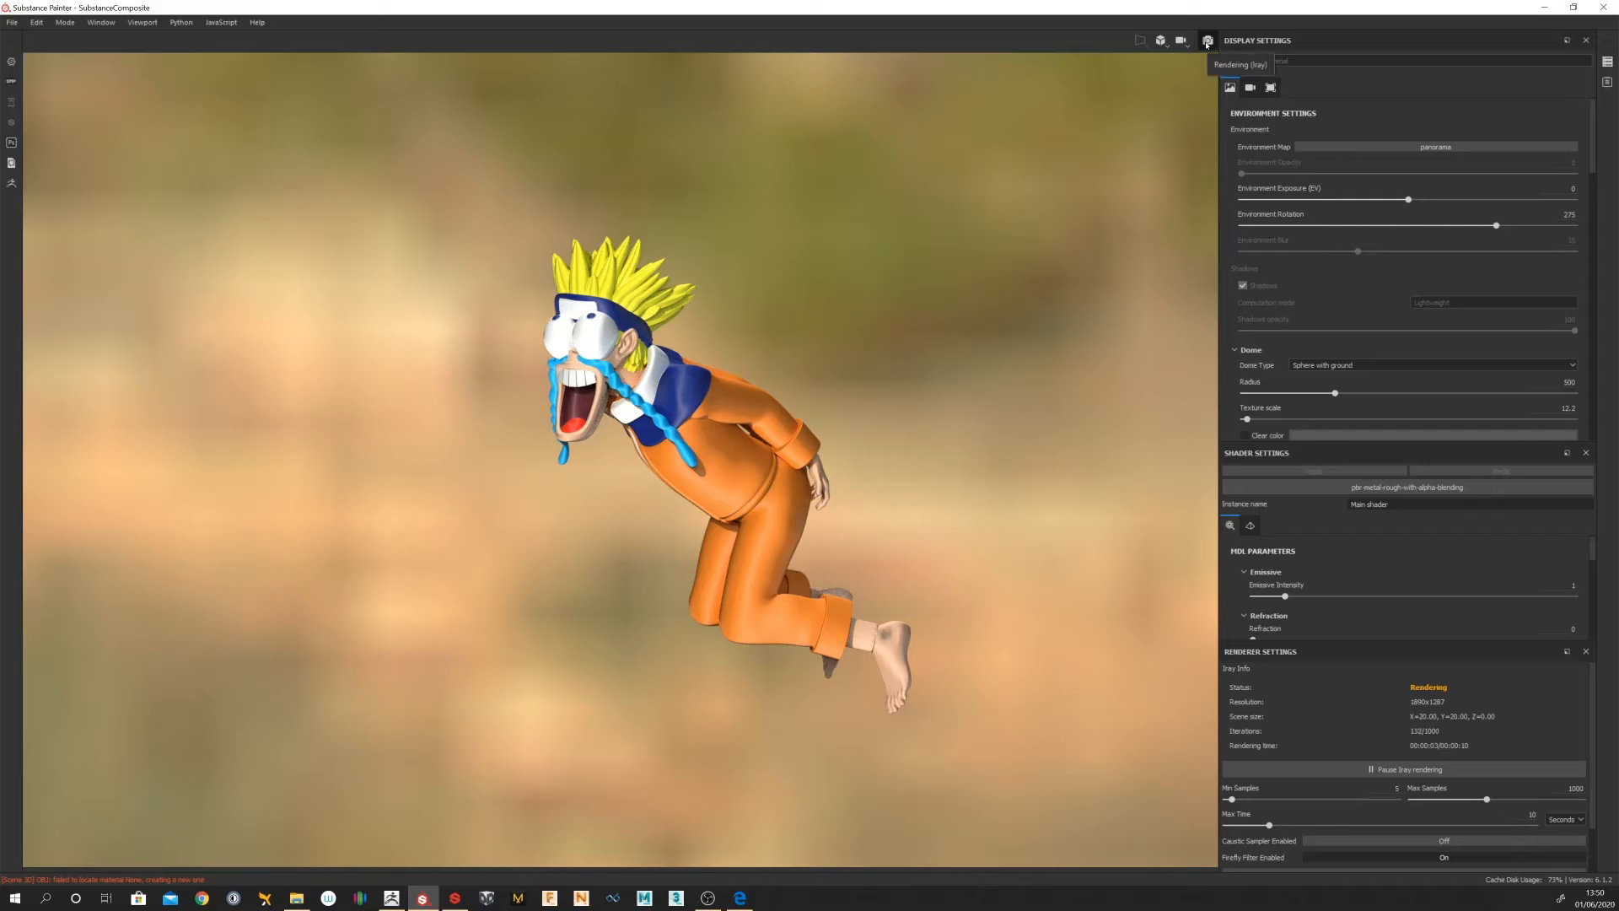
pyautogui.click(1207, 41)
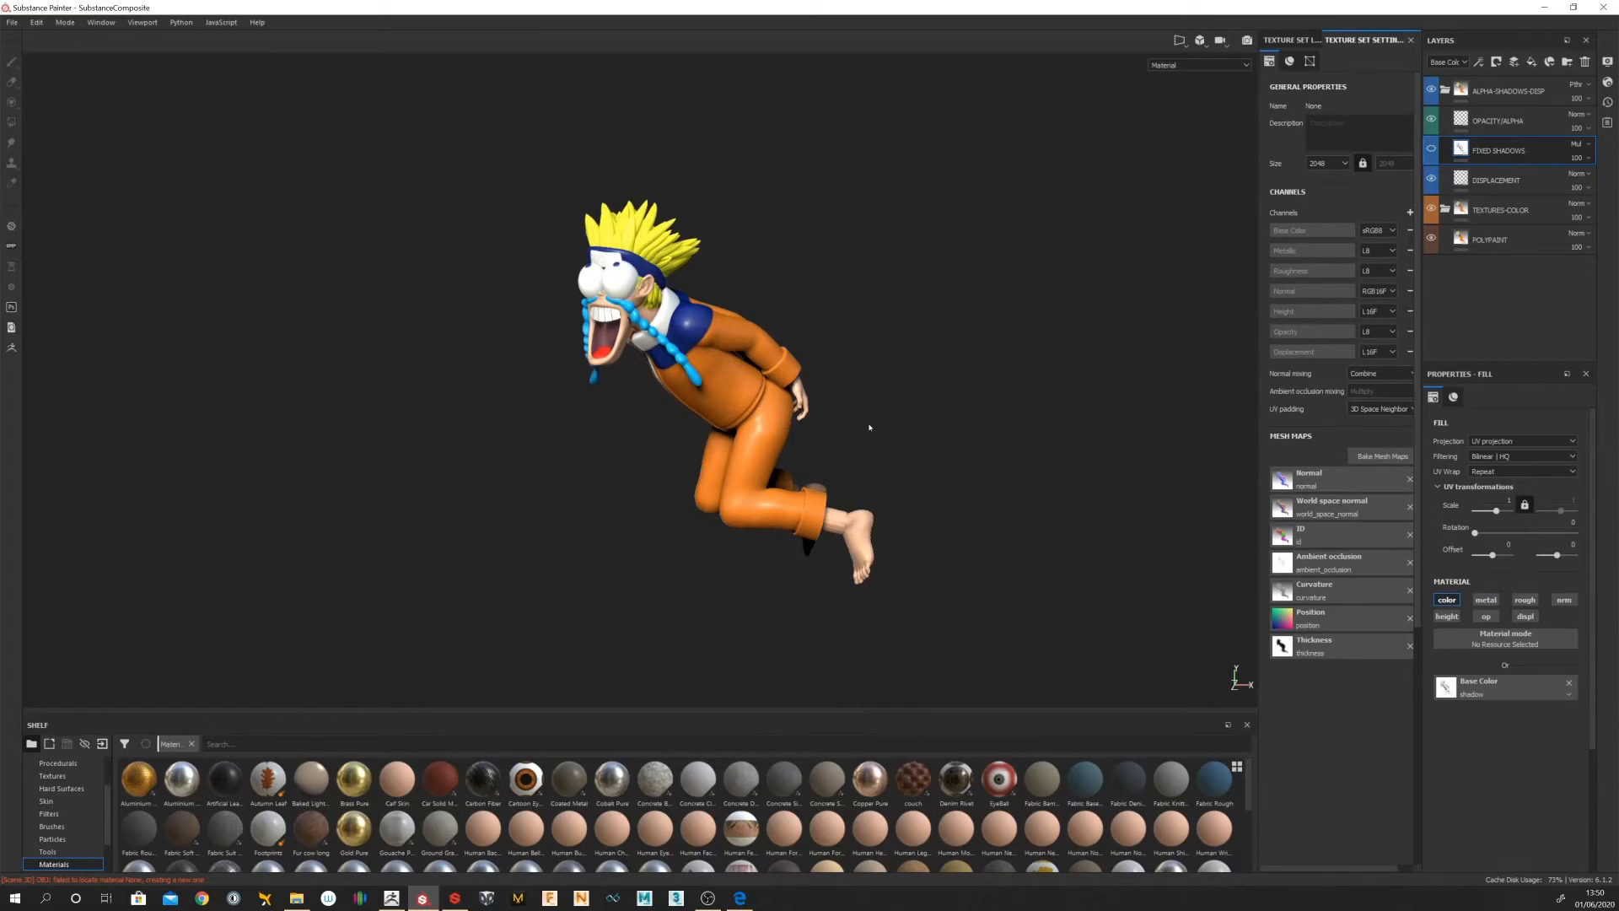
# Step: Look through the shelf's resource categories and frame the character's head up close
pyautogui.scroll(3, 871, 427)
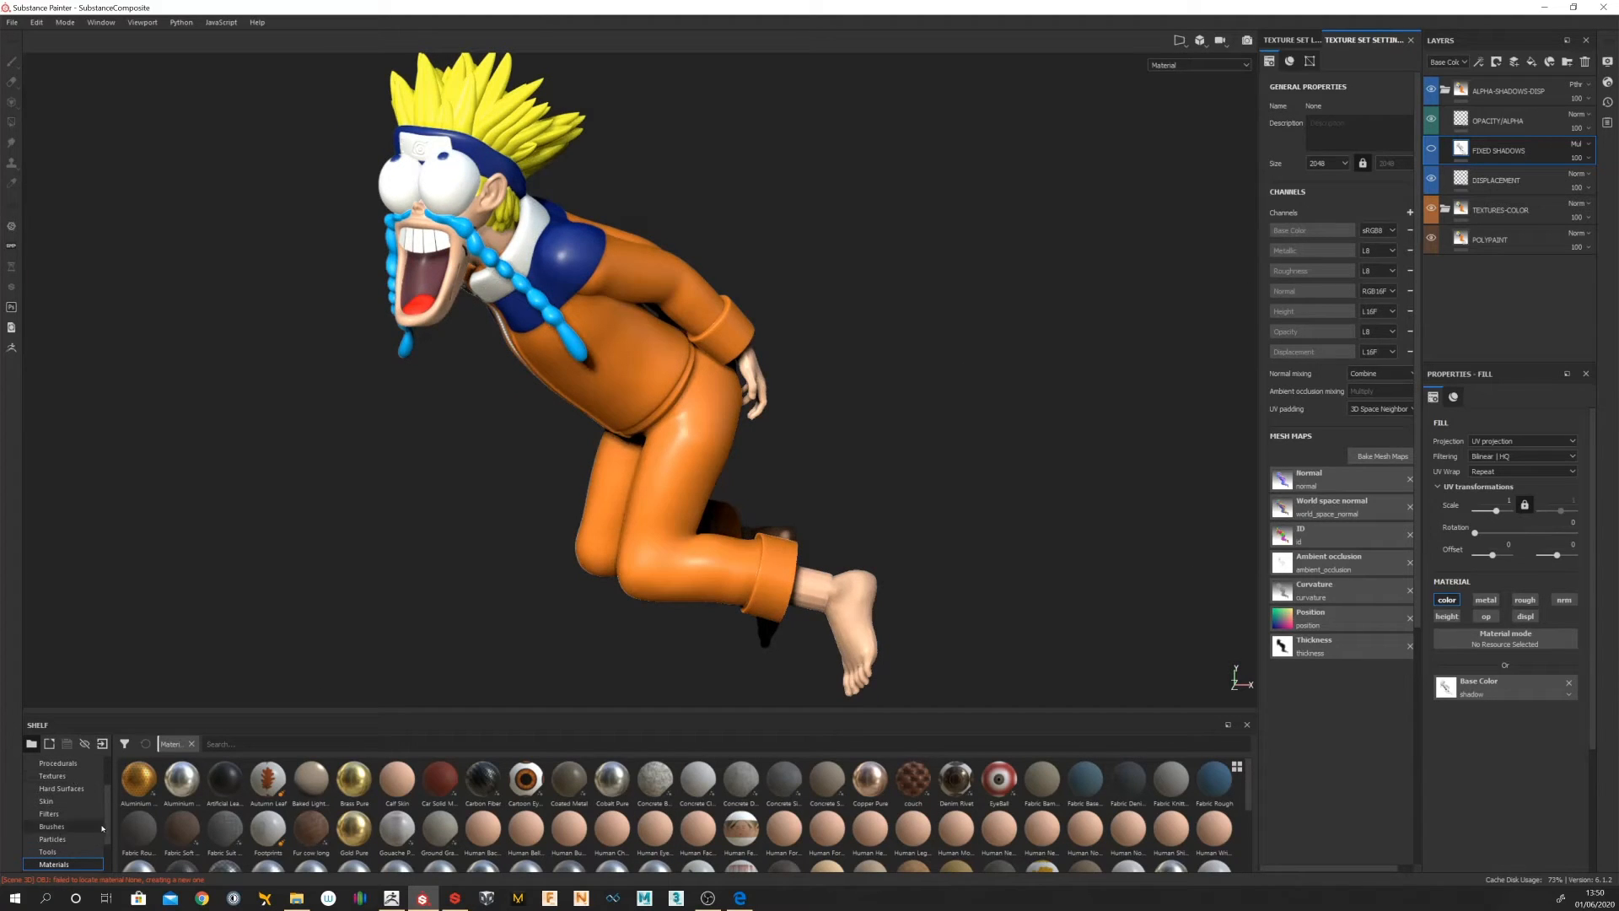
pyautogui.scroll(-2, 103, 830)
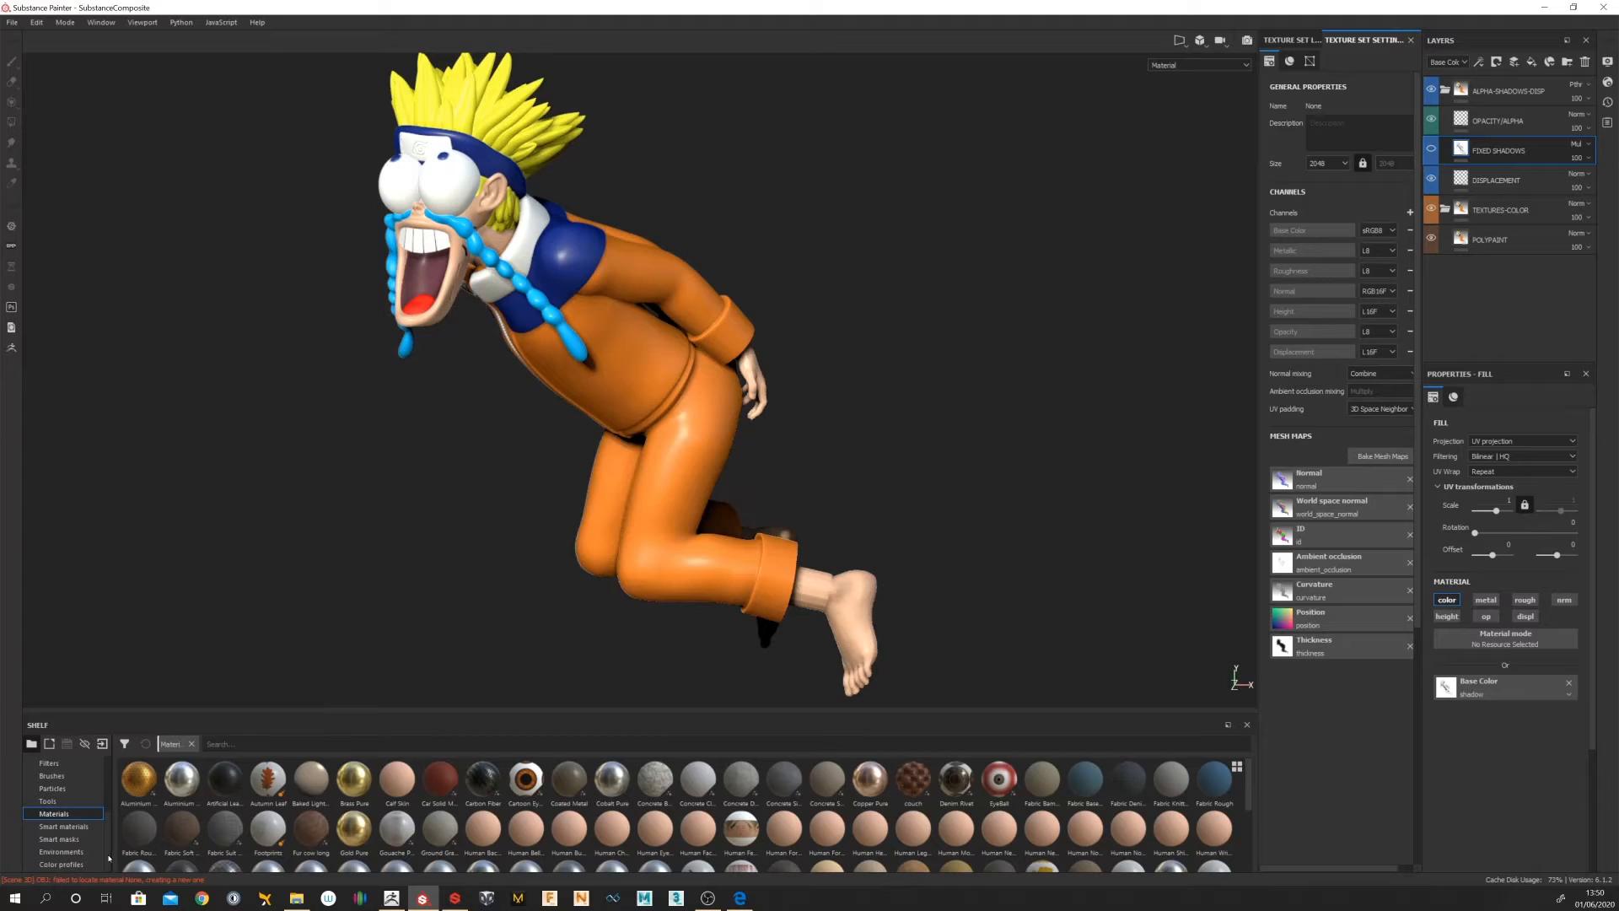
pyautogui.scroll(3, 108, 843)
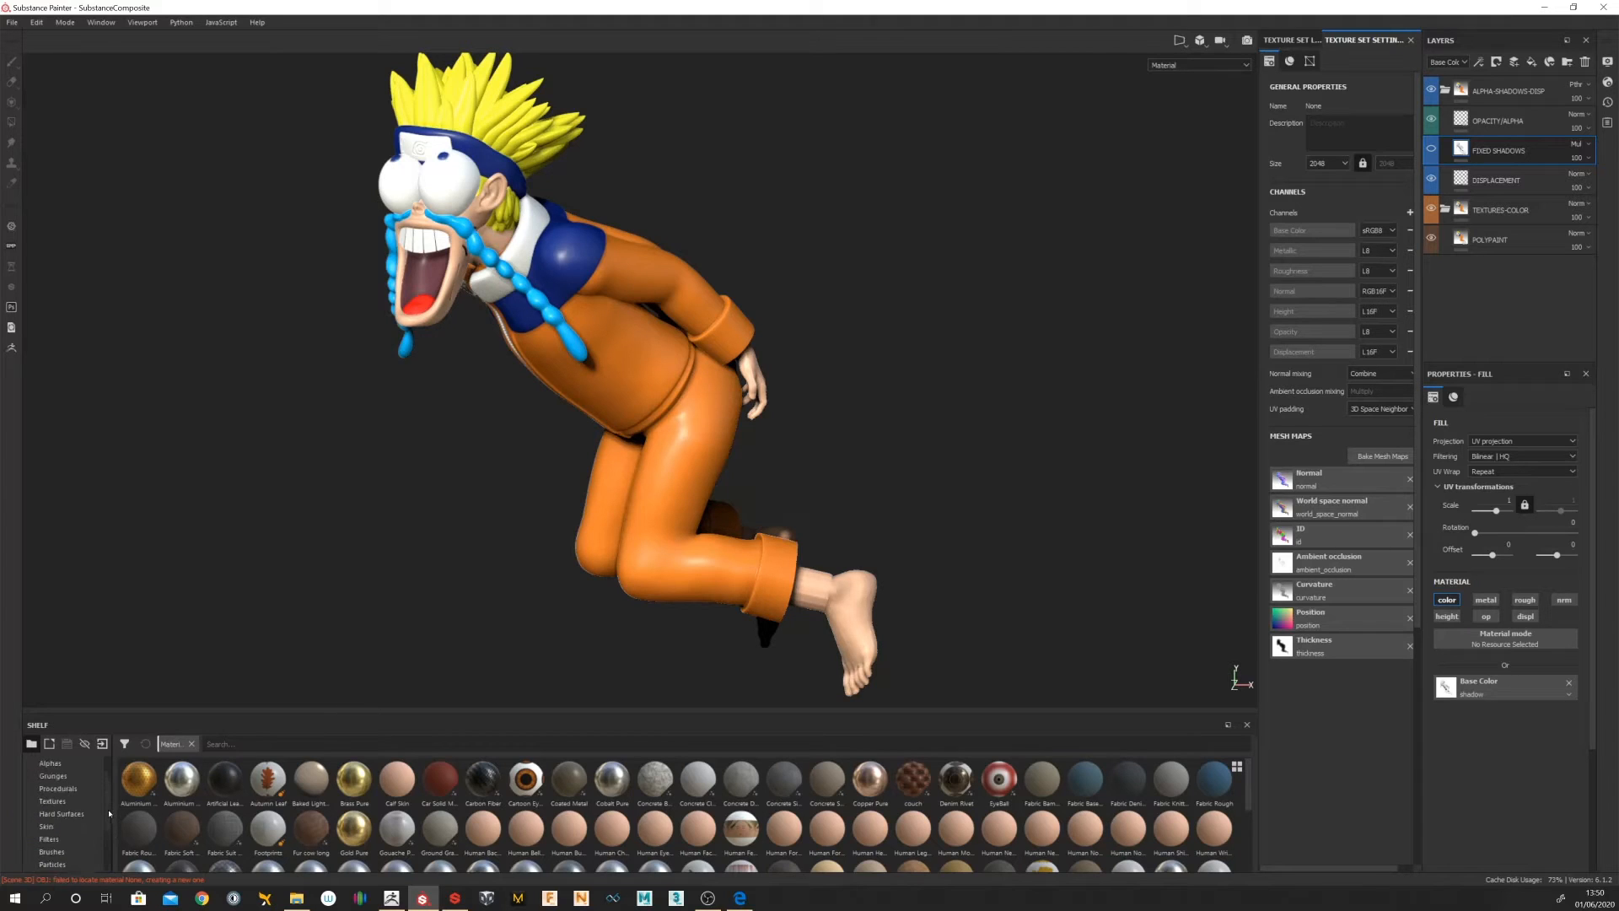
pyautogui.scroll(-3, 108, 812)
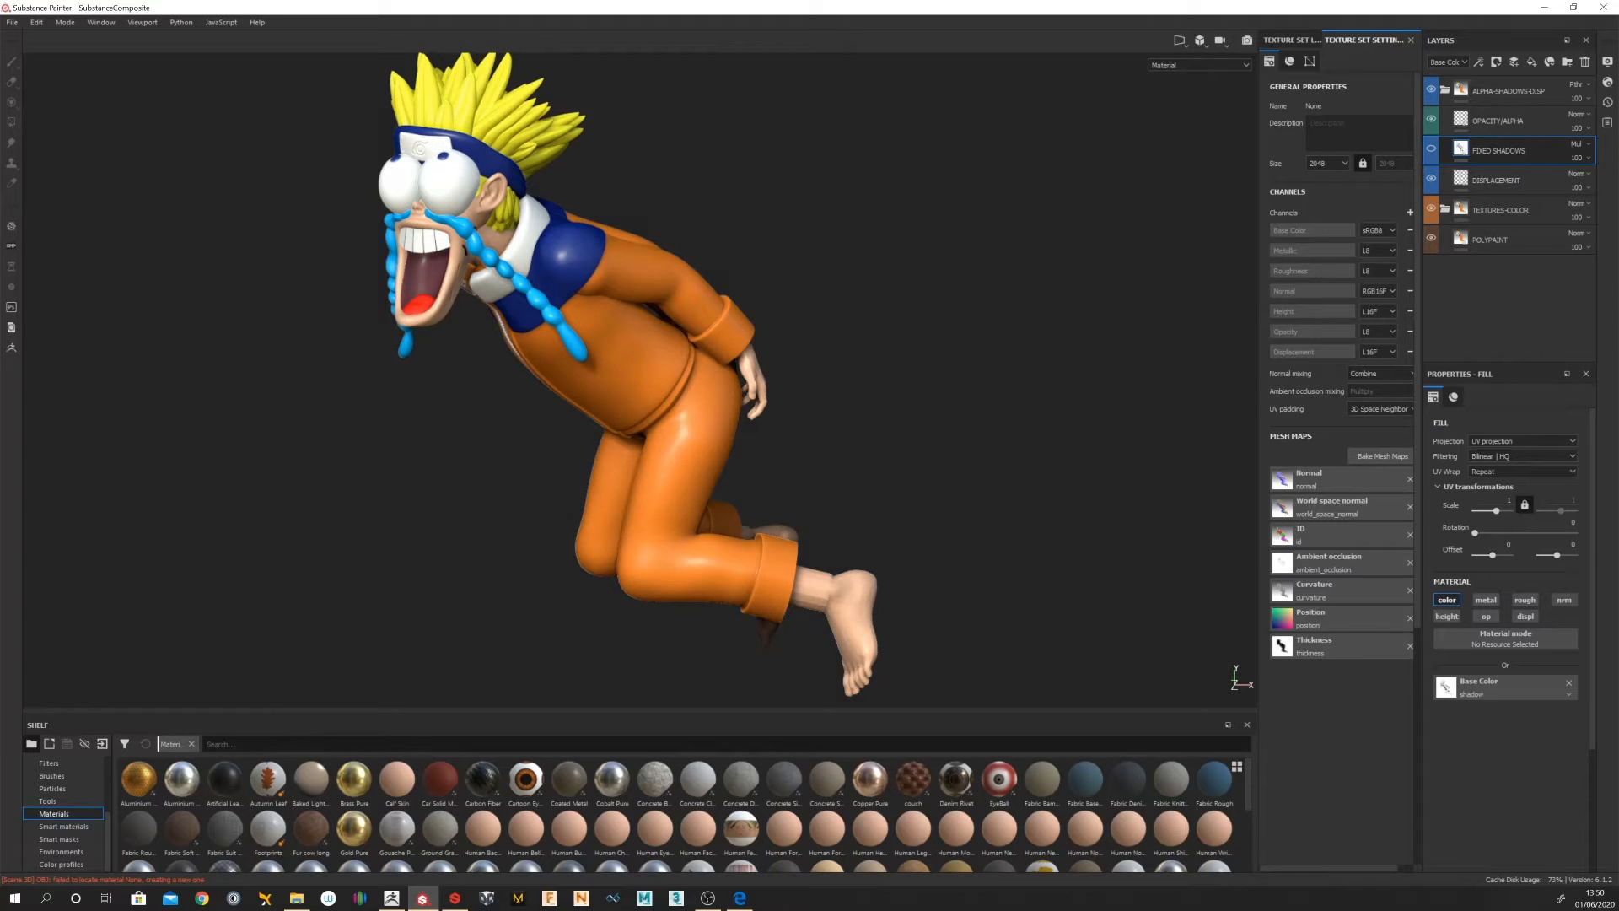
pyautogui.scroll(-1, 422, 144)
pyautogui.scroll(5, 423, 144)
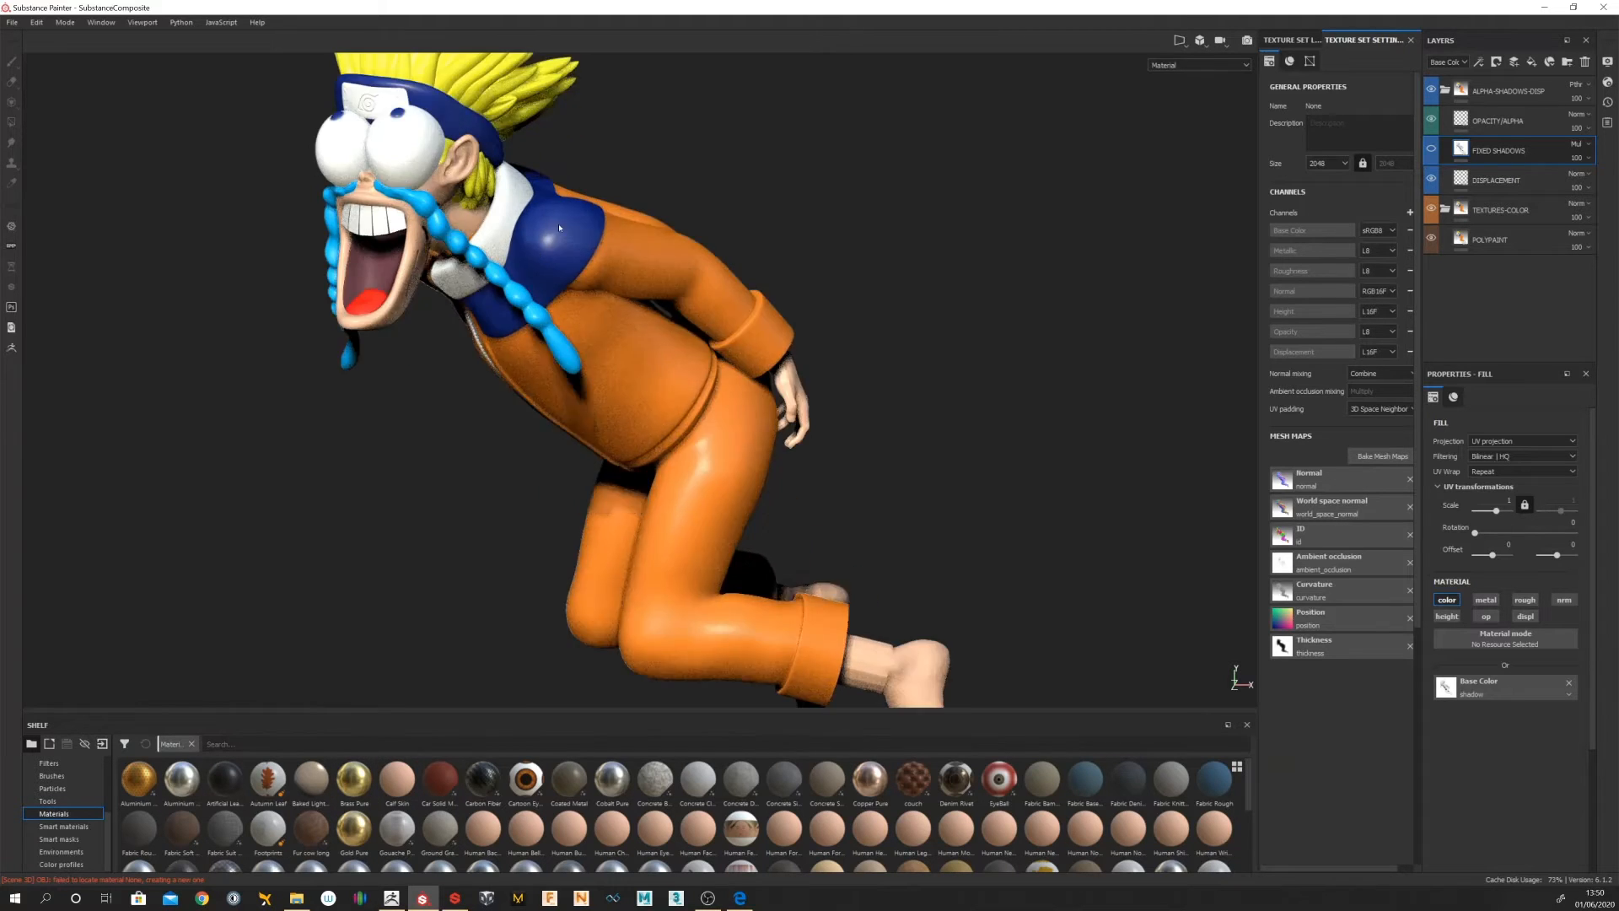
pyautogui.keyDown('alt'); pyautogui.moveTo(1075, 680); pyautogui.dragTo(690, 378); pyautogui.keyUp('alt')
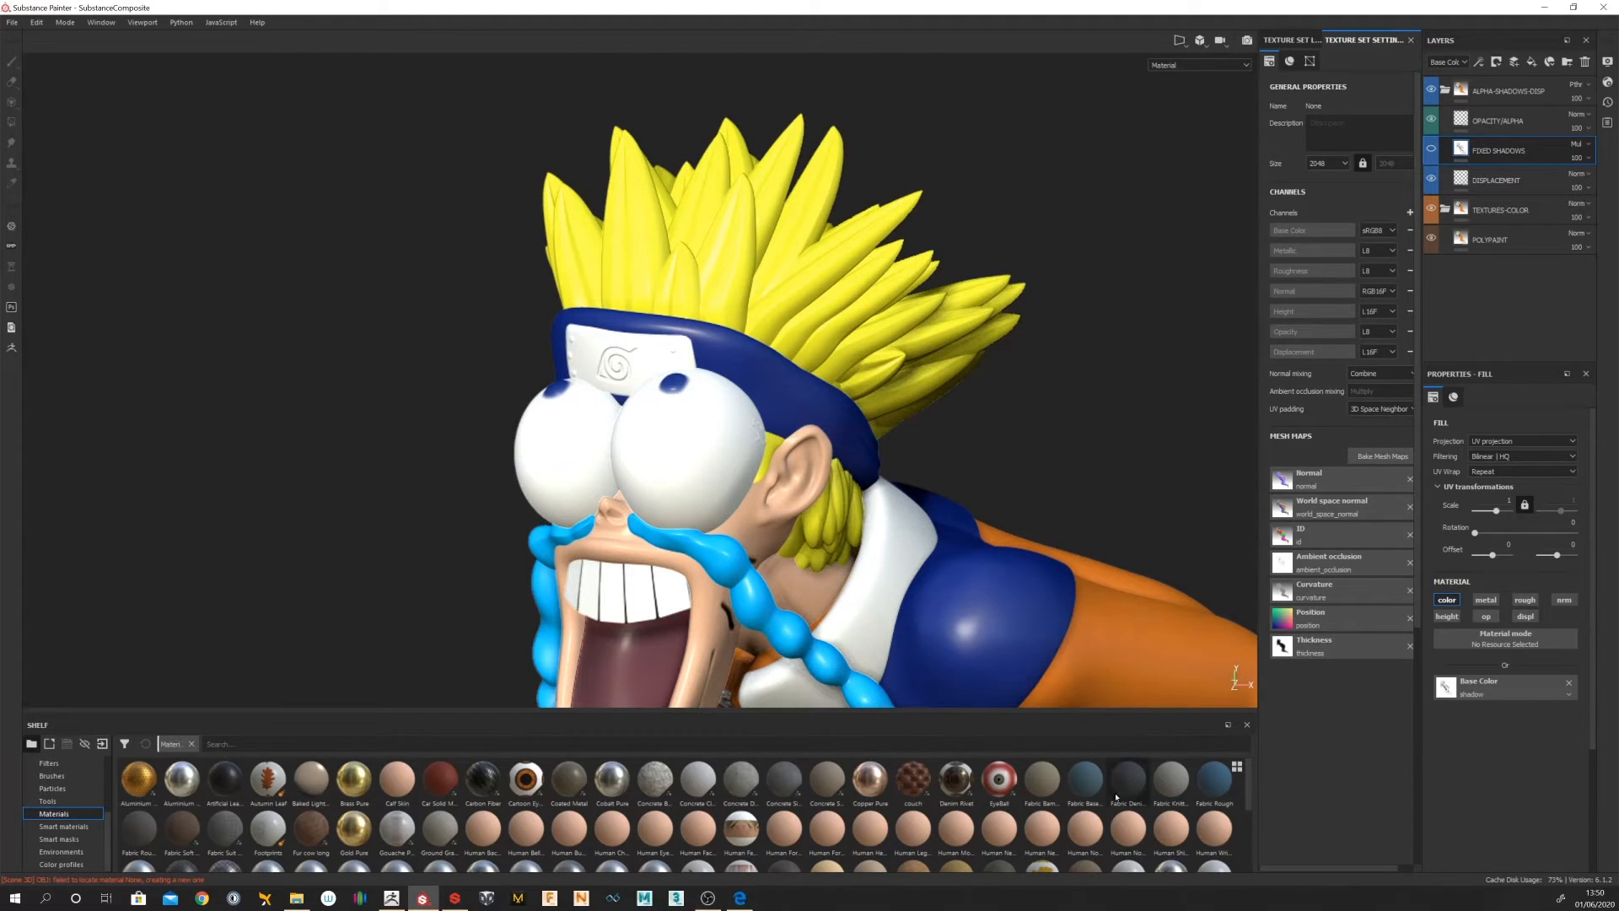
# Step: Cycle the viewport through the single channels from Base Color to Displacement to examine each map on the character's head
pyautogui.click(1245, 66)
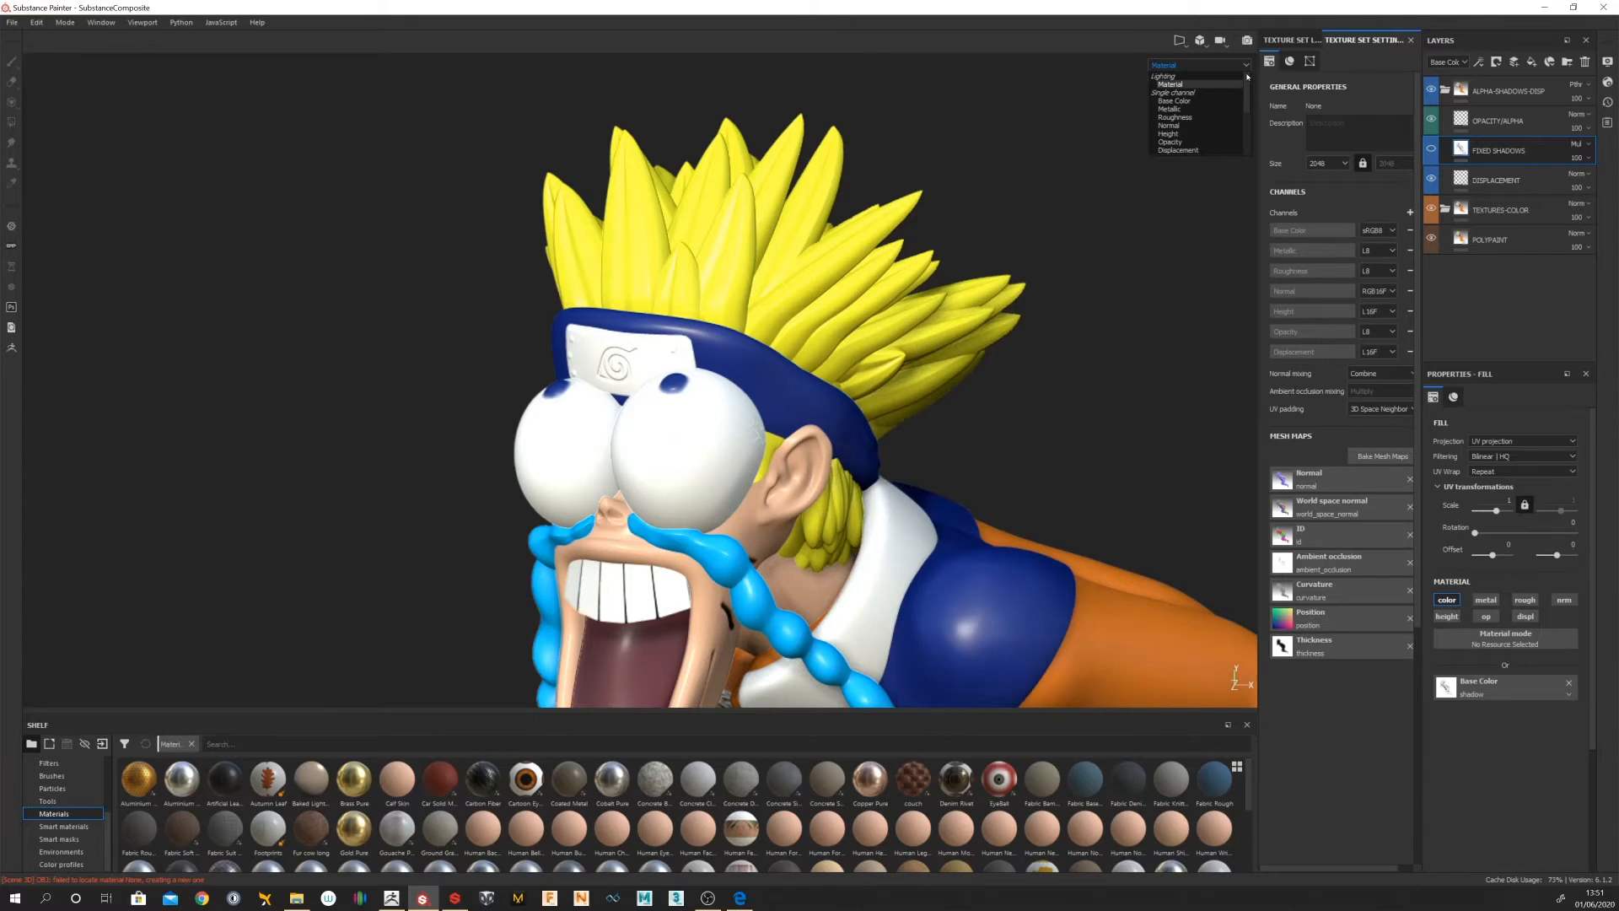
pyautogui.press('b')
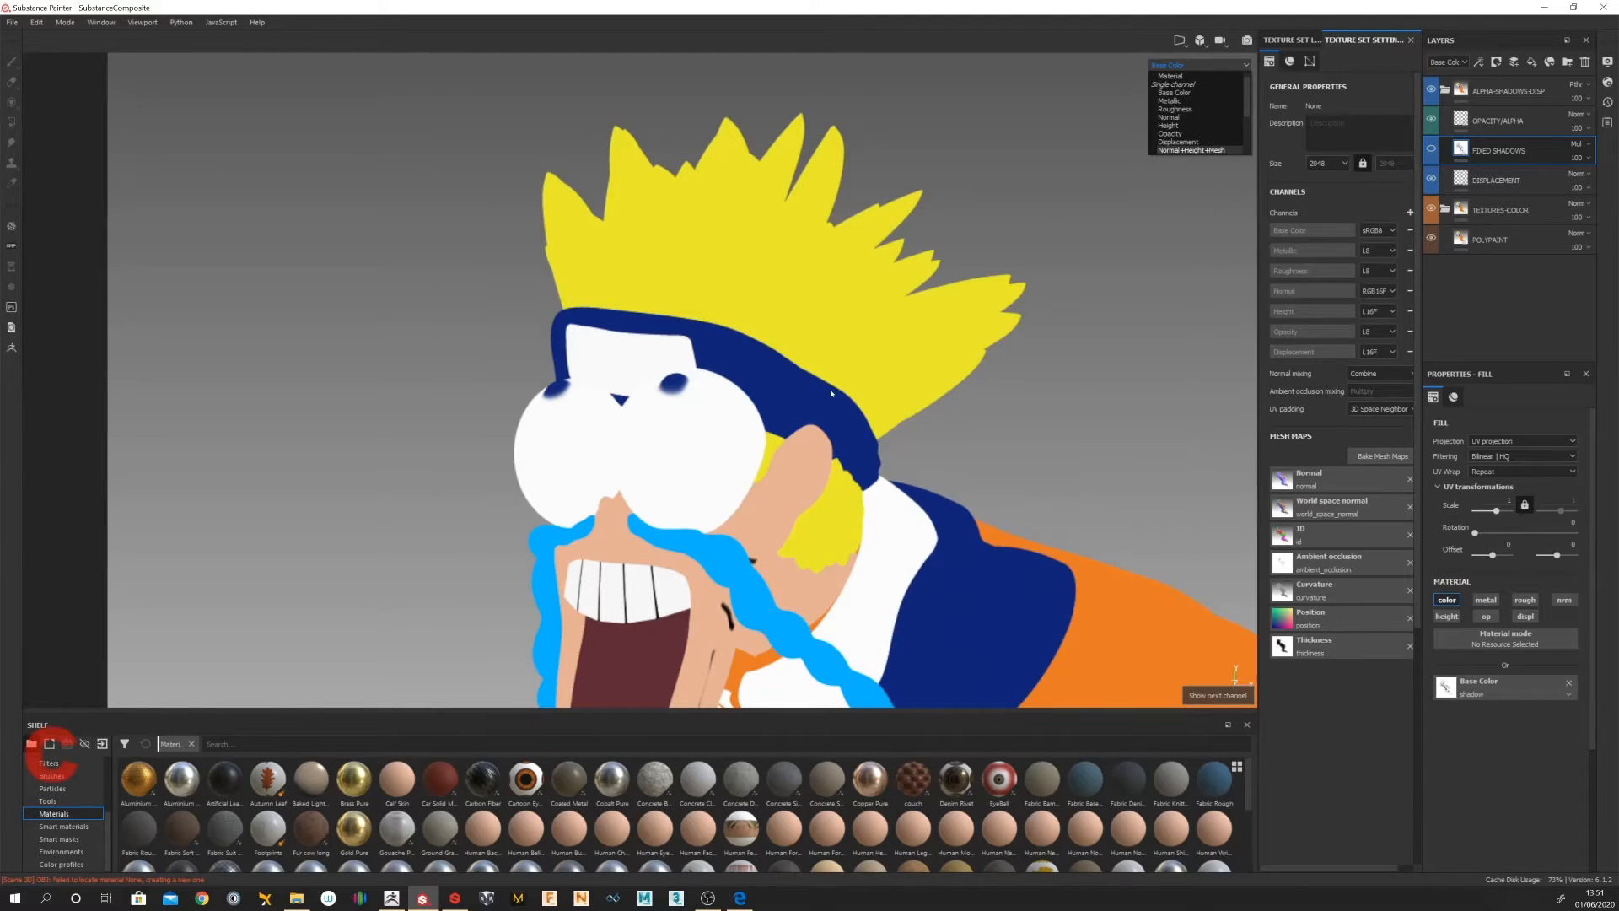
pyautogui.press('b')
pyautogui.press('b')
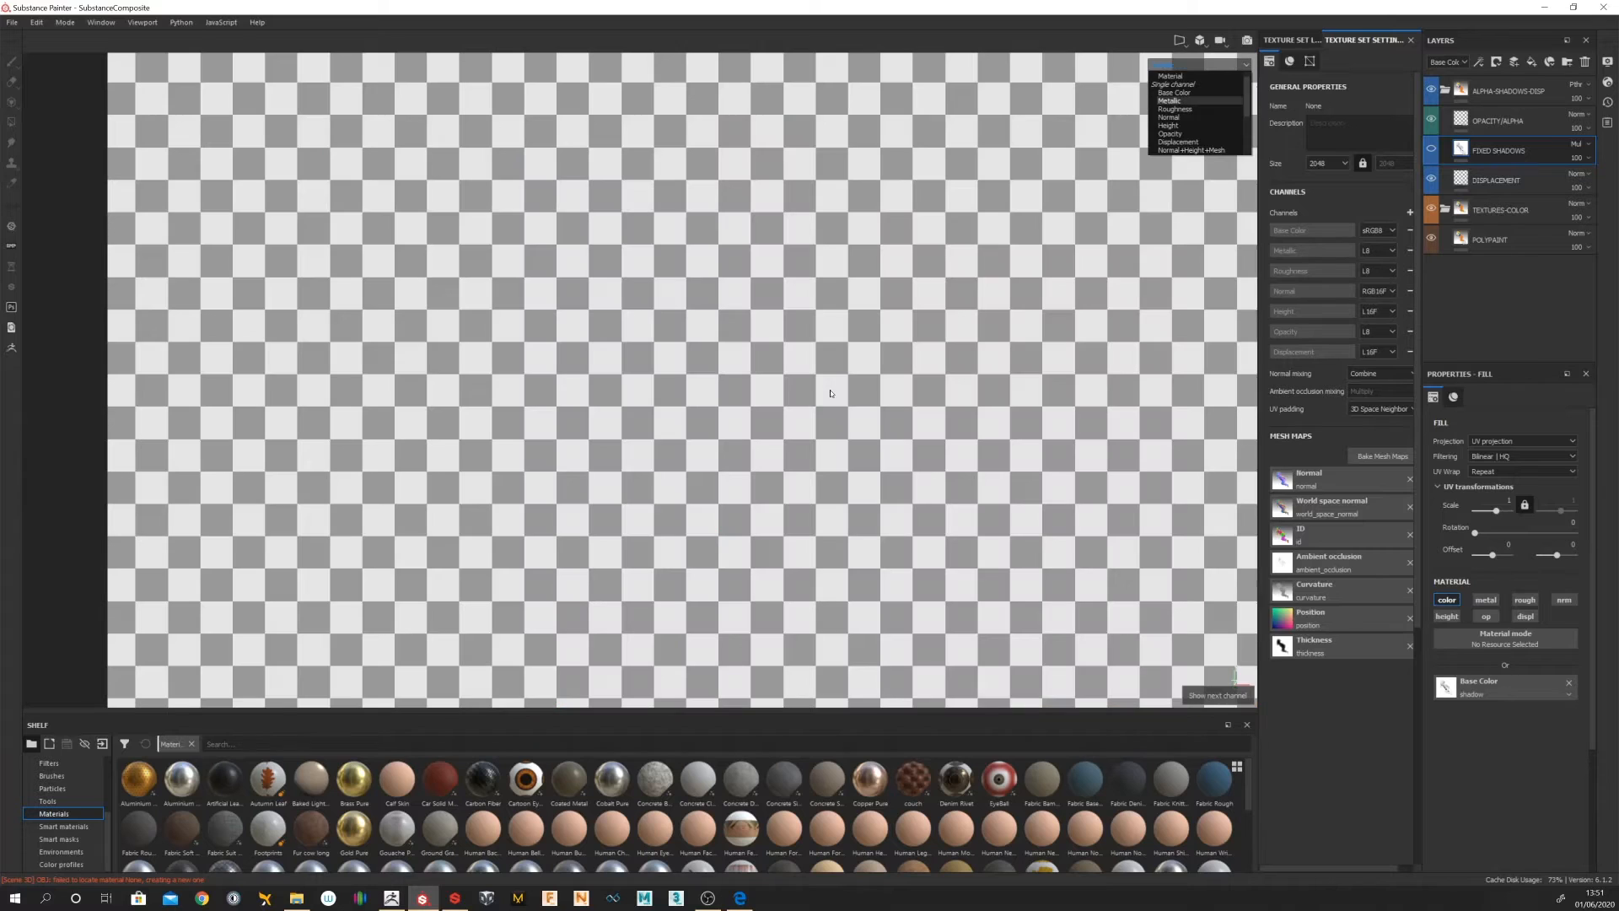
pyautogui.press('b')
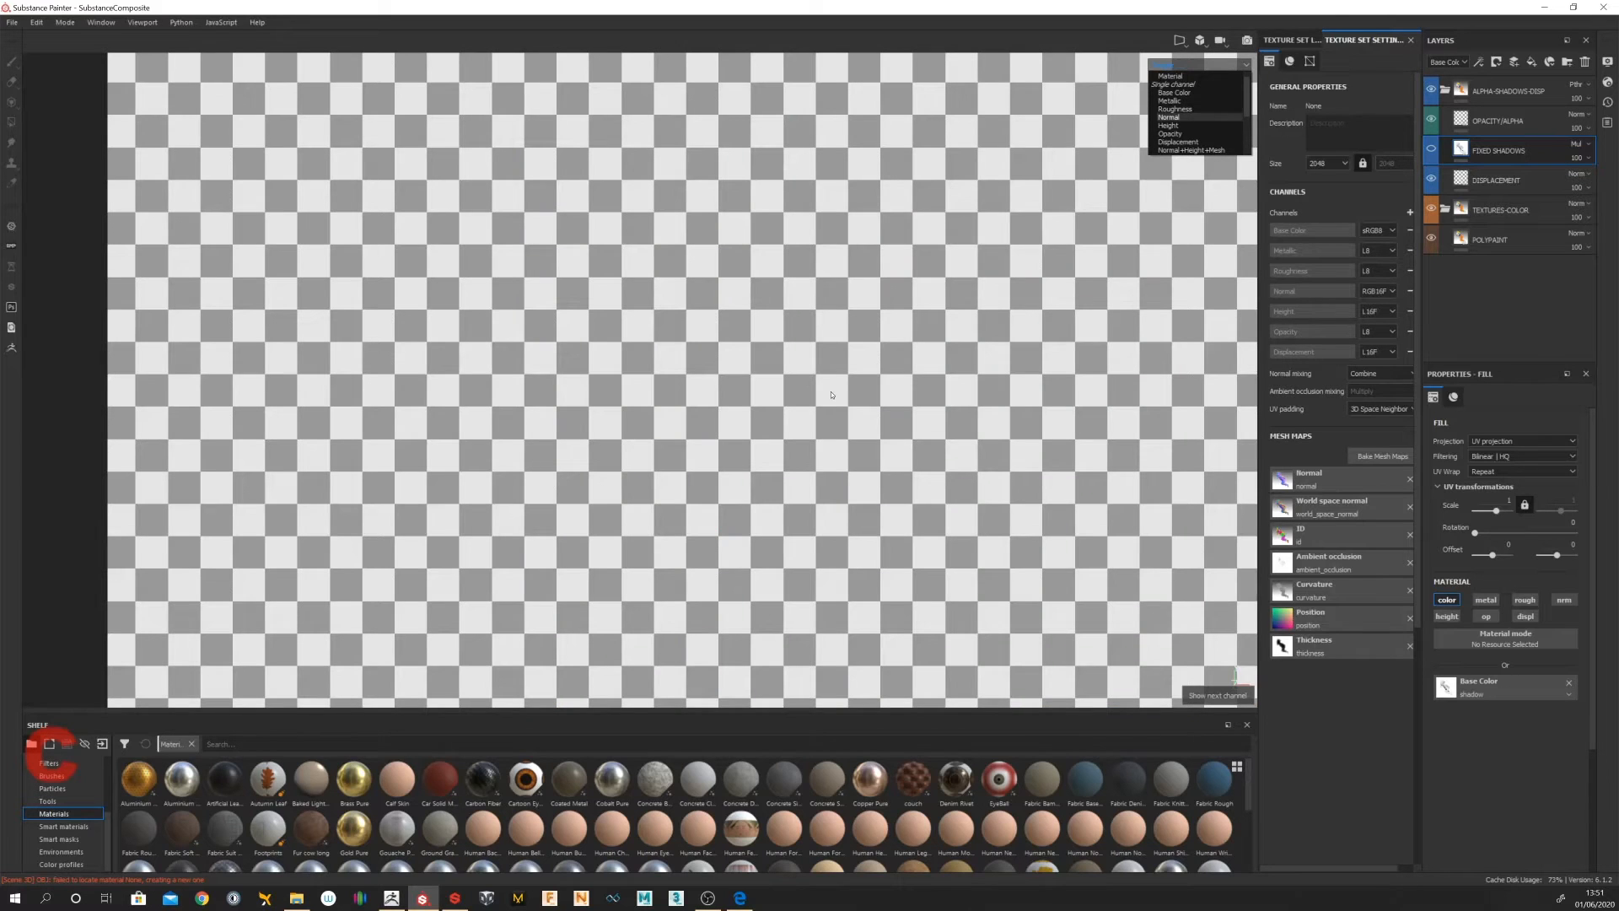
pyautogui.press('b')
pyautogui.press('b')
pyautogui.press('b')
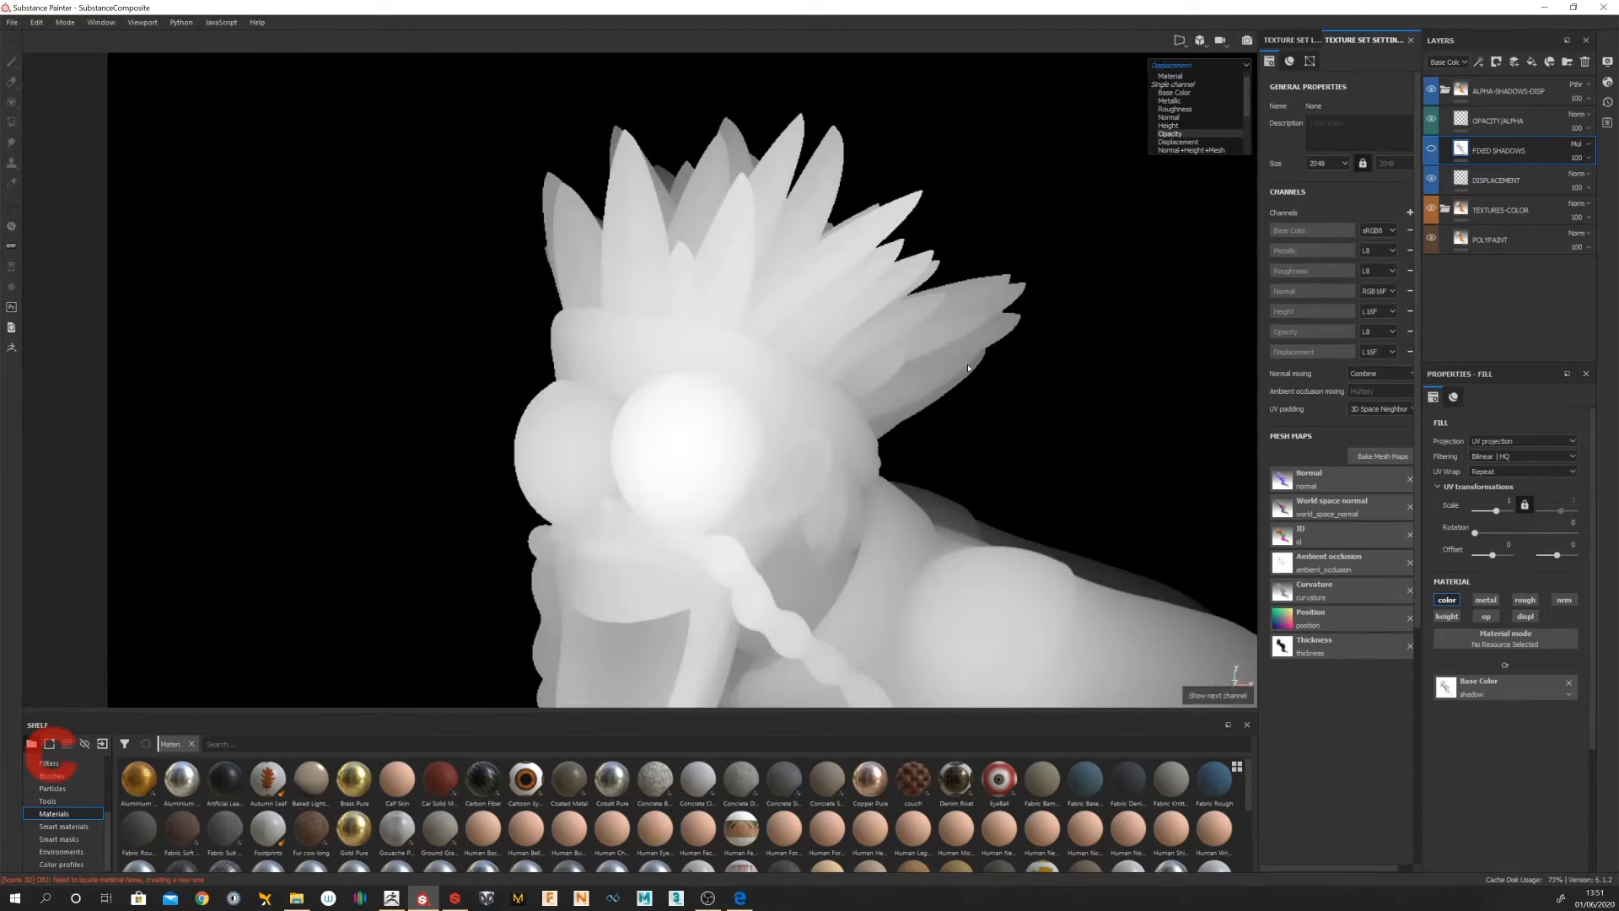
# Step: Check the Normal+Height+Mesh and Base Color channels, and display the project's albedo image on the character in the viewport
pyautogui.press('b')
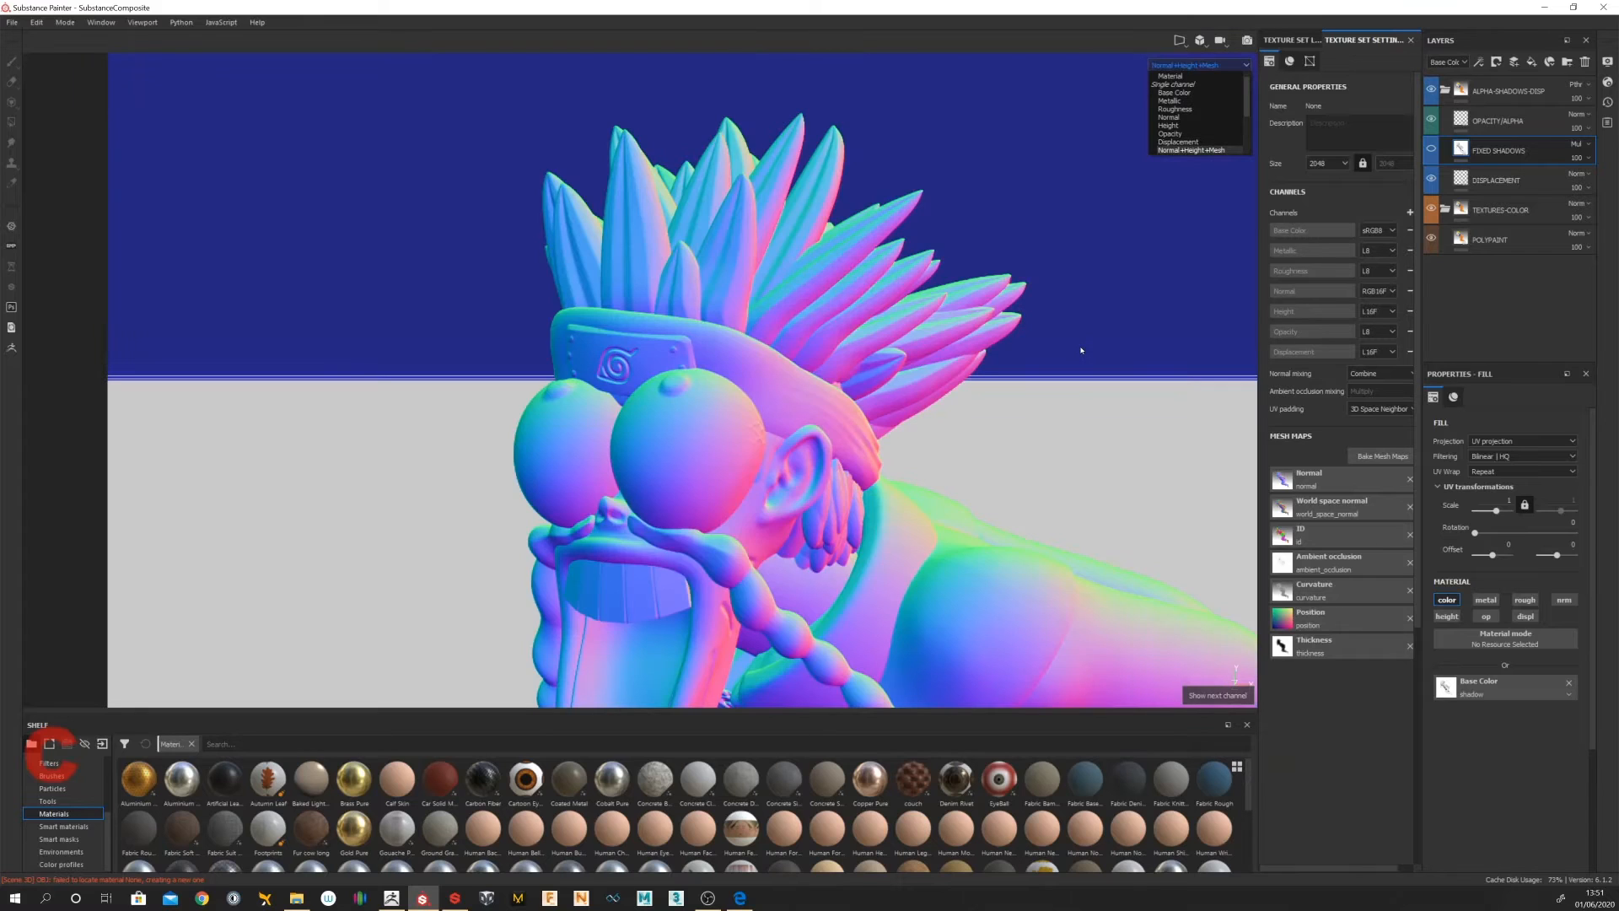
pyautogui.press('b')
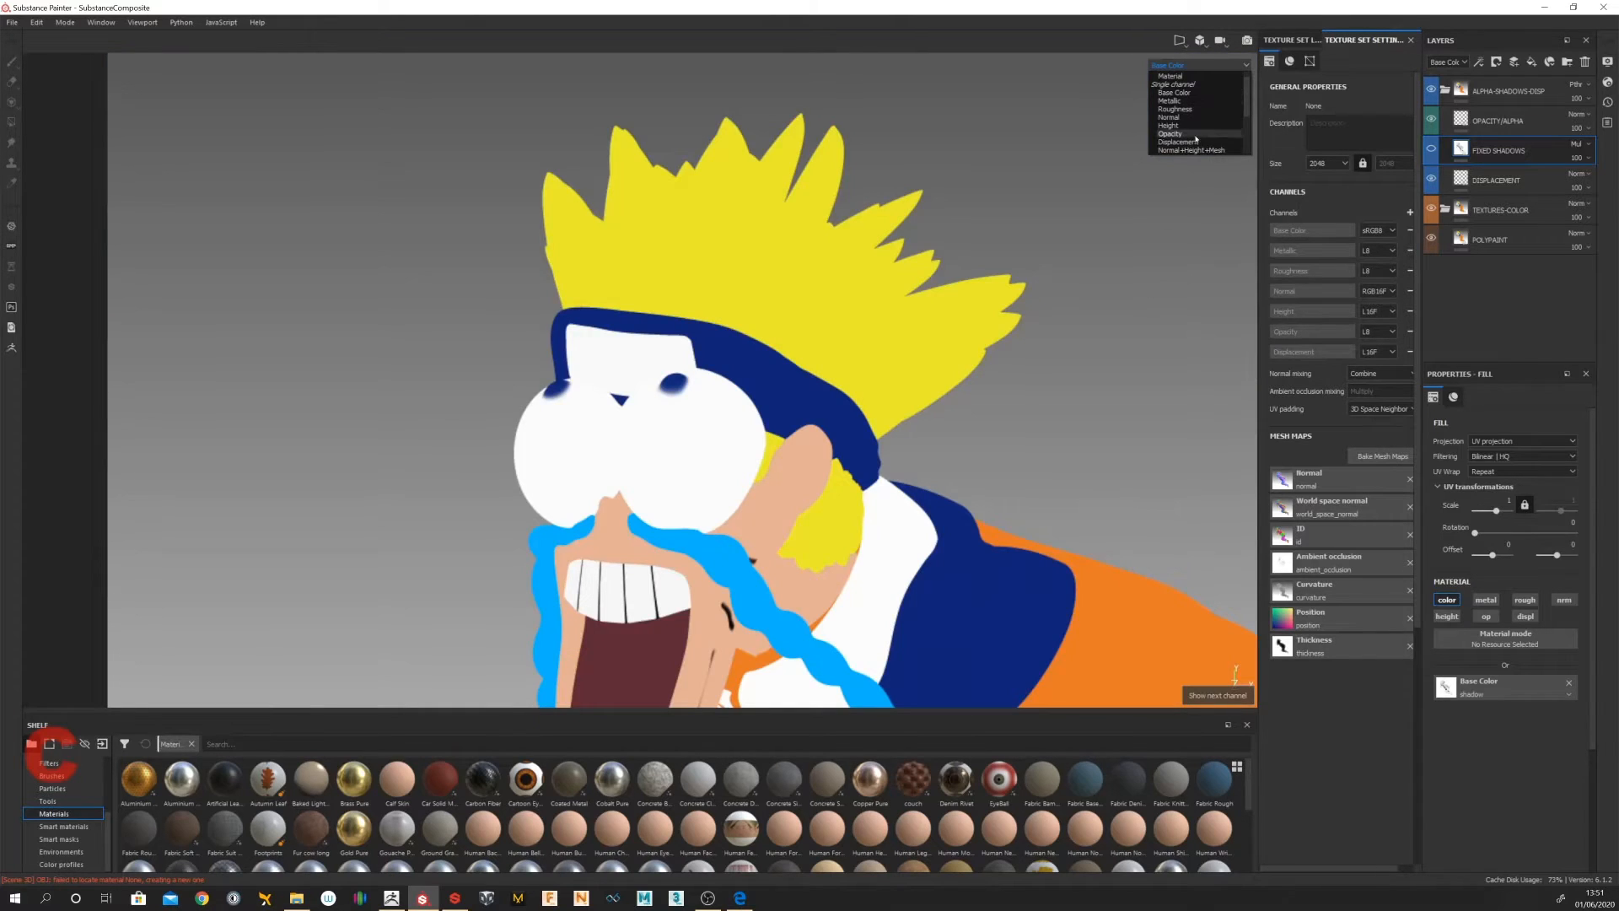
pyautogui.scroll(-3, 1214, 126)
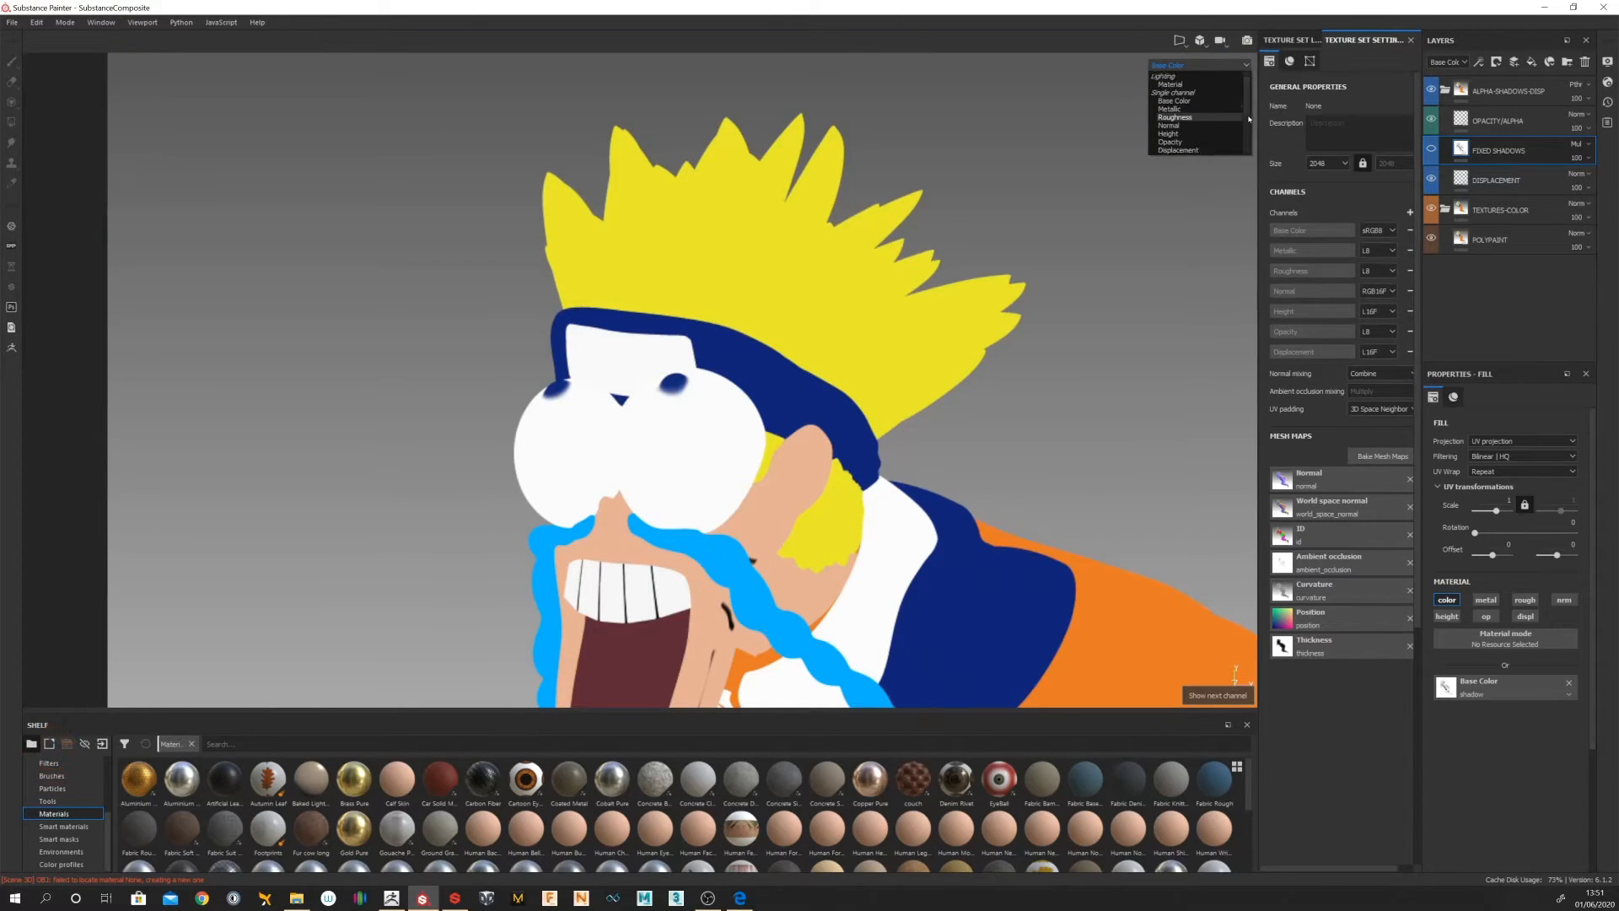
pyautogui.click(1206, 151)
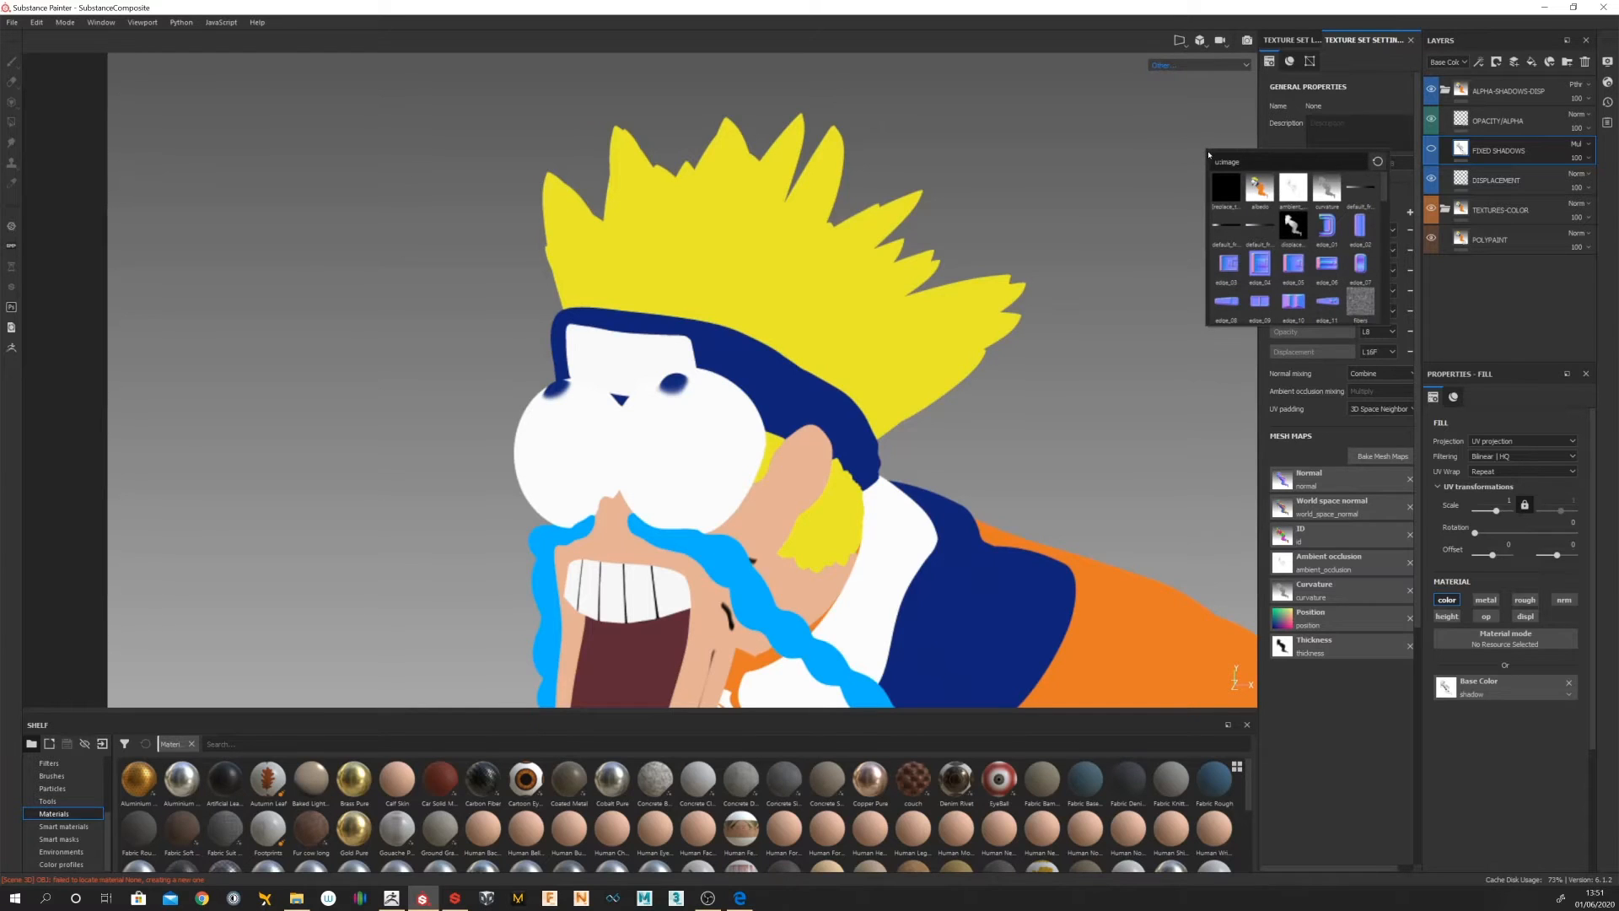
pyautogui.click(1262, 191)
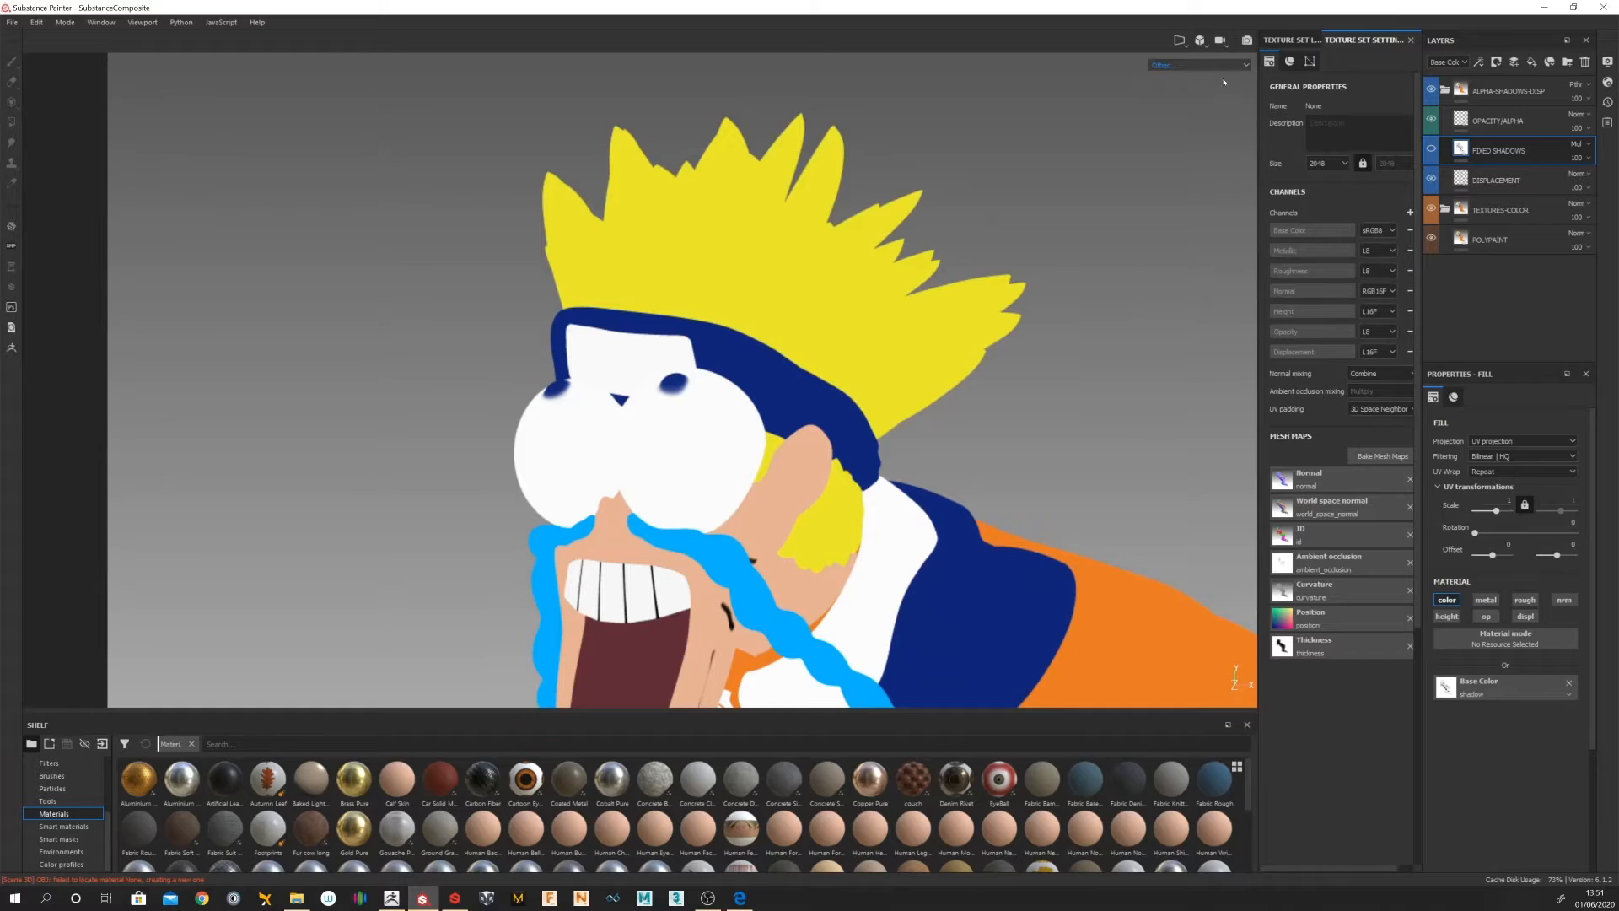
# Step: Display the project's id image on the character as a custom viewport map
pyautogui.click(1214, 65)
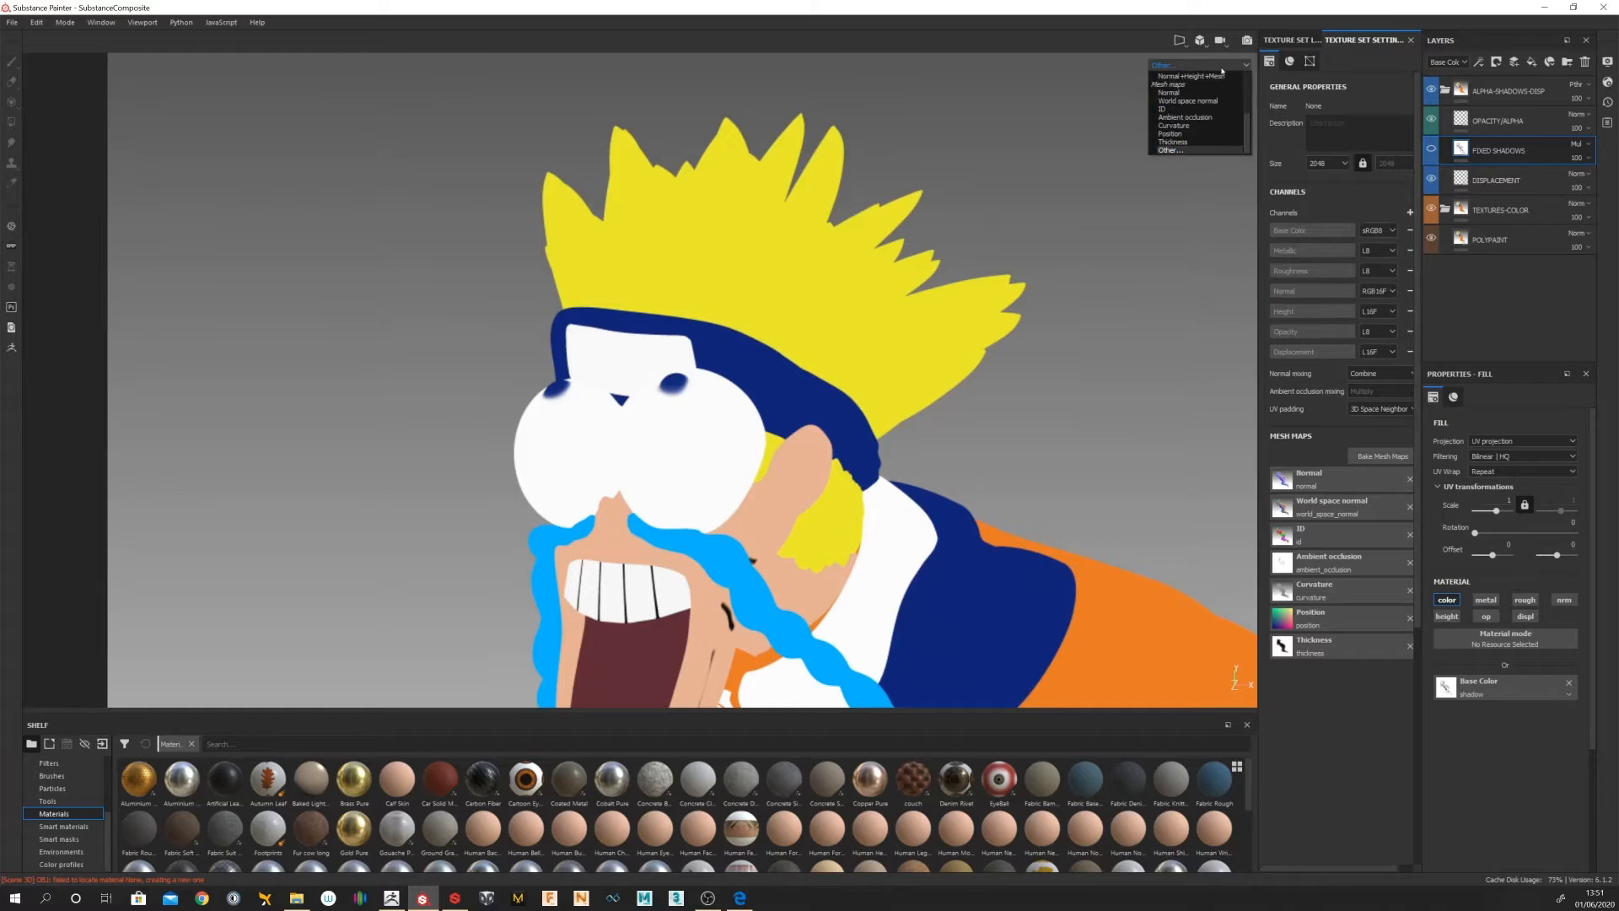
pyautogui.click(1172, 150)
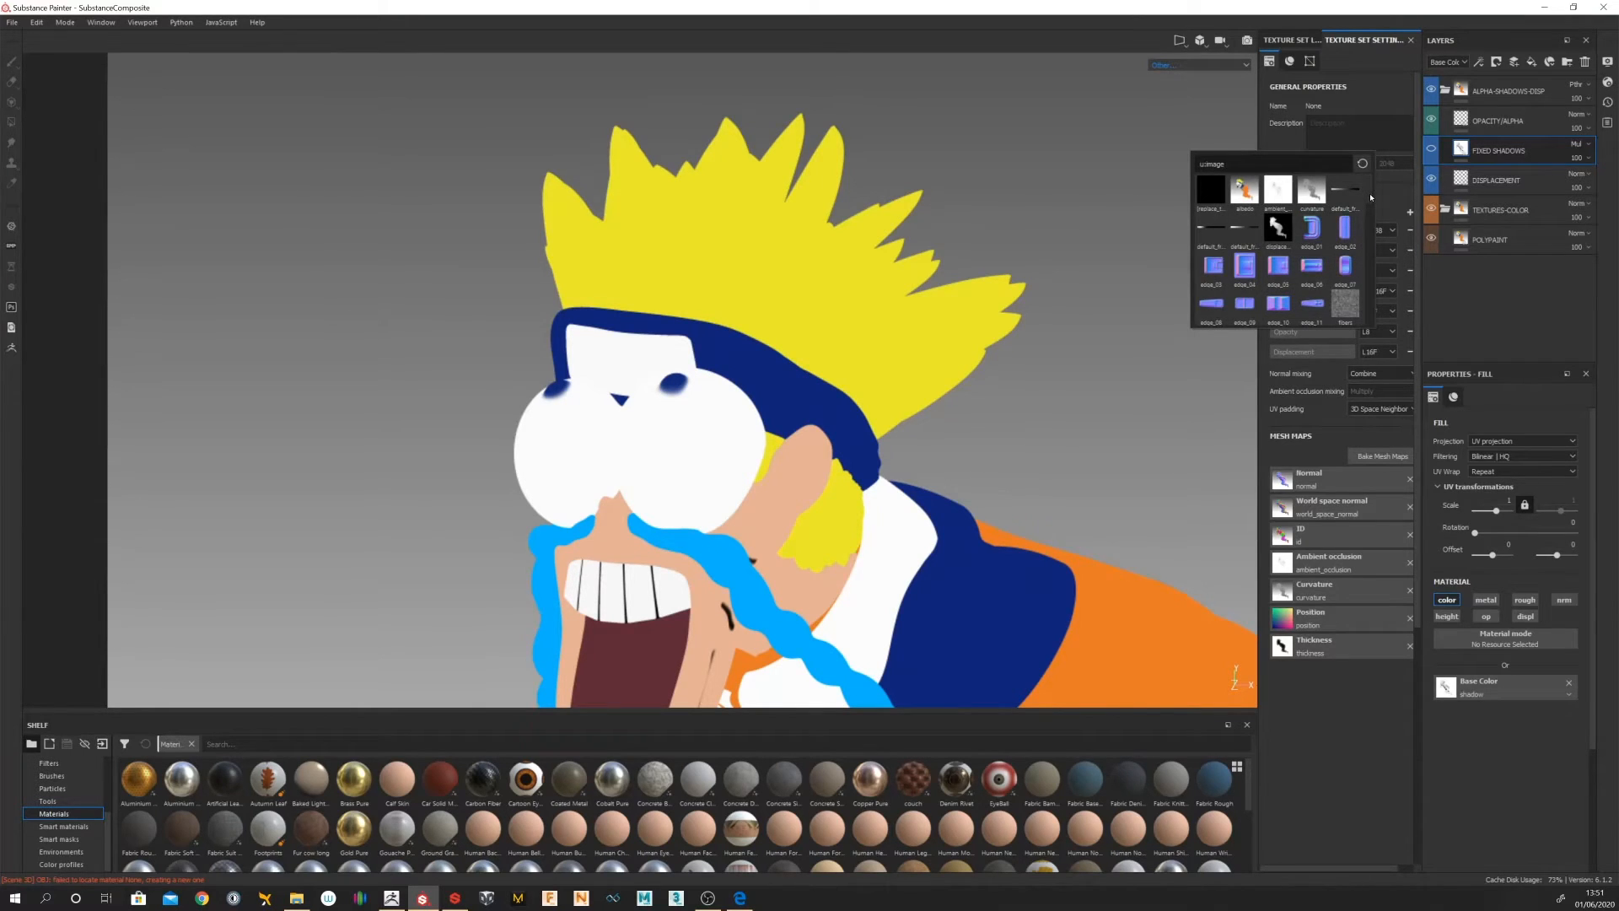
pyautogui.scroll(-10, 1292, 226)
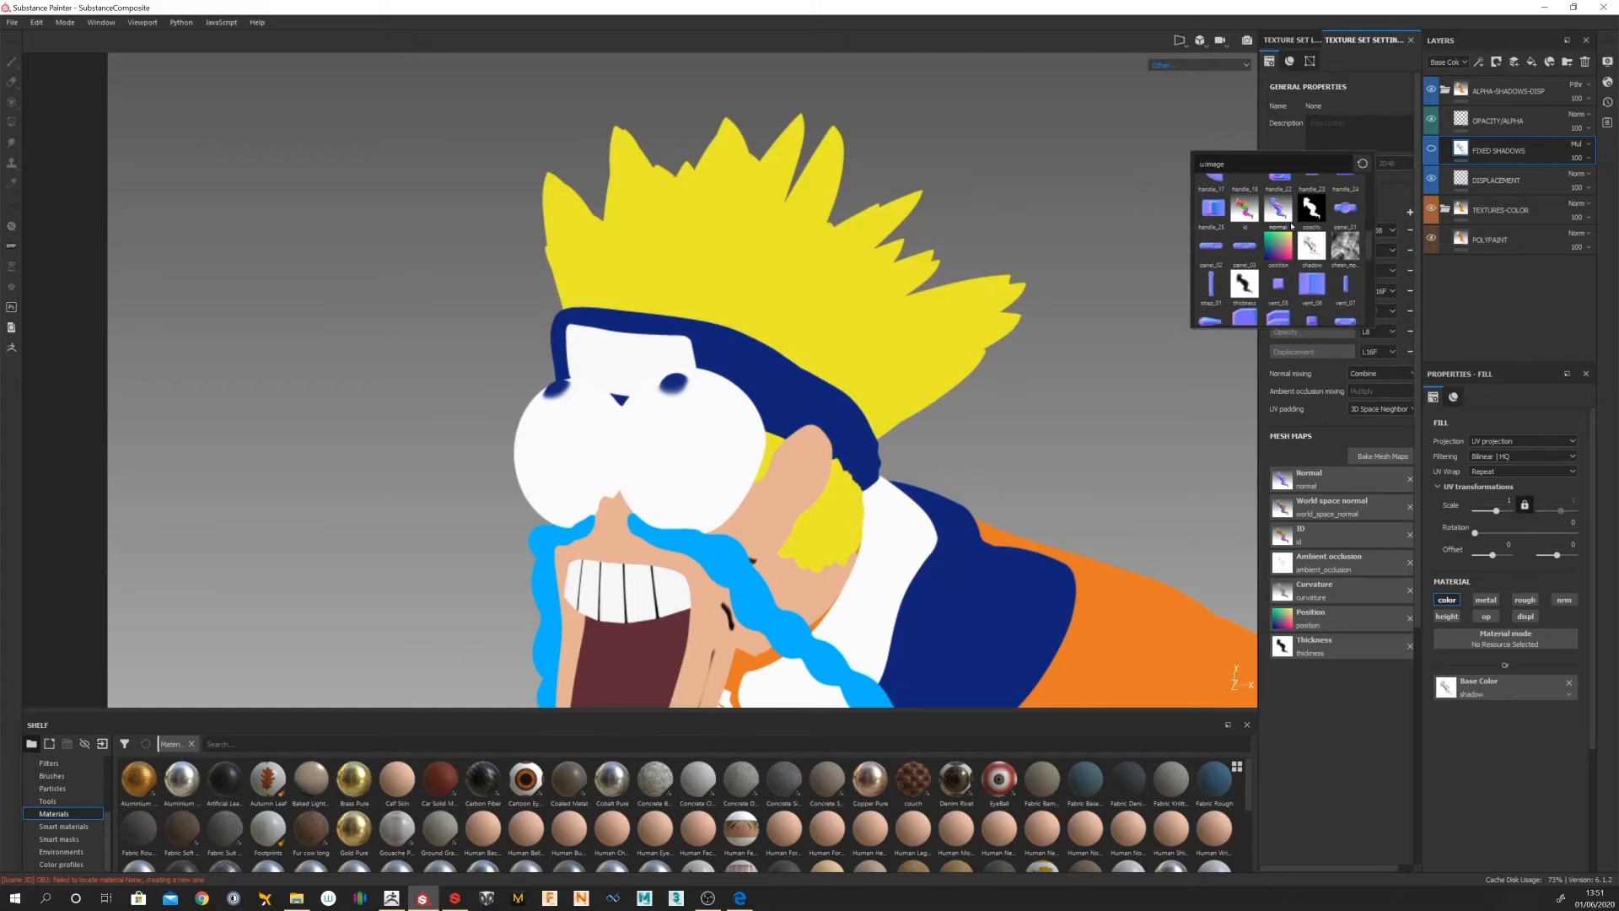
pyautogui.click(1244, 209)
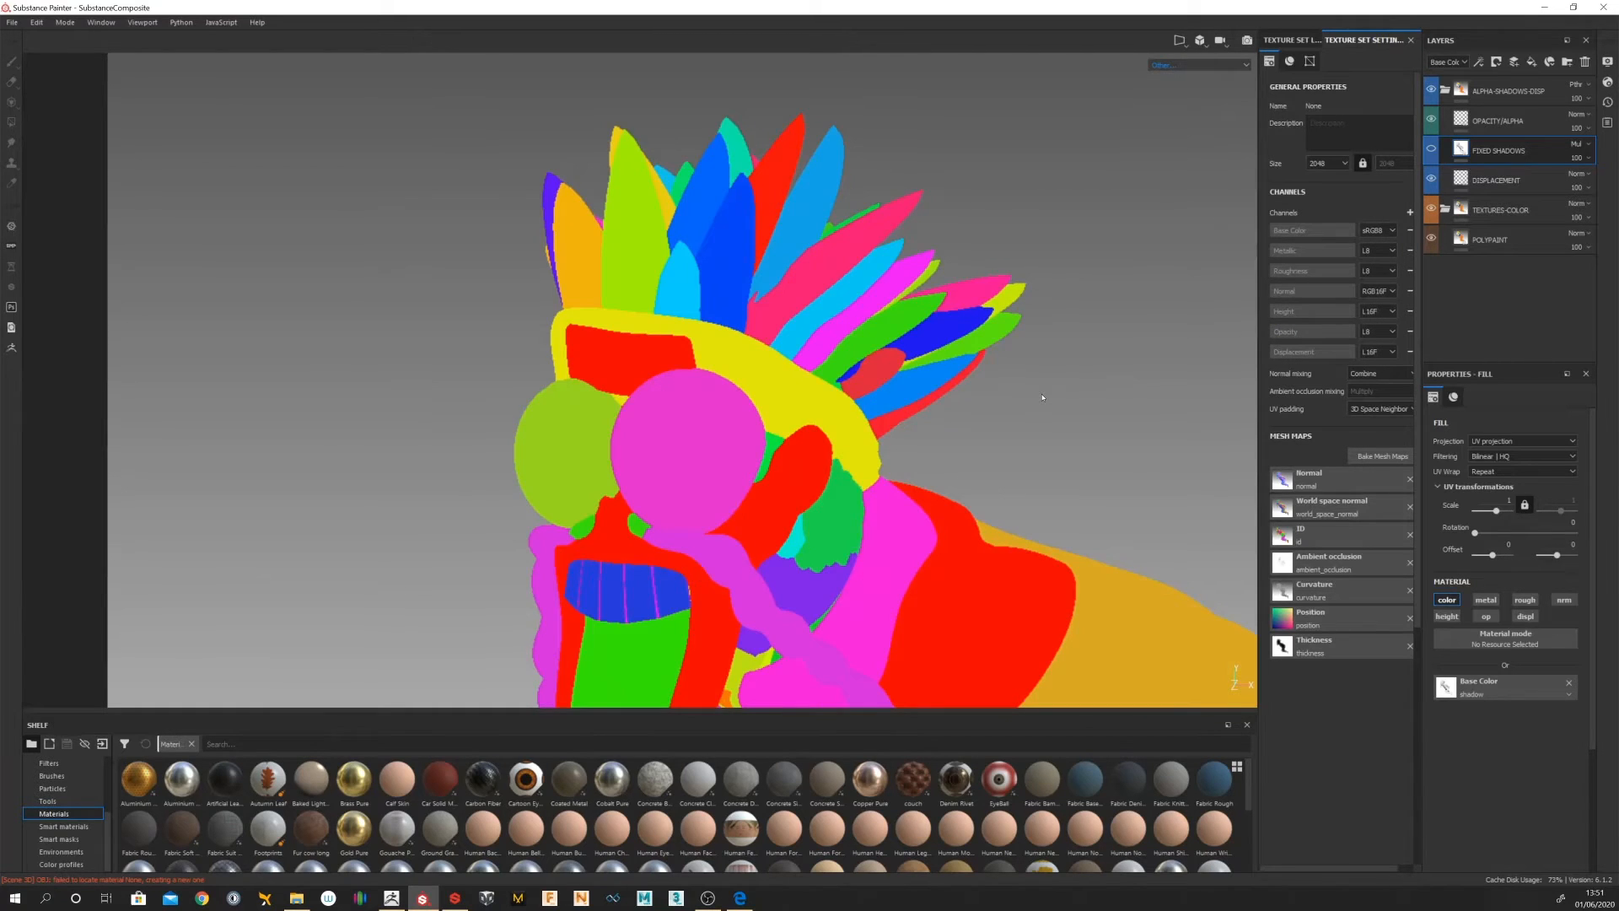
# Step: View the ID mesh map on the character and return the viewport to the full Material display
pyautogui.click(1160, 71)
pyautogui.click(1251, 103)
pyautogui.click(1246, 68)
pyautogui.click(1188, 110)
pyautogui.click(1238, 66)
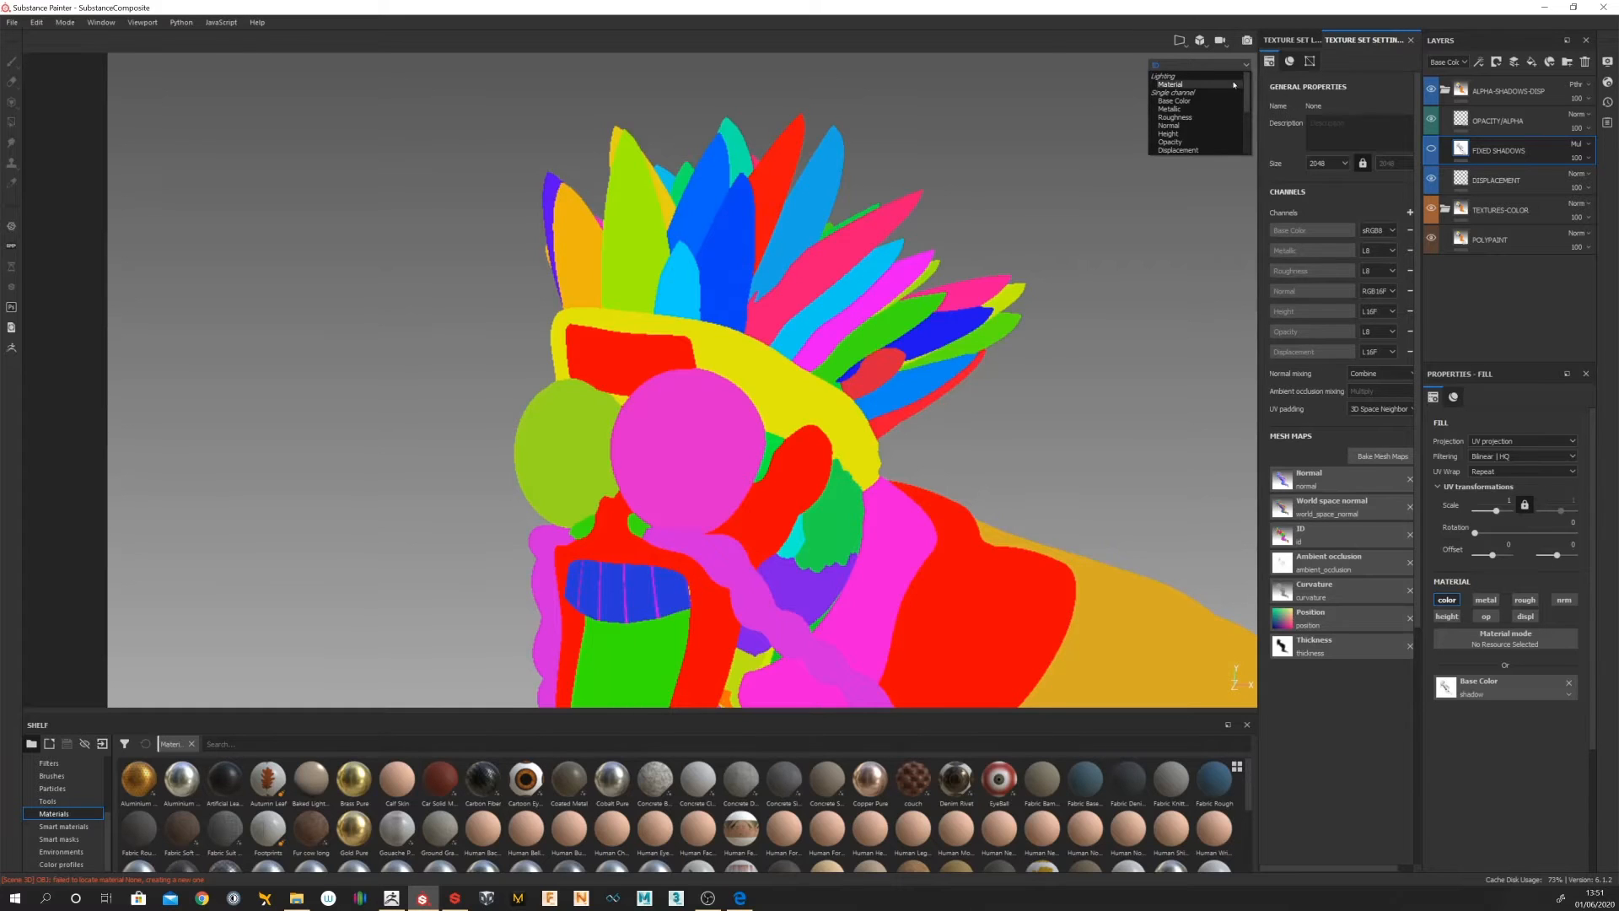
pyautogui.click(1236, 85)
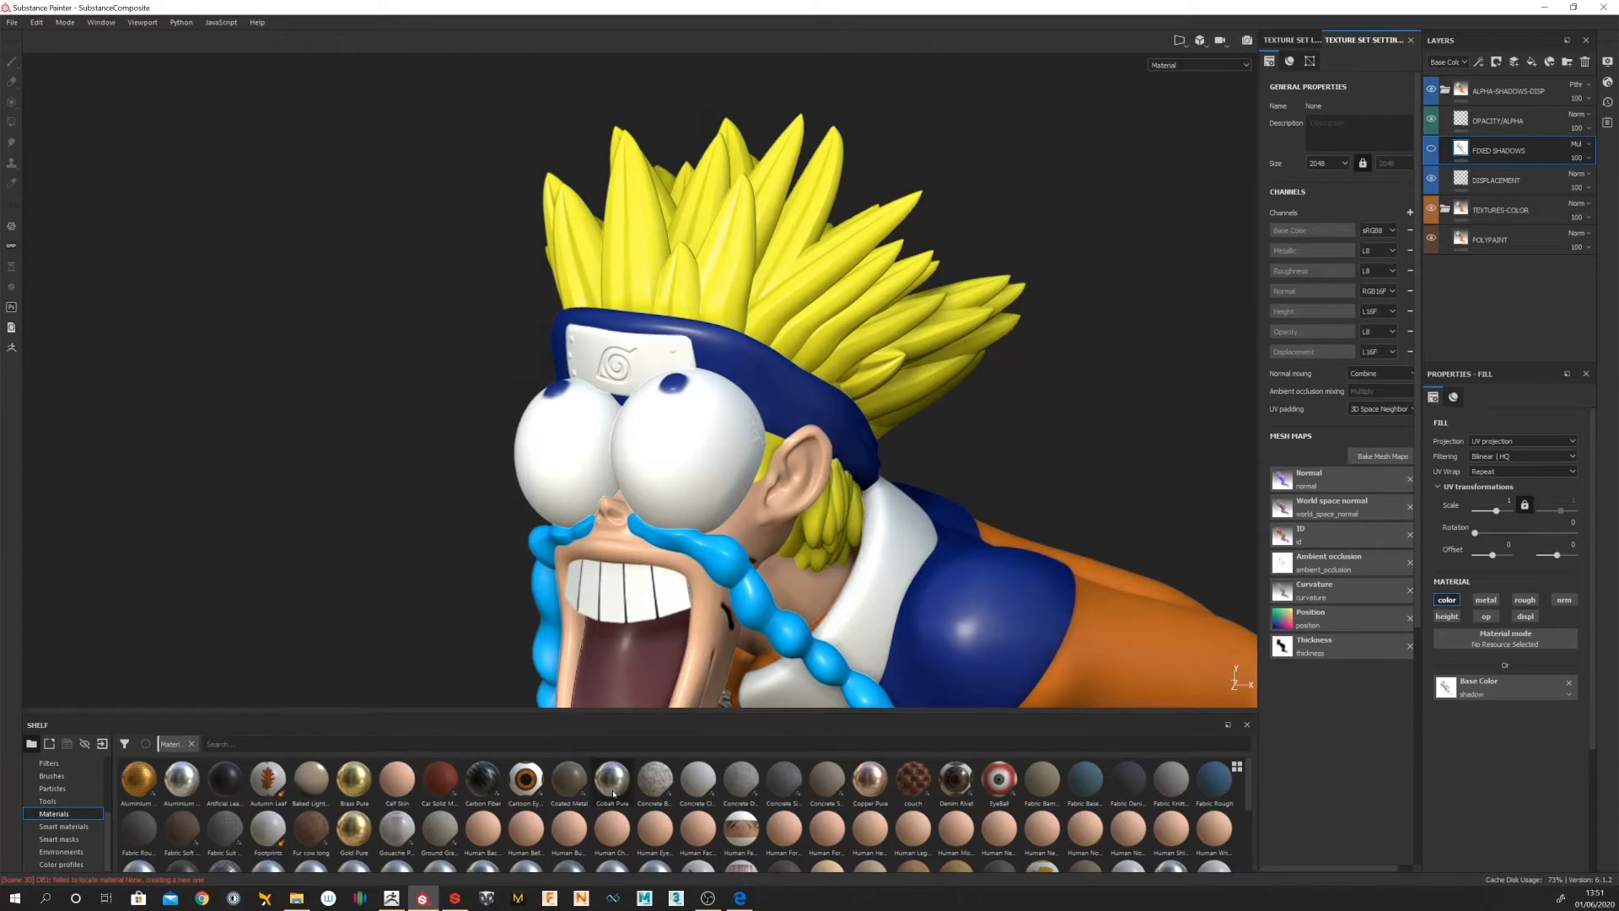
# Step: Add the Cobalt Pure material as a layer above POLYPAINT and give it a mask with color selection
pyautogui.moveTo(612, 790); pyautogui.dragTo(1523, 243)
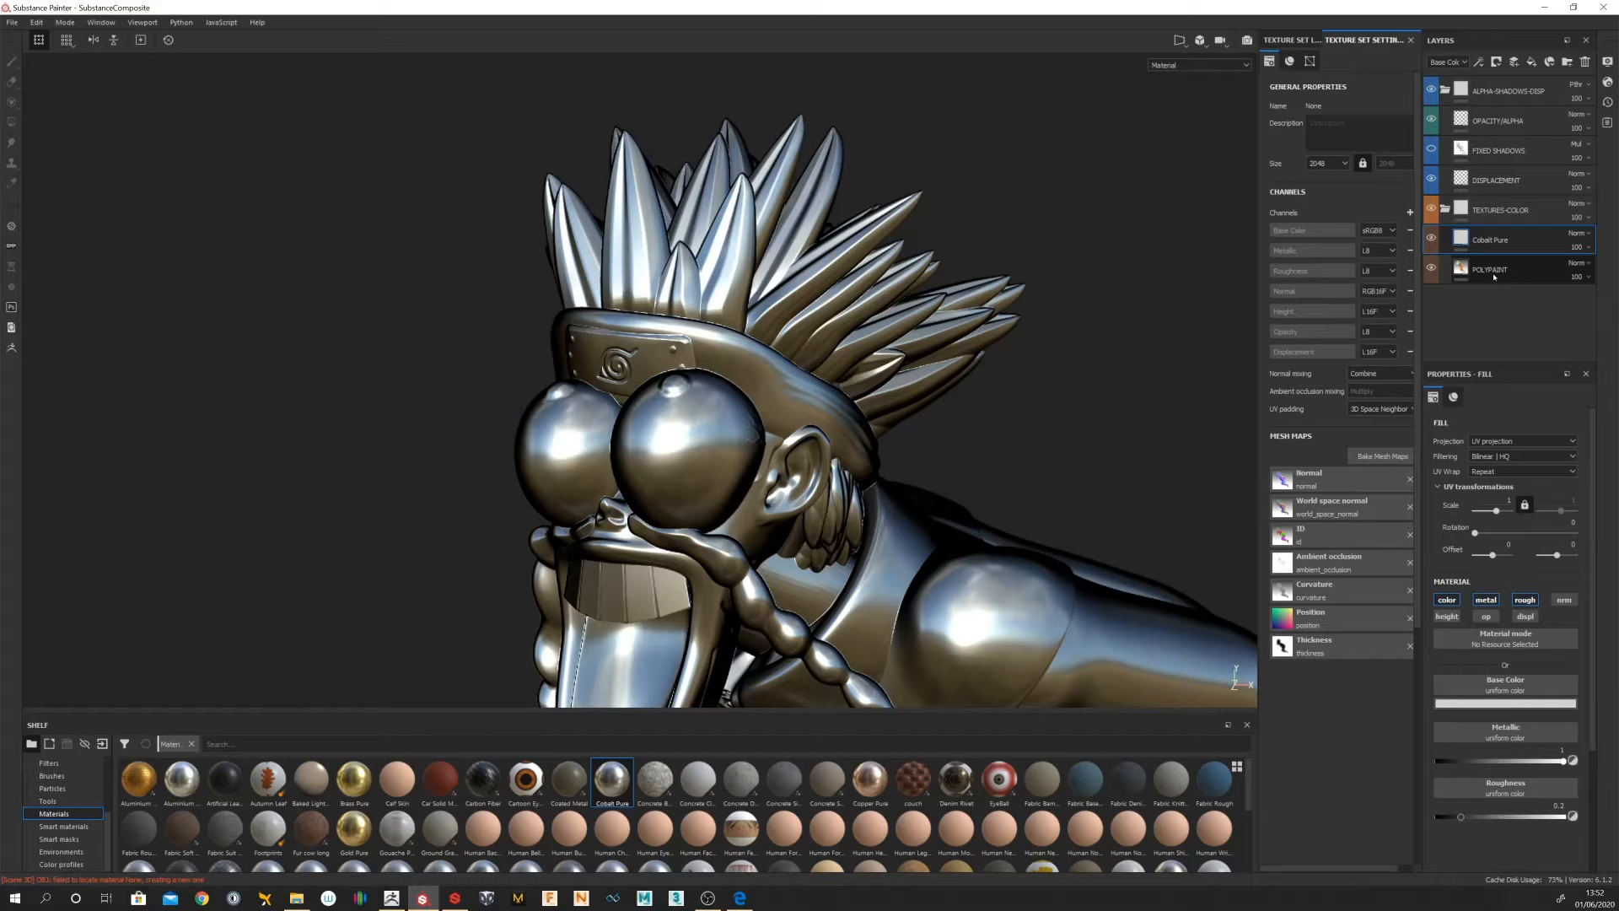
pyautogui.click(1497, 62)
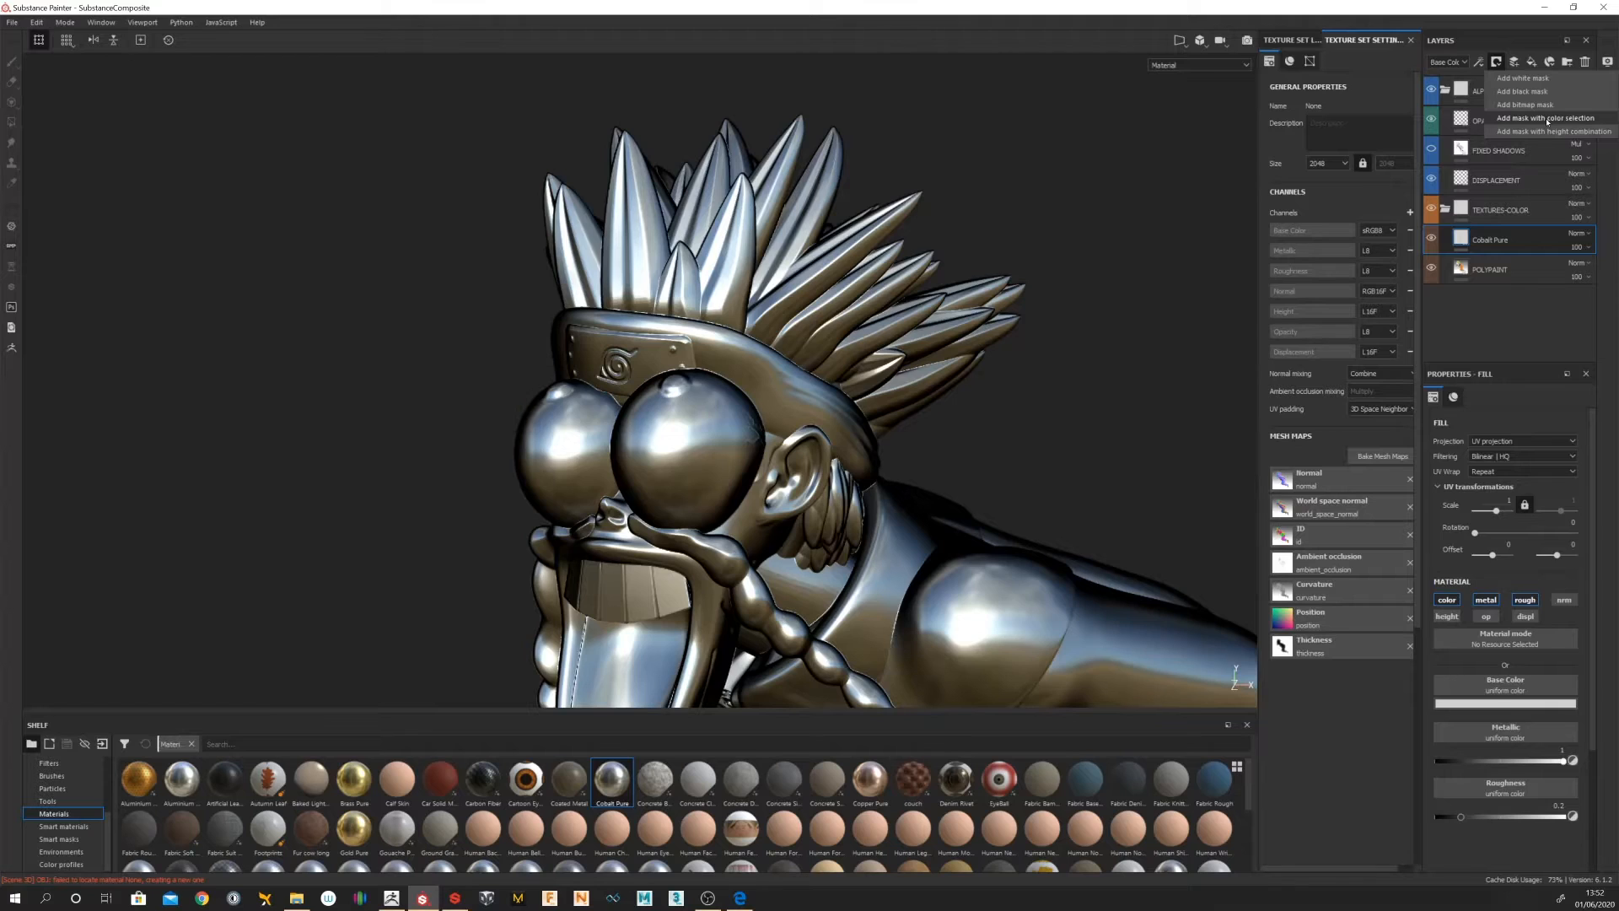
pyautogui.click(1546, 119)
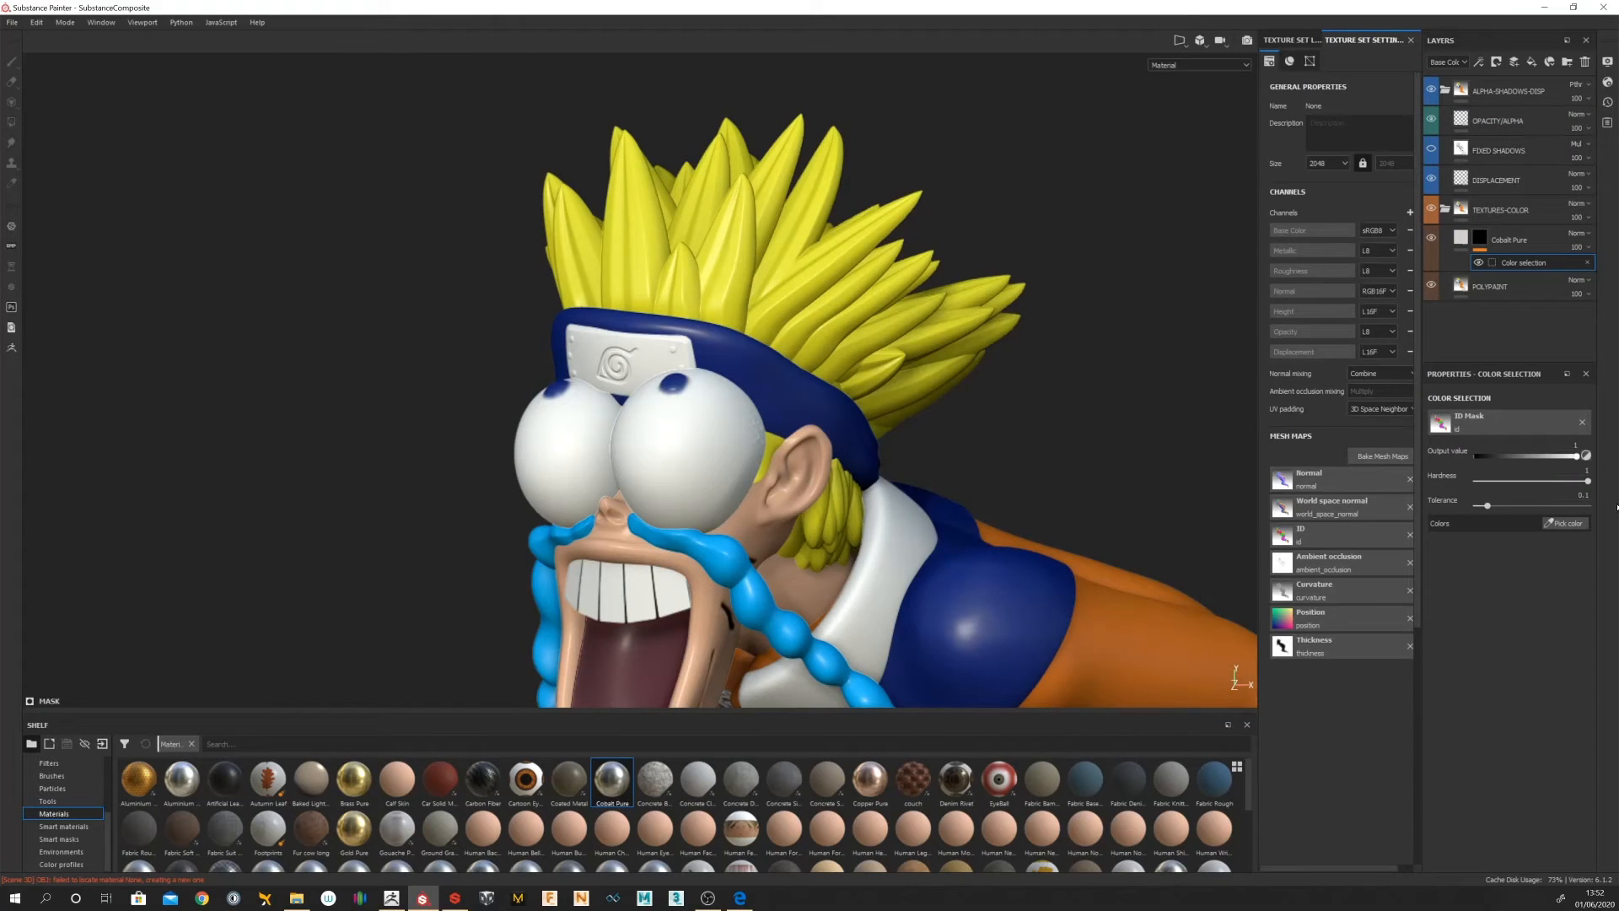
# Step: Use the albedo image as the color selection's ID mask and pick the white of the headband plate as the mask color
pyautogui.click(1565, 524)
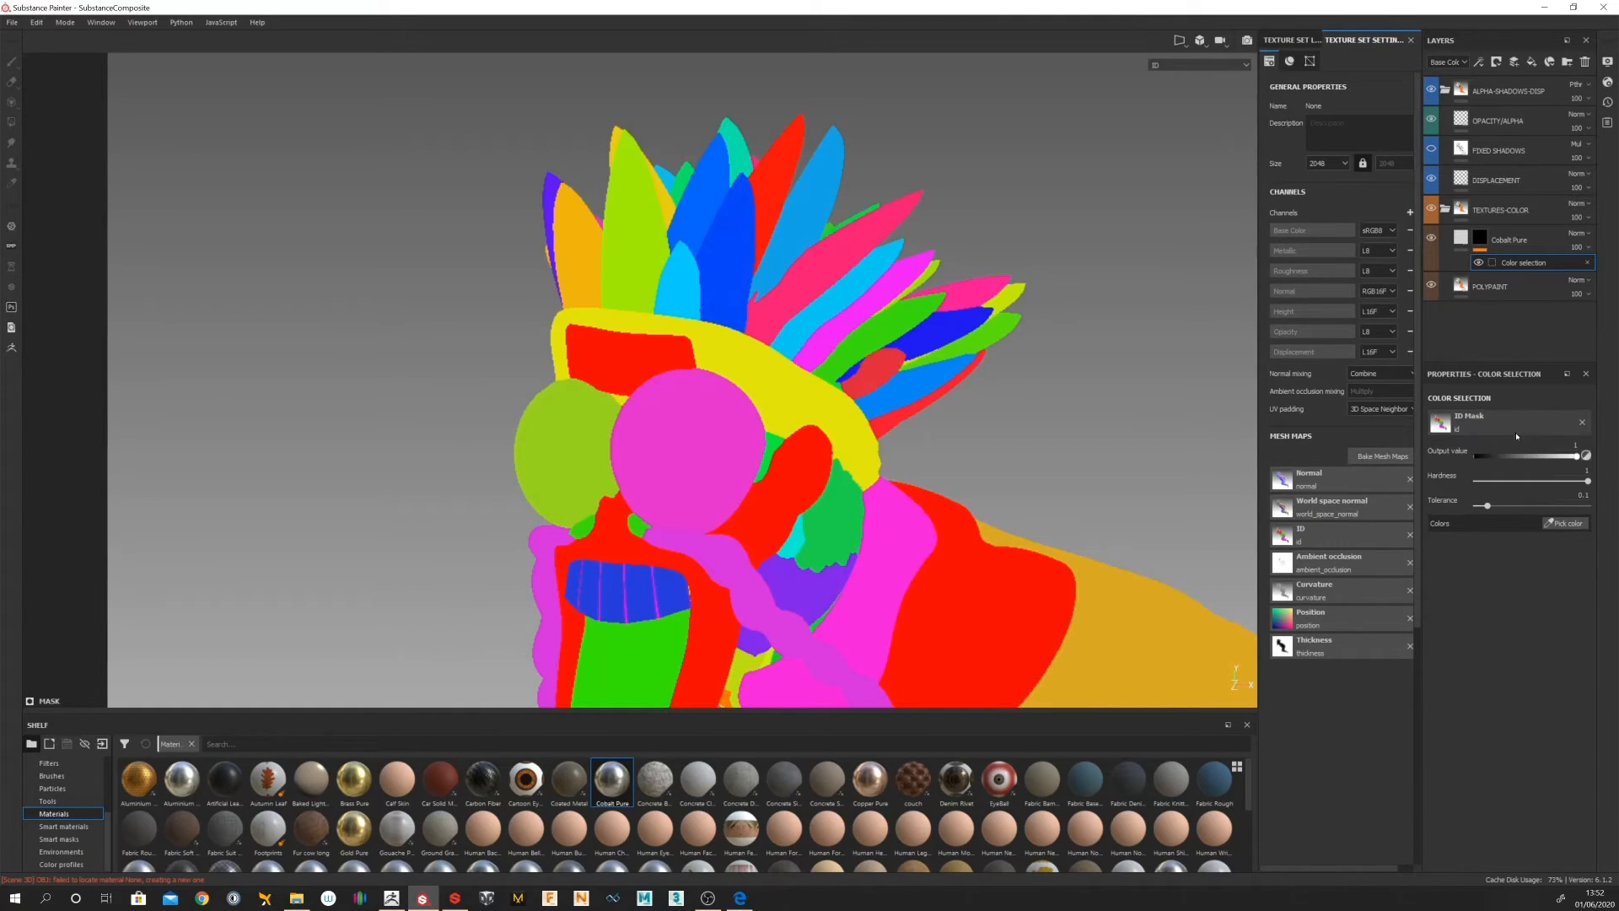
pyautogui.click(1492, 426)
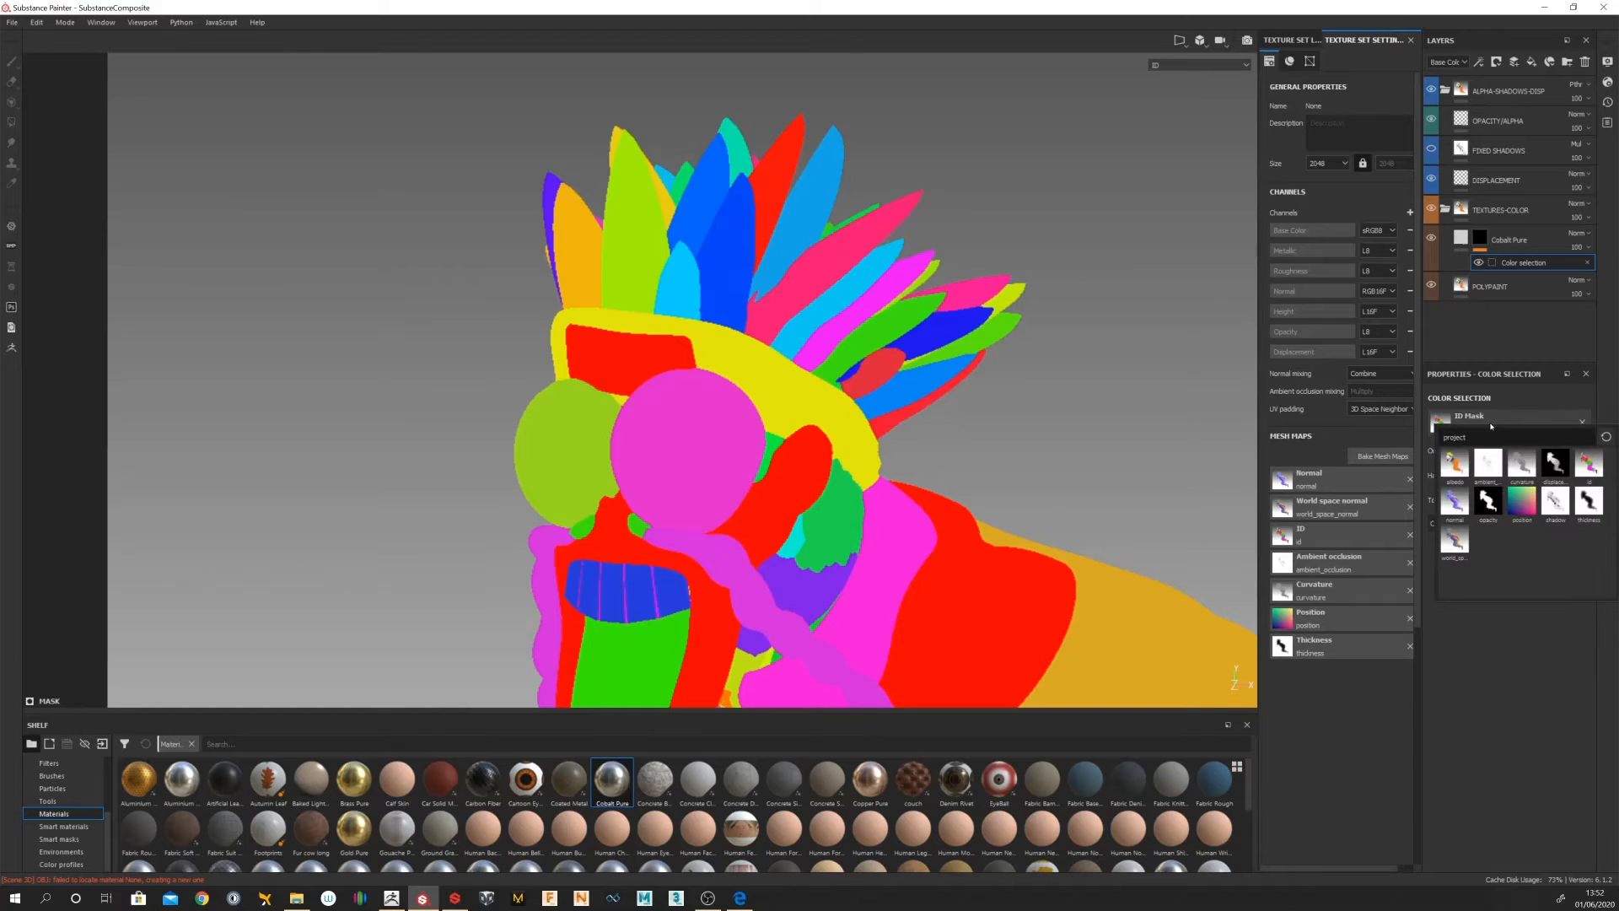
pyautogui.click(1457, 462)
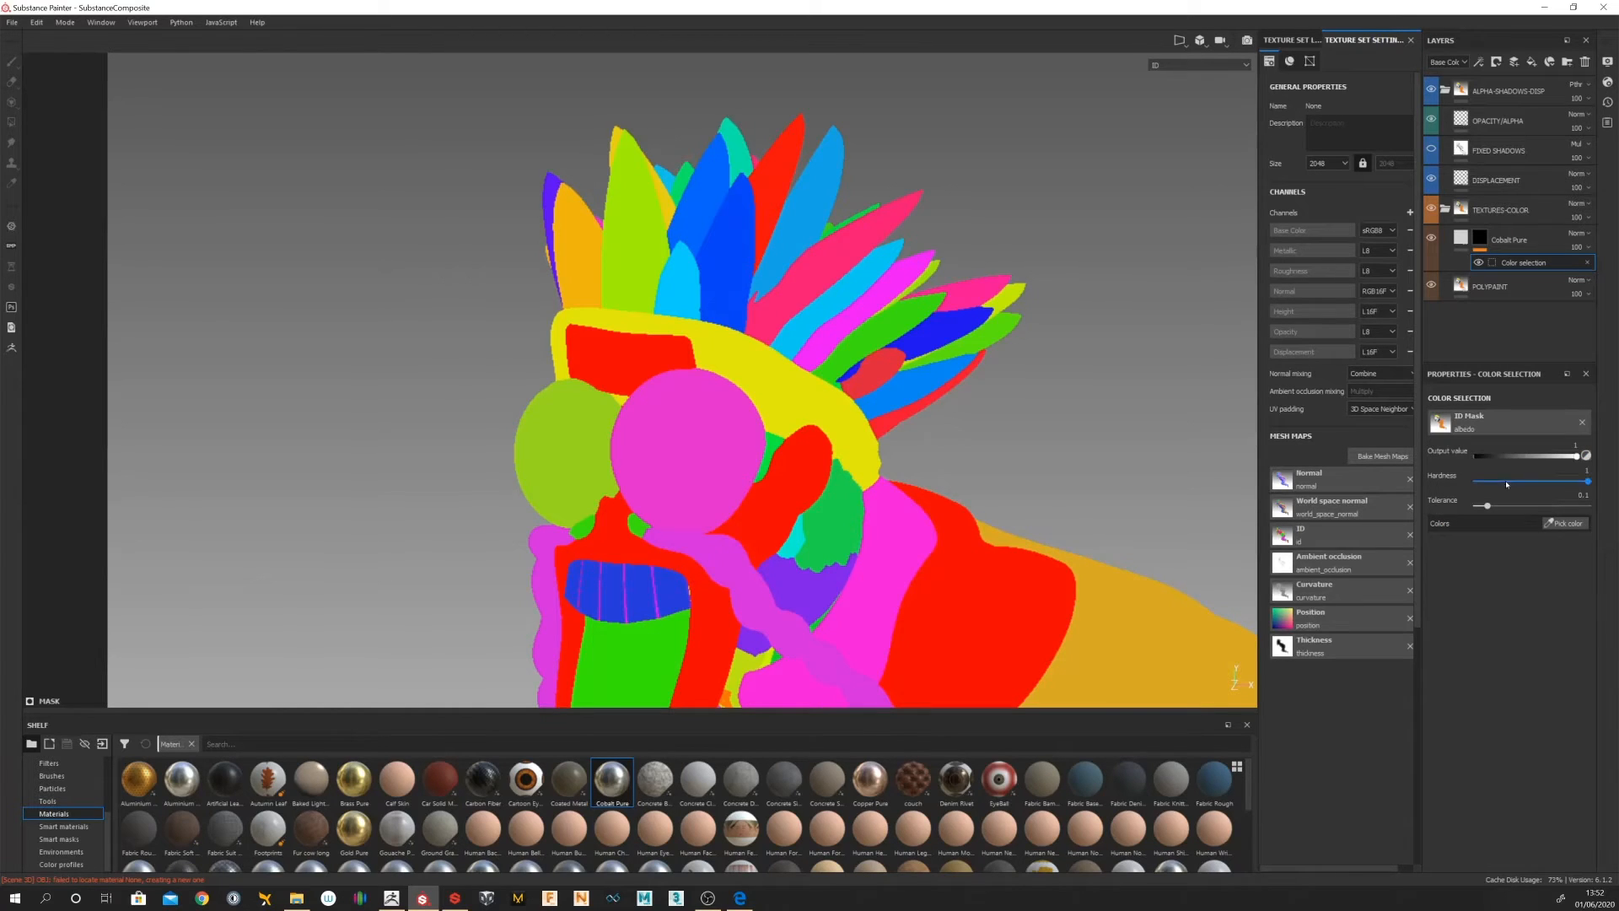
pyautogui.click(1566, 523)
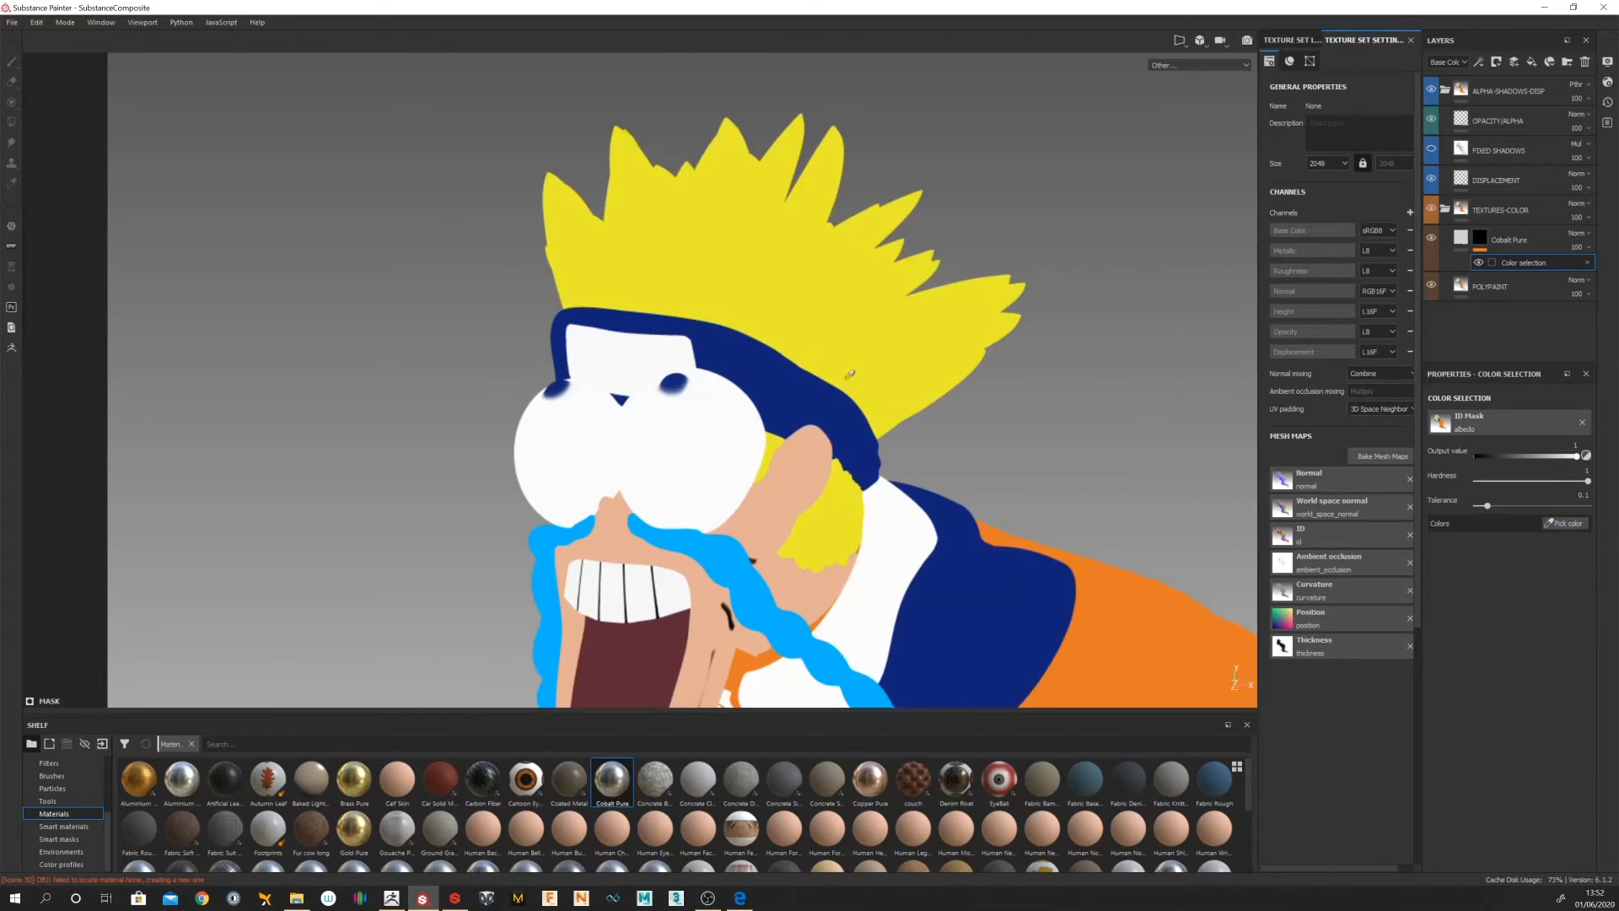
pyautogui.click(627, 339)
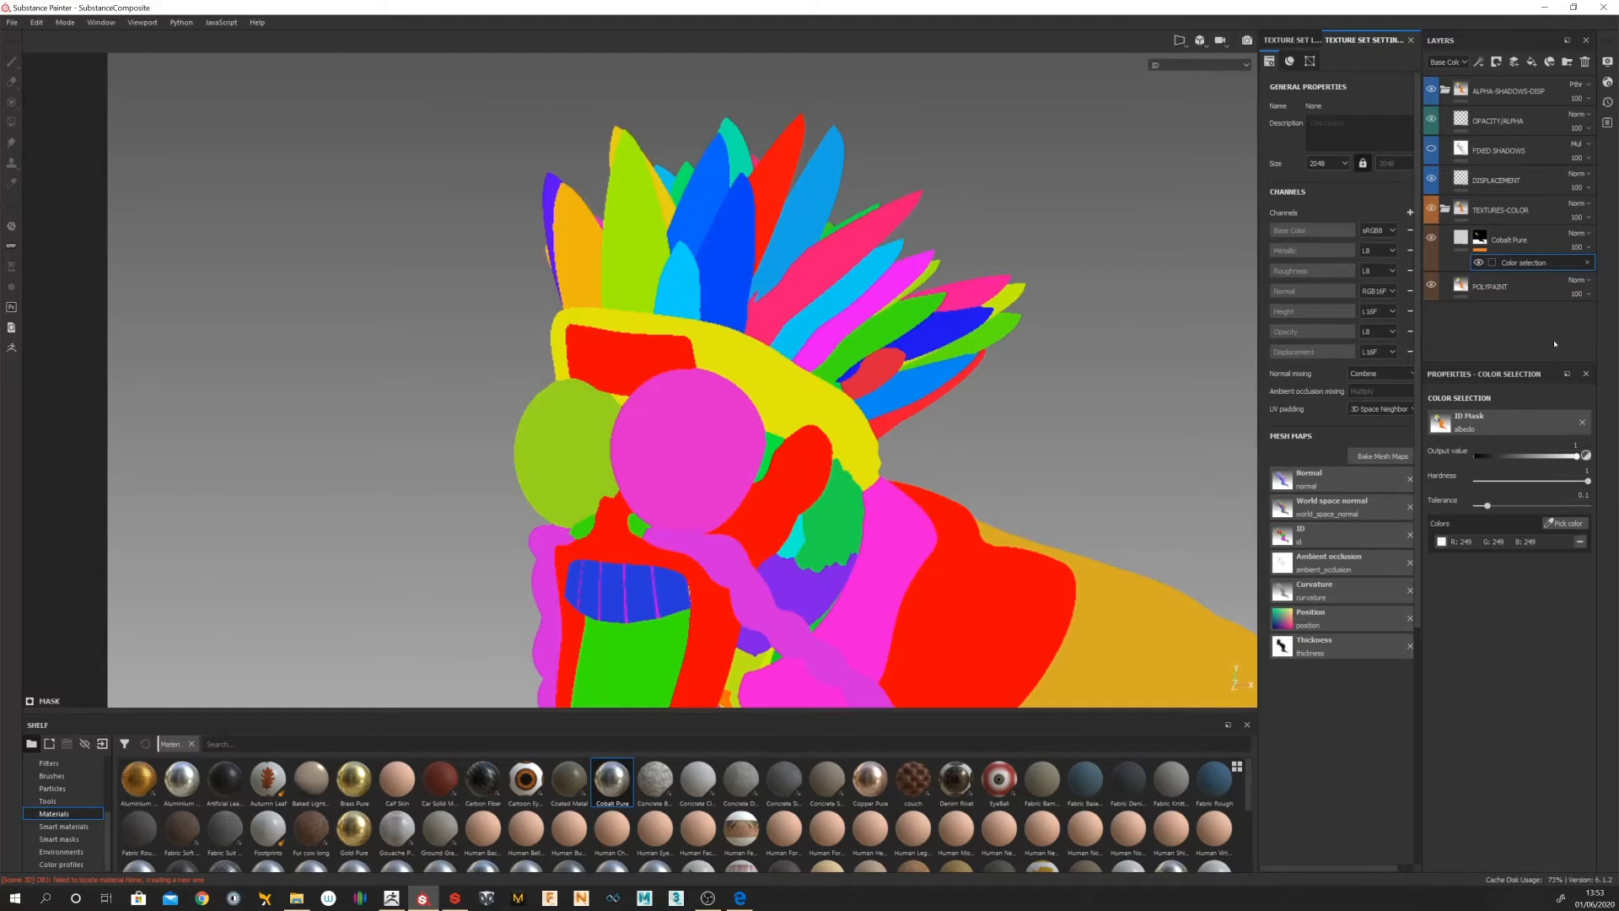
# Step: Switch the viewport back to the Material display to see the masked Cobalt Pure layer on the character
pyautogui.click(1186, 65)
pyautogui.click(1190, 91)
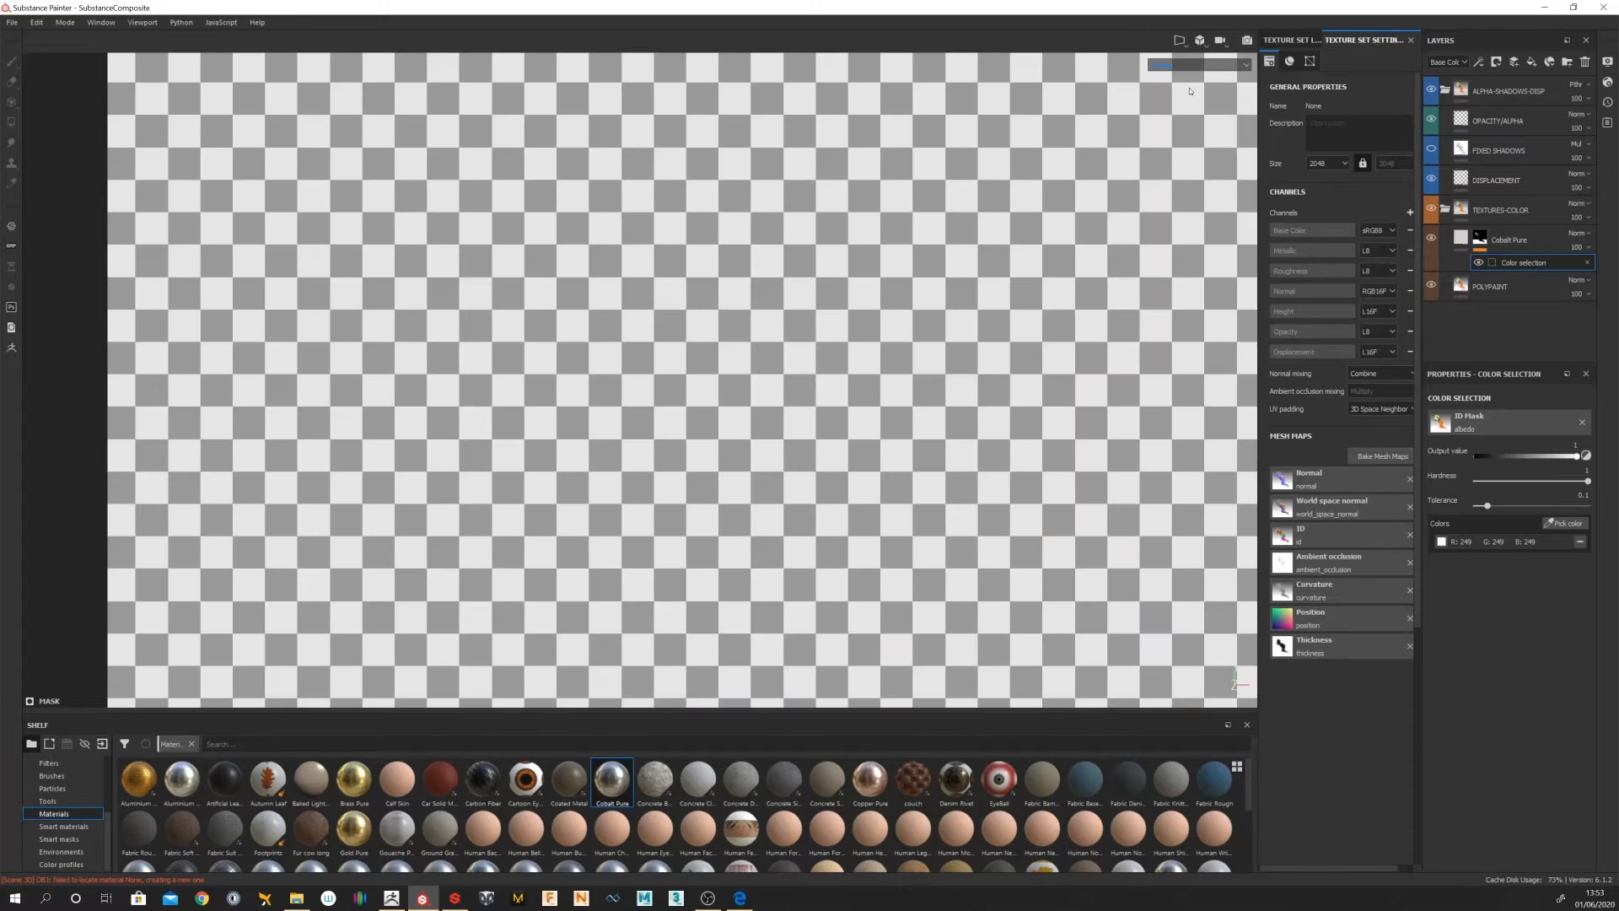
pyautogui.click(1237, 69)
pyautogui.click(1252, 82)
pyautogui.click(1249, 66)
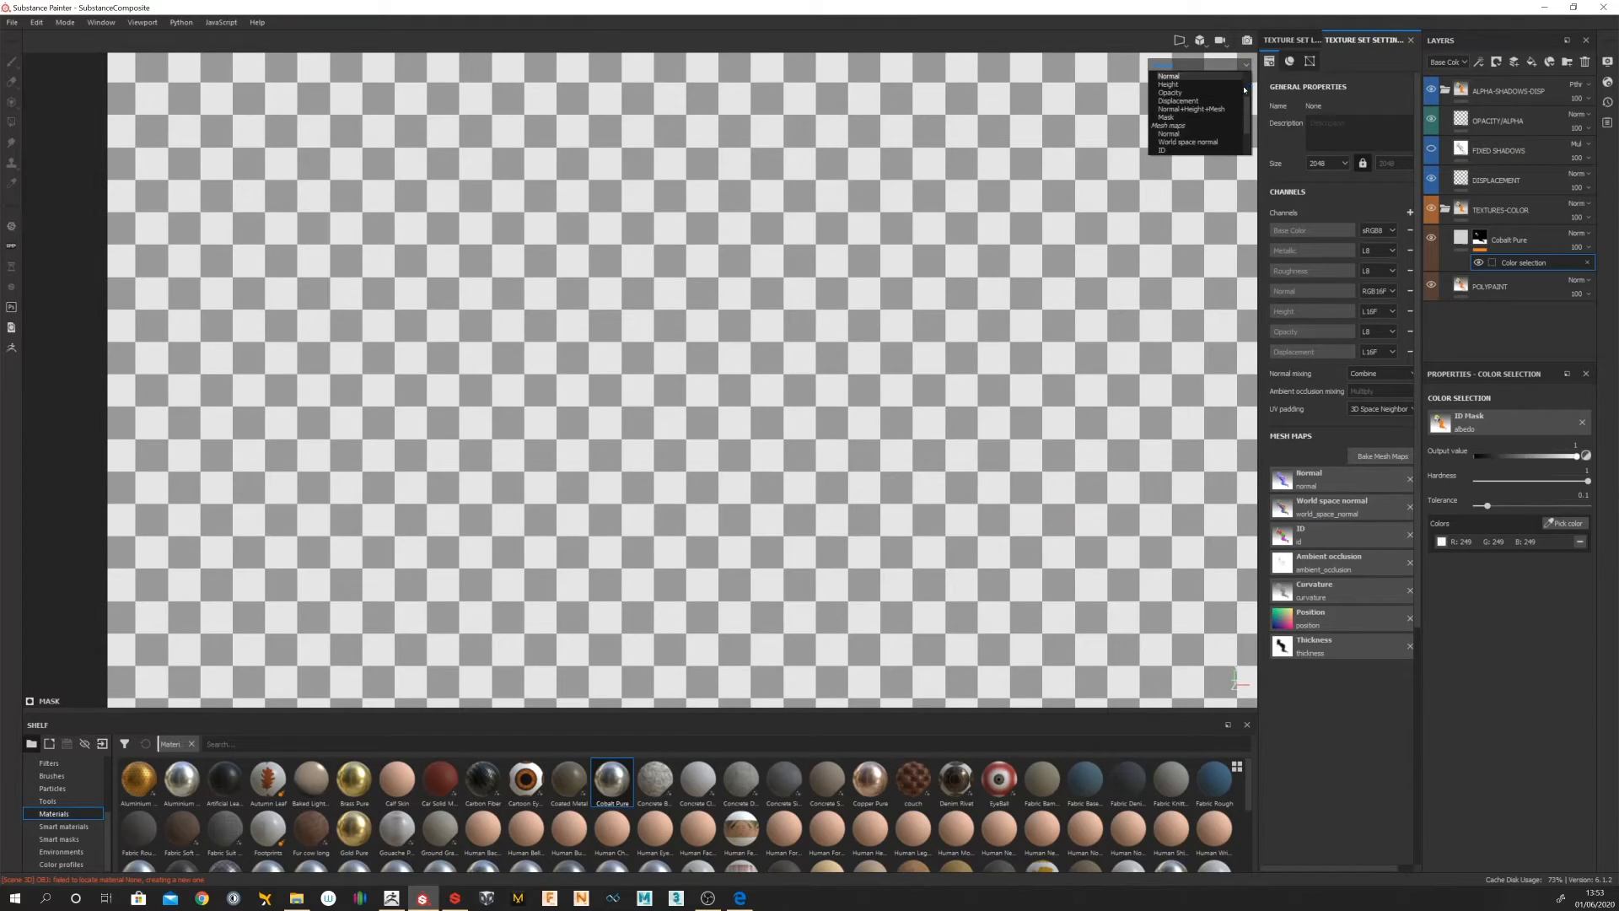
pyautogui.click(1227, 84)
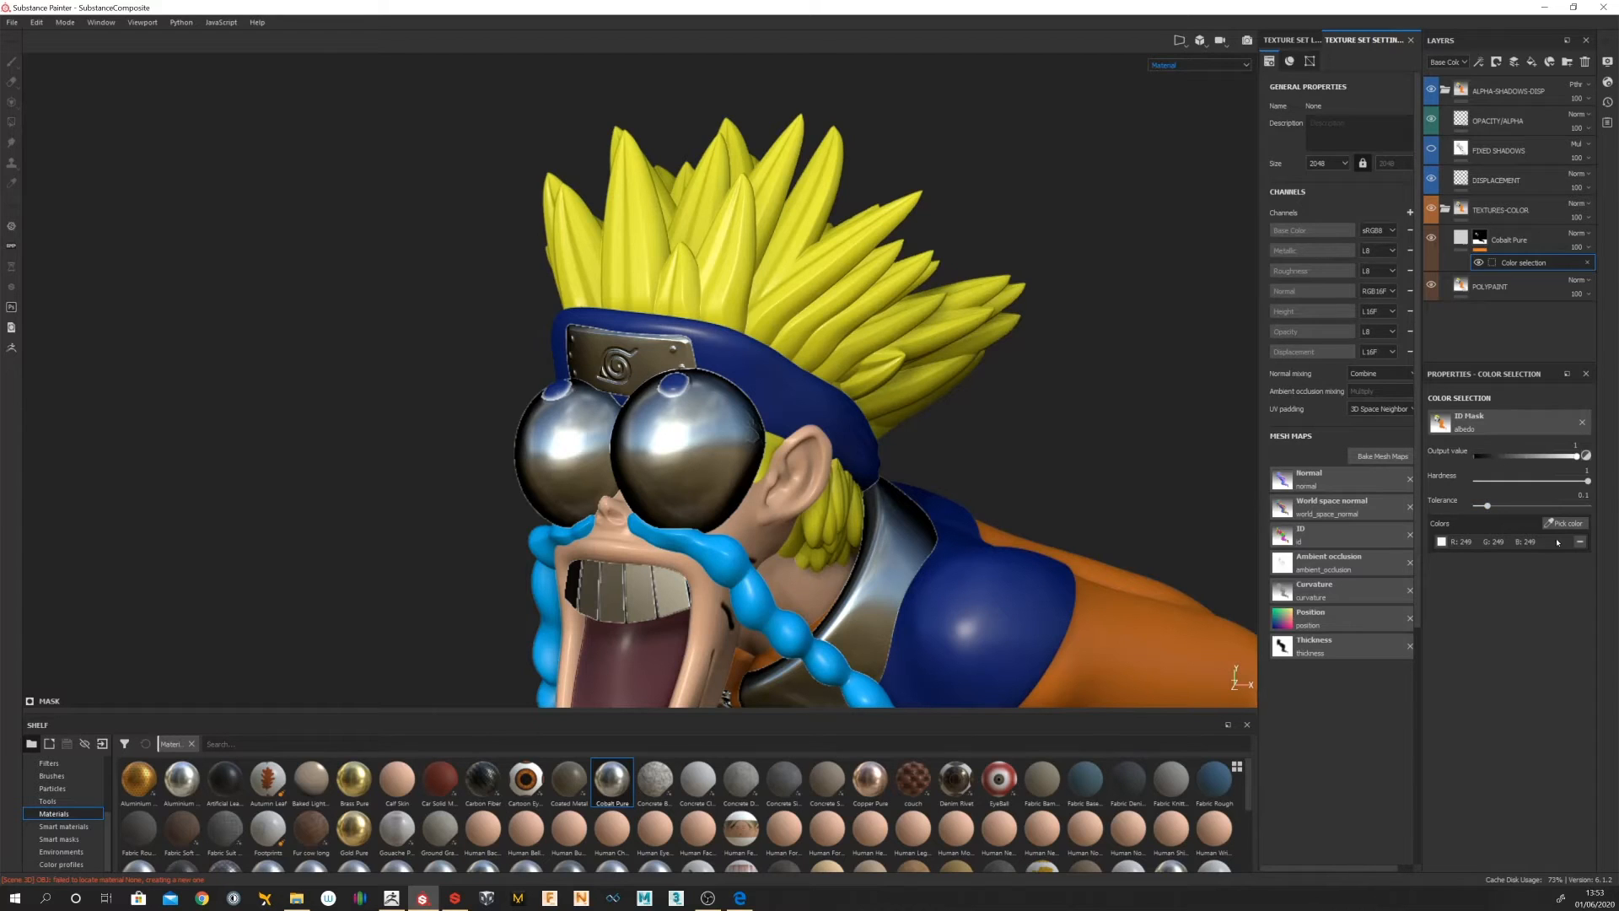
# Step: Lower the color selection's tolerance to 0.01 and inspect the metal coverage around the headband plate
pyautogui.moveTo(1487, 505); pyautogui.dragTo(1478, 506)
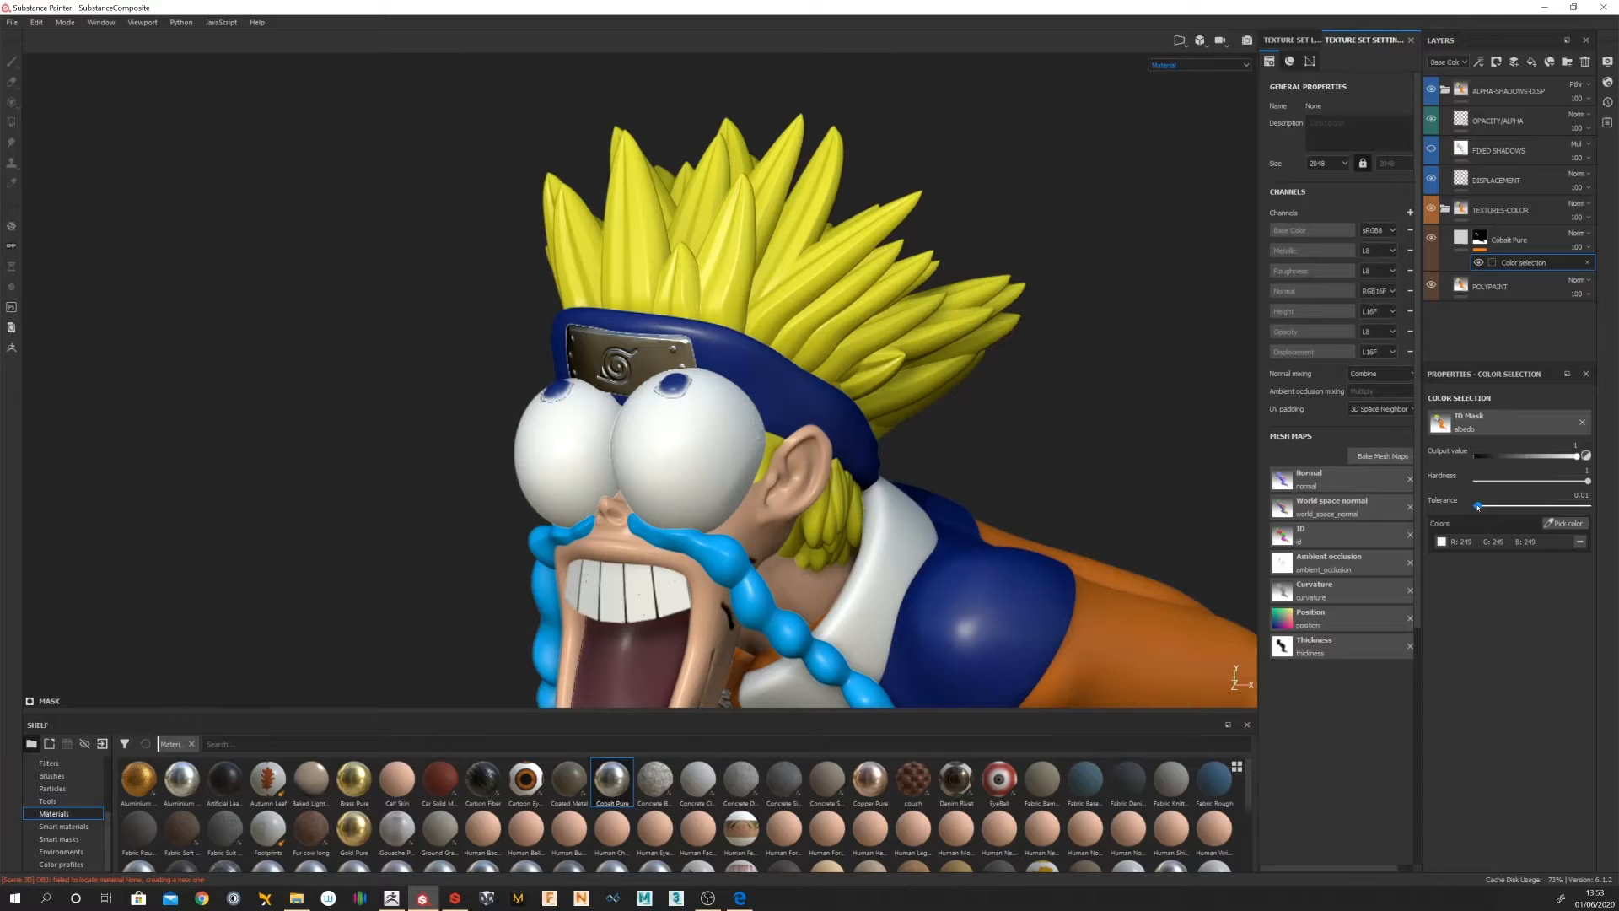
pyautogui.moveTo(1477, 506)
pyautogui.mouseDown()
pyautogui.moveTo(1501, 506)
pyautogui.moveTo(1477, 506)
pyautogui.mouseUp()
pyautogui.keyDown('shift'); pyautogui.moveTo(751, 409); pyautogui.dragTo(681, 401, button='right'); pyautogui.keyUp('shift')
pyautogui.scroll(5, 680, 397)
pyautogui.scroll(-5, 680, 396)
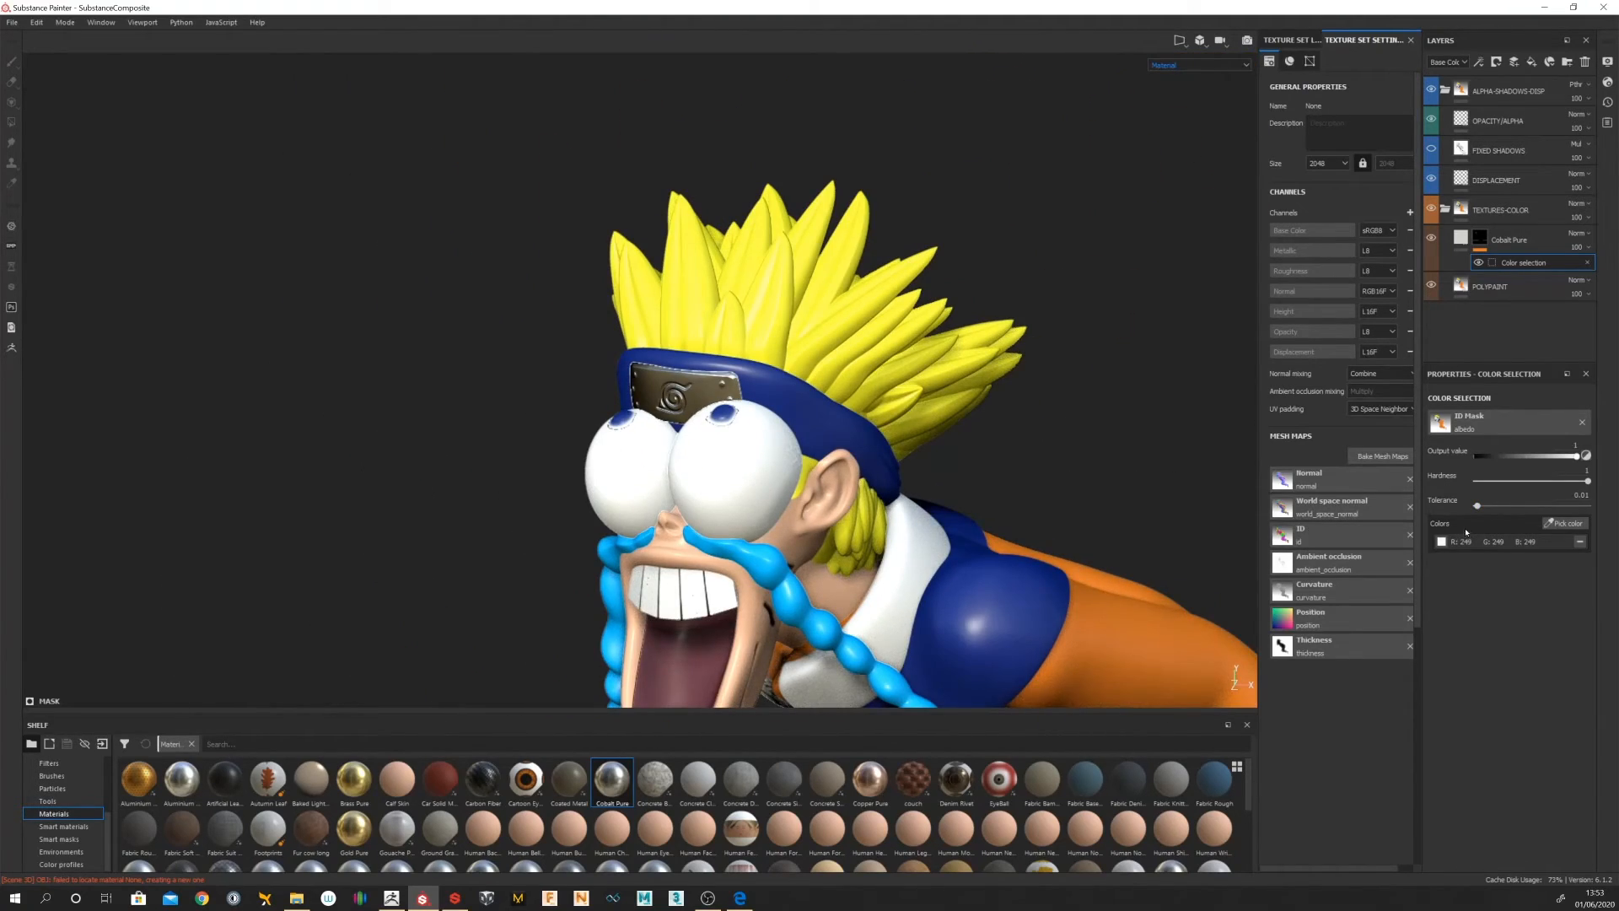
# Step: Try color selection tolerances of 0.97, 0.005, 0.001, 1 and 0.72 to compare how far the metal spreads
pyautogui.moveTo(1476, 508); pyautogui.dragTo(1584, 506)
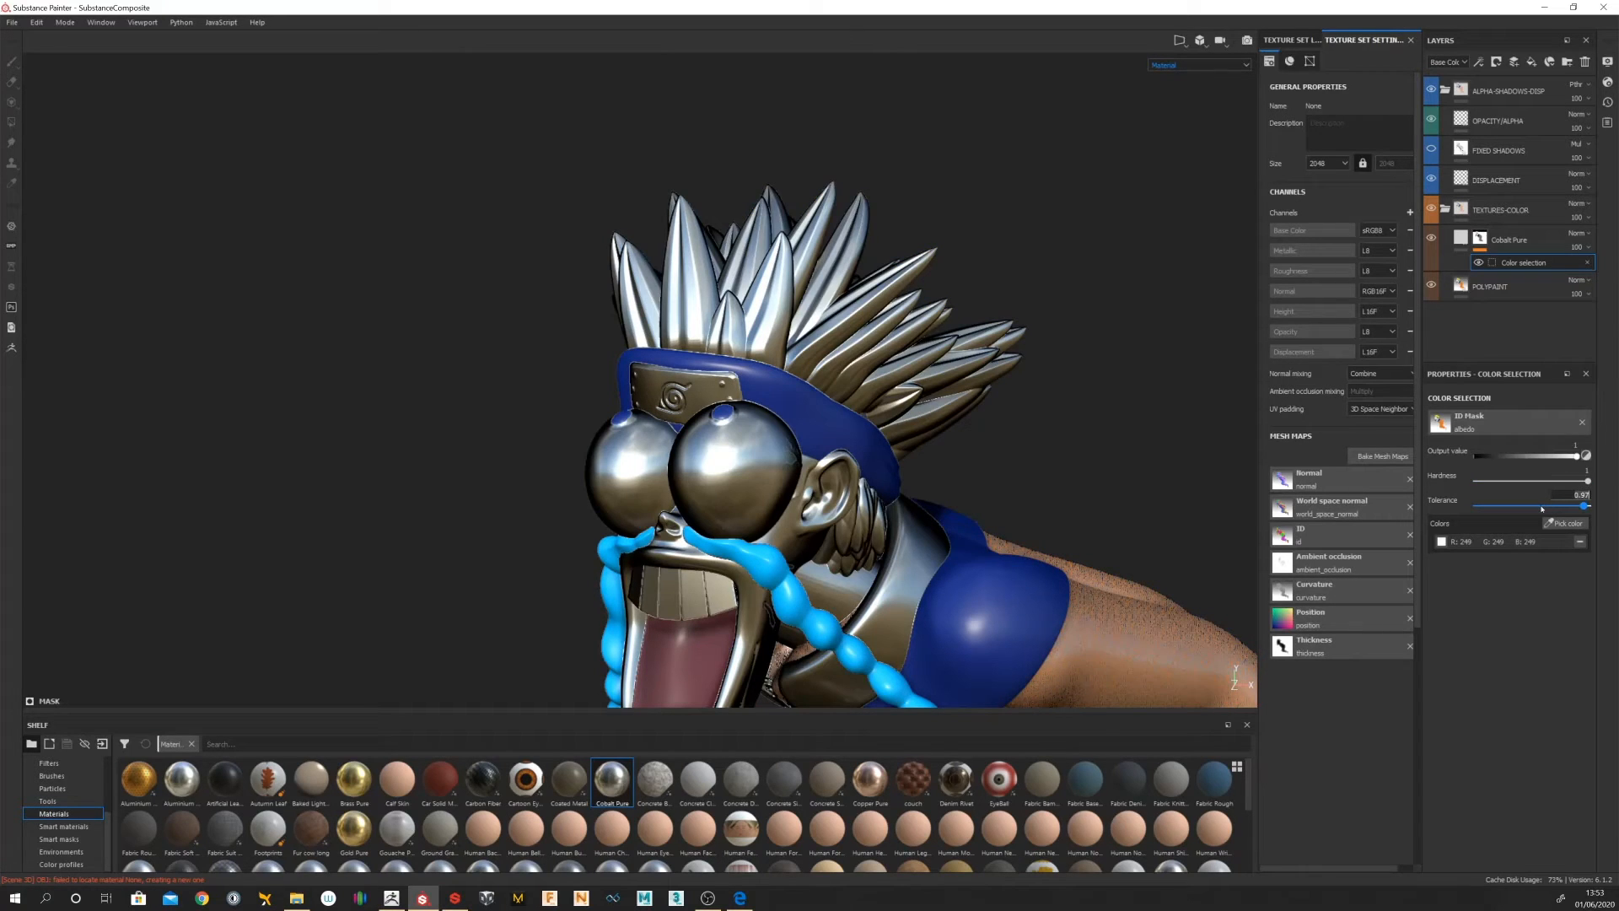
pyautogui.write('0.005')
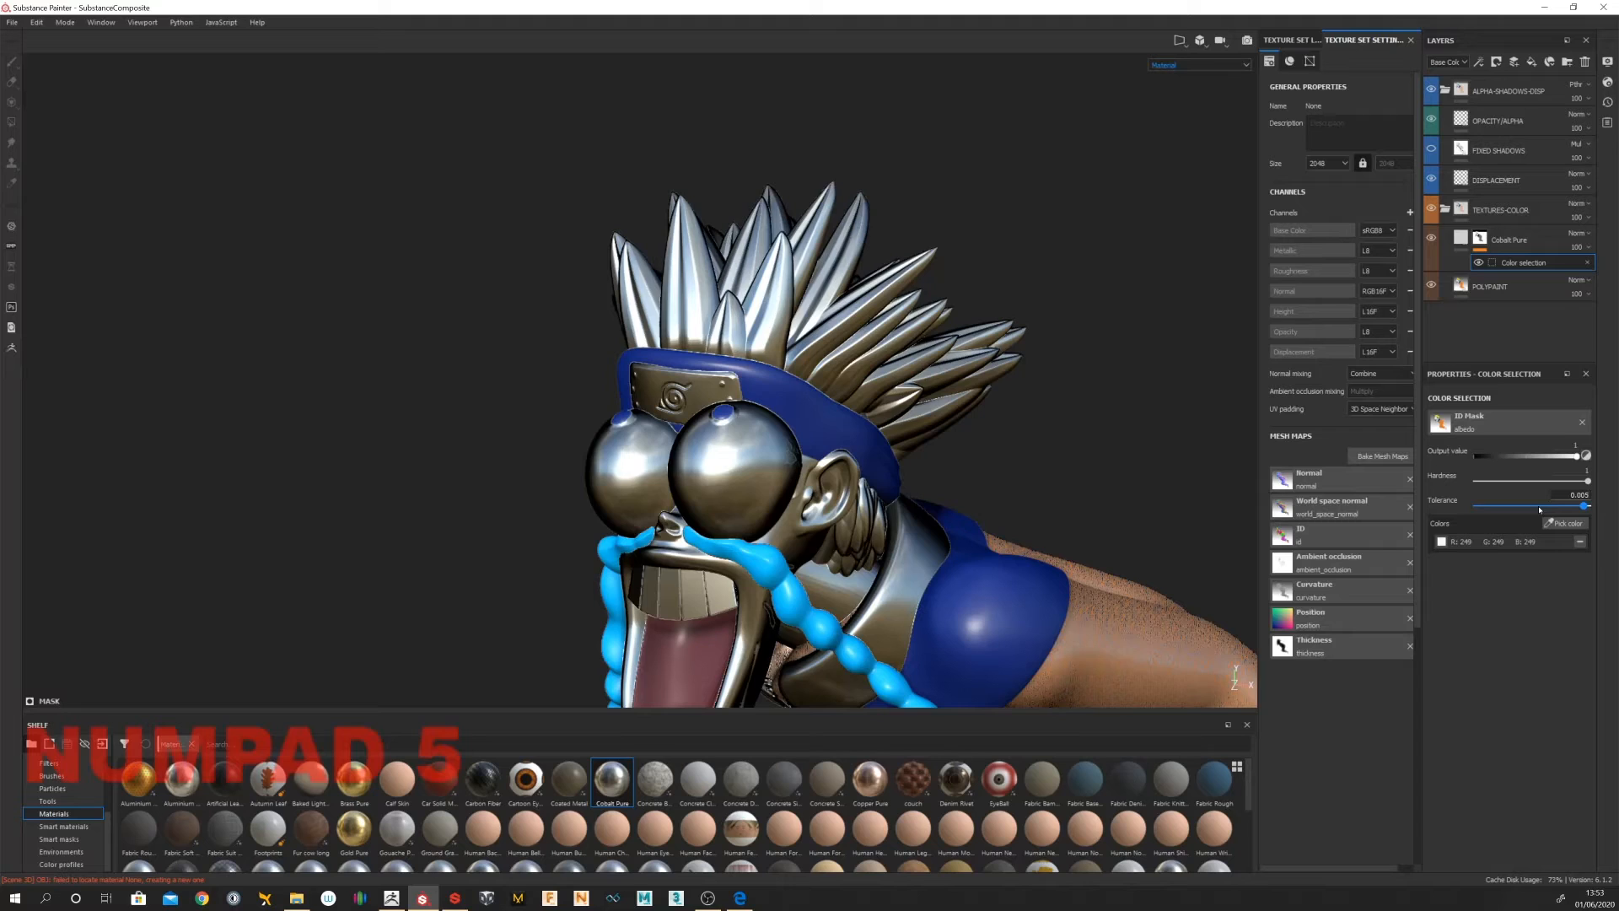
pyautogui.press('Return')
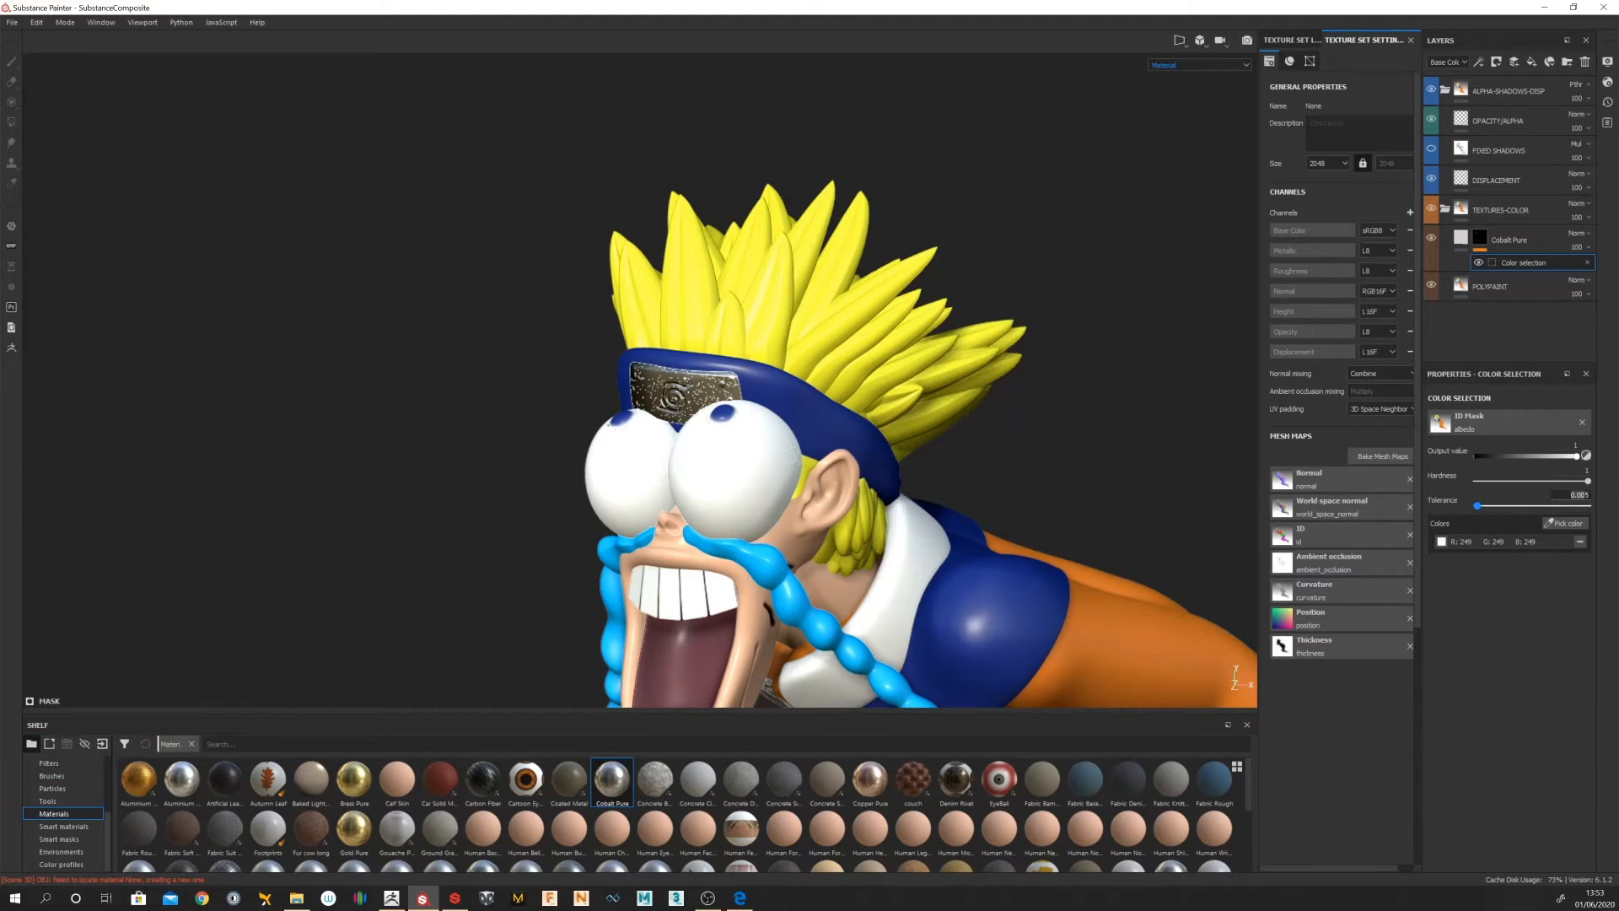
pyautogui.press('BackSpace')
pyautogui.write('9')
pyautogui.press('Return')
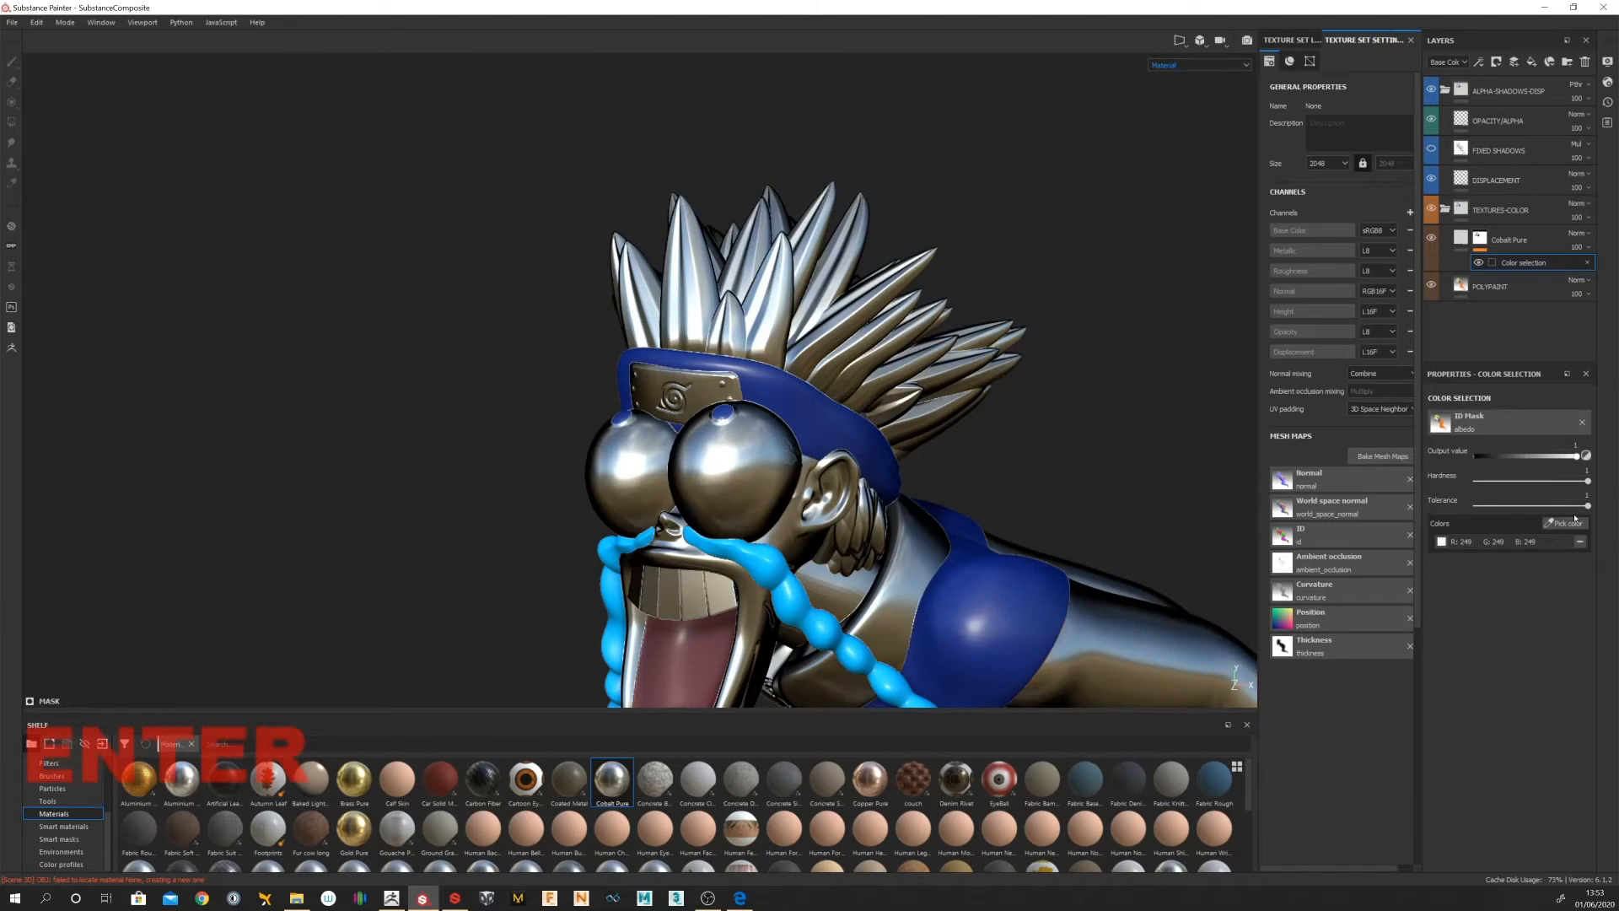
pyautogui.moveTo(1588, 505); pyautogui.dragTo(1557, 505)
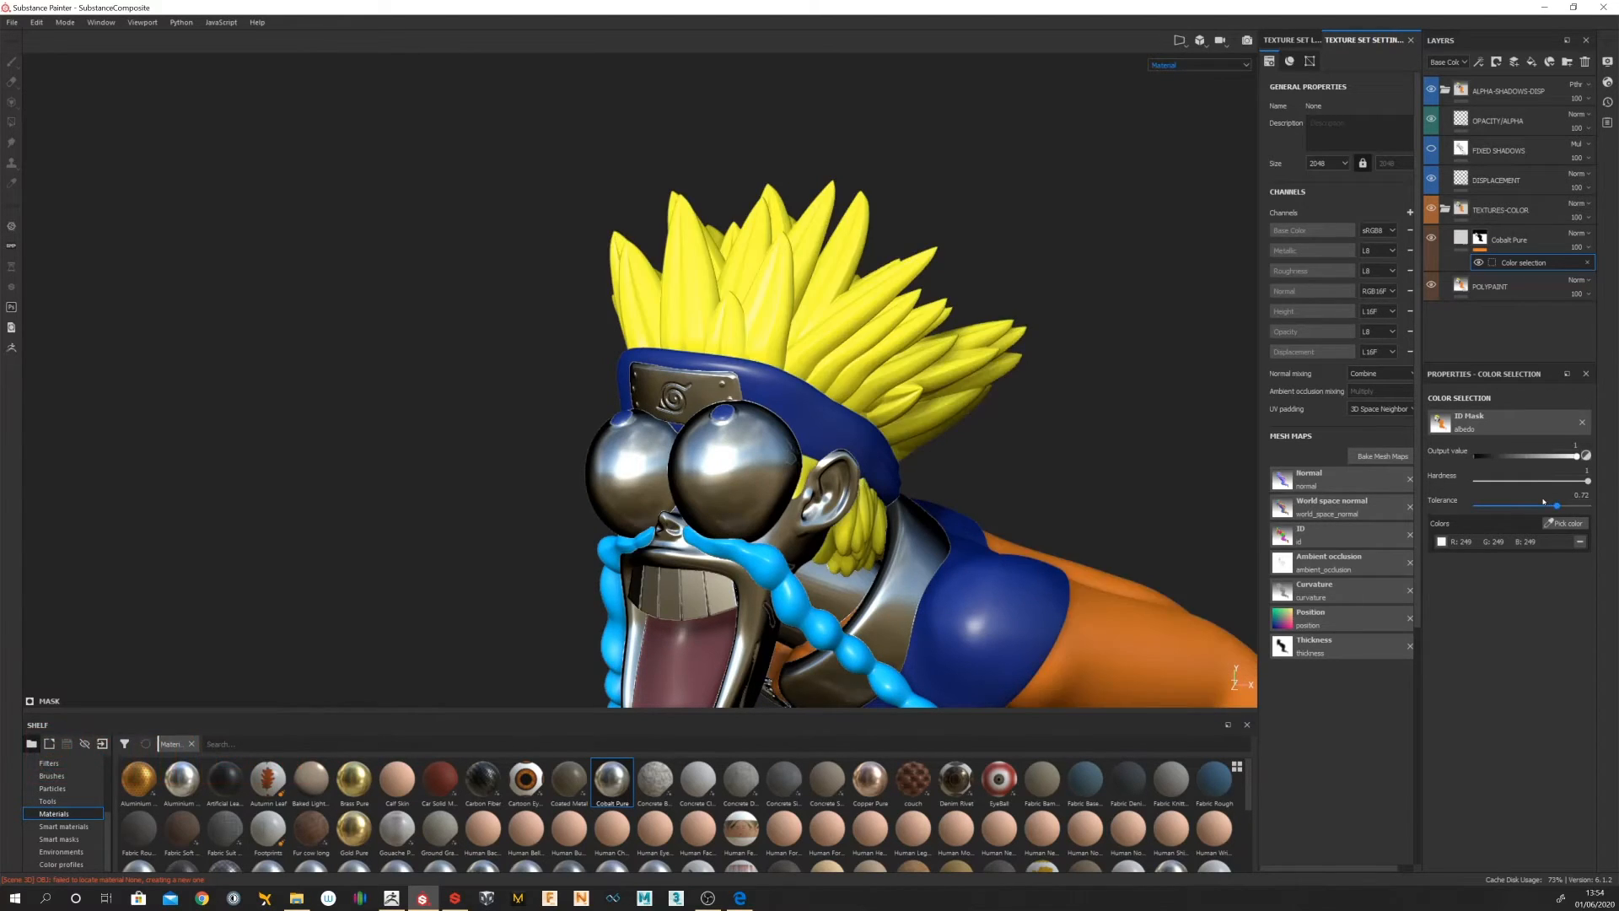
# Step: Set the color selection's tolerance to 0.09, refine it to 0.009, and inspect the headband plate from far and near
pyautogui.press('KP_0')
pyautogui.press('BackSpace')
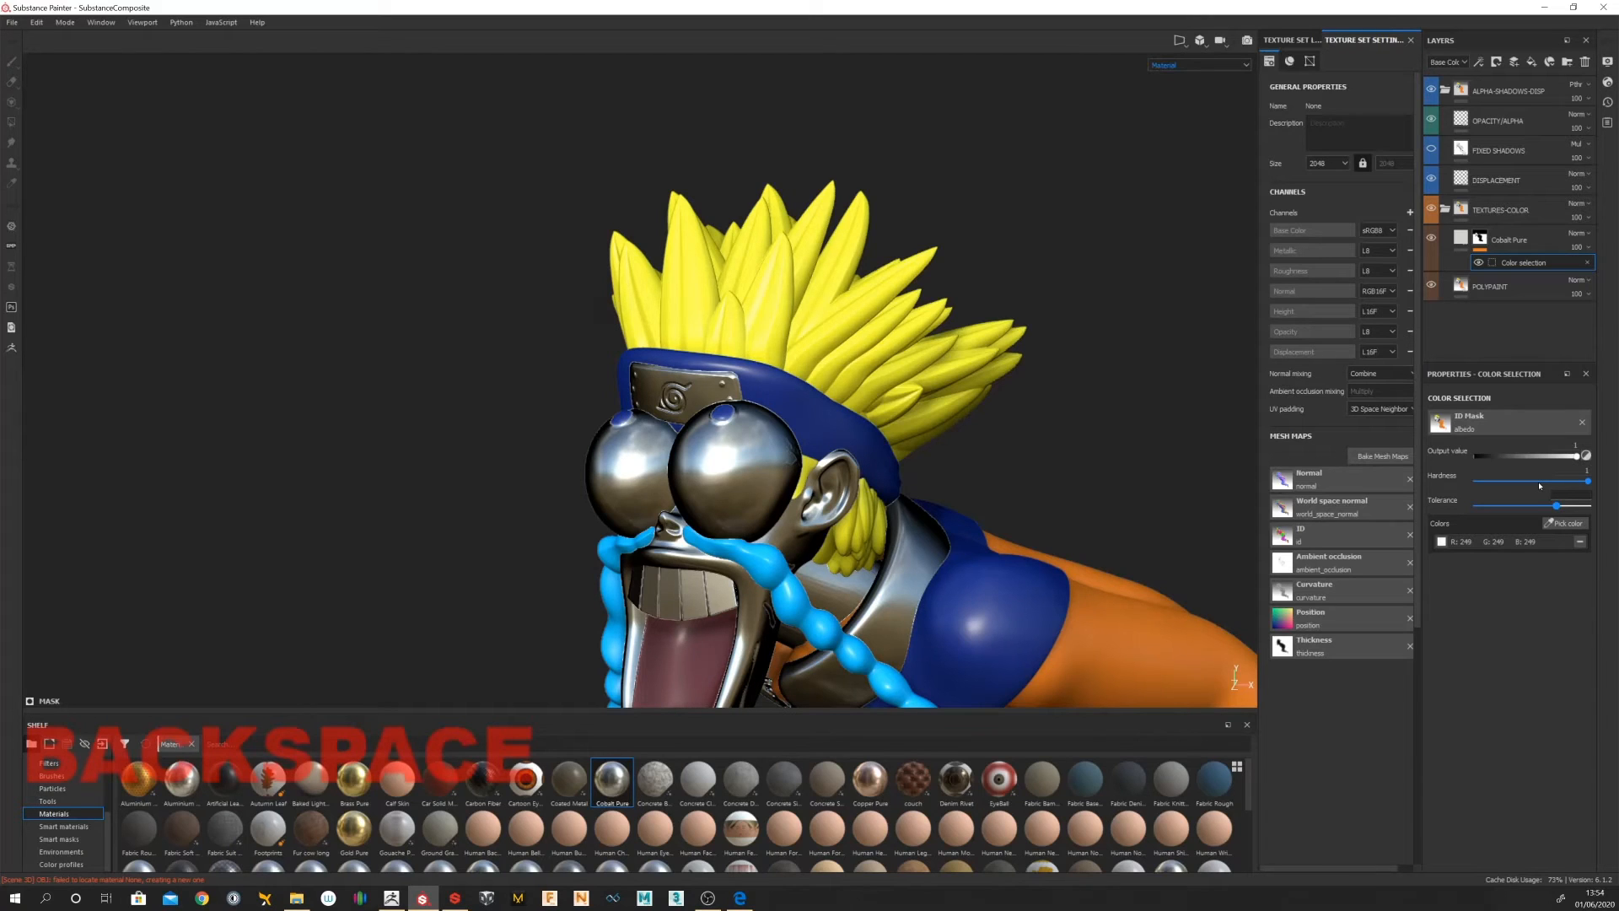
pyautogui.write('0.0')
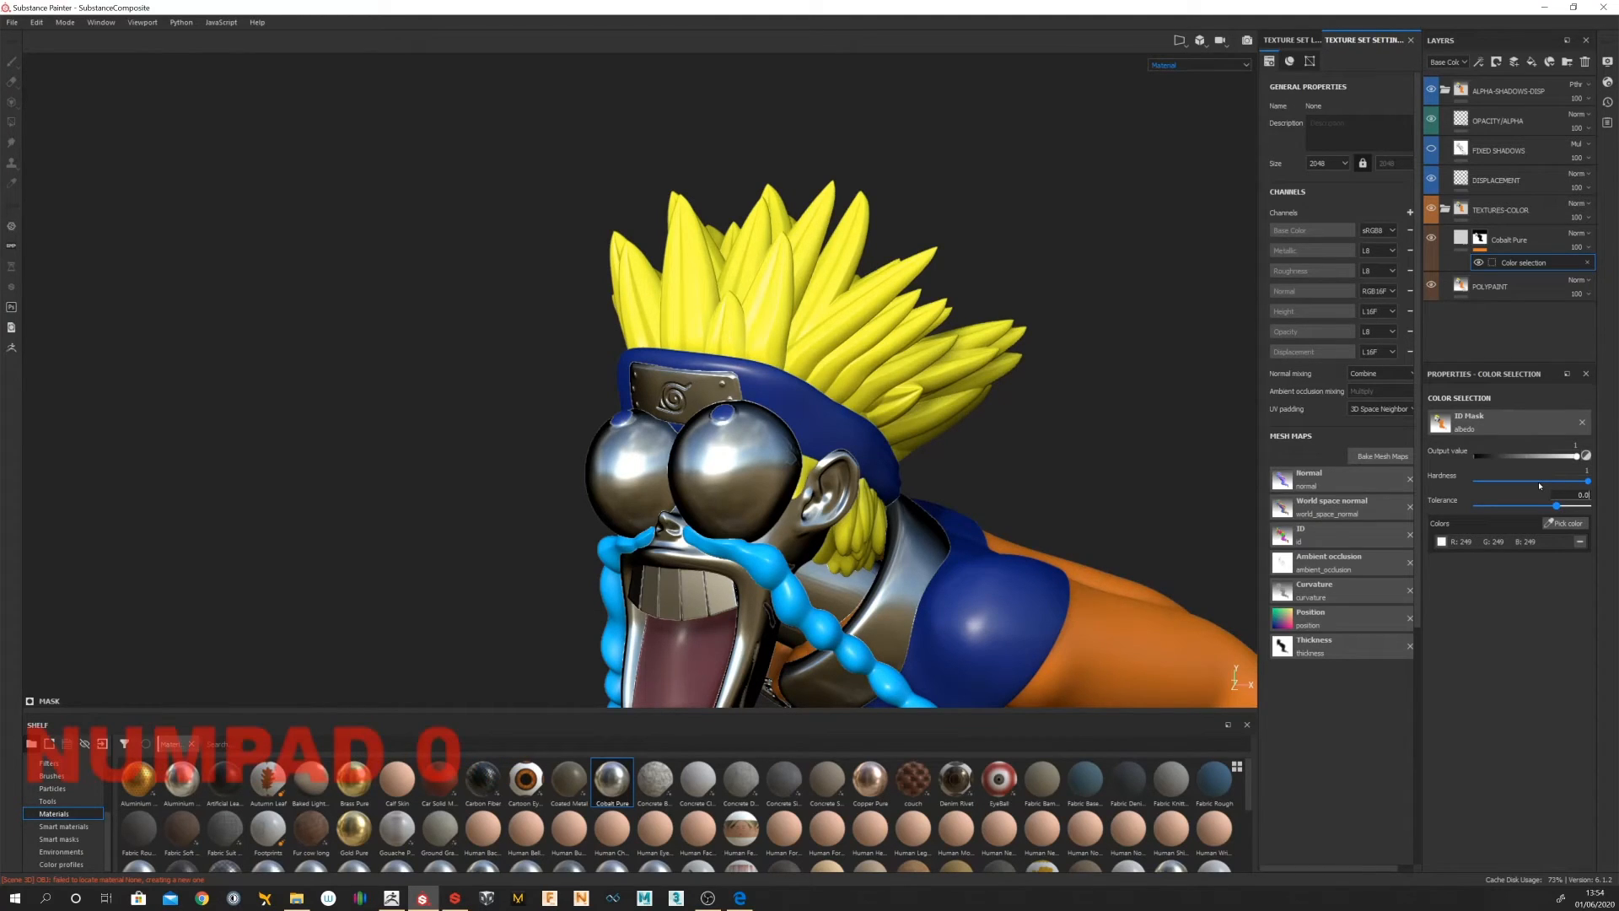
pyautogui.write('9')
pyautogui.press('Return')
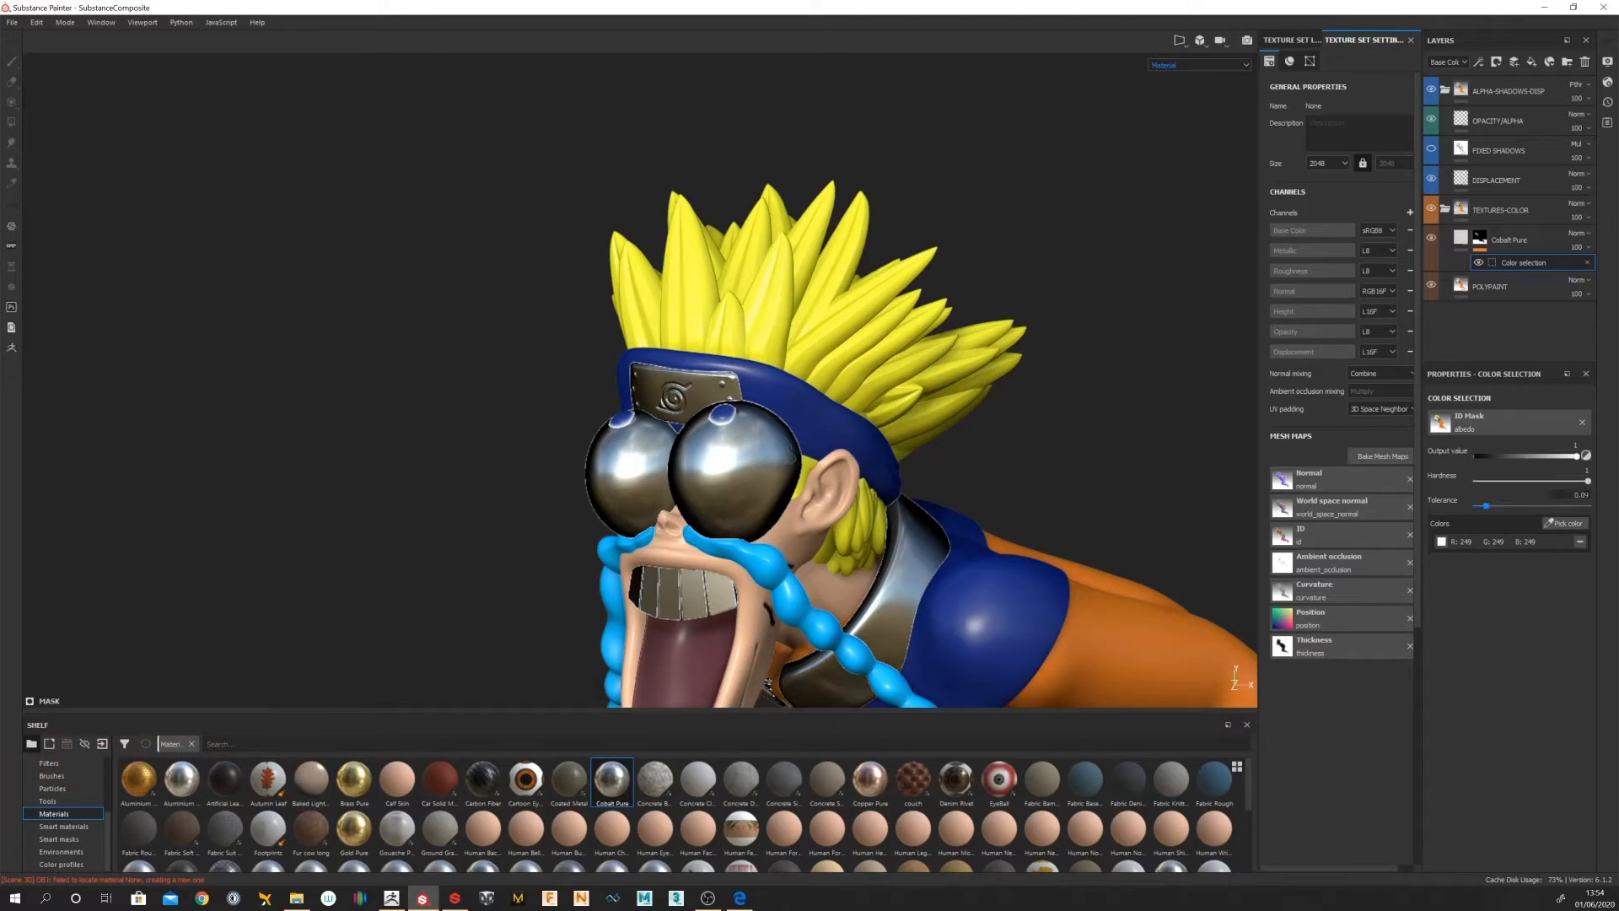
pyautogui.click(1485, 505)
pyautogui.write('0')
pyautogui.press('Return')
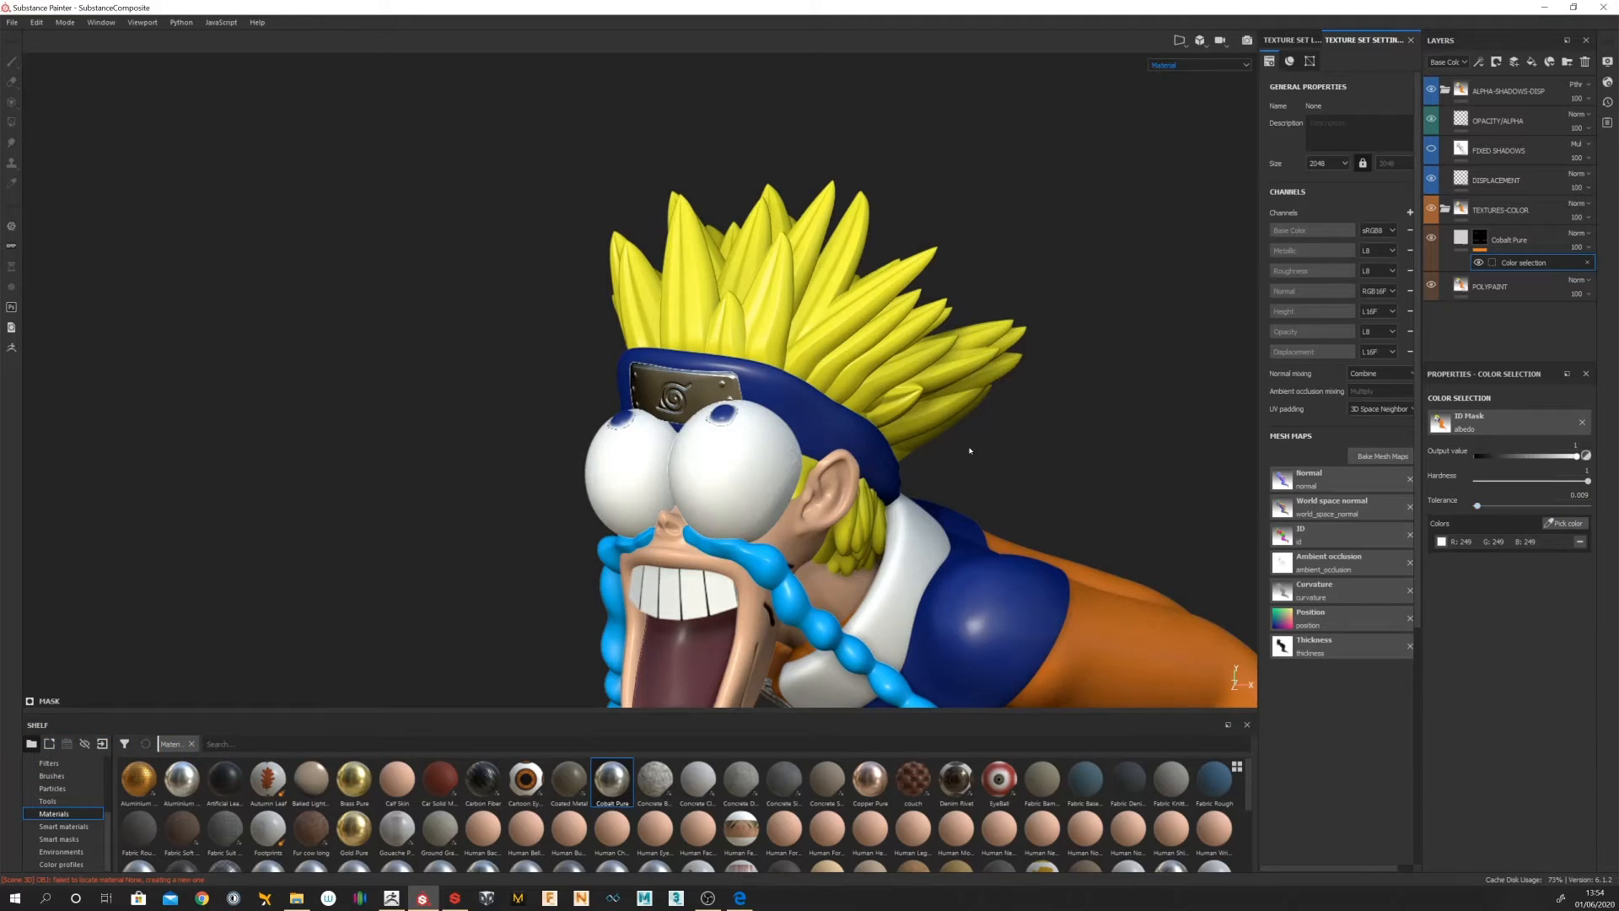
pyautogui.scroll(-5, 1031, 479)
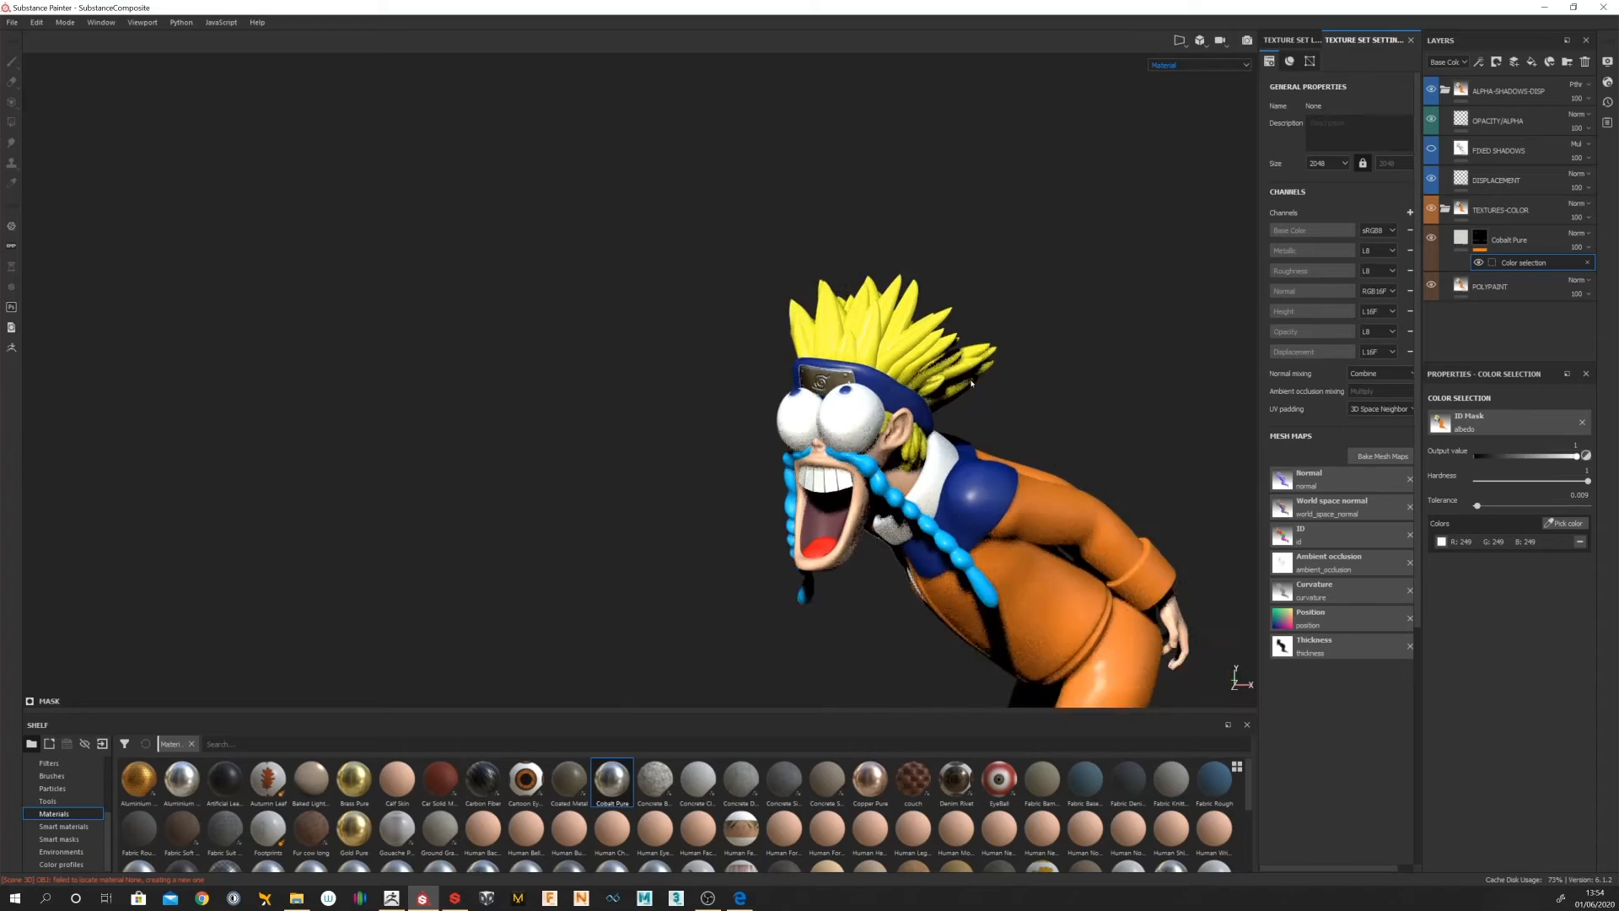
pyautogui.scroll(8, 951, 392)
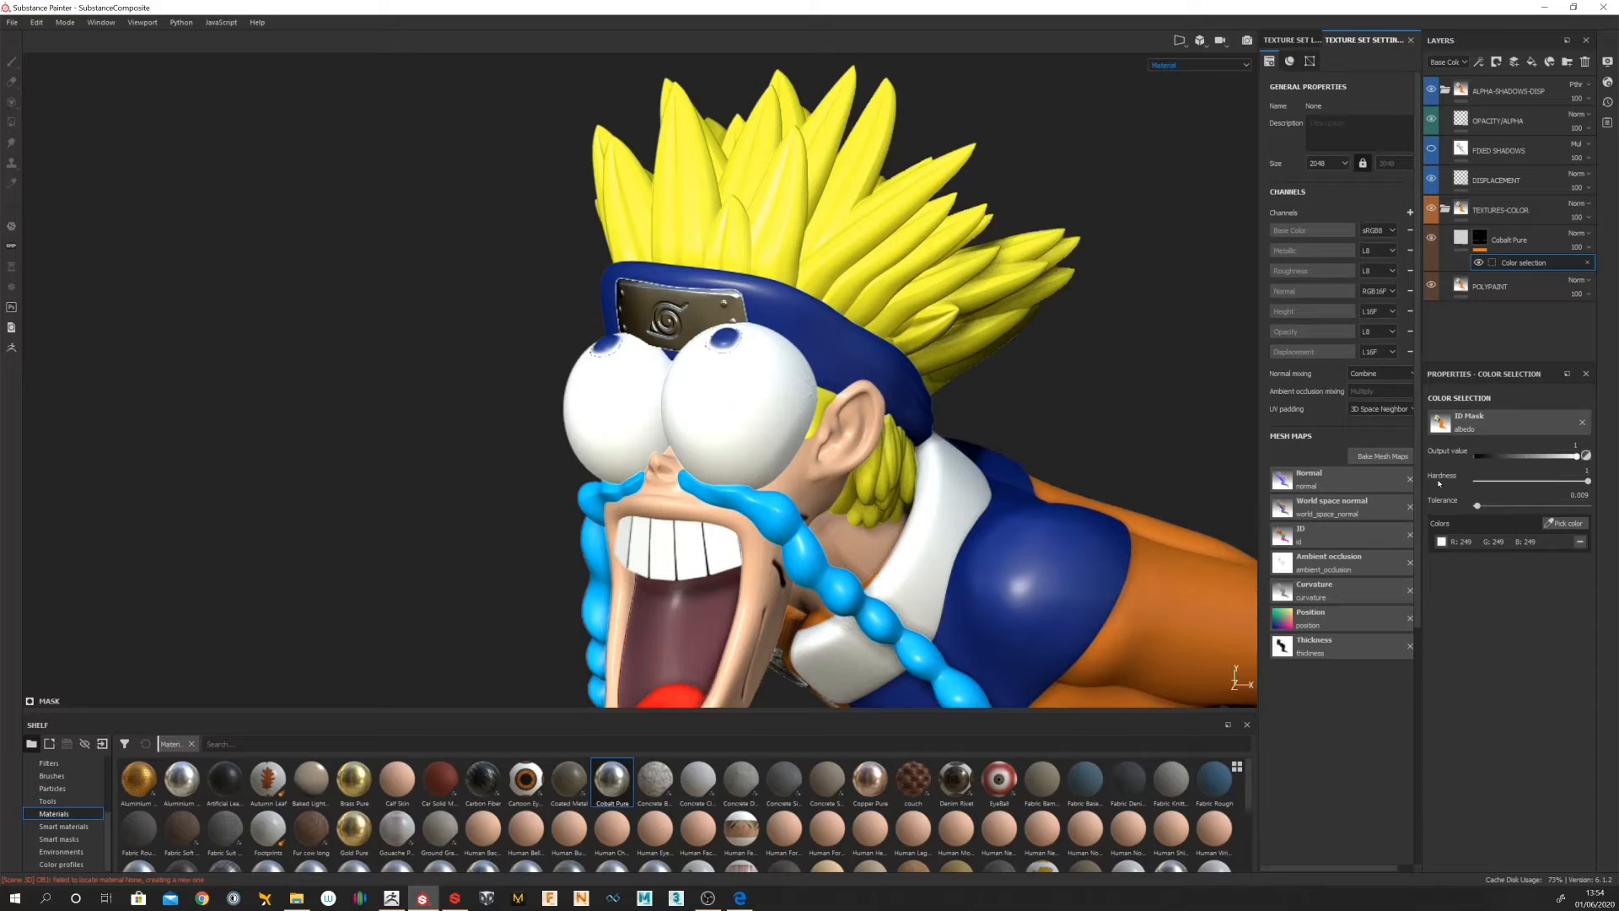
# Step: Lower the output value of the Cobalt Pure layer's color selection slightly below 1 and check the whole character
pyautogui.moveTo(1589, 480); pyautogui.dragTo(1574, 447)
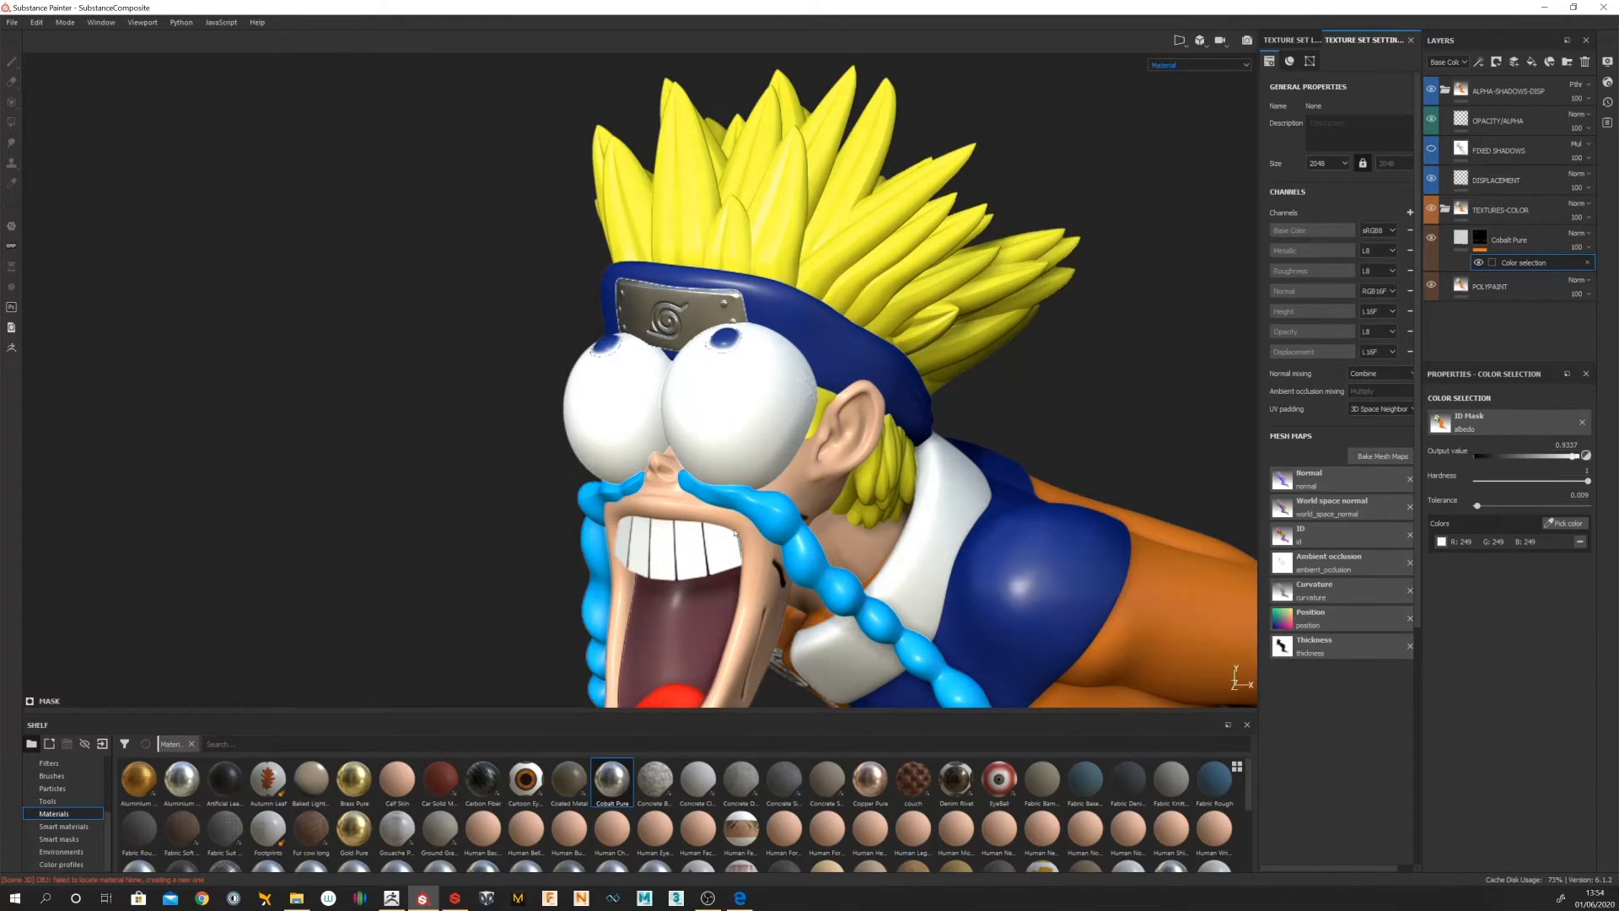
pyautogui.scroll(-5, 893, 447)
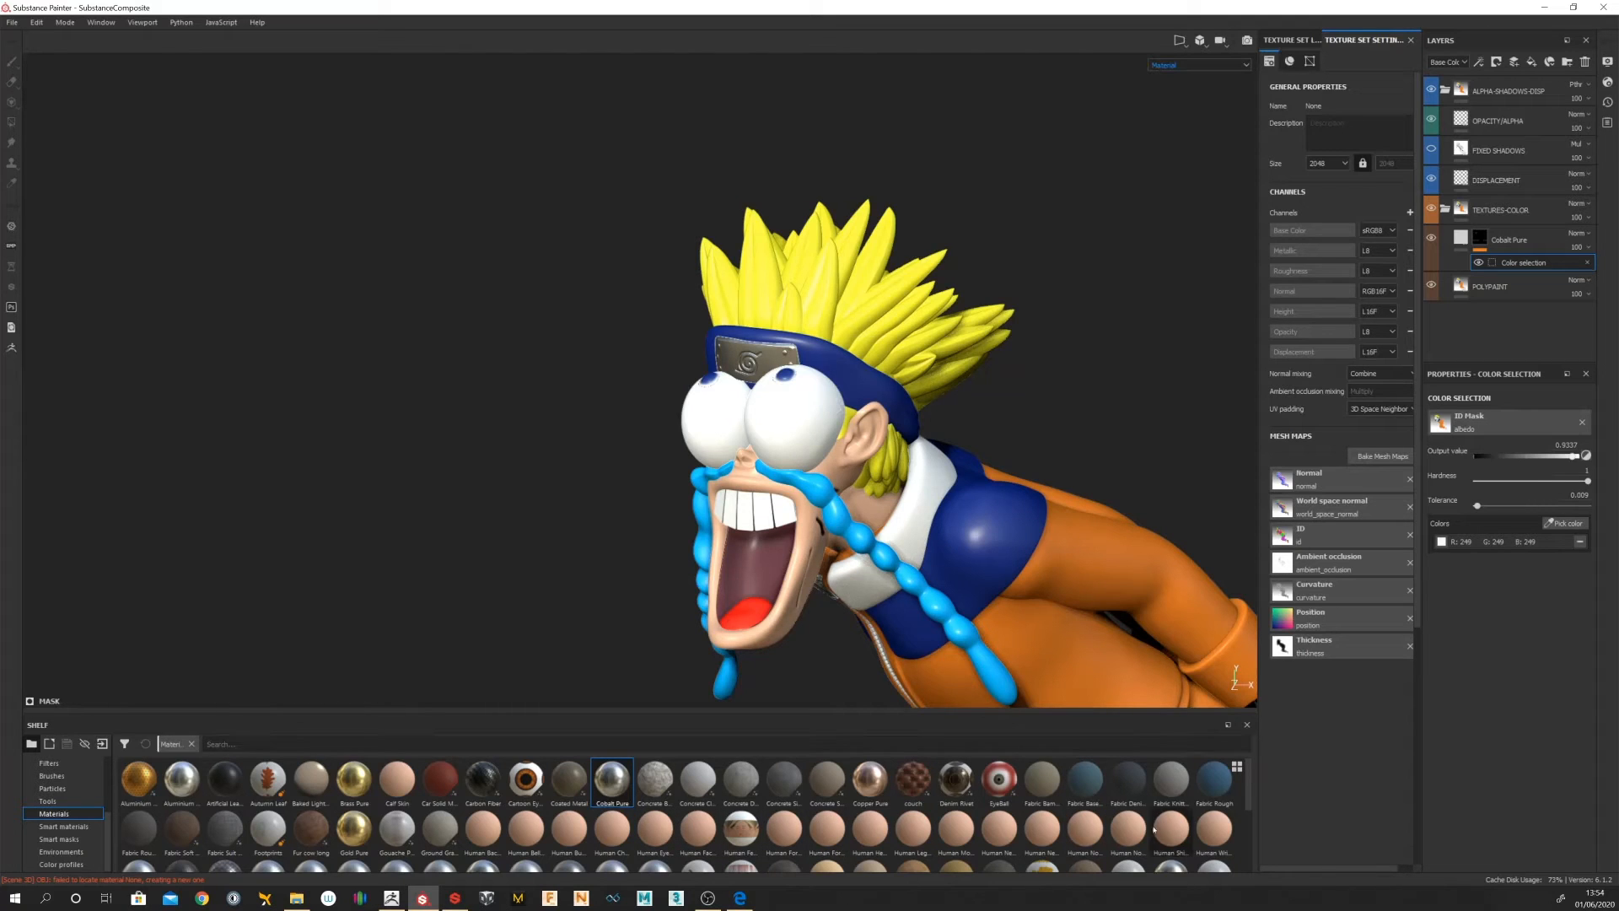
# Step: Show the shelf materials as large thumbnails and add Calf Skin as a new layer above Cobalt Pure
pyautogui.click(1237, 767)
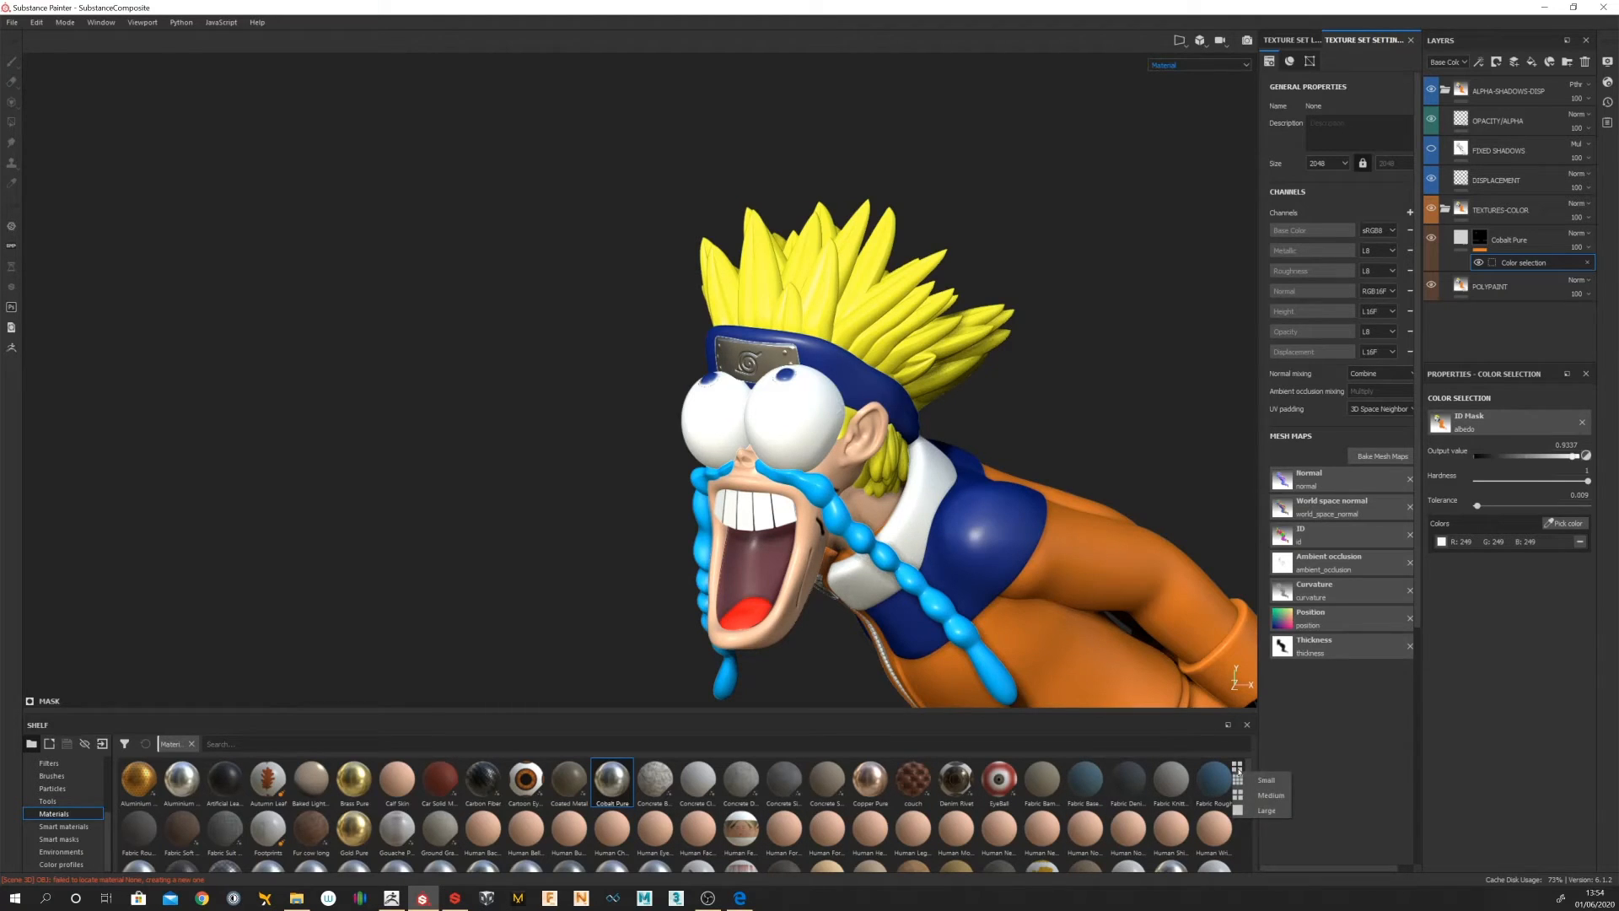
pyautogui.click(1265, 810)
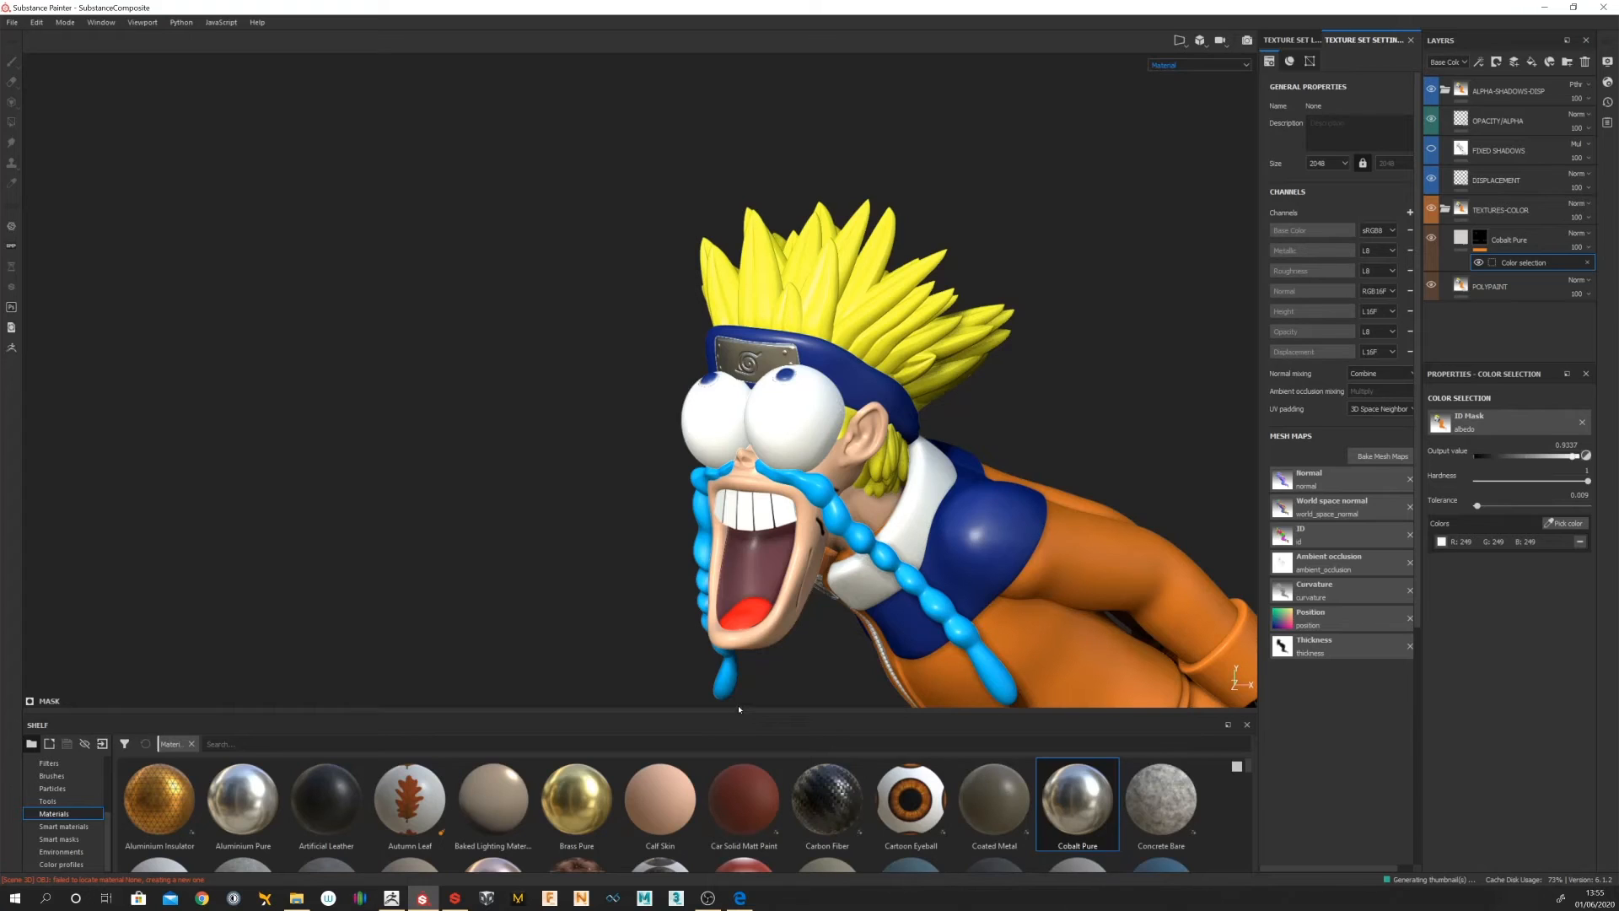
pyautogui.click(674, 809)
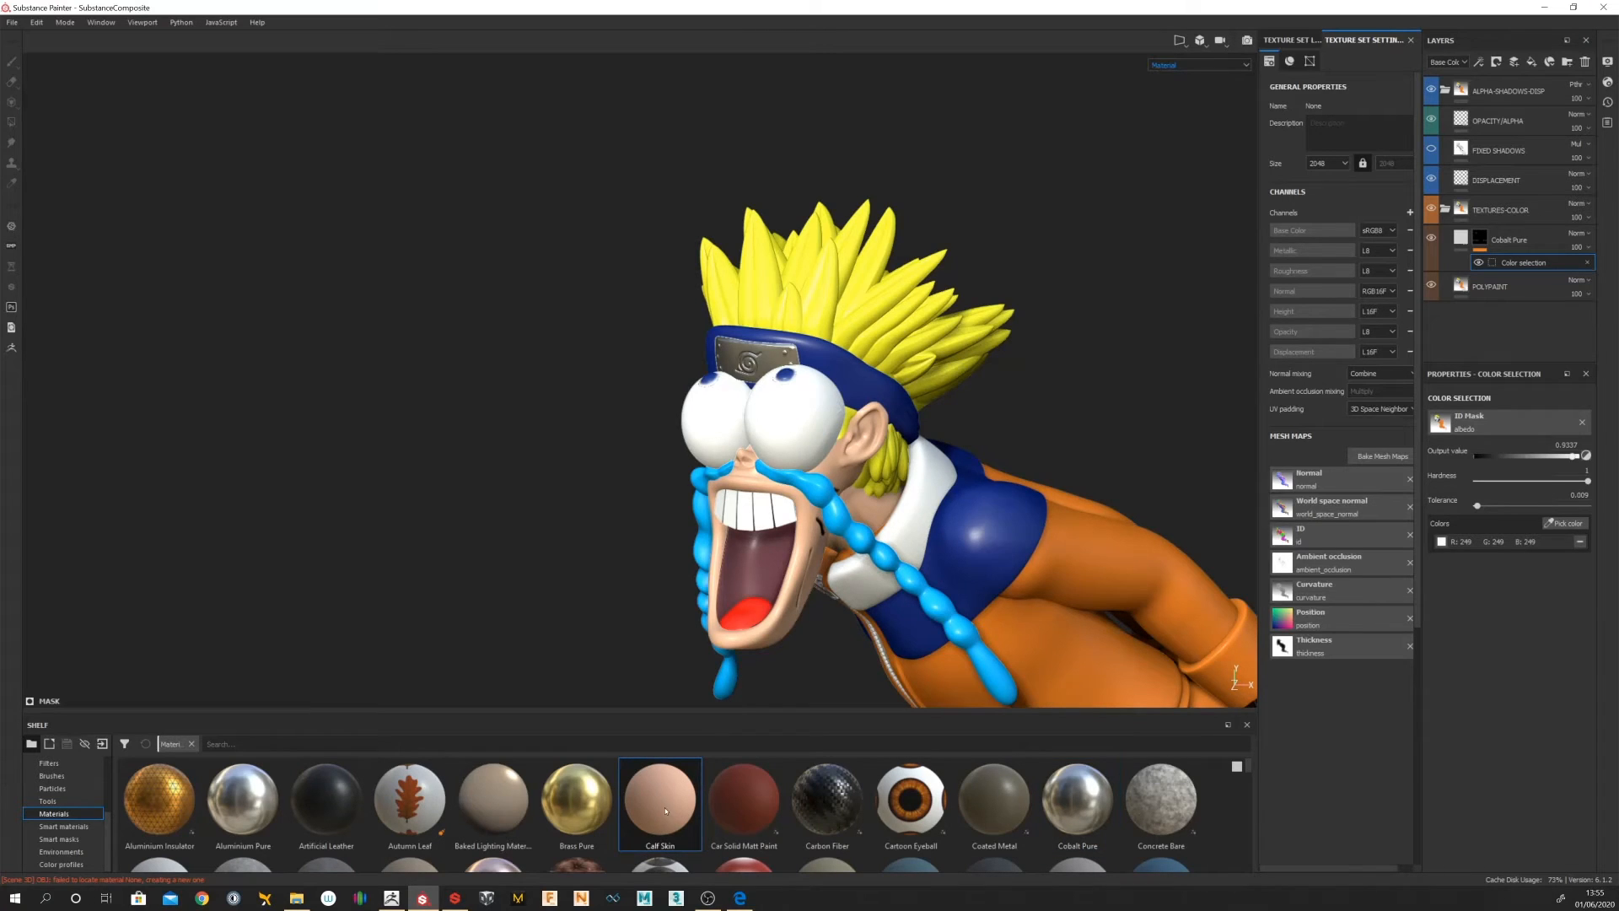
pyautogui.moveTo(663, 811)
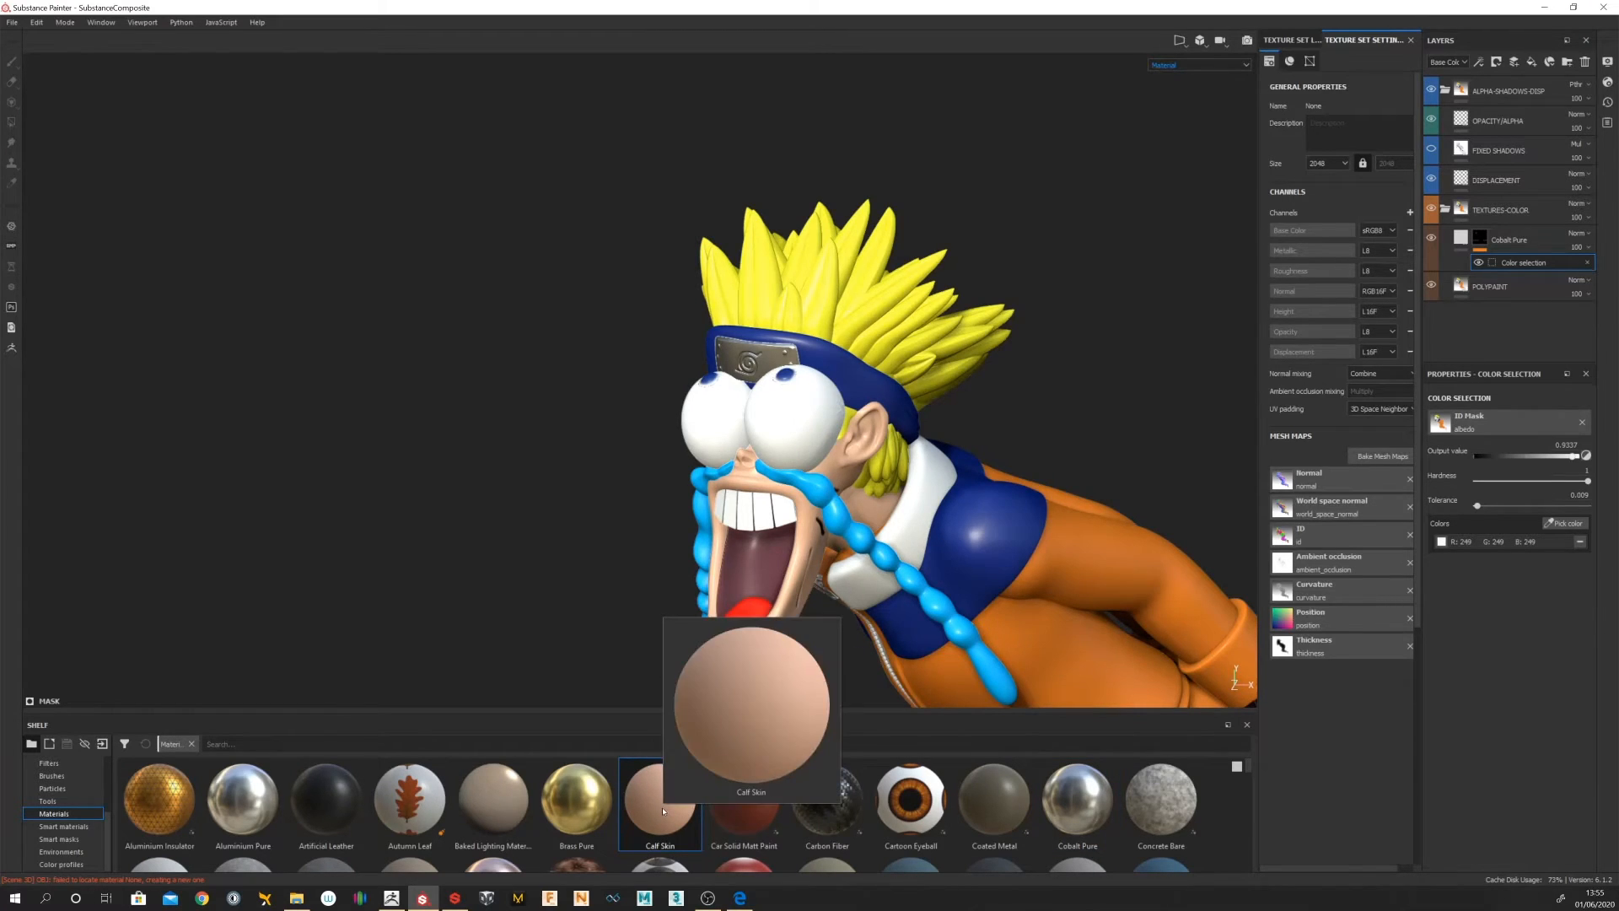
pyautogui.moveTo(663, 811); pyautogui.dragTo(1479, 234)
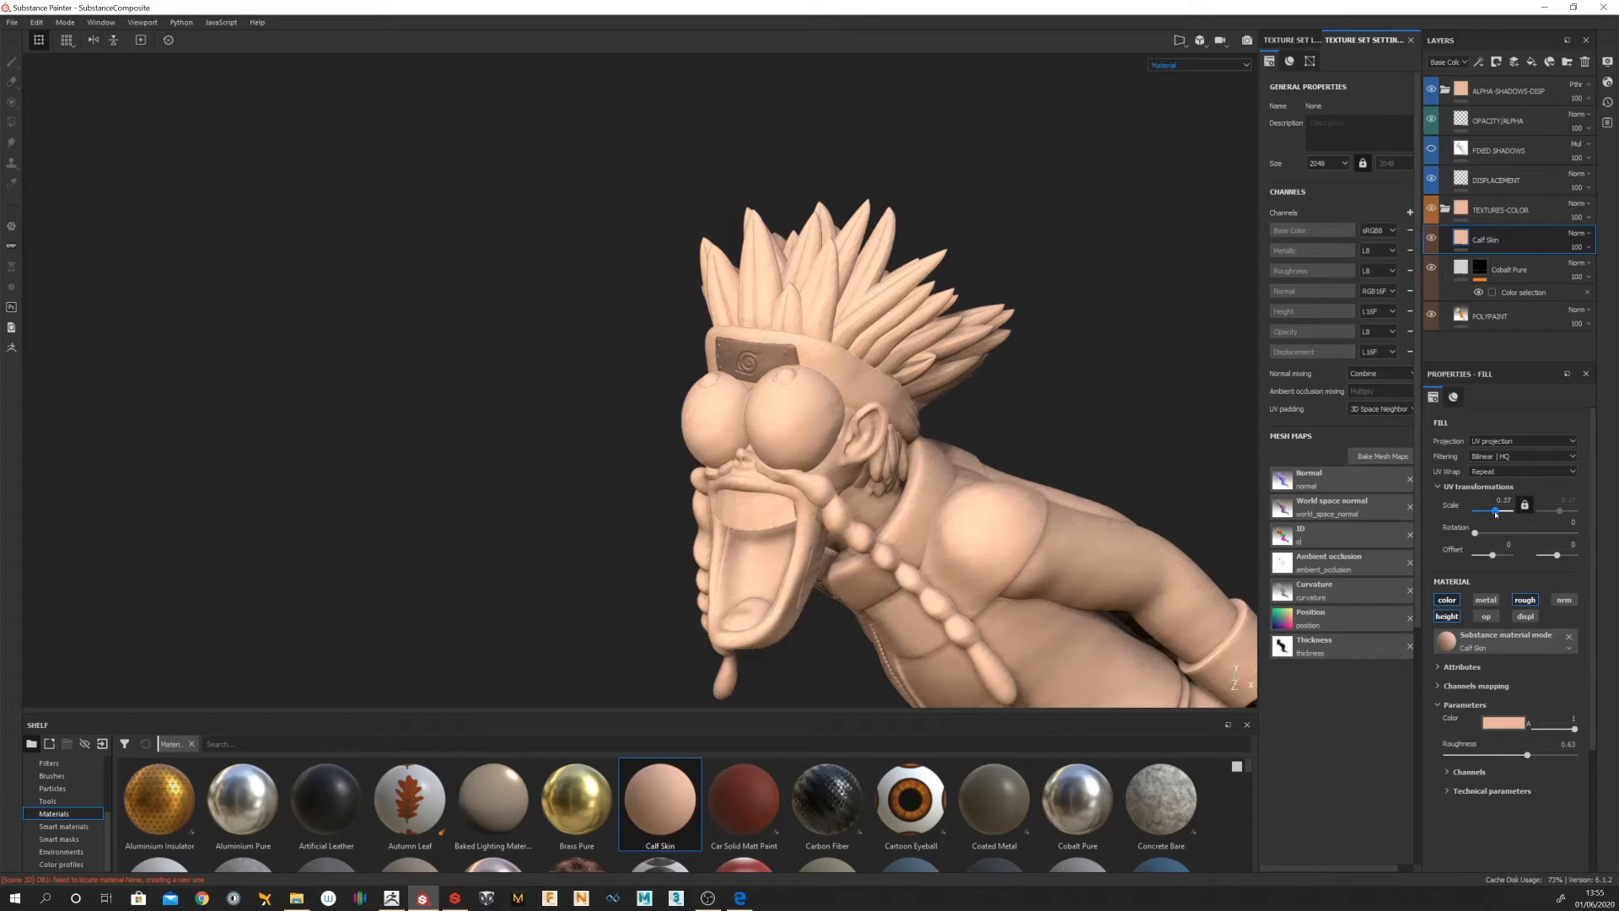
# Step: Adjust the Calf Skin fill's UV scale, set its rotation to 53.08, its offset to -0.63 and its roughness to 0.6
pyautogui.moveTo(1494, 511); pyautogui.dragTo(1481, 555)
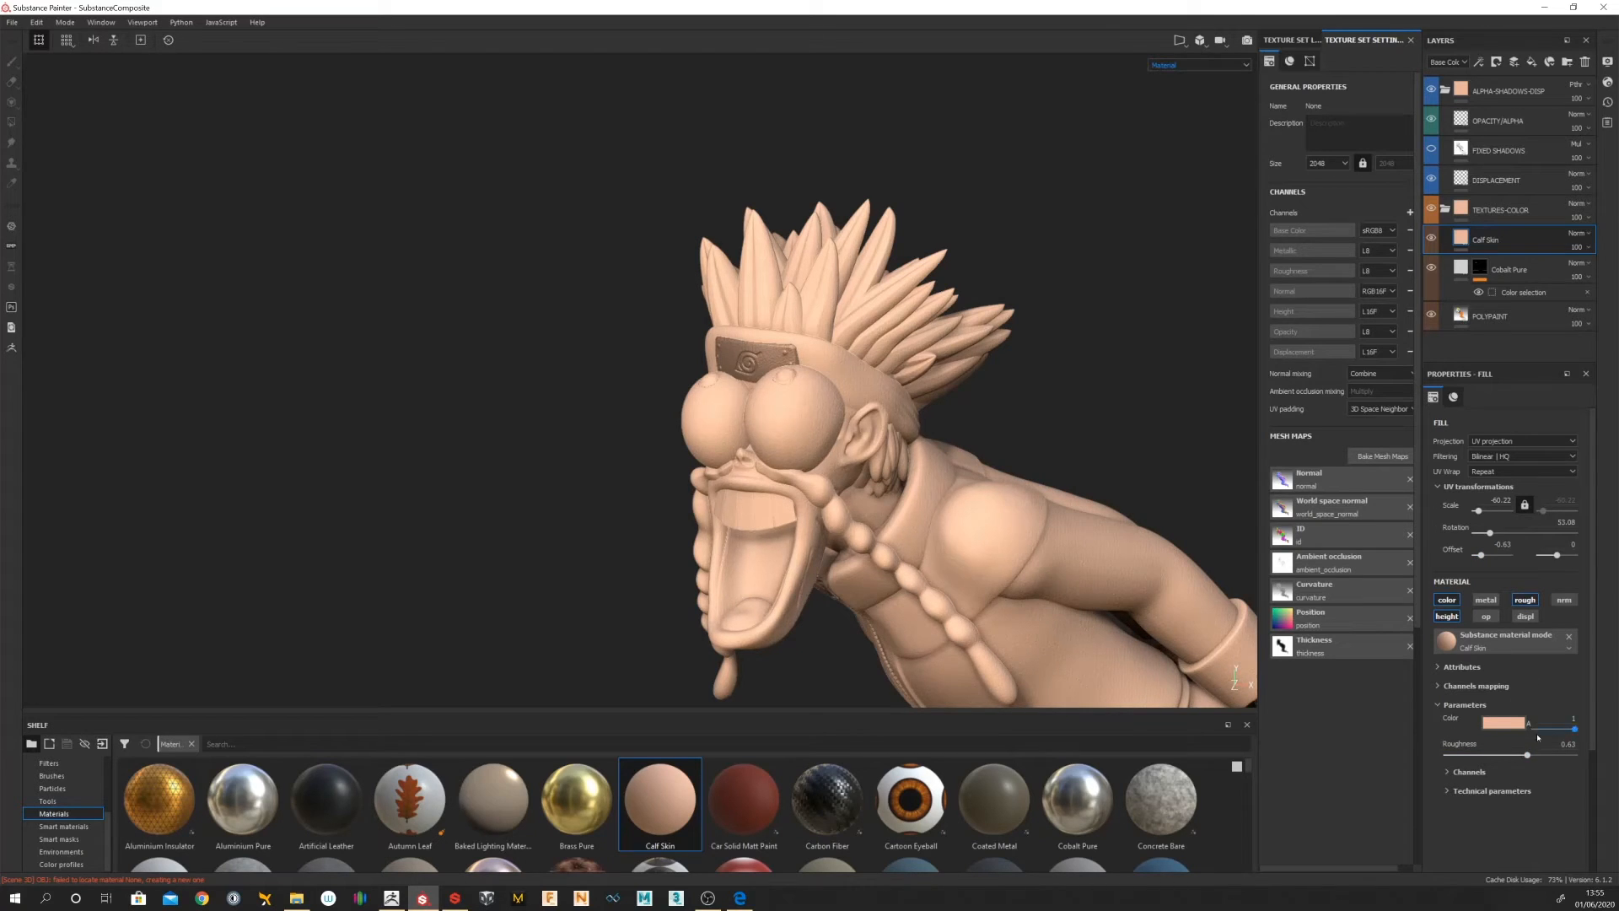
pyautogui.moveTo(1574, 730)
pyautogui.mouseDown()
pyautogui.moveTo(1526, 757)
pyautogui.moveTo(1447, 757)
pyautogui.moveTo(1517, 752)
pyautogui.moveTo(1449, 739)
pyautogui.moveTo(1468, 734)
pyautogui.moveTo(1560, 735)
pyautogui.moveTo(1497, 732)
pyautogui.moveTo(1523, 737)
pyautogui.mouseUp()
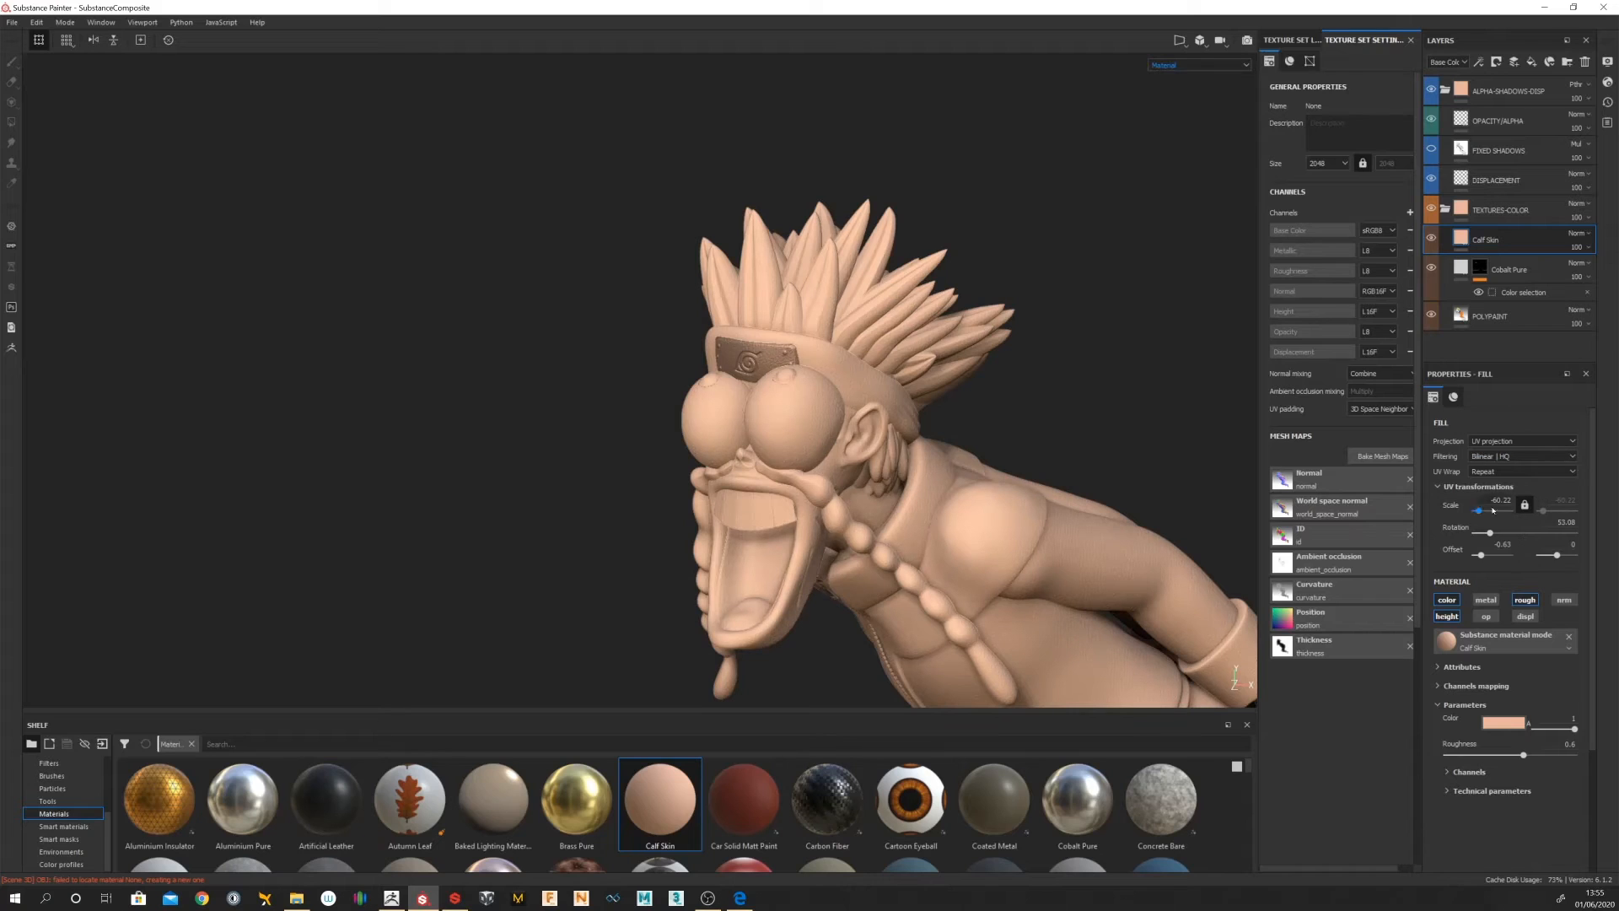
pyautogui.click(1523, 441)
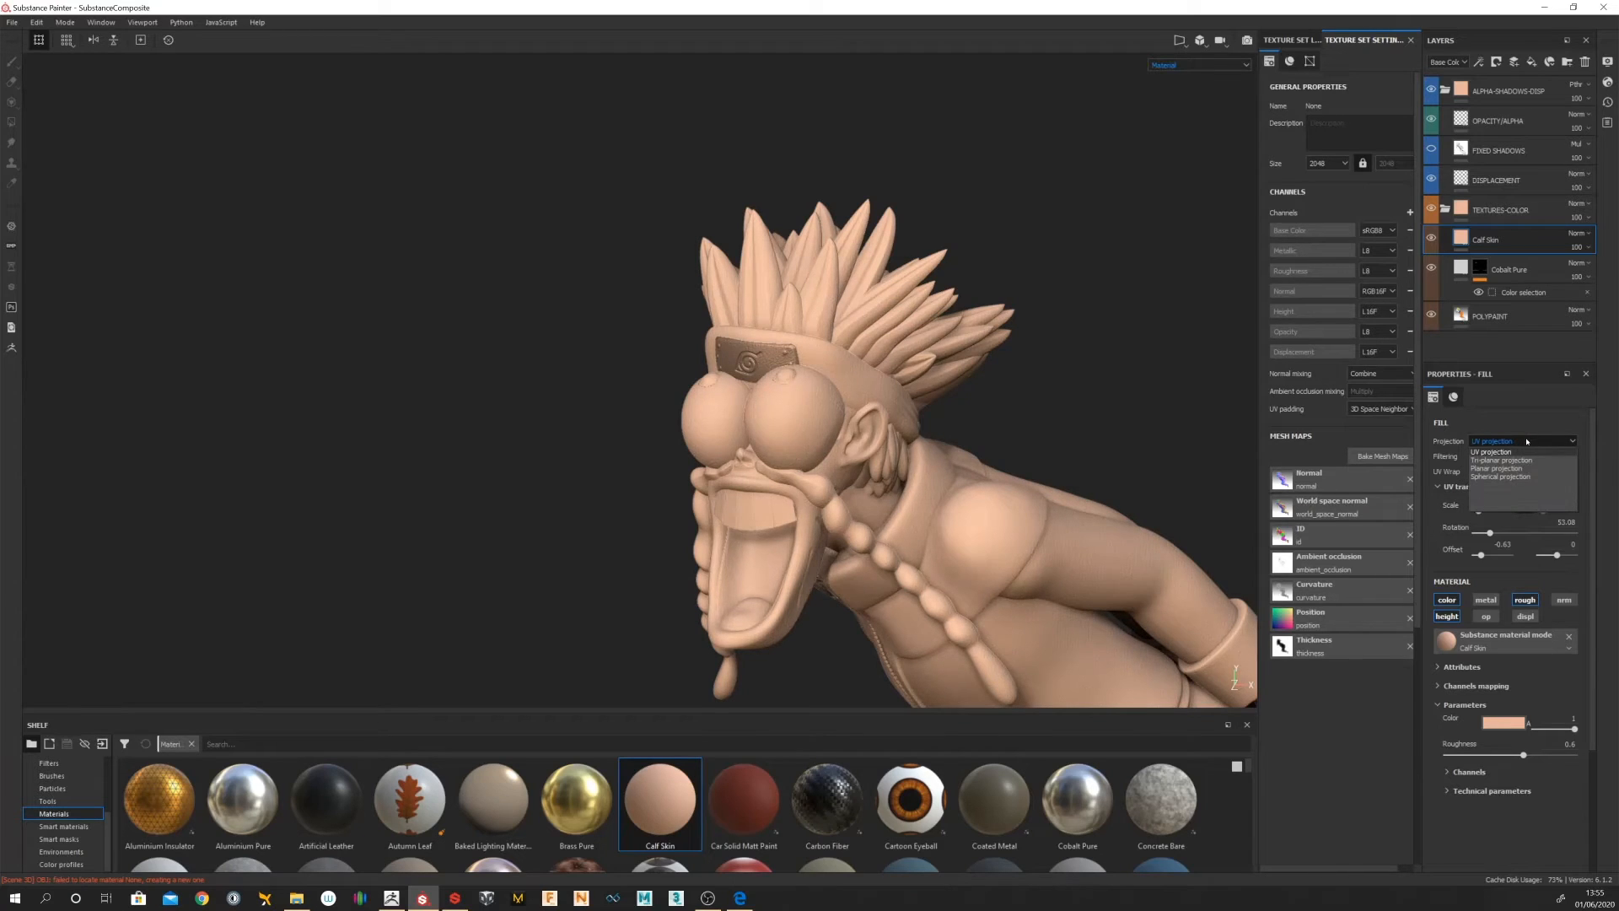
pyautogui.click(1539, 408)
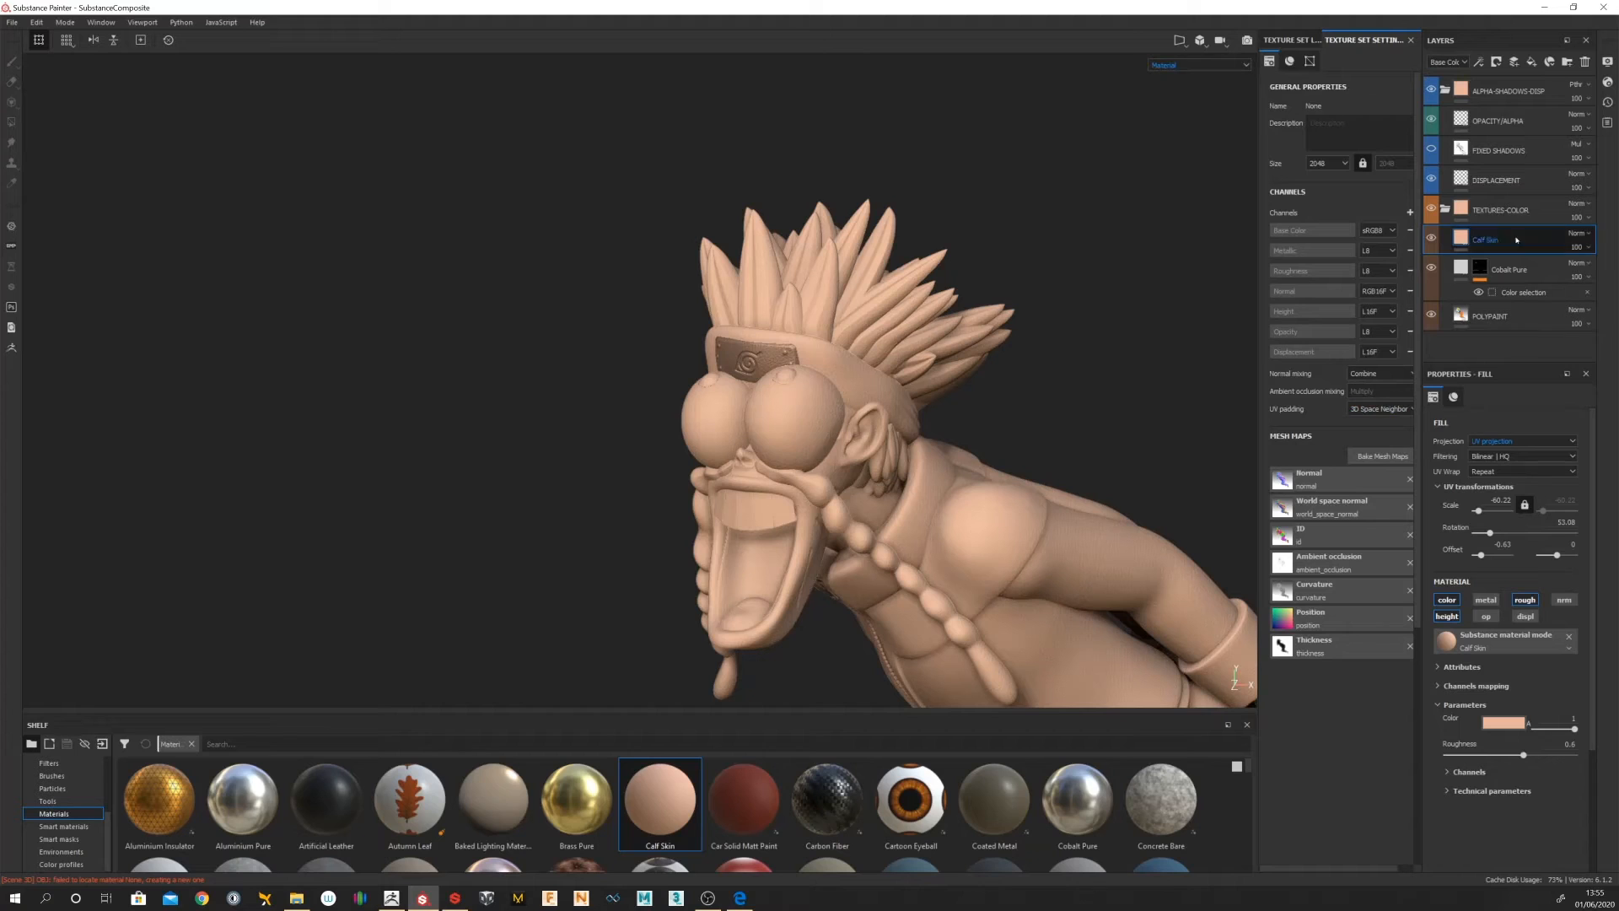
# Step: Mask the Calf Skin layer with a color selection that uses the albedo map and pick the skin color near the ear
pyautogui.click(1495, 62)
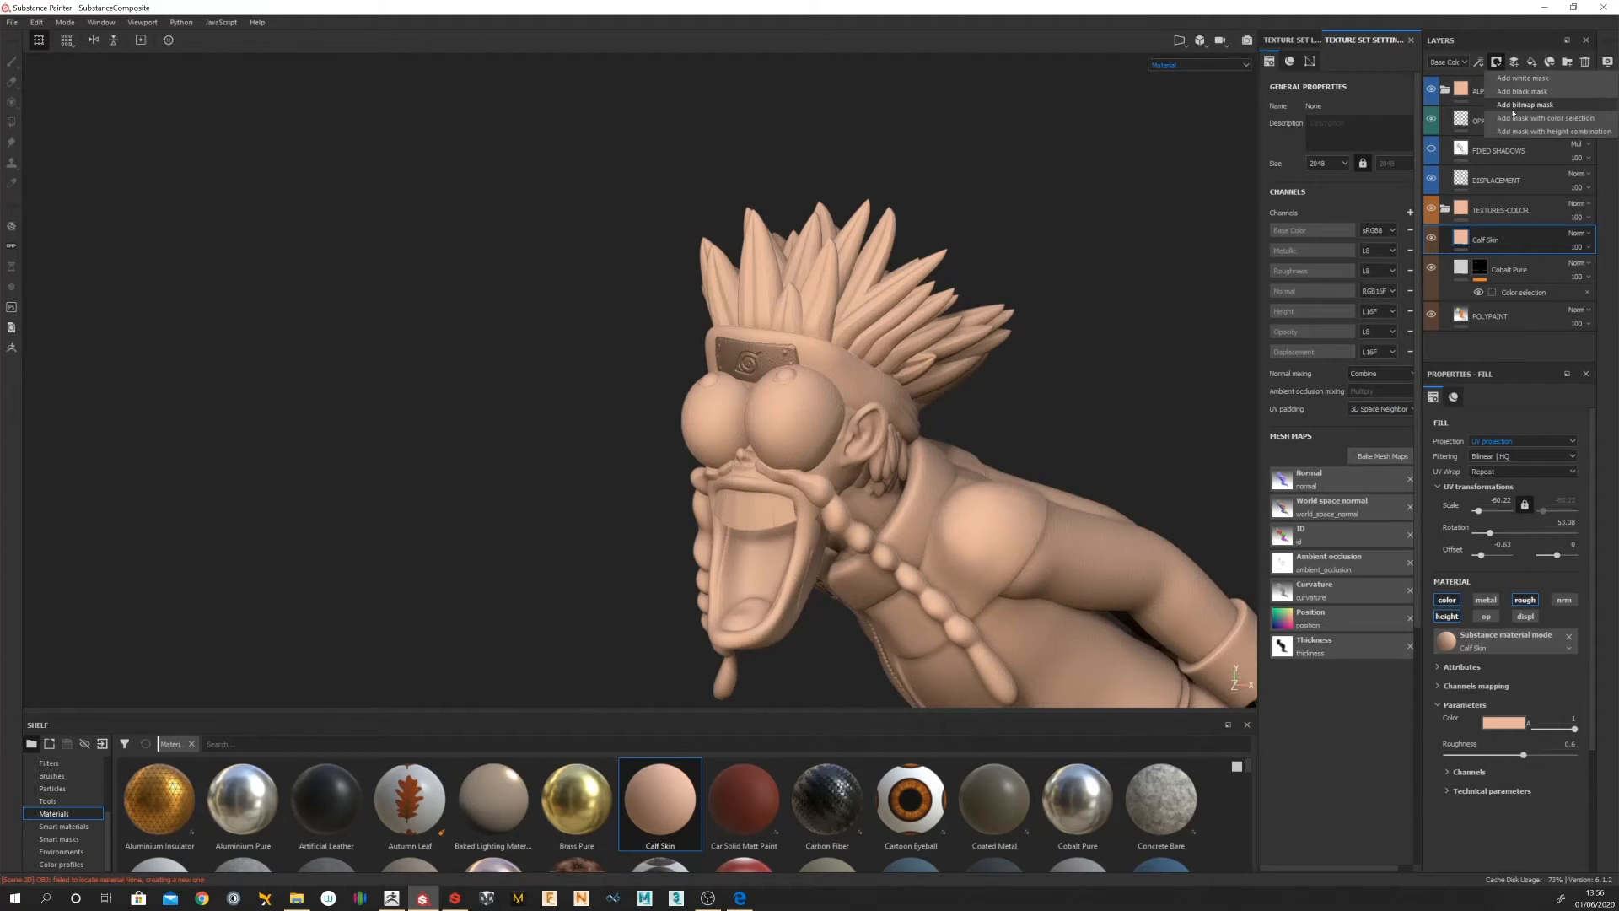
pyautogui.click(1542, 118)
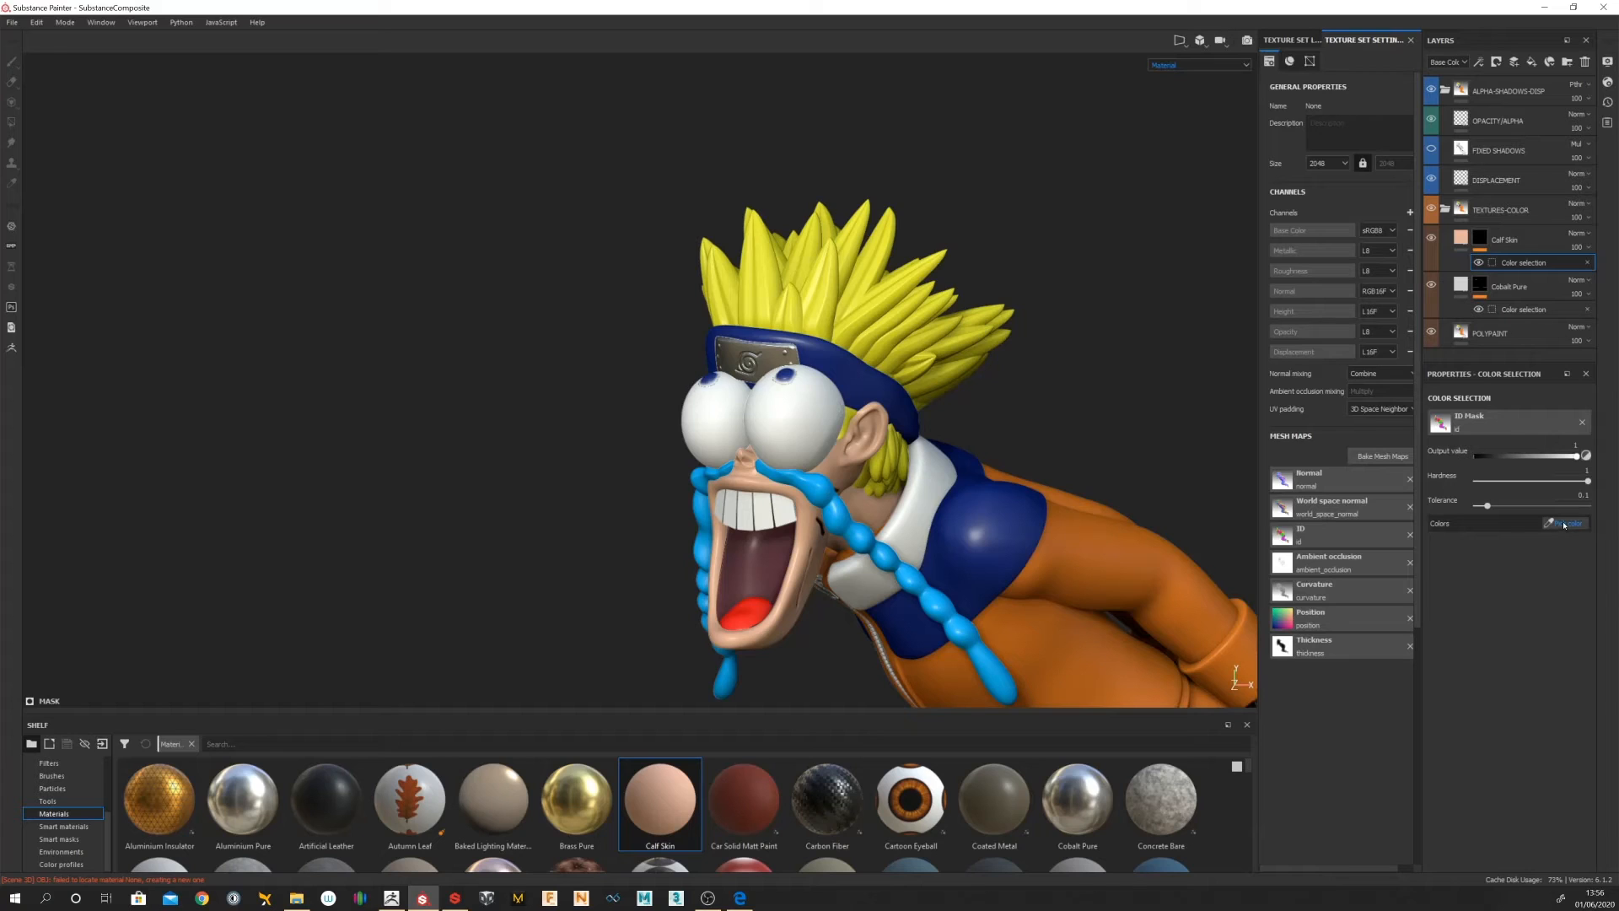
pyautogui.click(1535, 418)
pyautogui.click(1459, 458)
pyautogui.click(1562, 525)
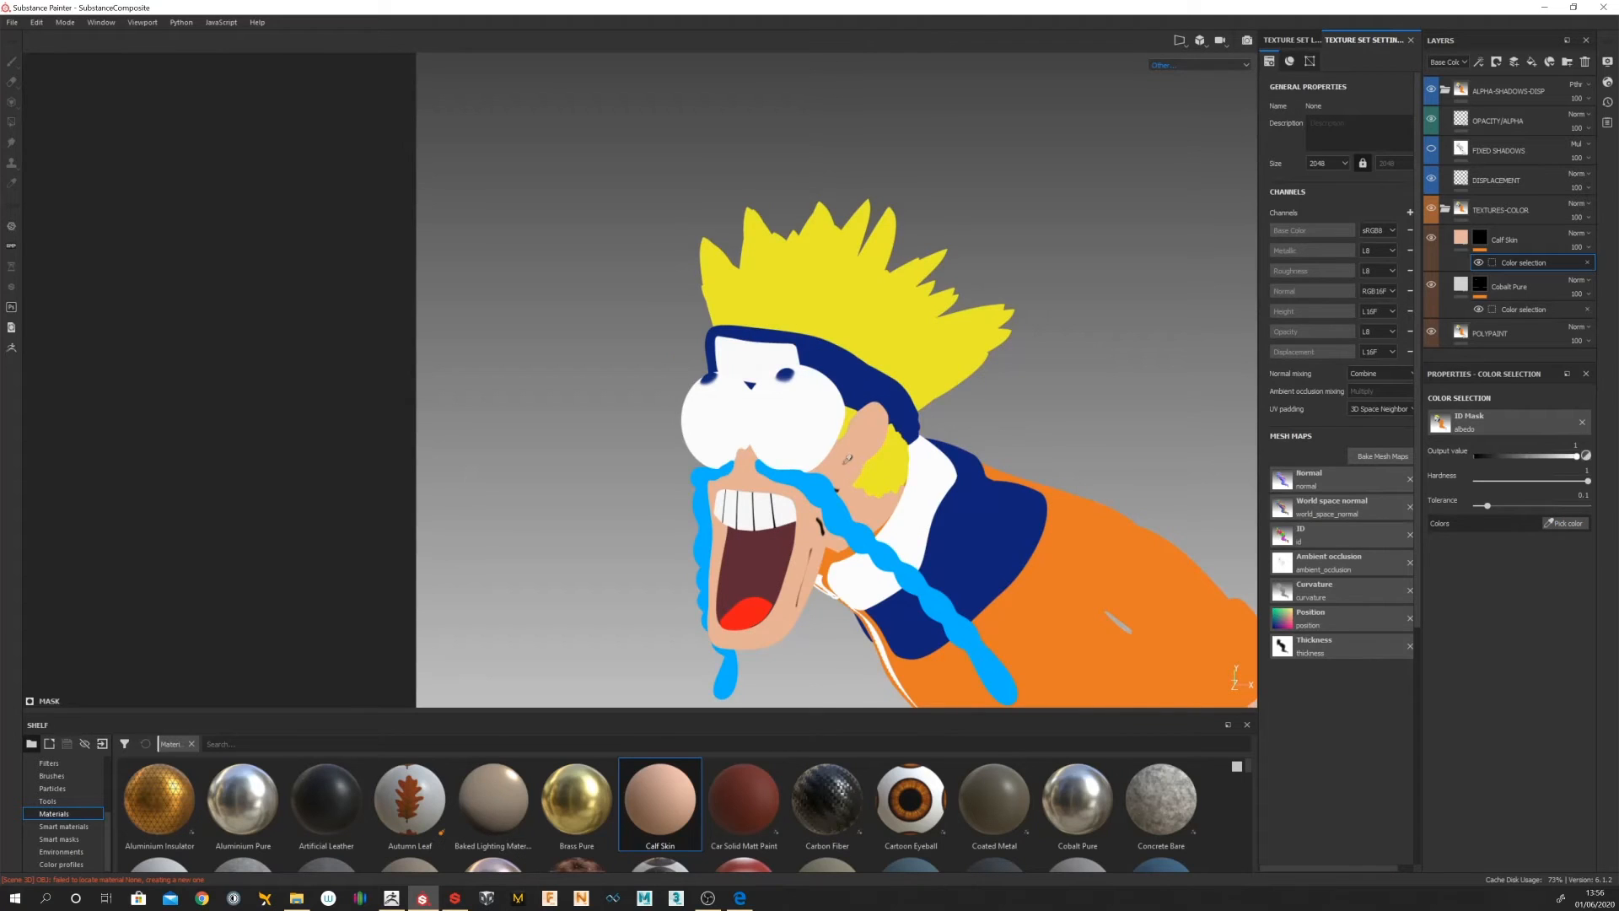
pyautogui.click(849, 462)
pyautogui.scroll(-4, 1101, 414)
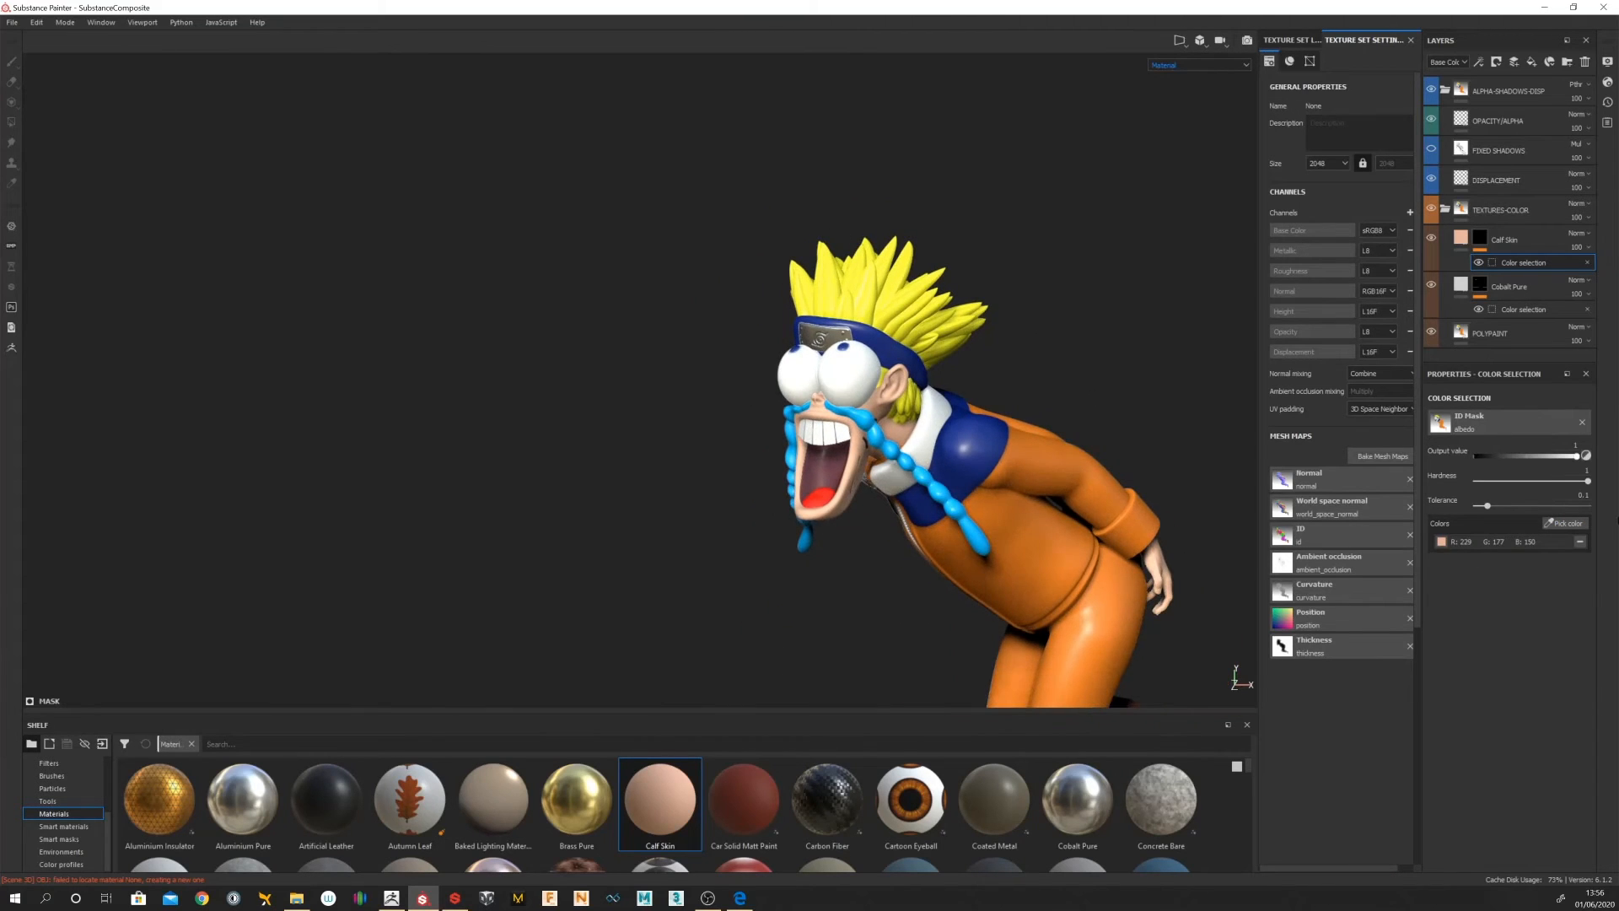
# Step: Add skin colors picked from the hand, ankle and foot to the Calf Skin color selection
pyautogui.click(1564, 523)
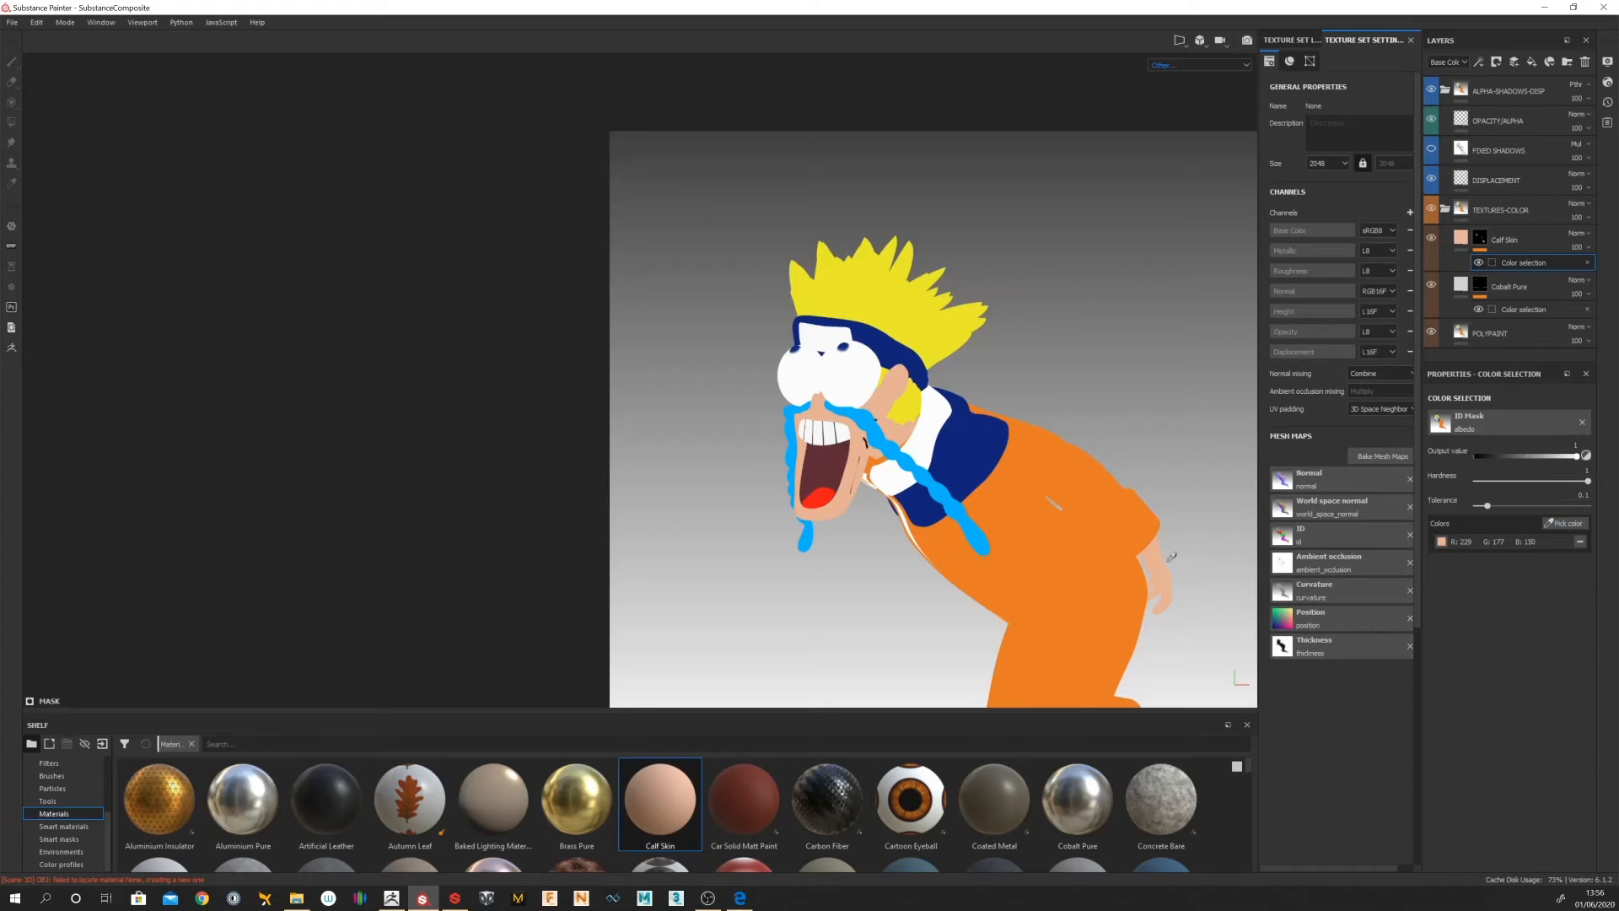
pyautogui.click(1162, 560)
pyautogui.keyDown('alt'); pyautogui.moveTo(1187, 414); pyautogui.dragTo(936, 190, button='middle'); pyautogui.keyUp('alt')
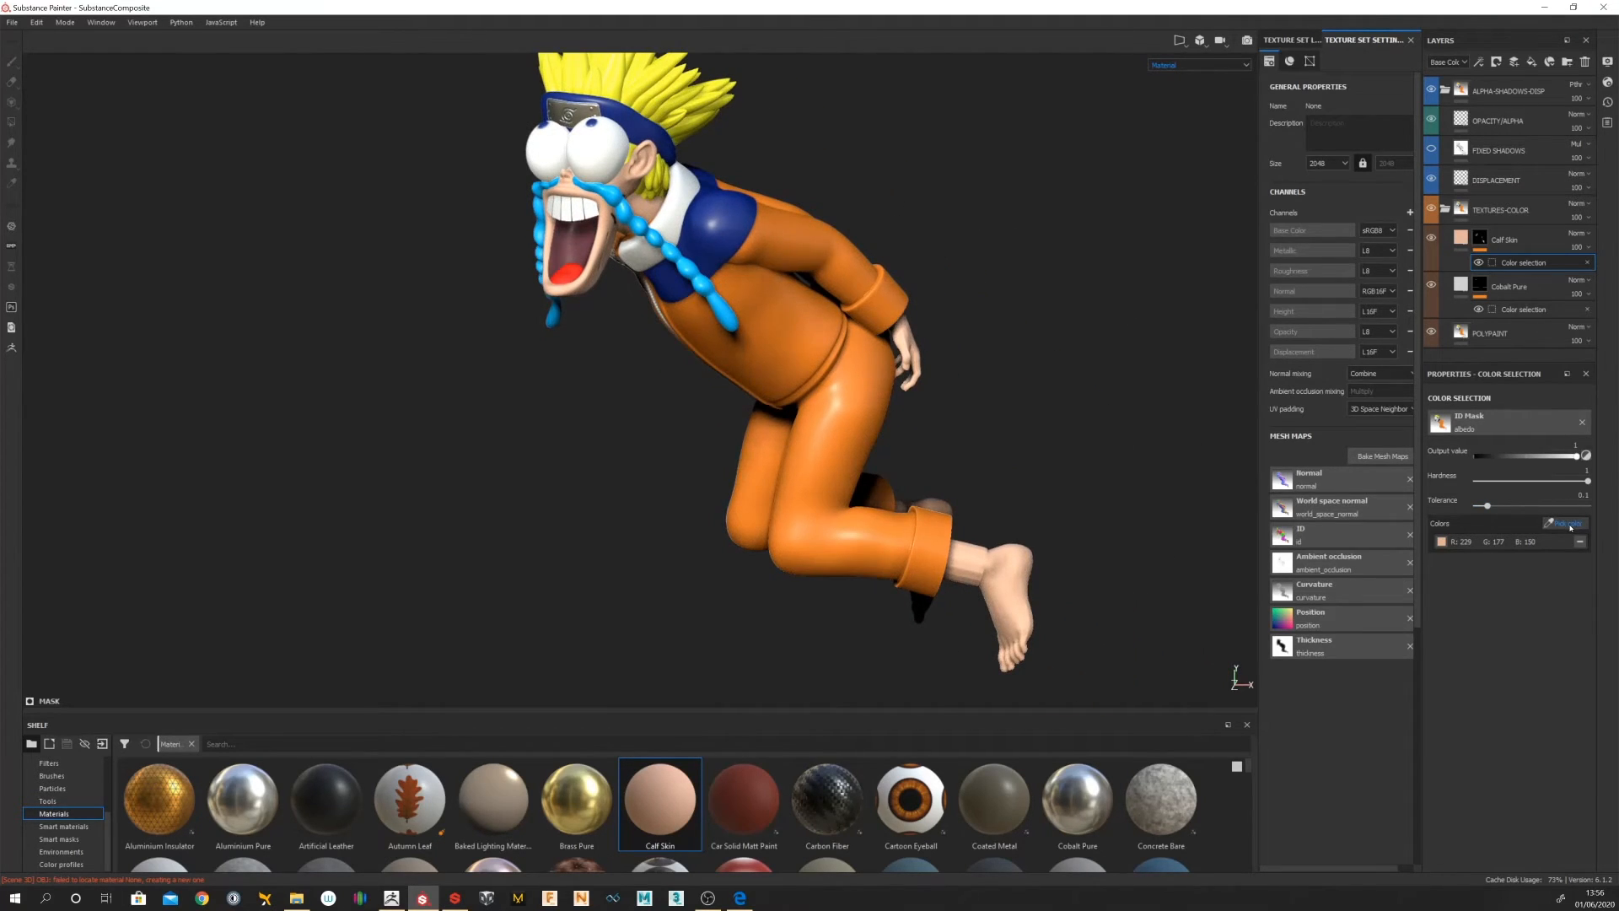
pyautogui.click(1569, 526)
pyautogui.click(974, 558)
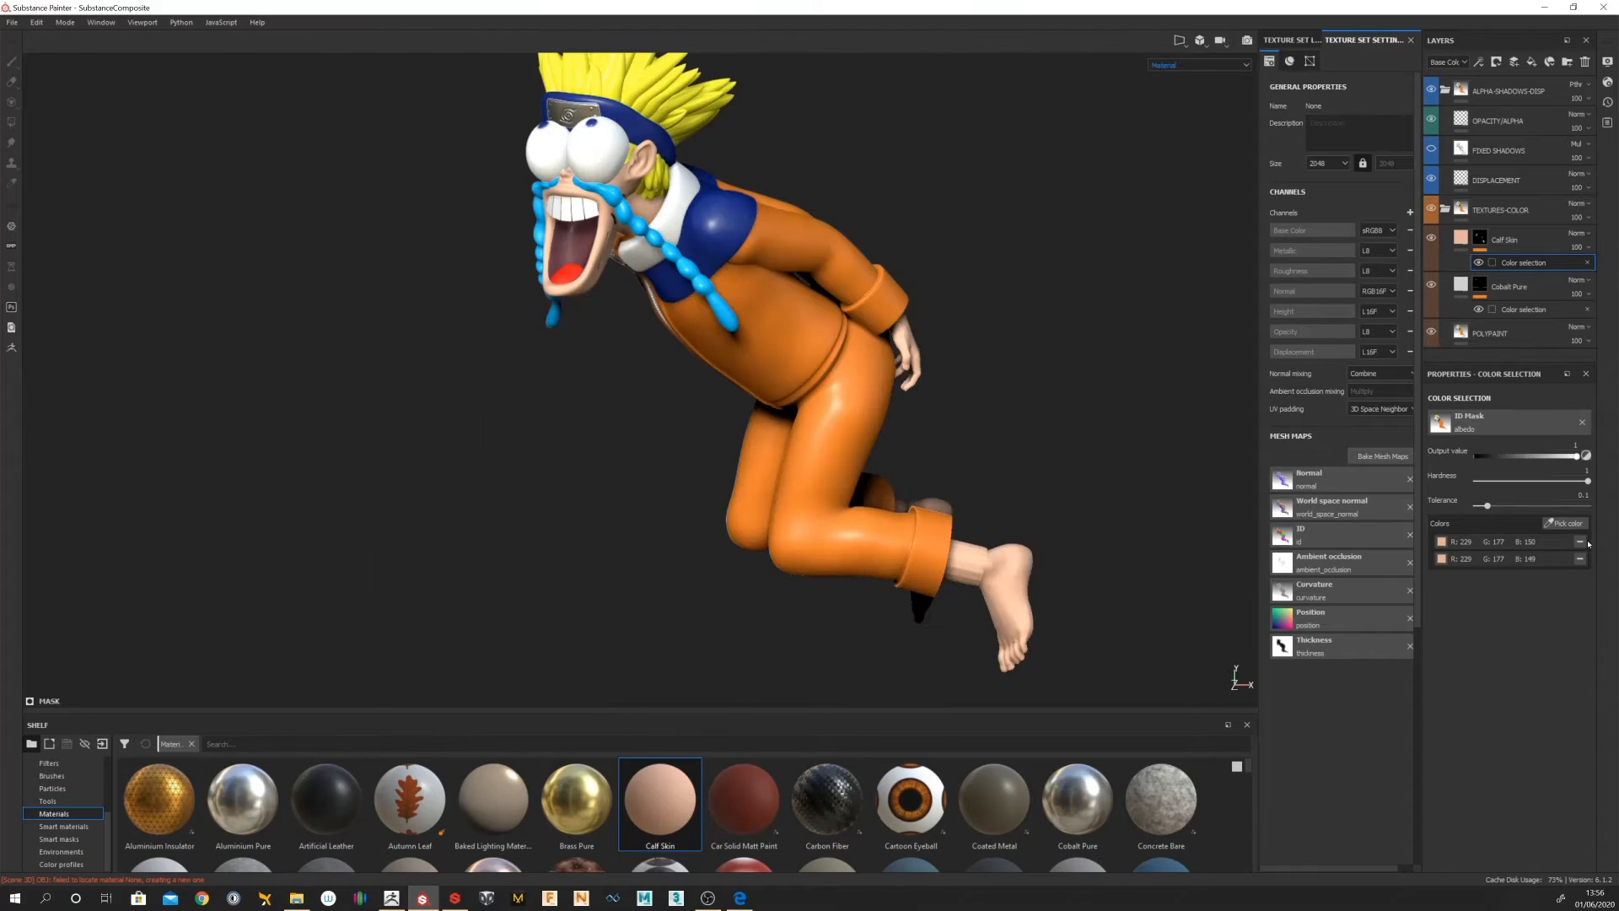
pyautogui.click(1563, 524)
pyautogui.click(1018, 563)
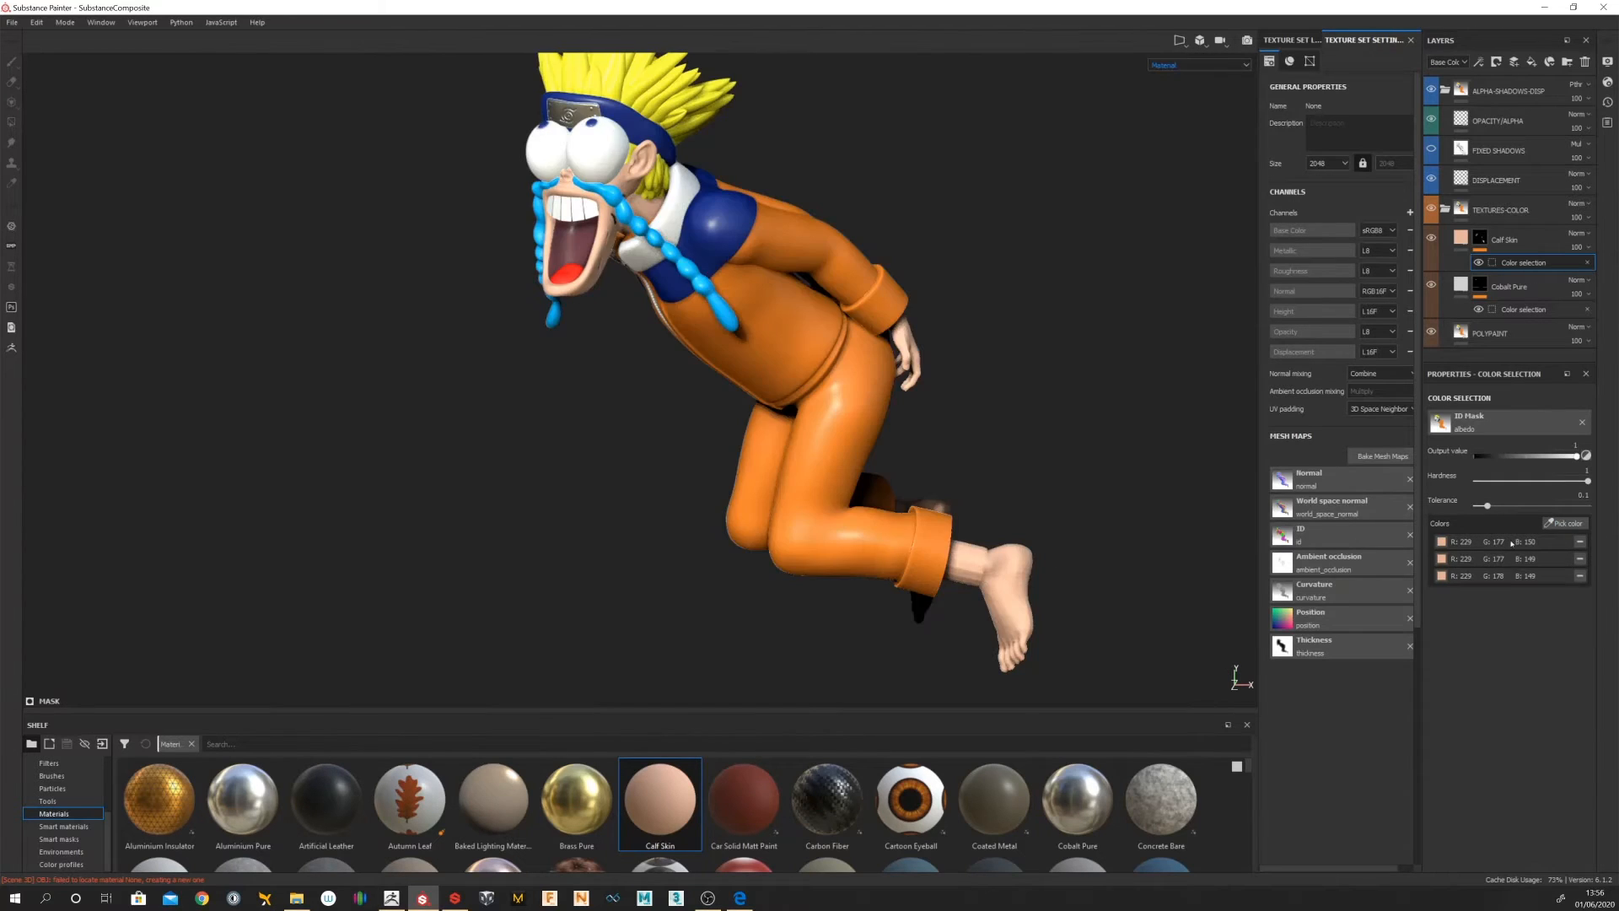
# Step: Pick skin colors from the character's far foot and neck for the Calf Skin color selection
pyautogui.click(1565, 523)
pyautogui.click(940, 508)
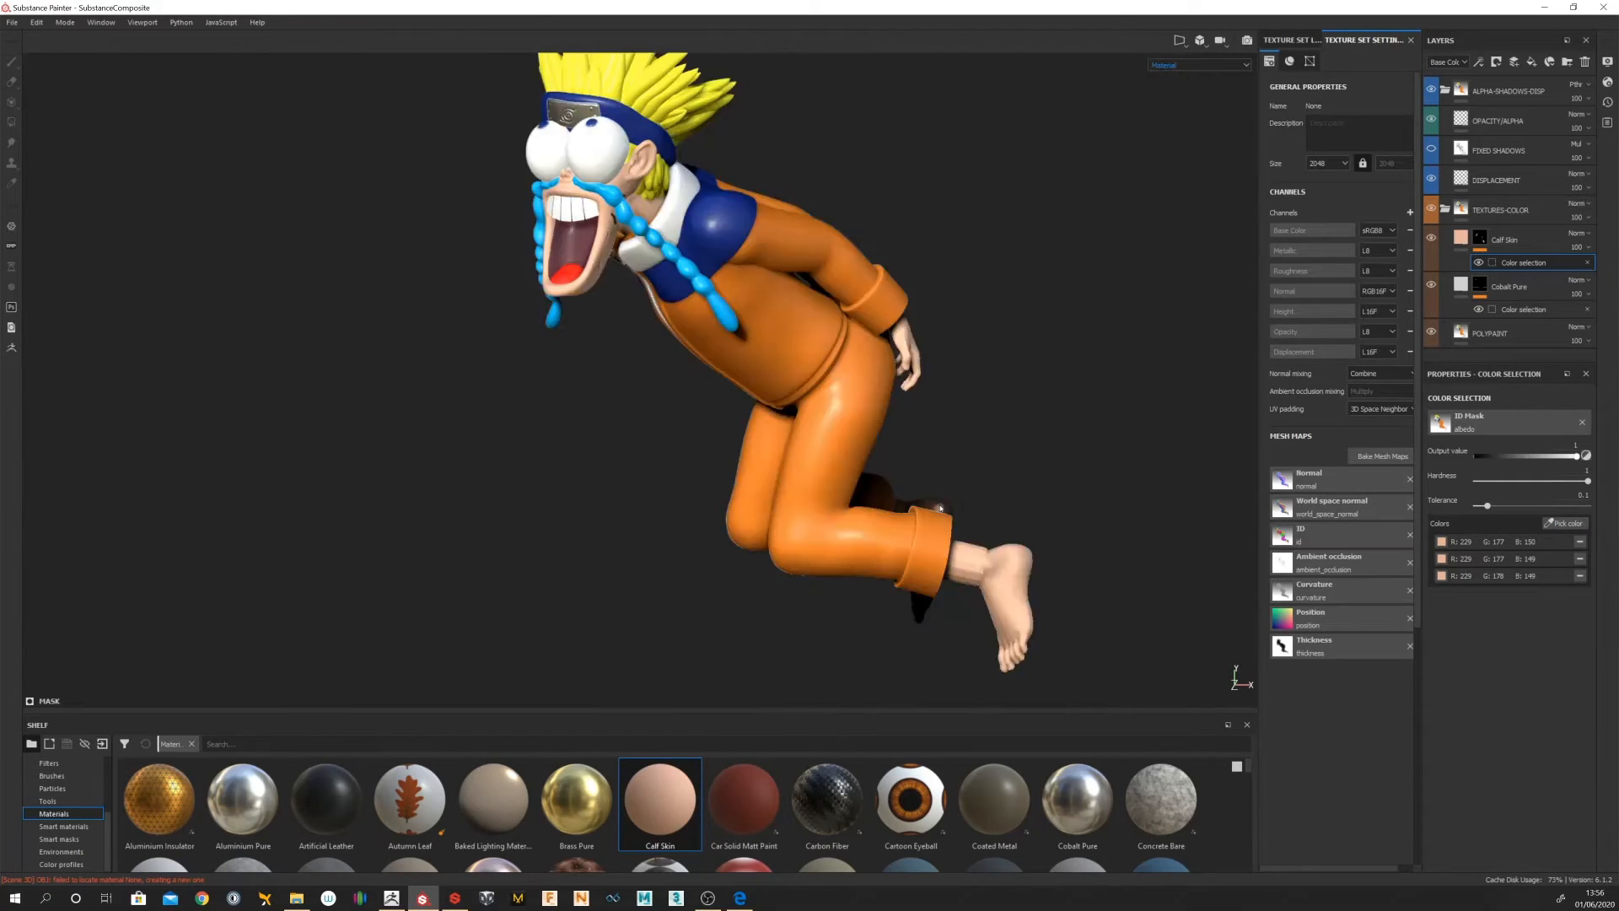
pyautogui.click(1566, 523)
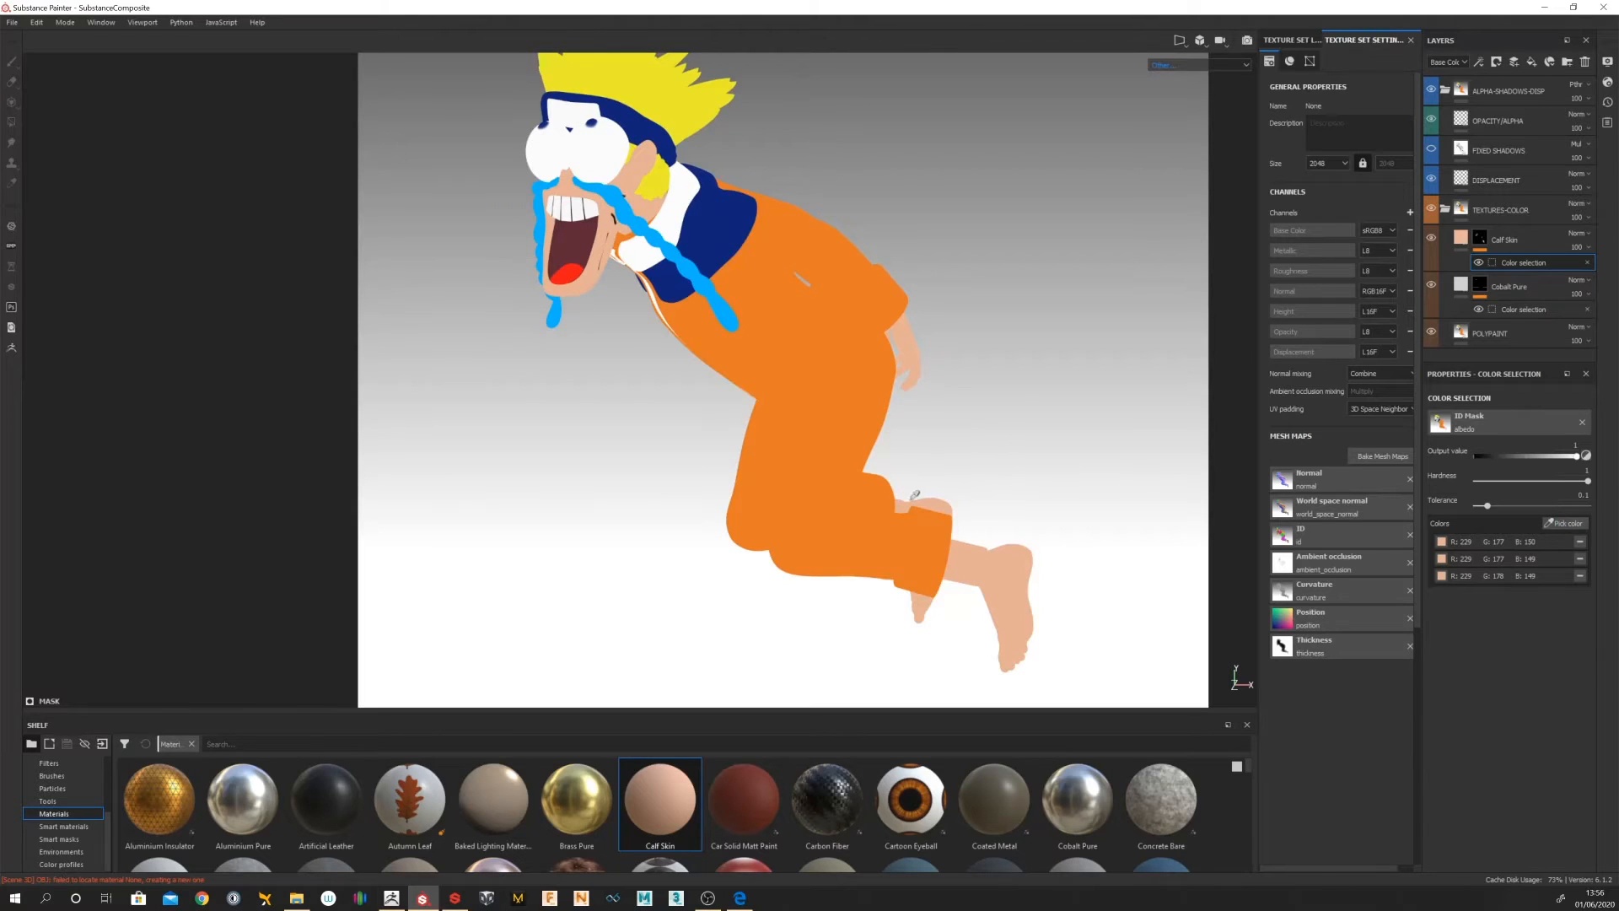
pyautogui.click(903, 501)
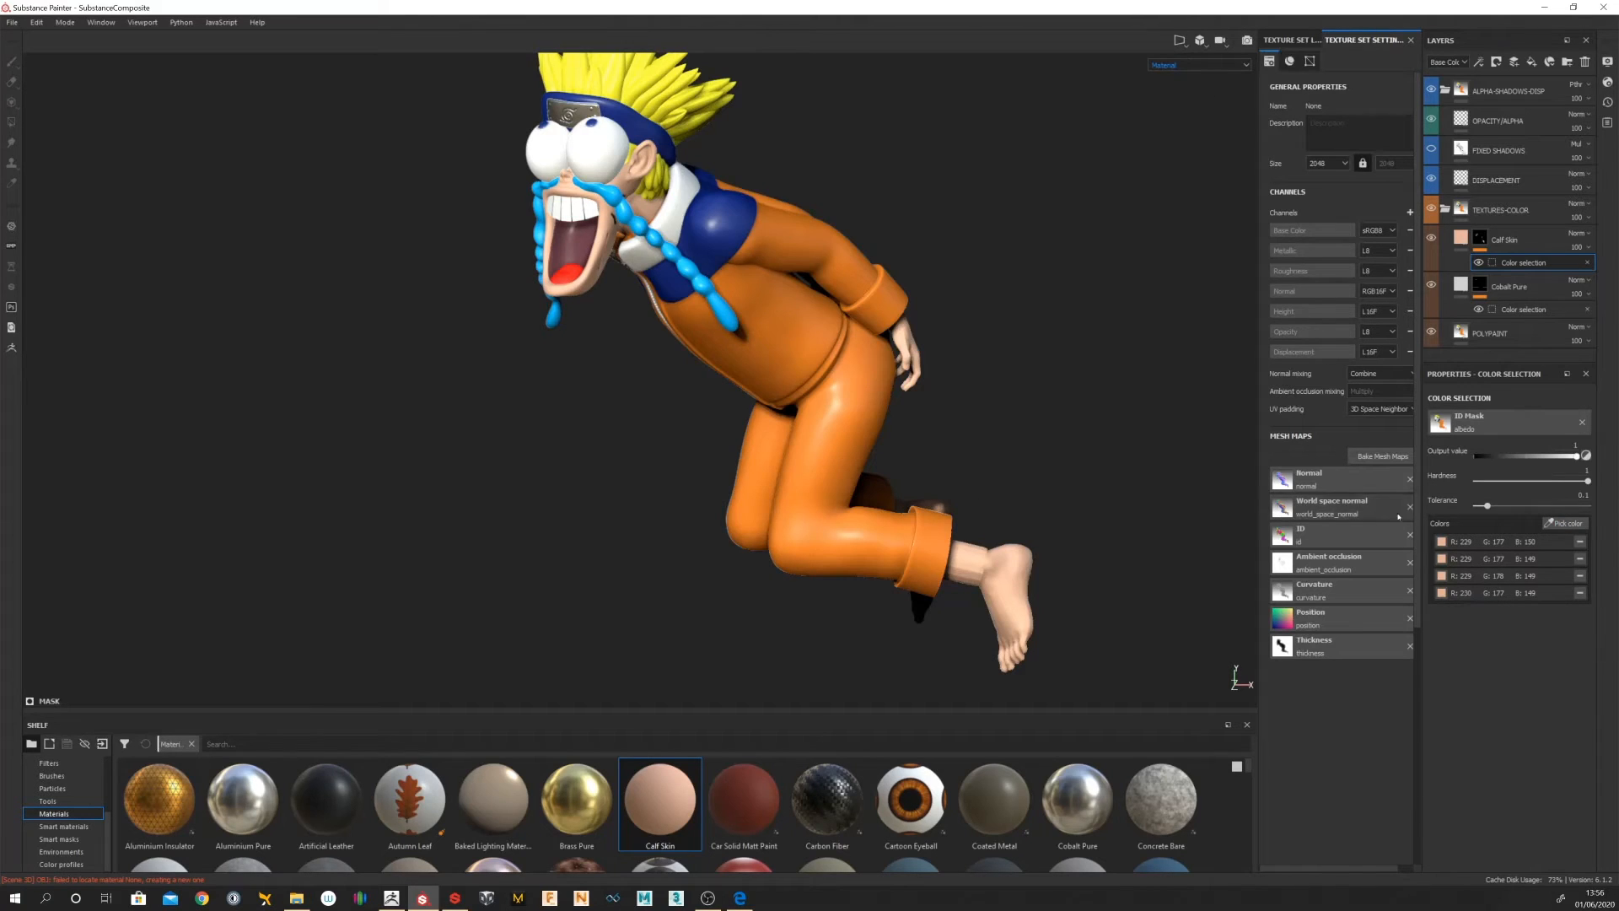
pyautogui.click(1565, 523)
pyautogui.click(657, 212)
# Step: Examine the Calf Skin texture on the face and neck up close and on the whole character from a distance
pyautogui.keyDown('alt'); pyautogui.moveTo(969, 322); pyautogui.dragTo(1088, 535, button='middle'); pyautogui.keyUp('alt')
pyautogui.scroll(-2, 995, 530)
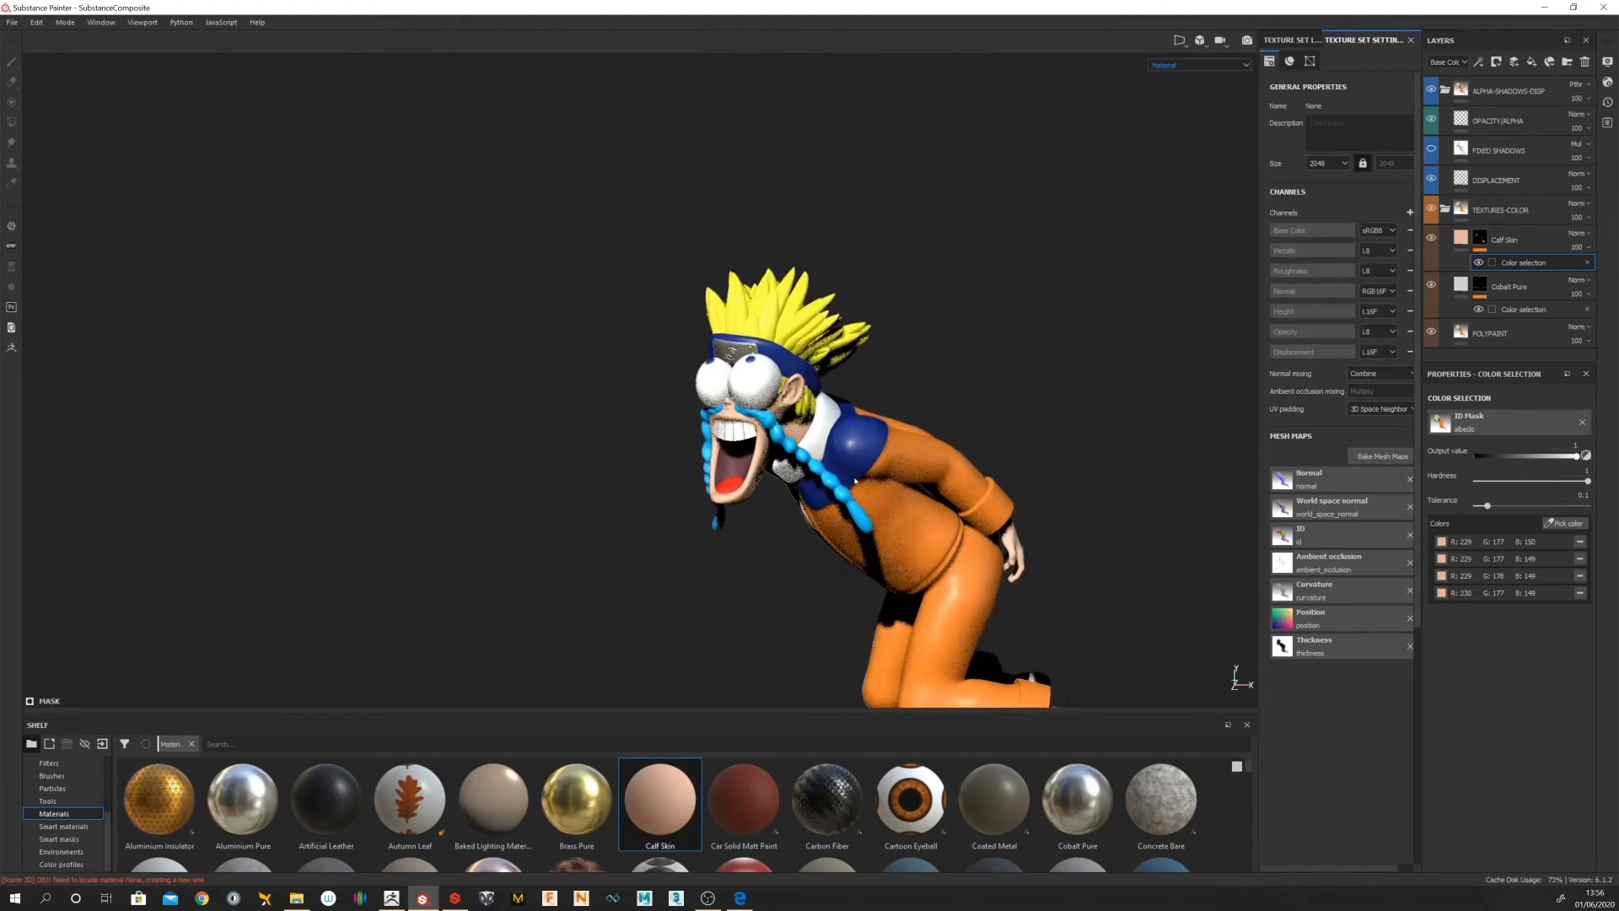
pyautogui.scroll(10, 769, 496)
pyautogui.scroll(-5, 765, 495)
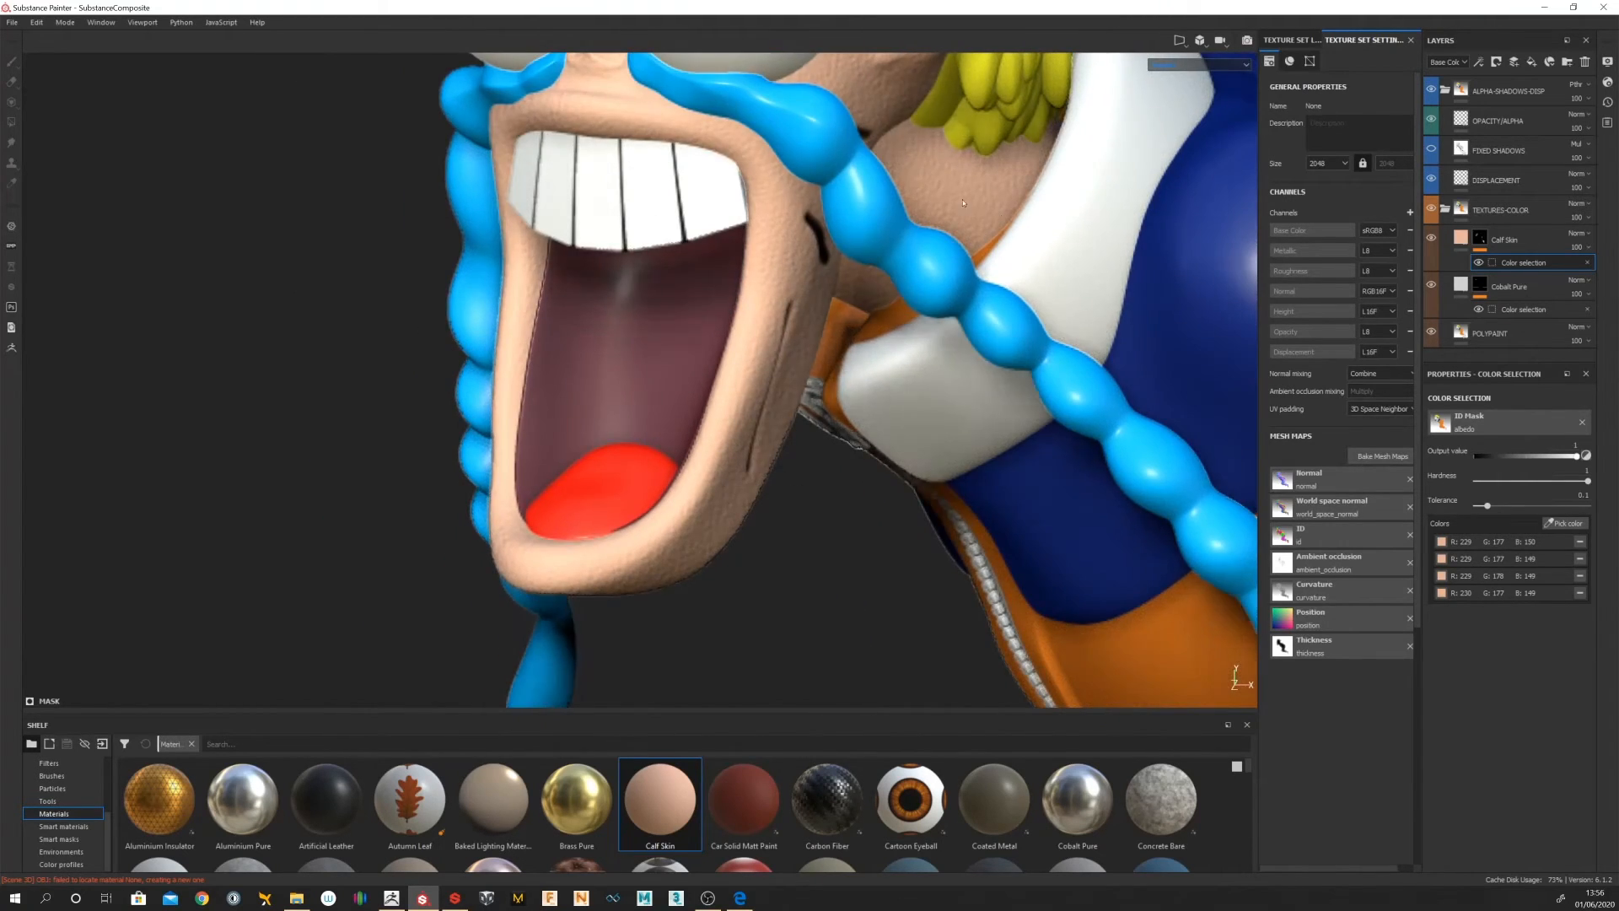
pyautogui.scroll(5, 944, 480)
pyautogui.scroll(-5, 927, 514)
pyautogui.scroll(-8, 912, 532)
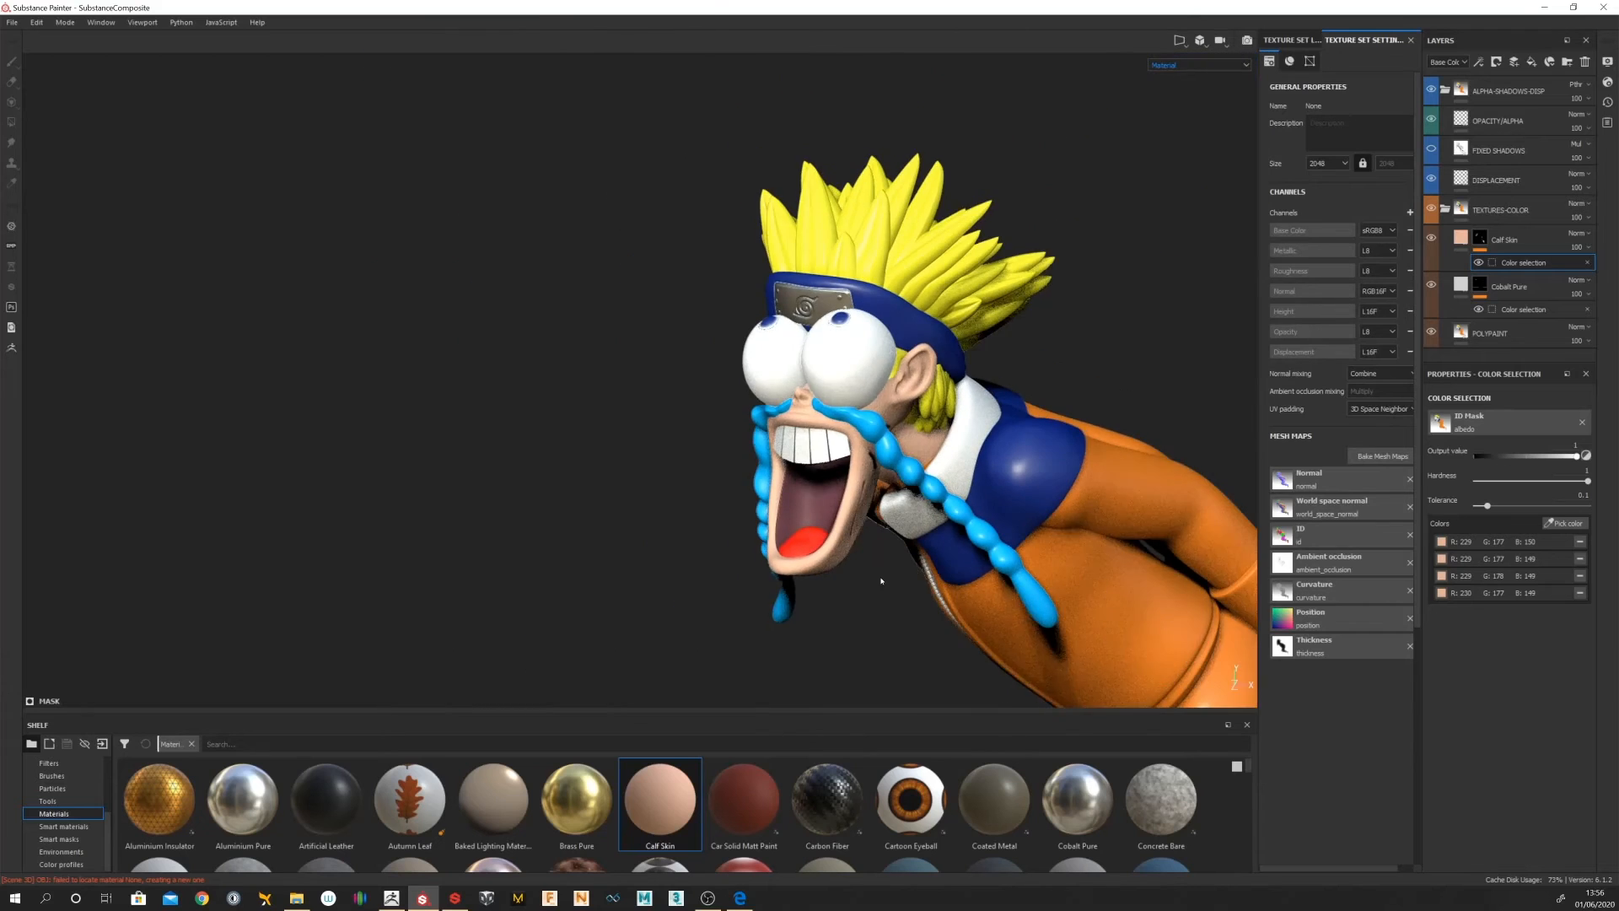
pyautogui.keyDown('alt'); pyautogui.moveTo(796, 575); pyautogui.dragTo(622, 535, button='middle'); pyautogui.keyUp('alt')
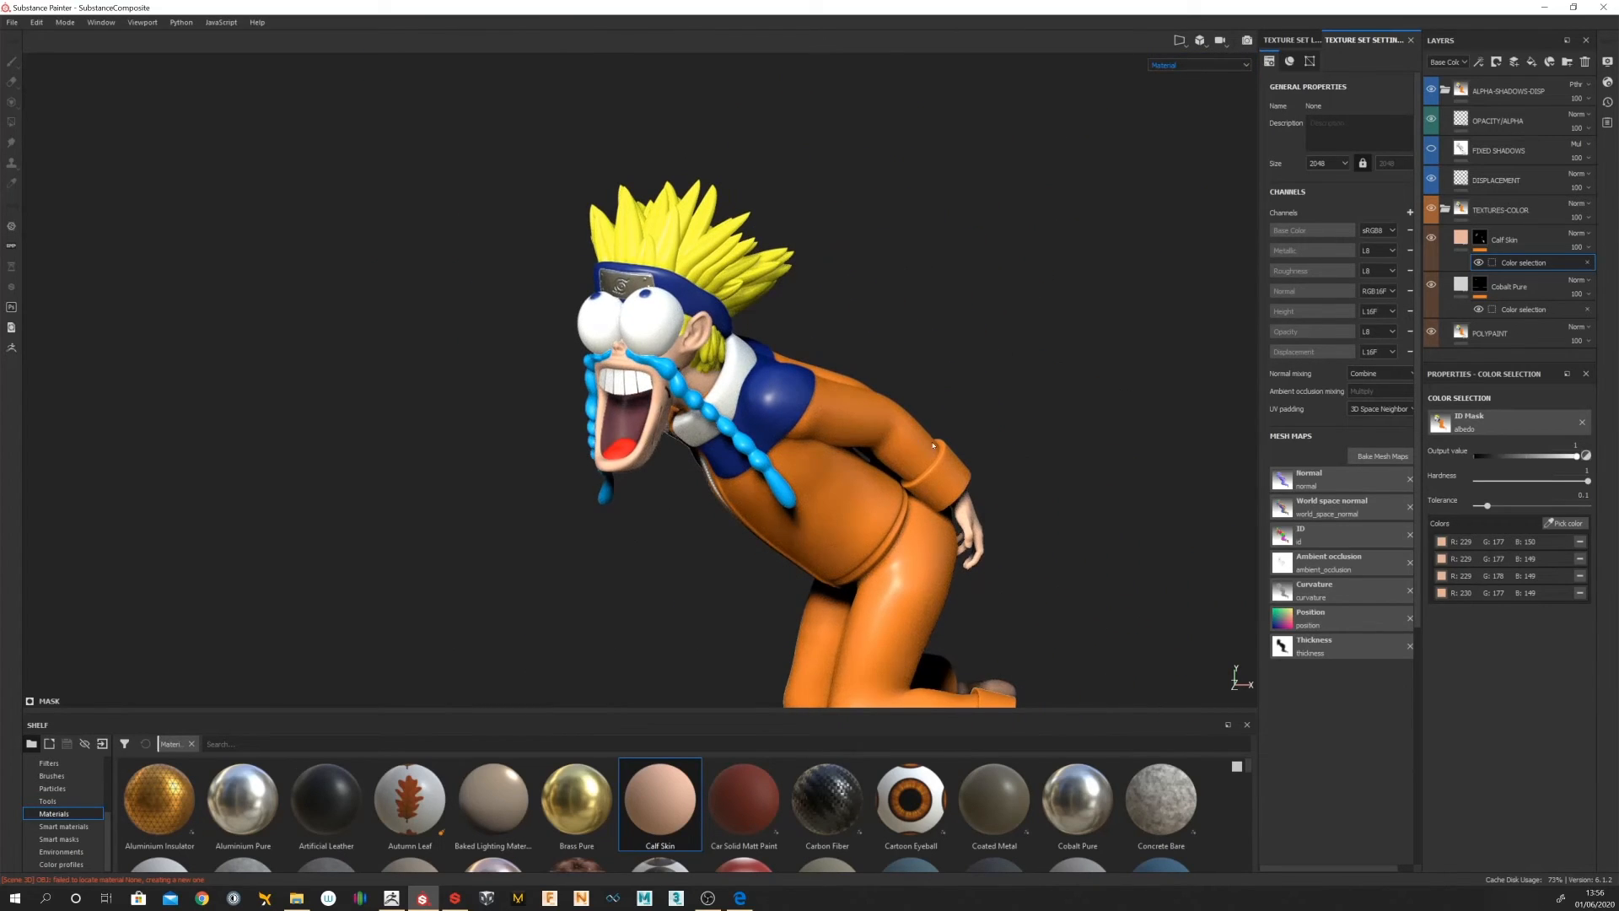
pyautogui.scroll(3, 949, 445)
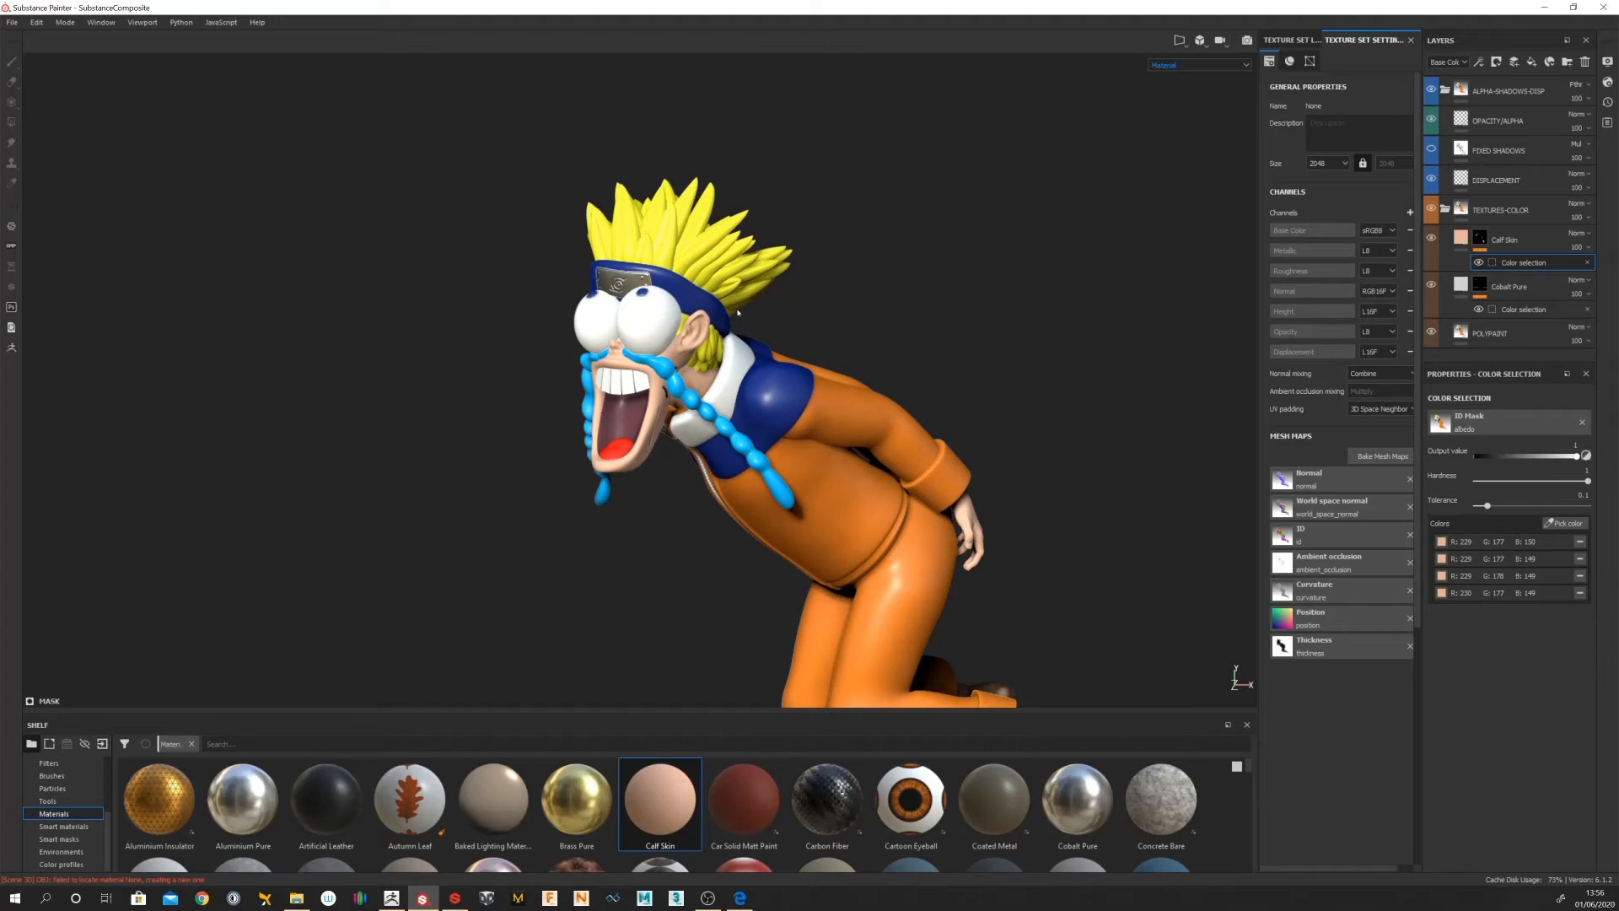
# Step: Add a fill layer above Calf Skin with a white base color and its metallic channel disabled
pyautogui.click(1532, 63)
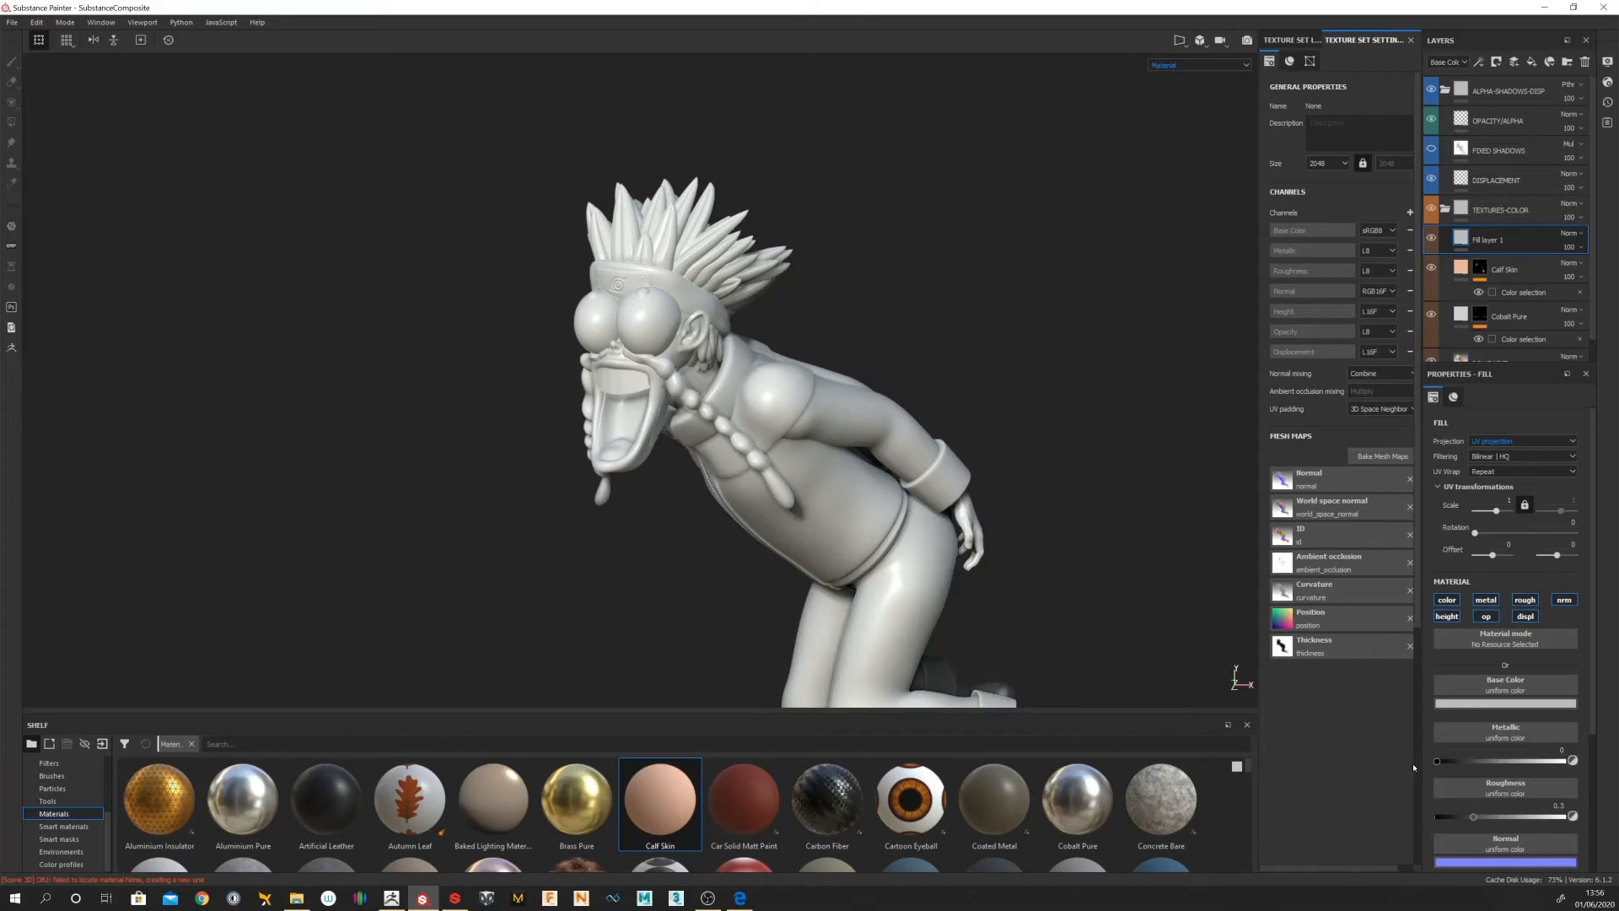
pyautogui.click(1481, 703)
pyautogui.moveTo(1449, 760); pyautogui.dragTo(1447, 720)
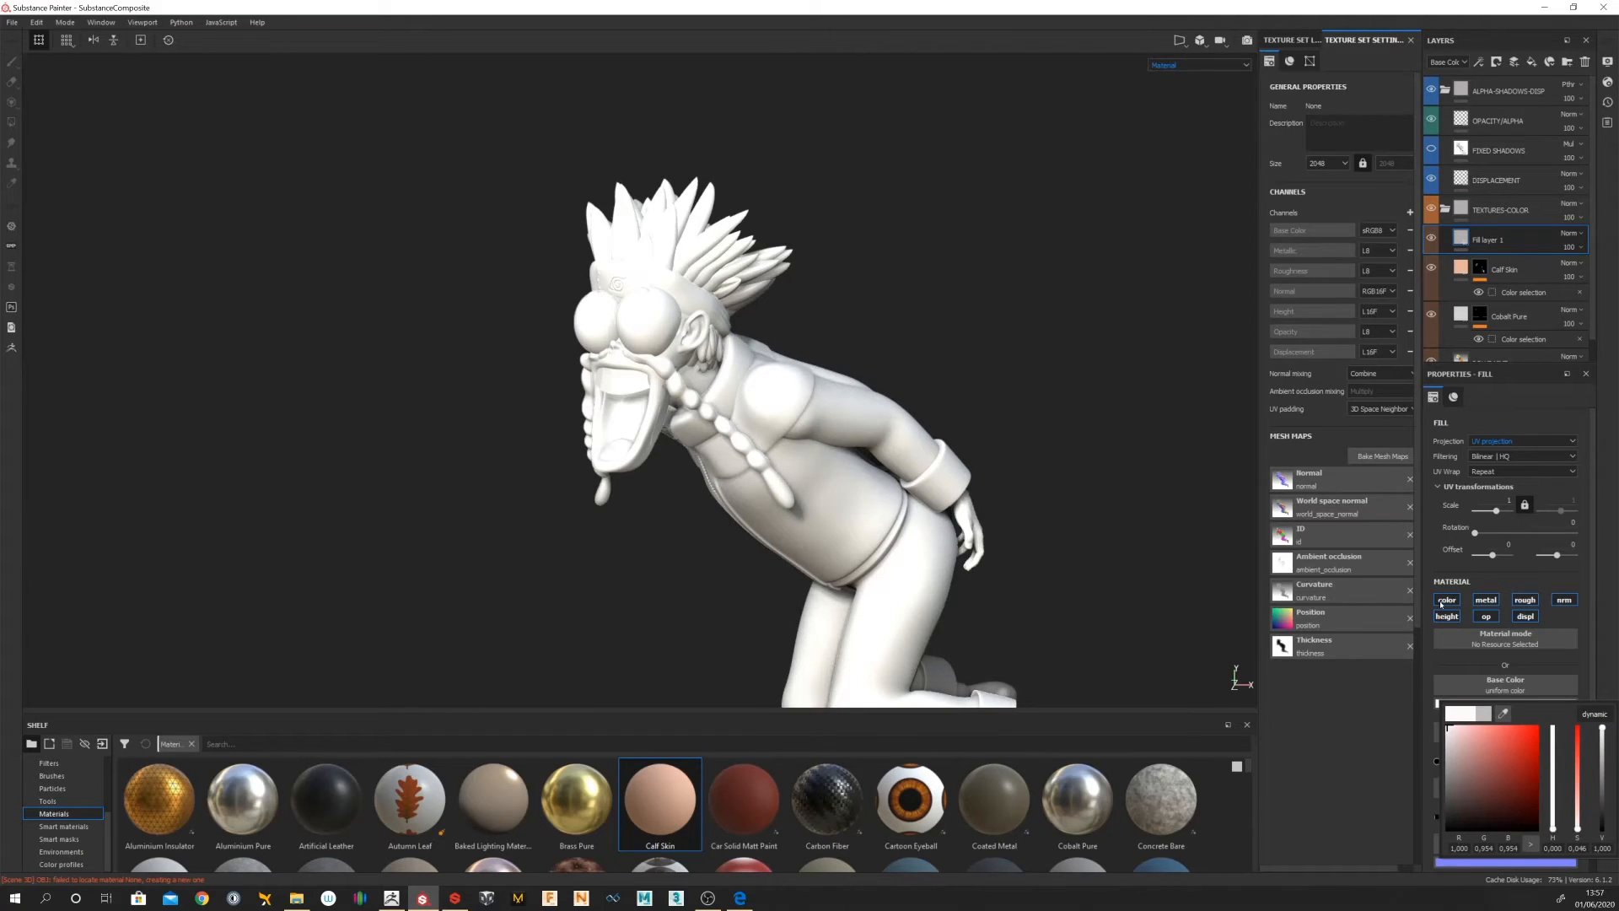
pyautogui.click(1493, 602)
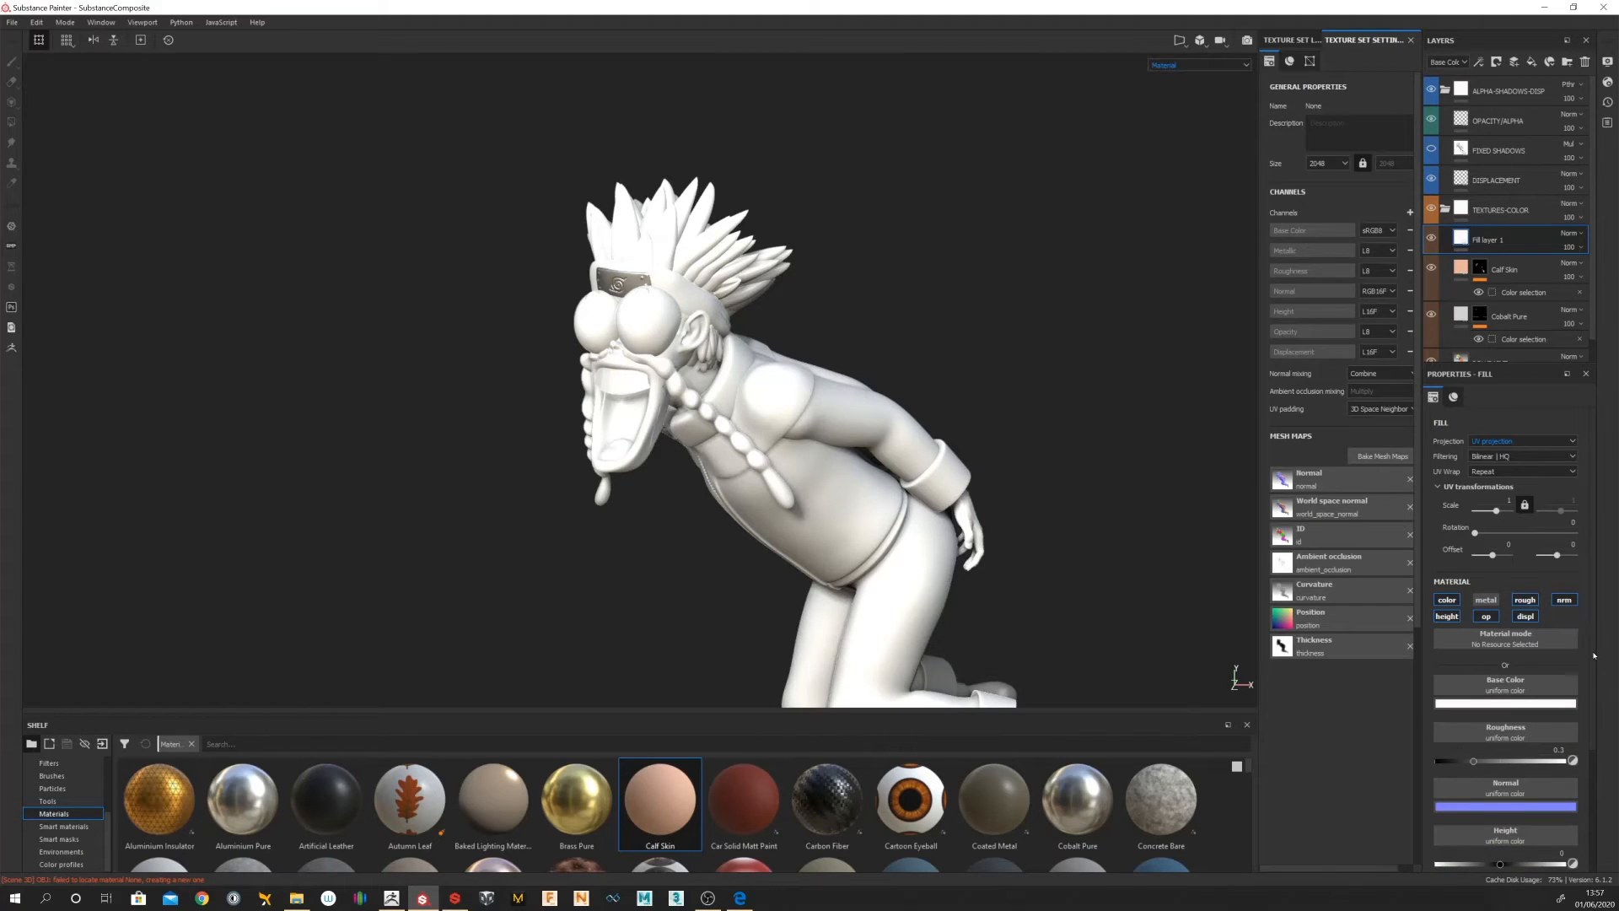
# Step: Set the white fill layer's height to 0.0725 and its roughness to 0.6425
pyautogui.scroll(-4, 1511, 712)
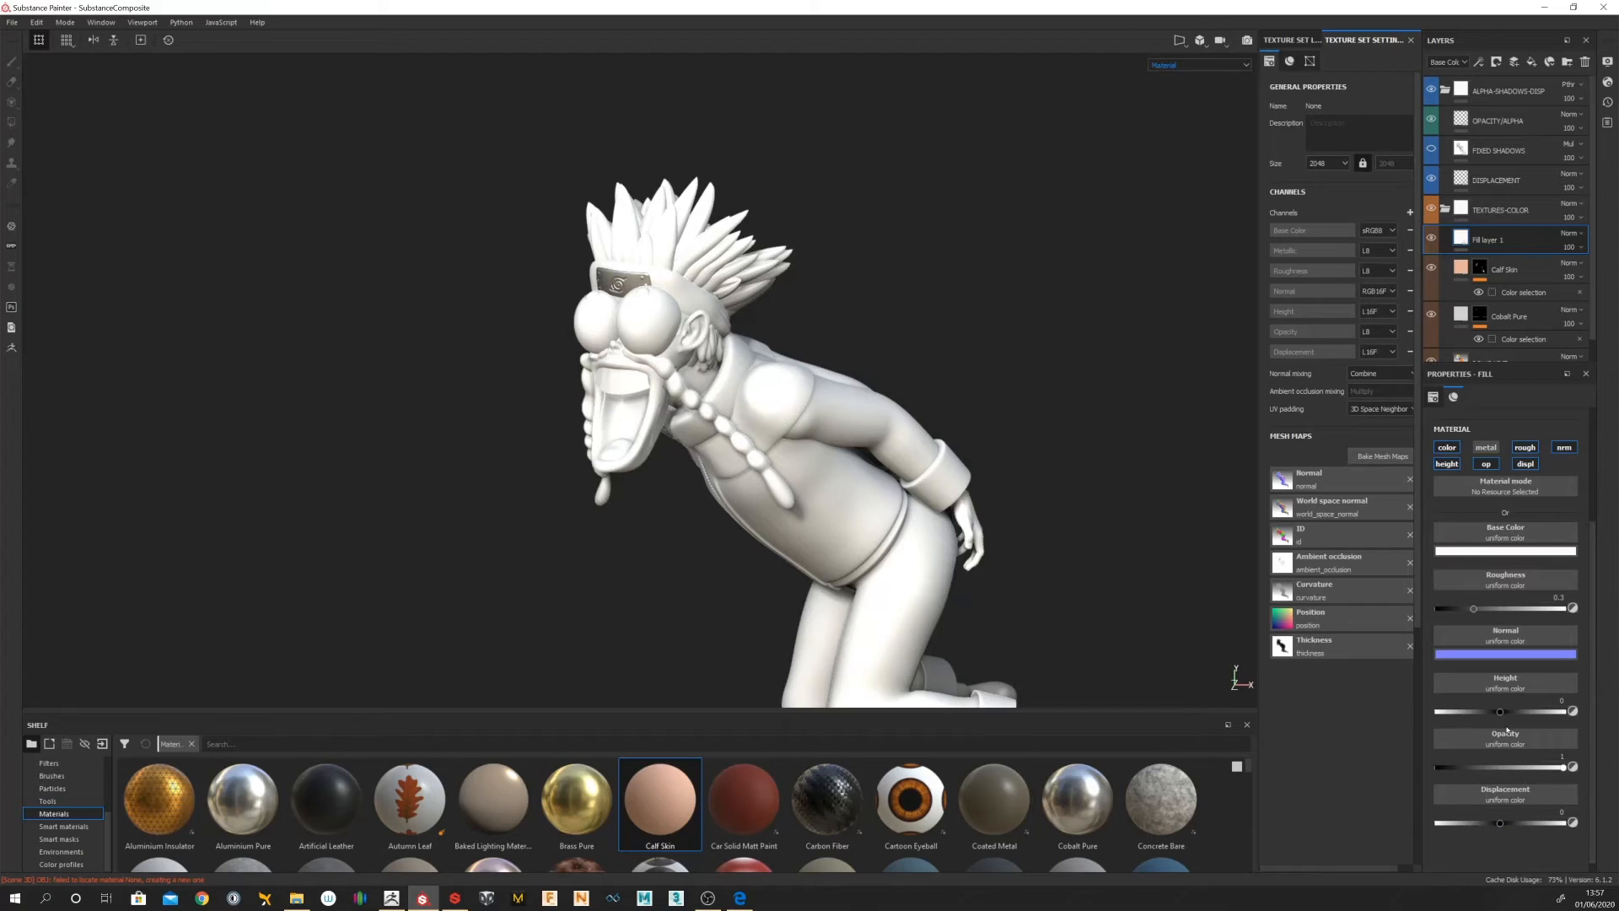
pyautogui.moveTo(1502, 712); pyautogui.dragTo(1496, 713)
pyautogui.moveTo(1499, 711); pyautogui.dragTo(1506, 705)
pyautogui.moveTo(1473, 609); pyautogui.dragTo(1516, 609)
pyautogui.moveTo(1508, 619); pyautogui.dragTo(1517, 618)
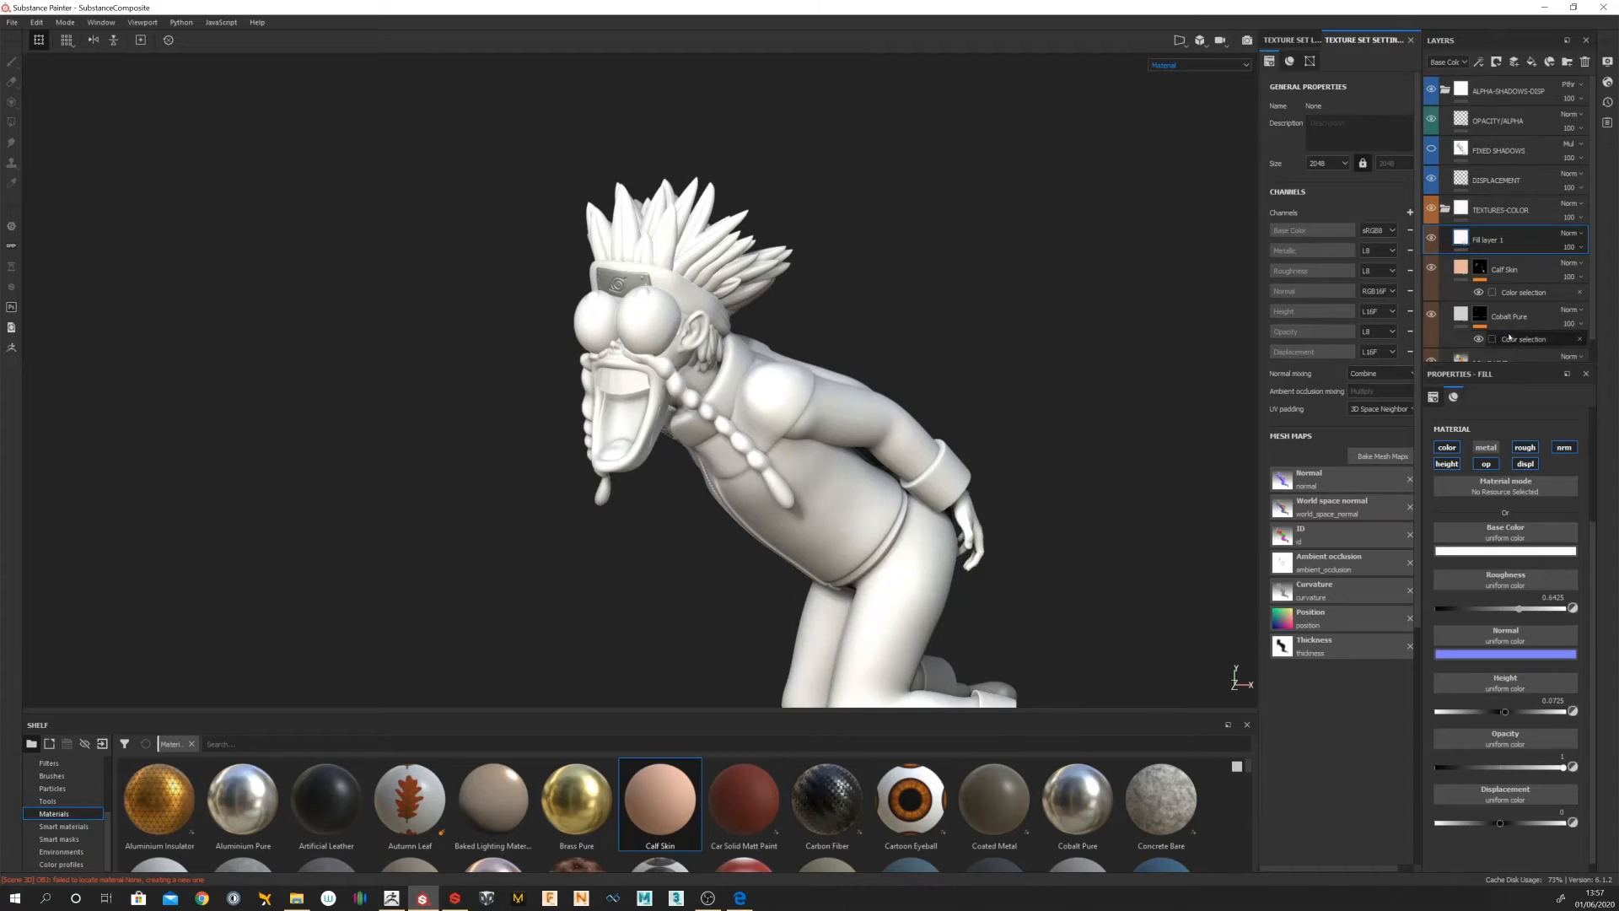
# Step: Add a color-selection mask to Fill layer 1 and use the project's albedo map as its ID mask
pyautogui.click(1496, 61)
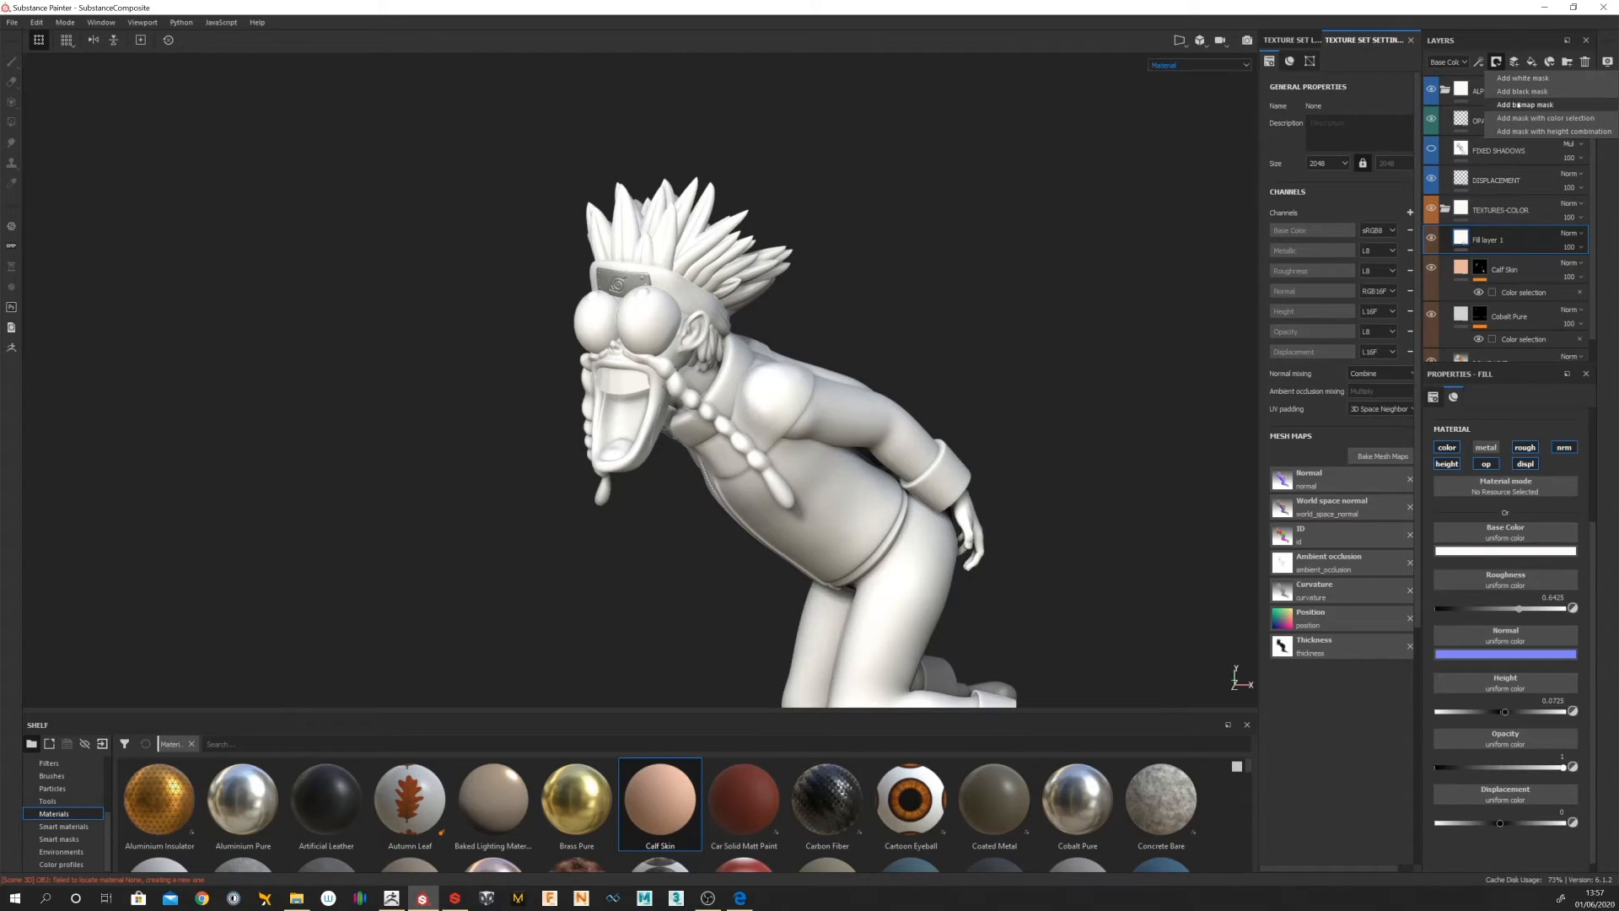
pyautogui.click(1544, 118)
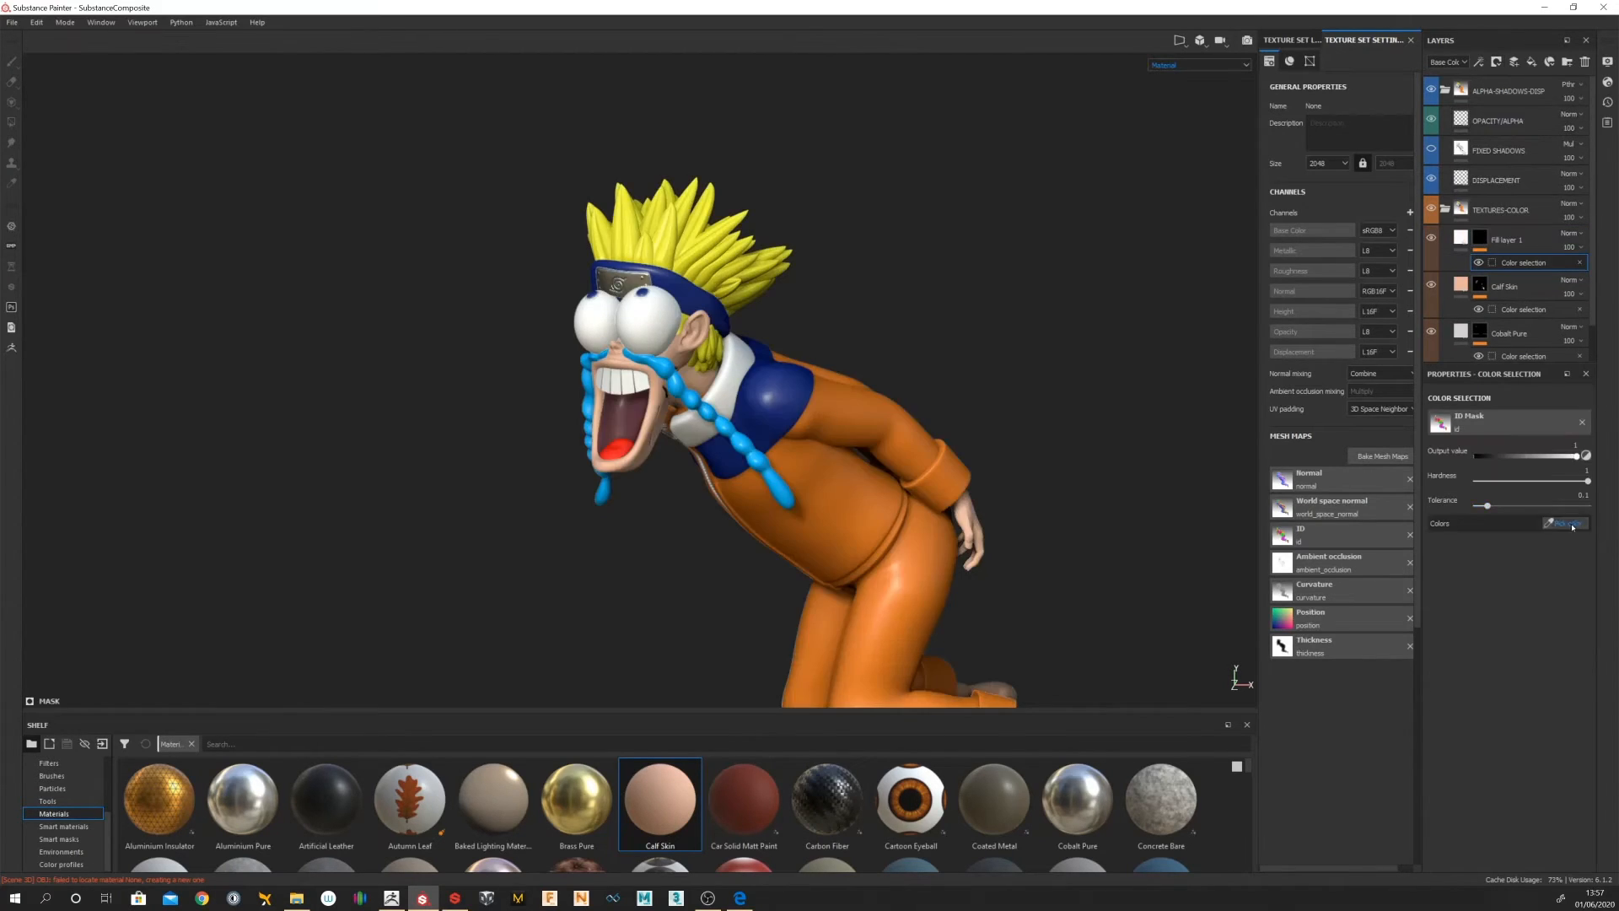
pyautogui.click(1569, 523)
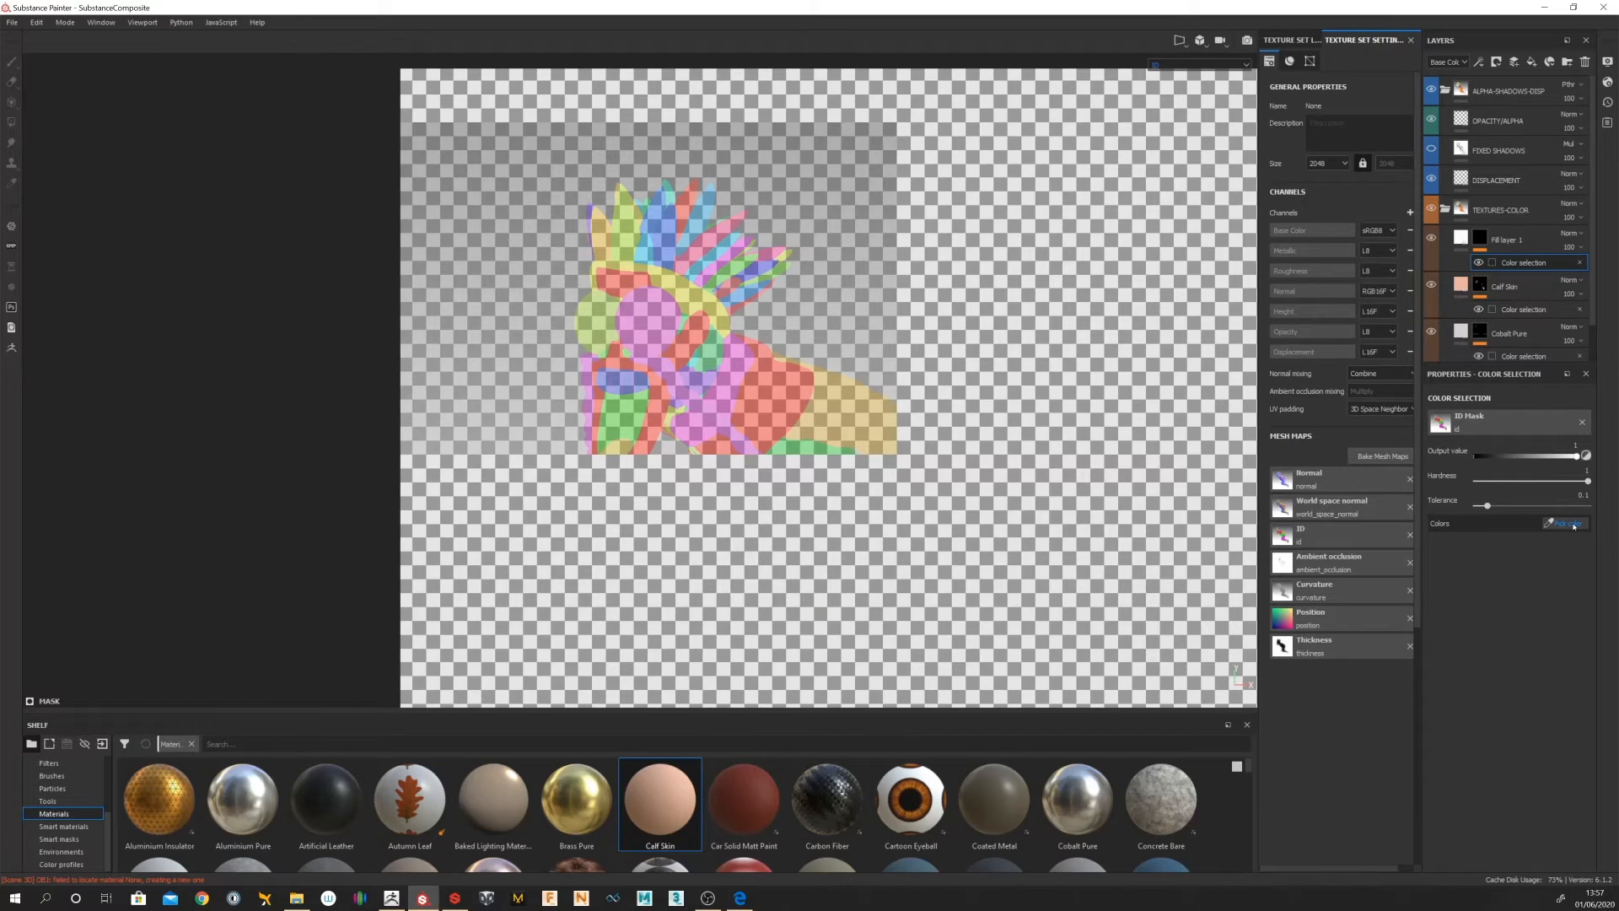
pyautogui.click(1245, 66)
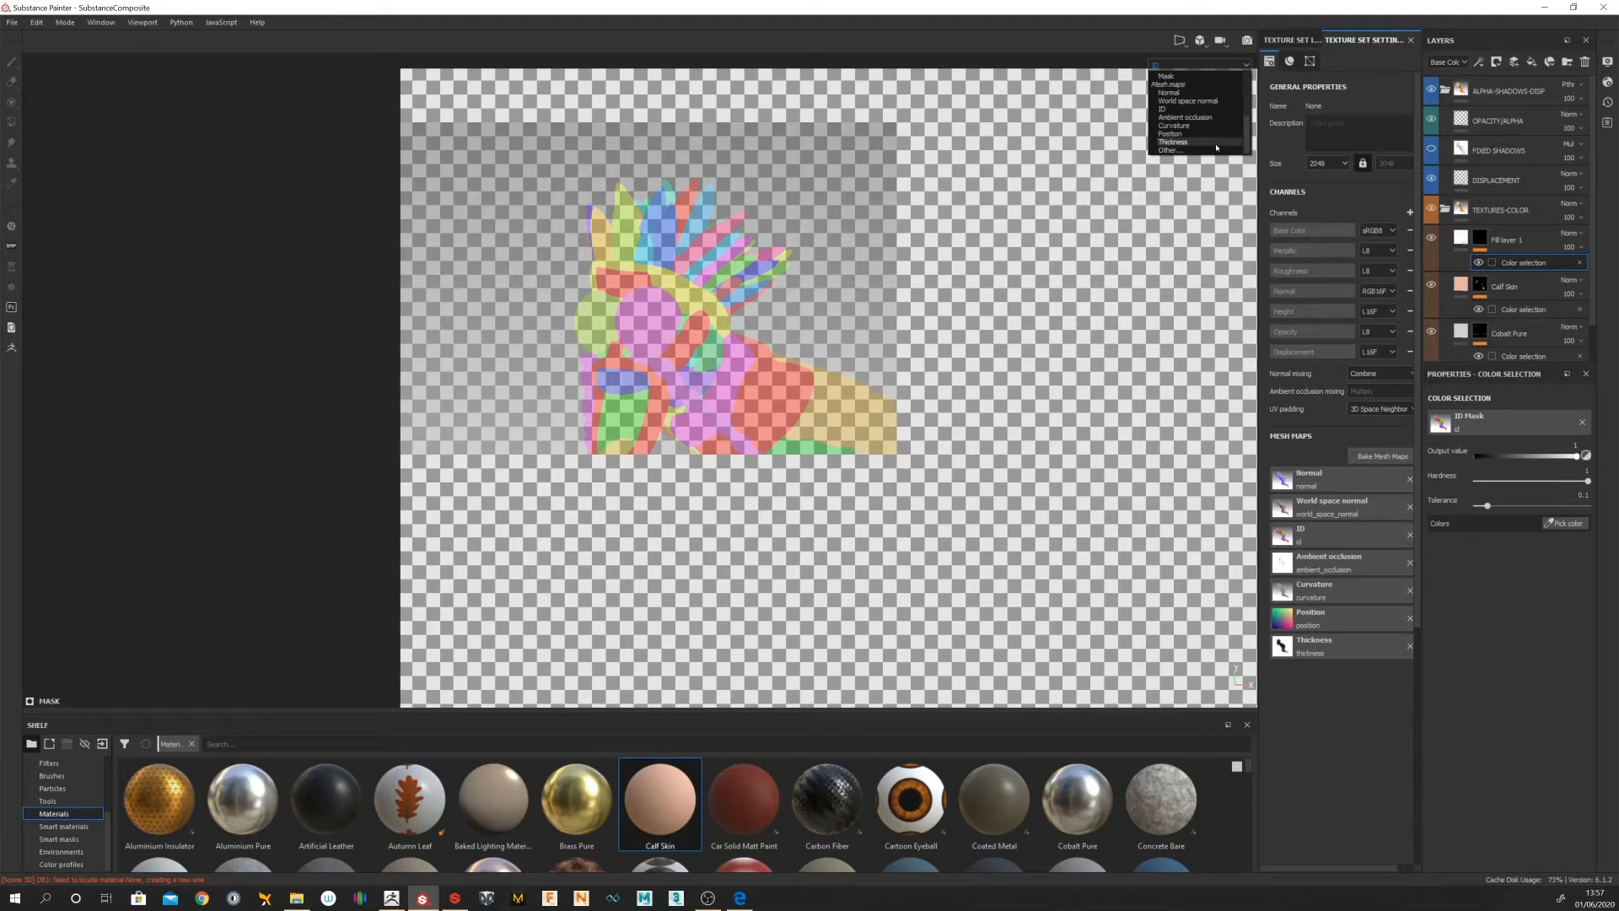
pyautogui.click(1373, 228)
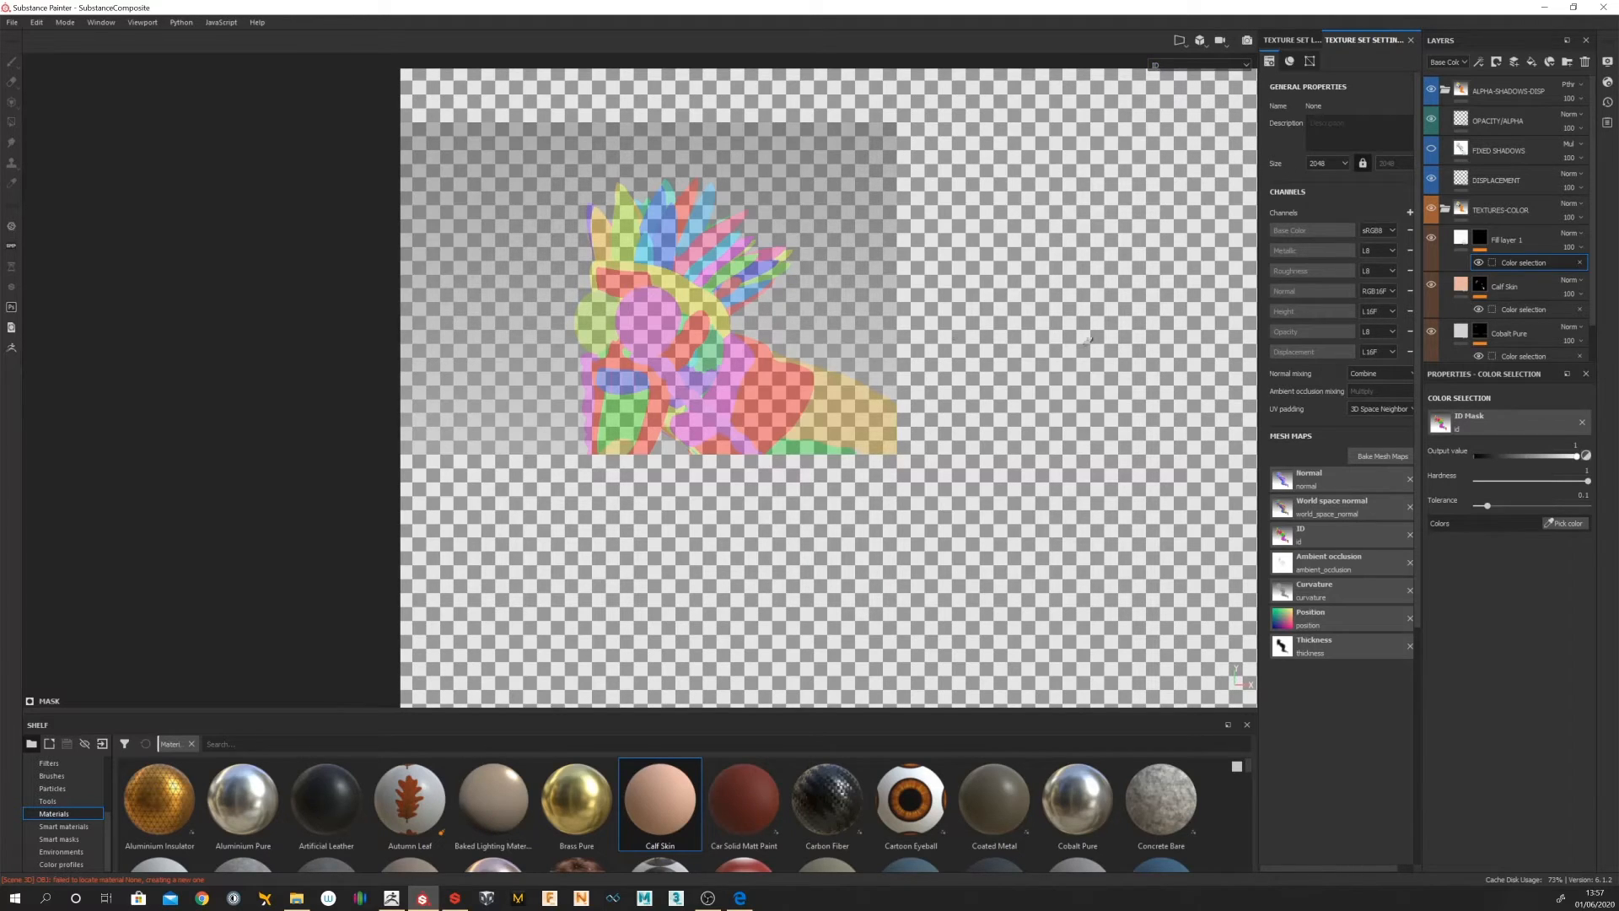
pyautogui.click(1501, 421)
pyautogui.click(1465, 462)
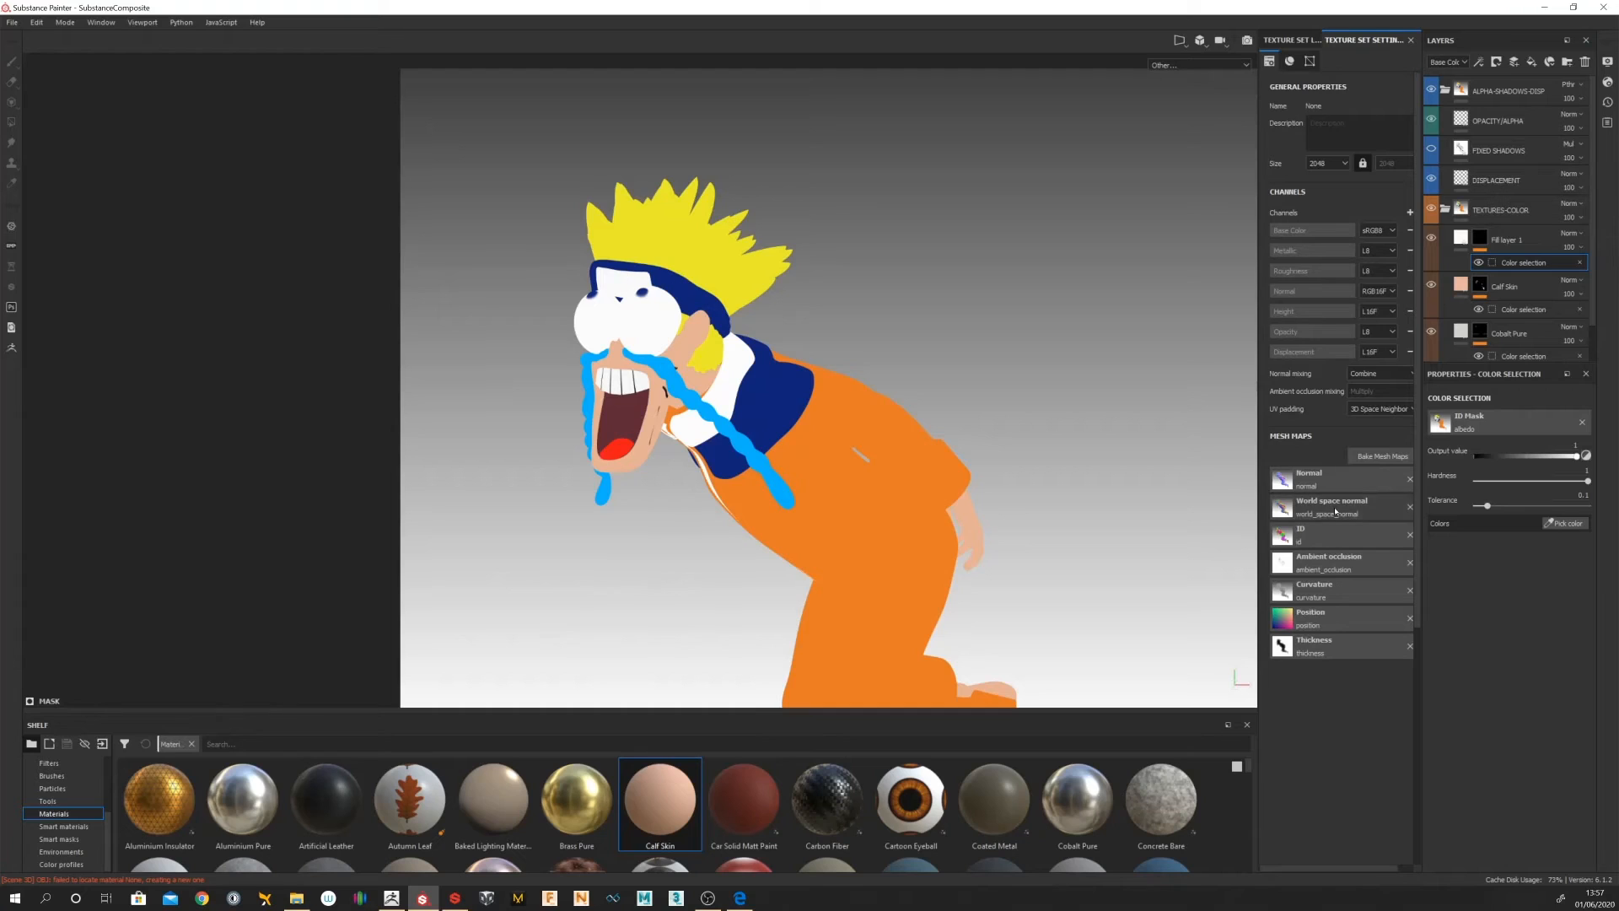
# Step: Switch the color selection's ID mask back to the id map and display it for picking
pyautogui.click(1463, 421)
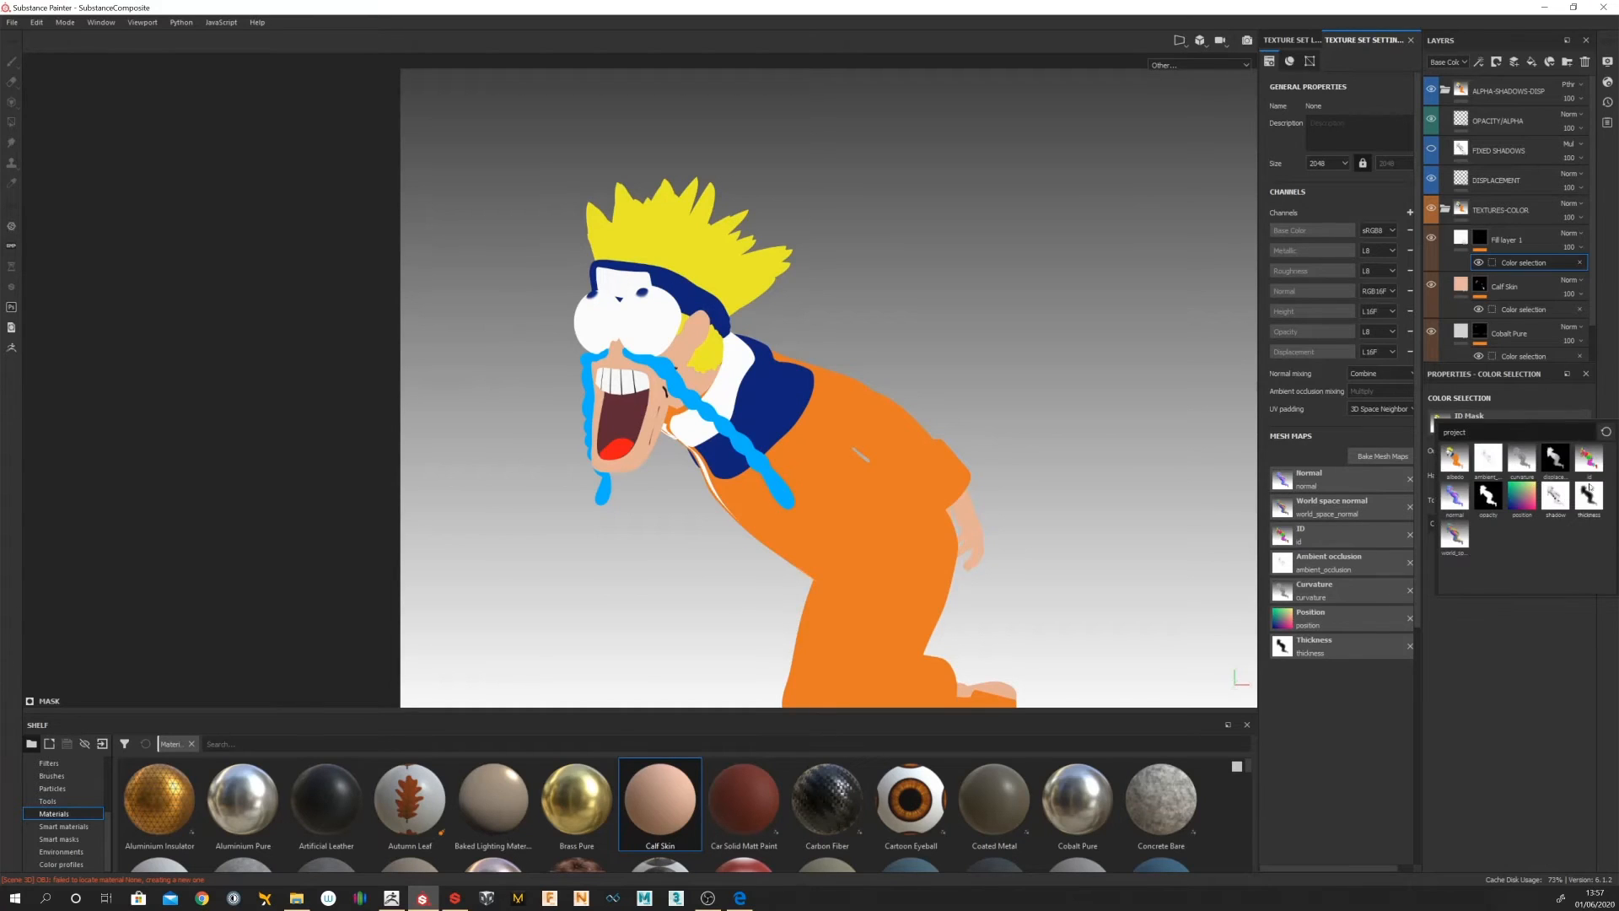
pyautogui.click(1597, 461)
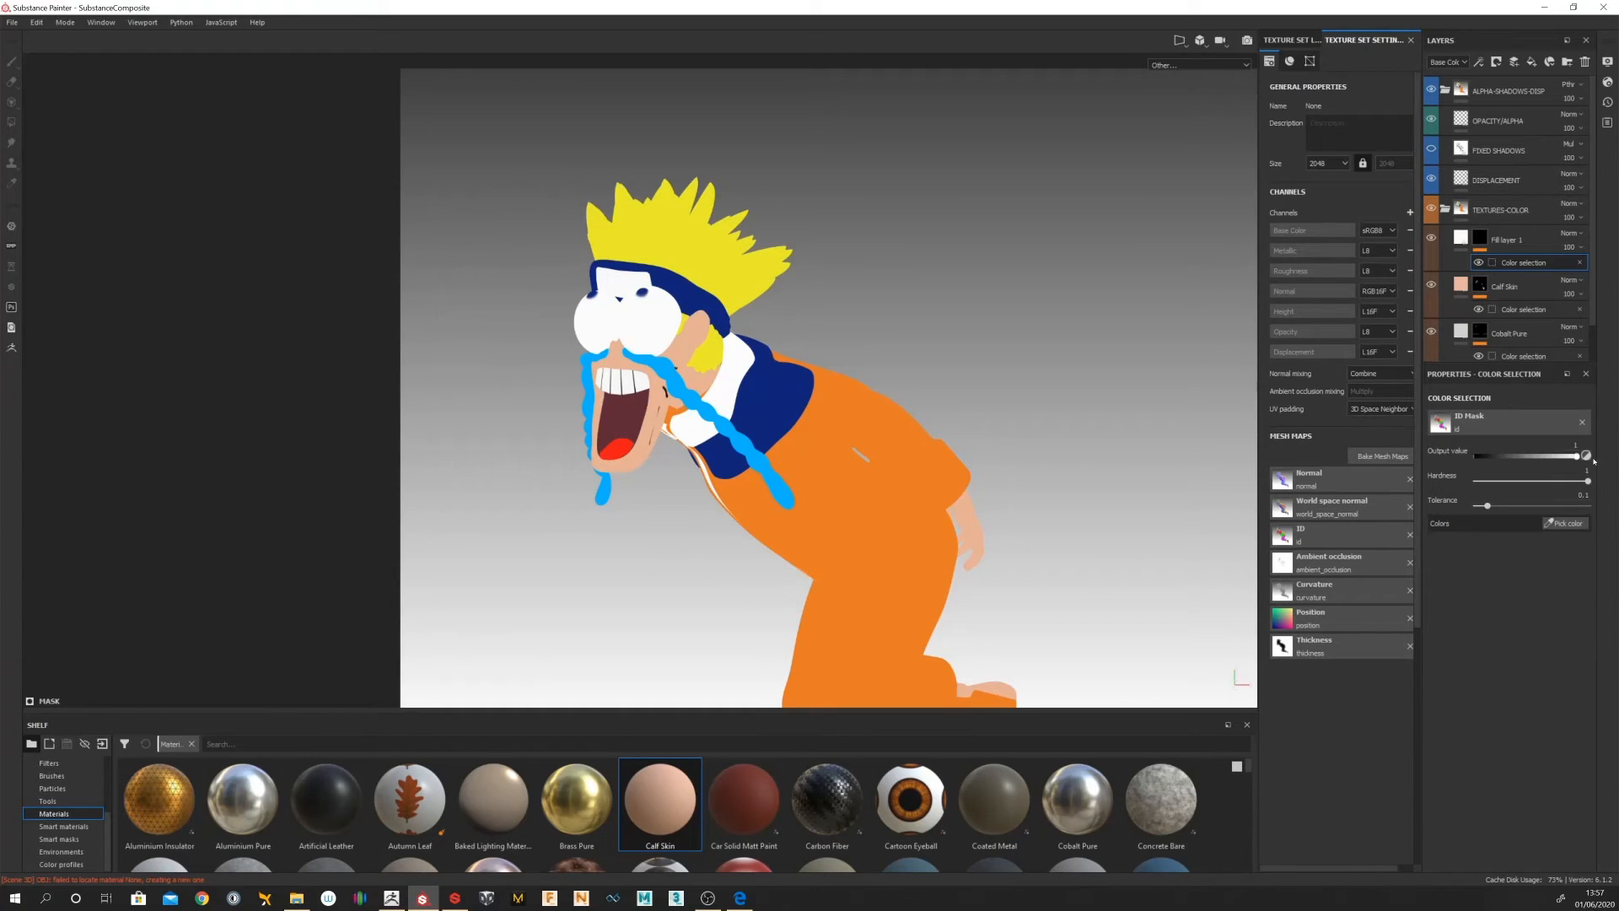
pyautogui.click(1560, 523)
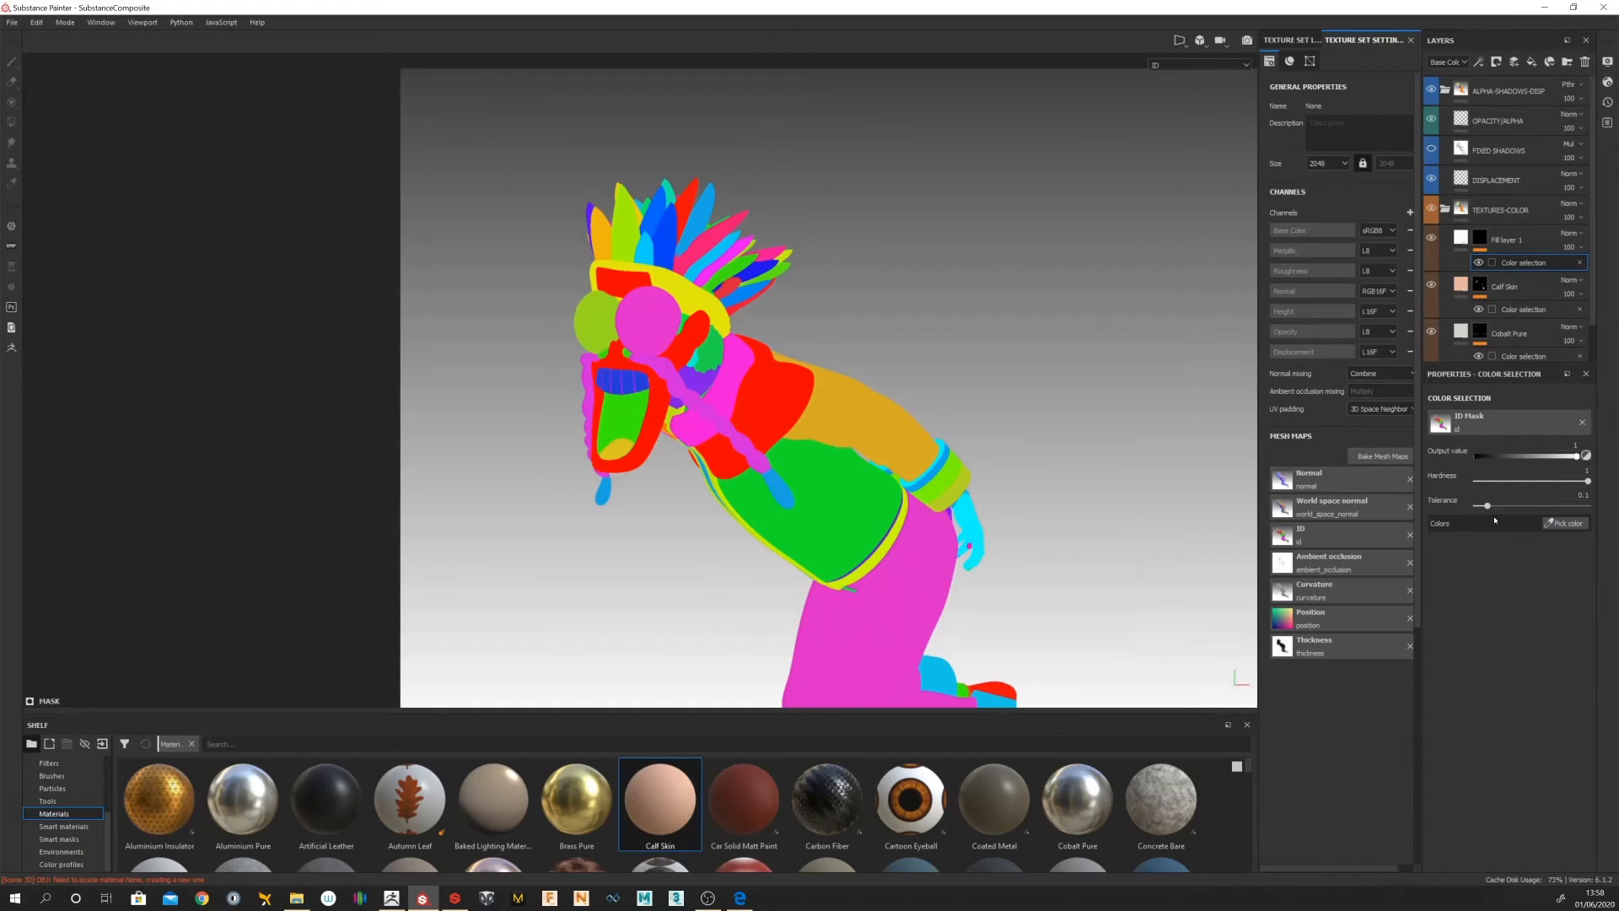
pyautogui.click(1565, 525)
# Step: Set the albedo map as the color selection's ID mask and pick the white of the near eye
pyautogui.click(1475, 421)
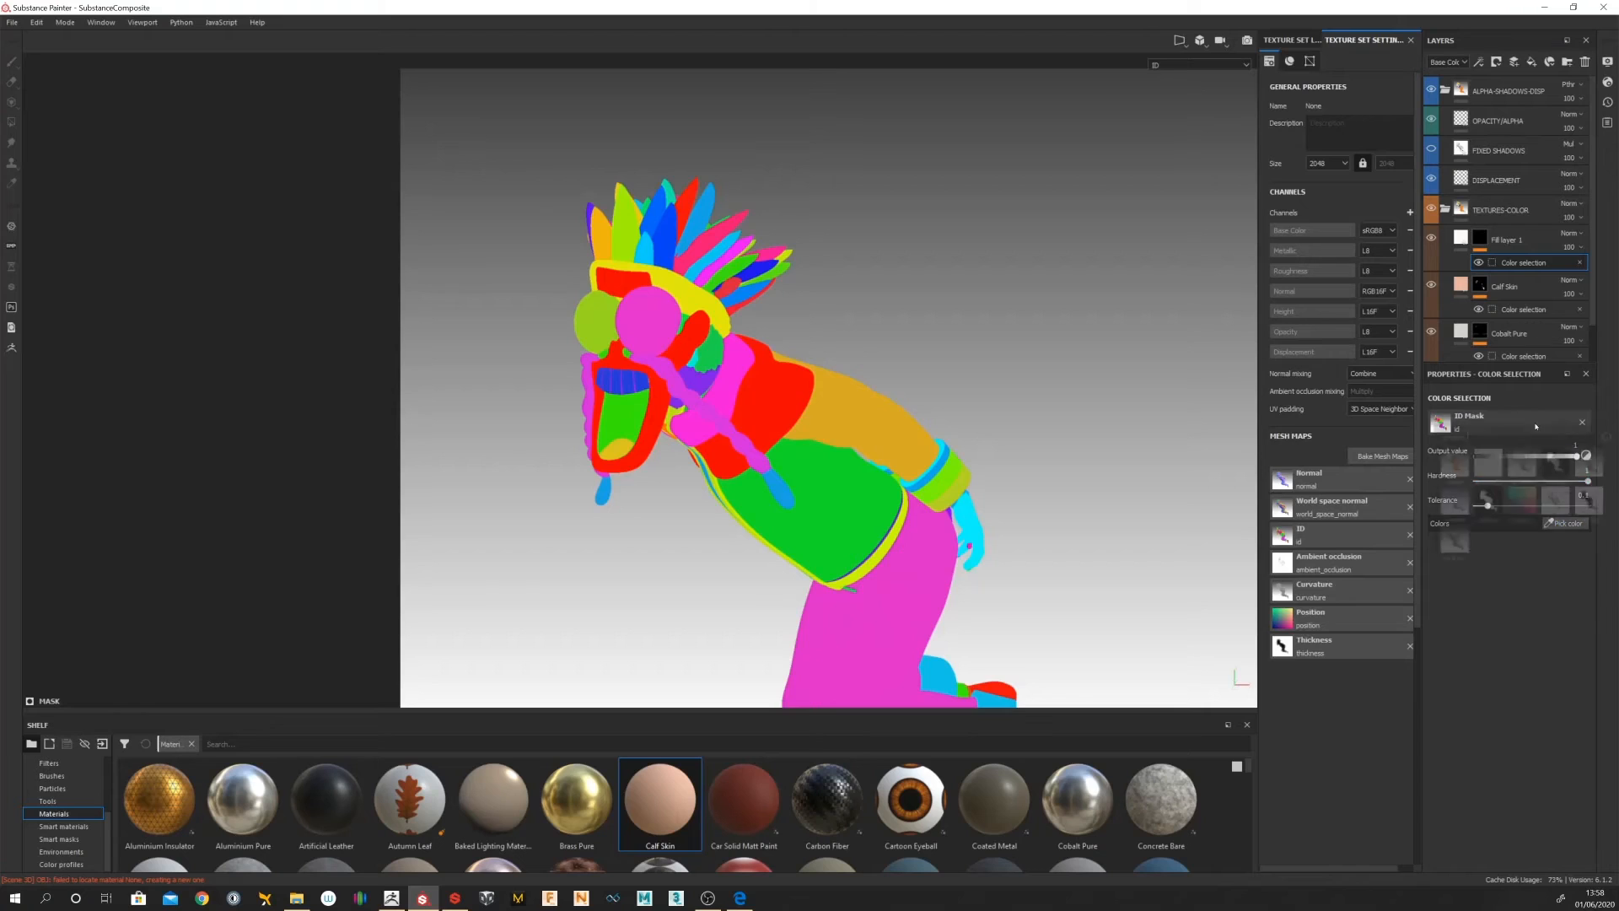
pyautogui.click(1455, 464)
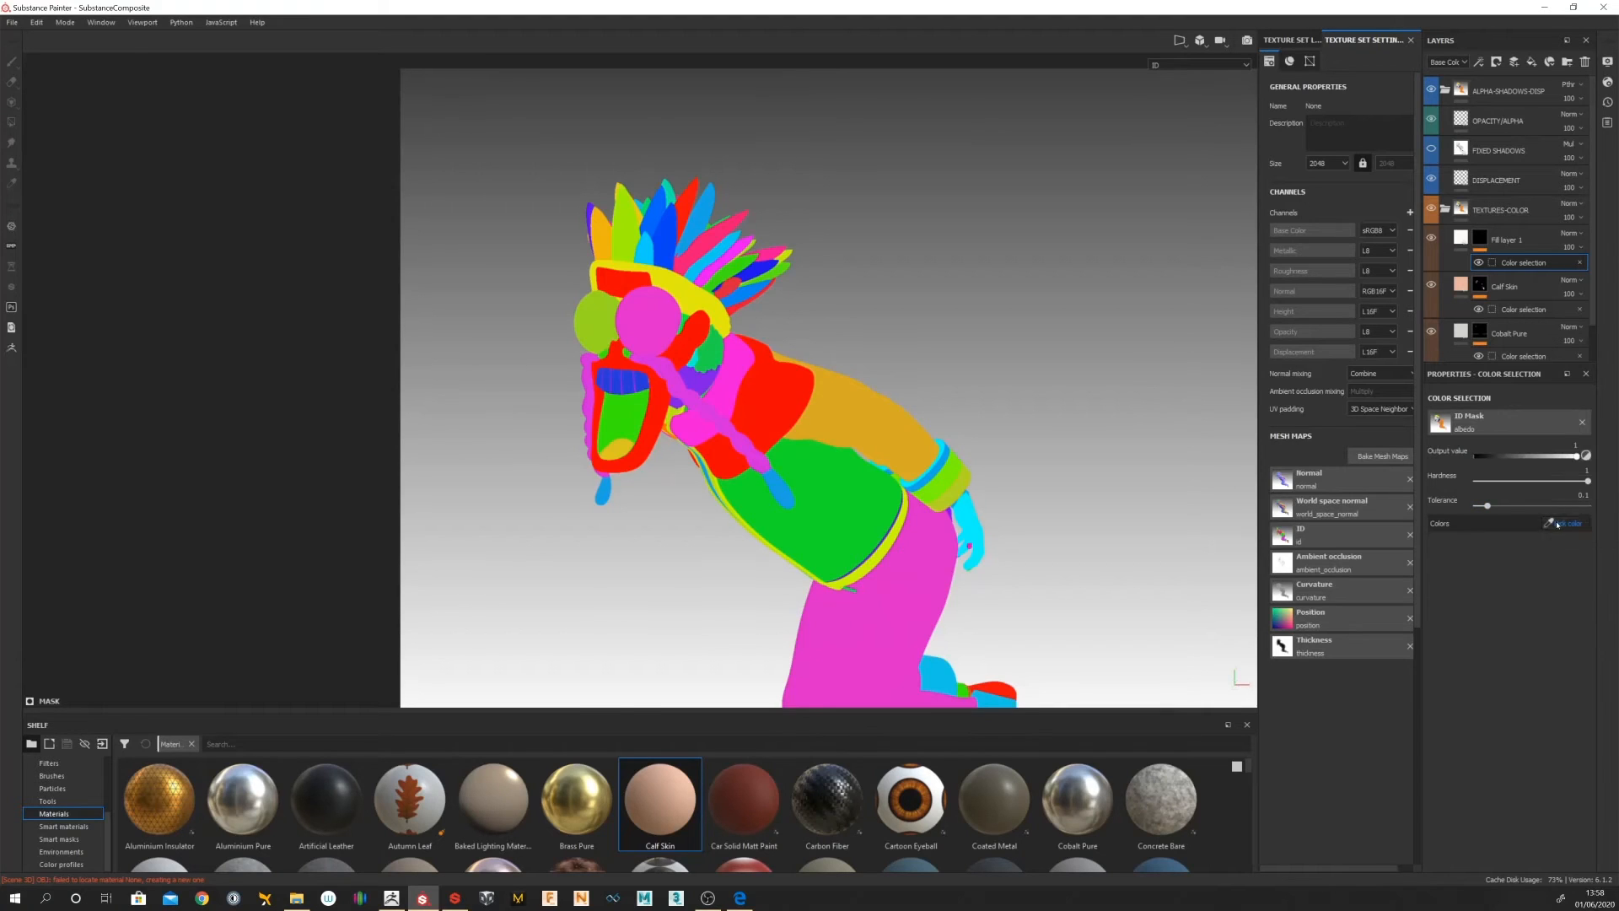
pyautogui.click(646, 325)
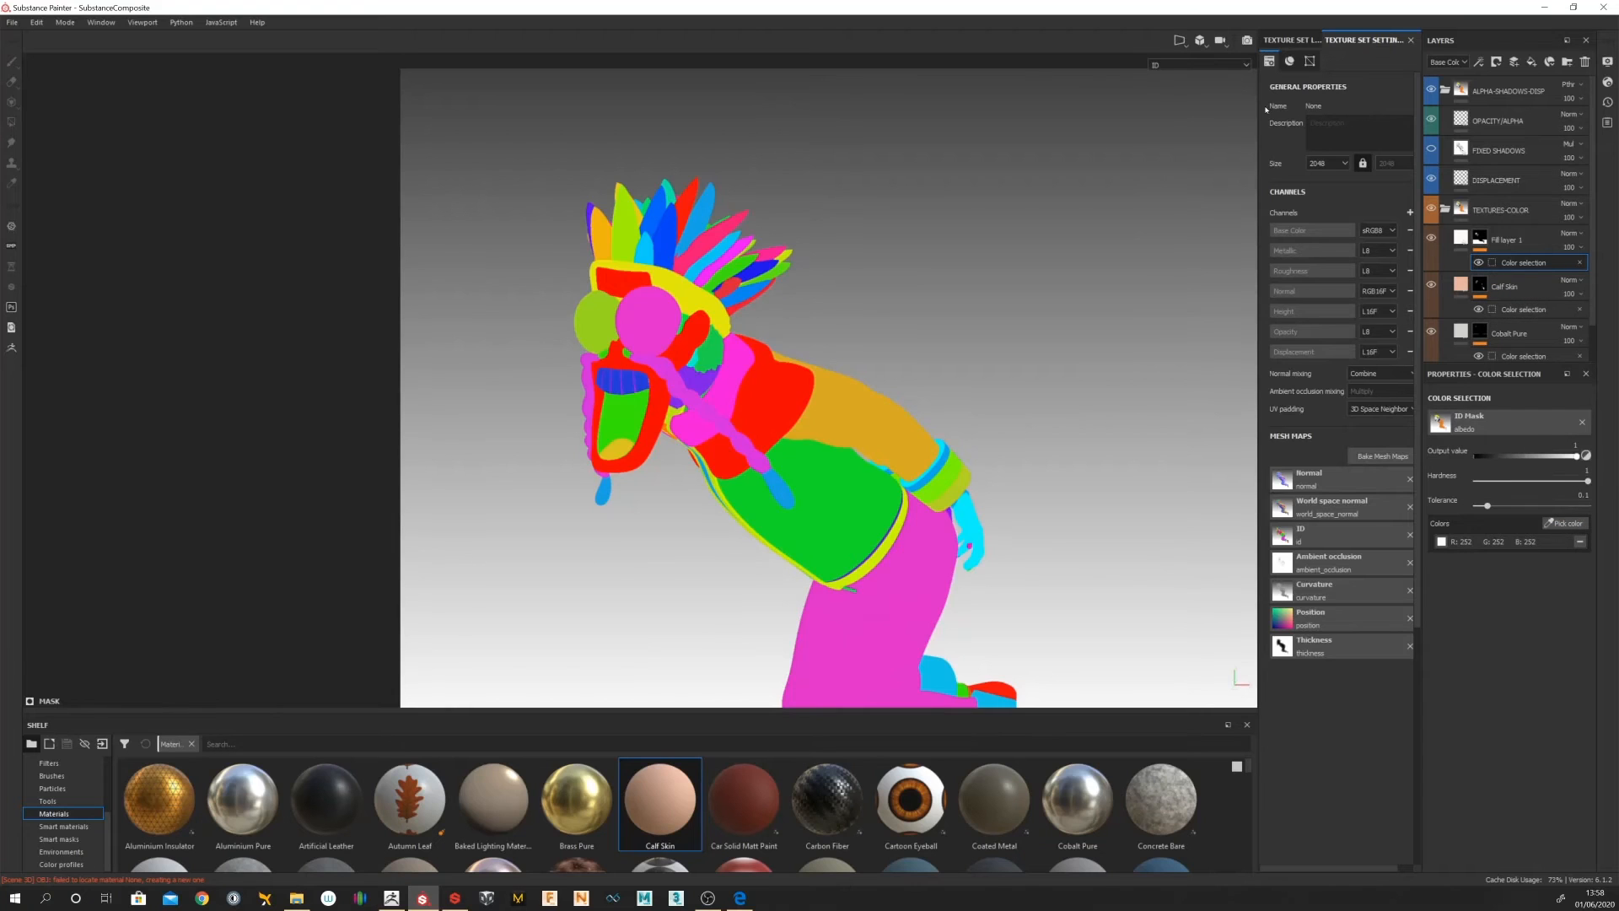
# Step: Return the viewport to the Material display and examine the white areas on the eyes, teeth and collar
pyautogui.click(1214, 65)
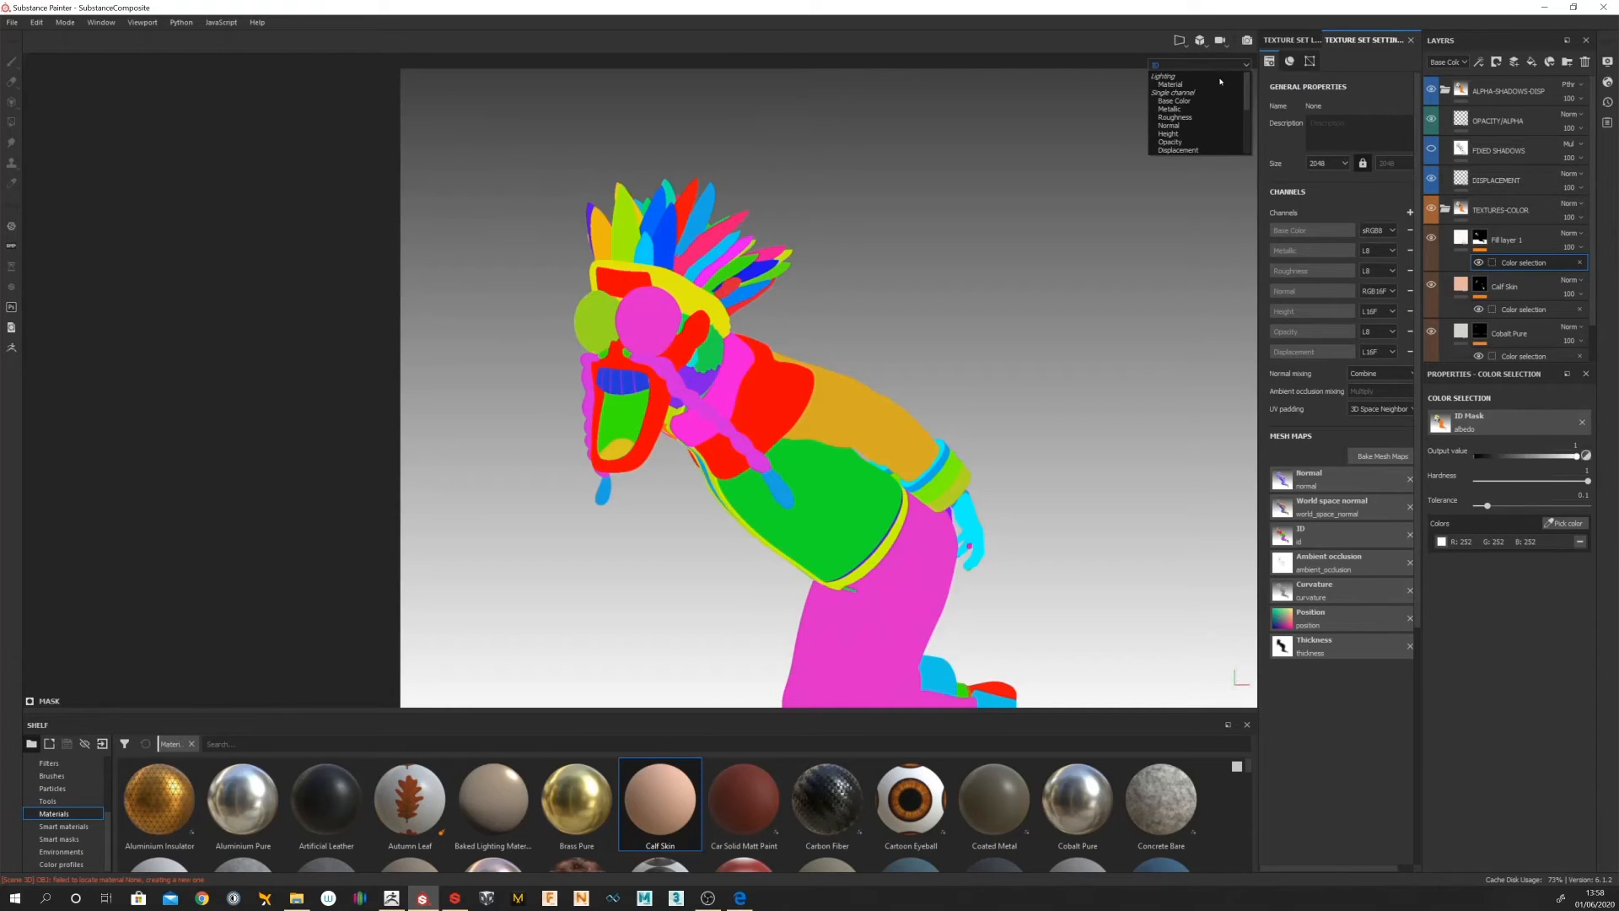
pyautogui.click(1217, 84)
pyautogui.scroll(-6, 683, 342)
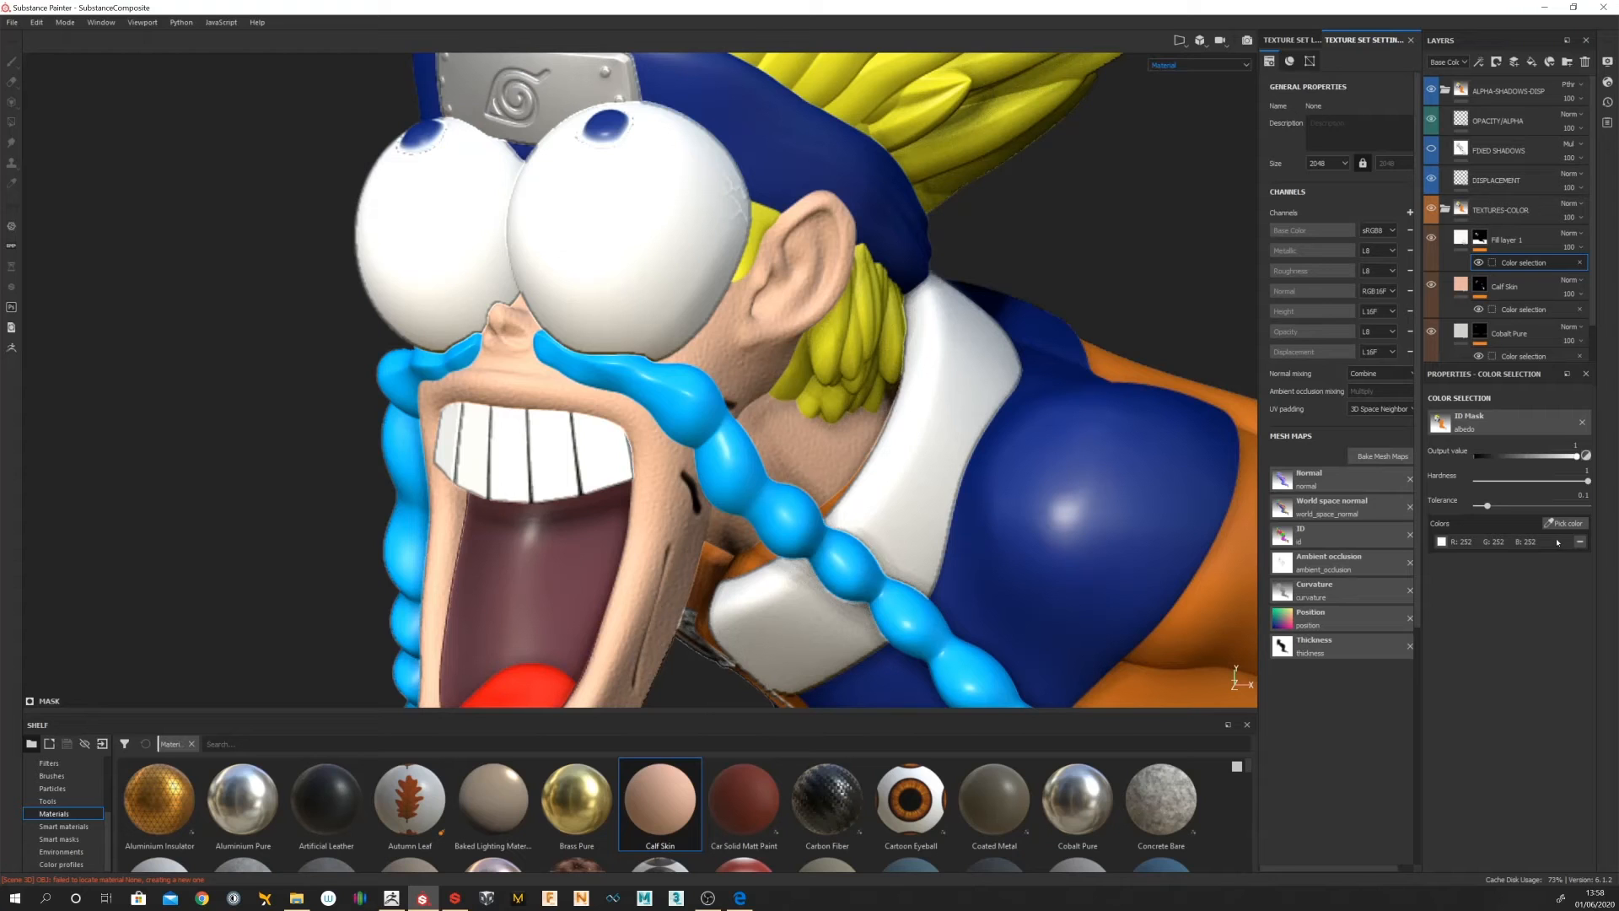
pyautogui.scroll(-1, 1340, 505)
pyautogui.scroll(-5, 1186, 298)
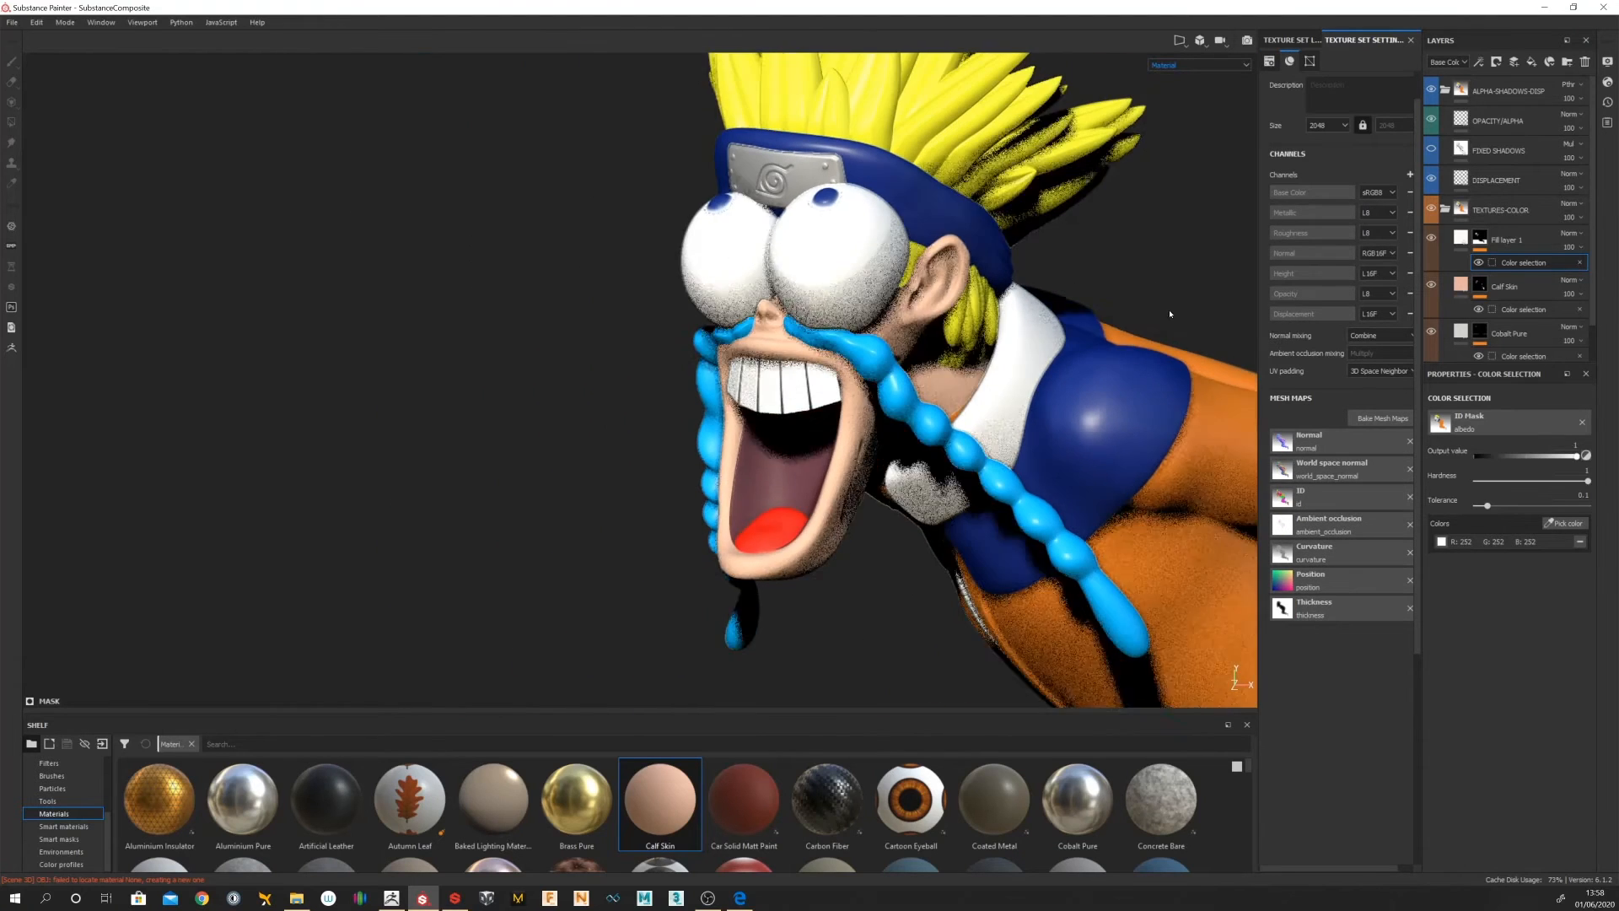
pyautogui.keyDown('alt'); pyautogui.moveTo(1186, 297); pyautogui.dragTo(986, 441); pyautogui.keyUp('alt')
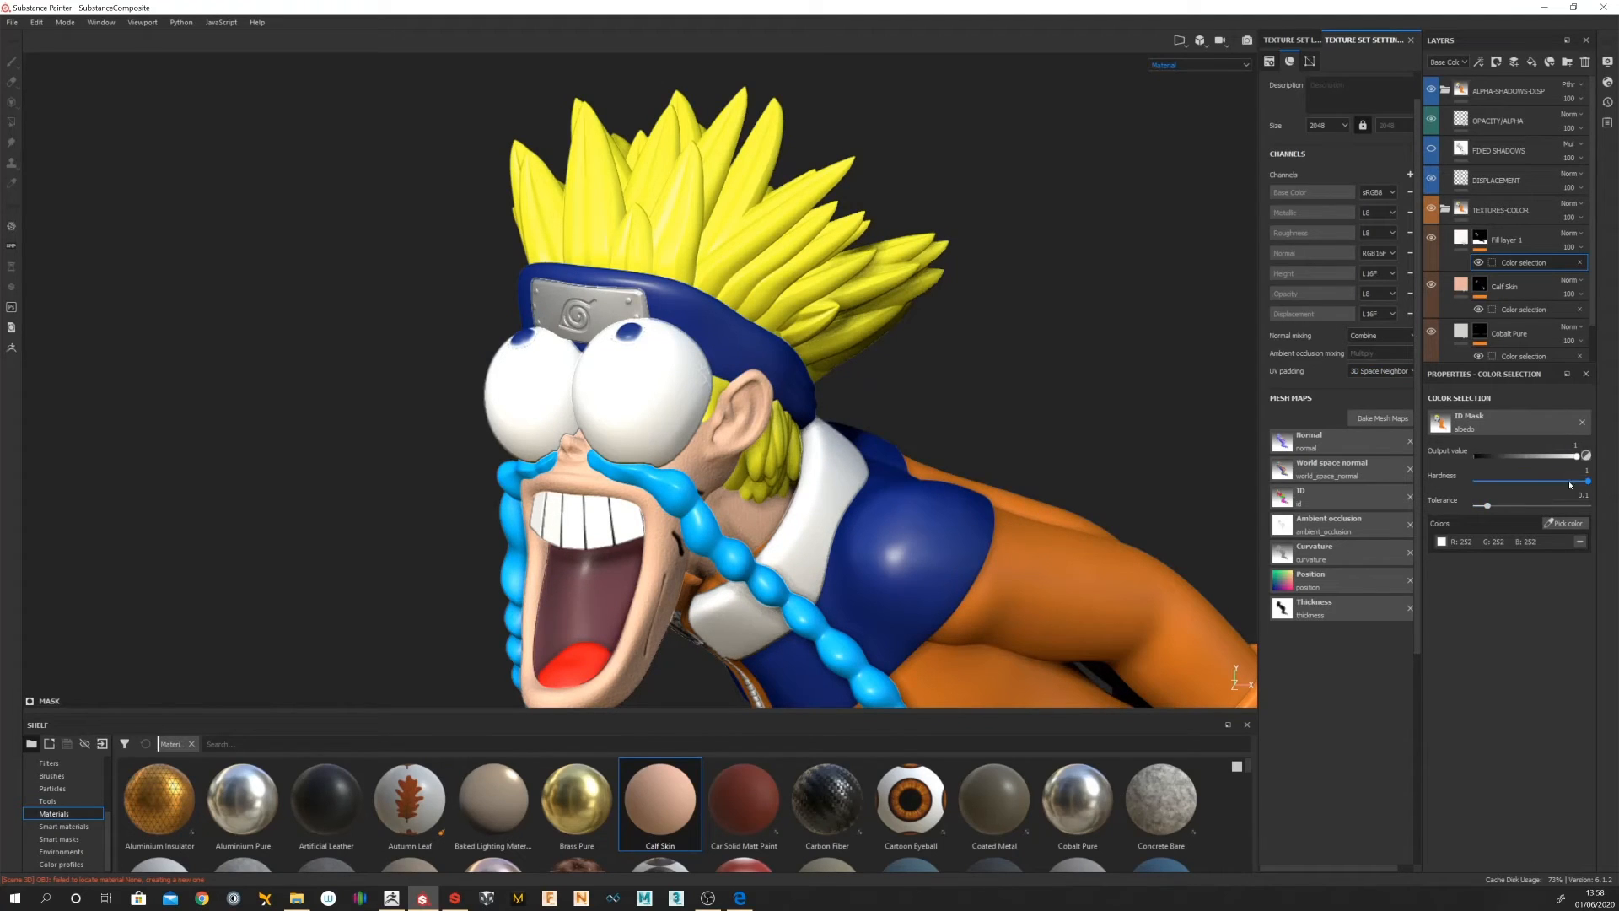
# Step: Try several tolerance values for the white color selection, ending at 0.12
pyautogui.moveTo(1488, 506)
pyautogui.mouseDown()
pyautogui.moveTo(1541, 507)
pyautogui.moveTo(1477, 506)
pyautogui.mouseUp()
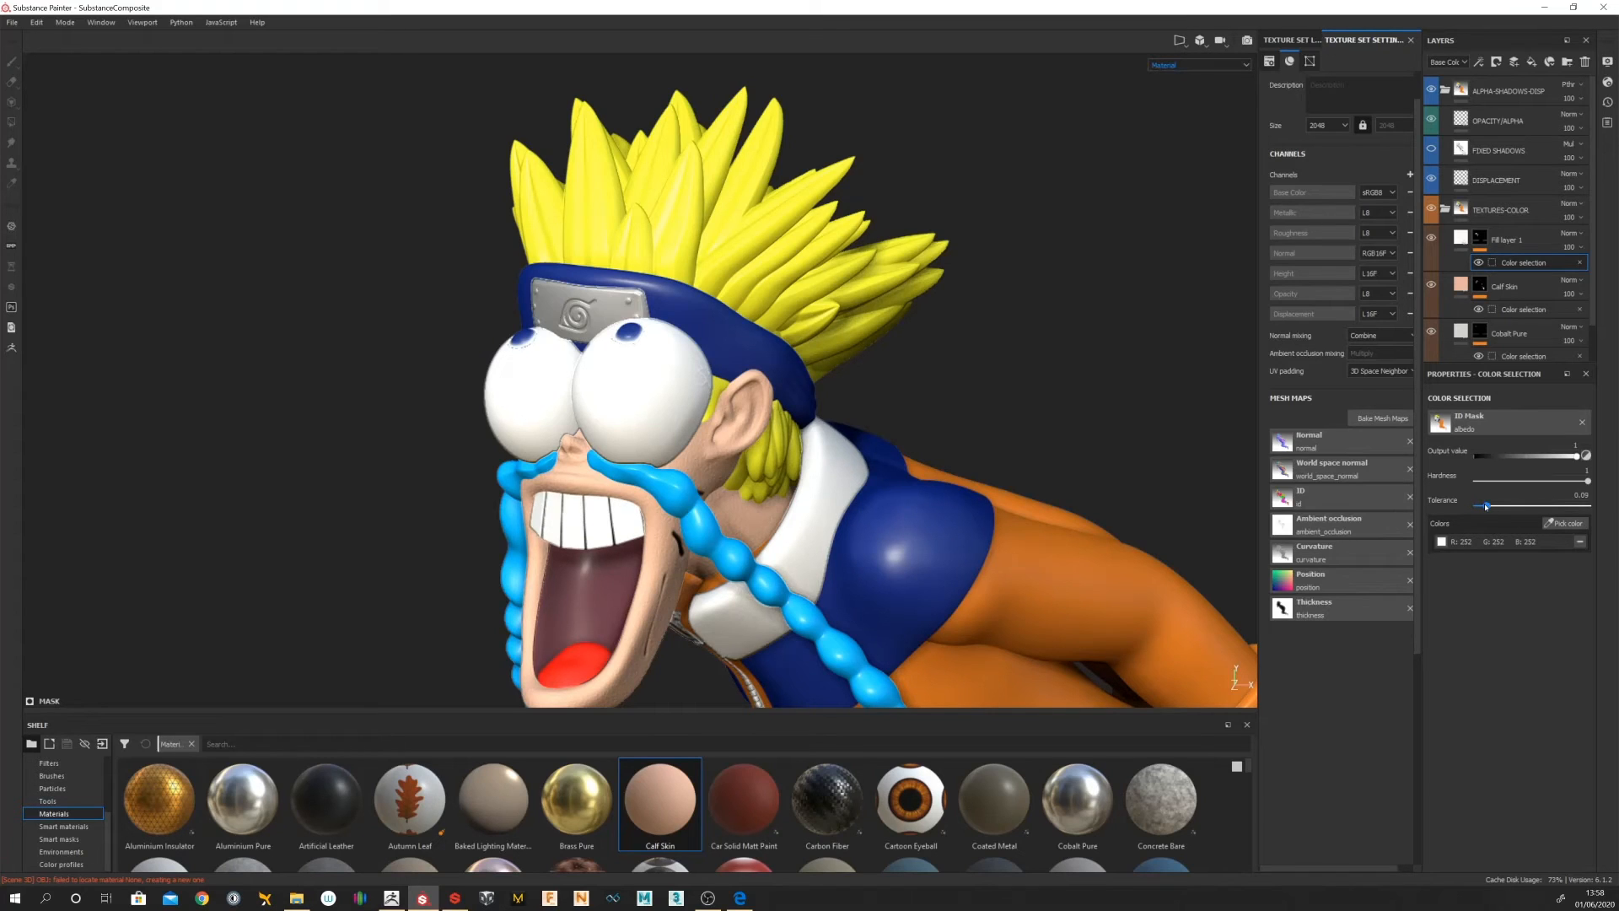
pyautogui.moveTo(1477, 506); pyautogui.dragTo(1498, 508)
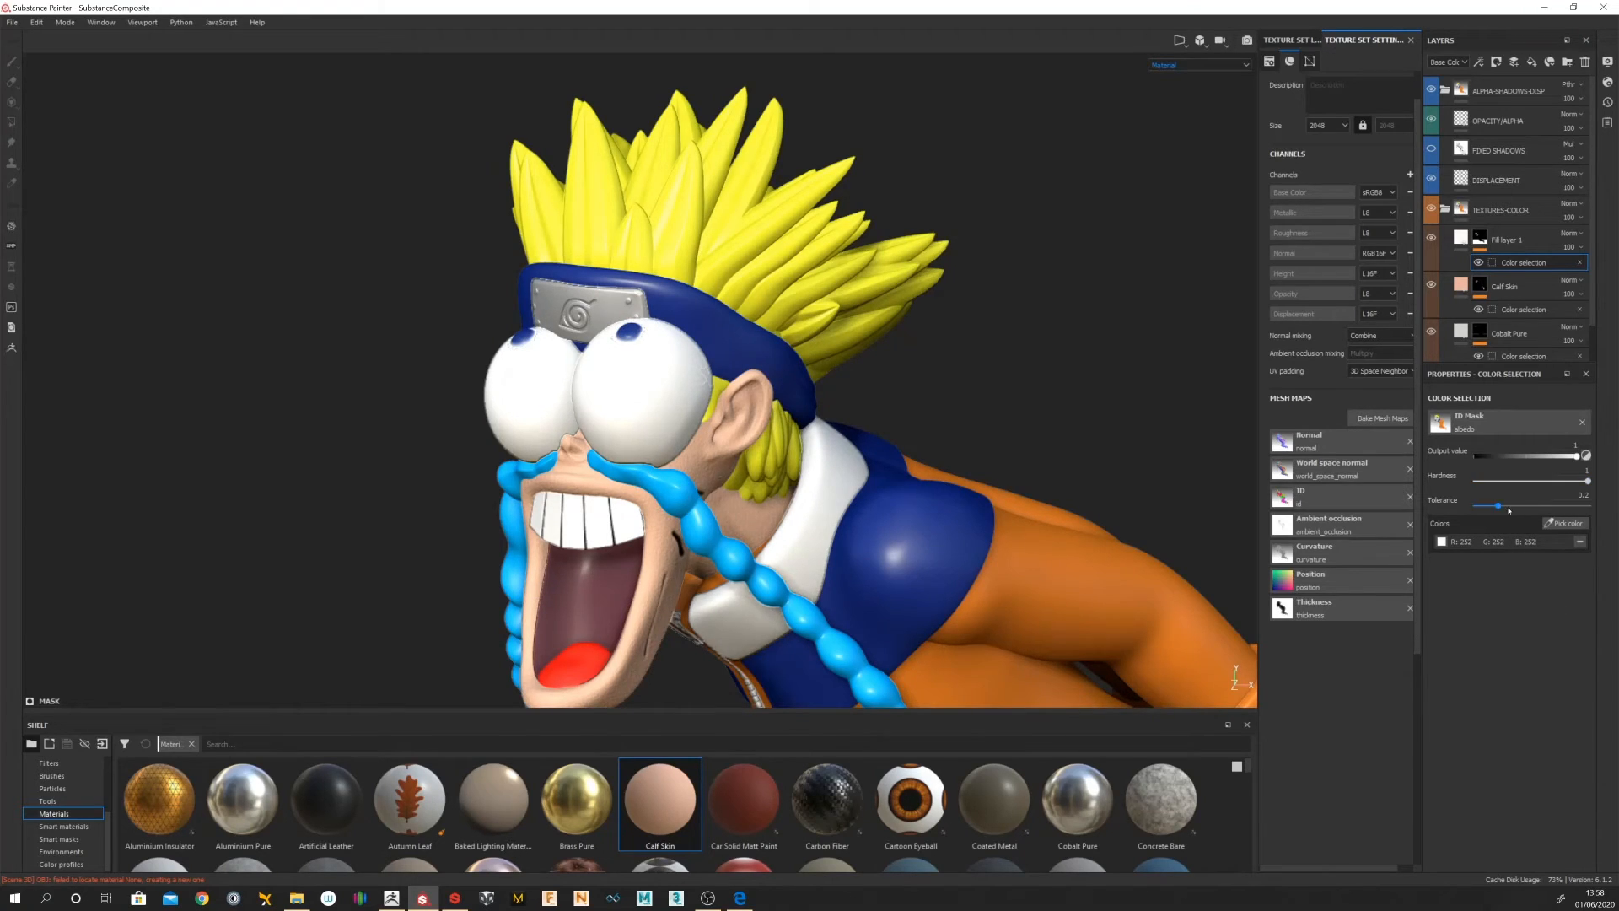
pyautogui.moveTo(1503, 507)
pyautogui.mouseDown()
pyautogui.moveTo(1476, 505)
pyautogui.moveTo(1493, 505)
pyautogui.moveTo(1487, 492)
pyautogui.mouseUp()
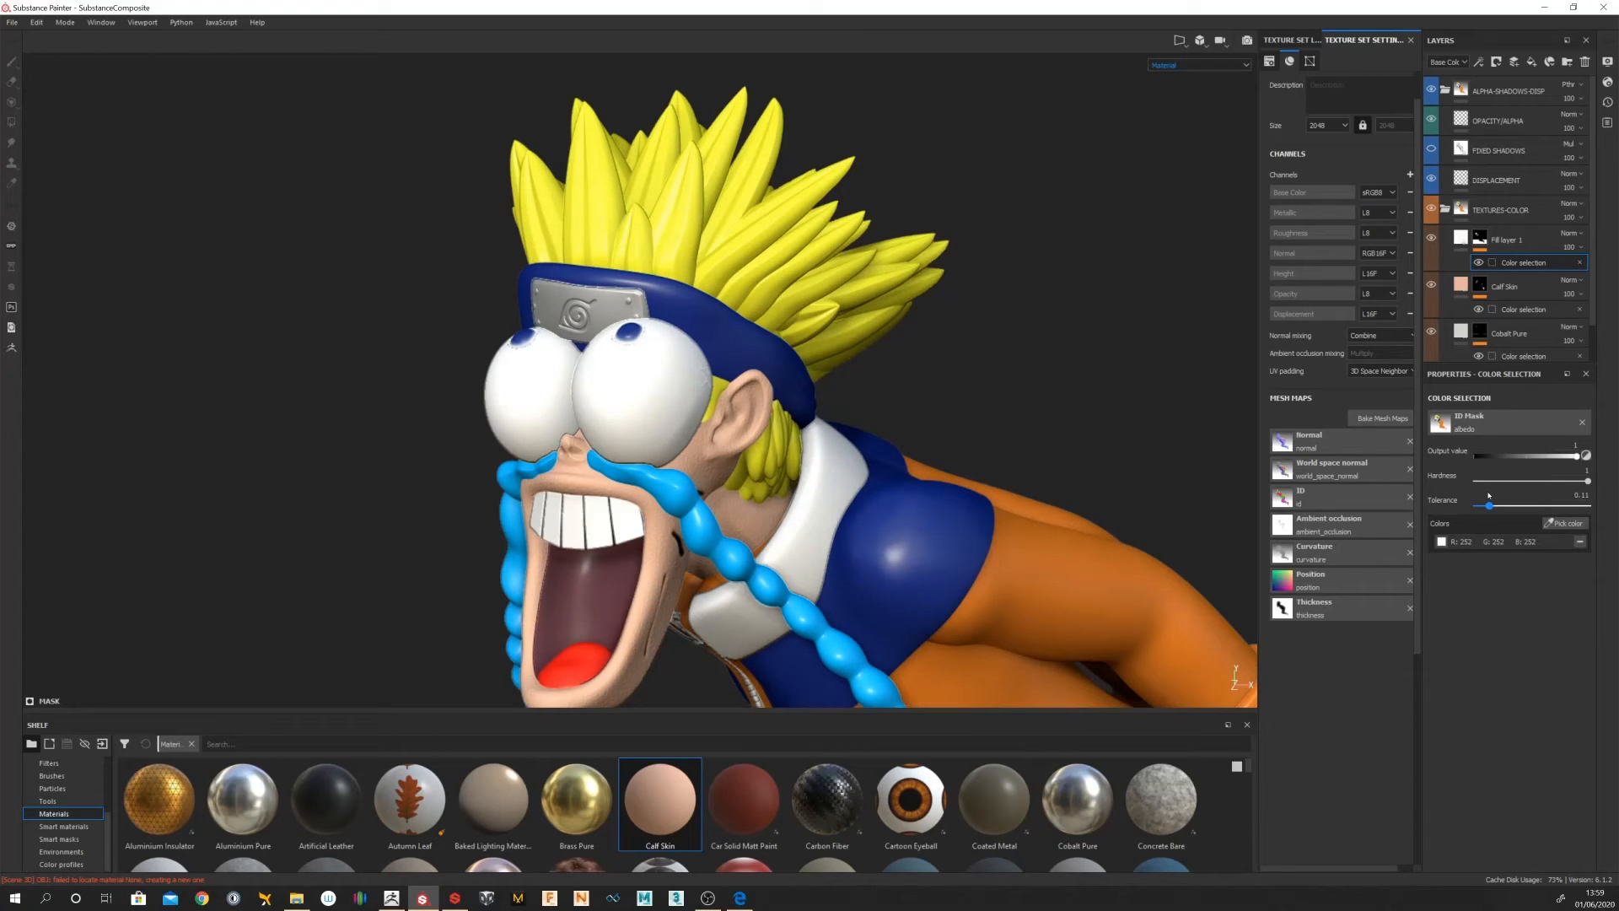
pyautogui.moveTo(1488, 494); pyautogui.dragTo(1490, 496)
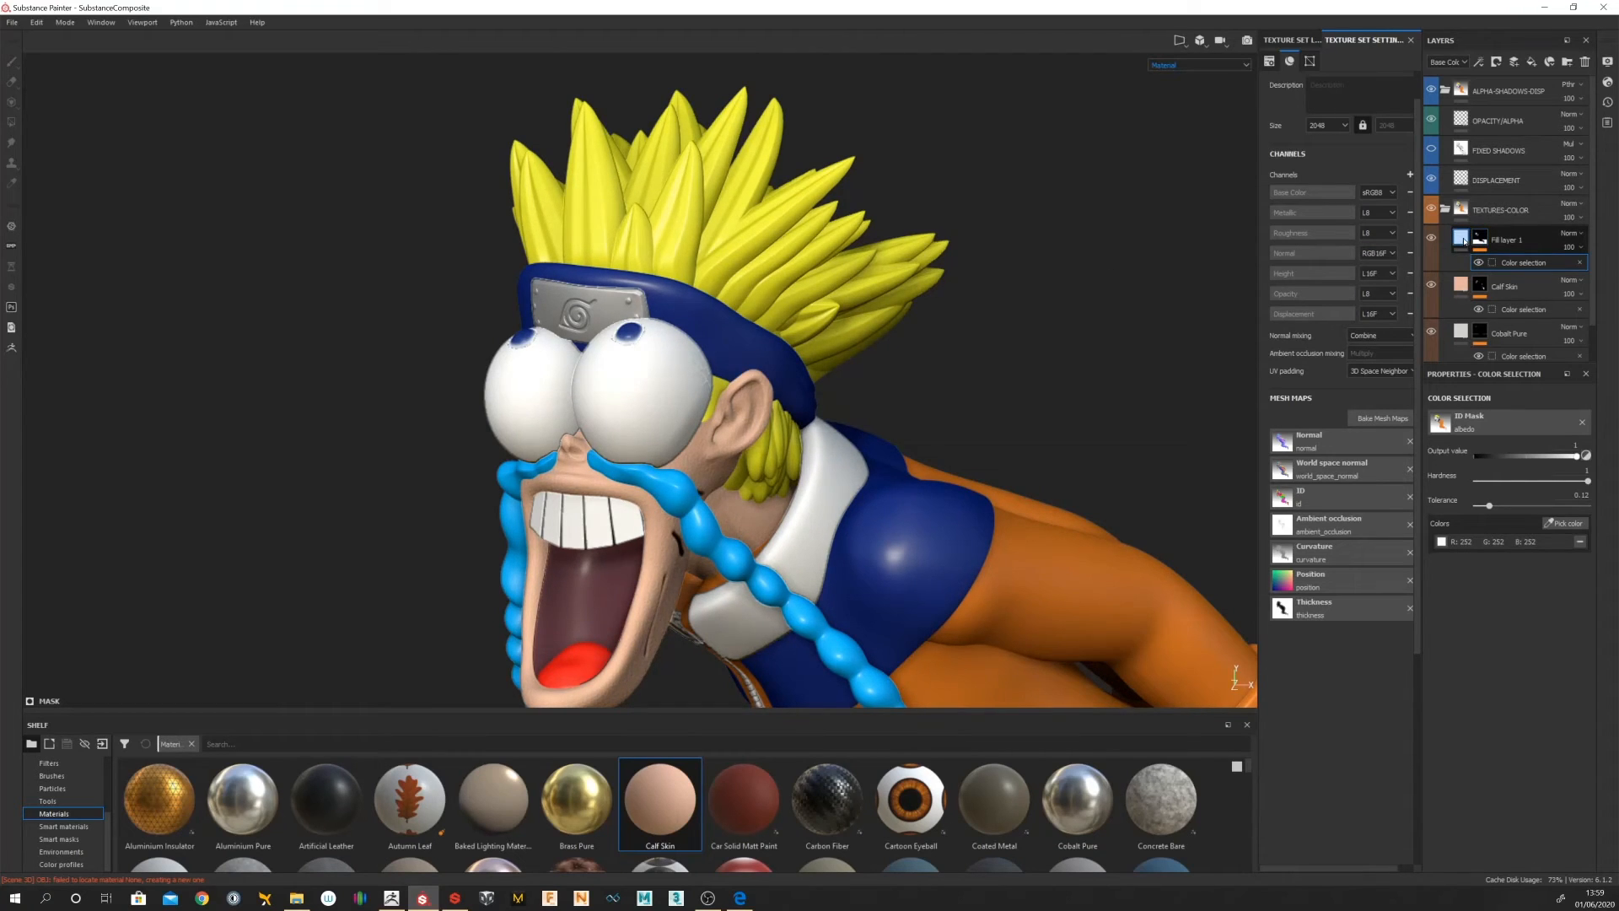
# Step: Move Fill layer 1 below Cobalt Pure, just above POLYPAINT, and set its color selection's tolerance to 0.1
pyautogui.moveTo(1461, 239)
pyautogui.mouseDown()
pyautogui.moveTo(1477, 353)
pyautogui.moveTo(1480, 326)
pyautogui.mouseUp()
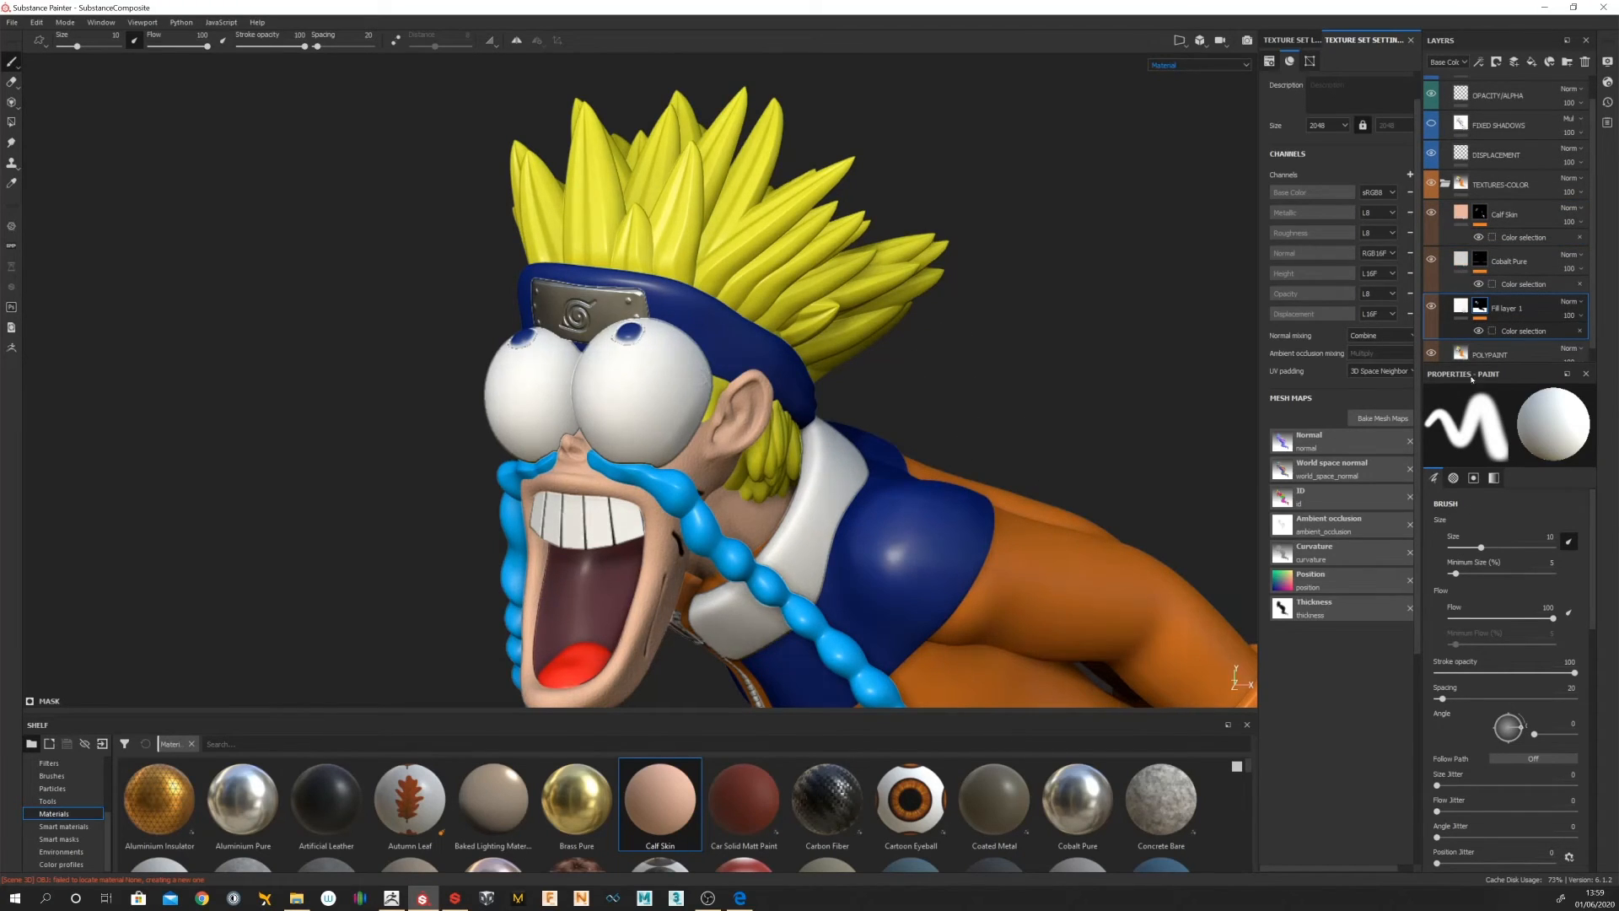
pyautogui.click(1518, 331)
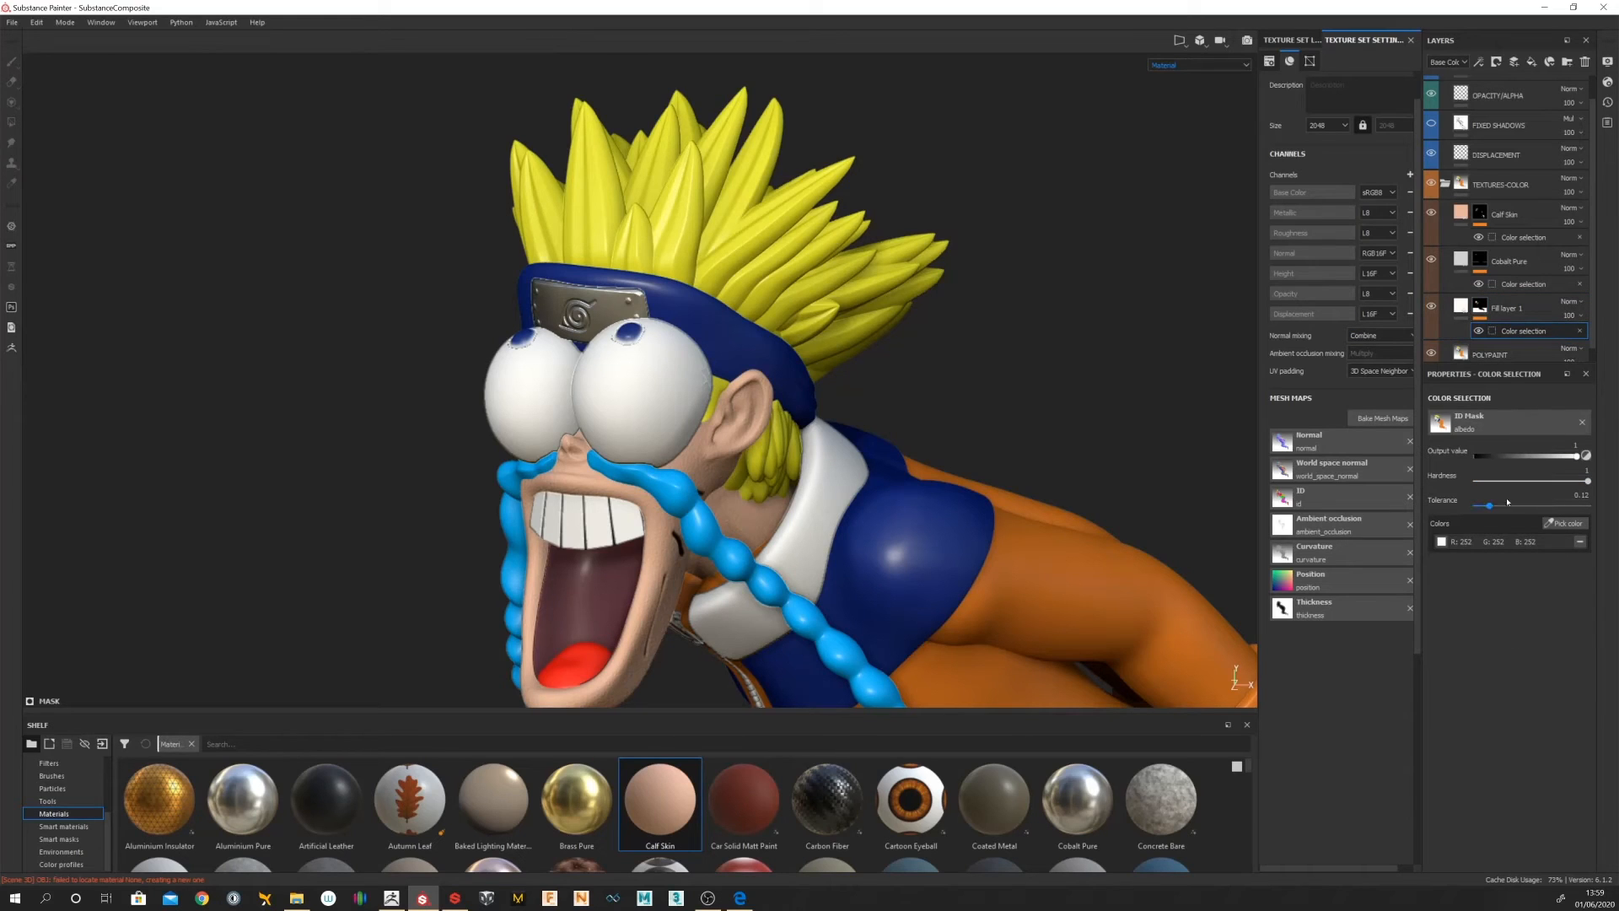
pyautogui.moveTo(1494, 506)
pyautogui.mouseDown()
pyautogui.moveTo(1532, 506)
pyautogui.moveTo(1471, 505)
pyautogui.moveTo(1505, 498)
pyautogui.moveTo(1485, 485)
pyautogui.moveTo(1603, 496)
pyautogui.moveTo(1488, 488)
pyautogui.mouseUp()
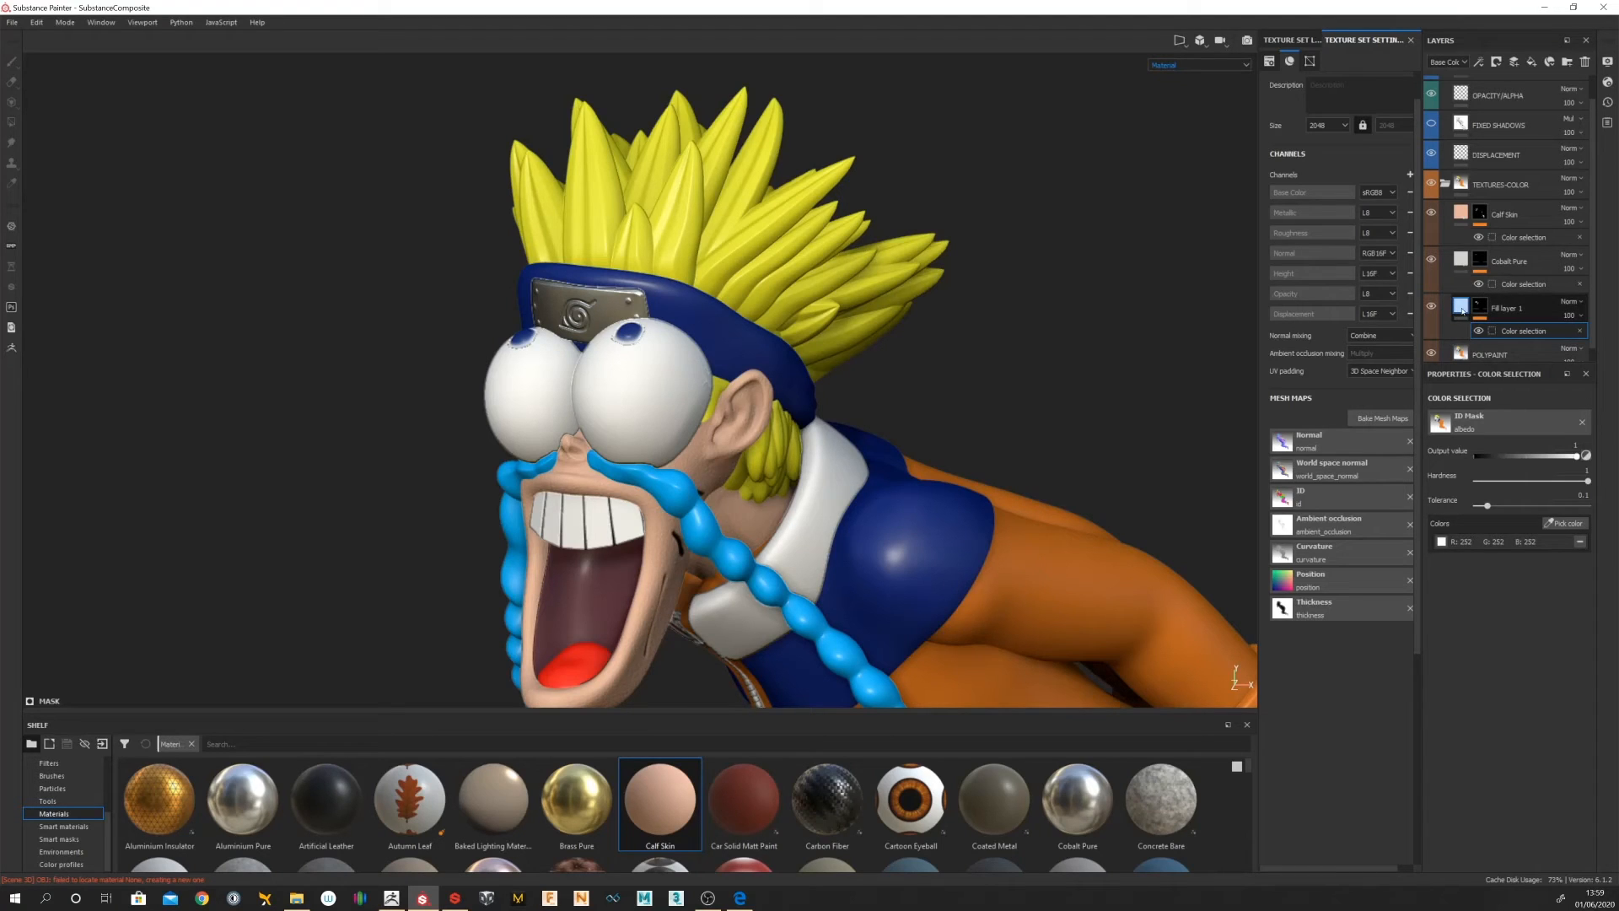
# Step: Set the base color of Fill layer 1 to pure white
pyautogui.click(1461, 312)
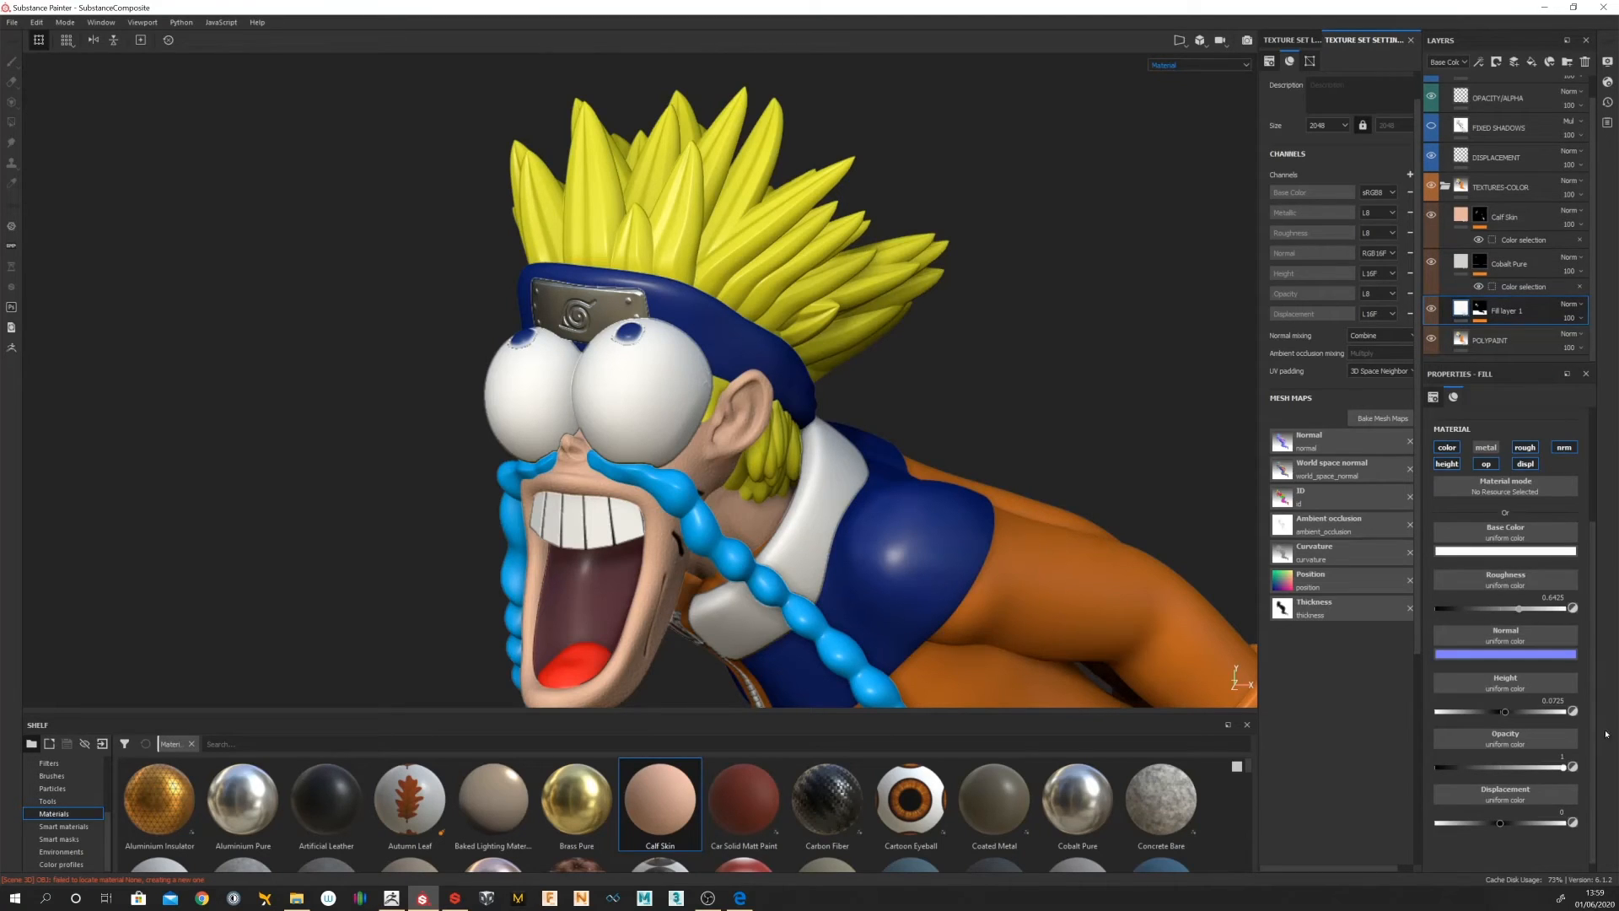
pyautogui.click(1519, 552)
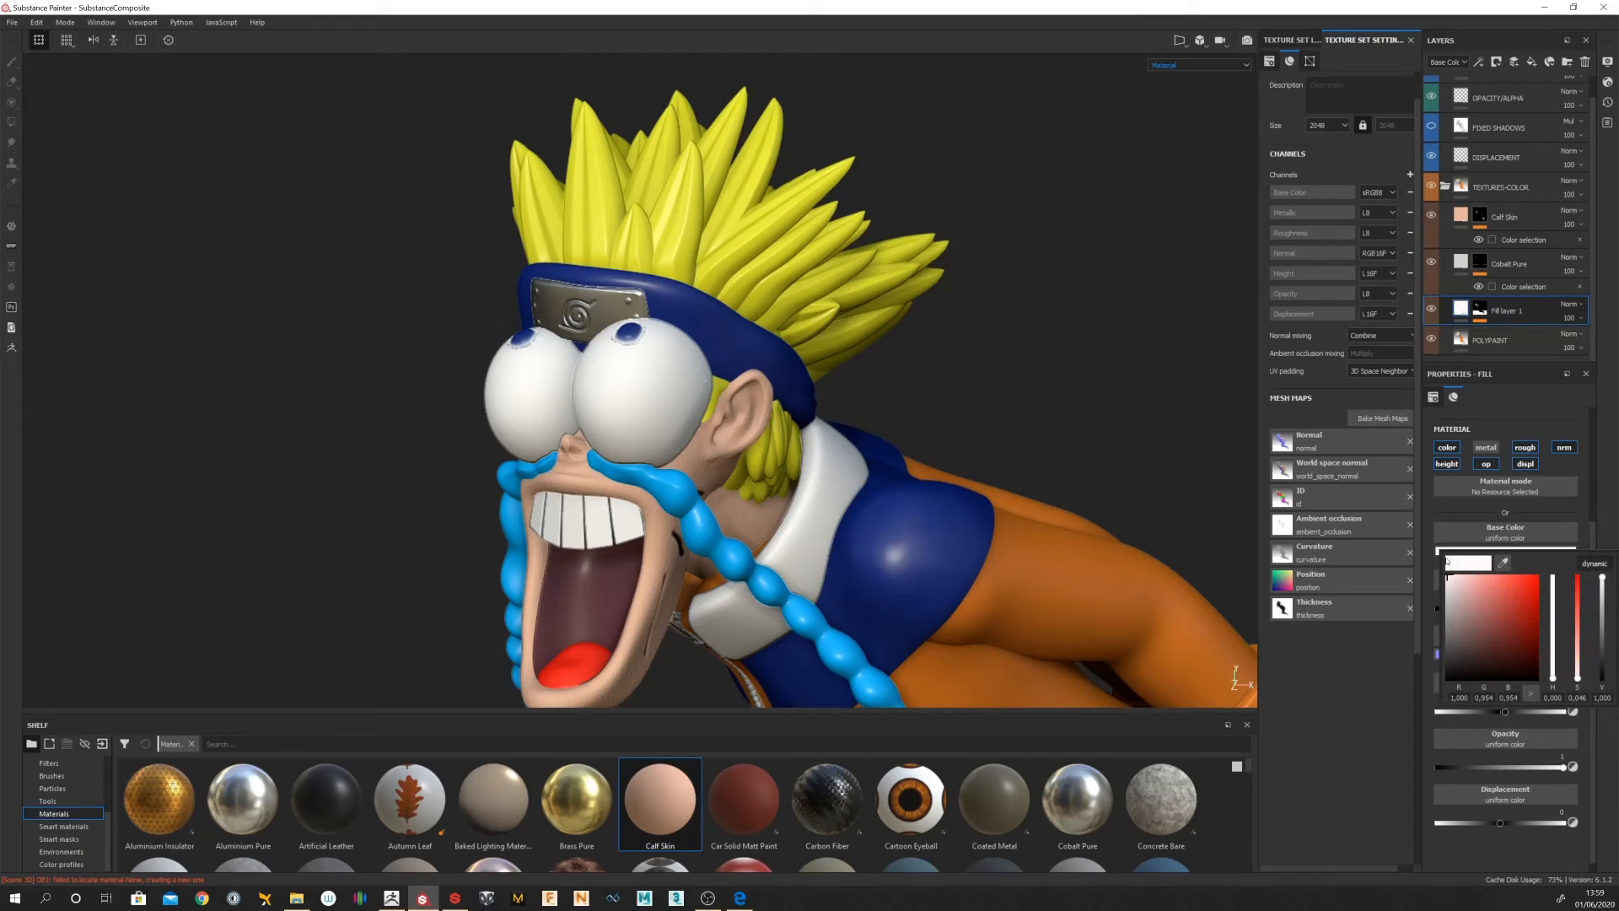
pyautogui.moveTo(1450, 579); pyautogui.dragTo(1439, 573)
# Step: Set Fill layer 1's opacity channel to 1, its height to 0.1111 and its roughness to 0.4941
pyautogui.moveTo(1562, 768); pyautogui.dragTo(1442, 765)
pyautogui.moveTo(1544, 766)
pyautogui.mouseDown()
pyautogui.moveTo(1512, 770)
pyautogui.moveTo(1563, 767)
pyautogui.mouseUp()
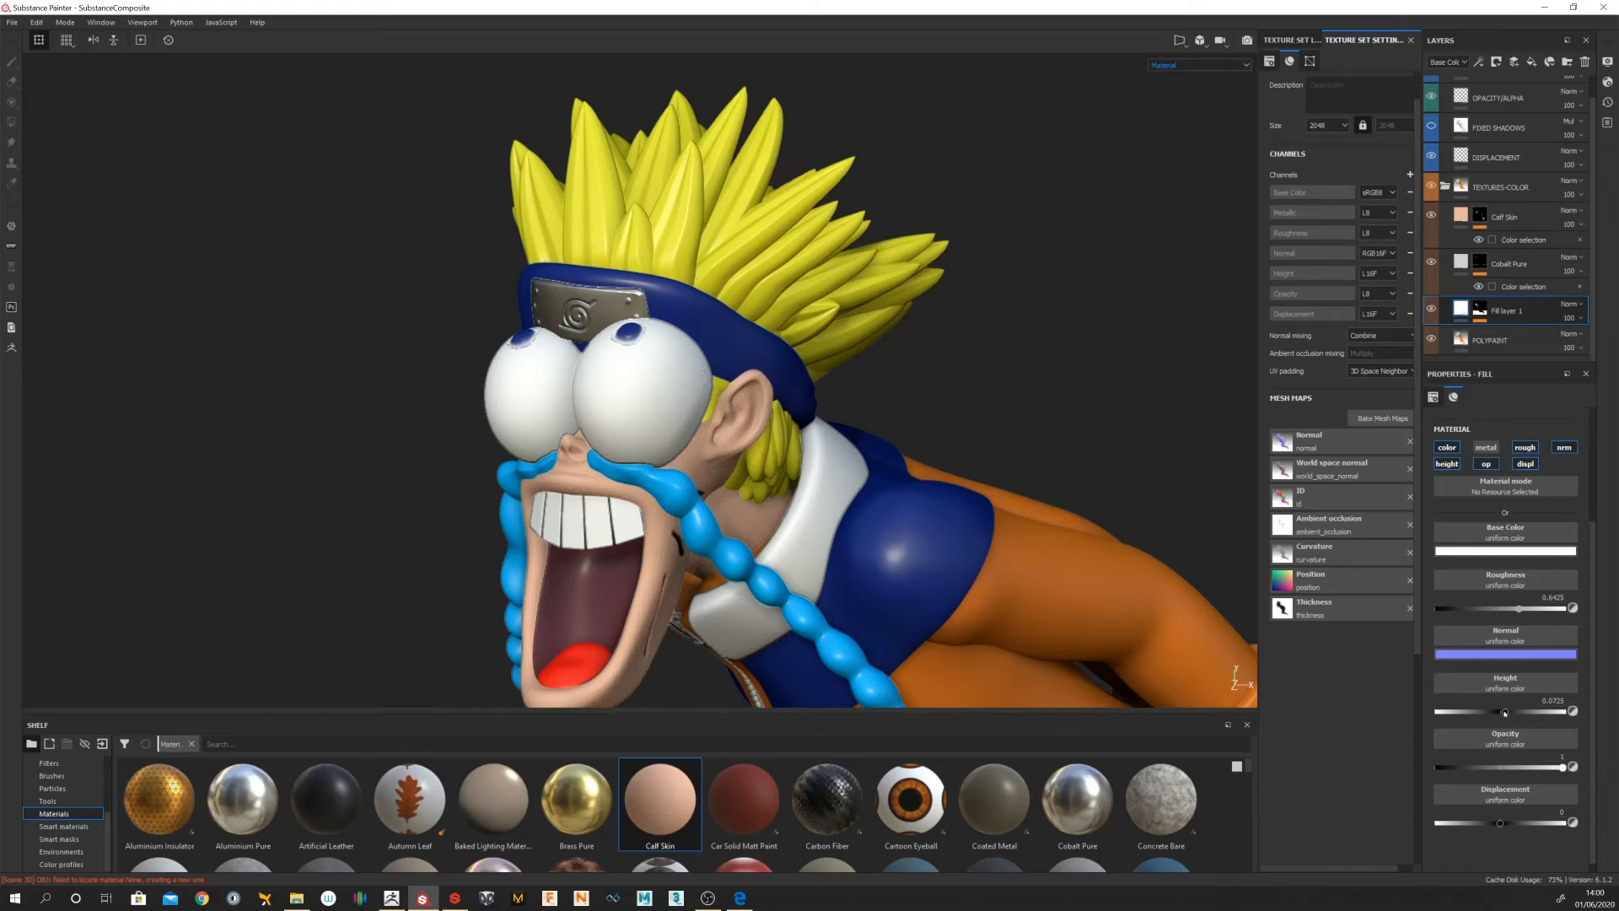
pyautogui.moveTo(1504, 713)
pyautogui.mouseDown()
pyautogui.moveTo(1421, 712)
pyautogui.moveTo(1518, 711)
pyautogui.moveTo(1502, 711)
pyautogui.moveTo(1526, 686)
pyautogui.mouseUp()
pyautogui.moveTo(1518, 608)
pyautogui.mouseDown()
pyautogui.moveTo(1467, 607)
pyautogui.moveTo(1596, 615)
pyautogui.moveTo(1494, 610)
pyautogui.mouseUp()
# Step: Add the Plastic Glossy Pure material as a layer between Cobalt Pure and Fill layer 1
pyautogui.scroll(-3, 277, 791)
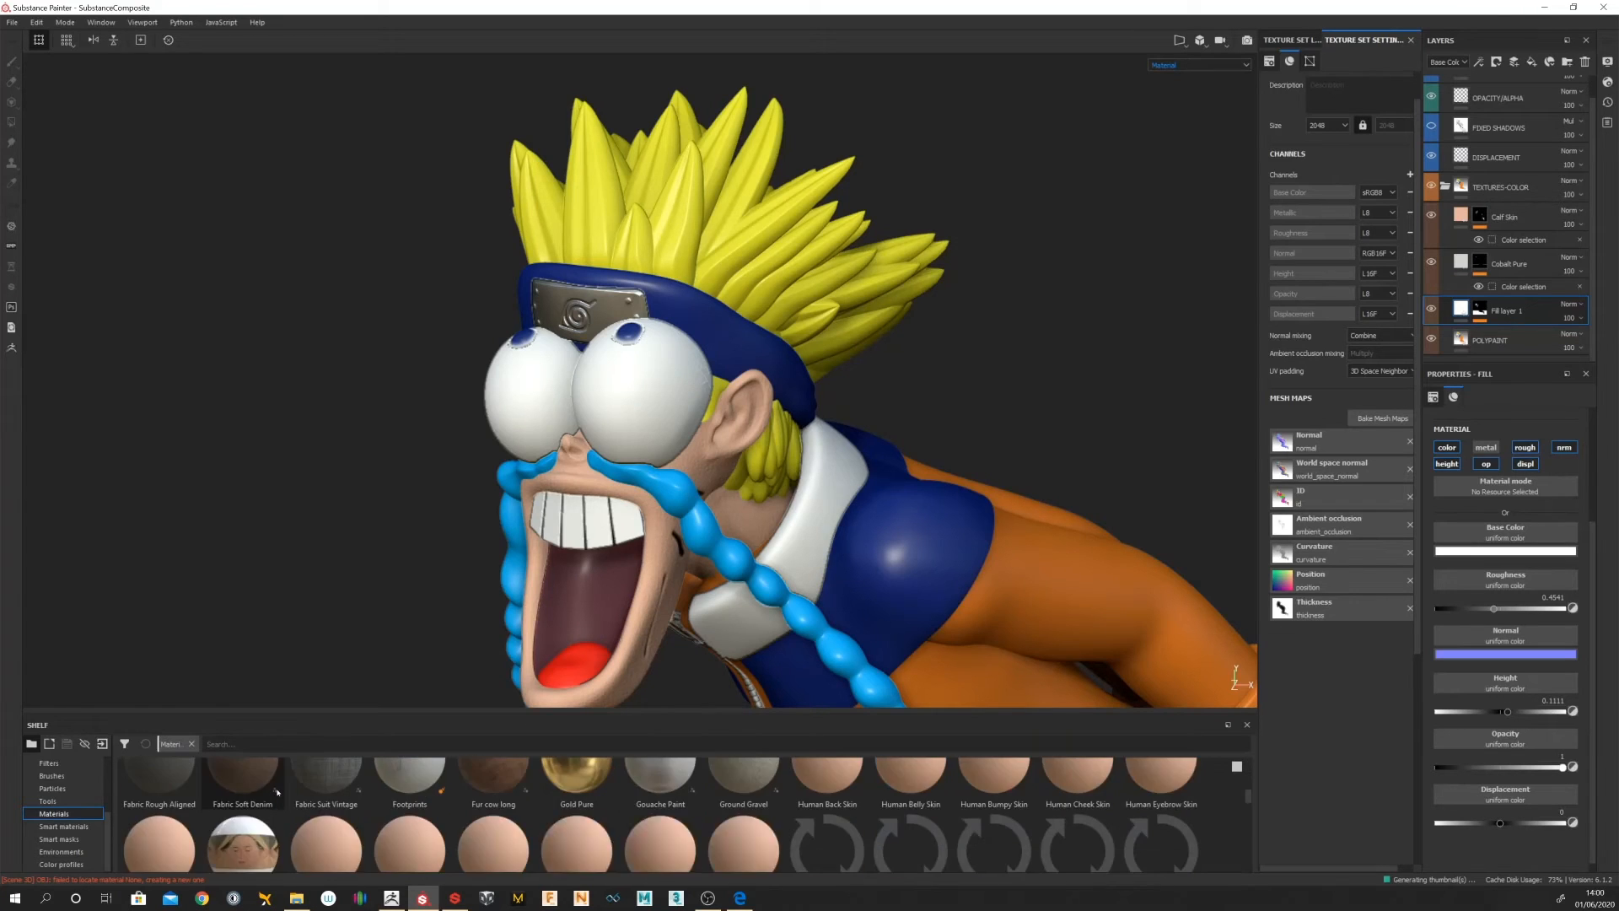
pyautogui.scroll(-5, 278, 791)
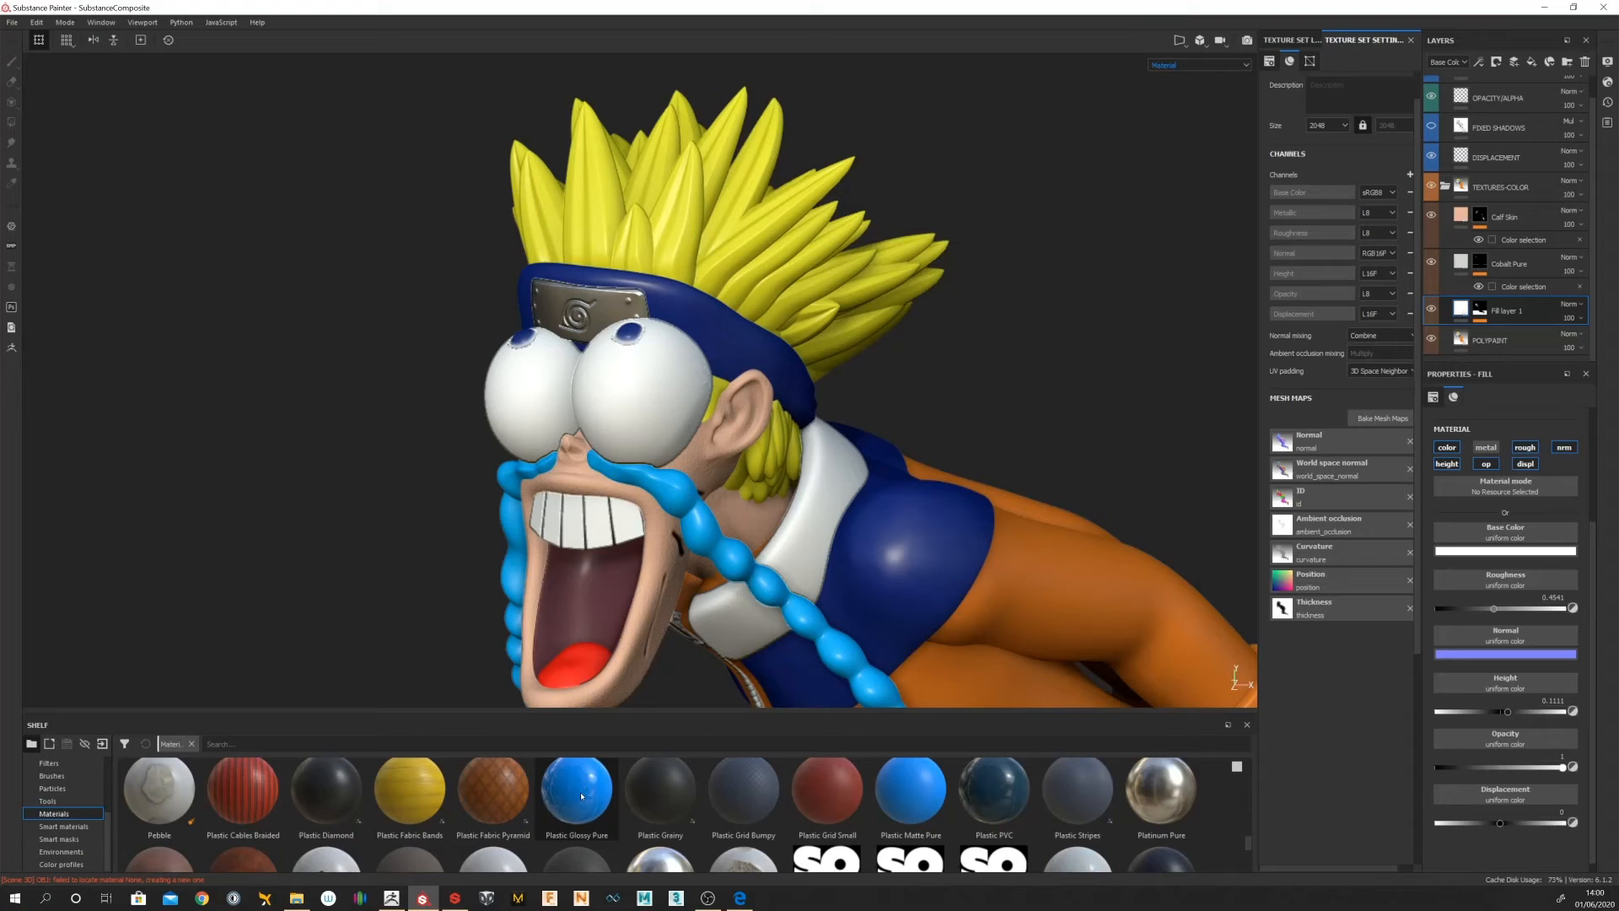
pyautogui.moveTo(581, 795)
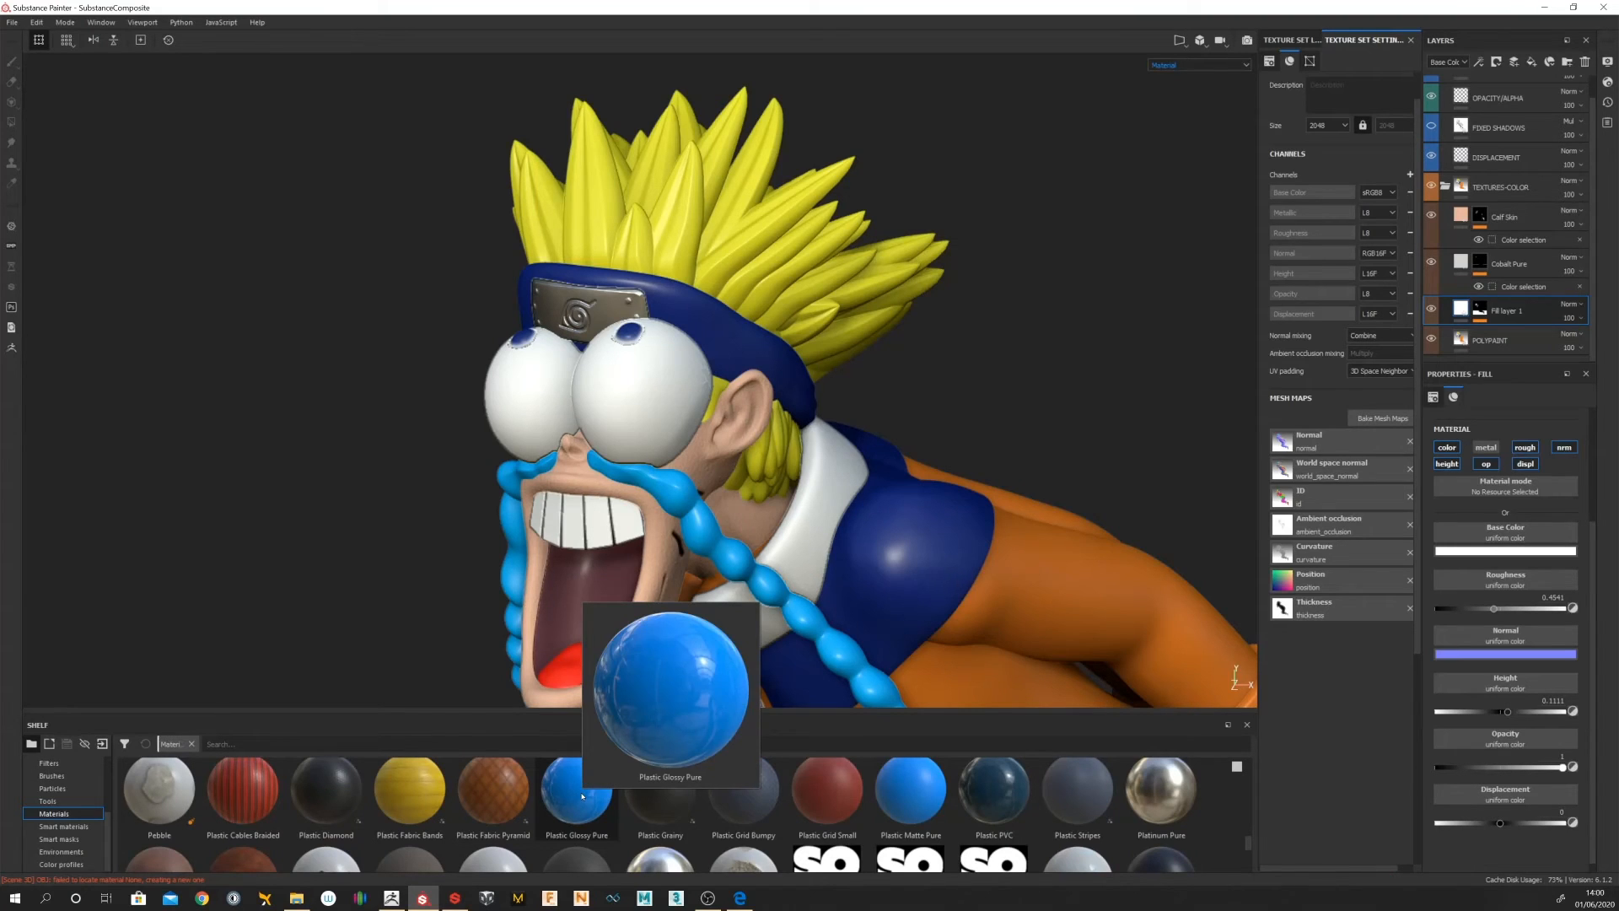
pyautogui.moveTo(581, 795); pyautogui.dragTo(1548, 295)
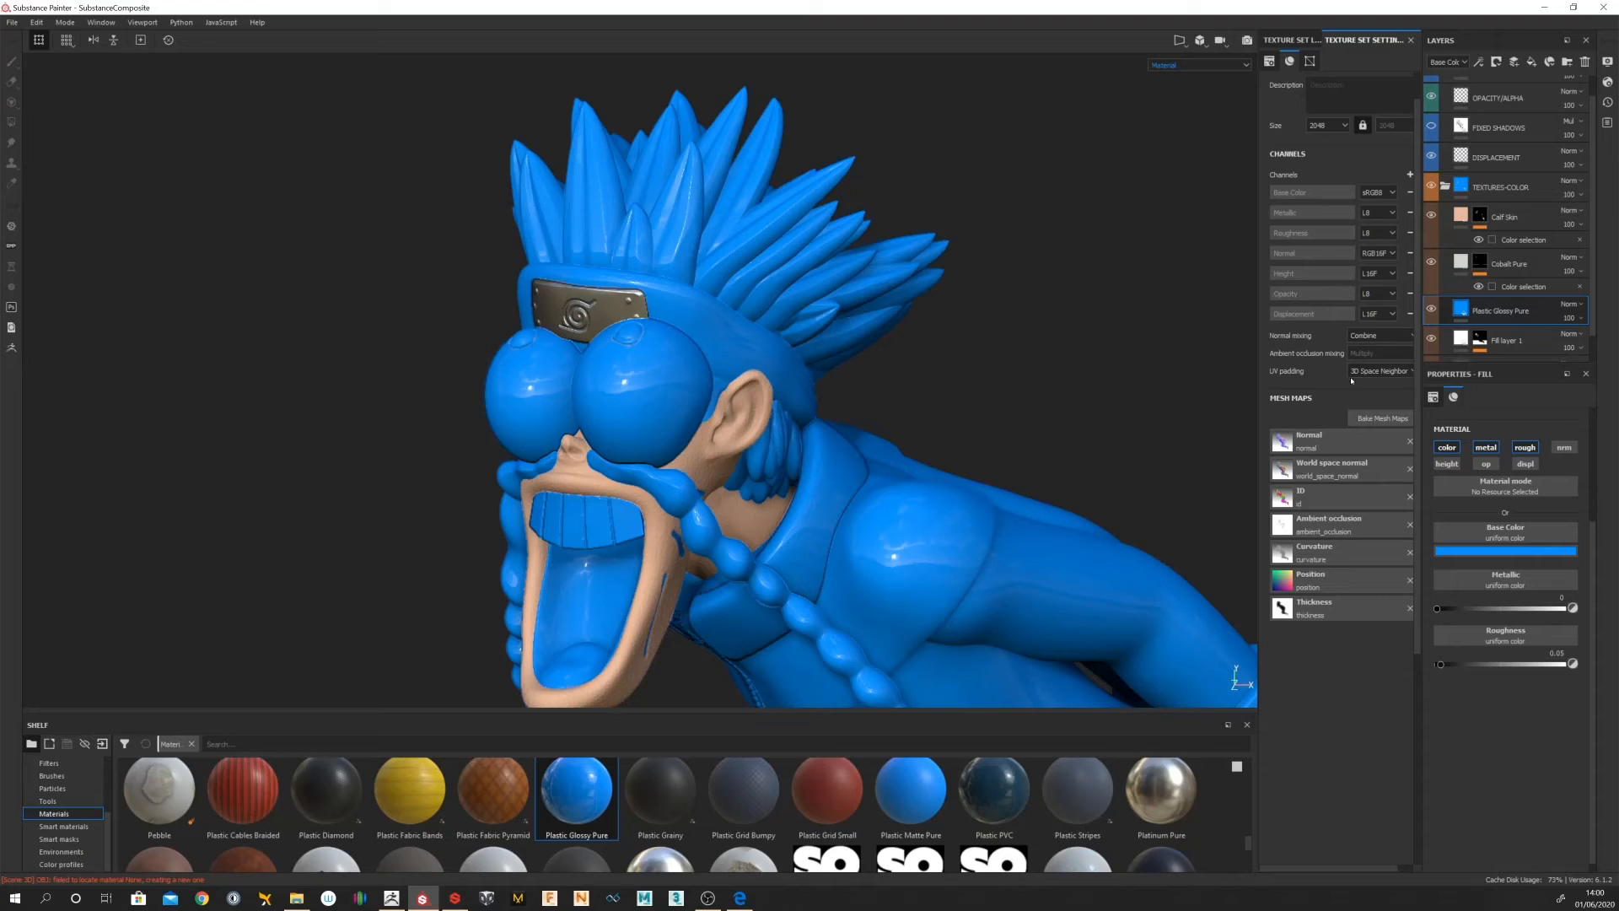
# Step: Add a color-selection mask to the Plastic Glossy Pure layer and use the albedo map as its ID mask
pyautogui.moveTo(1468, 311)
pyautogui.click(1496, 62)
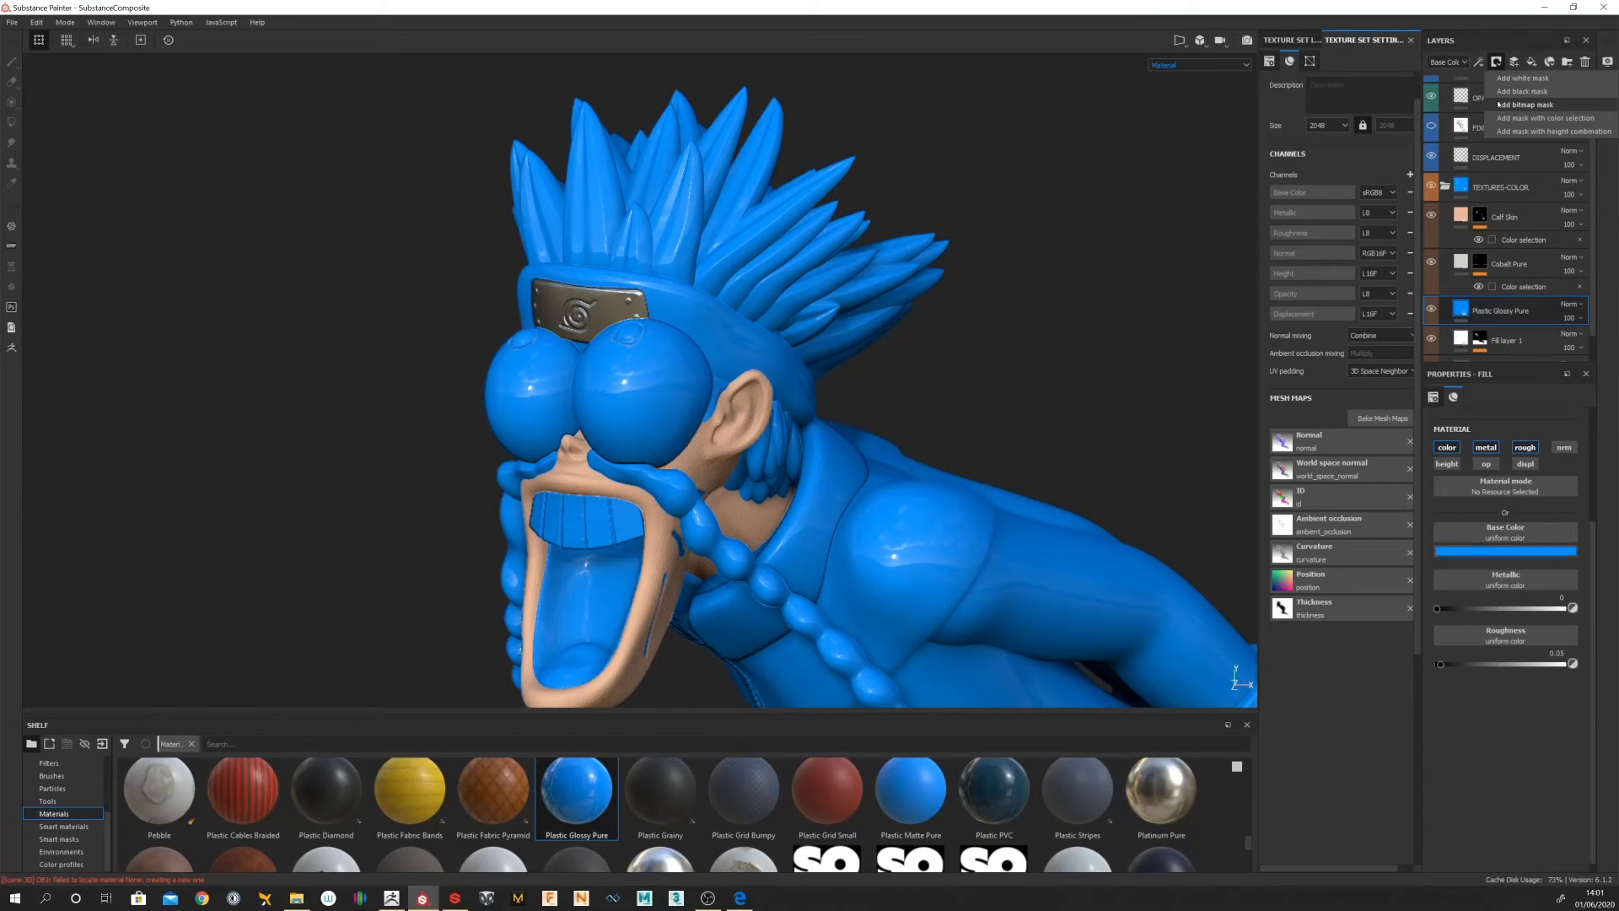
pyautogui.click(1517, 118)
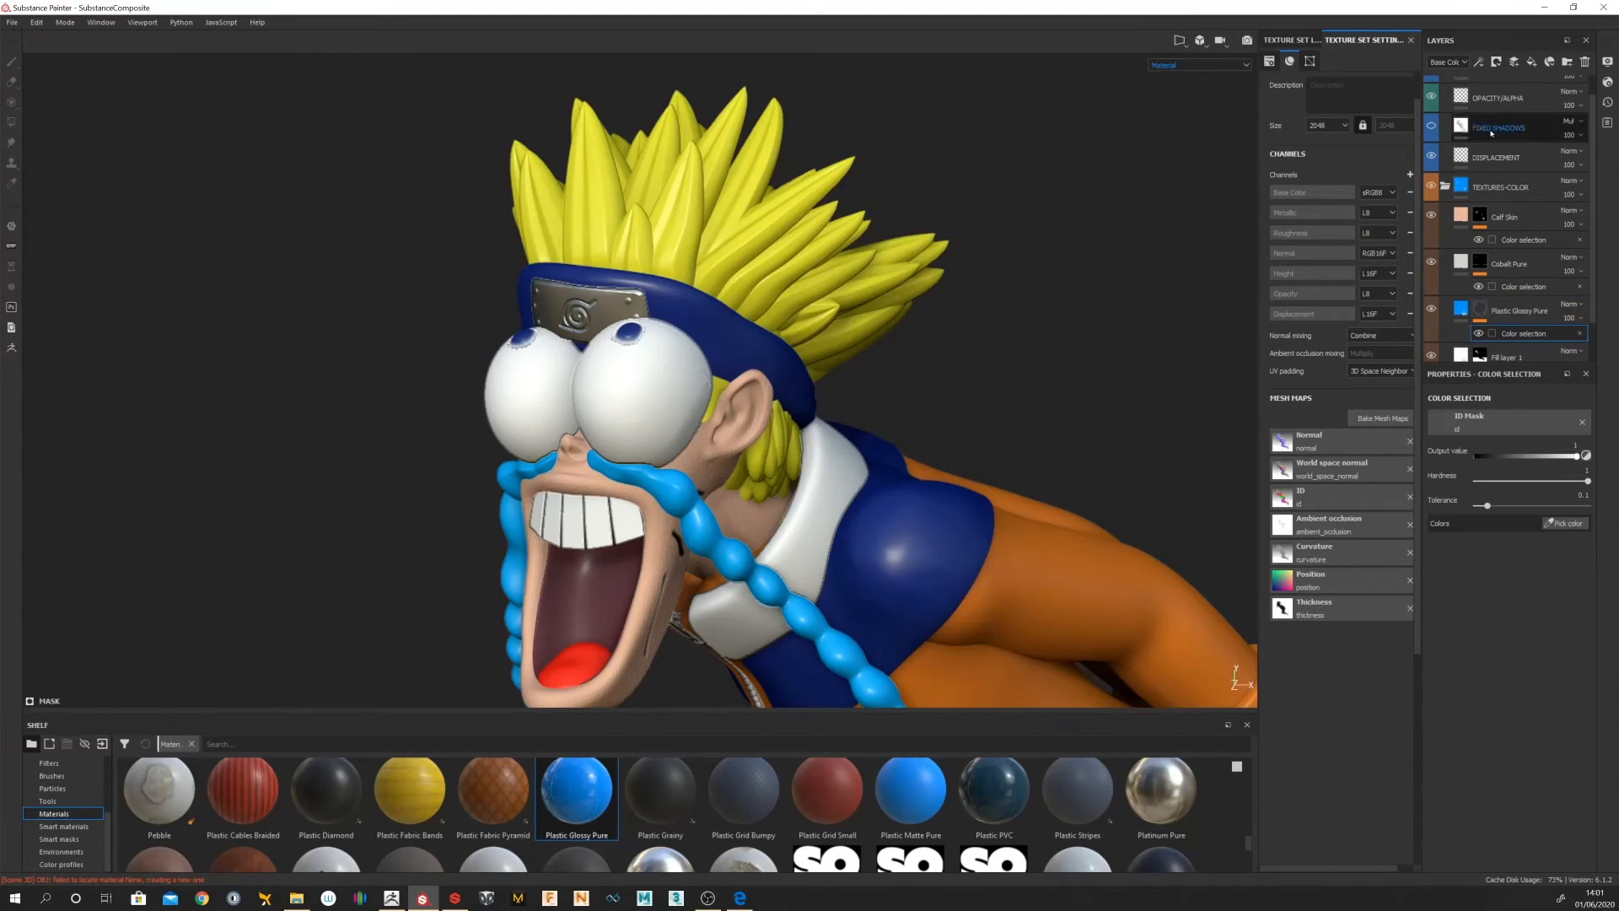
pyautogui.click(1566, 524)
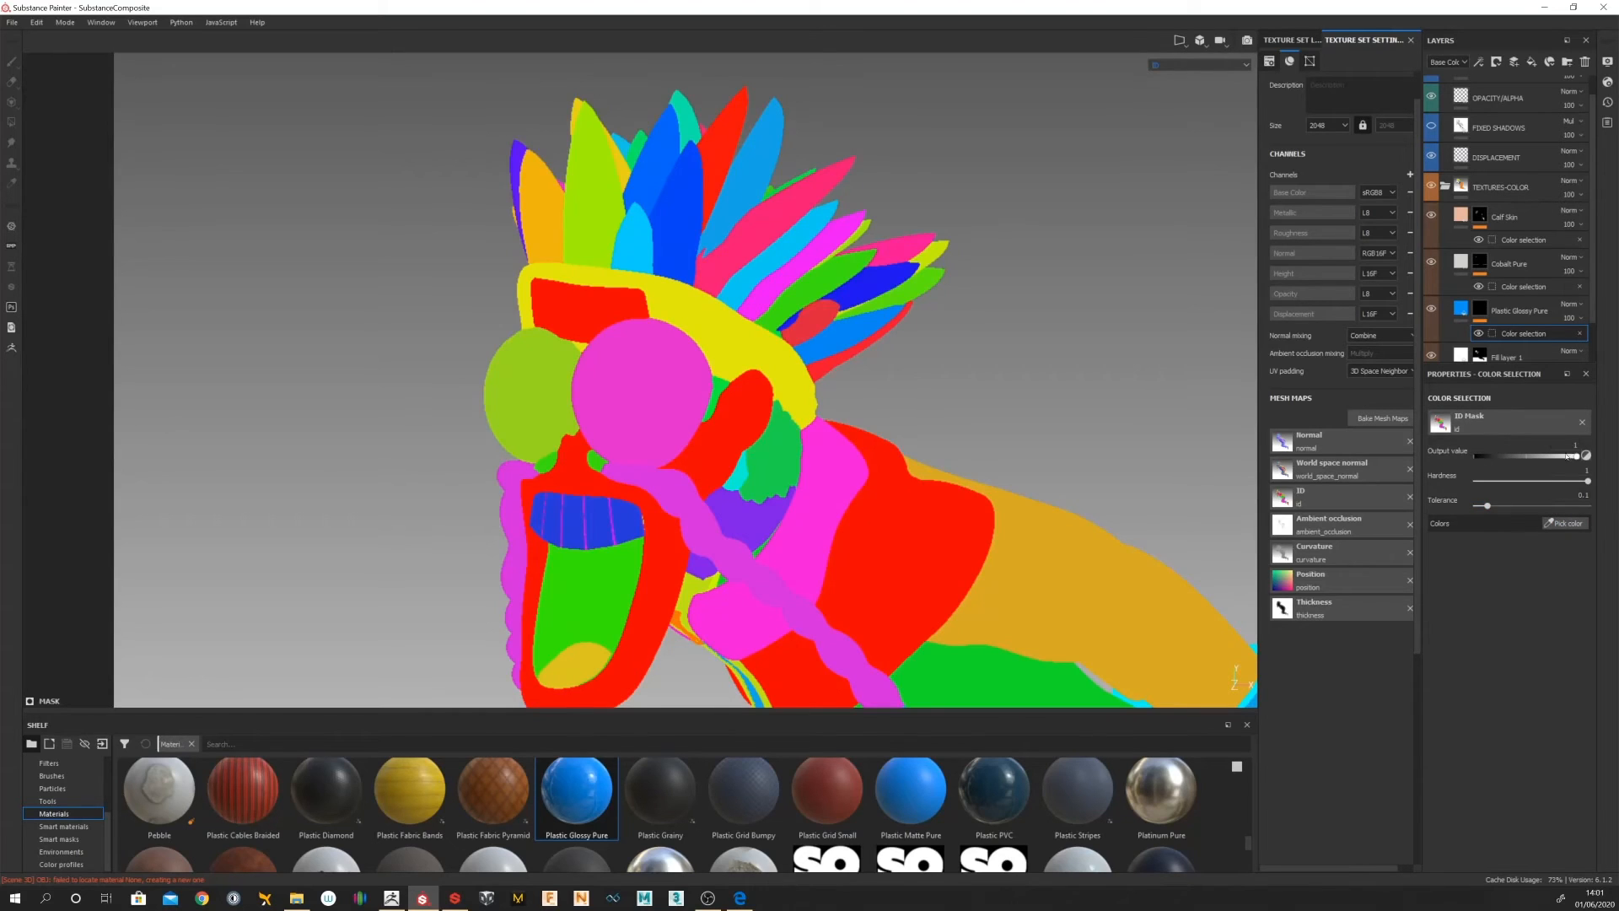
pyautogui.click(1509, 422)
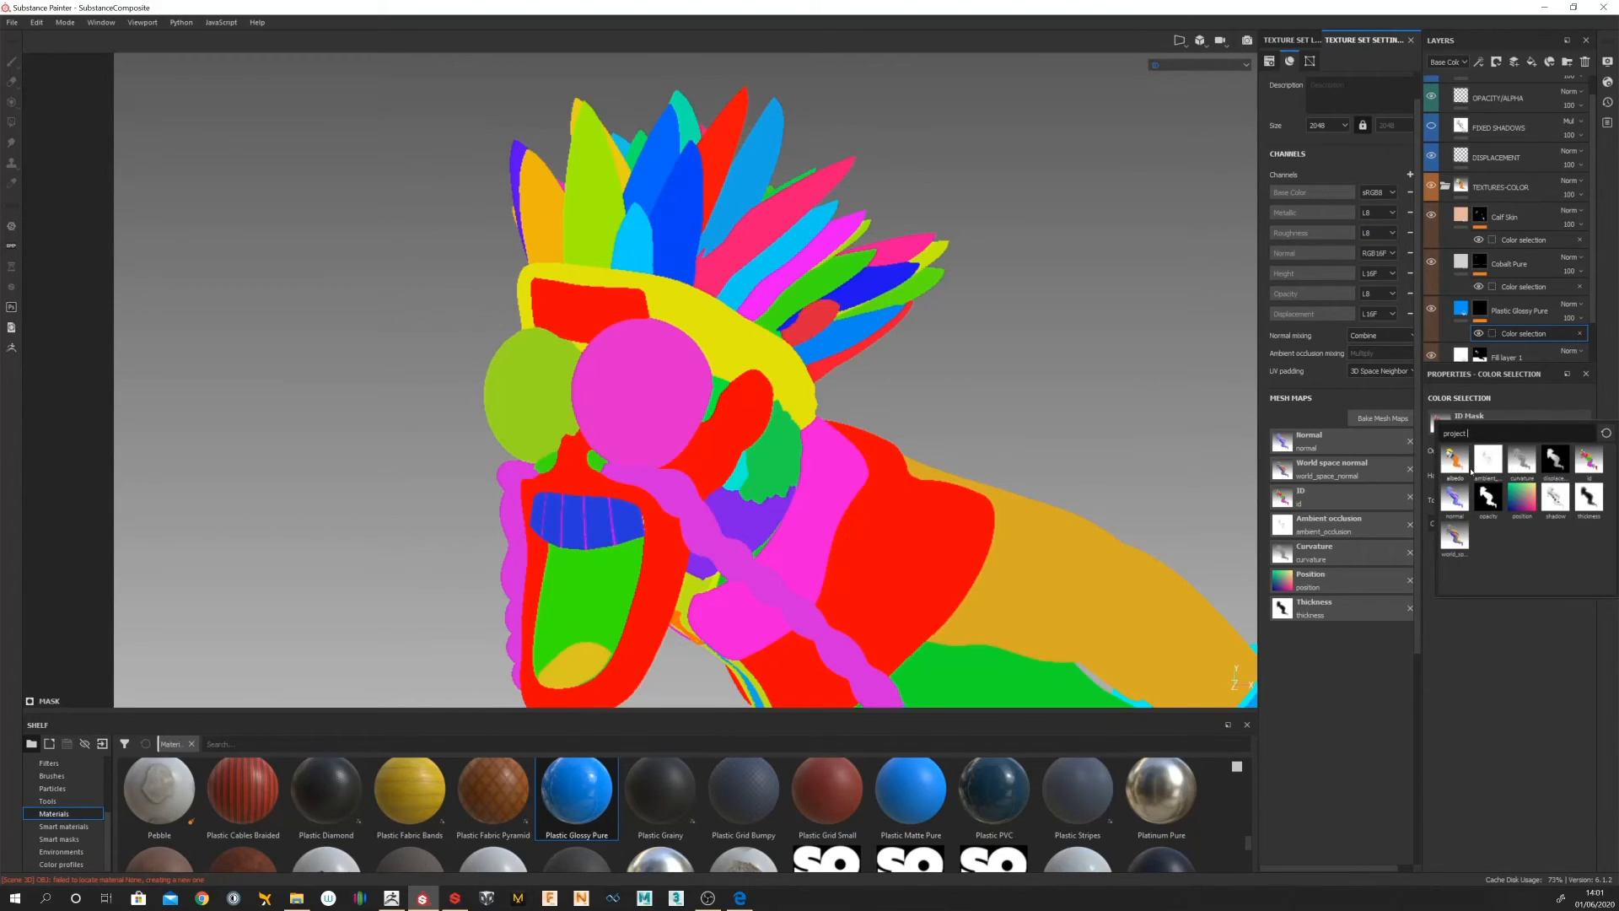
pyautogui.click(1454, 460)
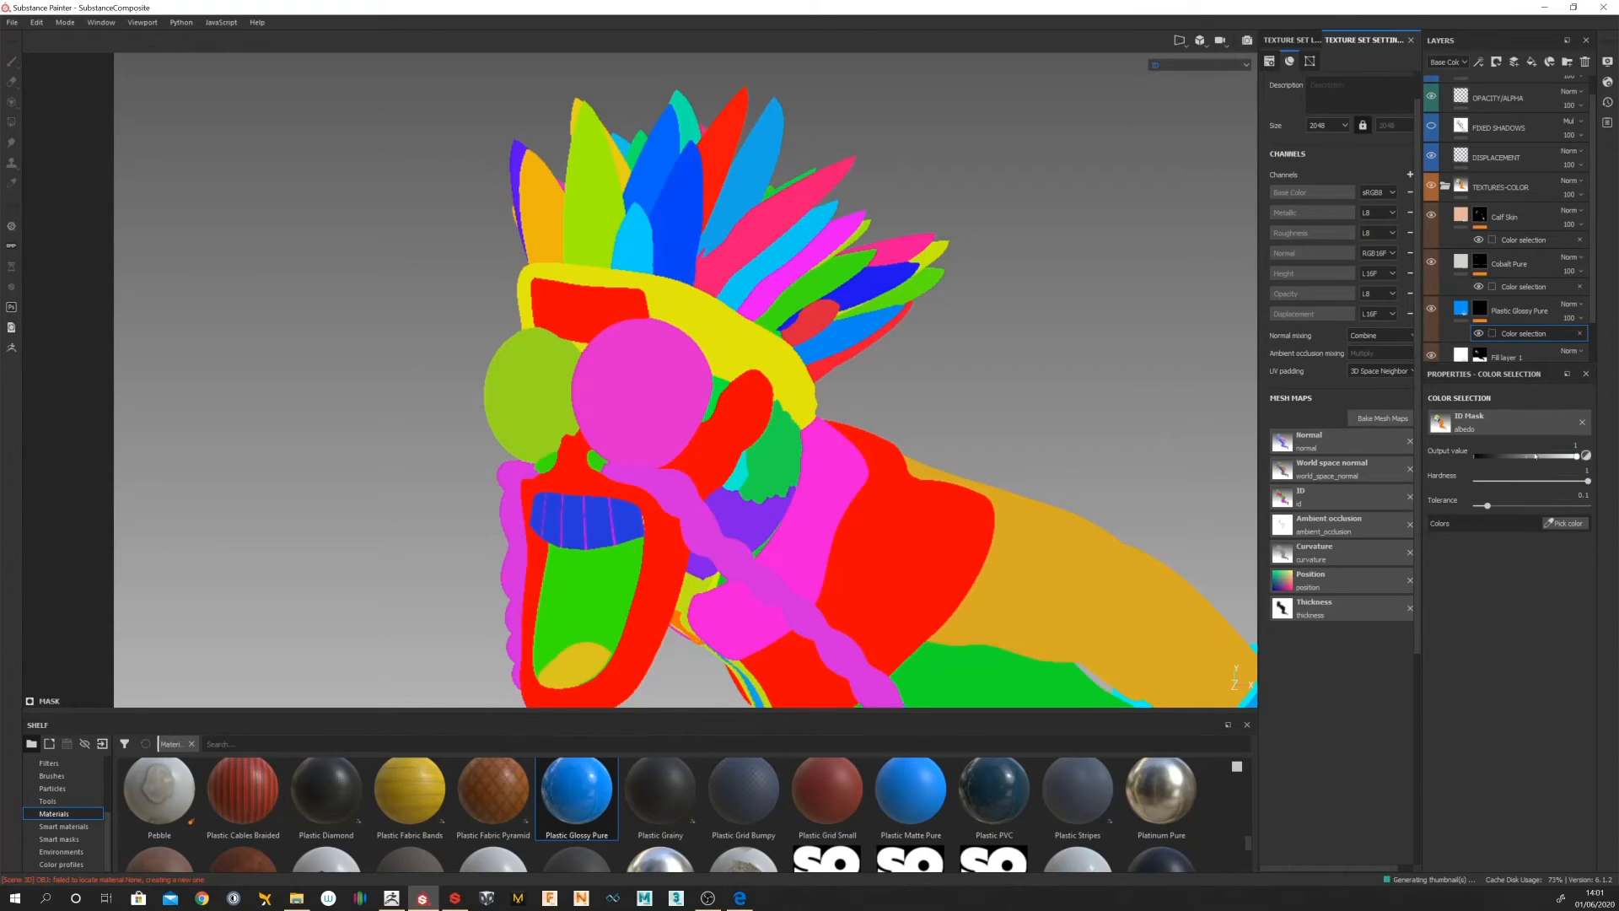
# Step: Show the model's flat color view and pick the iris's dark blue for the Plastic Glossy Pure layer's mask
pyautogui.click(1244, 65)
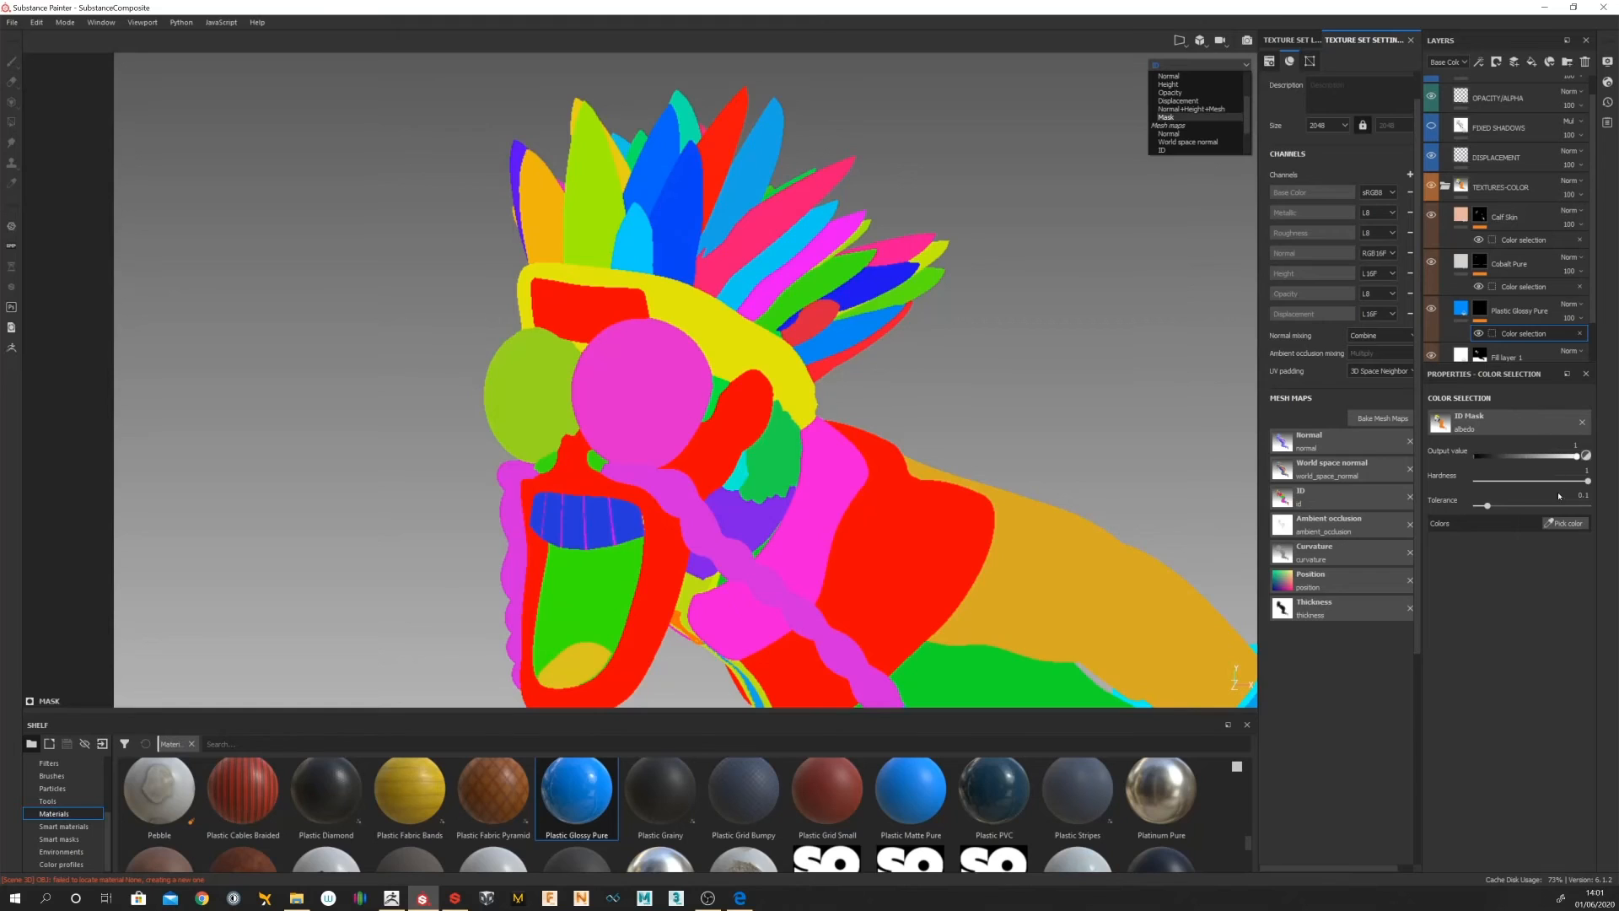
pyautogui.press('m')
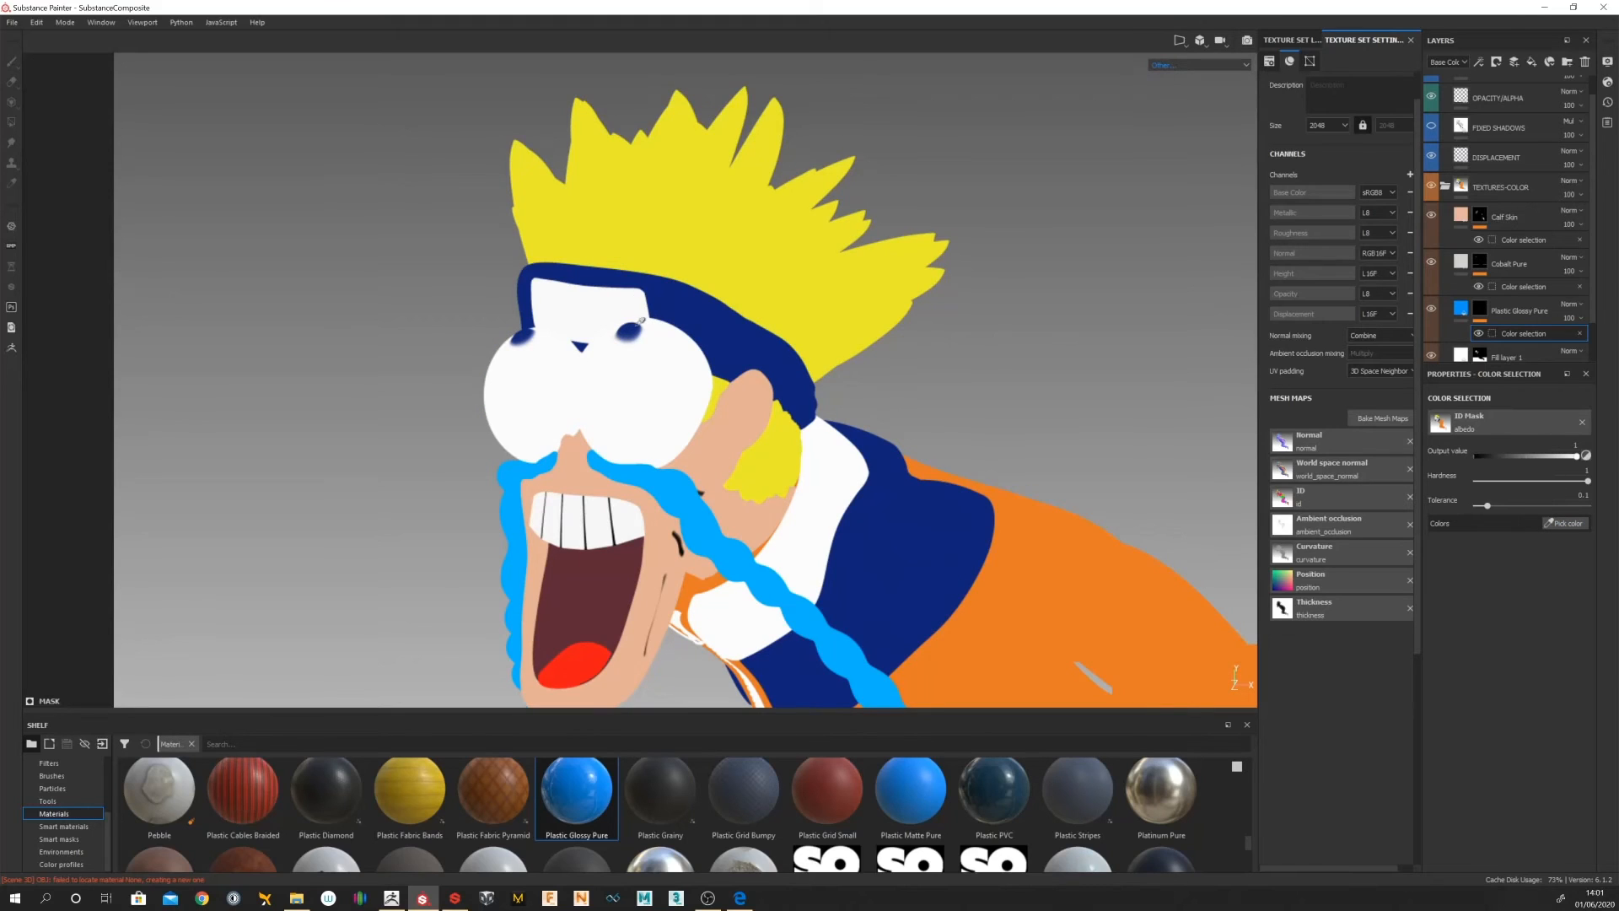
pyautogui.click(628, 334)
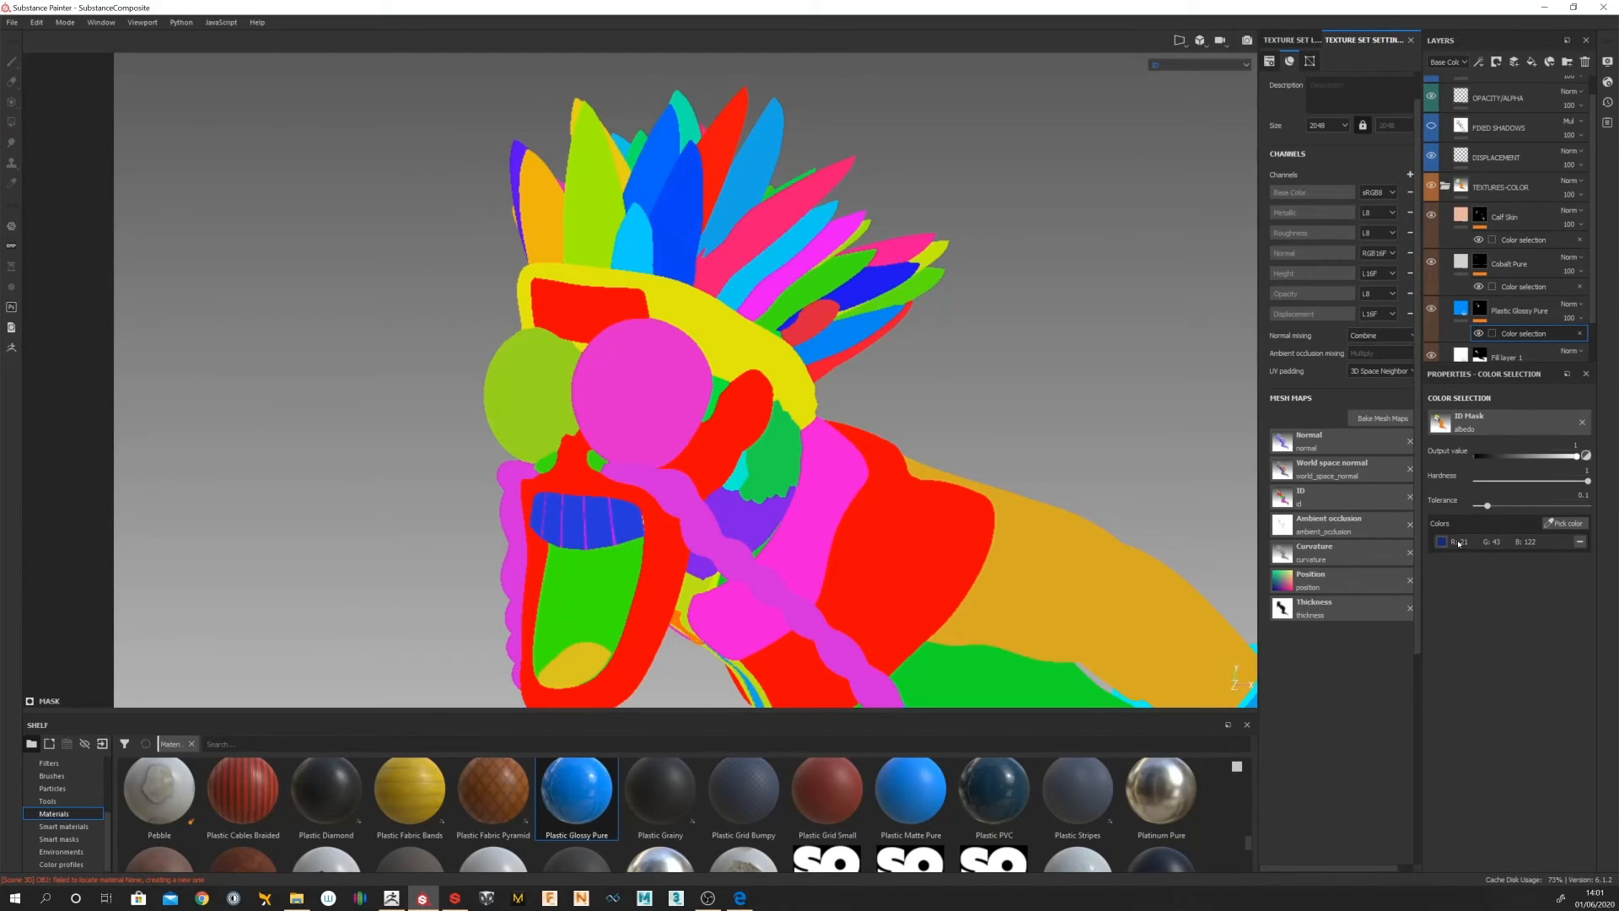
# Step: Return the viewport to the Material view and set the color selection's tolerance to 0.39
pyautogui.click(1245, 65)
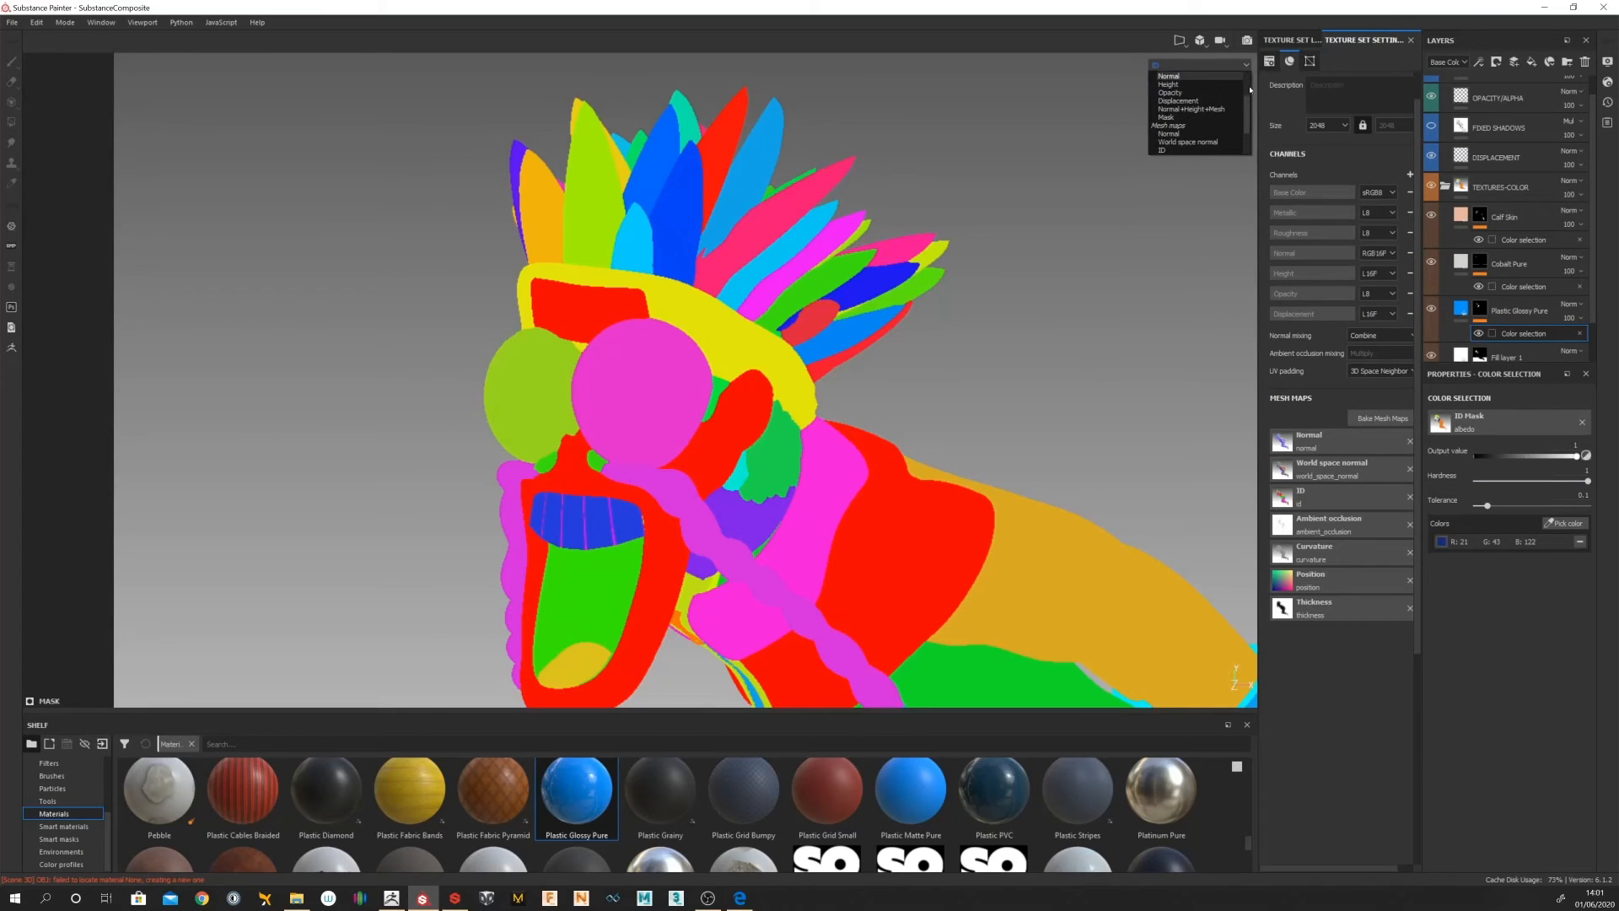
pyautogui.click(1233, 83)
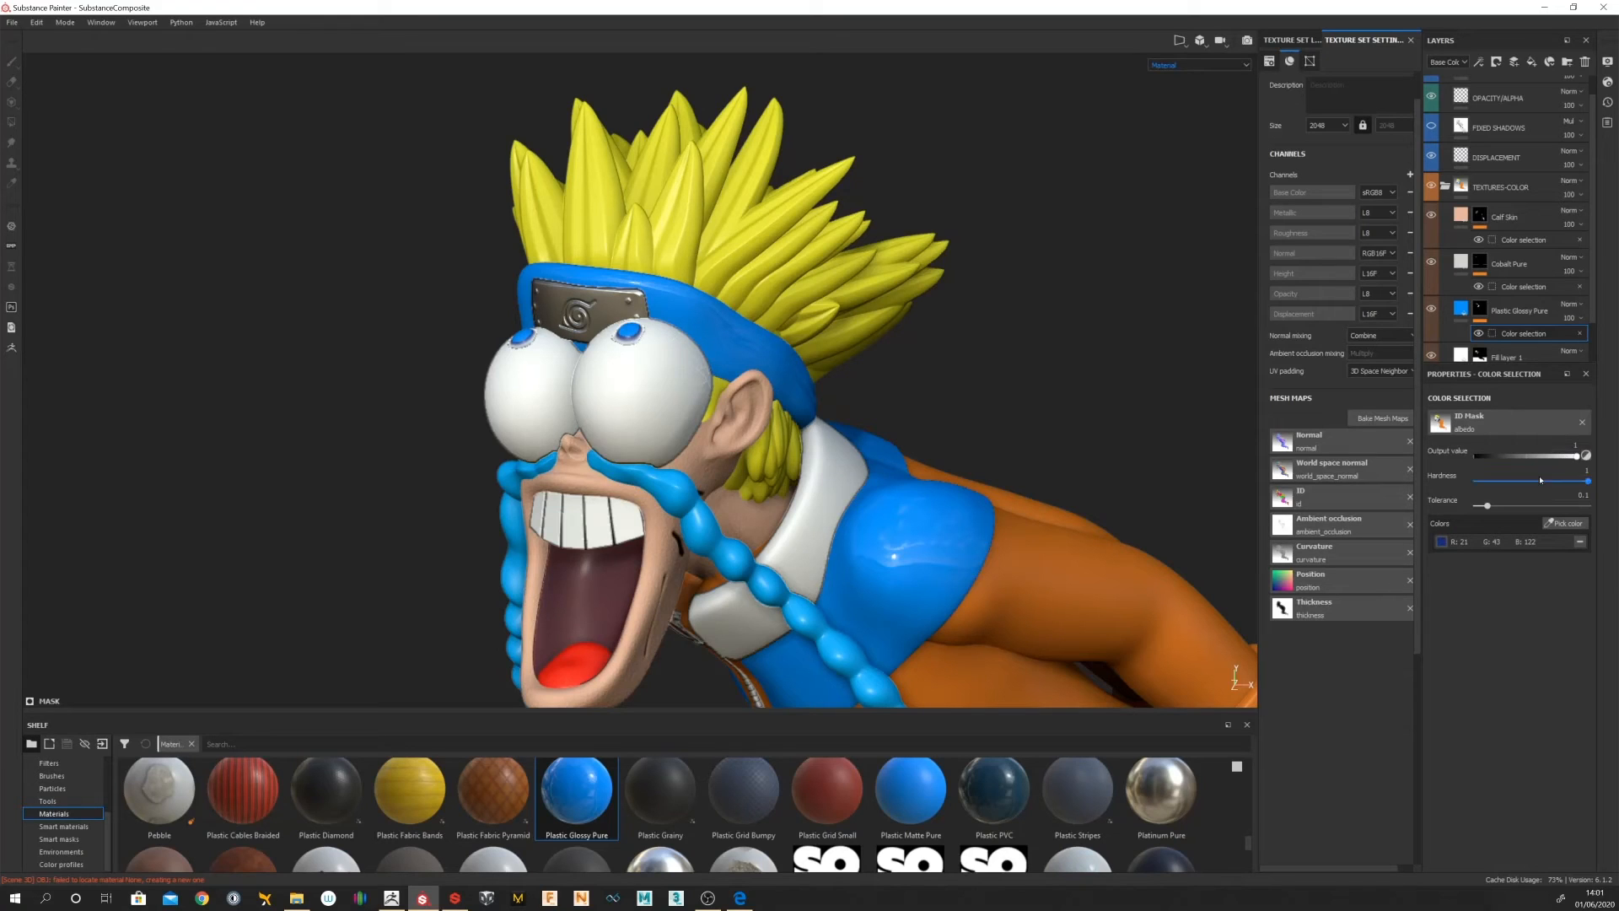
pyautogui.moveTo(1488, 506); pyautogui.dragTo(1481, 506)
pyautogui.moveTo(1485, 506); pyautogui.dragTo(1519, 488)
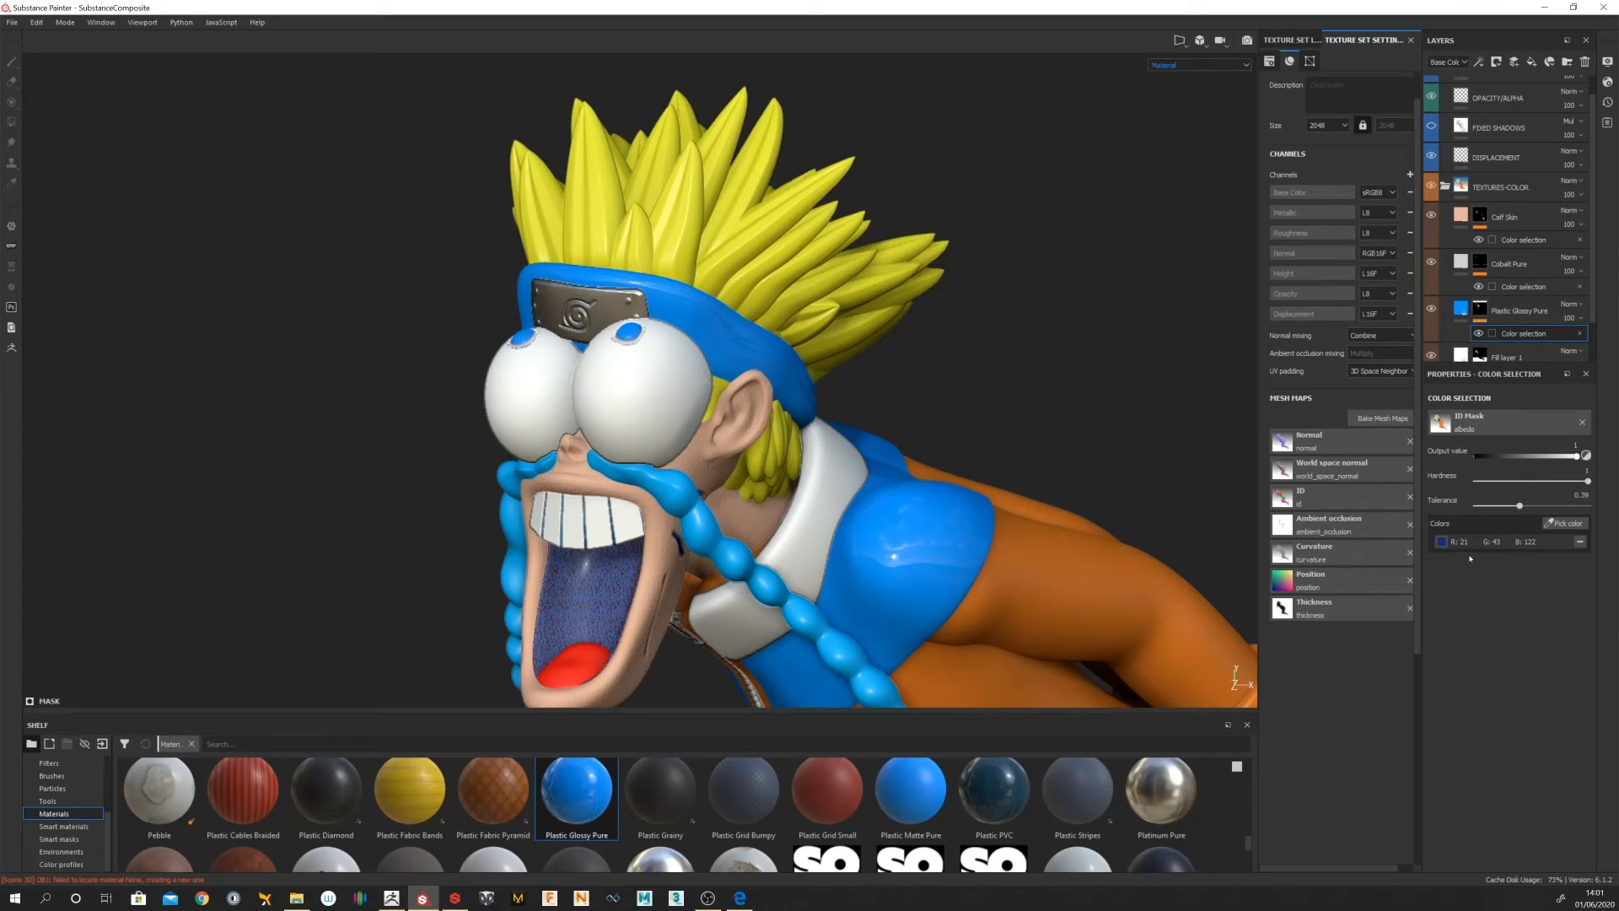
# Step: Set the Plastic Glossy Pure layer's base color to a deep pure blue with R 0, G 0.012, B 1
pyautogui.click(1460, 309)
pyautogui.click(1504, 550)
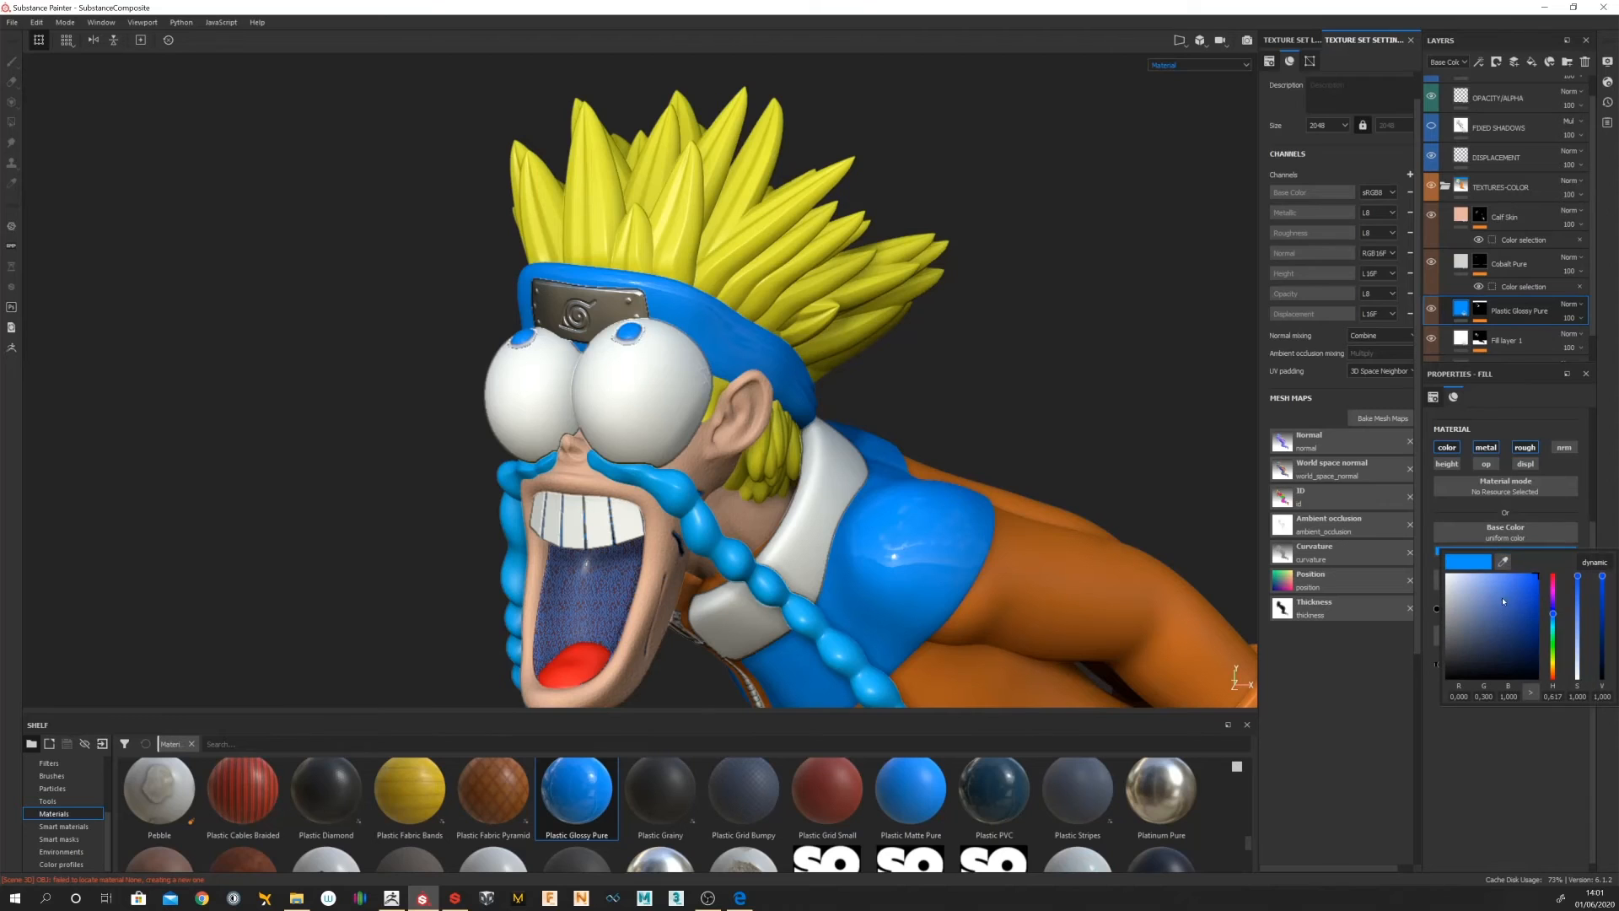
pyautogui.moveTo(1510, 602); pyautogui.dragTo(1555, 612)
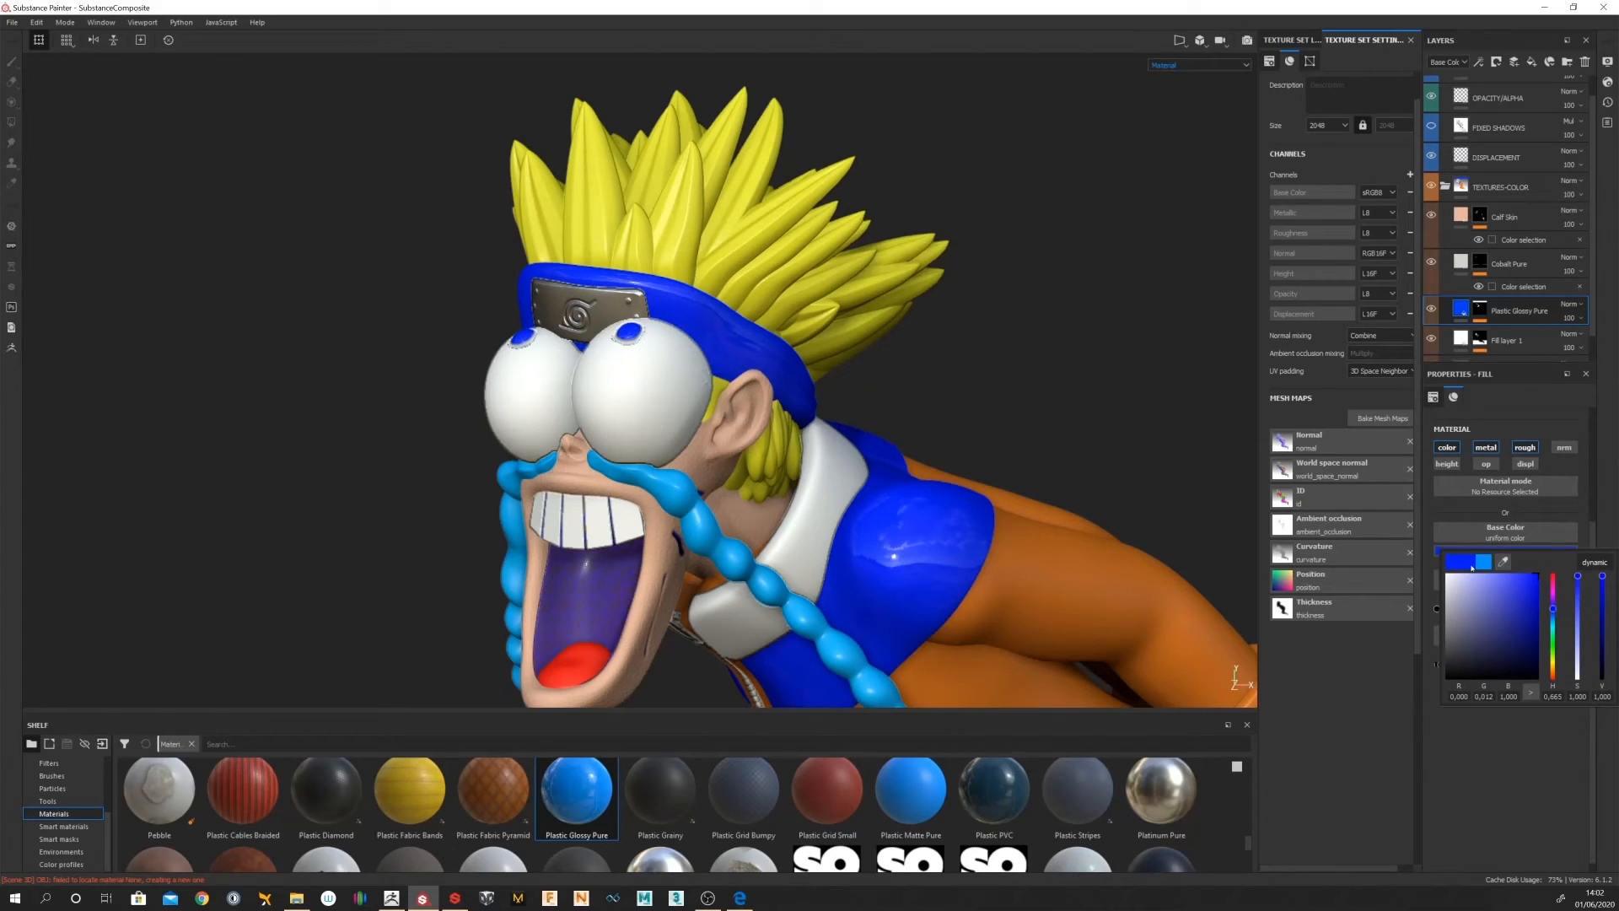
pyautogui.click(1601, 565)
pyautogui.click(1601, 565)
# Step: Turn off the Plastic Glossy Pure layer's metal channel and move the layer directly below Fill layer 1
pyautogui.click(1480, 448)
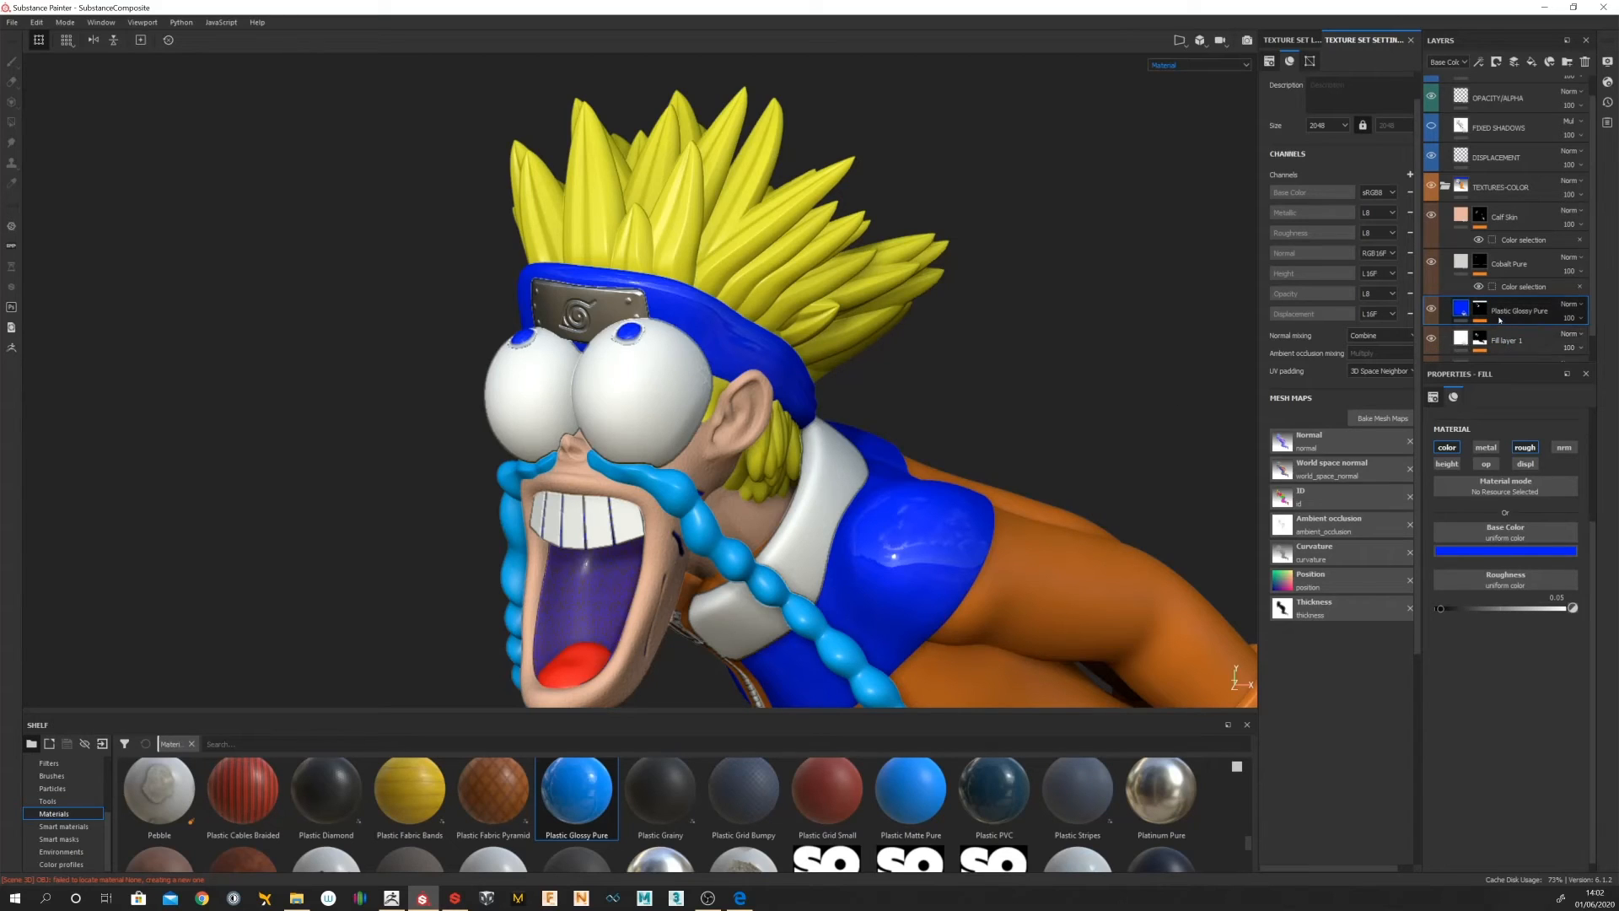
pyautogui.scroll(-1, 1585, 345)
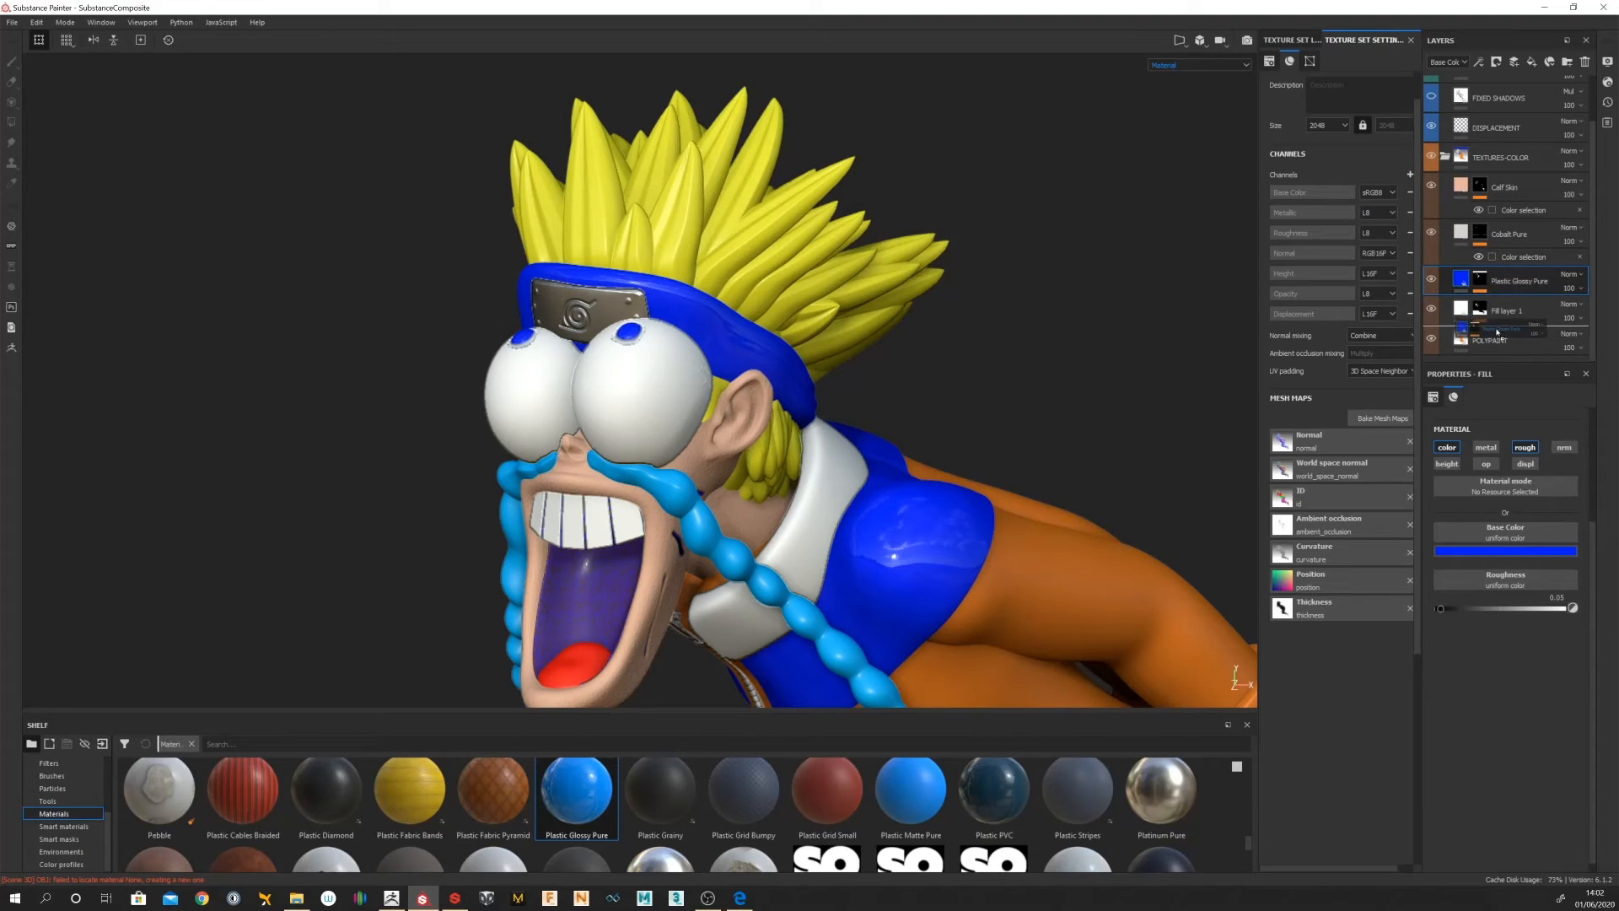
pyautogui.moveTo(1497, 333); pyautogui.dragTo(1494, 329)
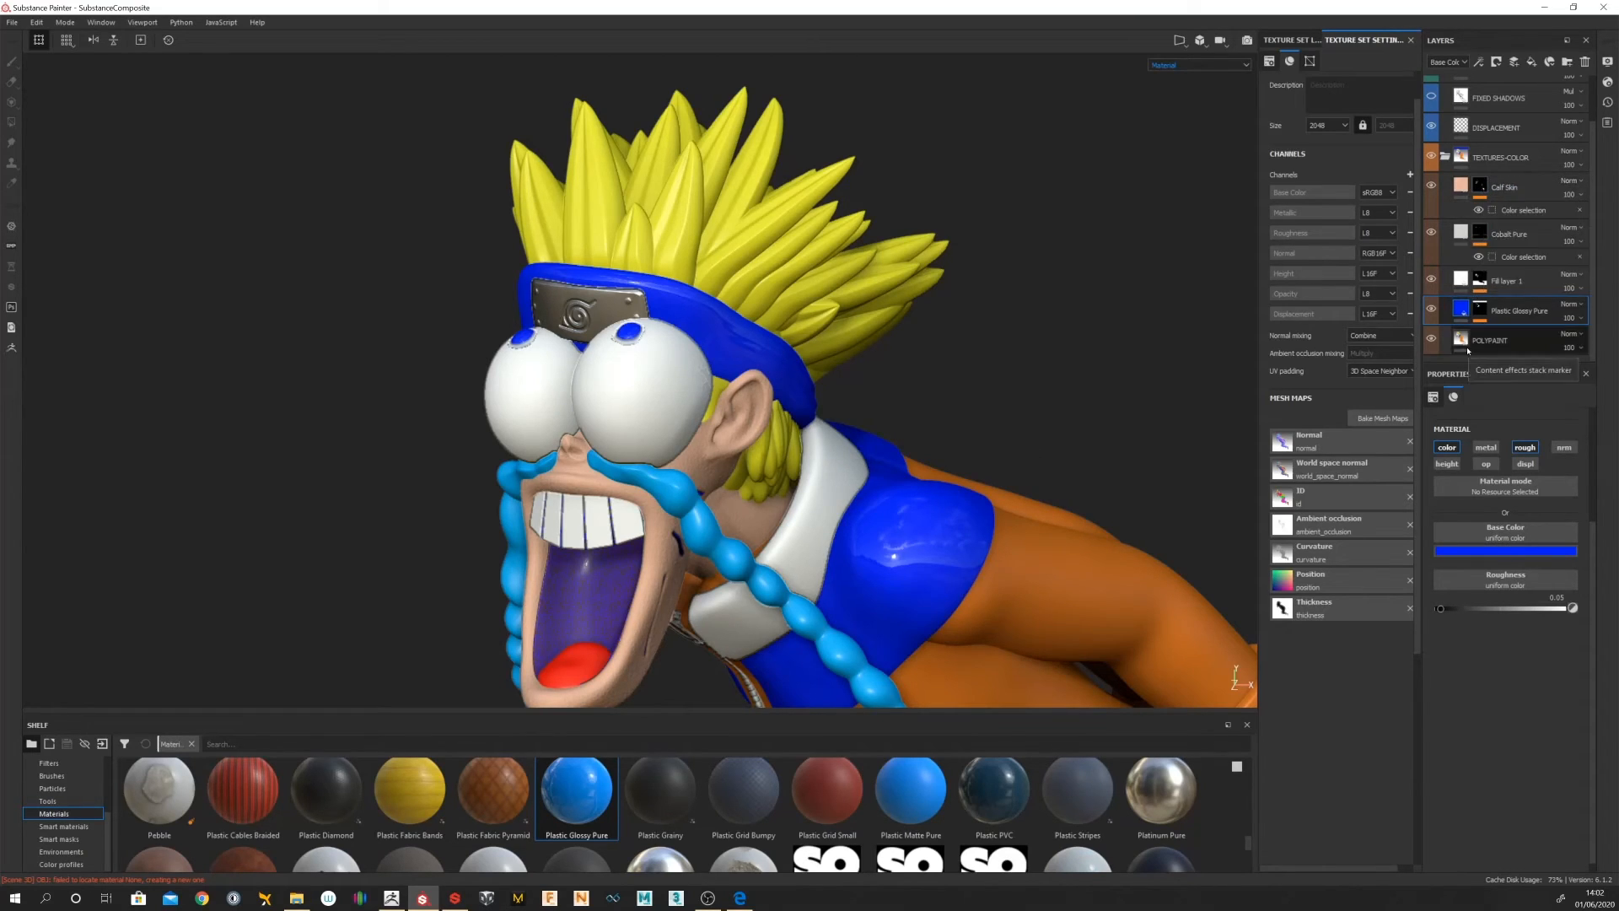
# Step: Apply the Plastic PVC material to the Plastic Glossy Pure layer and also add it as a separate layer directly above POLYPAINT
pyautogui.click(1005, 804)
pyautogui.moveTo(1005, 805); pyautogui.dragTo(1508, 289)
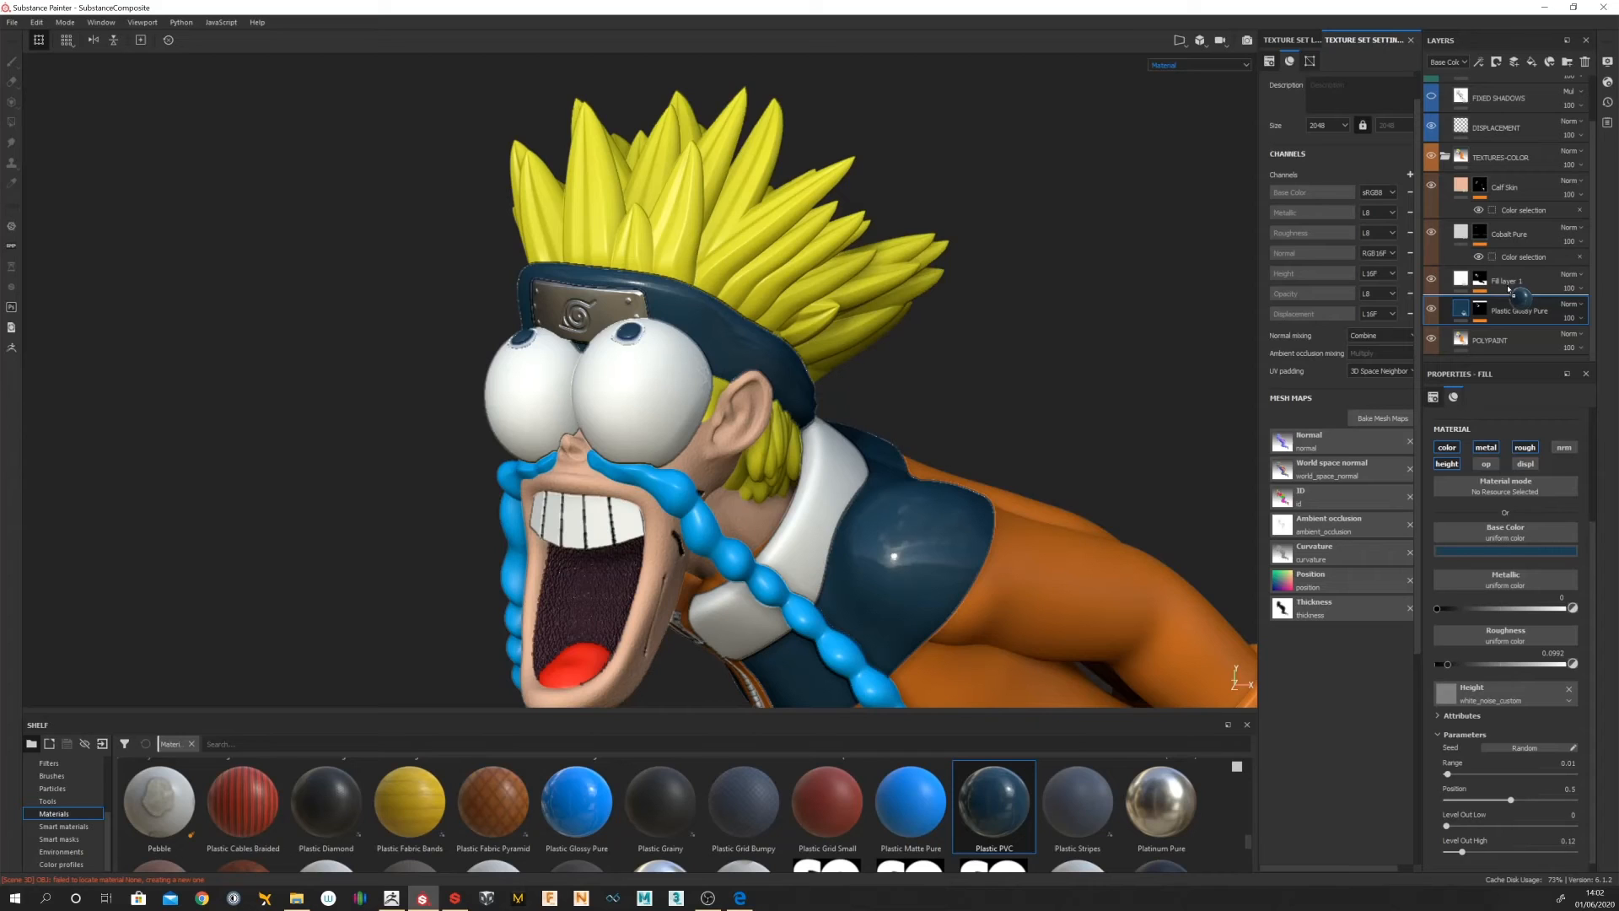
pyautogui.moveTo(1508, 289); pyautogui.dragTo(1507, 289)
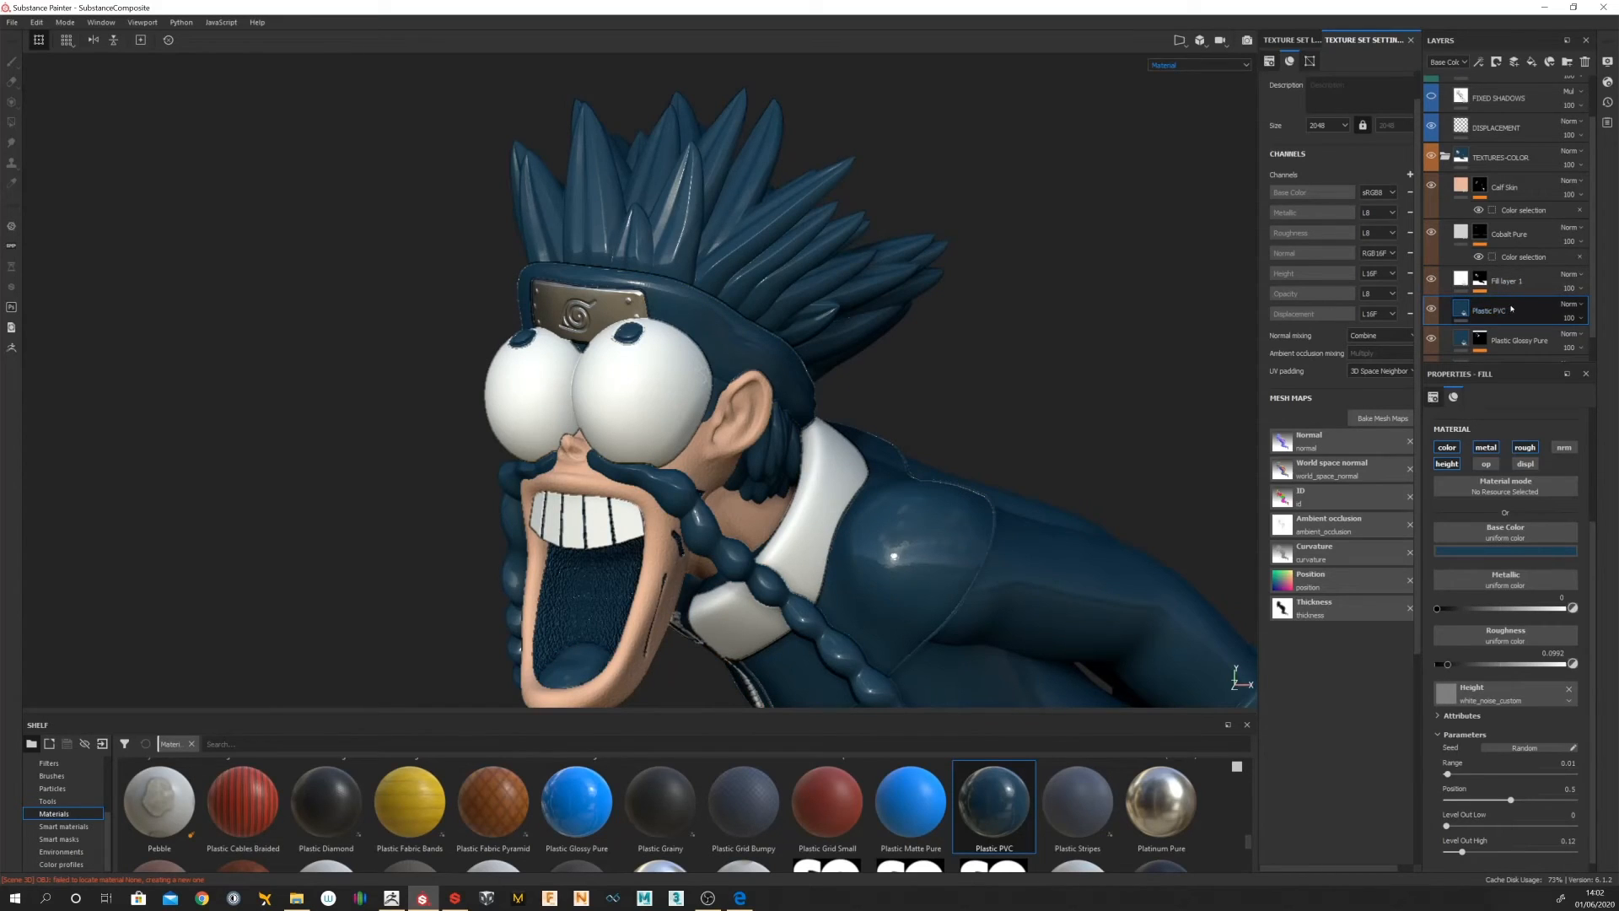
pyautogui.moveTo(1511, 309); pyautogui.dragTo(1506, 324)
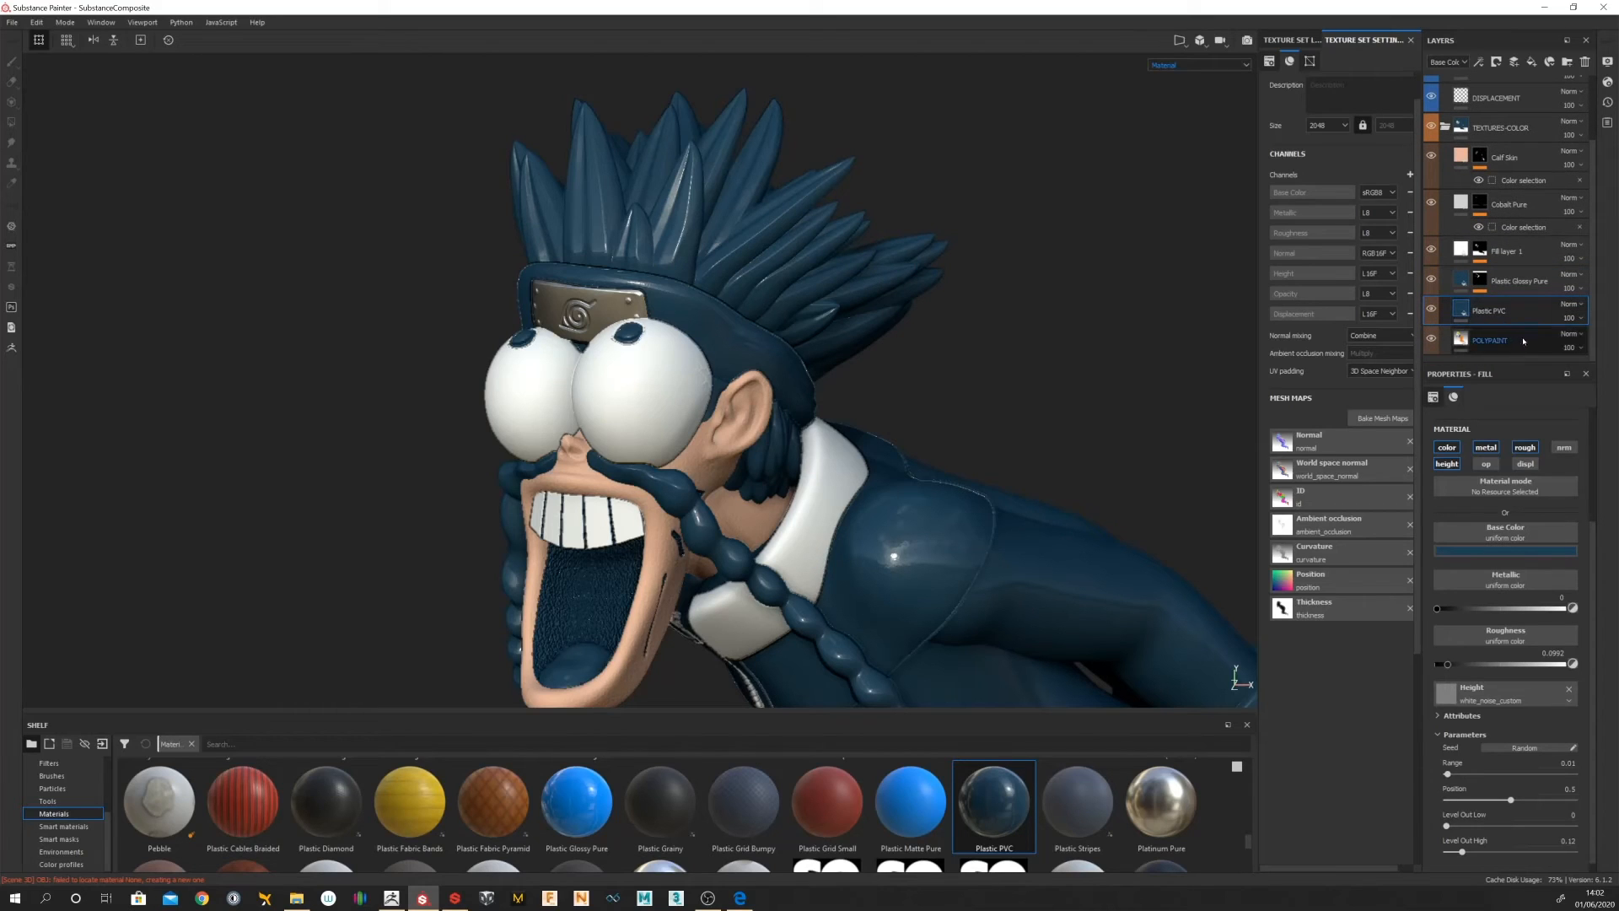
# Step: Give the Plastic Glossy Pure layer a new color-selection mask and pick the headband's yellow ID color
pyautogui.click(1513, 284)
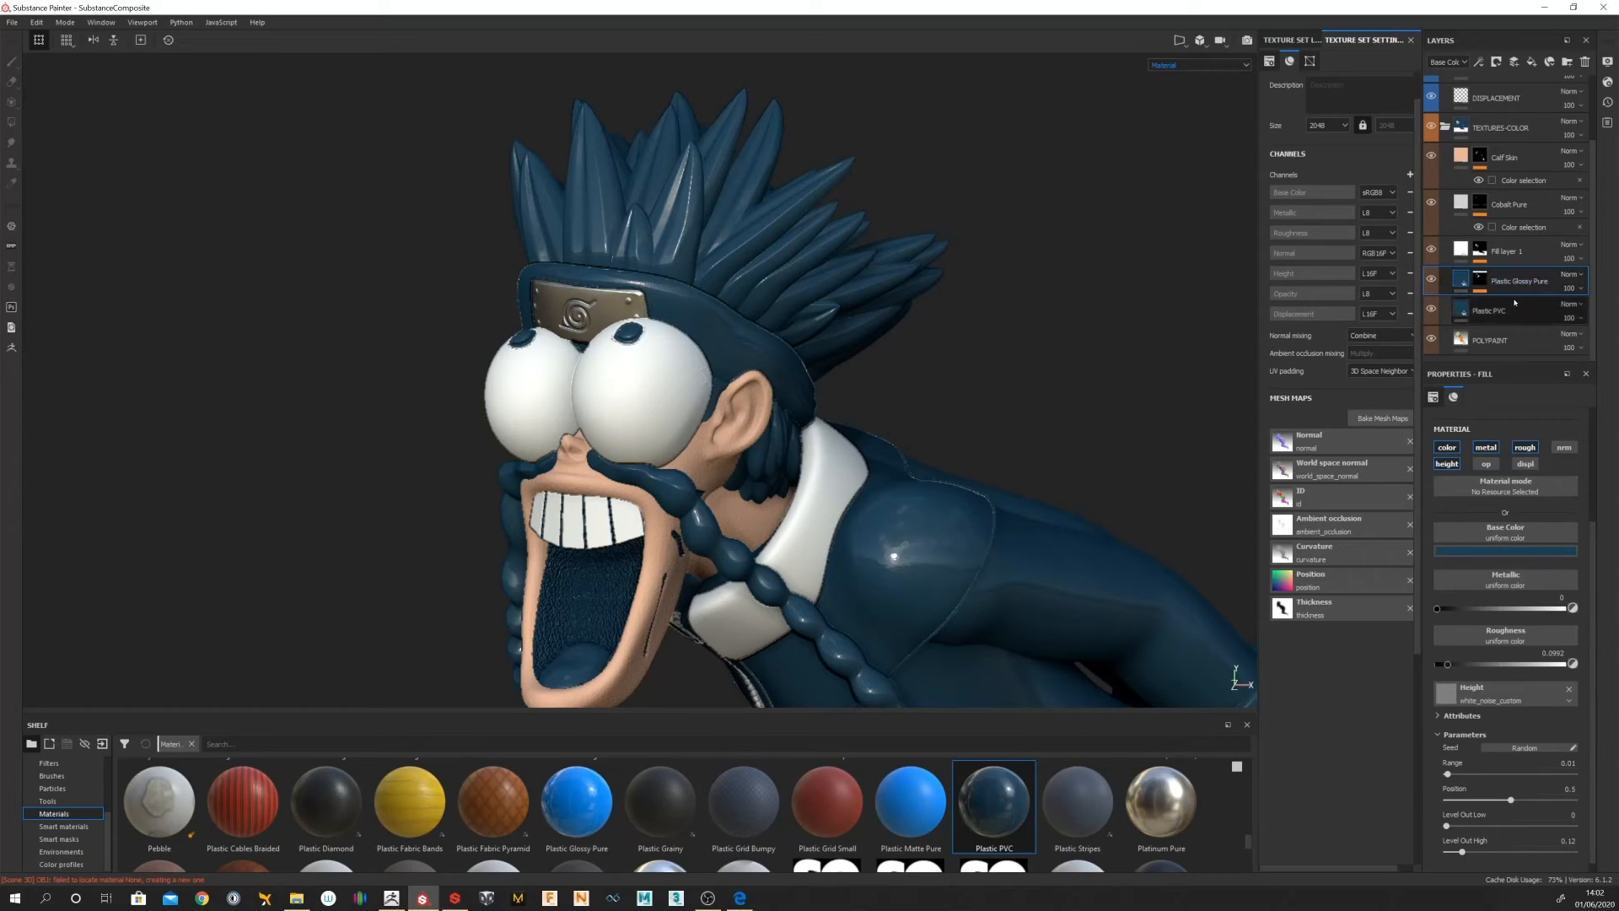
pyautogui.click(1495, 61)
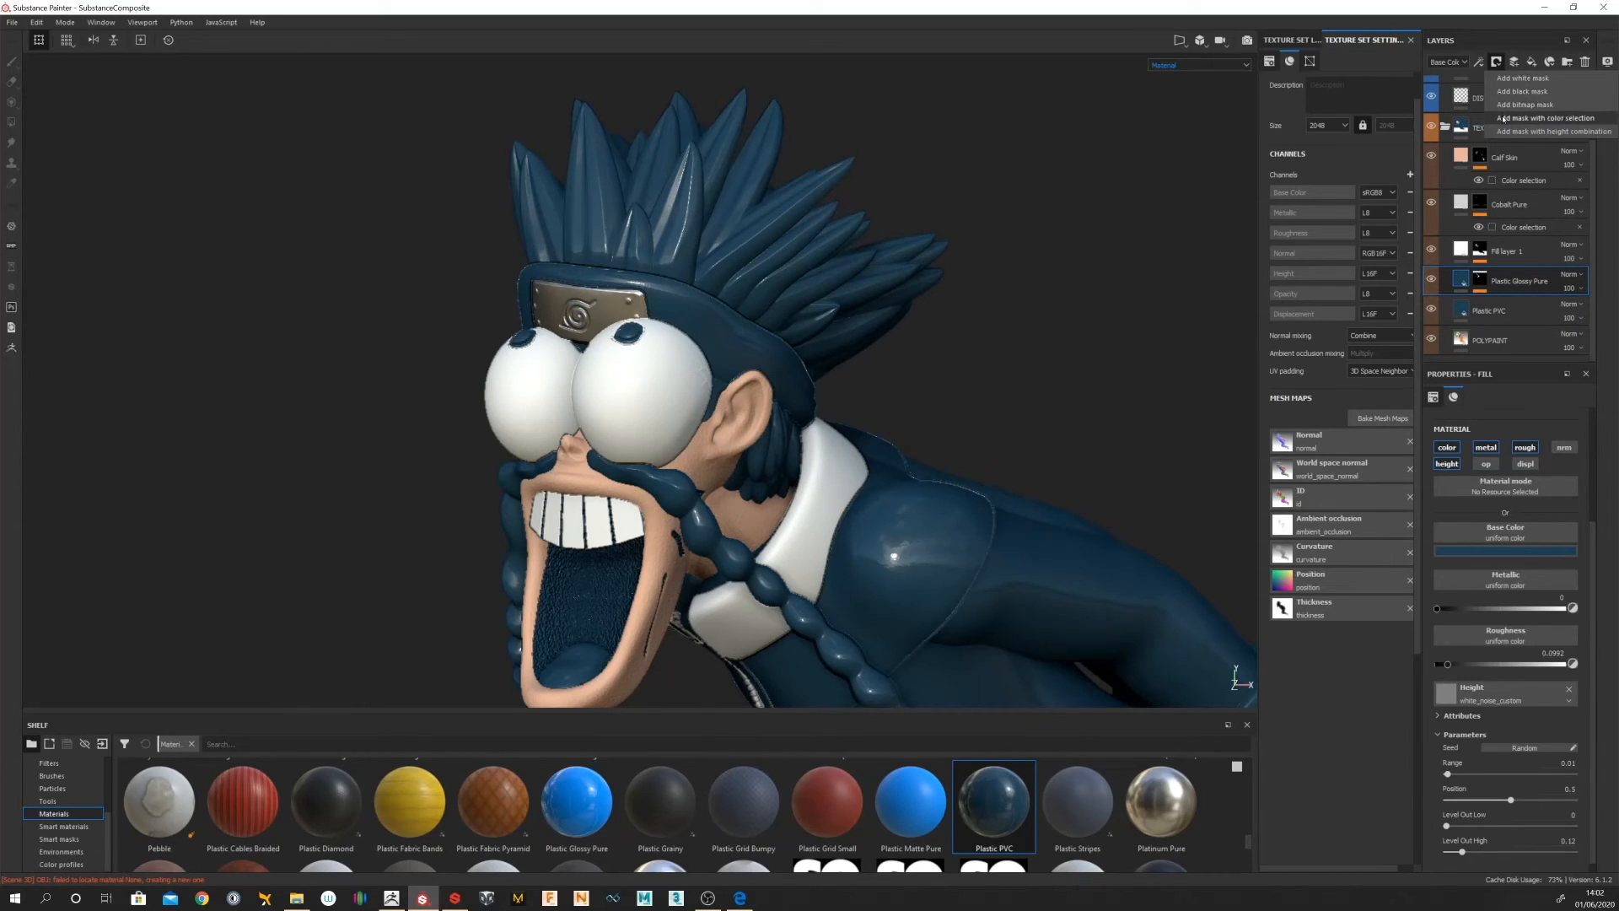
pyautogui.click(1534, 118)
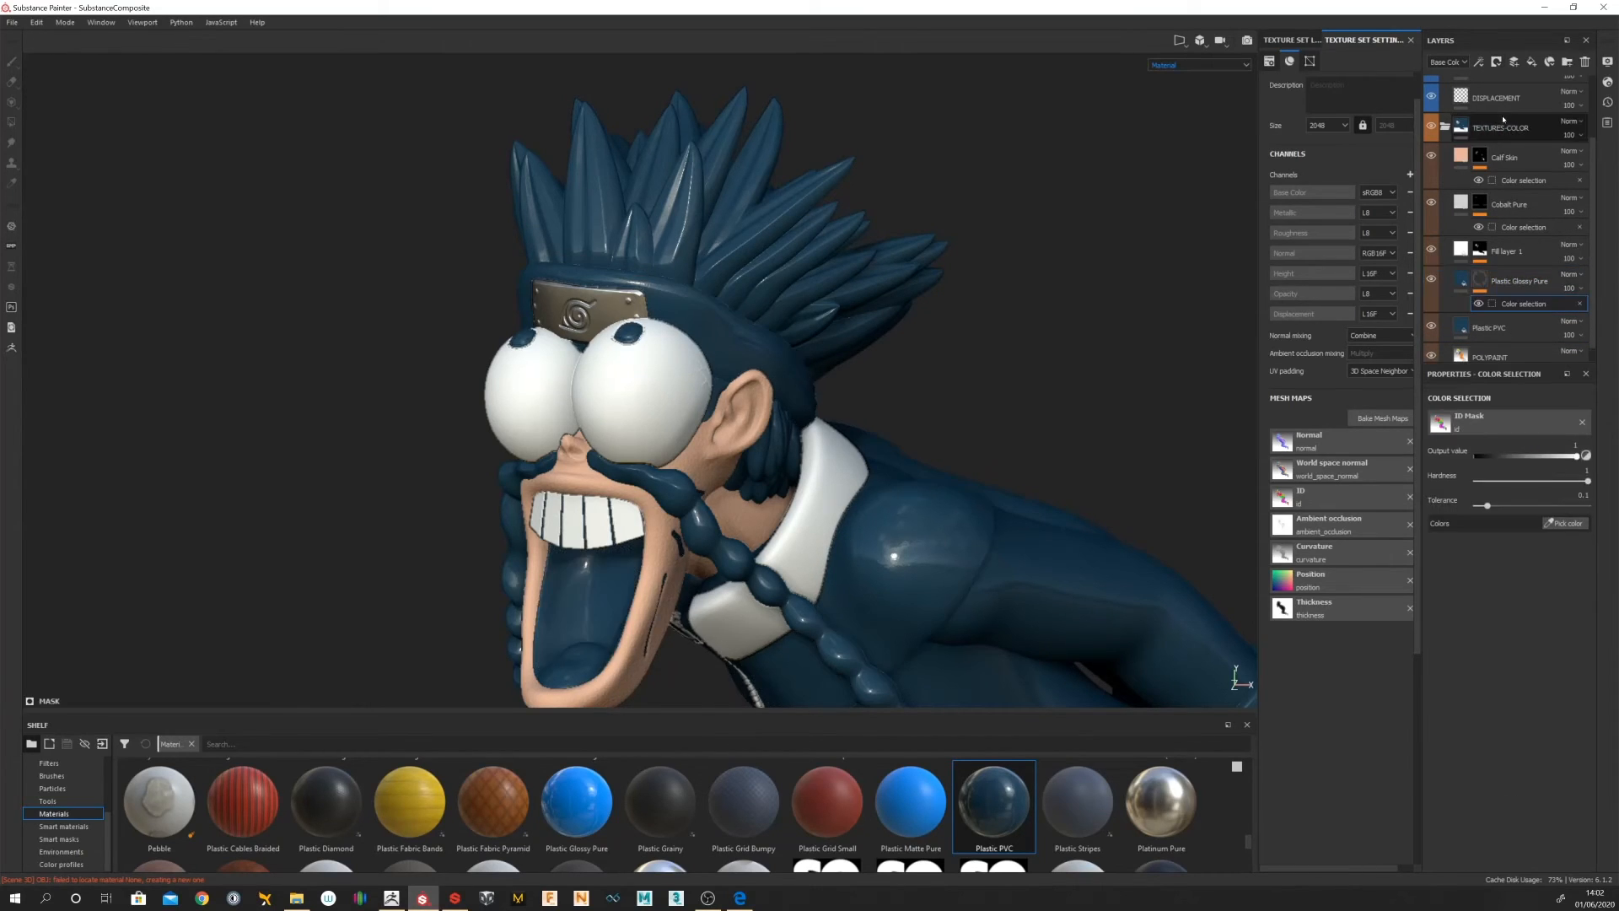
pyautogui.click(1556, 523)
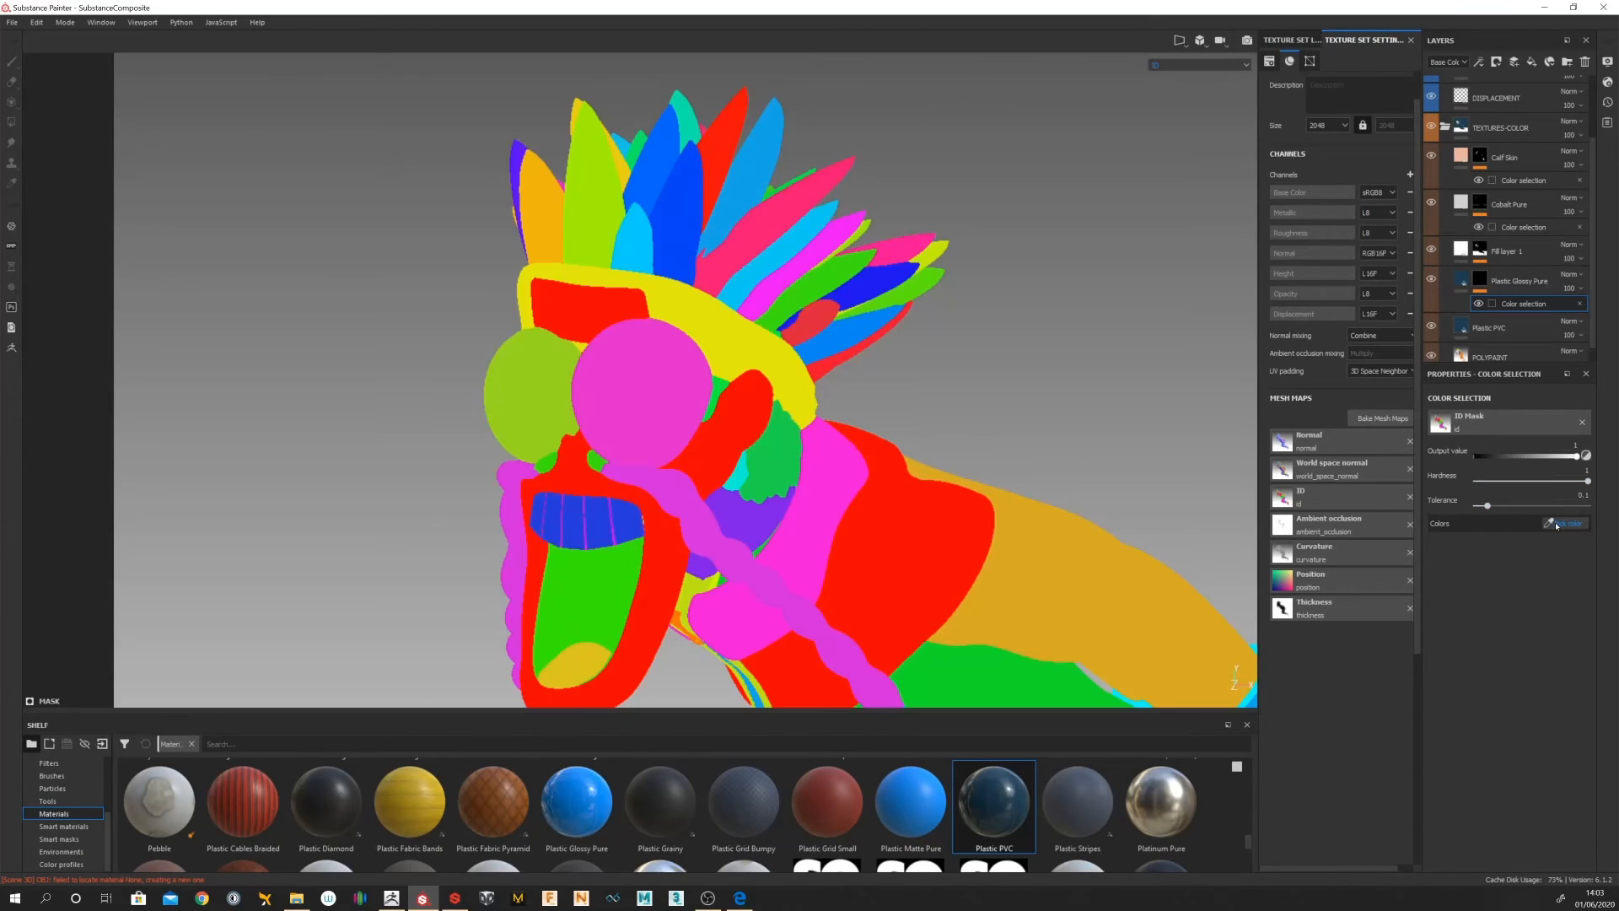
pyautogui.click(740, 328)
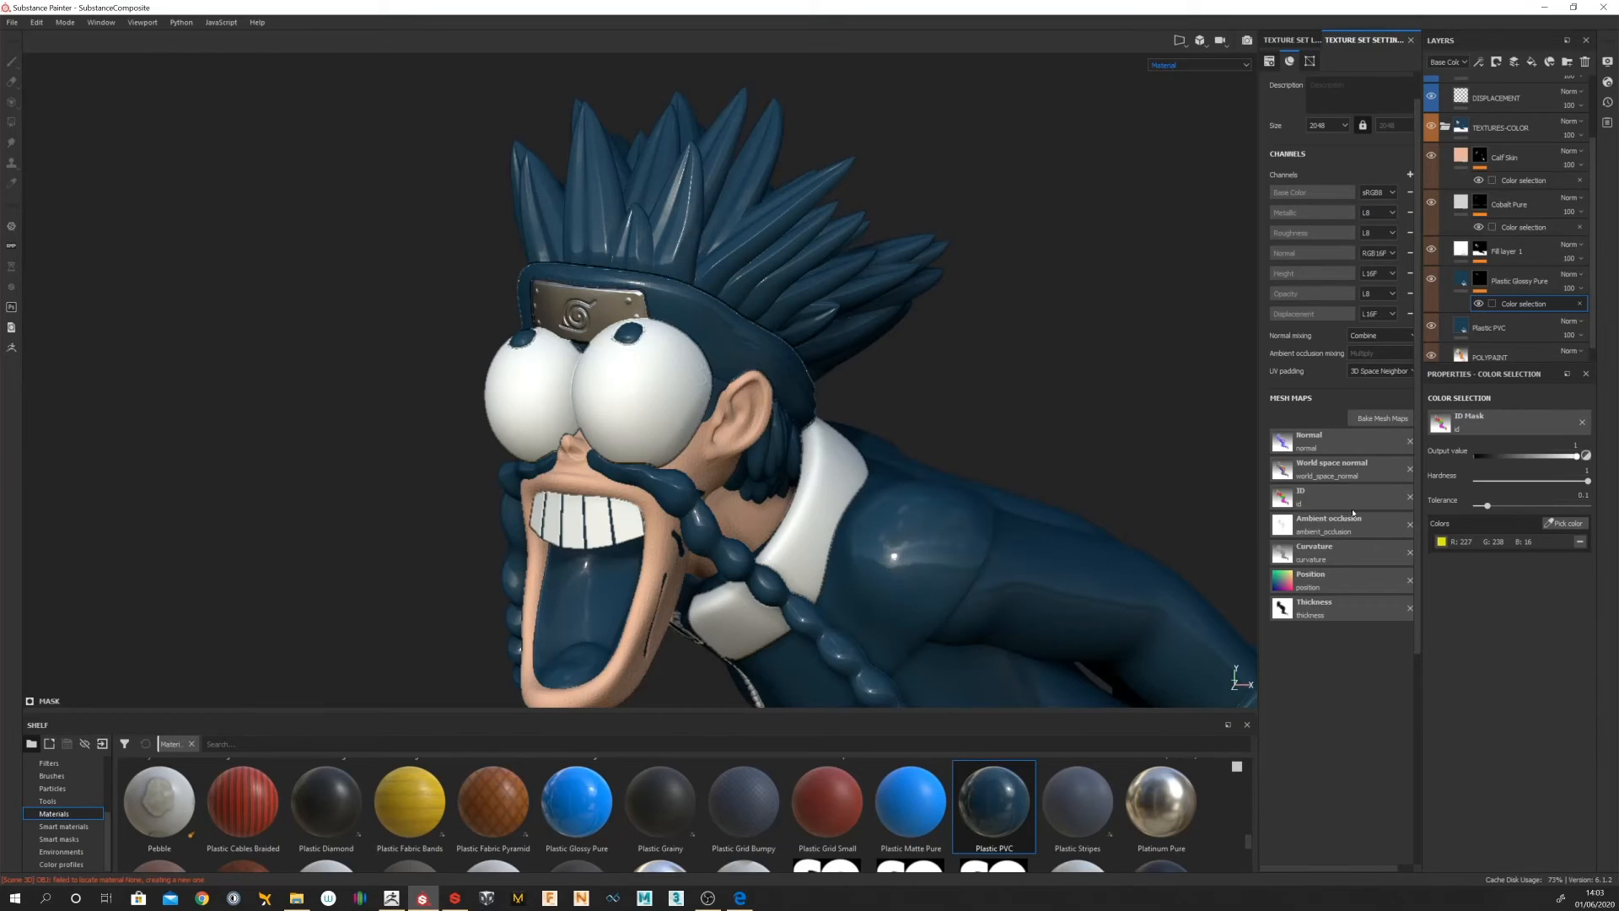
# Step: Add a color-selection mask to the Plastic PVC layer and pick the headband's yellow ID color
pyautogui.click(1489, 329)
pyautogui.click(1496, 63)
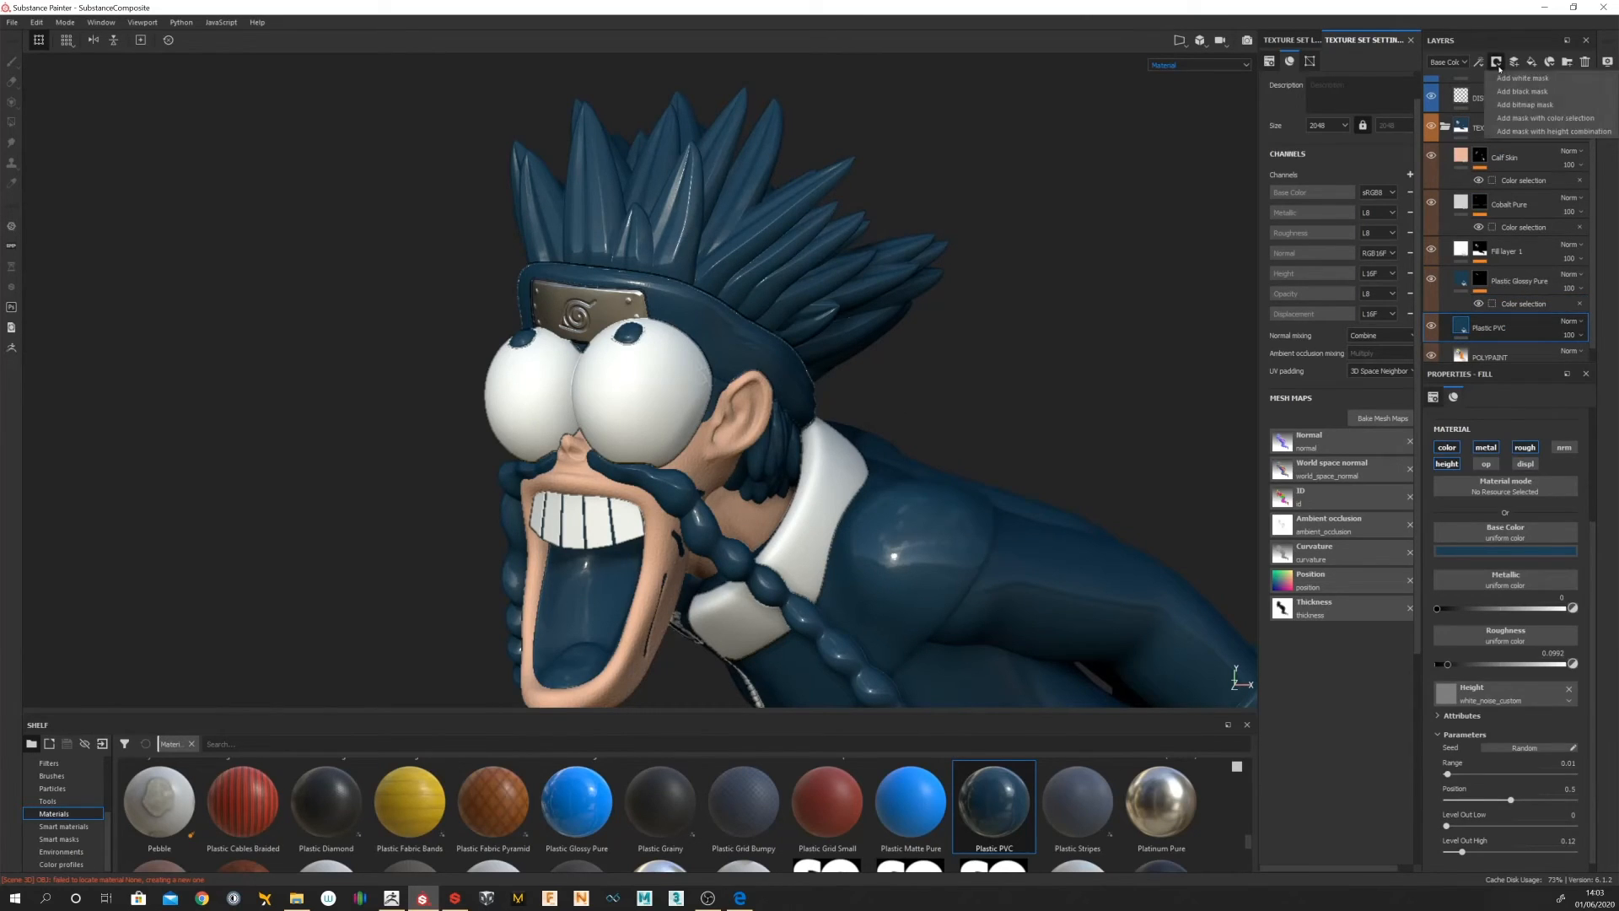
pyautogui.click(1535, 118)
pyautogui.click(1565, 523)
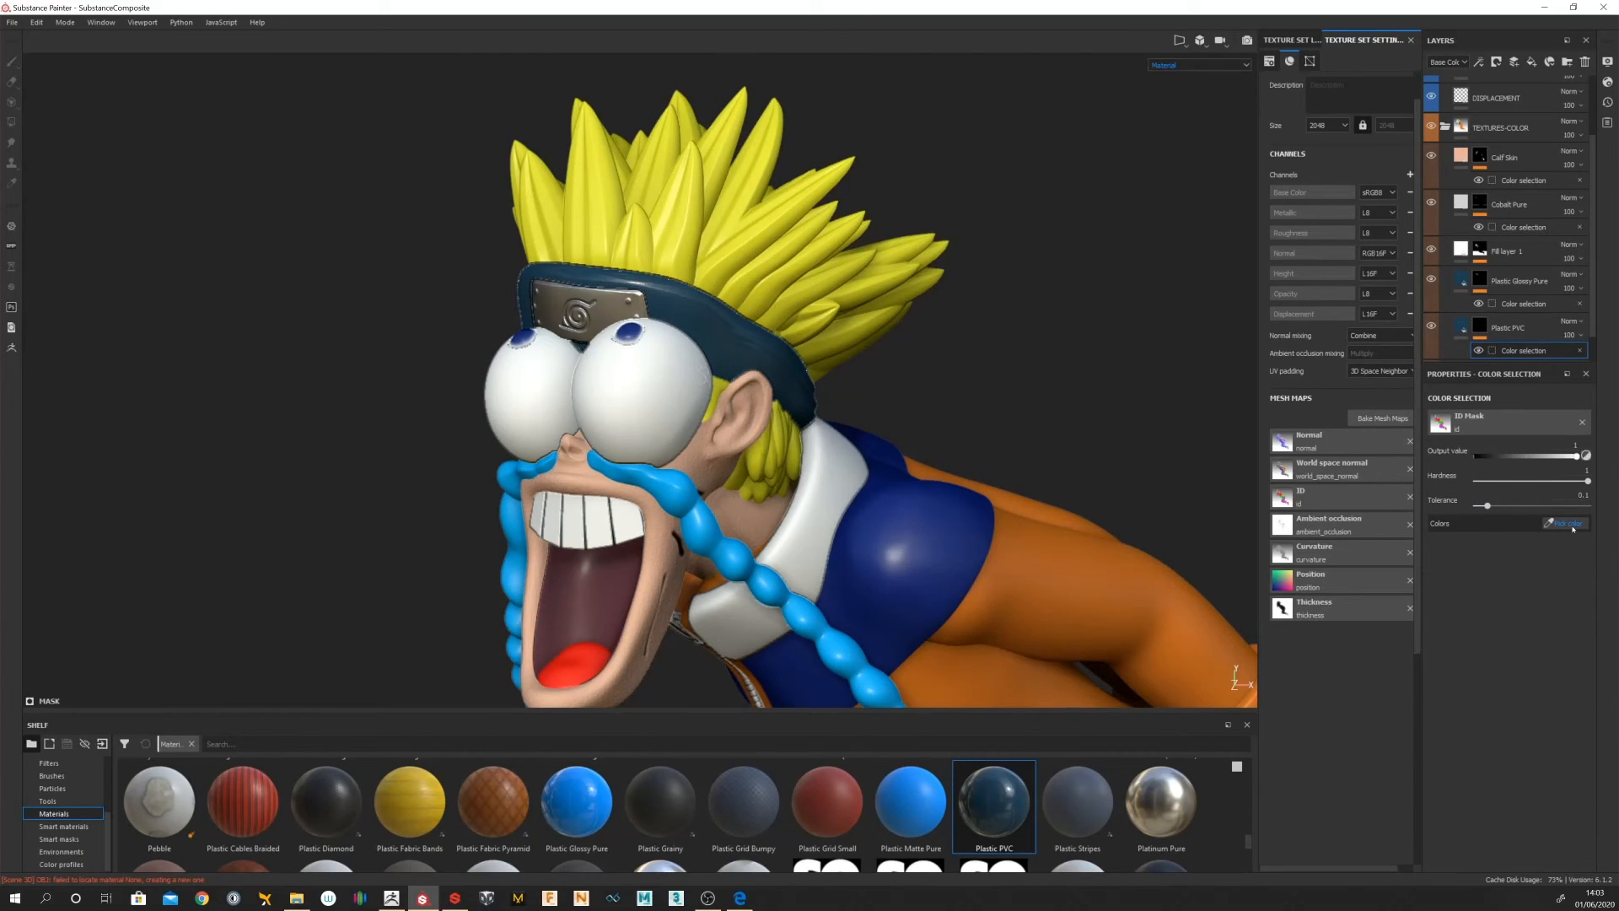
pyautogui.click(1572, 524)
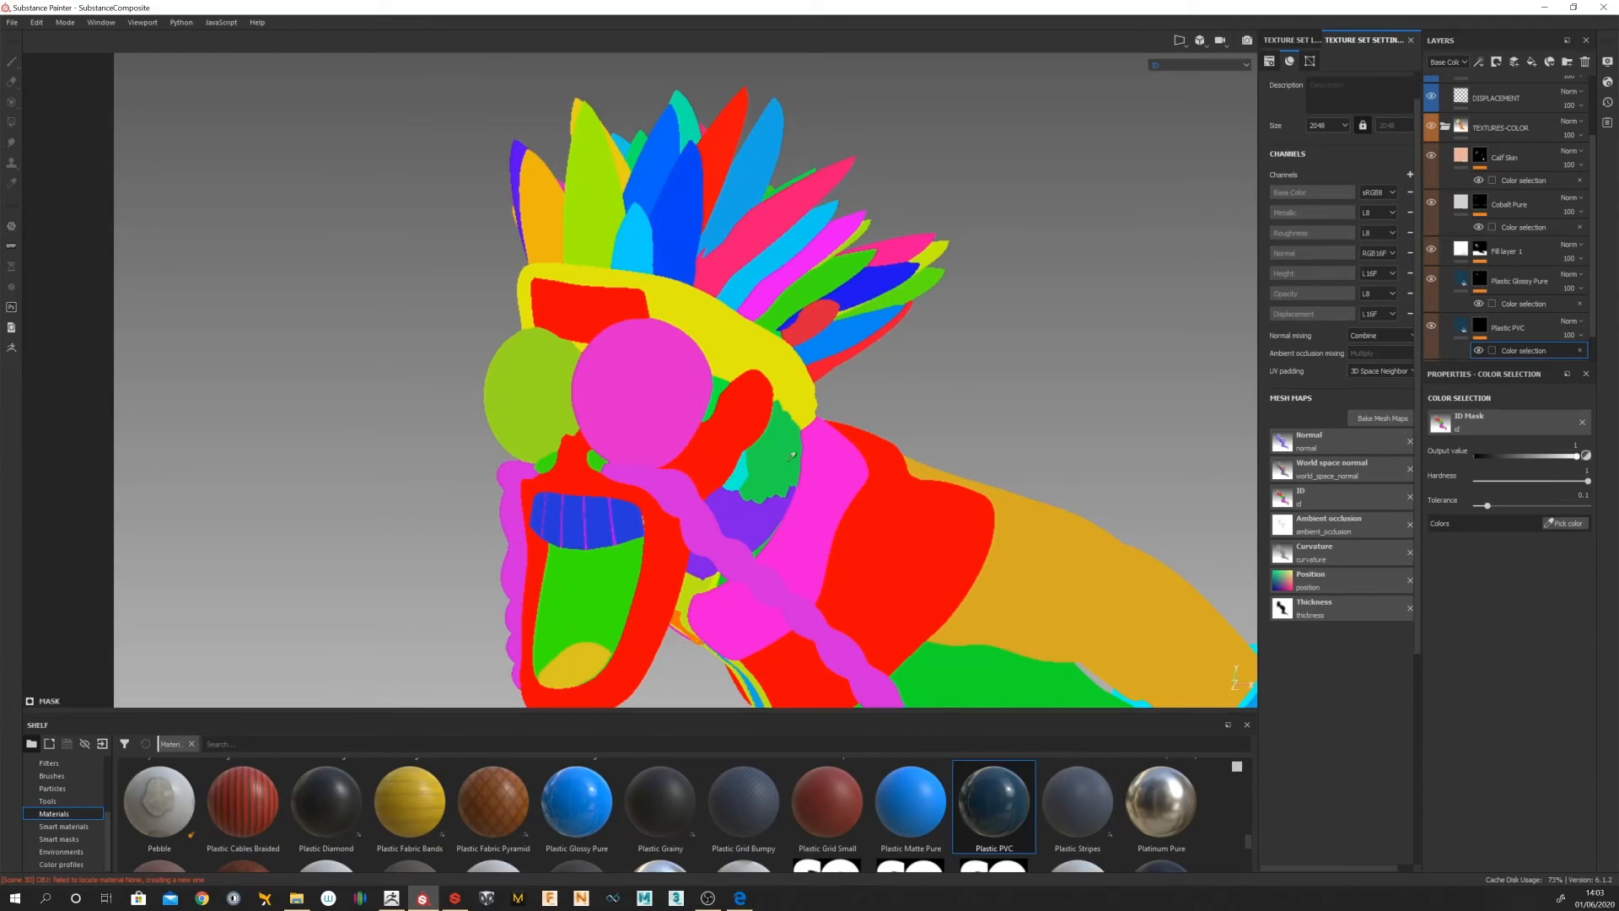
pyautogui.click(747, 334)
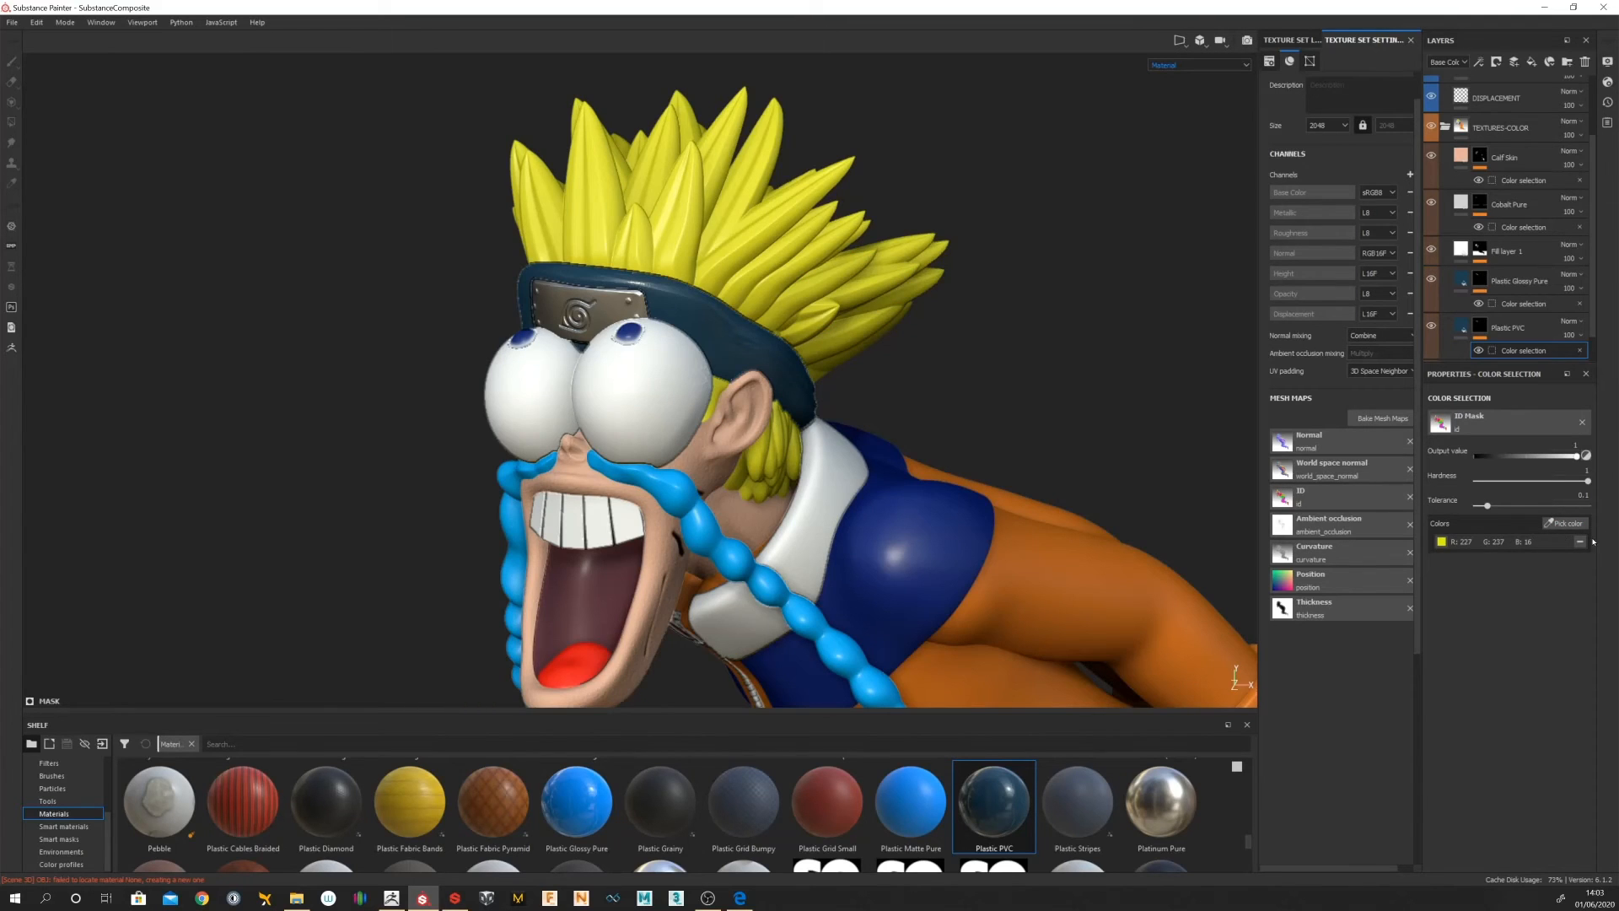
# Step: Add the jacket shoulder's red ID color to the Plastic PVC mask and set its tolerance to 0.04
pyautogui.click(1566, 524)
pyautogui.click(903, 530)
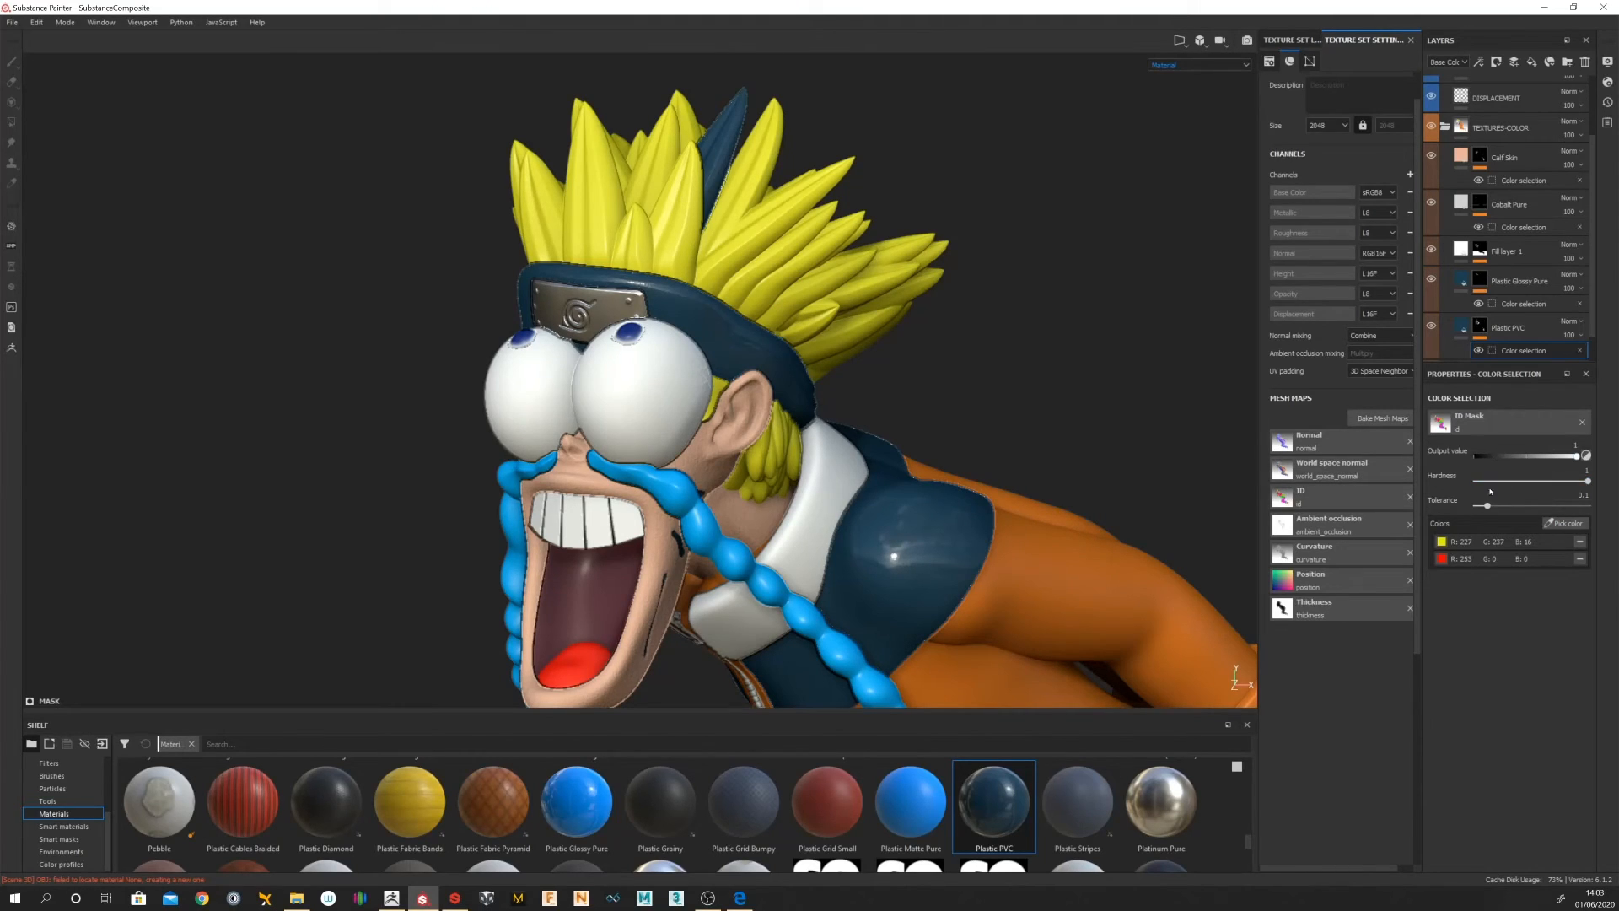
pyautogui.moveTo(1487, 506); pyautogui.dragTo(1478, 507)
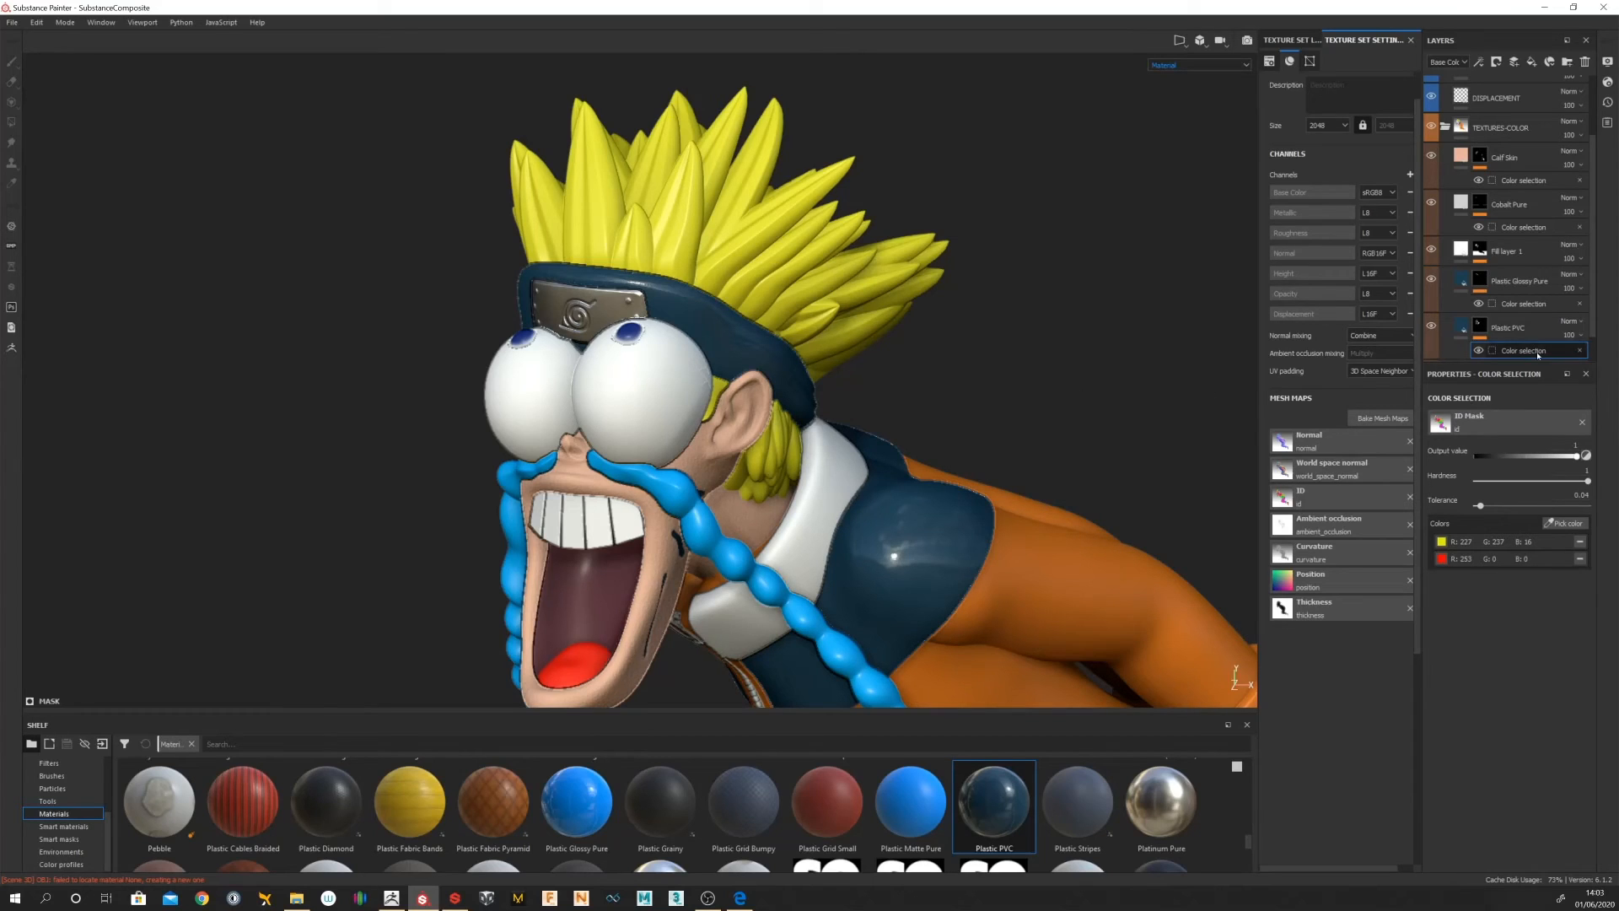
# Step: Set the Plastic PVC layer's base color to a dark blue with R 0.004, G 0.070, B 0.130
pyautogui.click(1458, 331)
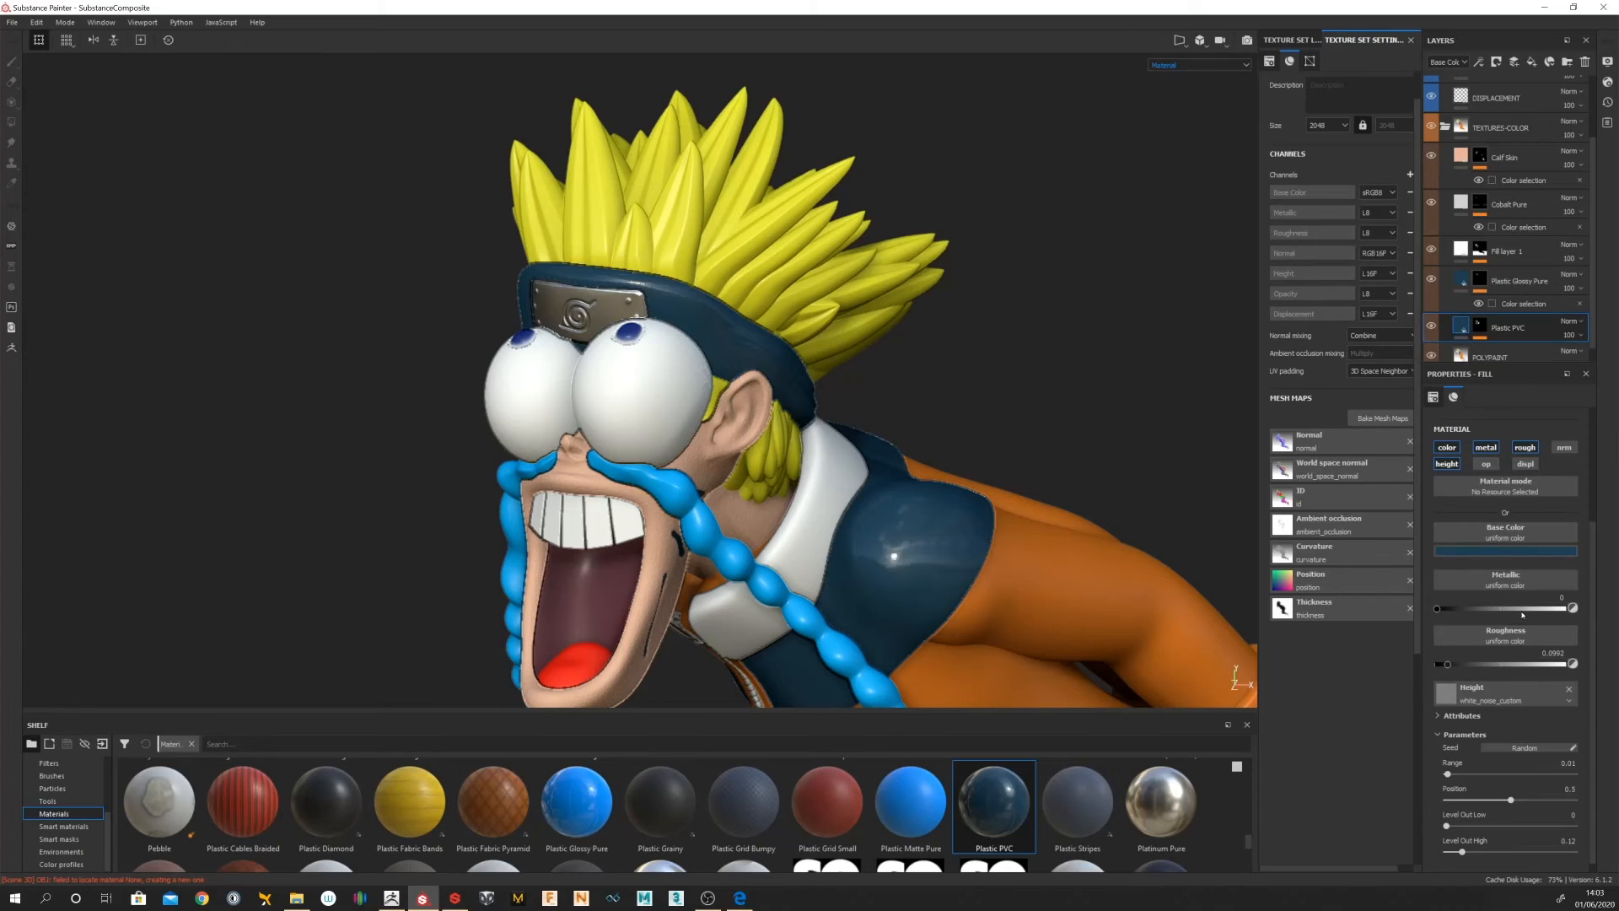
pyautogui.click(1547, 552)
pyautogui.moveTo(1509, 643)
pyautogui.mouseDown()
pyautogui.moveTo(1522, 614)
pyautogui.moveTo(1469, 642)
pyautogui.moveTo(1461, 615)
pyautogui.moveTo(1521, 646)
pyautogui.mouseUp()
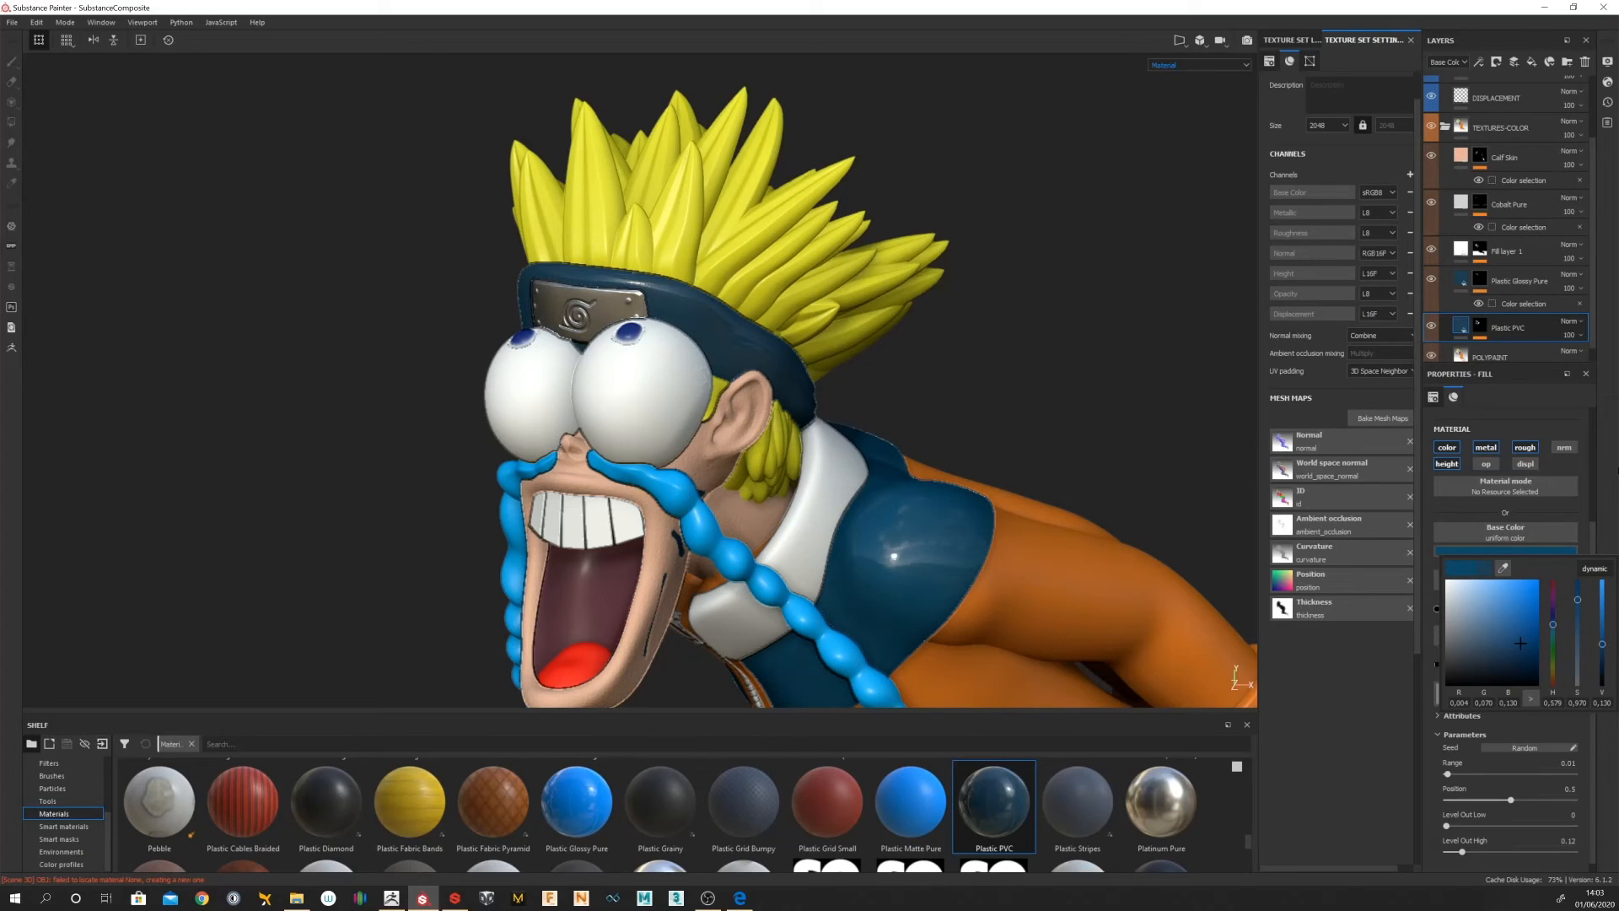
pyautogui.click(1613, 504)
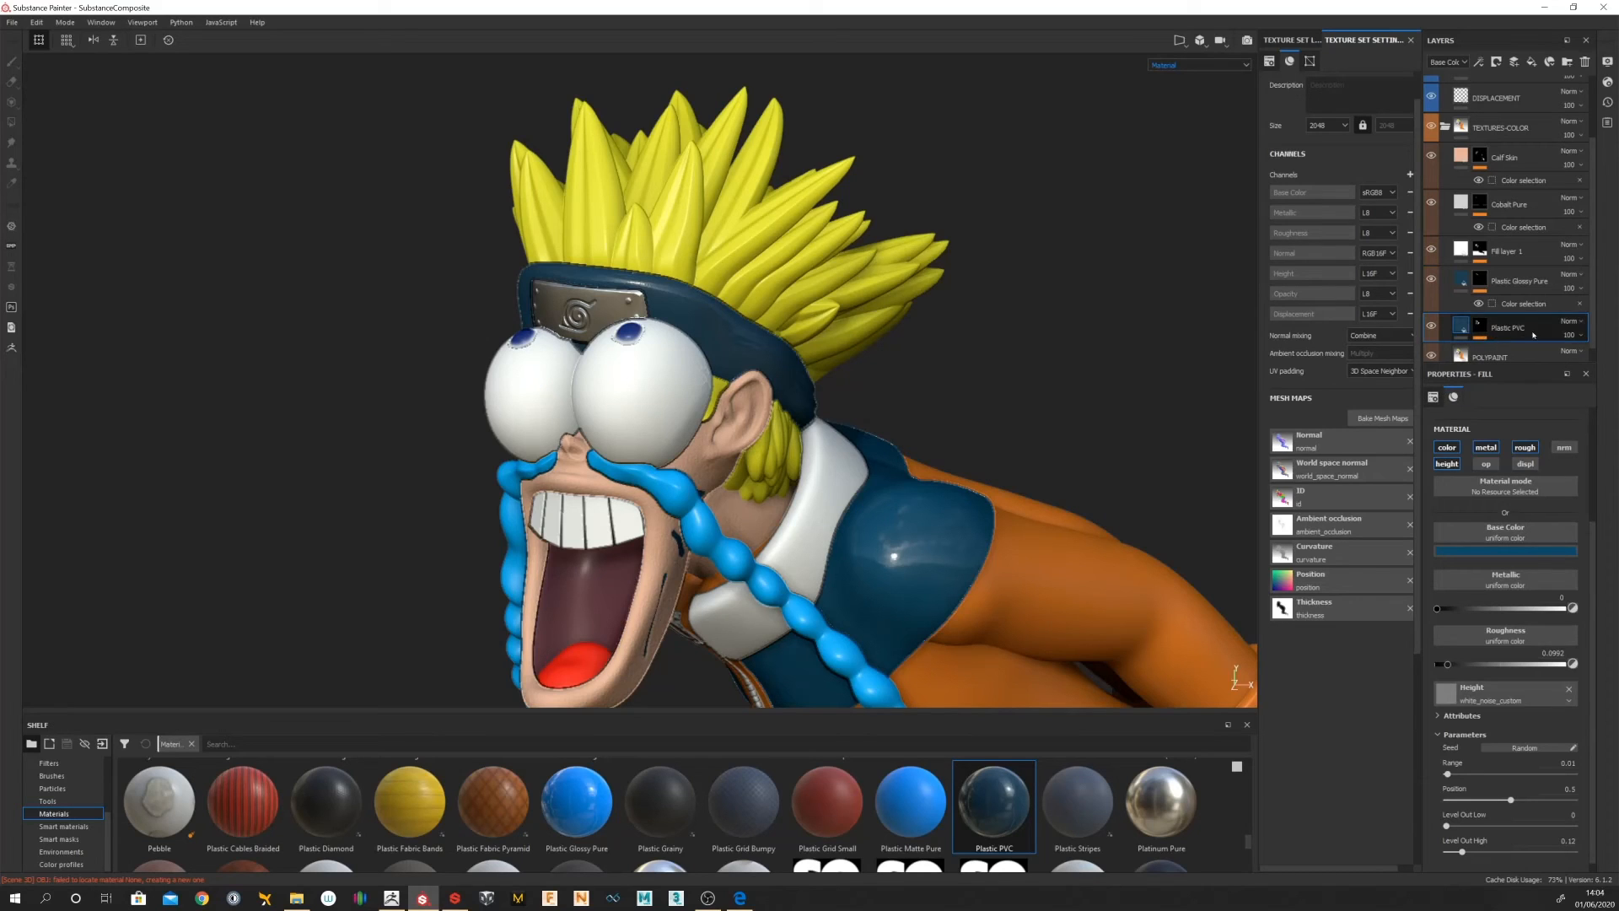
# Step: Replace the Plastic PVC layer's mask with a fresh color-selection mask and pick the headband's yellow ID color
pyautogui.scroll(-1, 1533, 335)
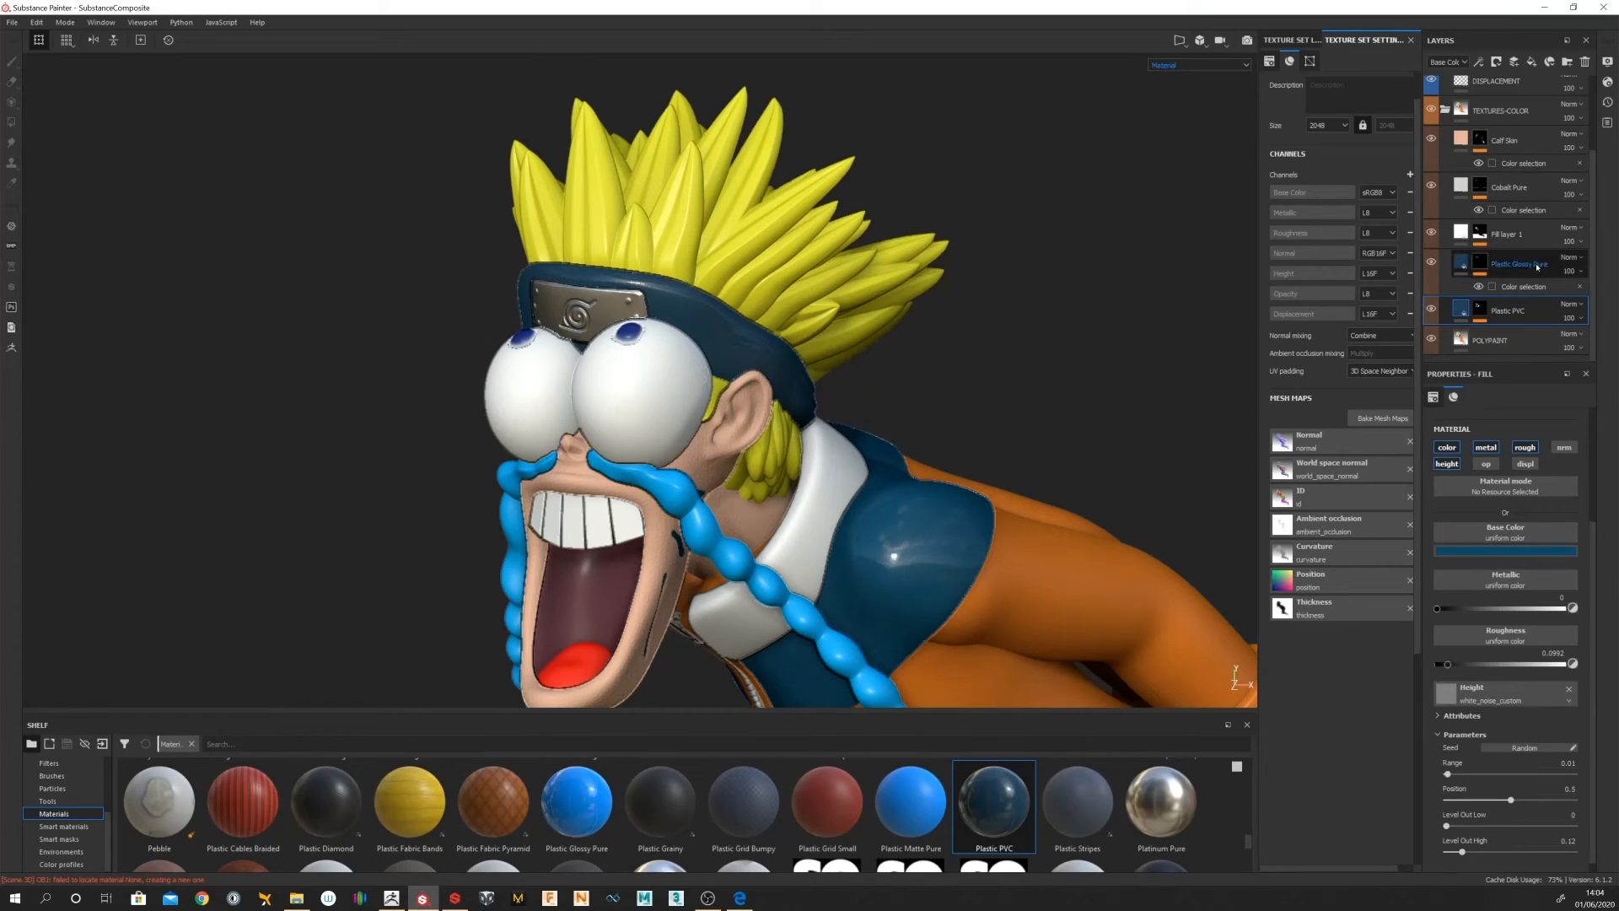
pyautogui.click(1496, 64)
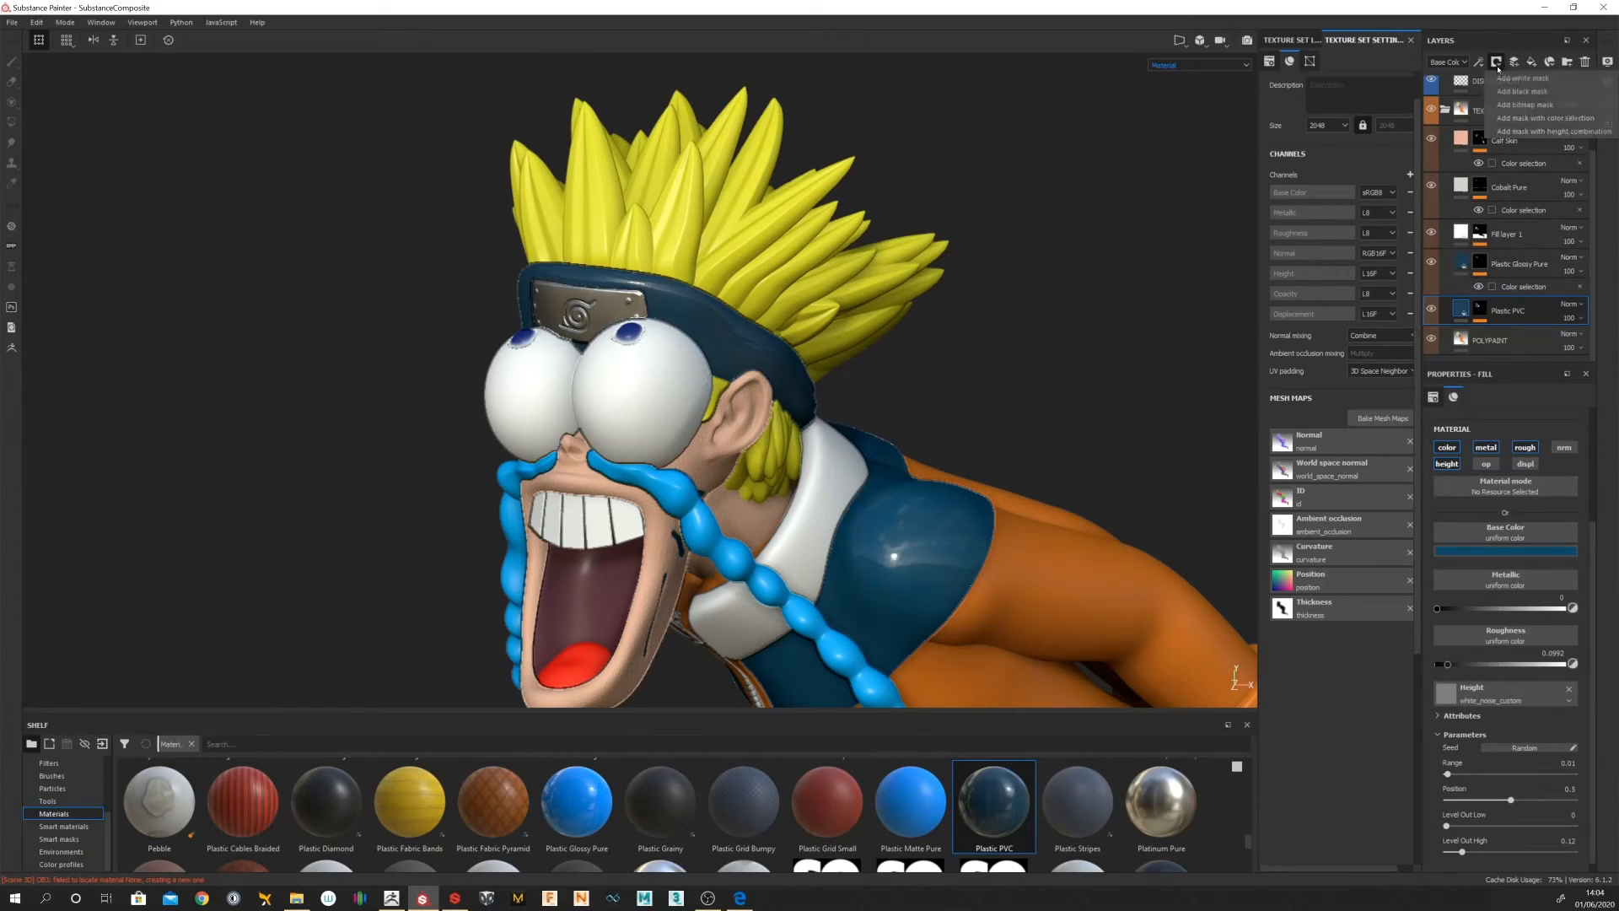
pyautogui.click(1515, 119)
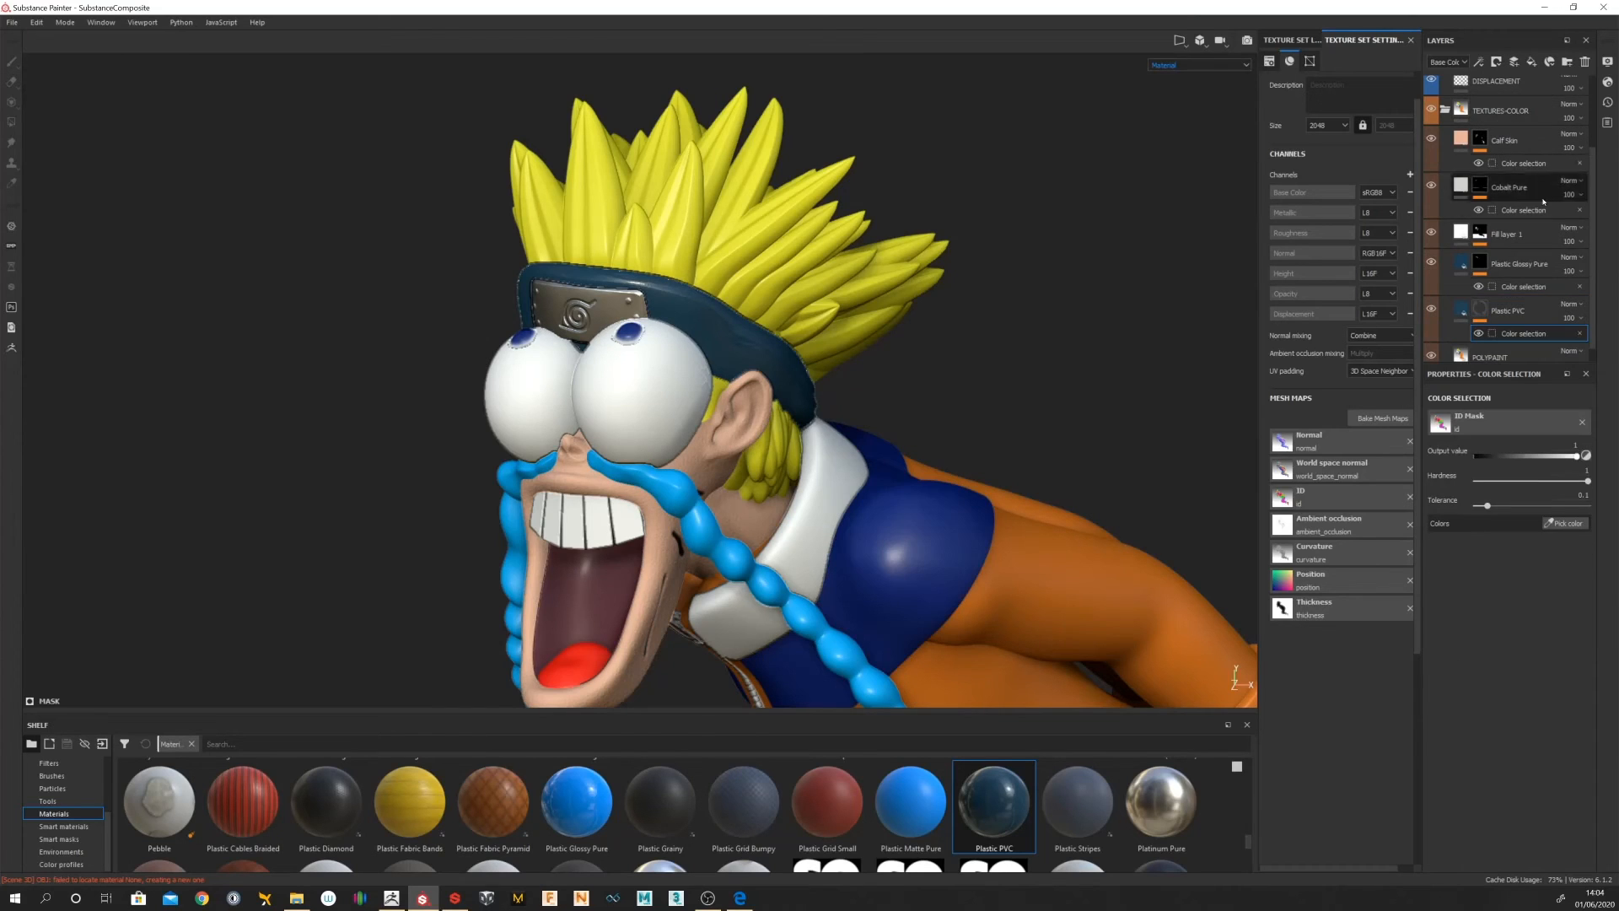
pyautogui.click(1523, 318)
pyautogui.click(1522, 333)
pyautogui.click(1564, 523)
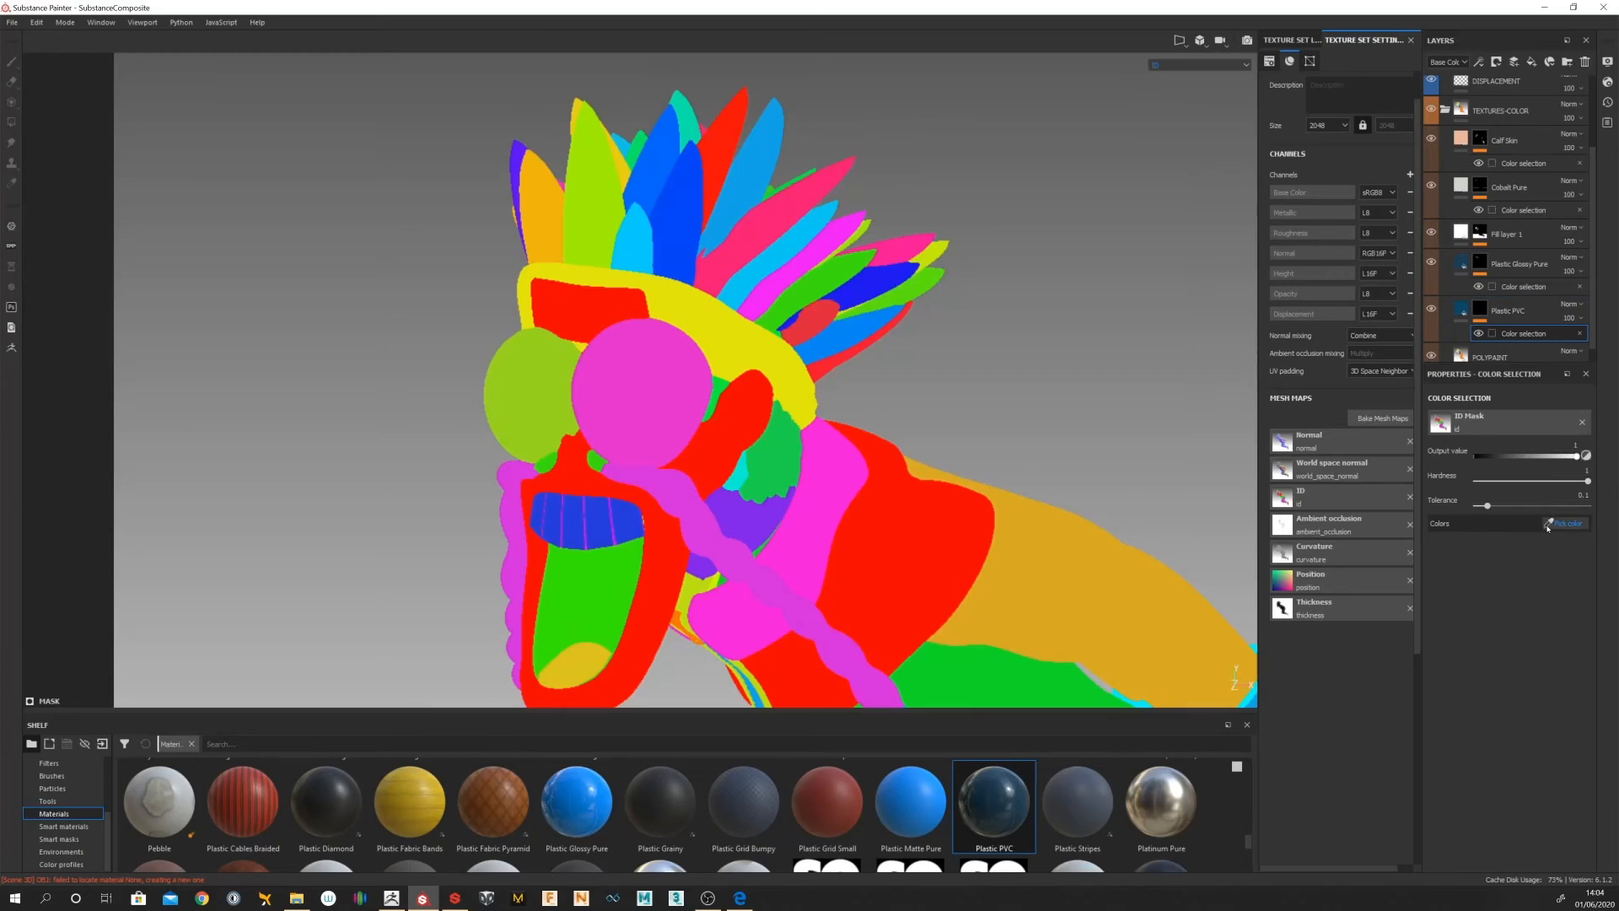
pyautogui.click(763, 350)
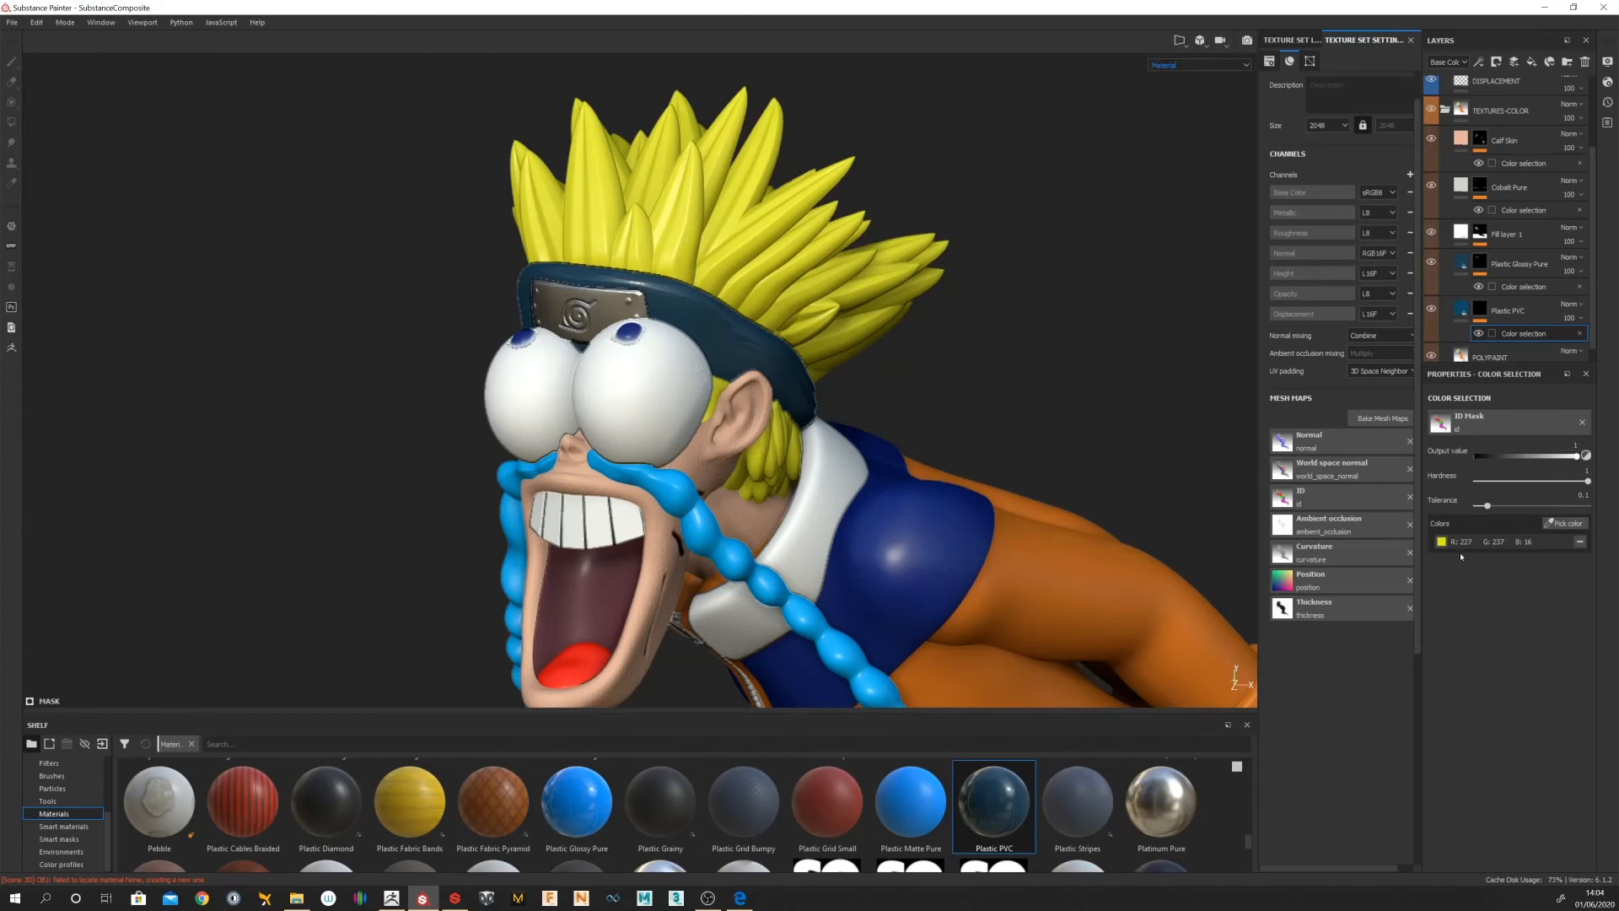
# Step: Add the jacket shoulder's red ID color to the Plastic PVC mask and open the layer's material properties
pyautogui.click(1564, 523)
pyautogui.click(898, 548)
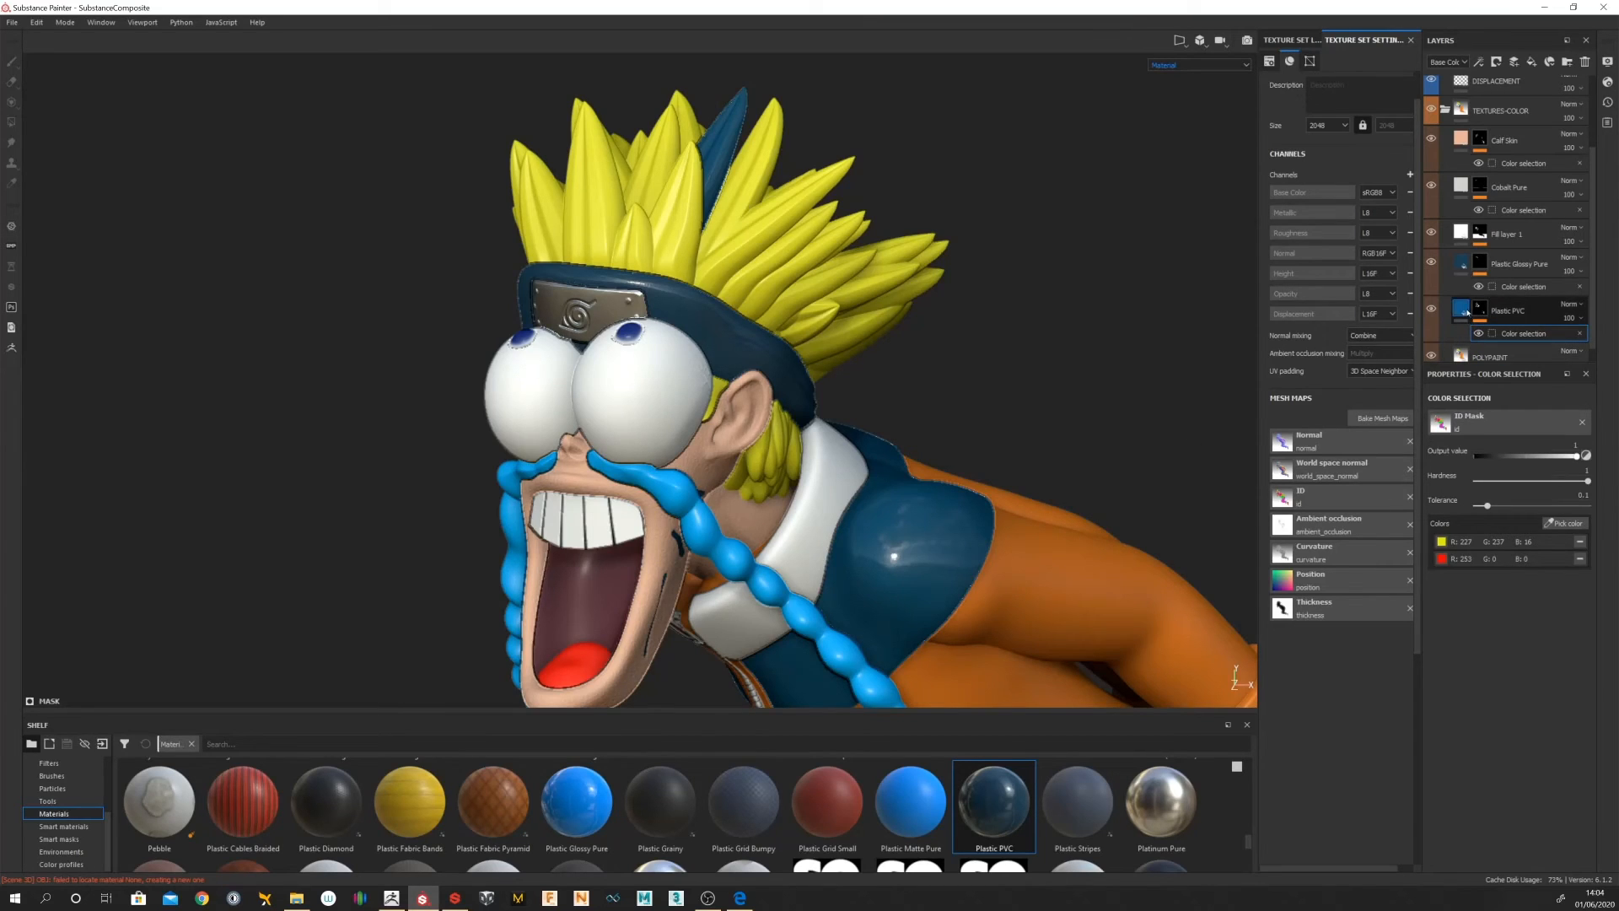
pyautogui.click(1464, 313)
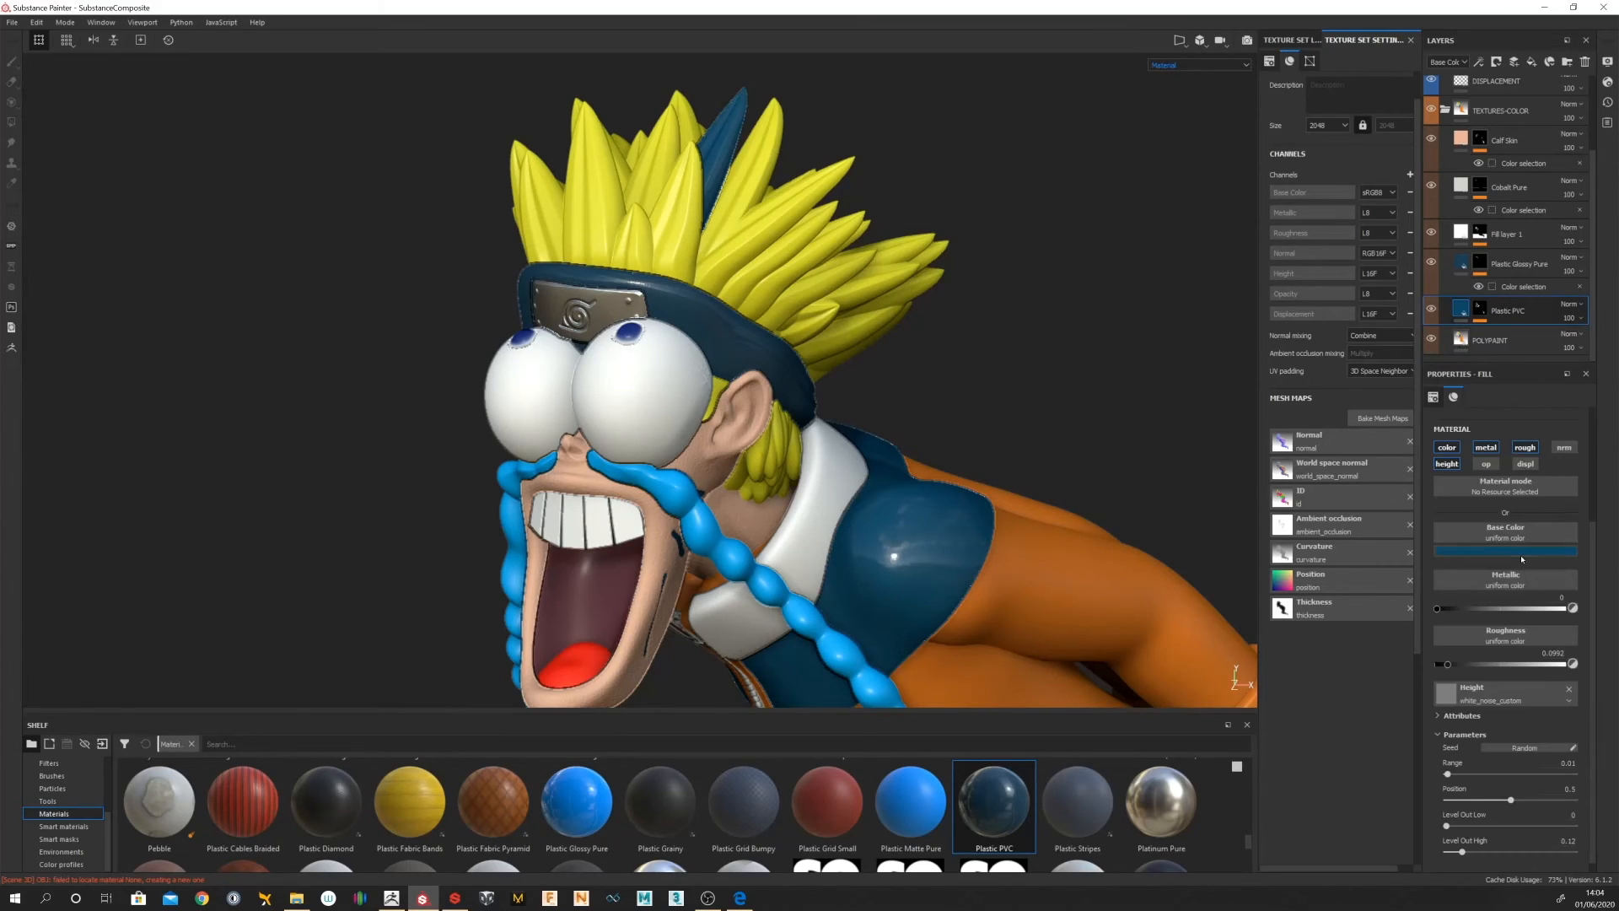
# Step: Adjust the Plastic PVC layer's base color to a slightly brighter dark blue
pyautogui.click(1509, 550)
pyautogui.moveTo(1524, 648)
pyautogui.mouseDown()
pyautogui.moveTo(1528, 625)
pyautogui.moveTo(1517, 635)
pyautogui.mouseUp()
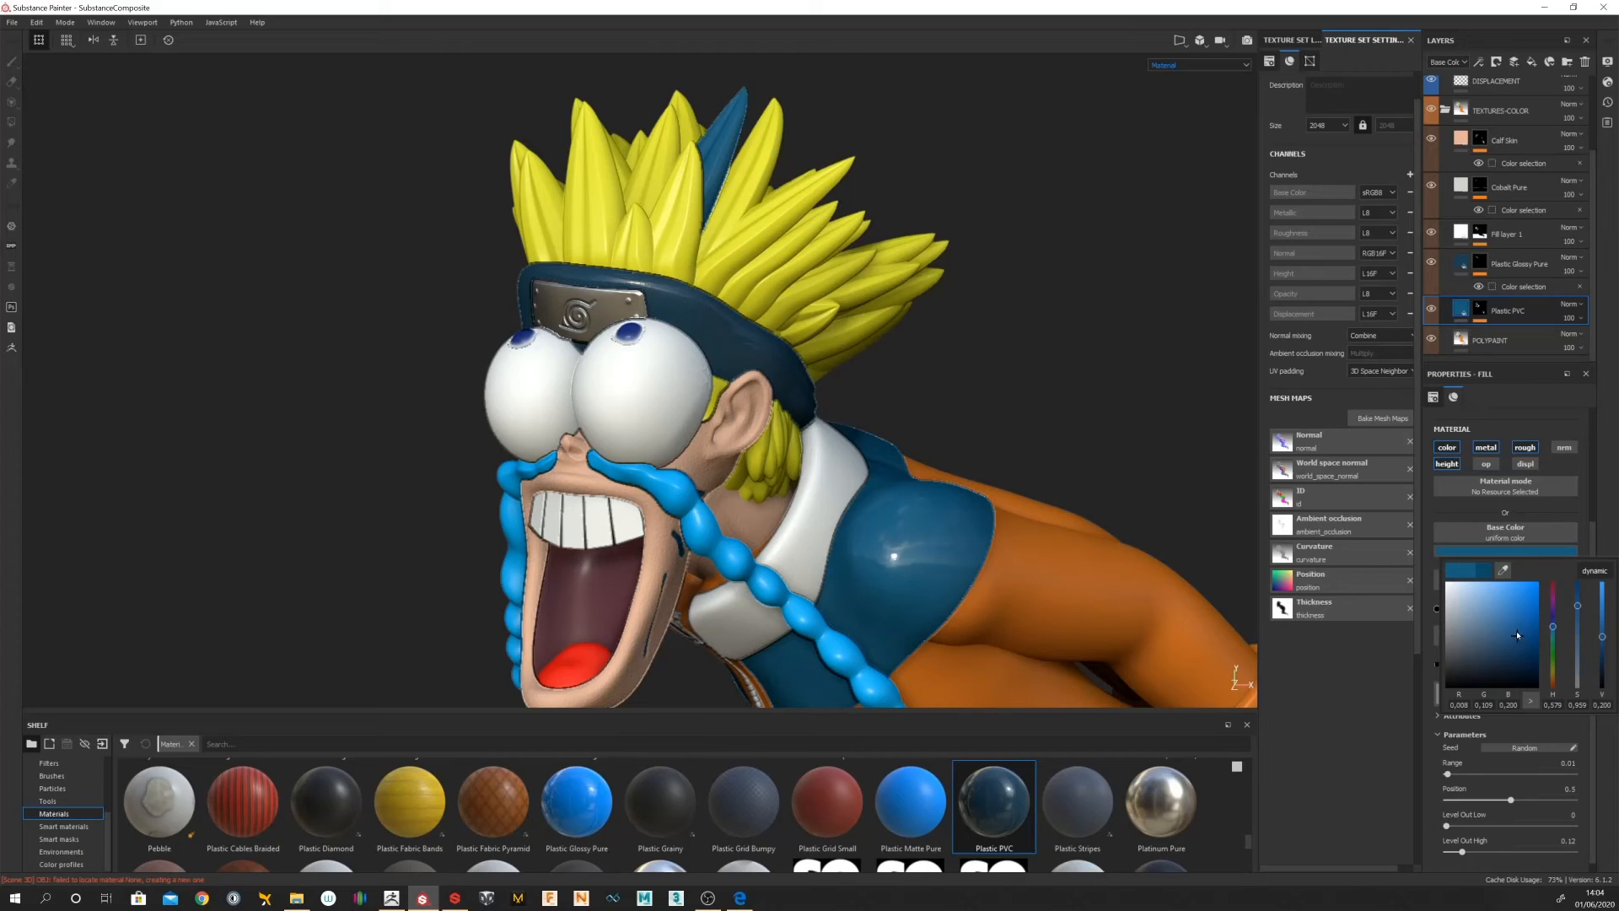
pyautogui.moveTo(1517, 635)
pyautogui.mouseDown()
pyautogui.moveTo(1533, 654)
pyautogui.moveTo(1511, 642)
pyautogui.mouseUp()
# Step: Turn off the Plastic PVC layer's metallic channel and set its roughness to about 0.28
pyautogui.click(1496, 450)
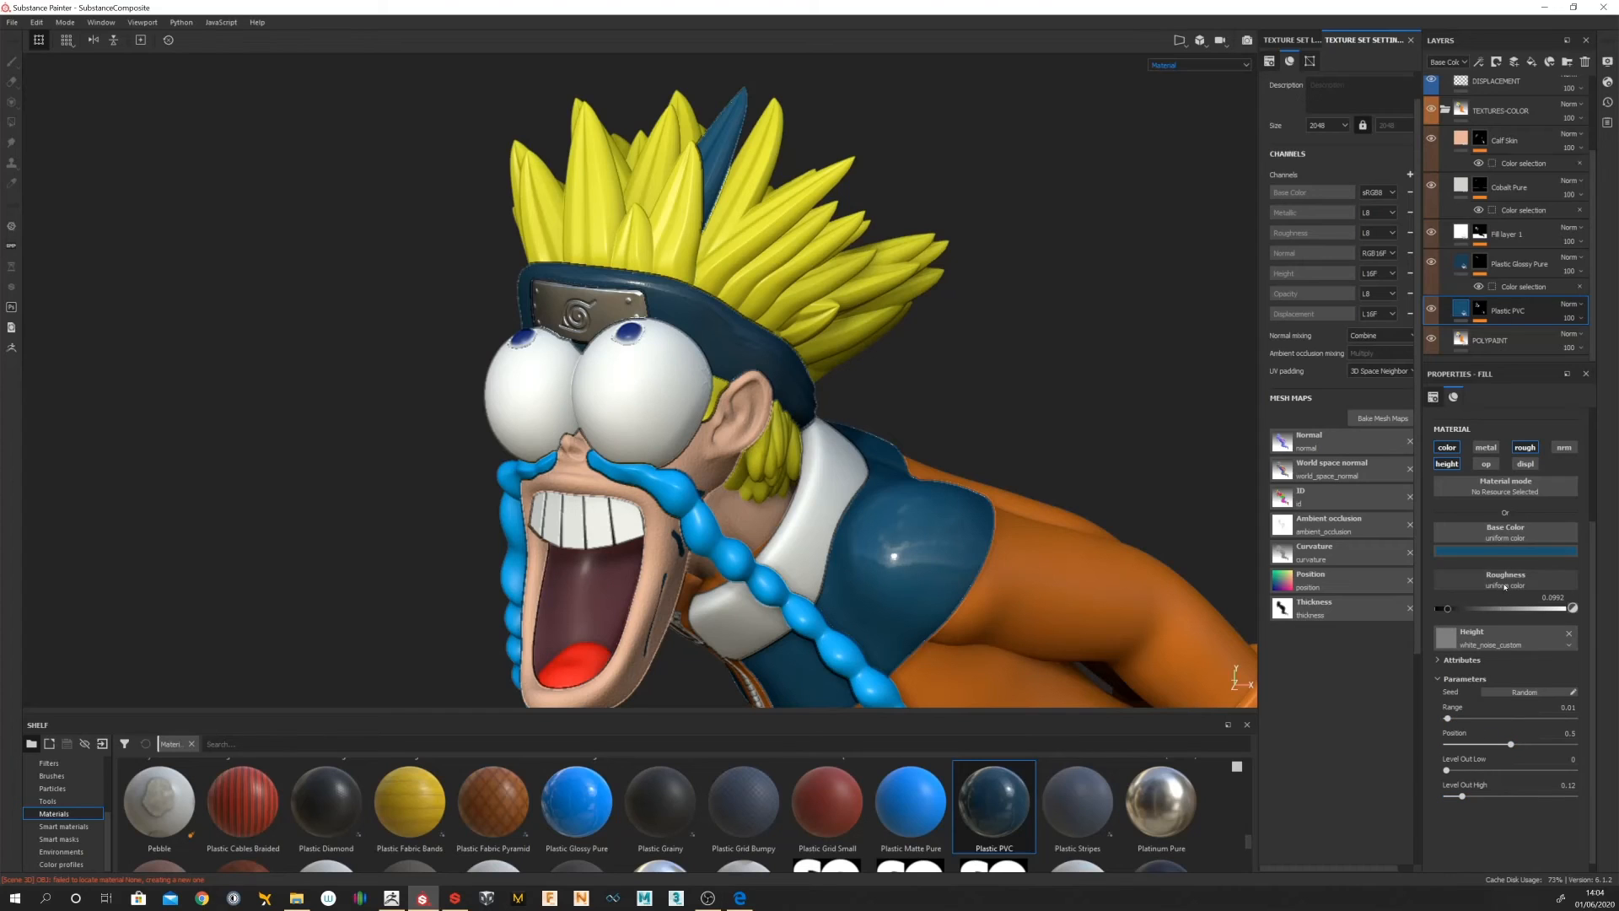
pyautogui.moveTo(1444, 612); pyautogui.dragTo(1469, 610)
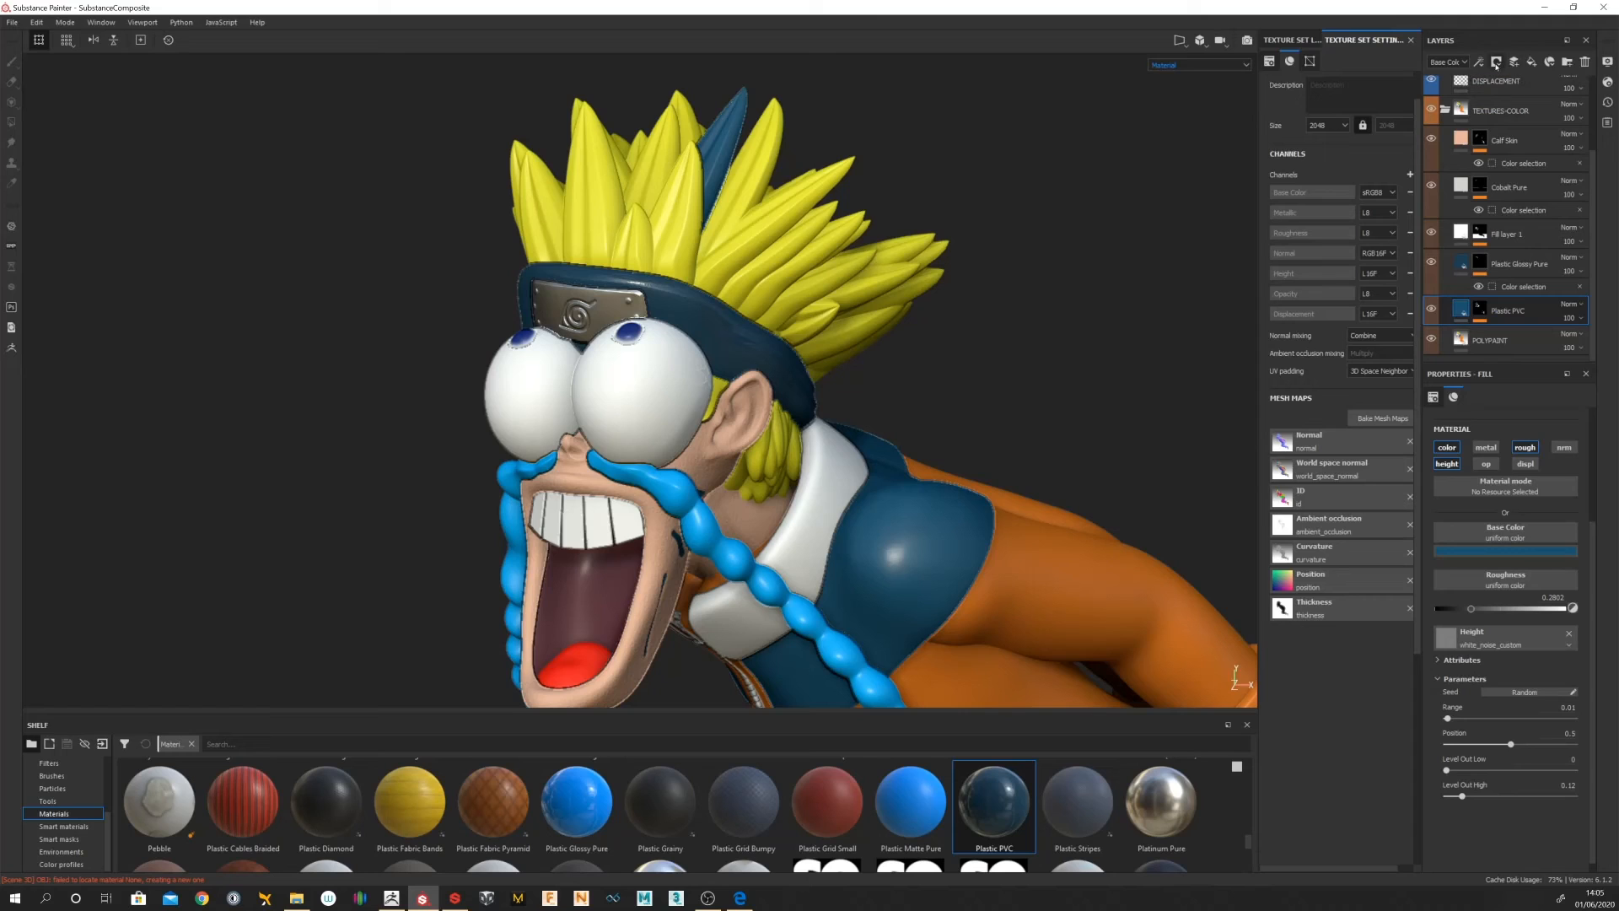
# Step: Replace the Plastic PVC mask with a color selection of the shoulder's red and headband's yellow ID colors, with tolerance 0.06
pyautogui.click(1497, 65)
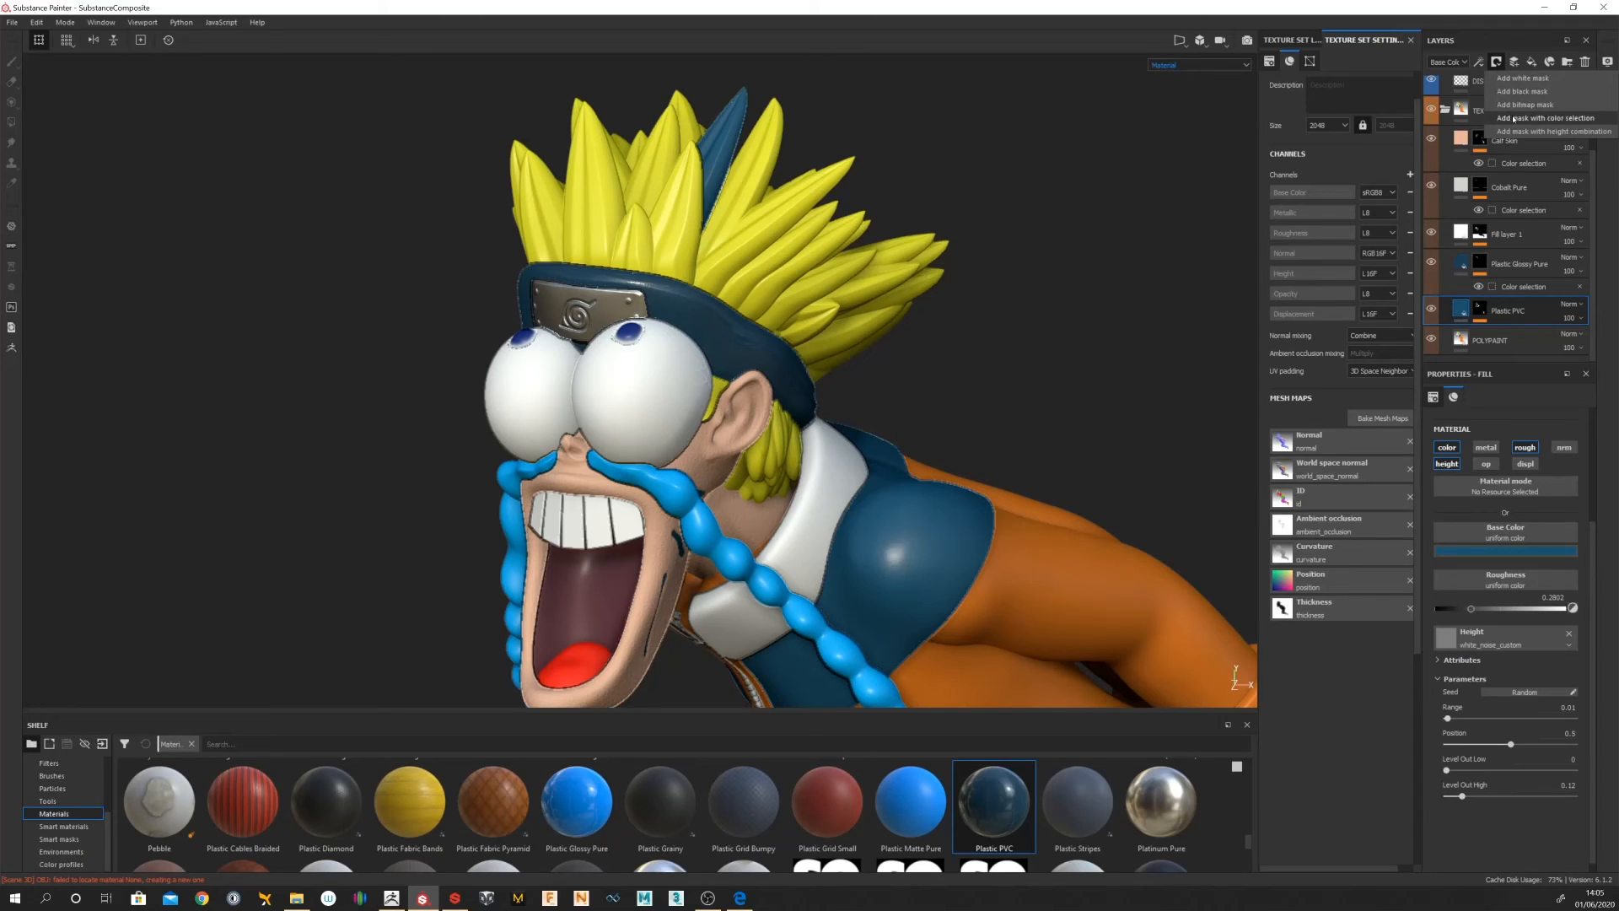
pyautogui.click(1514, 118)
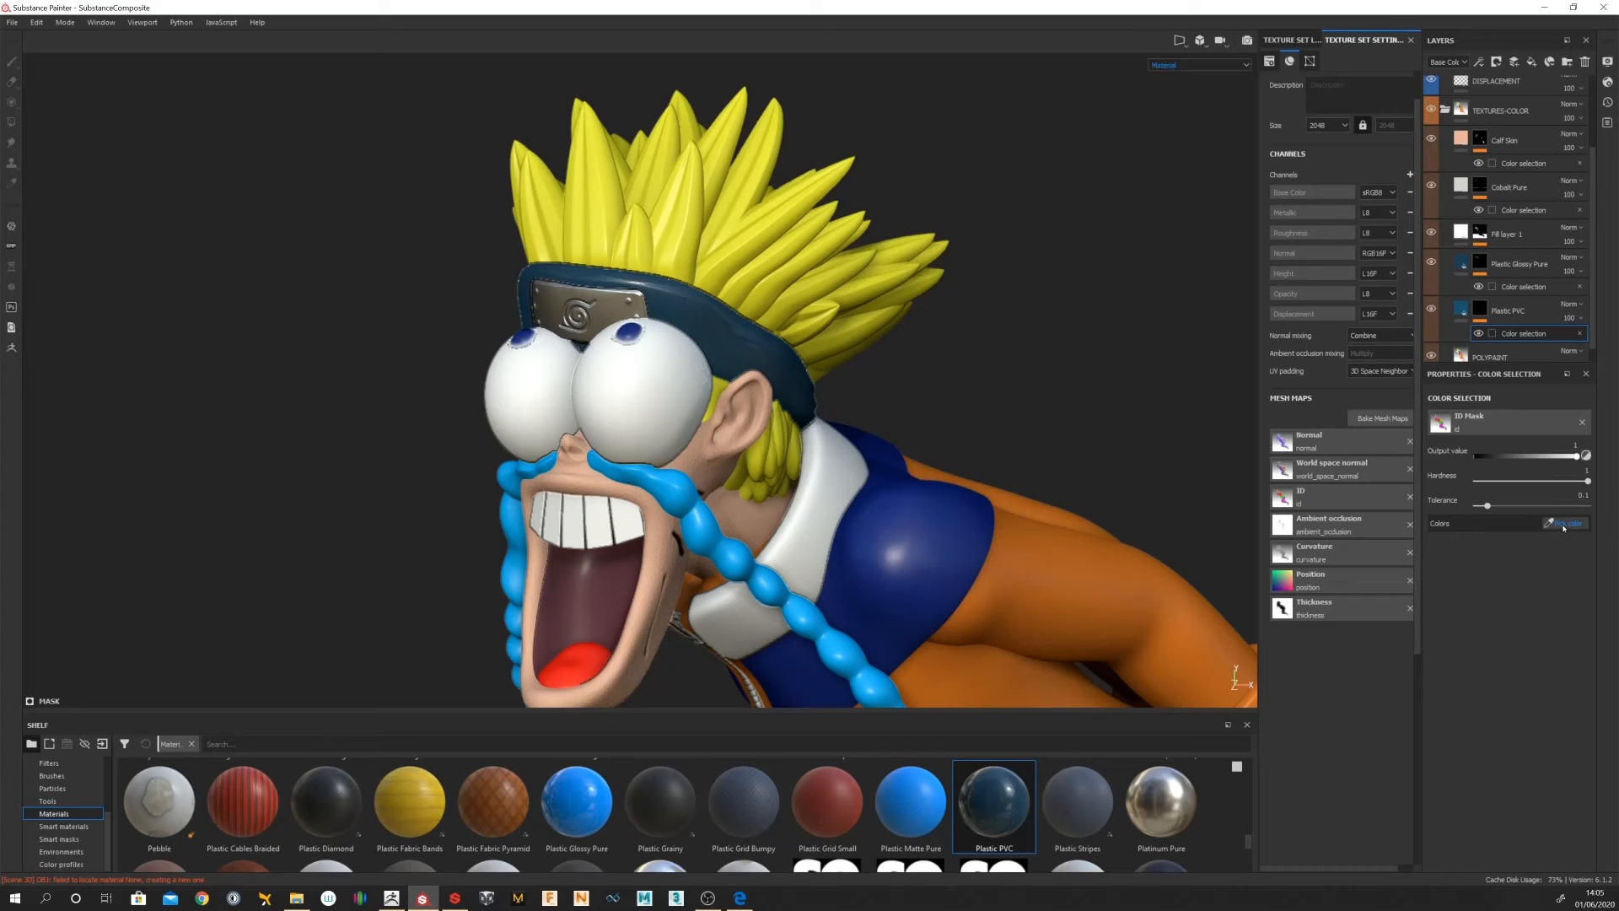
pyautogui.click(1561, 523)
pyautogui.click(921, 529)
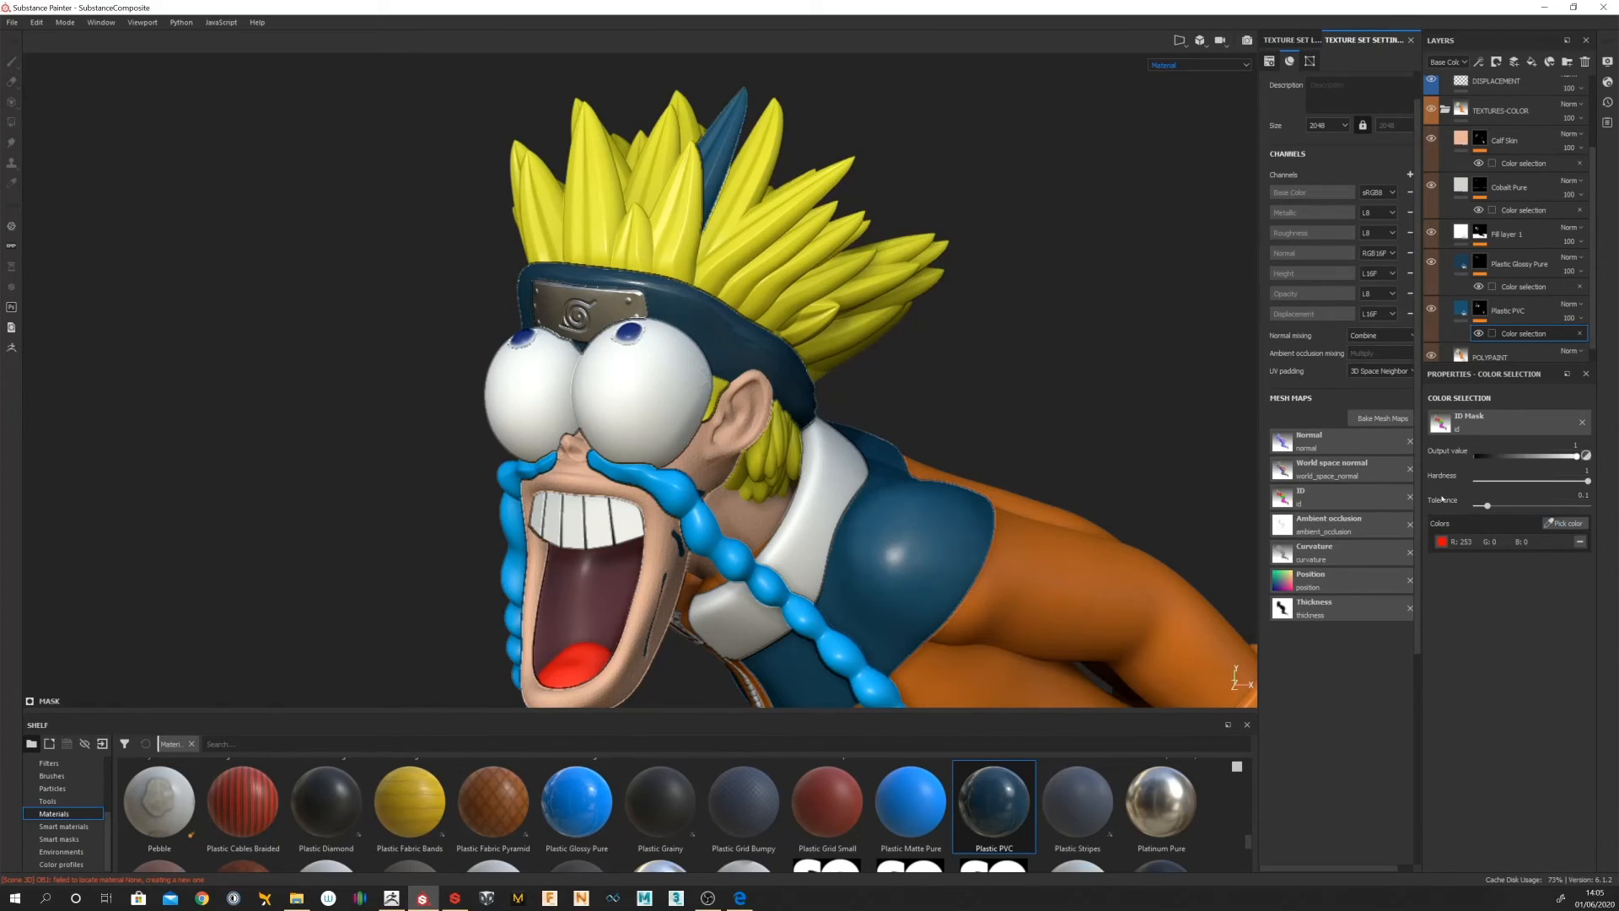
pyautogui.click(1564, 523)
pyautogui.click(745, 345)
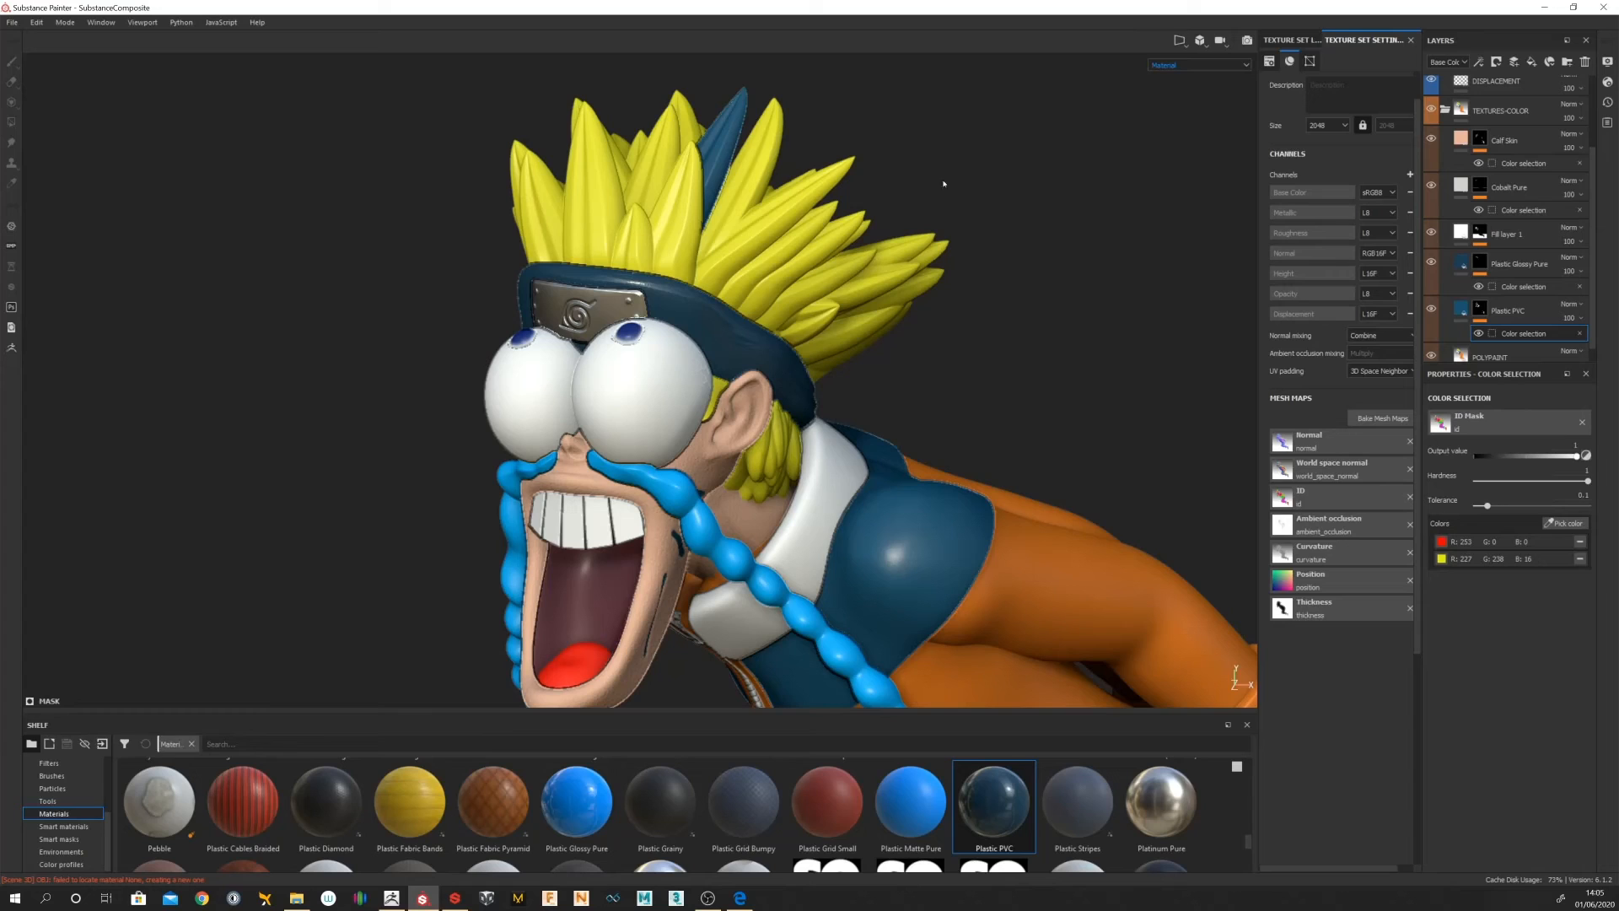
pyautogui.moveTo(1487, 505); pyautogui.dragTo(1480, 505)
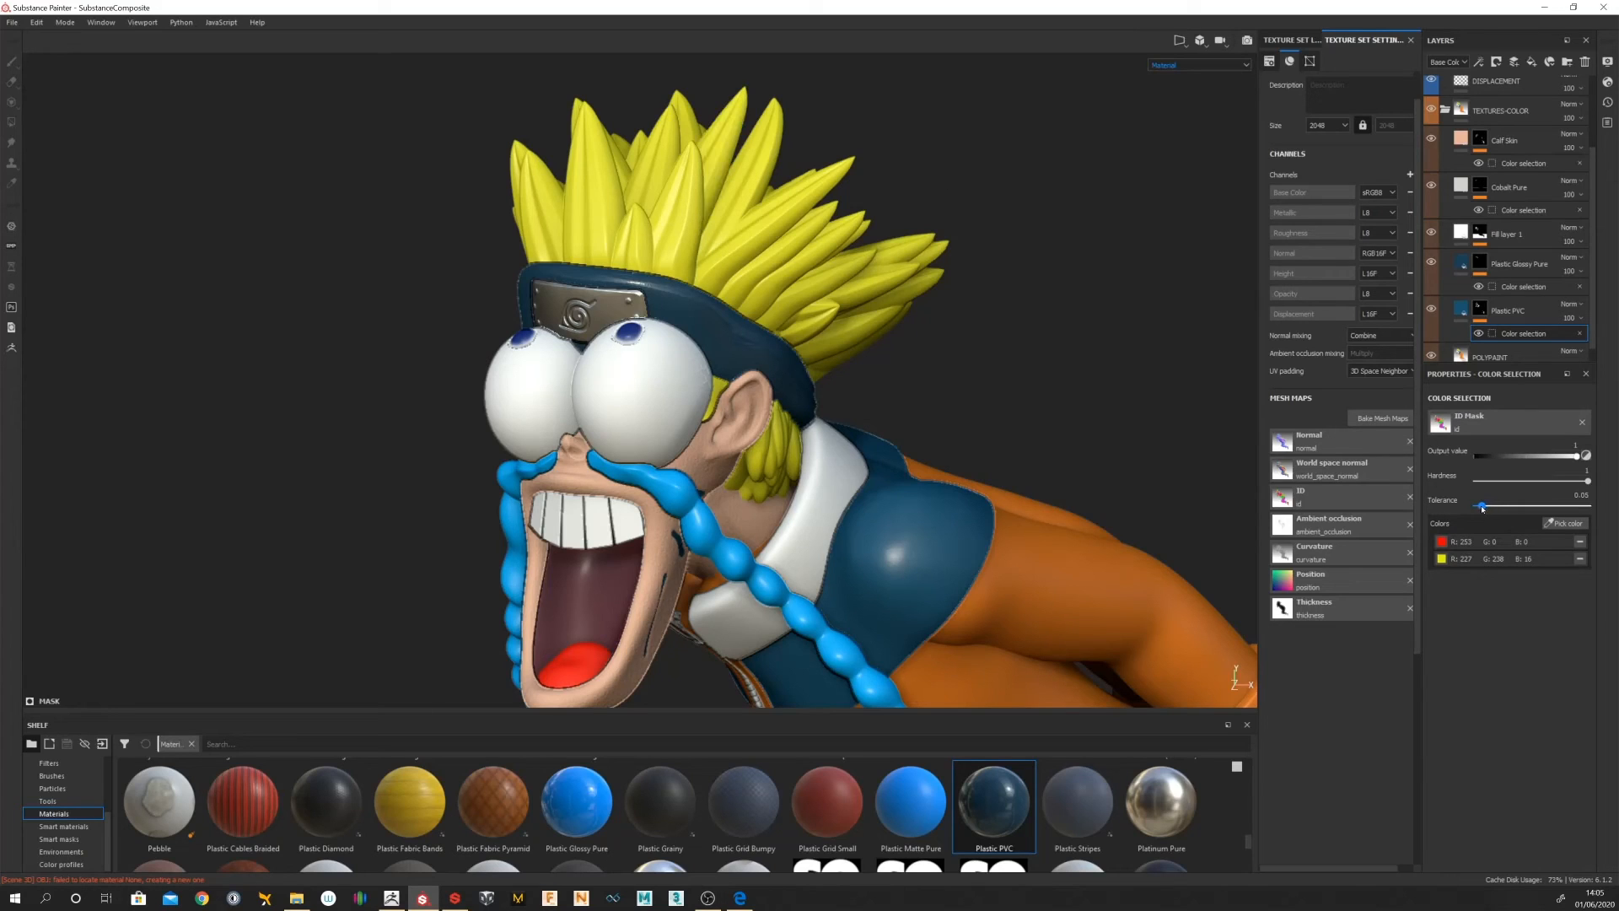
# Step: Remove the color selection from the Plastic Glossy Pure layer's mask and delete that layer
pyautogui.click(1528, 279)
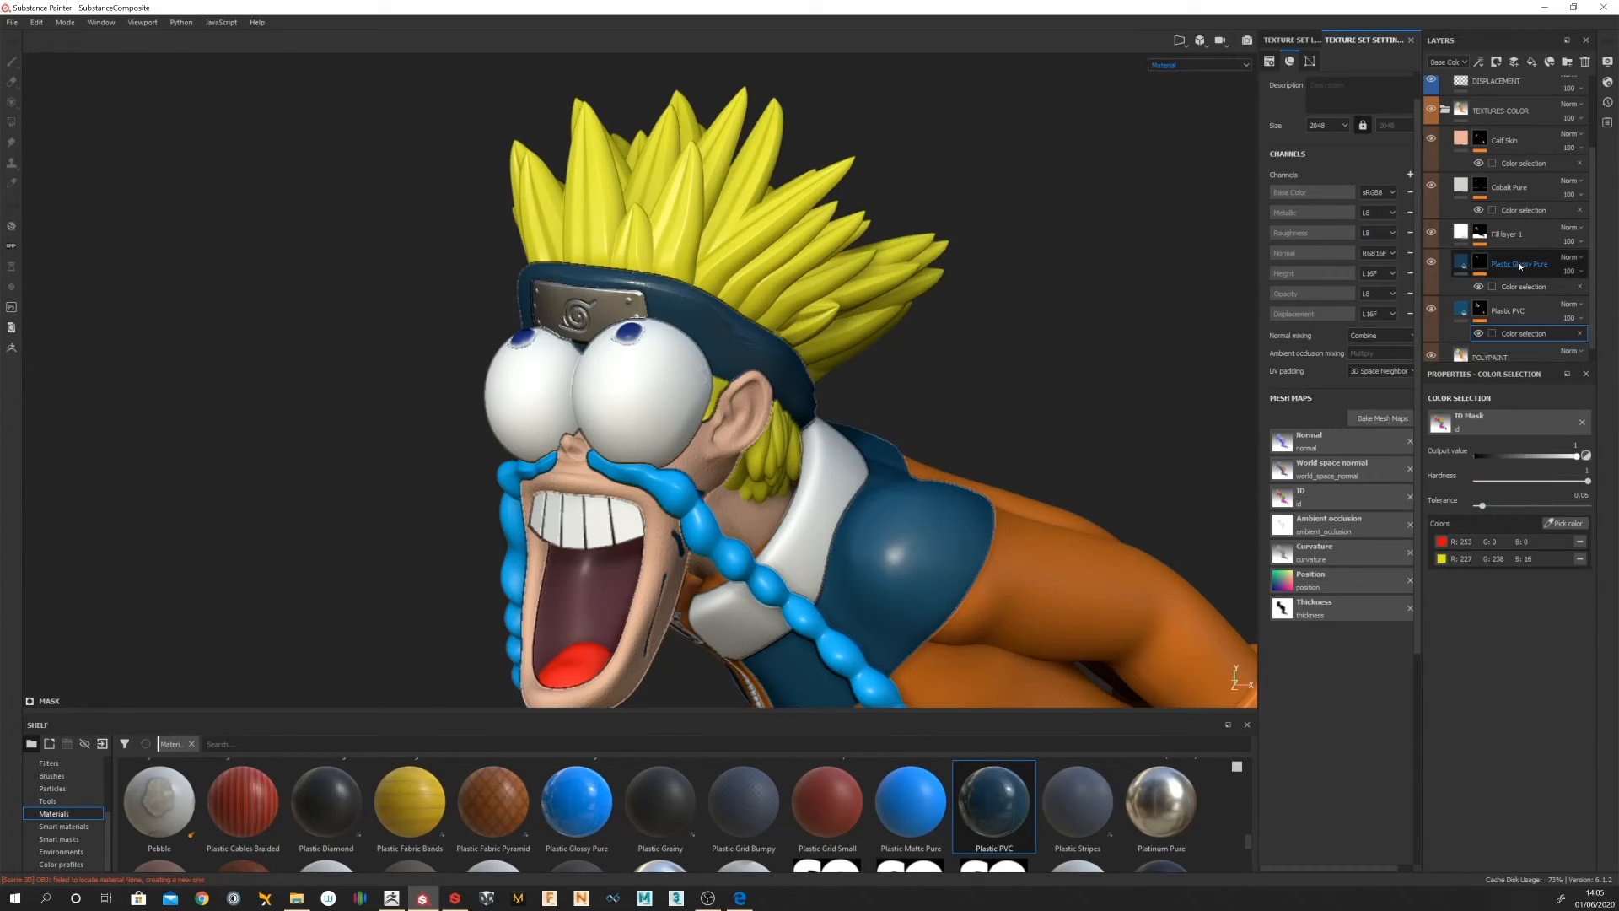
pyautogui.click(1528, 316)
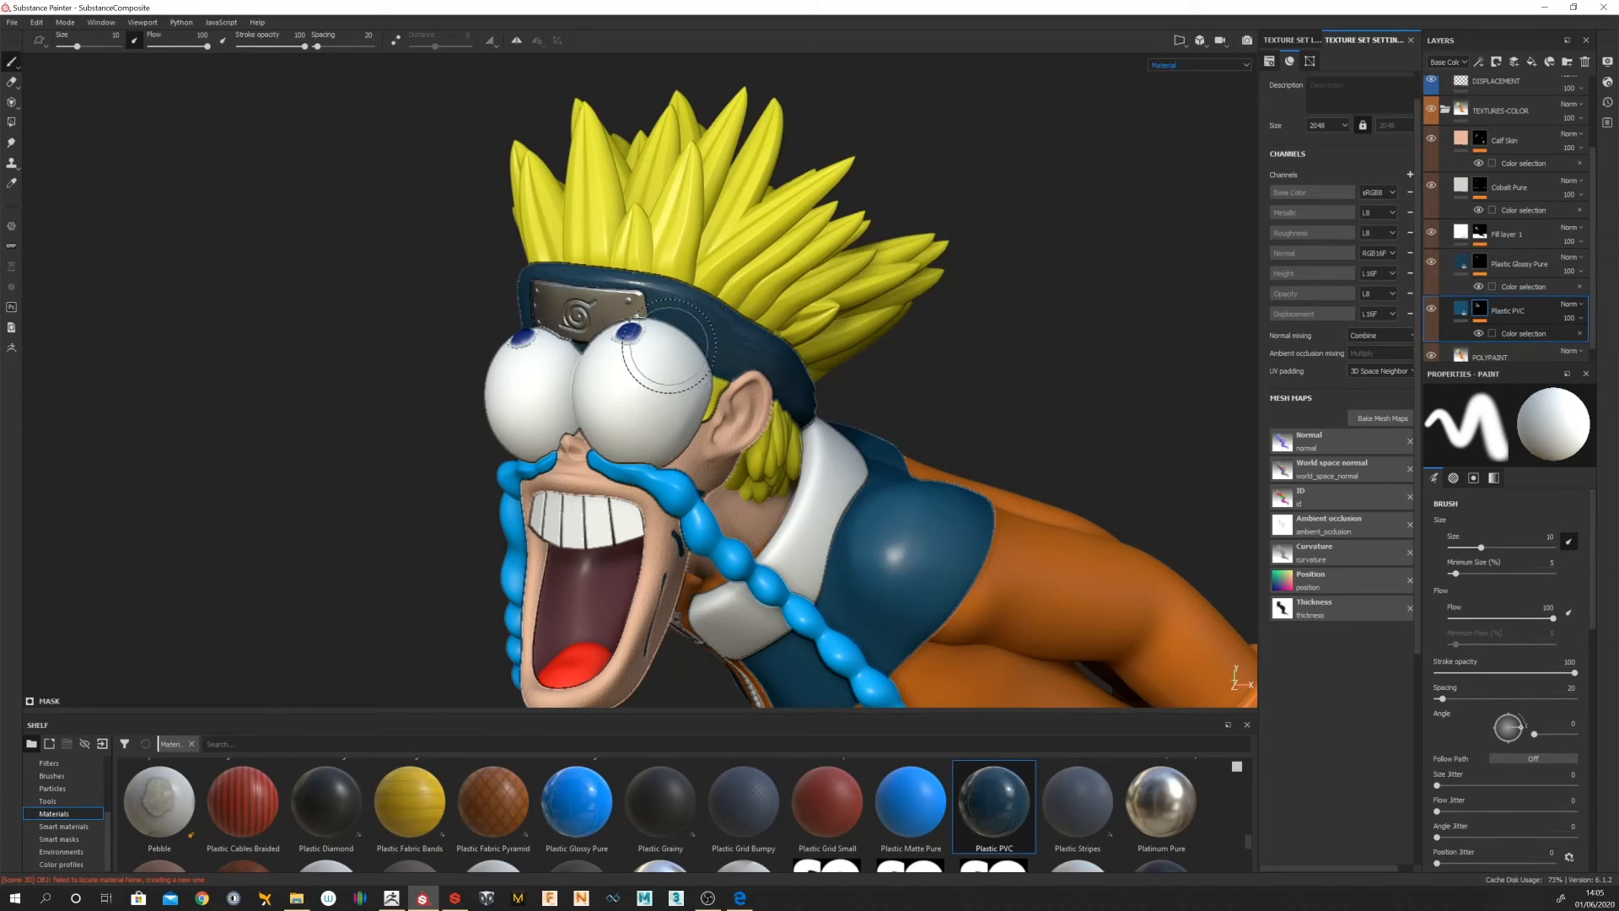
pyautogui.click(1522, 286)
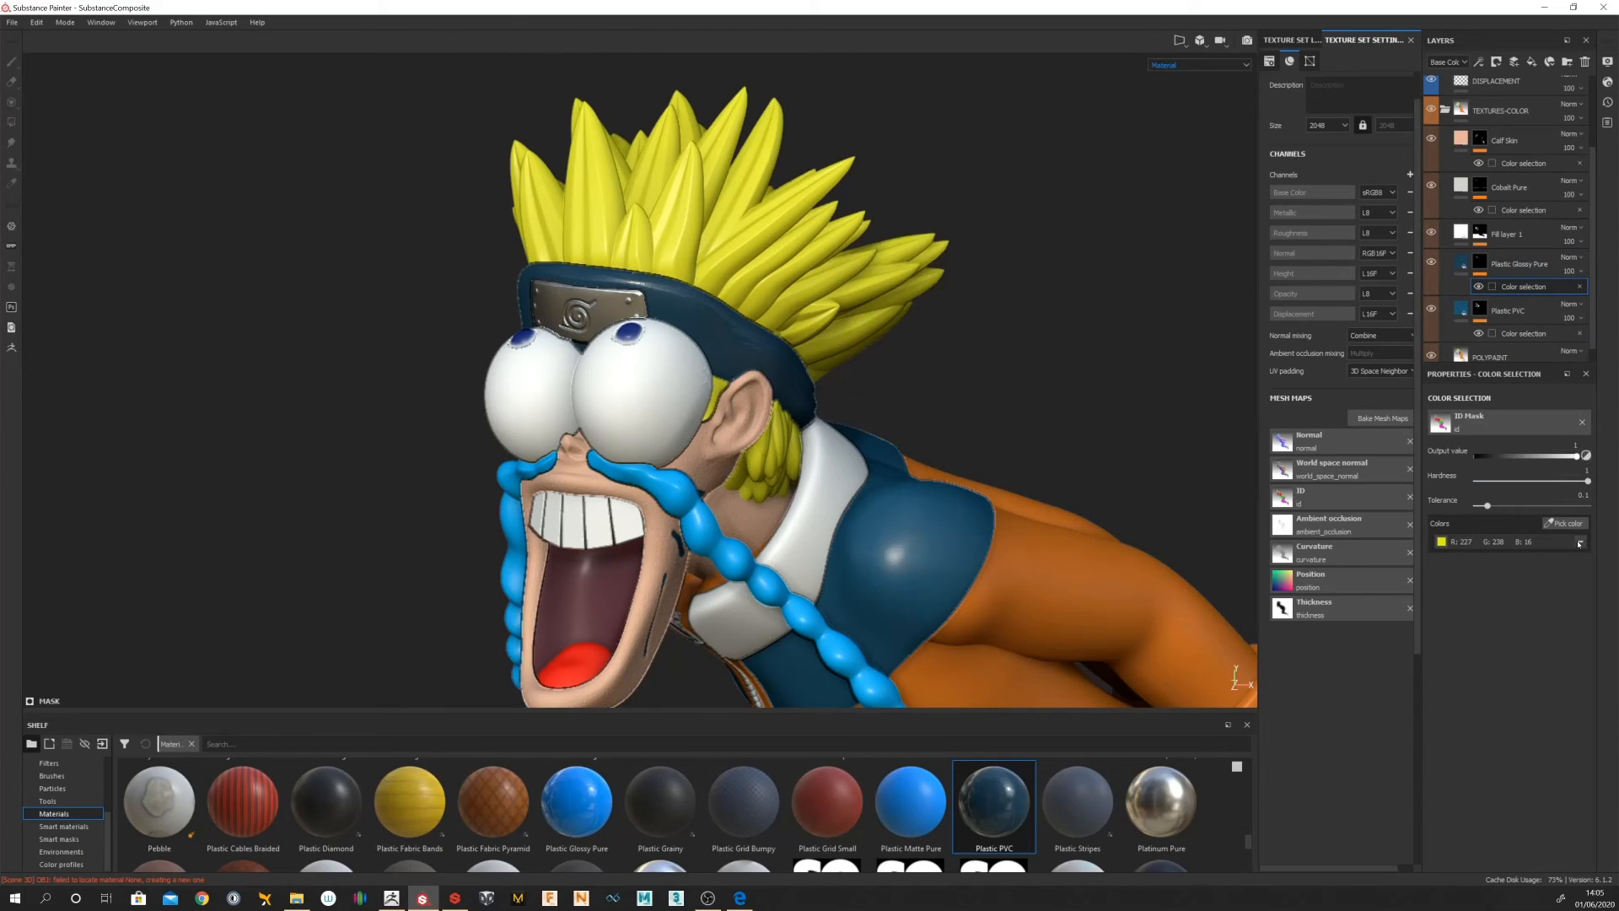
pyautogui.click(1579, 543)
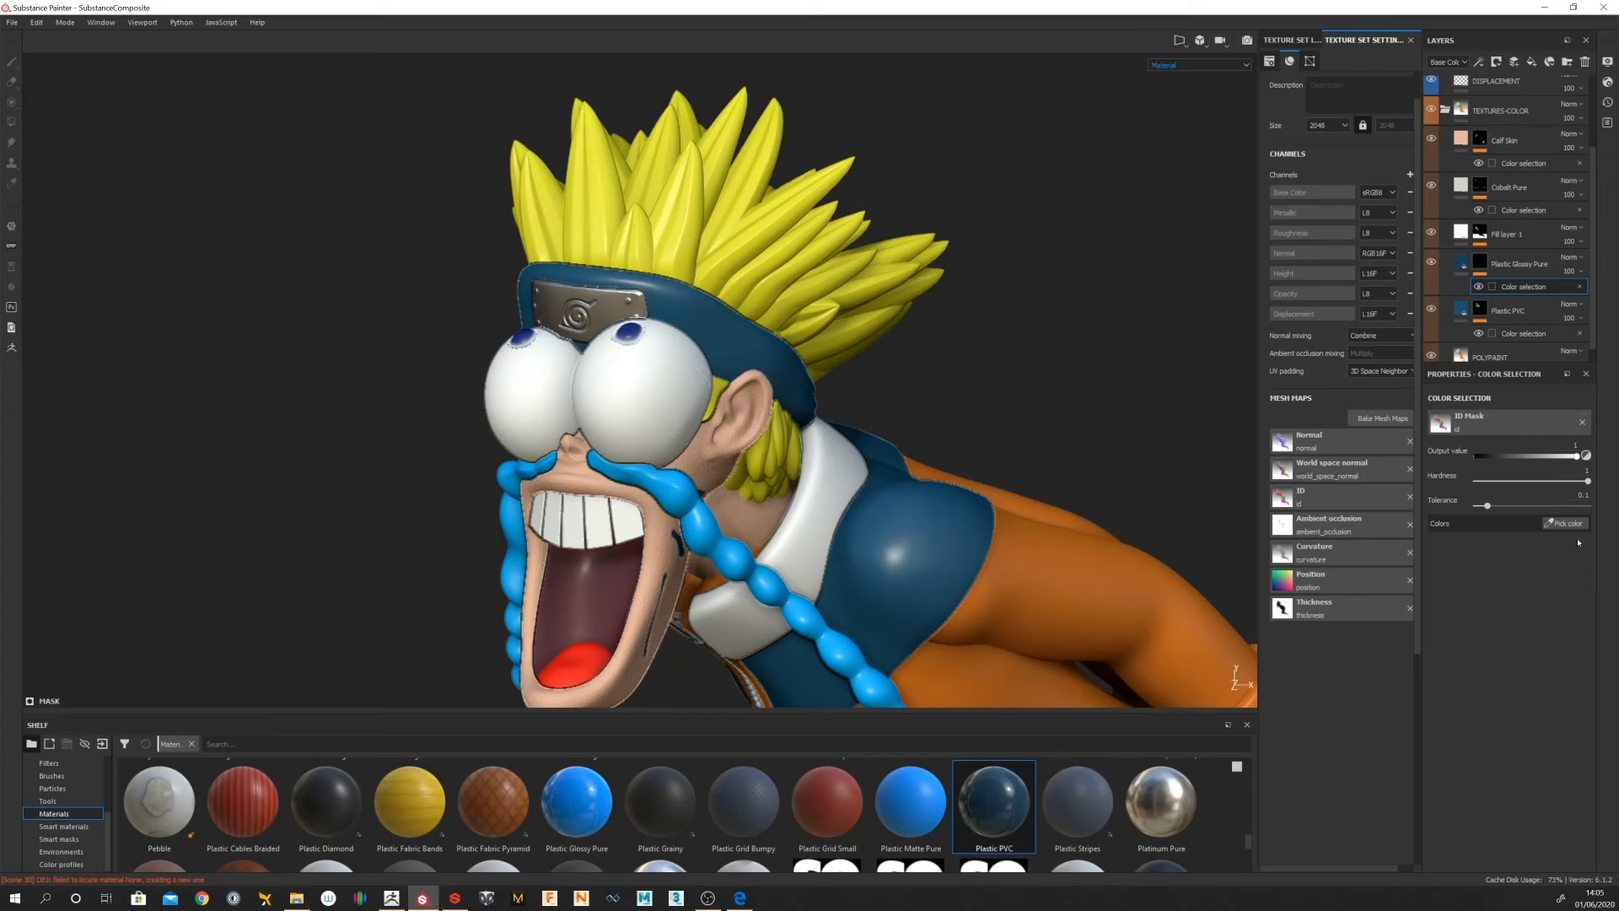
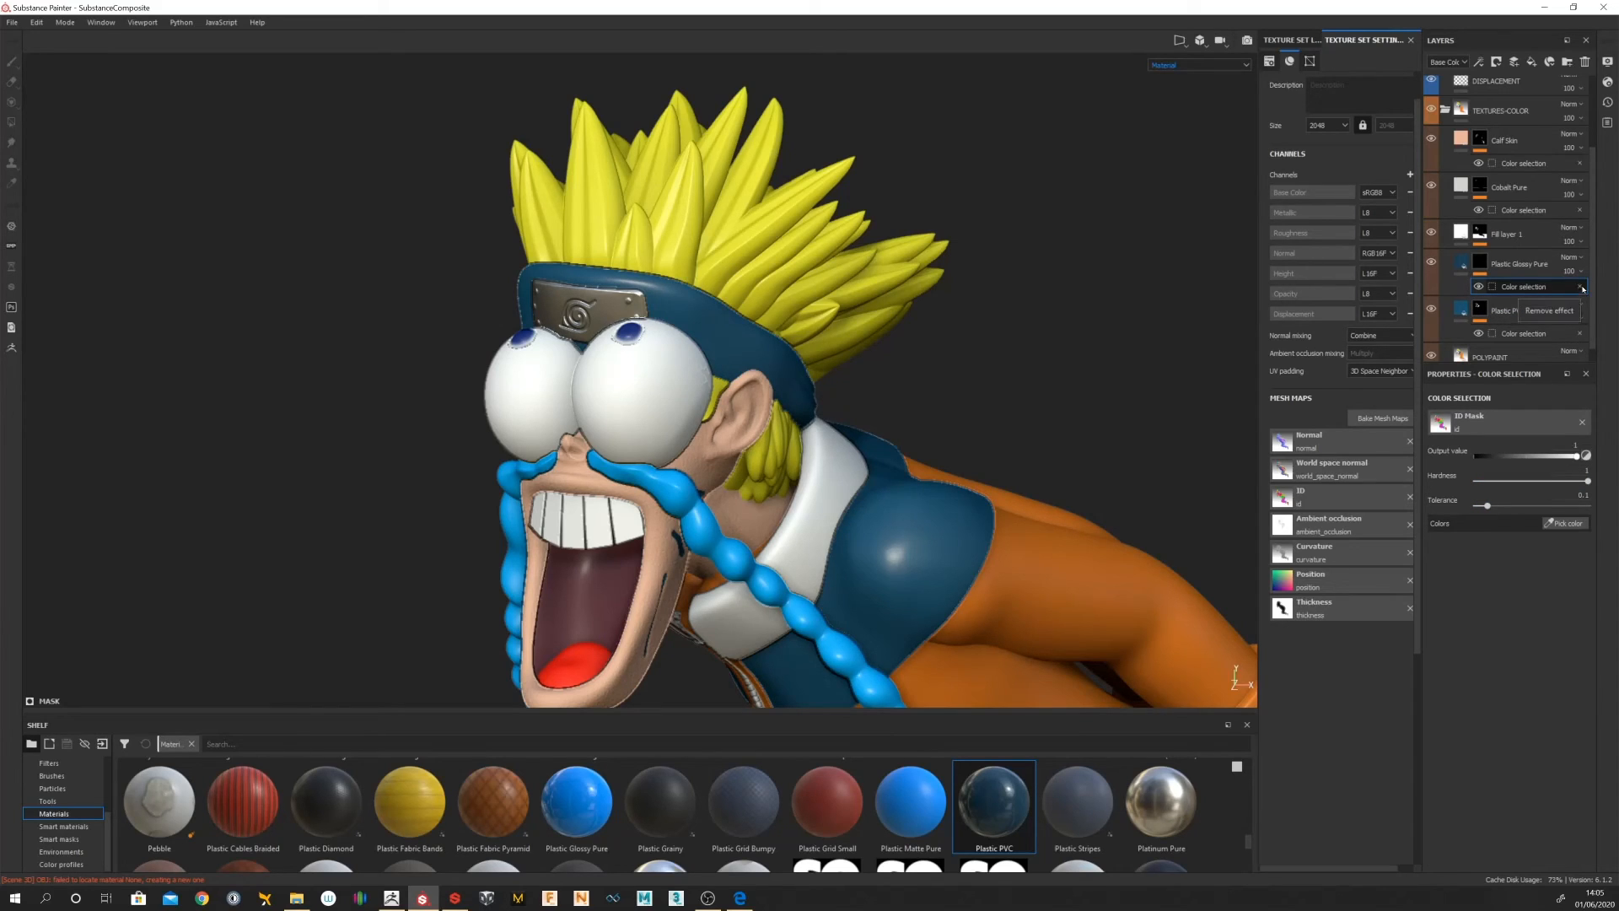
pyautogui.click(1583, 288)
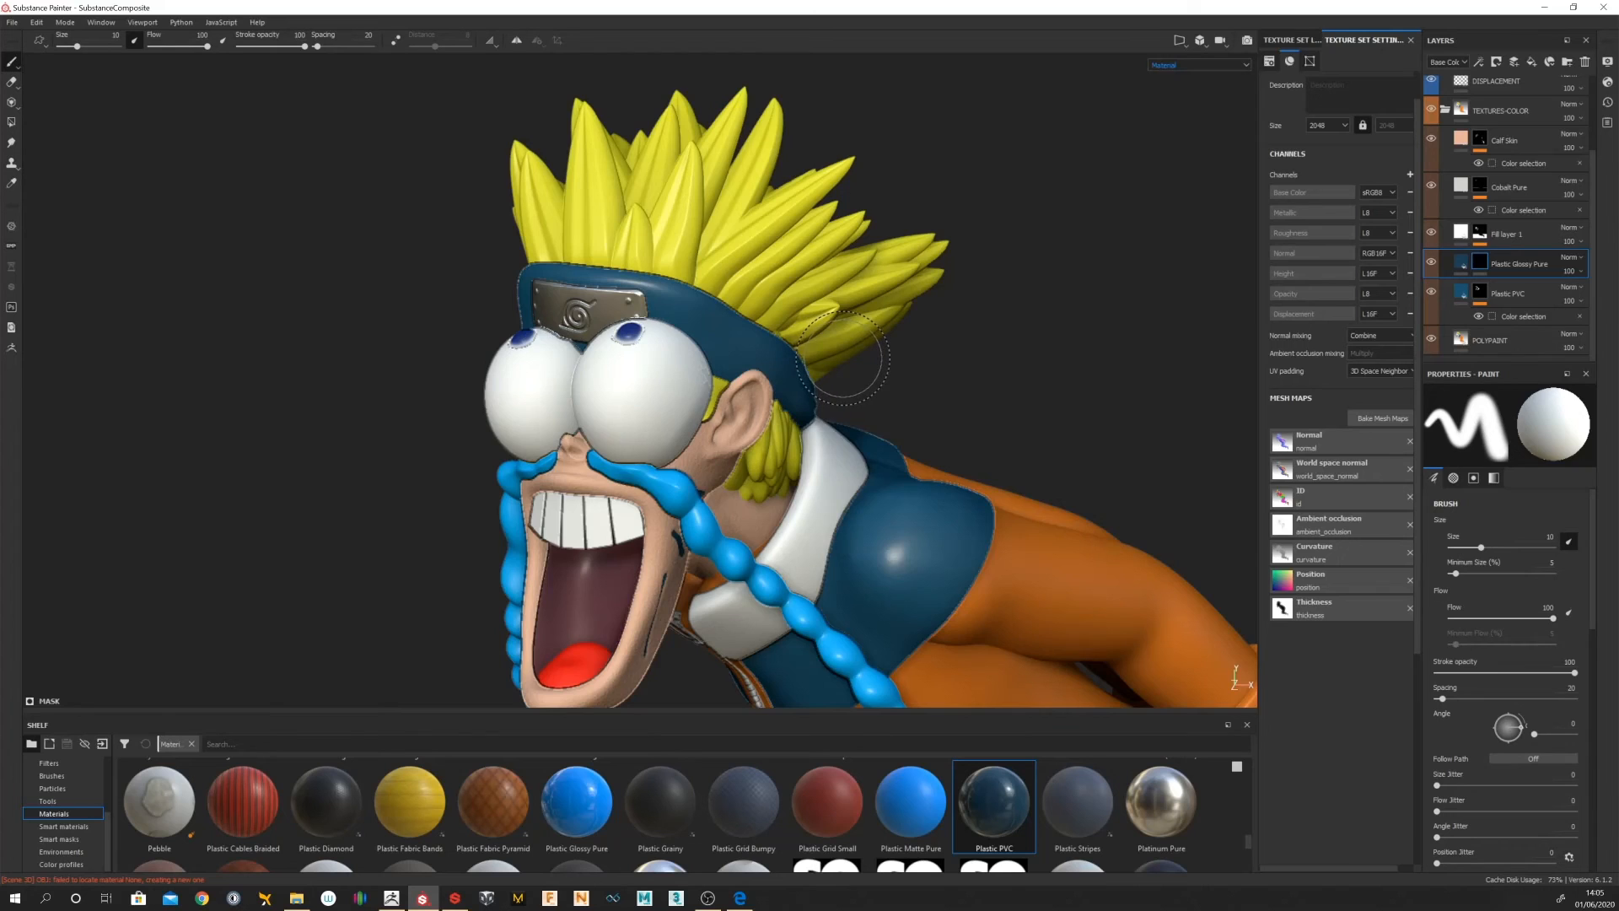
pyautogui.scroll(3, 843, 360)
pyautogui.scroll(-1, 892, 373)
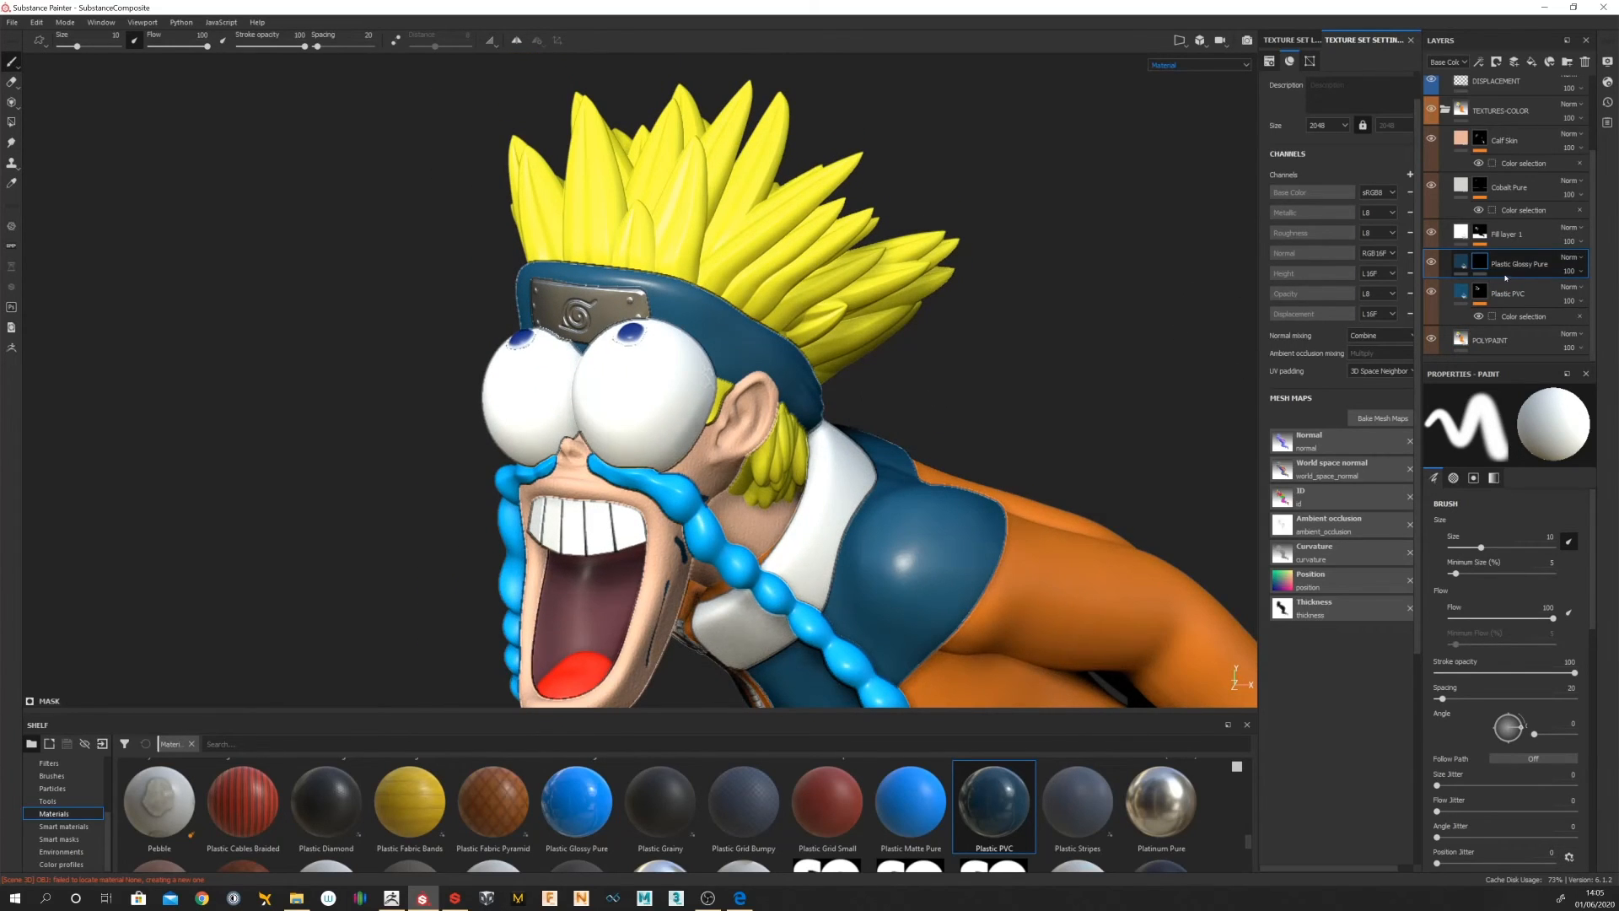
pyautogui.press('Delete')
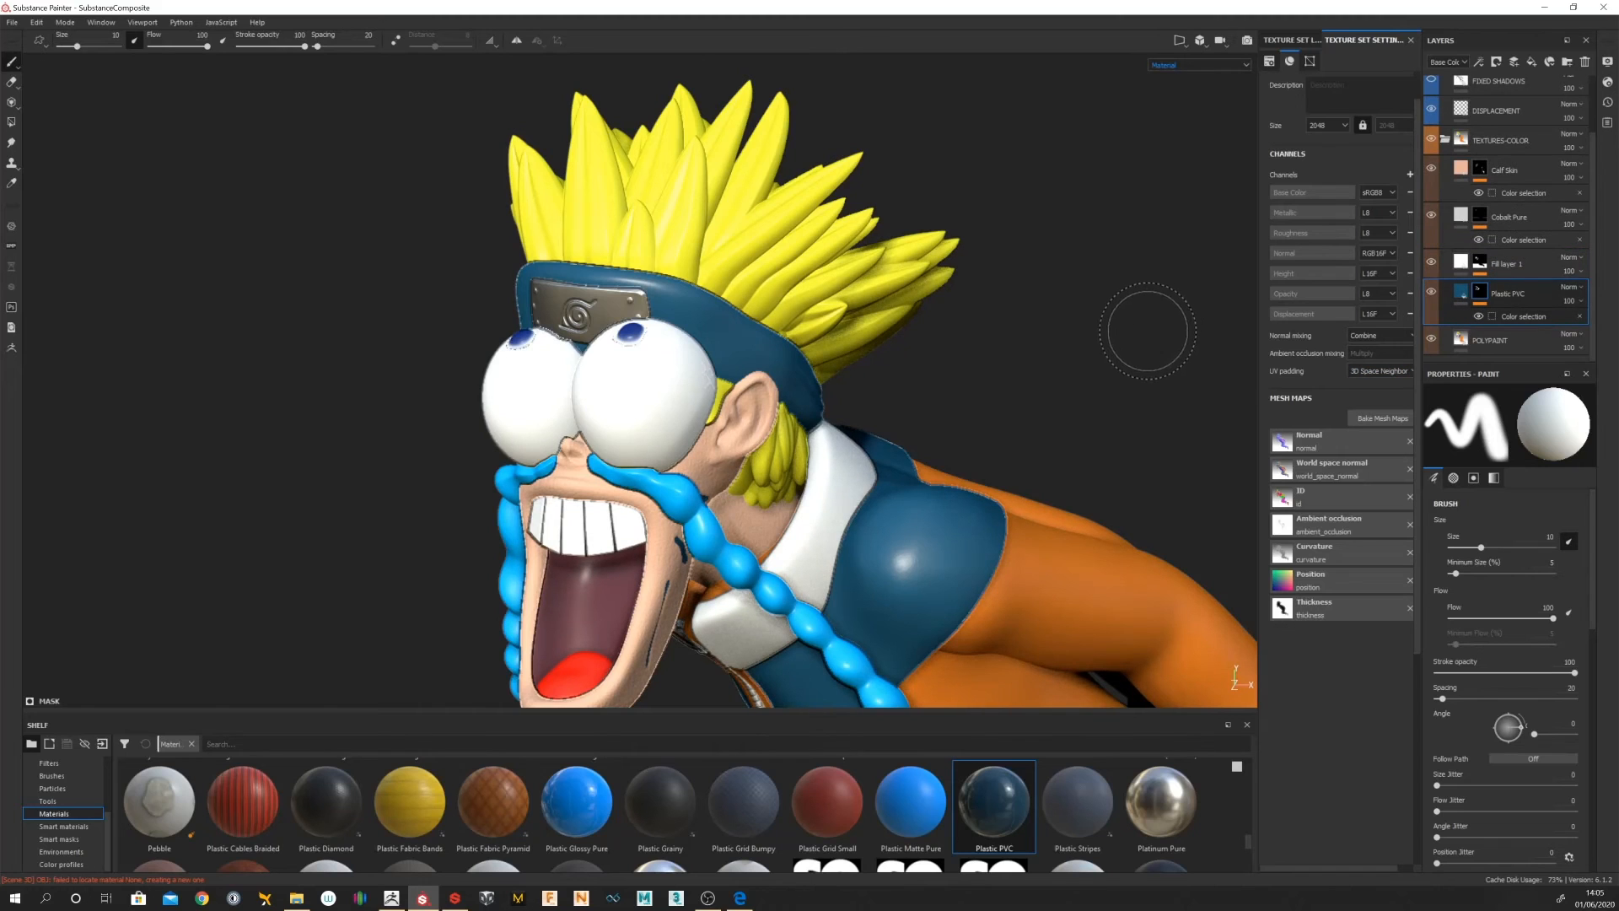
# Step: Add the Plastic Grid Bumpy material as a new layer above Calf Skin in the TEXTURES-COLOR folder
pyautogui.scroll(-5, 1142, 325)
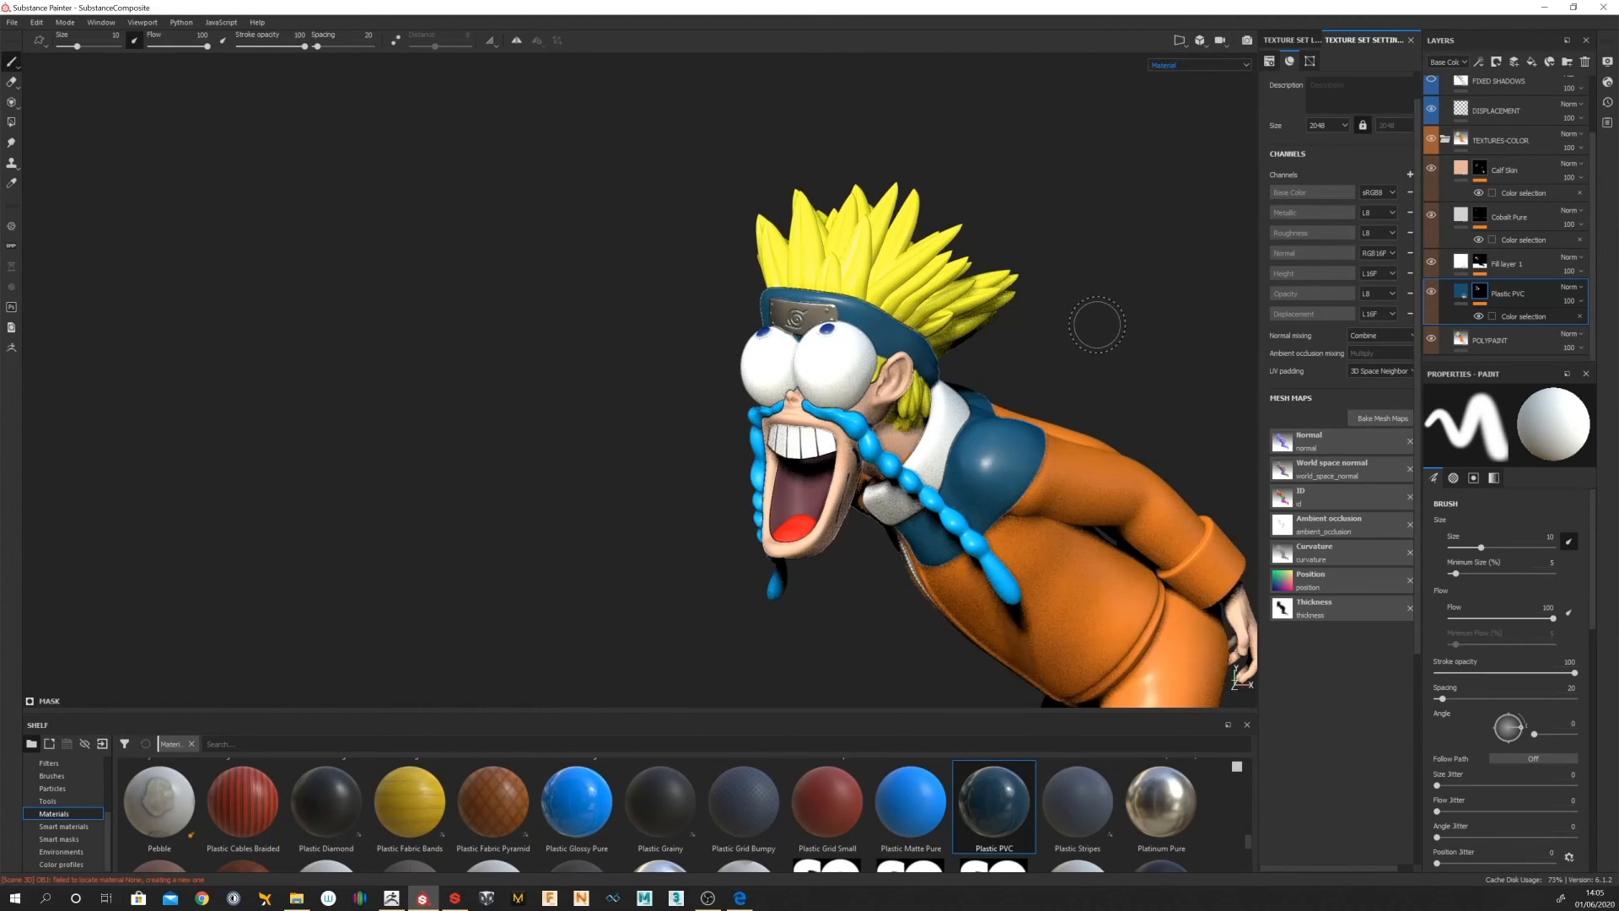
pyautogui.scroll(4, 948, 282)
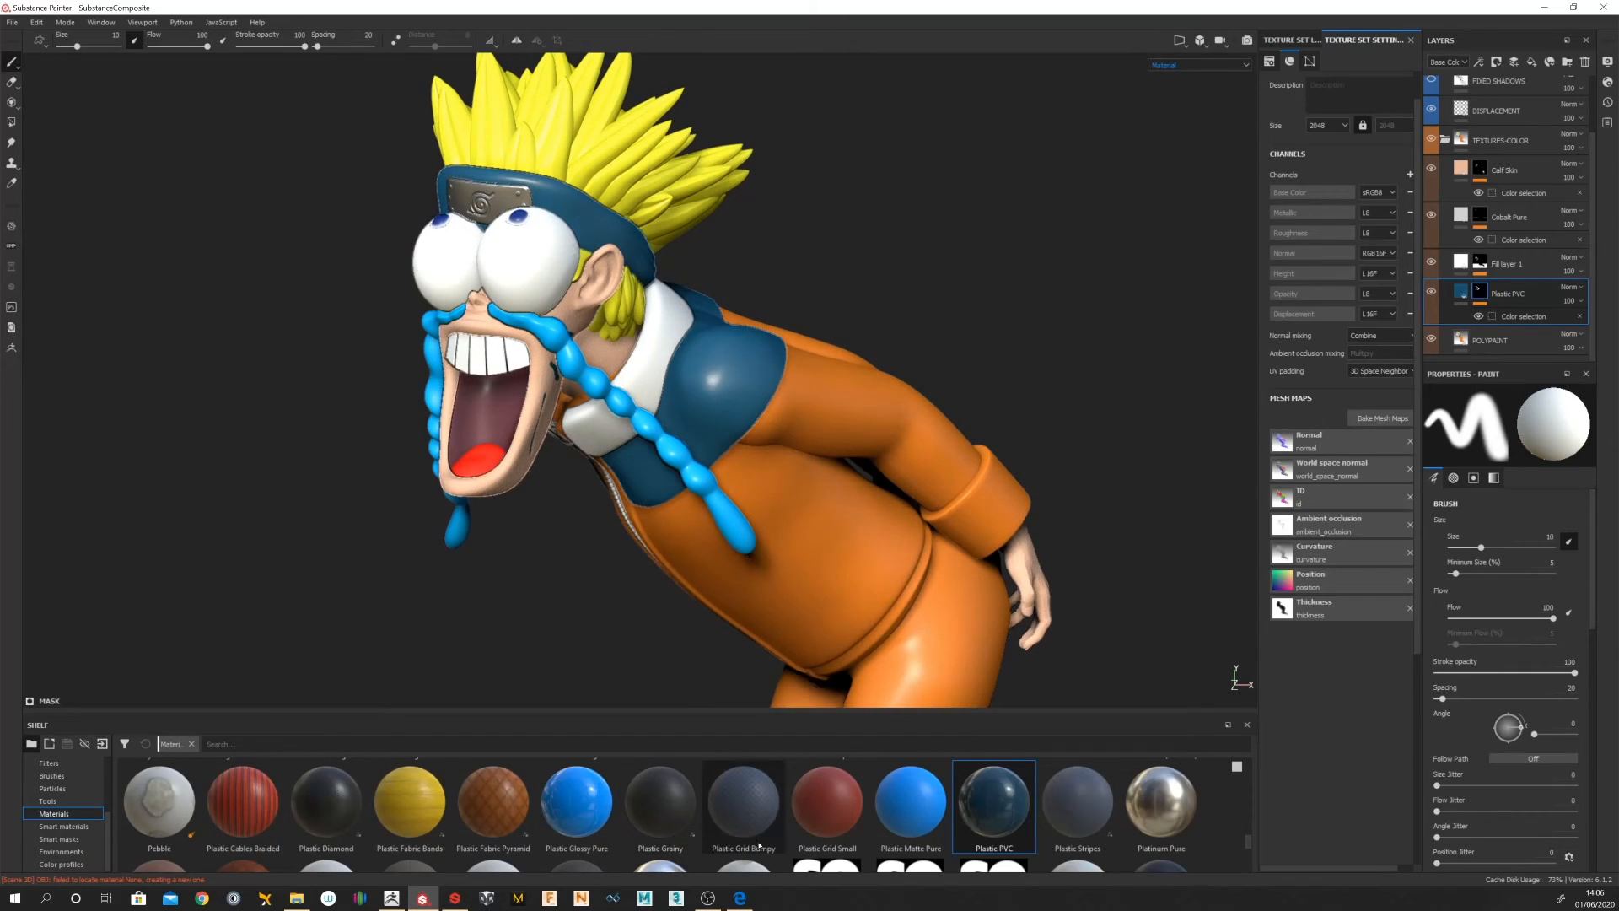
pyautogui.moveTo(737, 818)
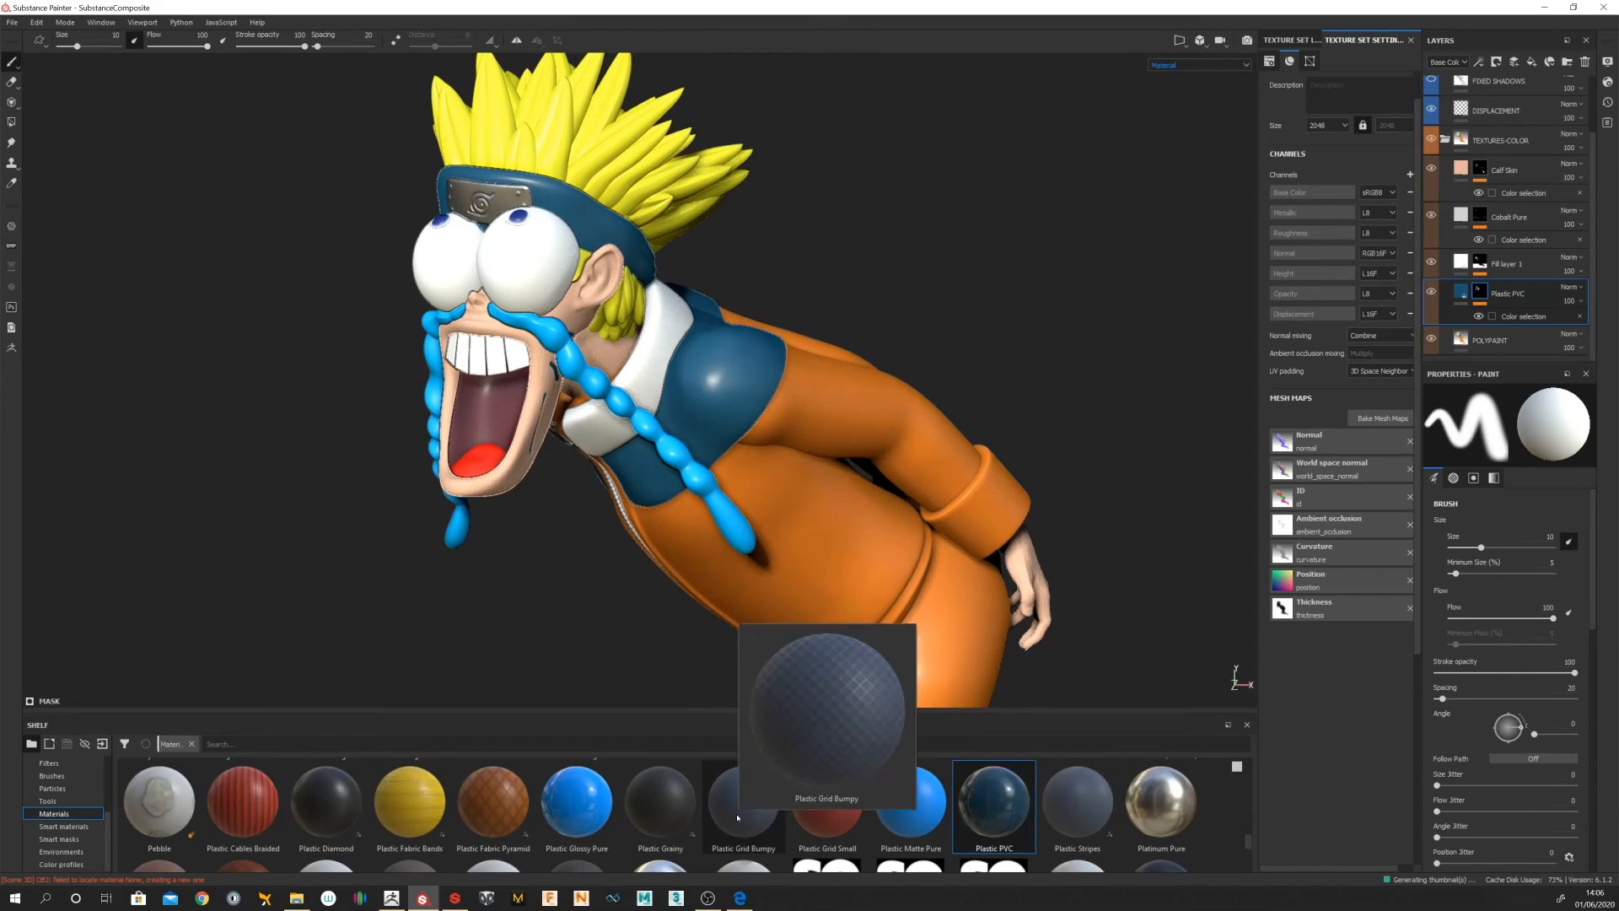
pyautogui.click(738, 818)
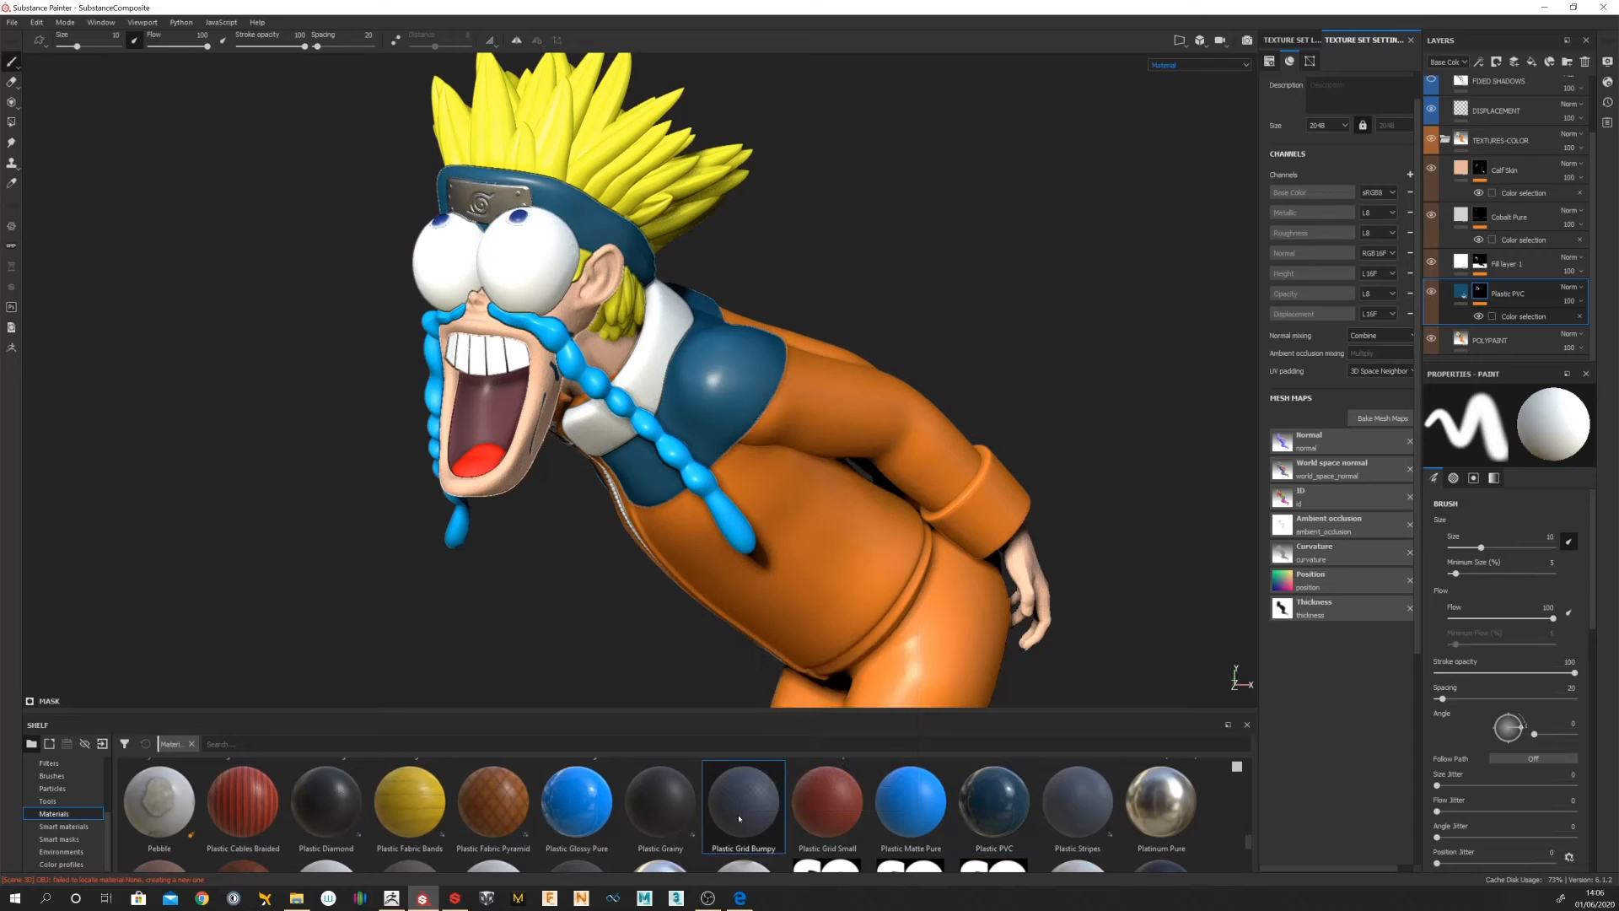
pyautogui.moveTo(738, 818); pyautogui.dragTo(1509, 158)
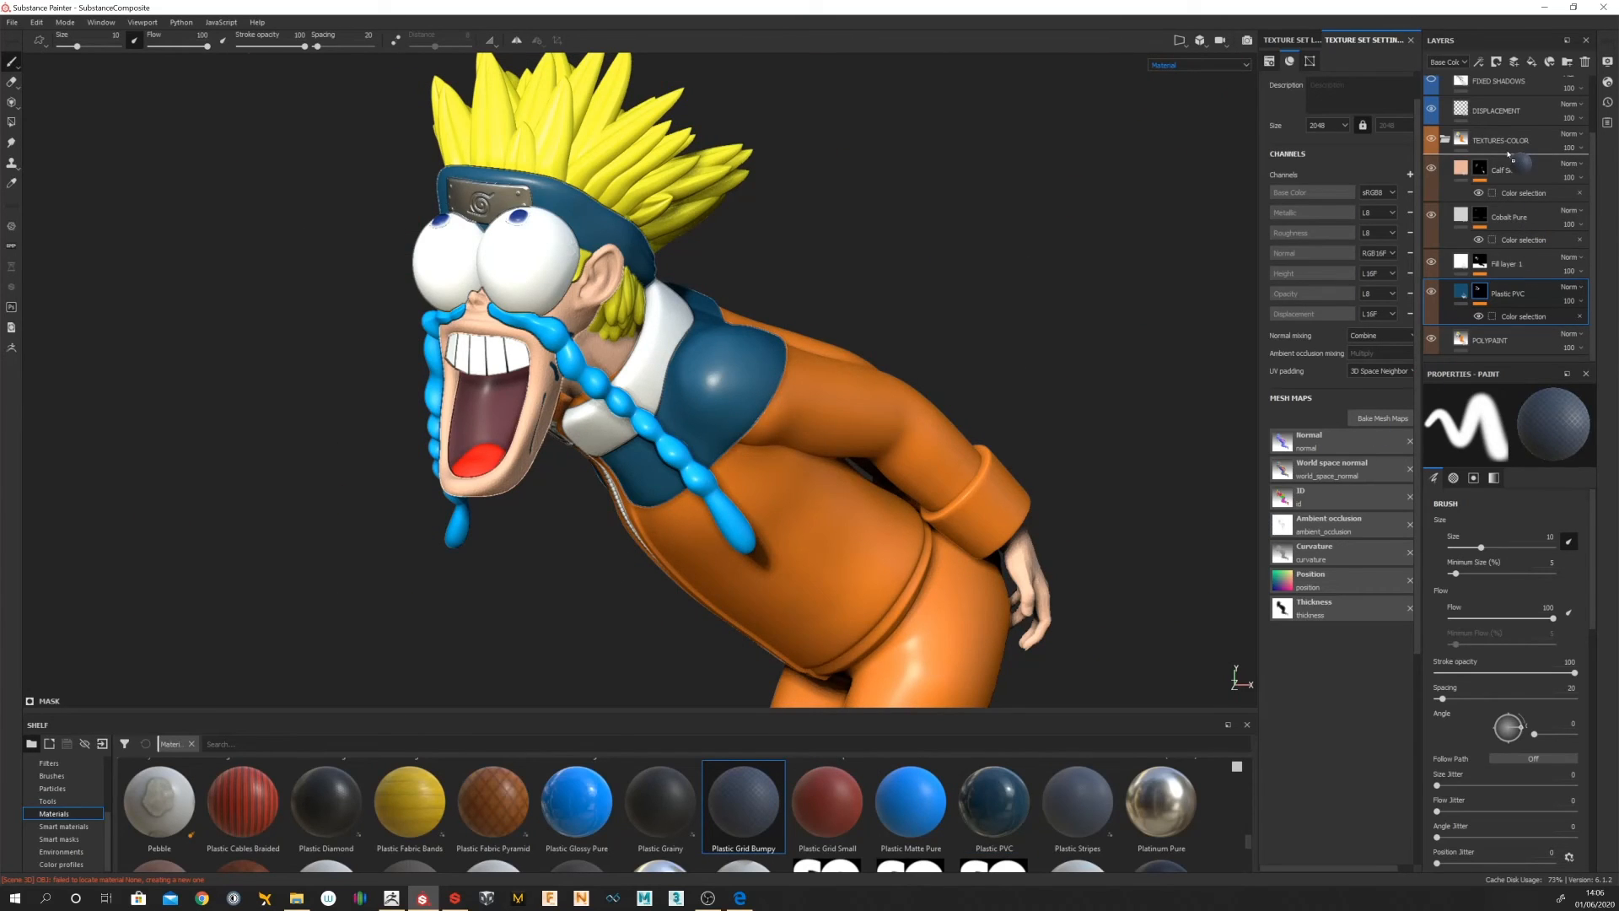
pyautogui.moveTo(1509, 157); pyautogui.dragTo(1509, 160)
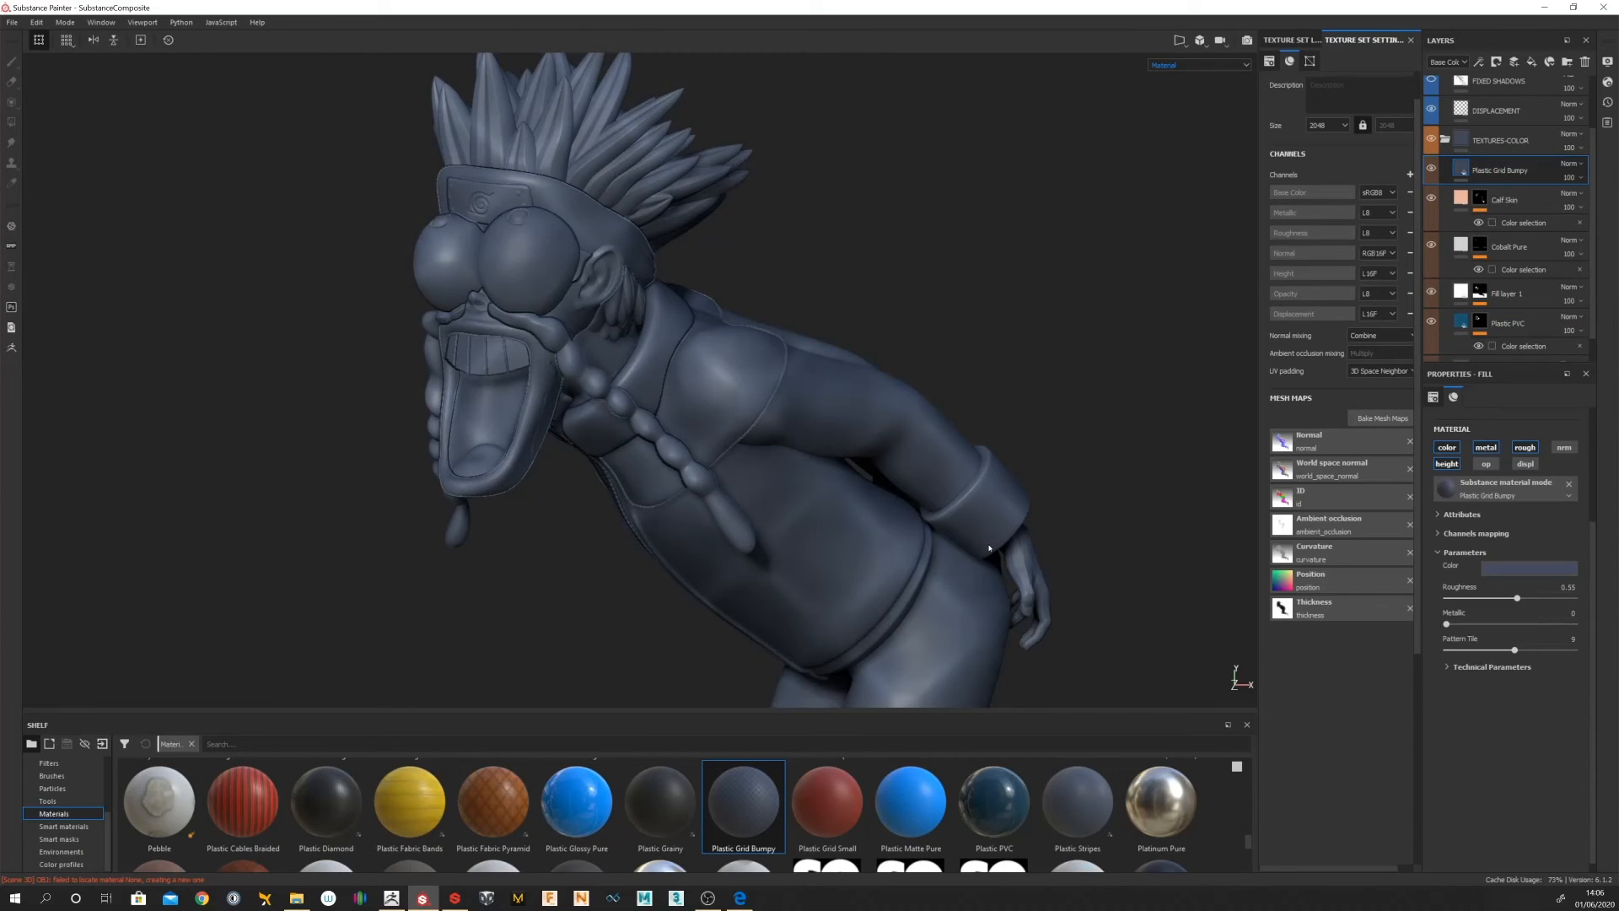
# Step: Add a color-selection mask to the Plastic Grid Bumpy layer and use the albedo map as its ID mask
pyautogui.click(1497, 62)
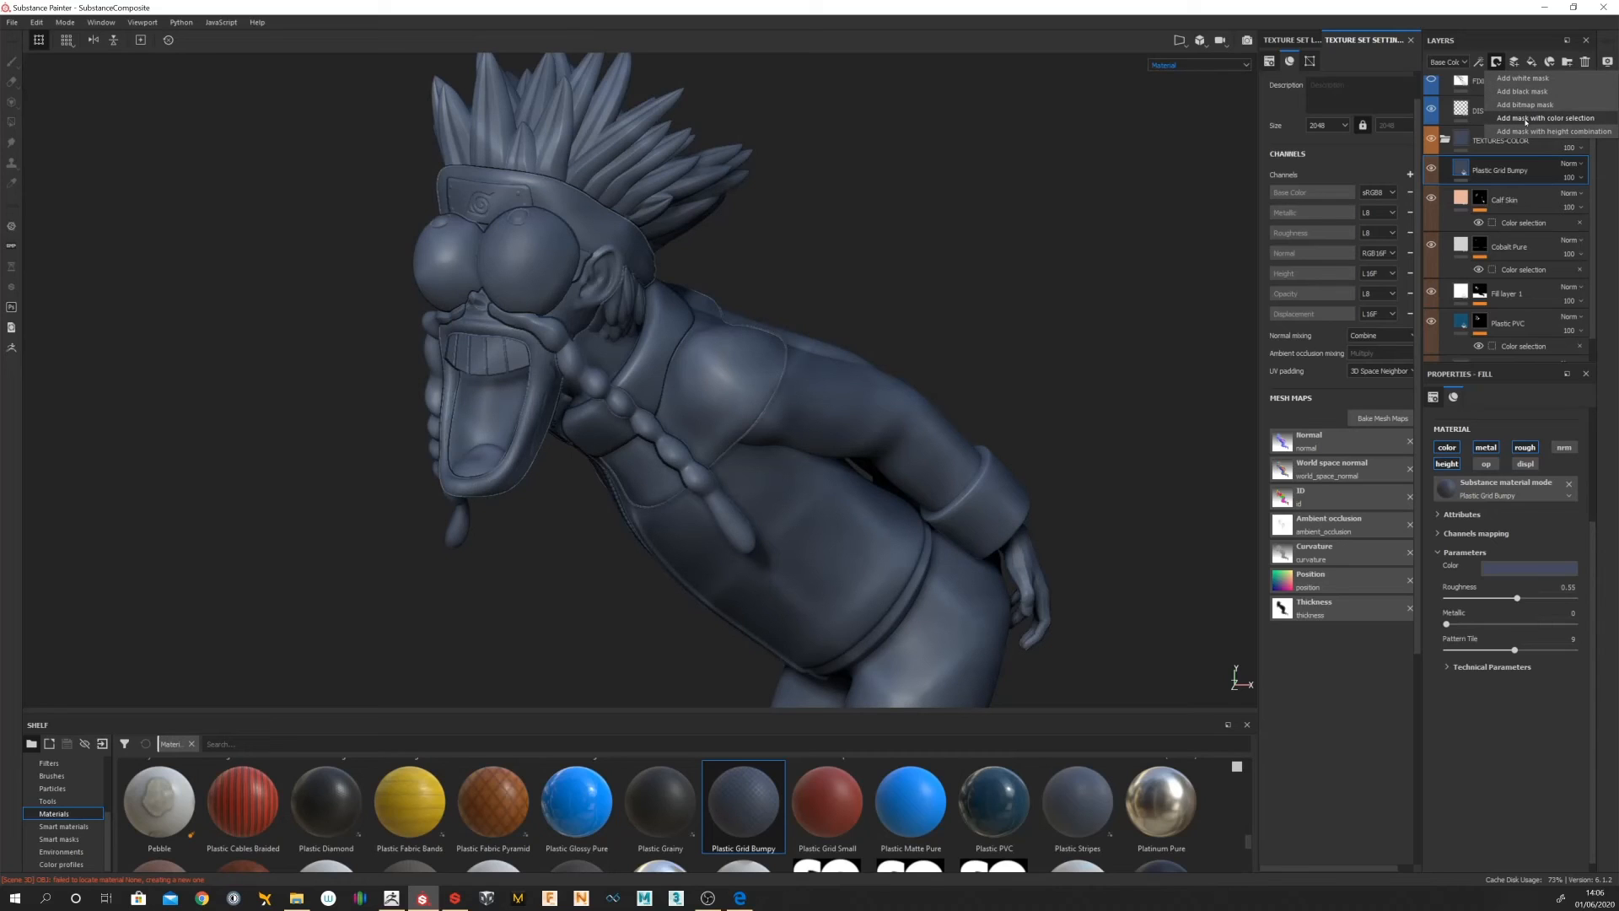
pyautogui.click(1524, 119)
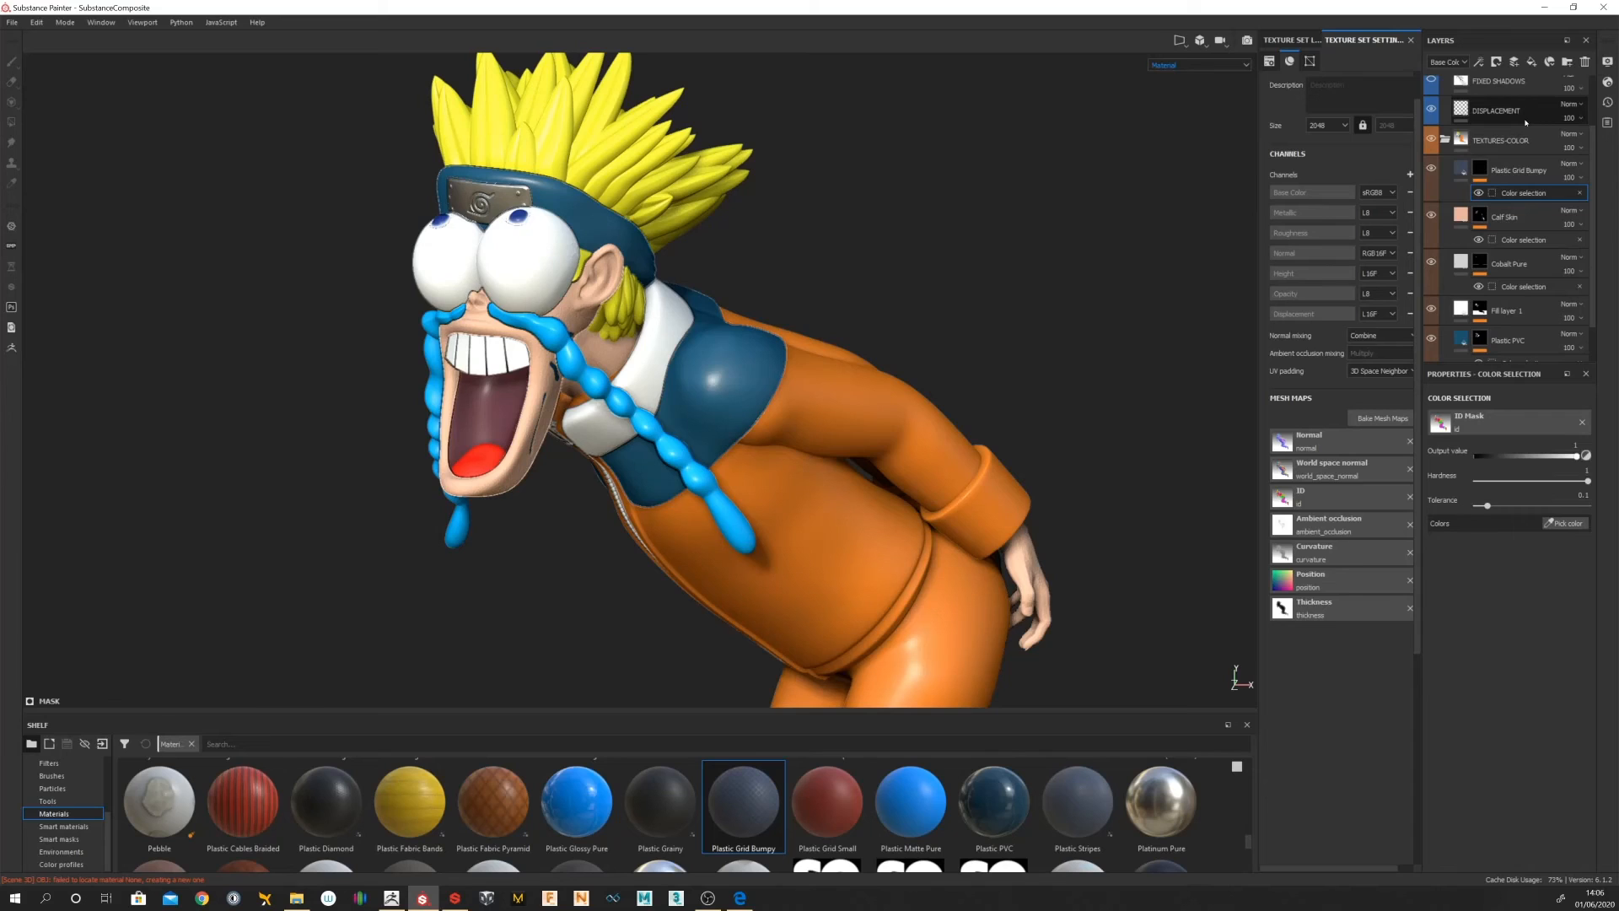
pyautogui.click(1566, 523)
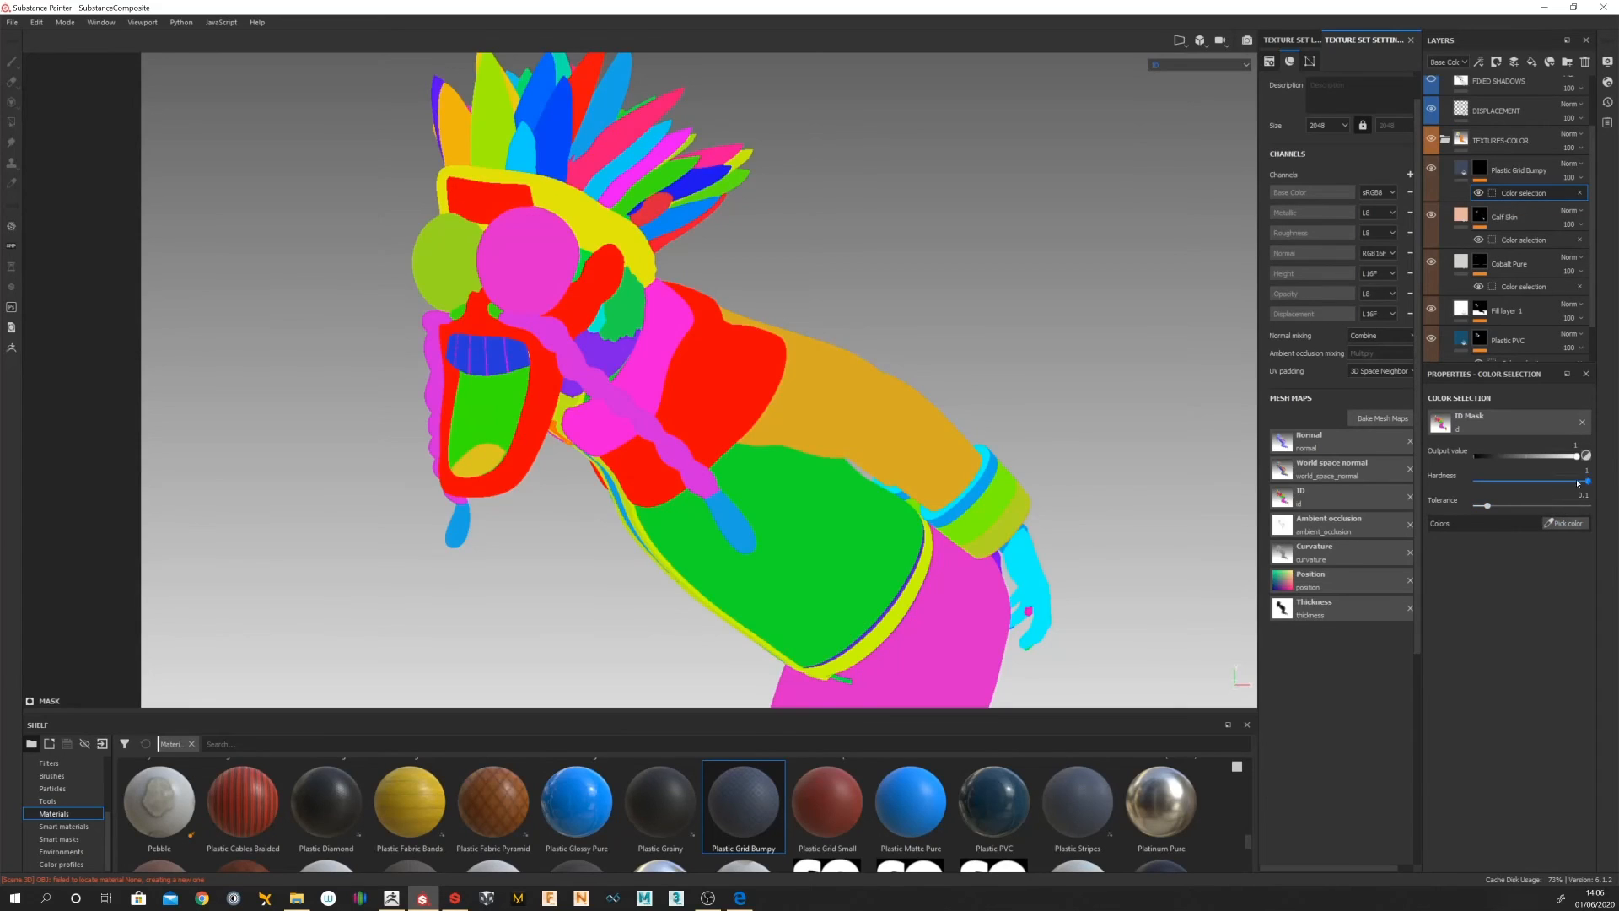
pyautogui.click(1513, 423)
pyautogui.click(1458, 462)
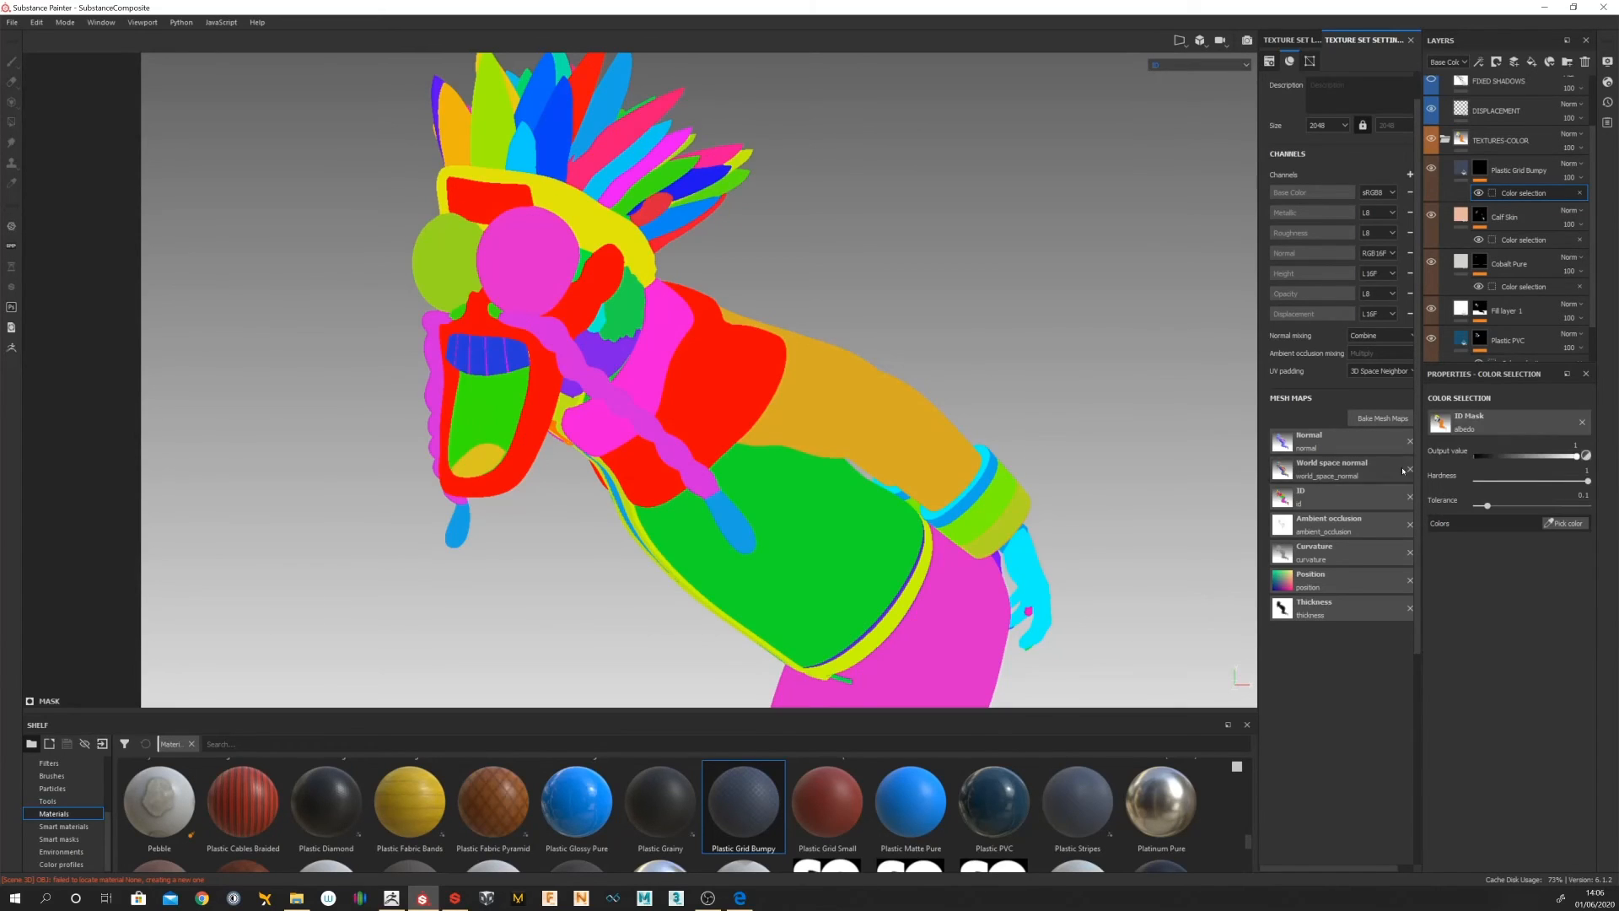
# Step: Pick the jacket's orange for the Plastic Grid Bumpy mask and return the viewport to the Material display
pyautogui.click(1573, 522)
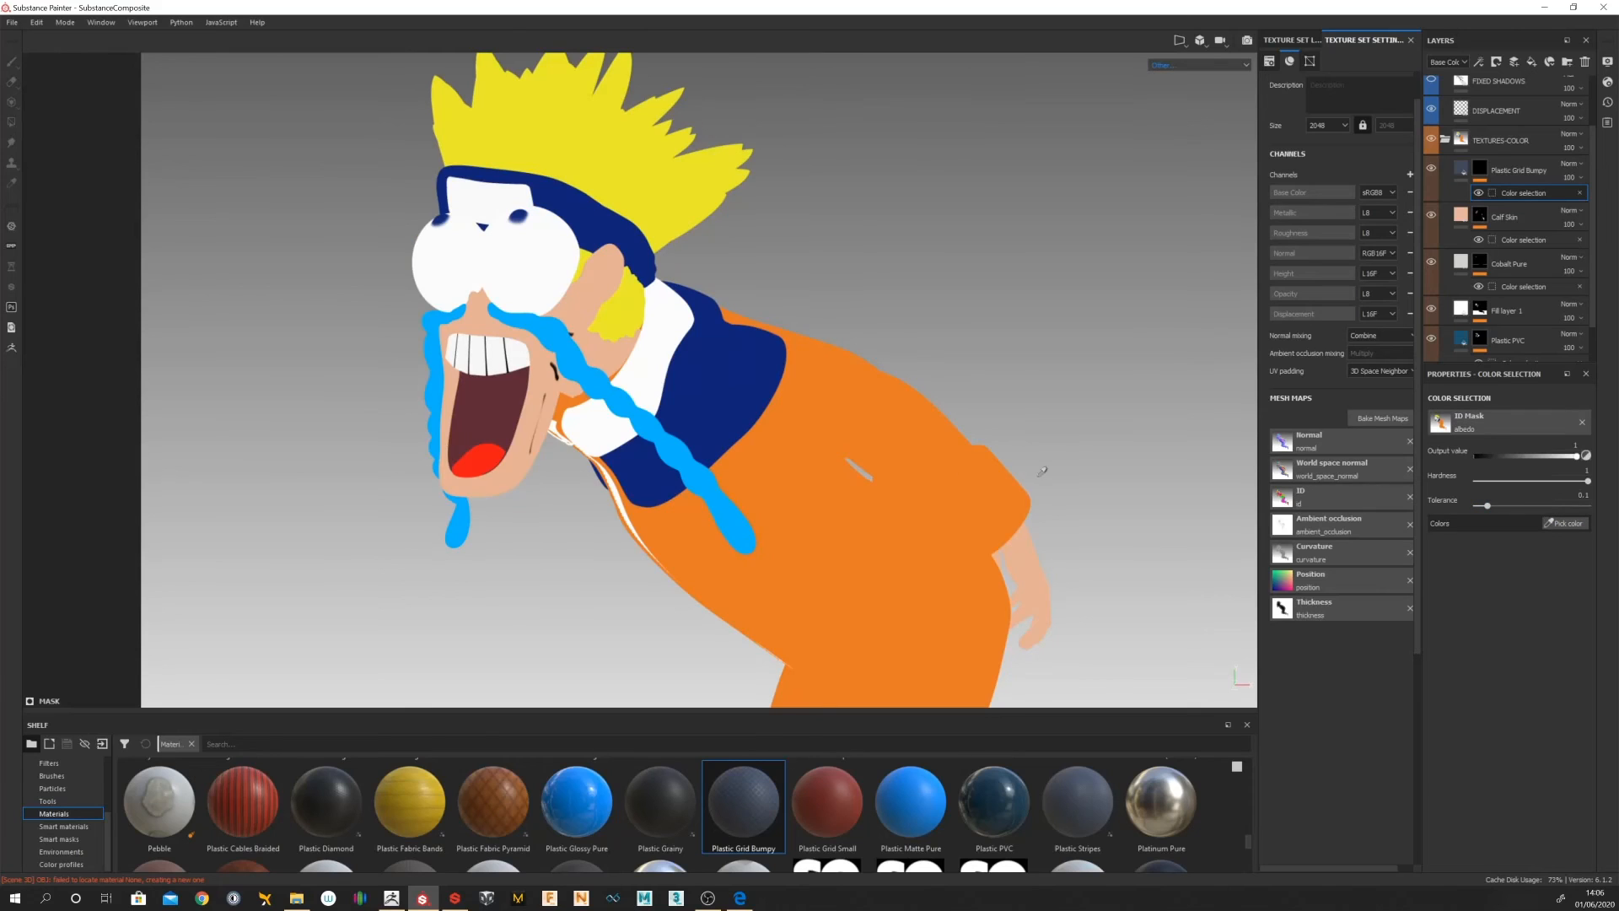
pyautogui.click(841, 572)
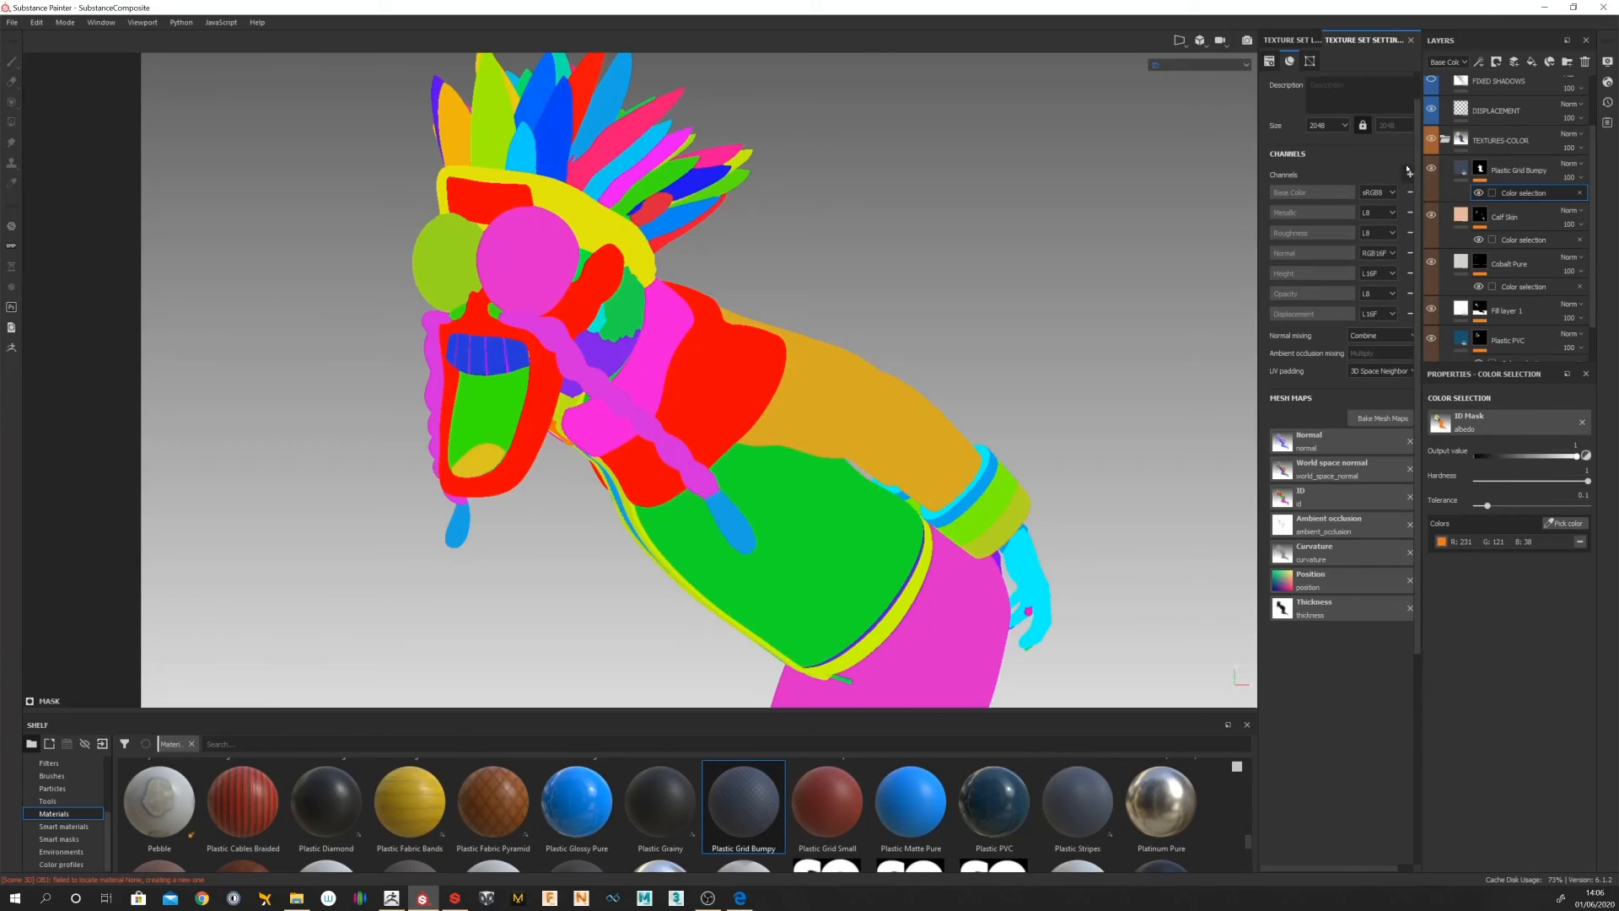
pyautogui.click(1214, 65)
pyautogui.scroll(2, 1242, 83)
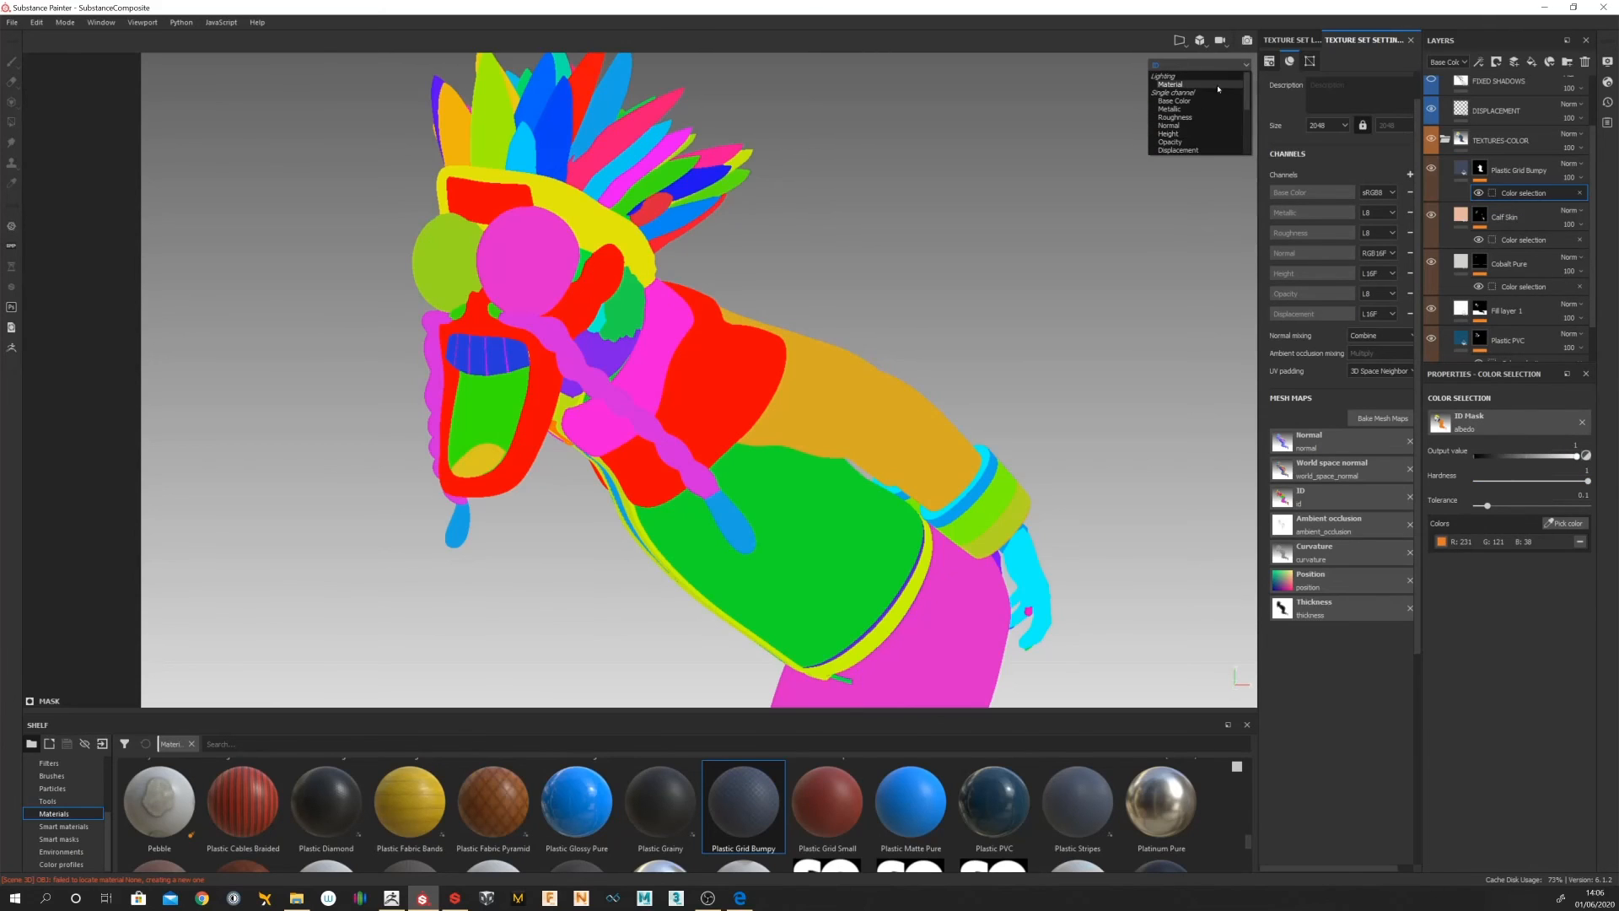
pyautogui.click(1223, 85)
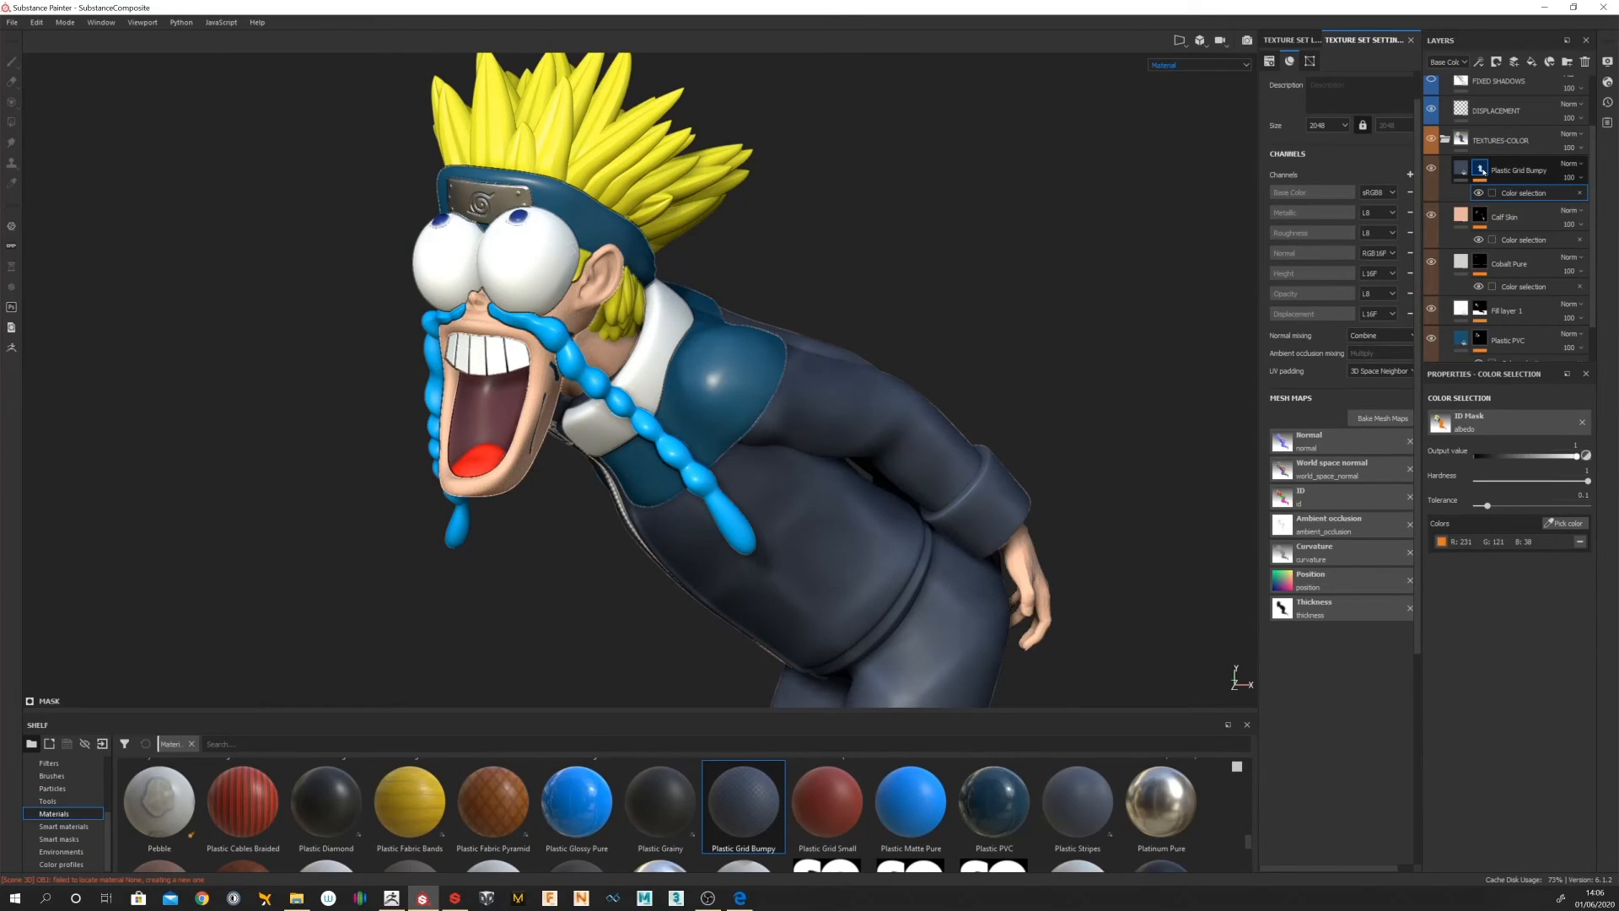
# Step: Recolor the Plastic Grid Bumpy fill material to a fully saturated bright orange for the jacket and trousers
pyautogui.click(1480, 170)
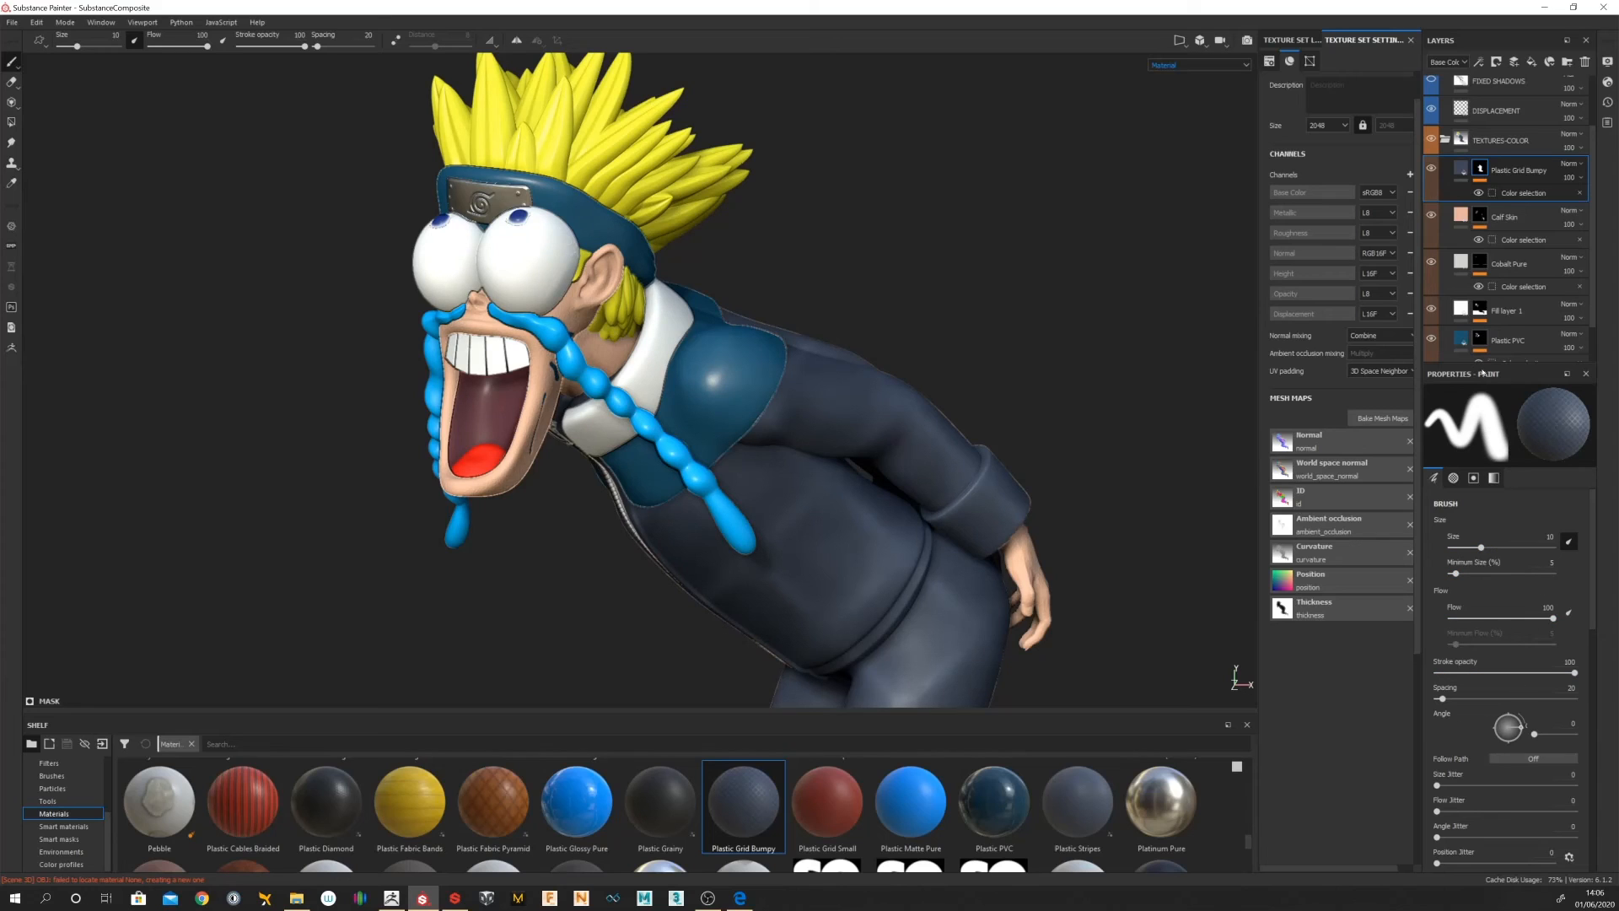
pyautogui.click(1461, 169)
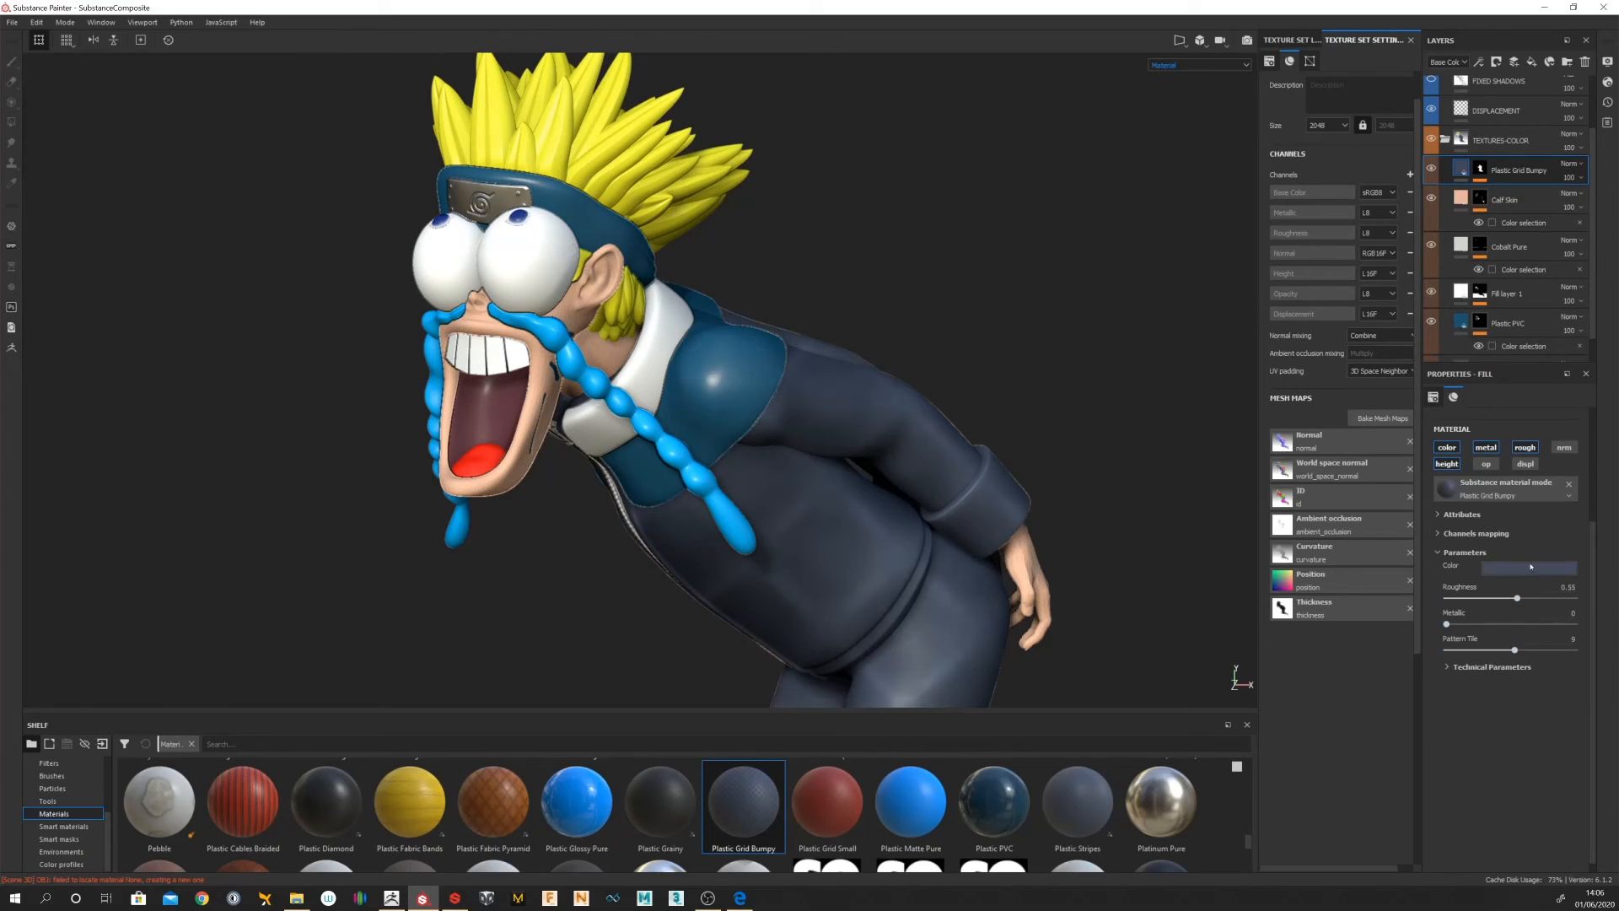
pyautogui.click(1516, 566)
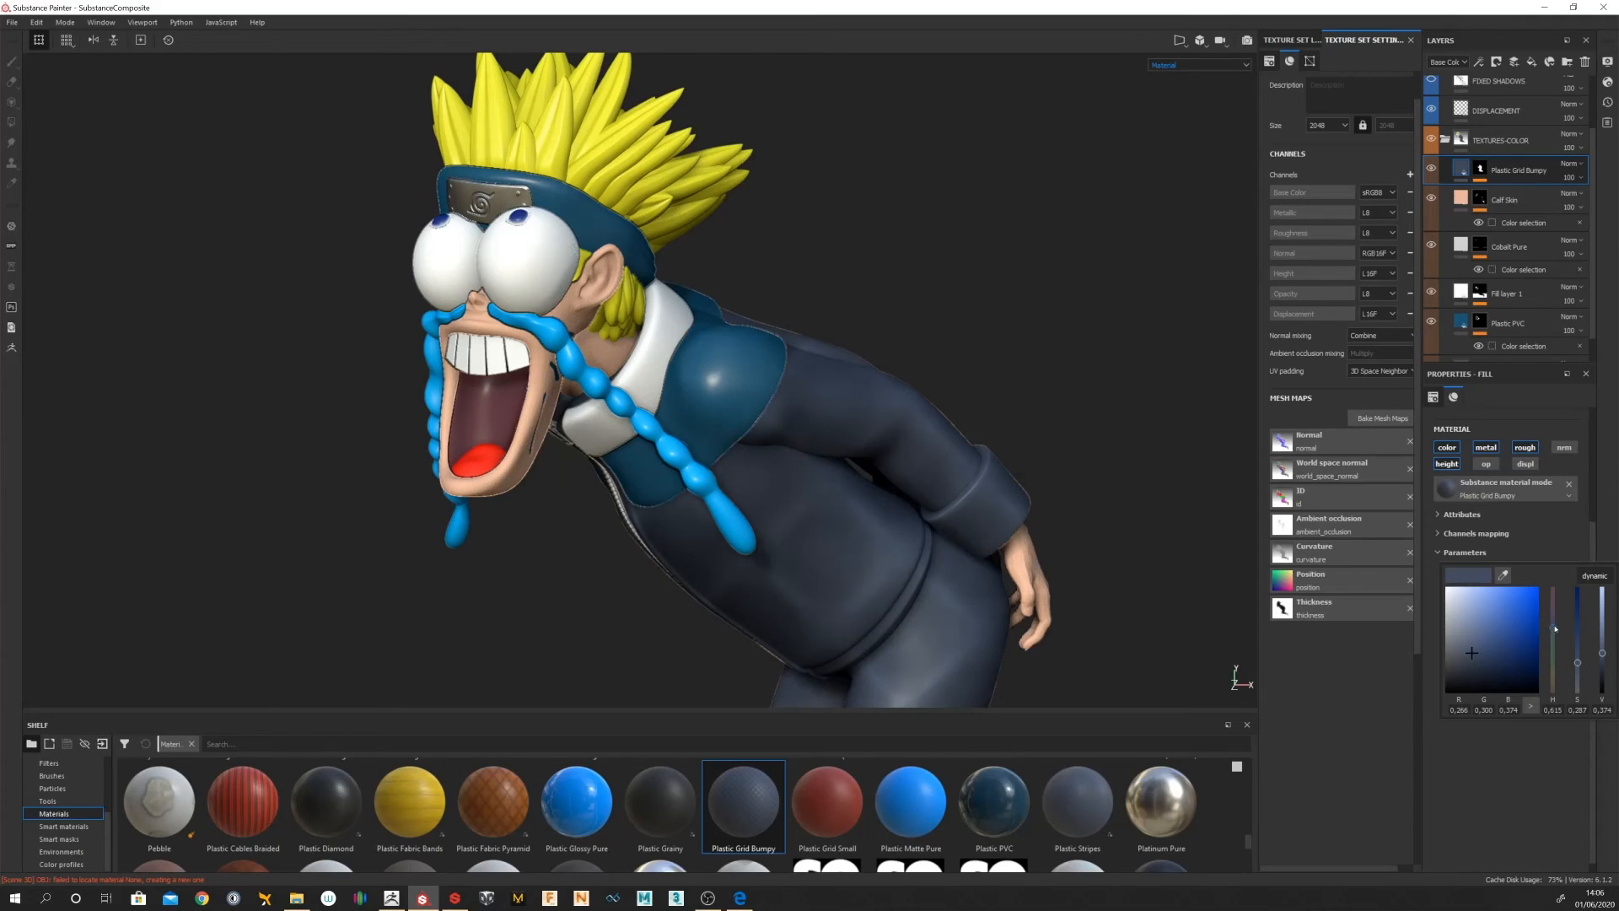
pyautogui.moveTo(1555, 628); pyautogui.dragTo(1558, 592)
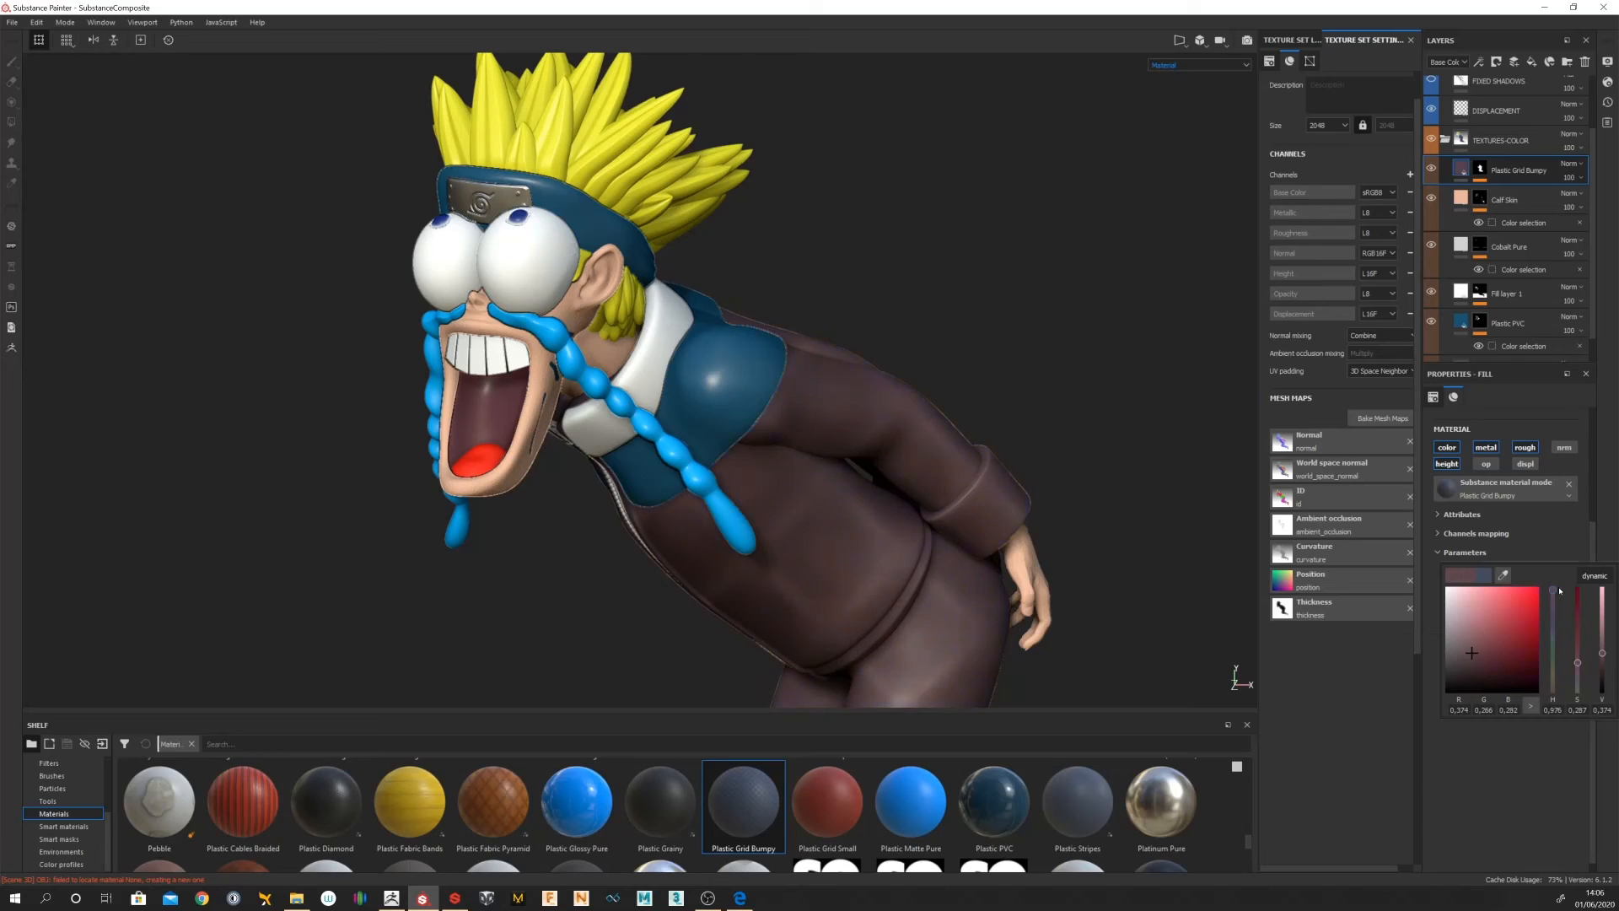
pyautogui.moveTo(1579, 661); pyautogui.dragTo(1540, 587)
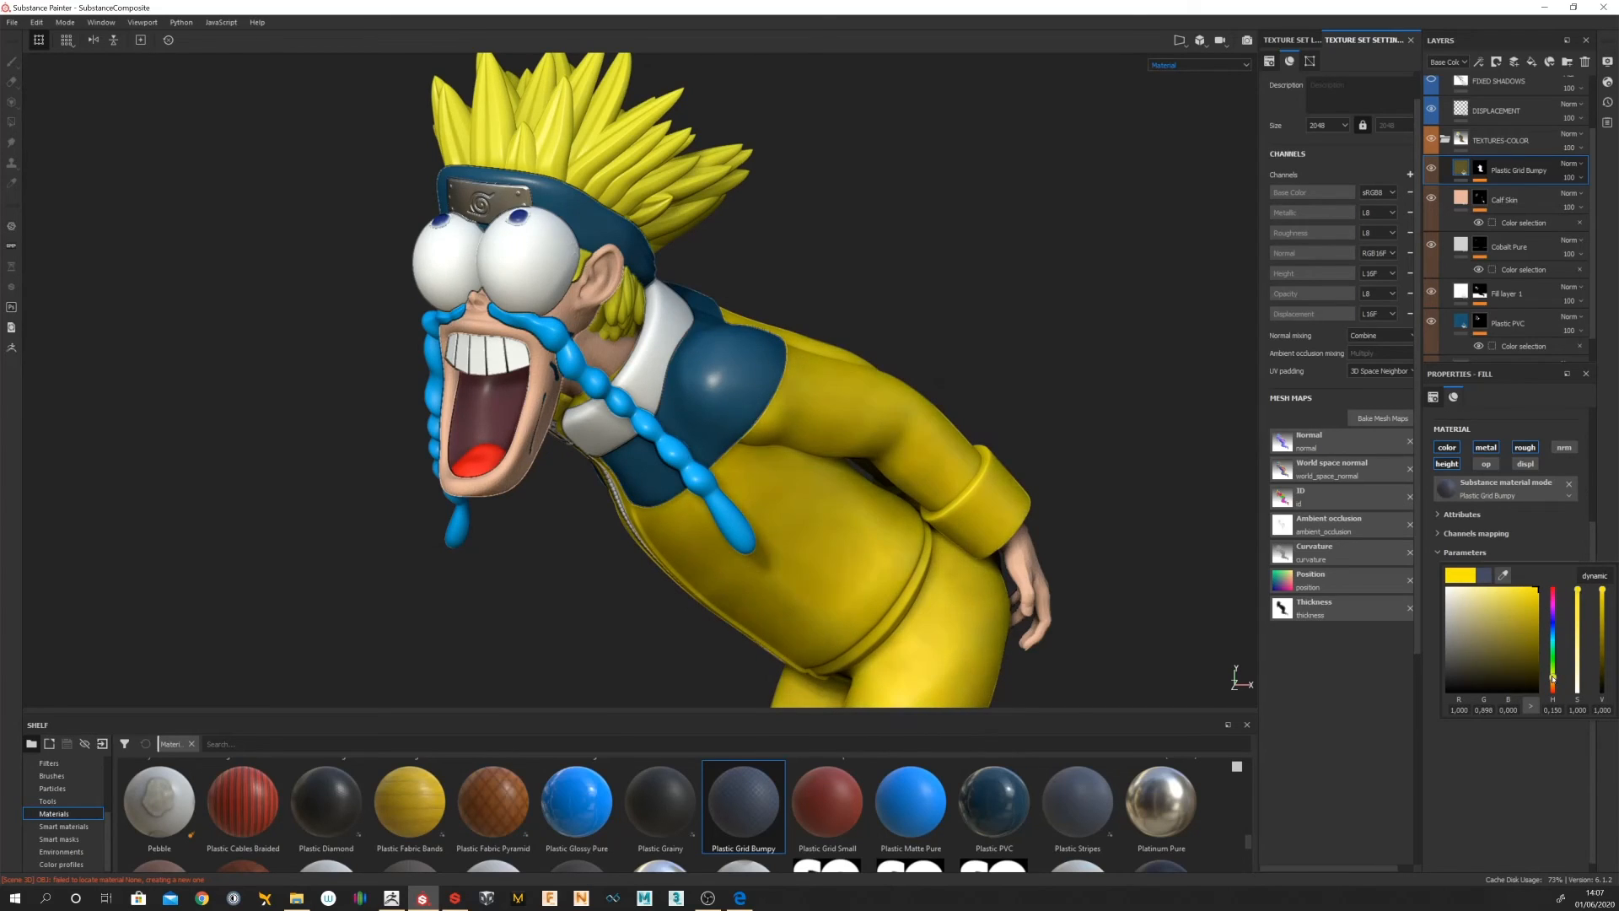
pyautogui.moveTo(1552, 677); pyautogui.dragTo(1553, 683)
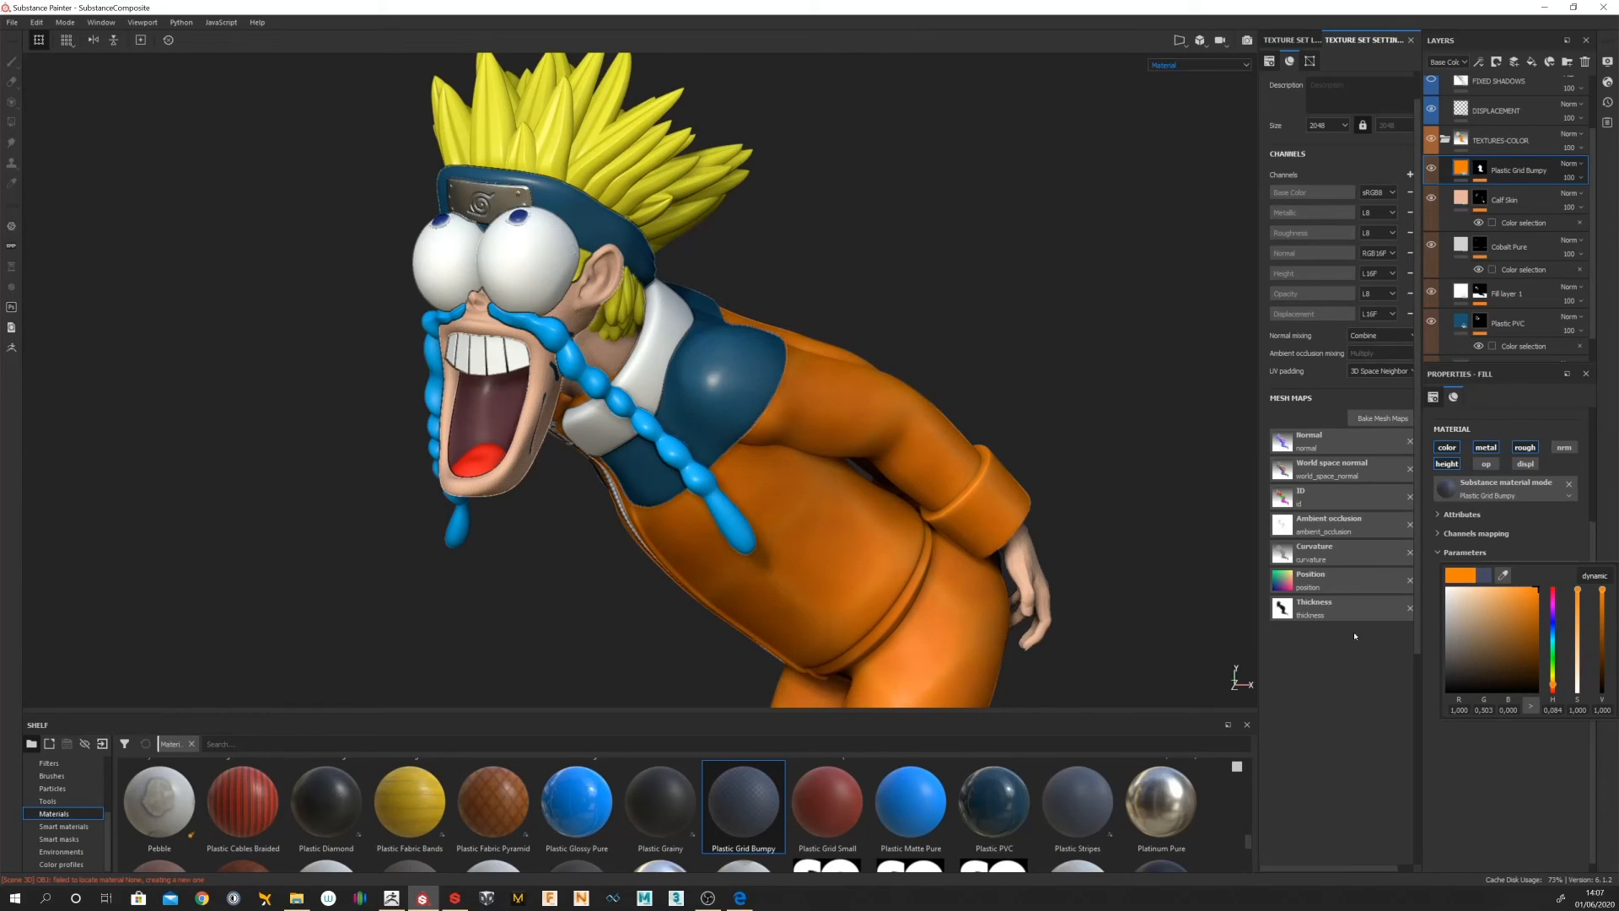
pyautogui.click(1508, 172)
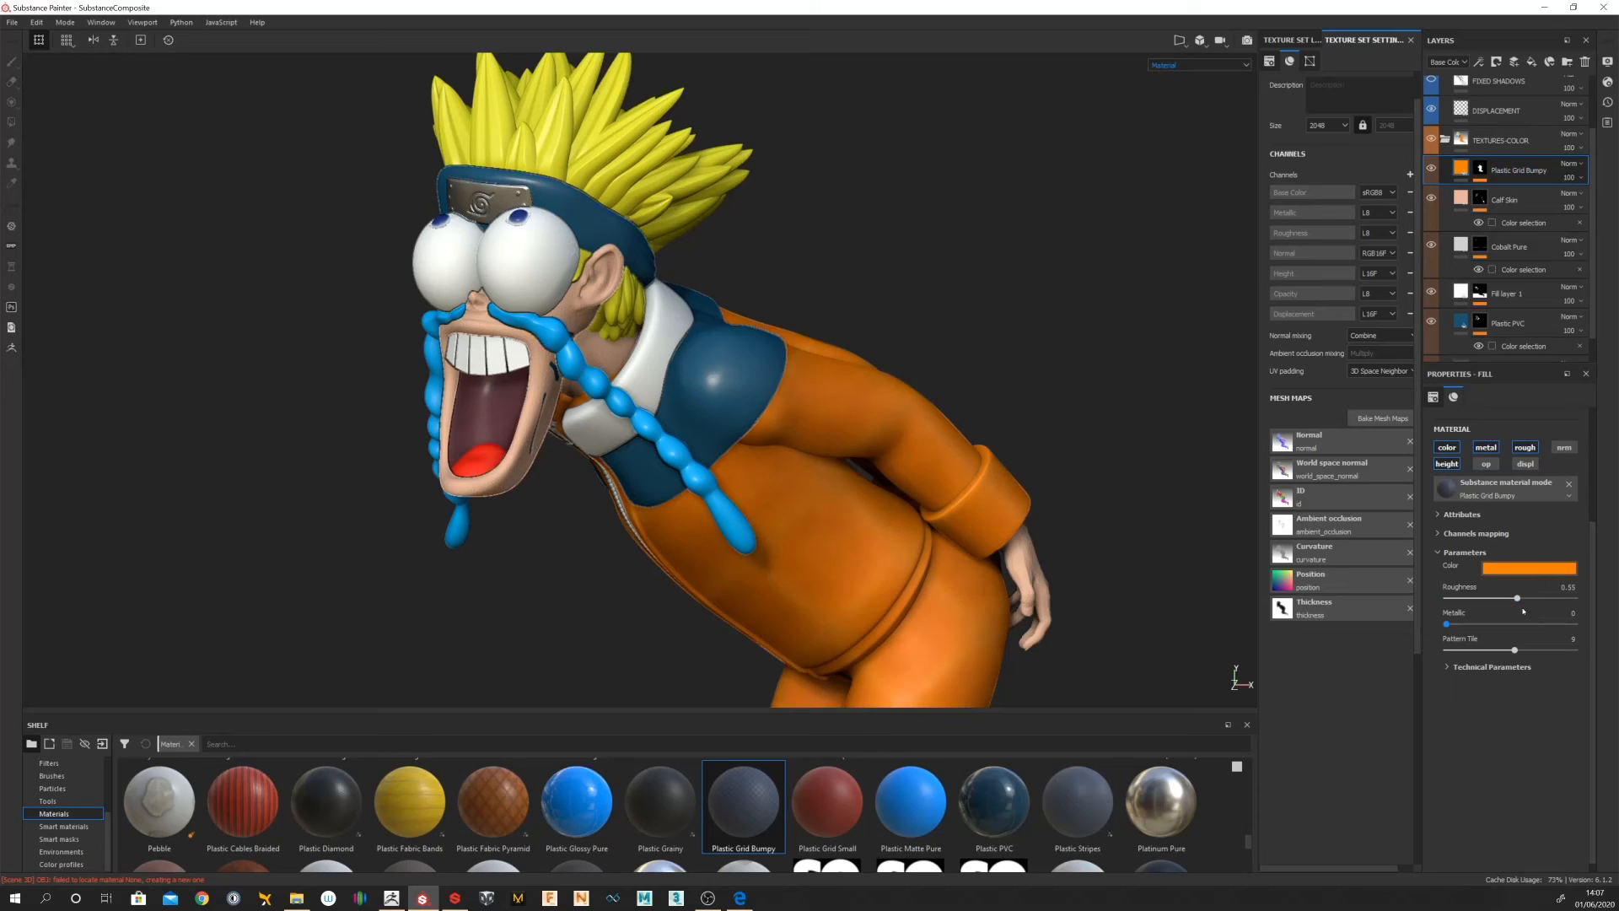
# Step: Set the orange material's Pattern Tile to 16, Height Range to 0.56 and Height Position to 0.55
pyautogui.moveTo(1515, 650); pyautogui.dragTo(1557, 652)
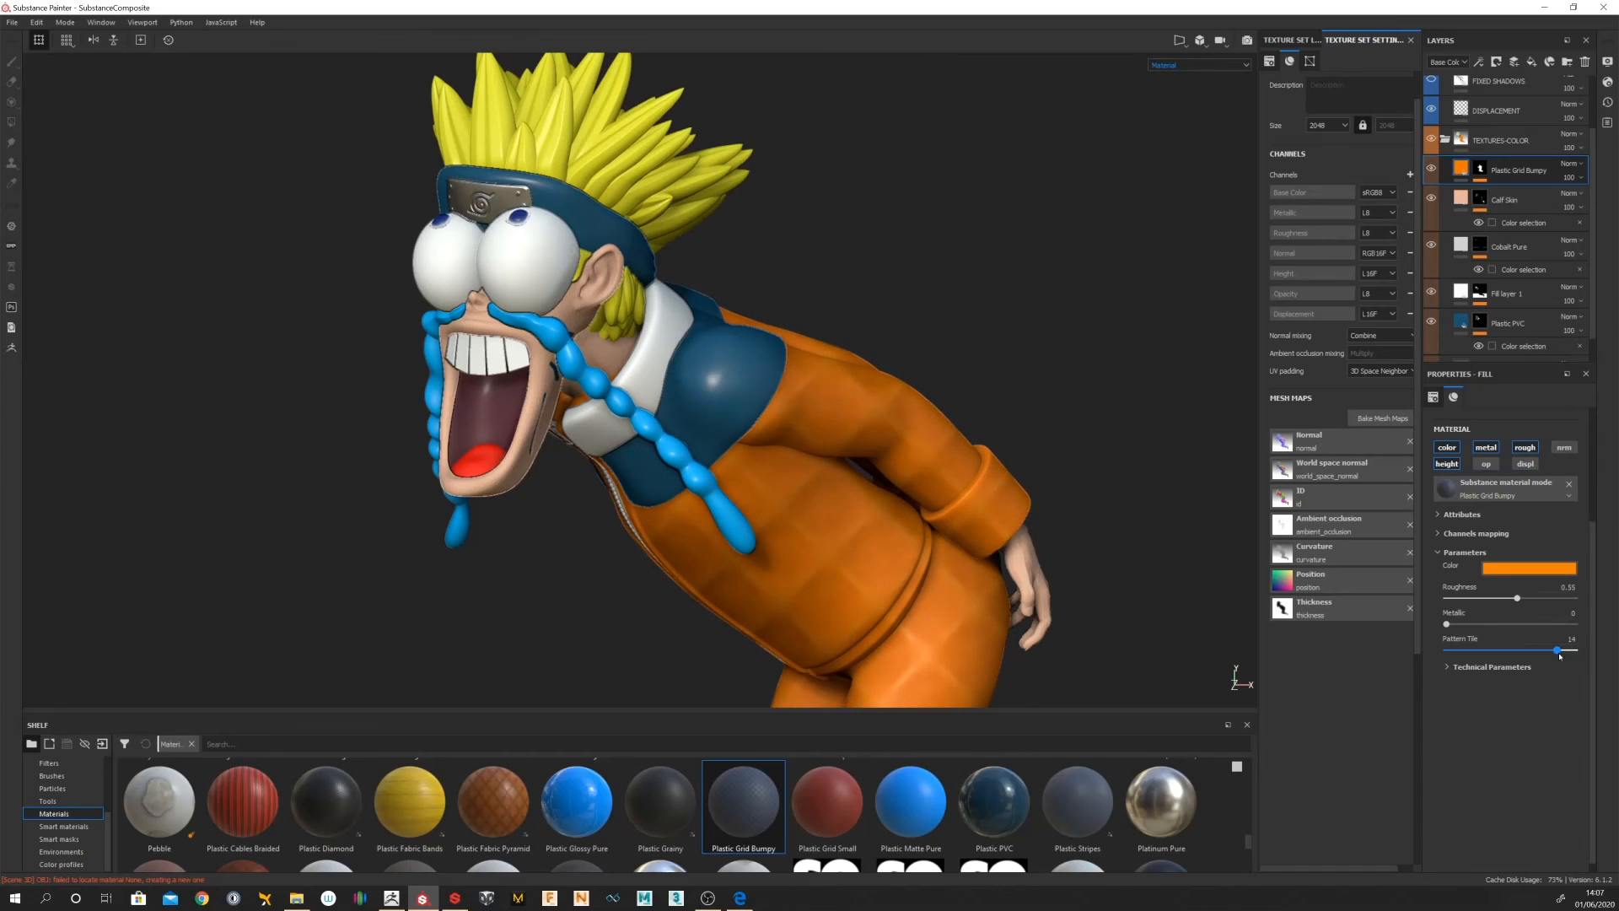
pyautogui.click(1449, 668)
pyautogui.moveTo(1470, 718); pyautogui.dragTo(1522, 718)
pyautogui.moveTo(1515, 742)
pyautogui.mouseDown()
pyautogui.moveTo(1538, 742)
pyautogui.moveTo(1497, 741)
pyautogui.moveTo(1521, 736)
pyautogui.mouseUp()
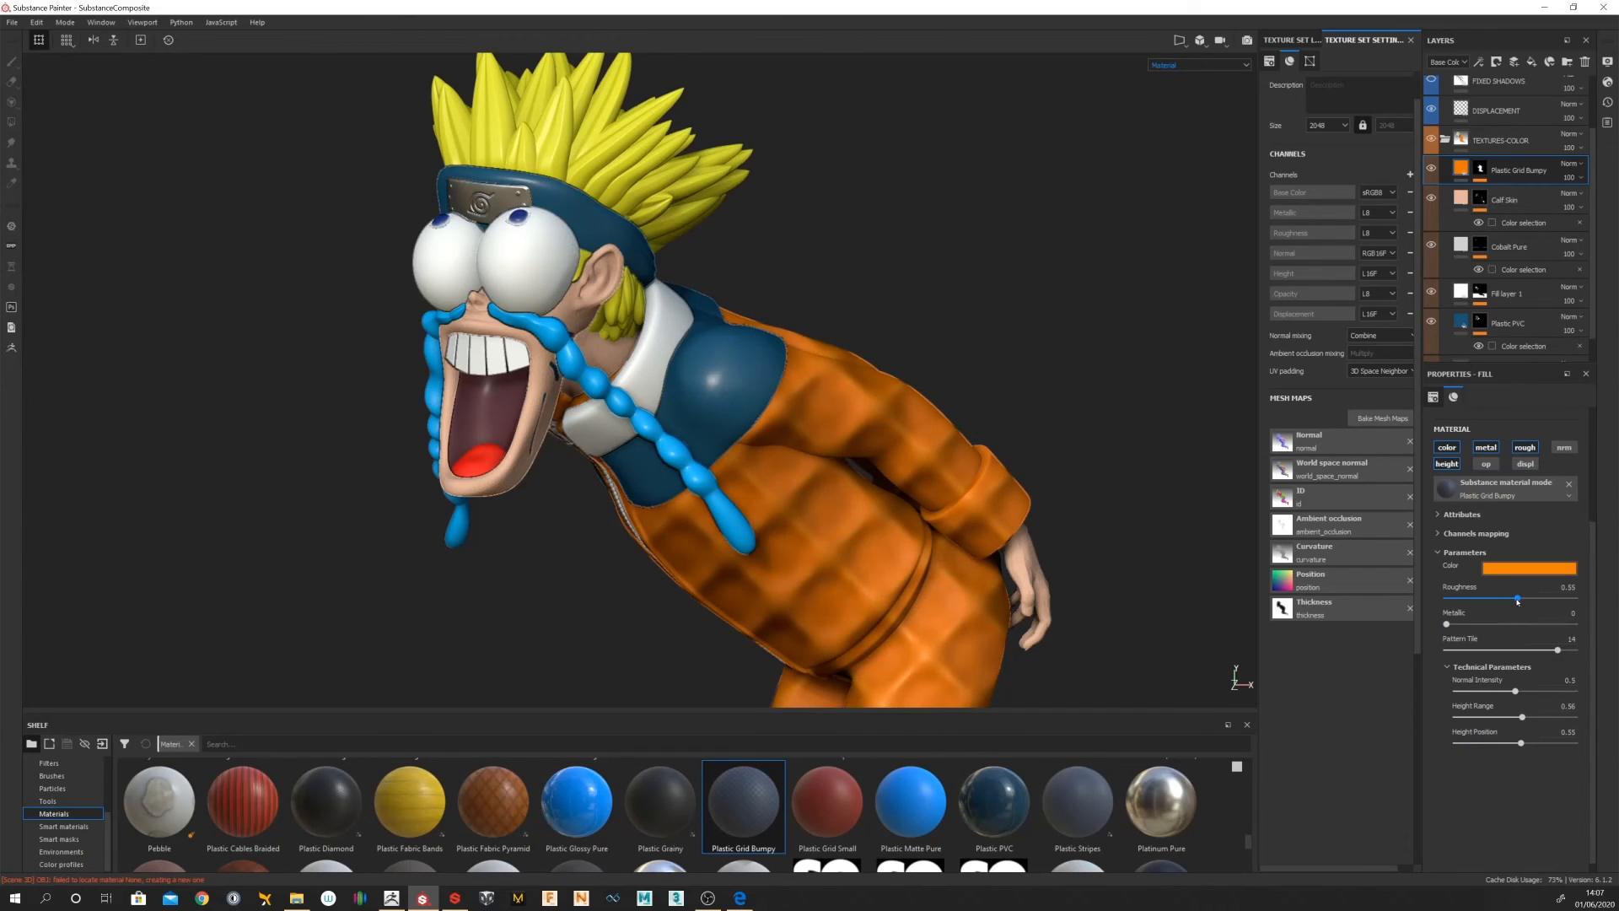
pyautogui.moveTo(1557, 651); pyautogui.dragTo(1423, 646)
pyautogui.moveTo(1508, 651); pyautogui.dragTo(1573, 650)
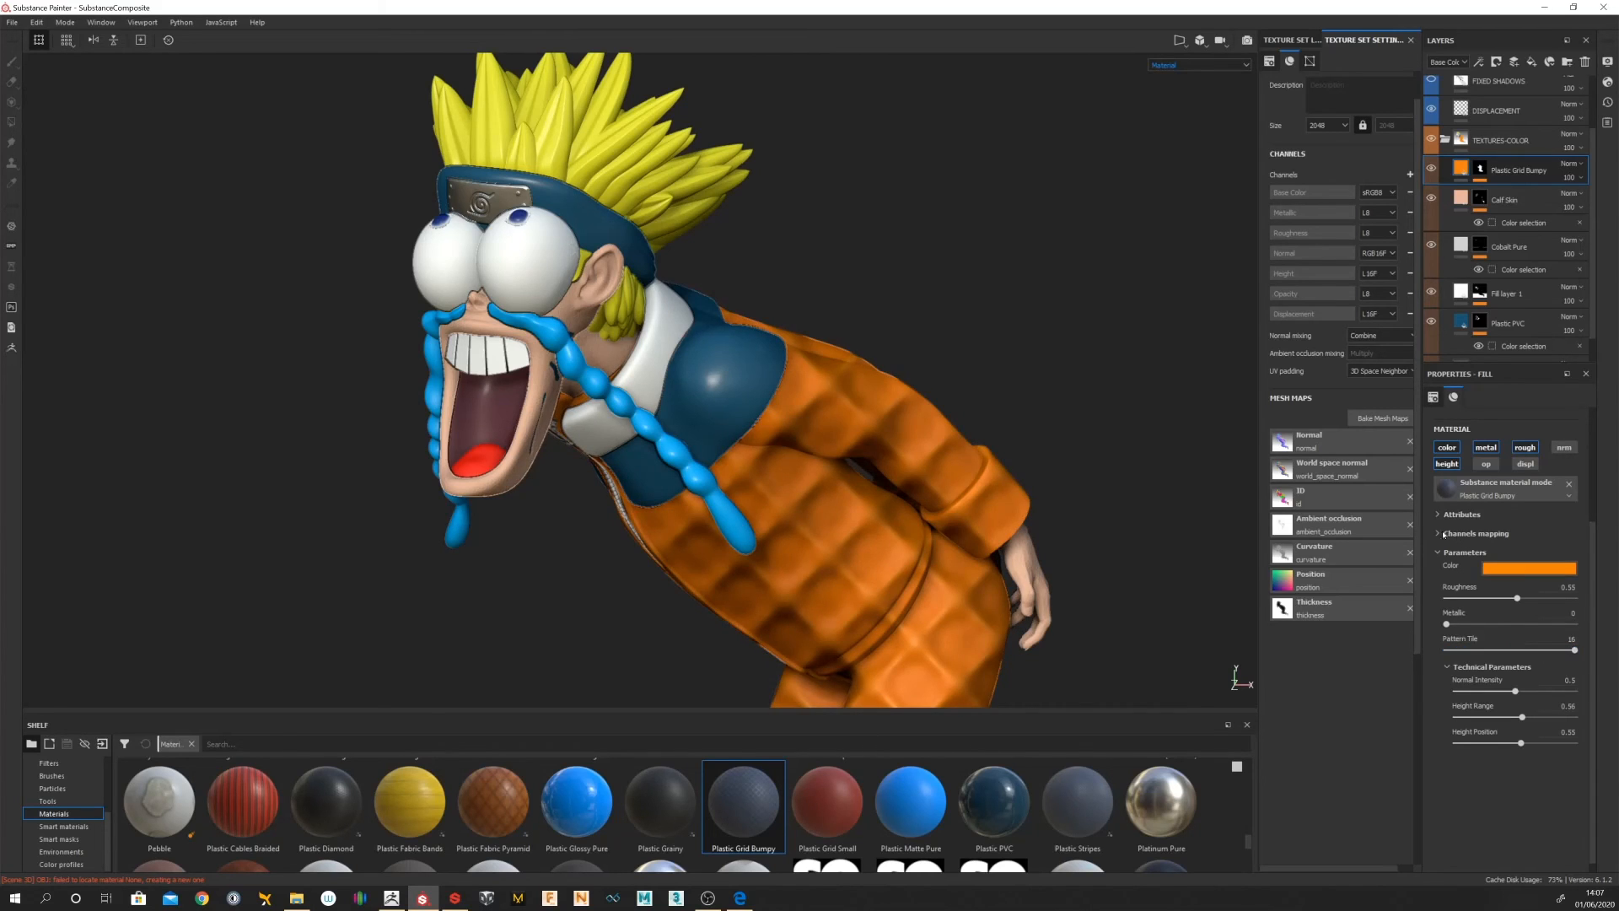
# Step: Reduce the paint brush size to 1.35 on the Plastic Grid Bumpy mask and return to the layer's fill settings
pyautogui.click(1480, 170)
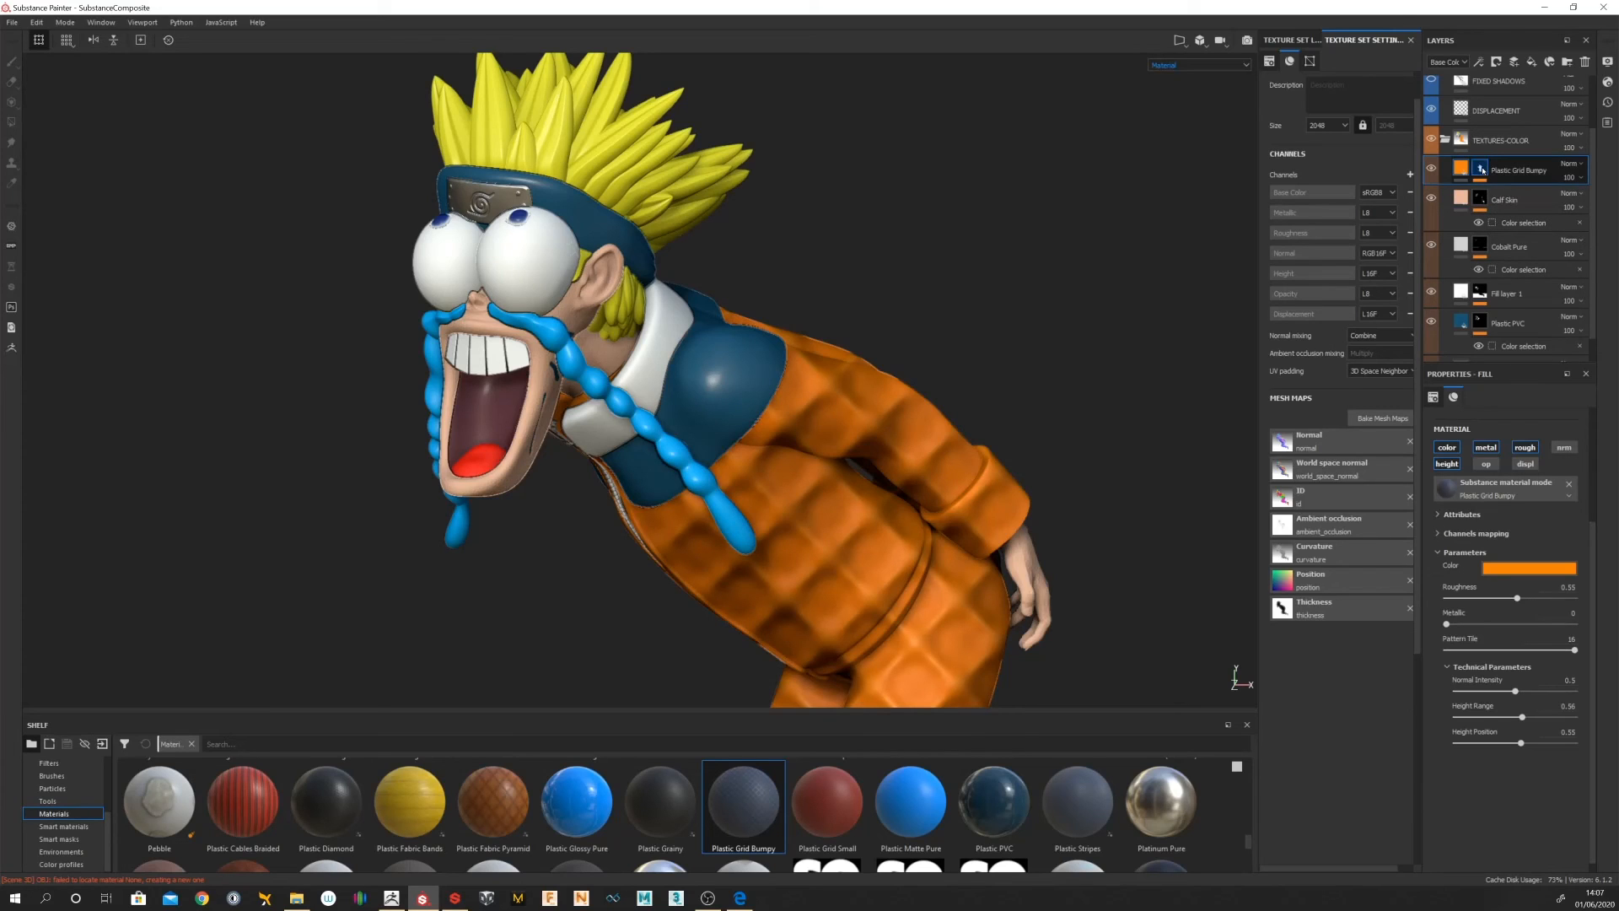
pyautogui.click(1483, 168)
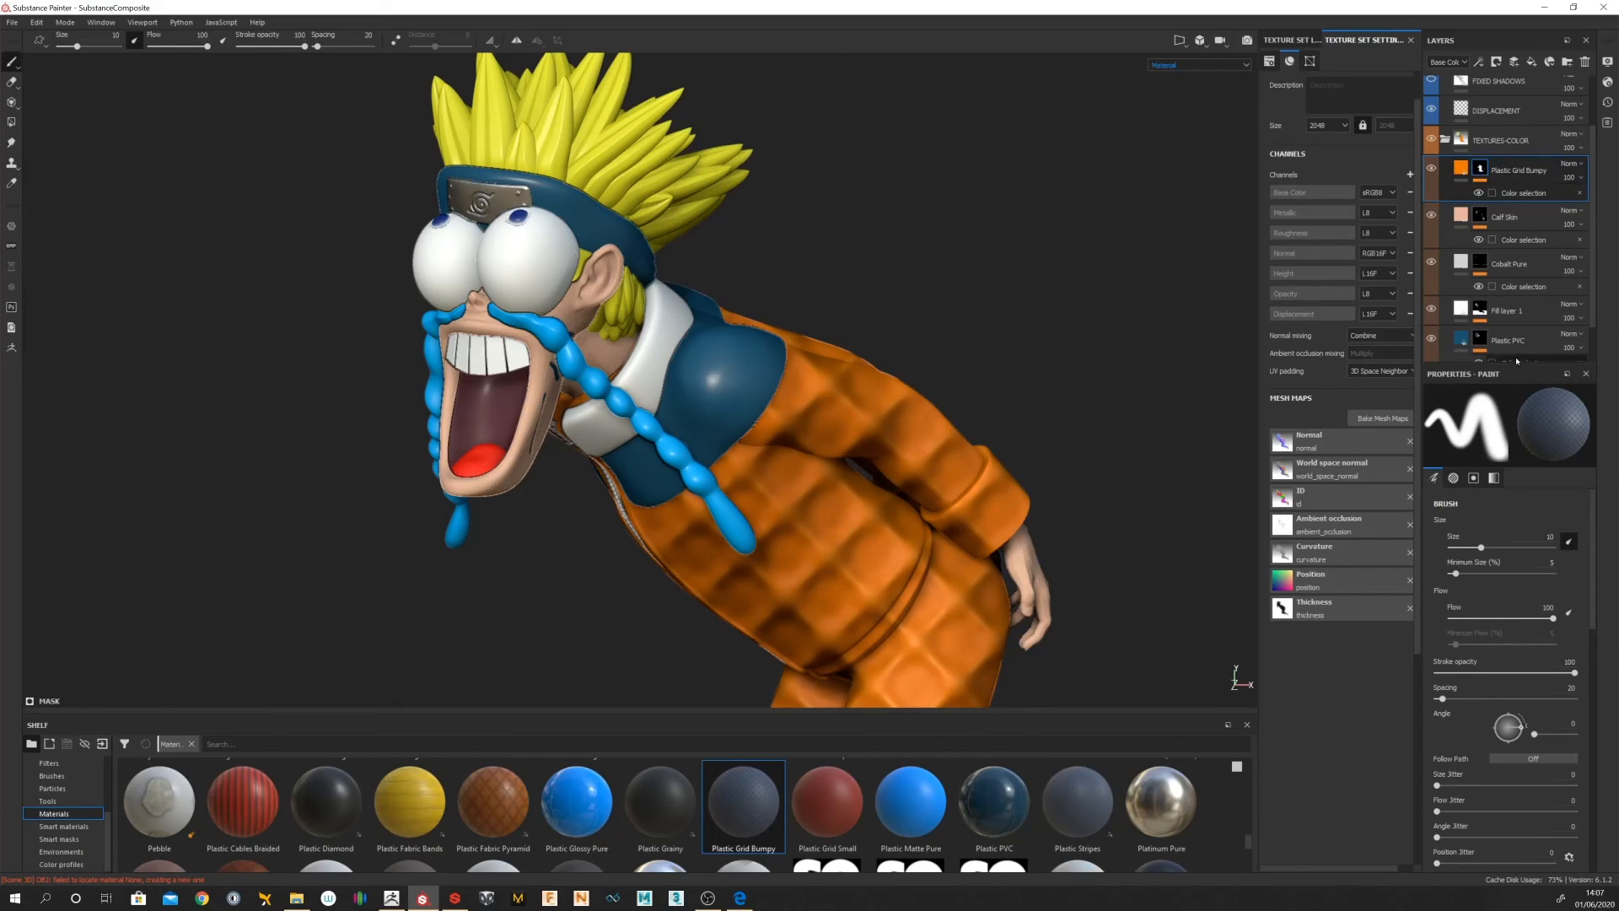
pyautogui.moveTo(1481, 547); pyautogui.dragTo(1460, 546)
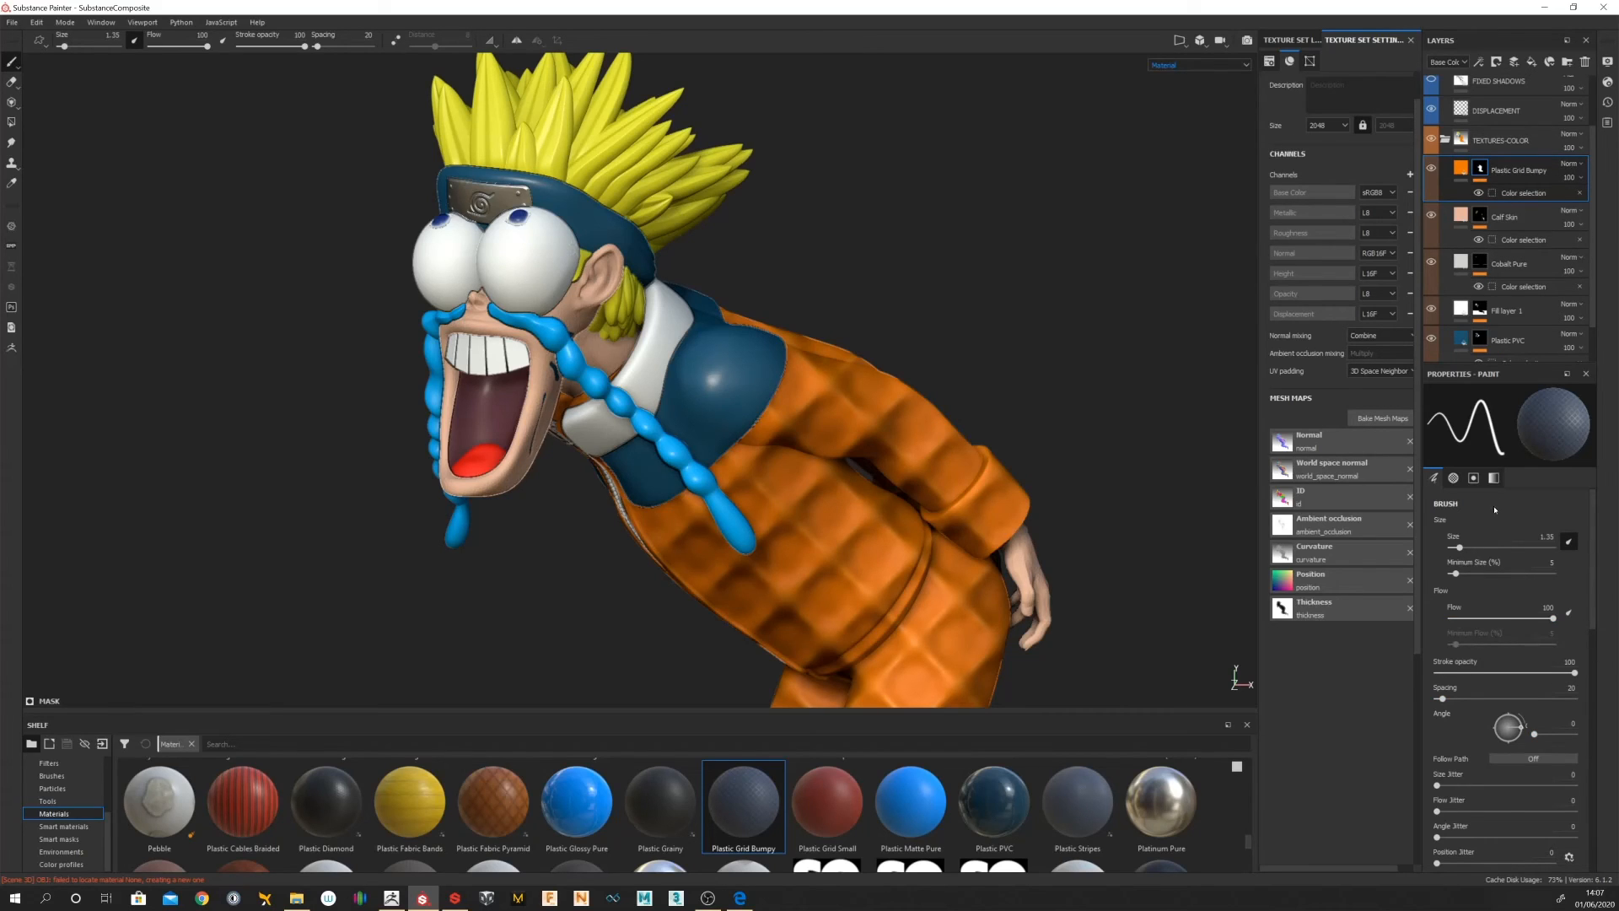
pyautogui.click(1458, 176)
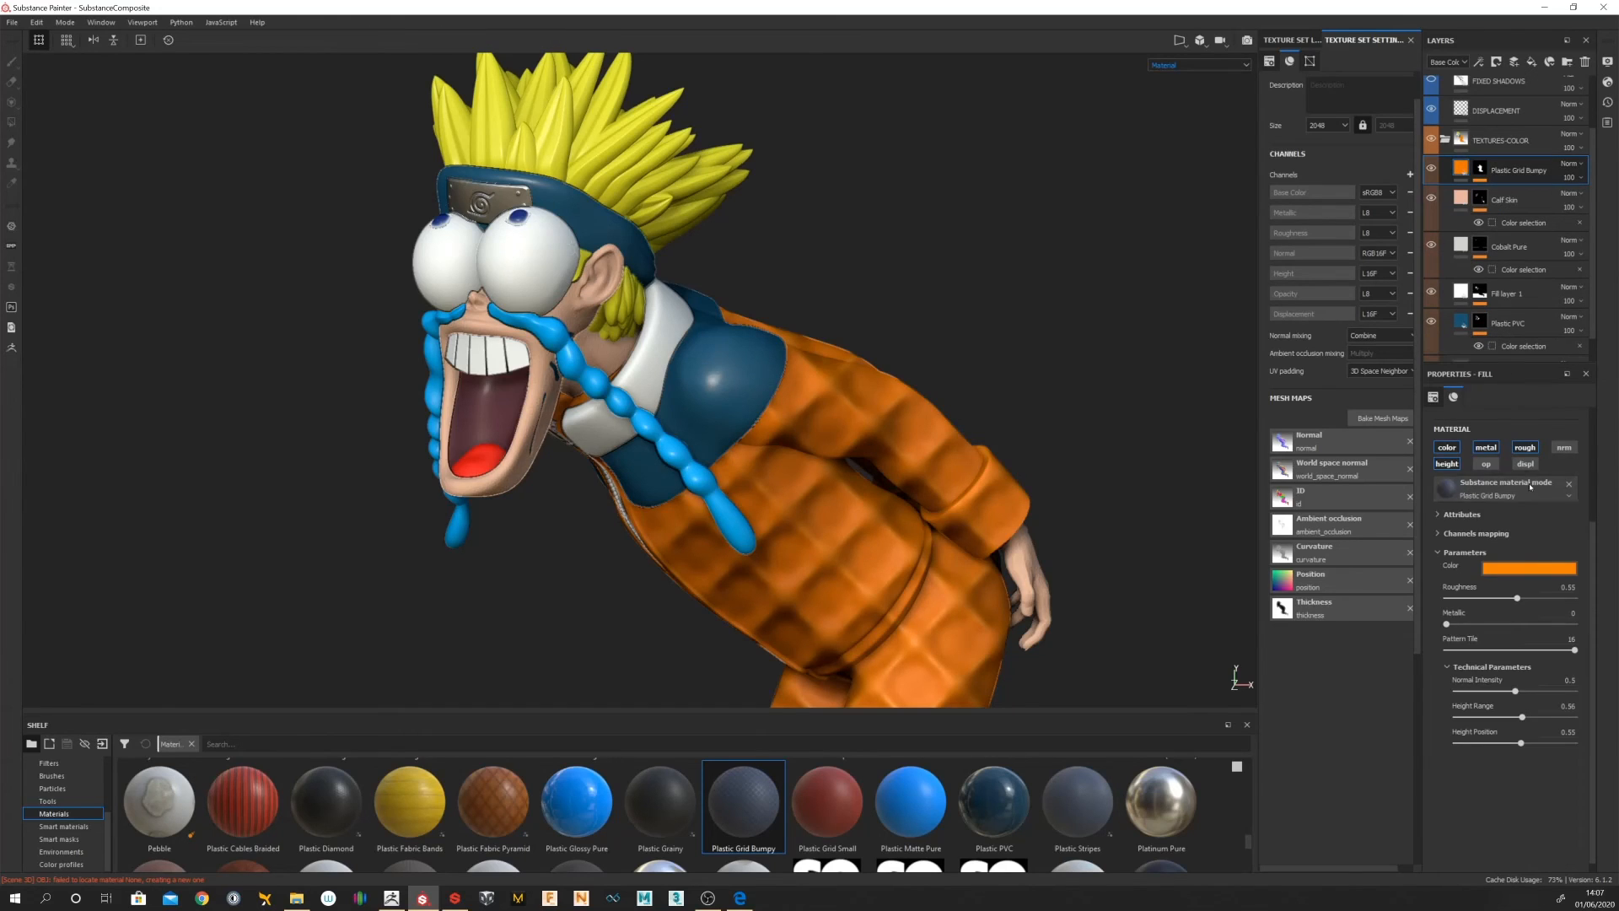
# Step: Check the material's channels mapping and resource choices, and raise its Height Range to 0.63
pyautogui.click(1439, 533)
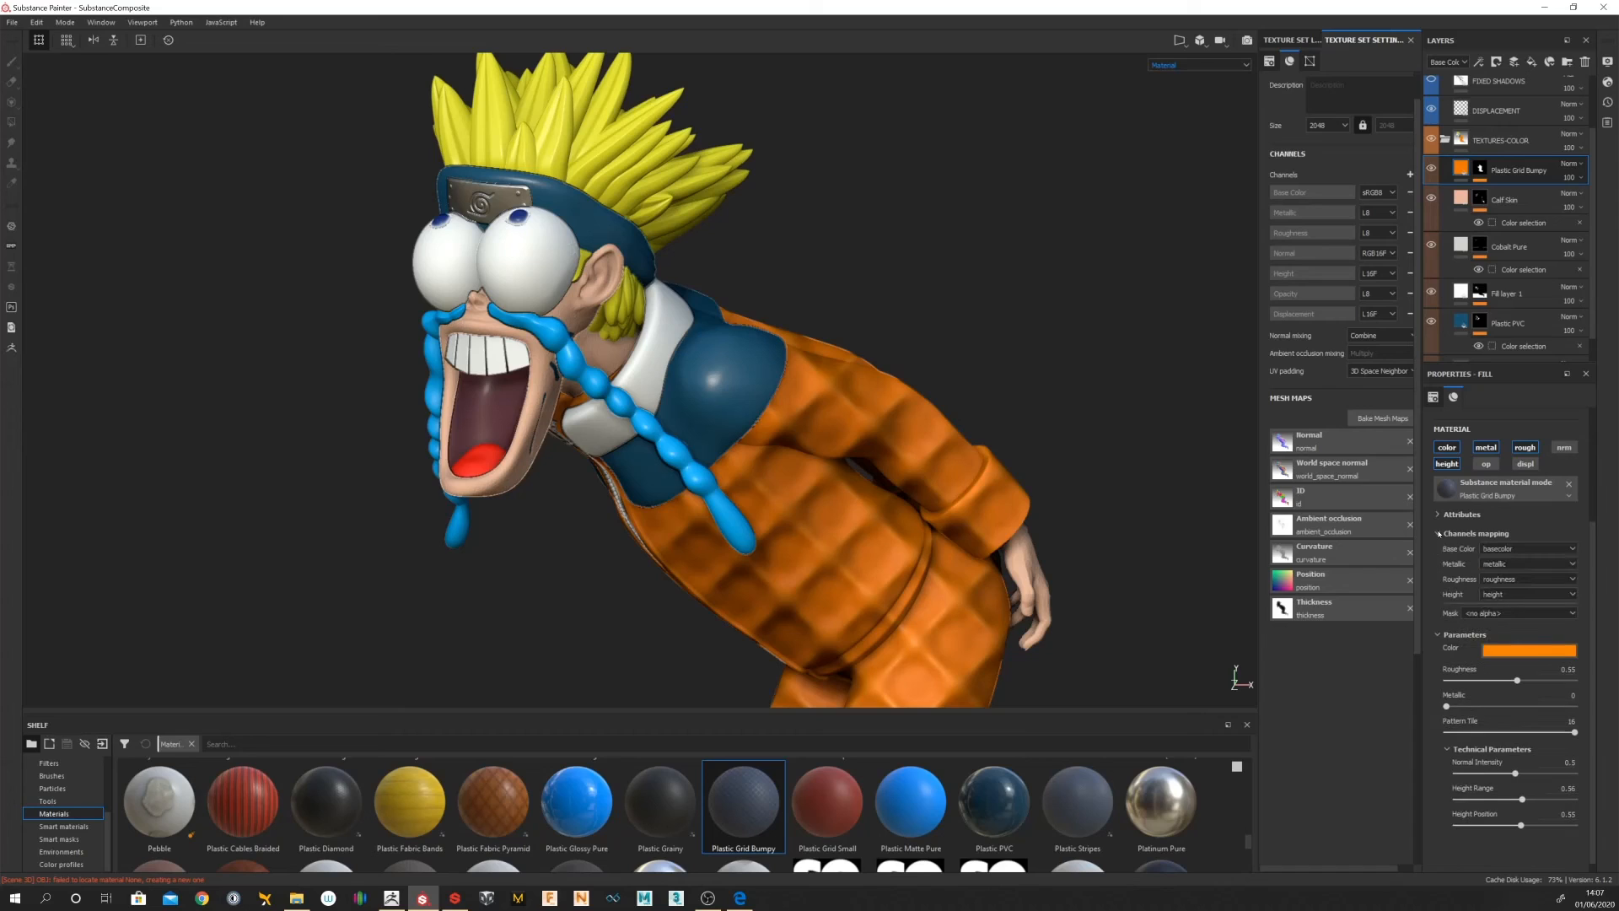
pyautogui.click(1439, 534)
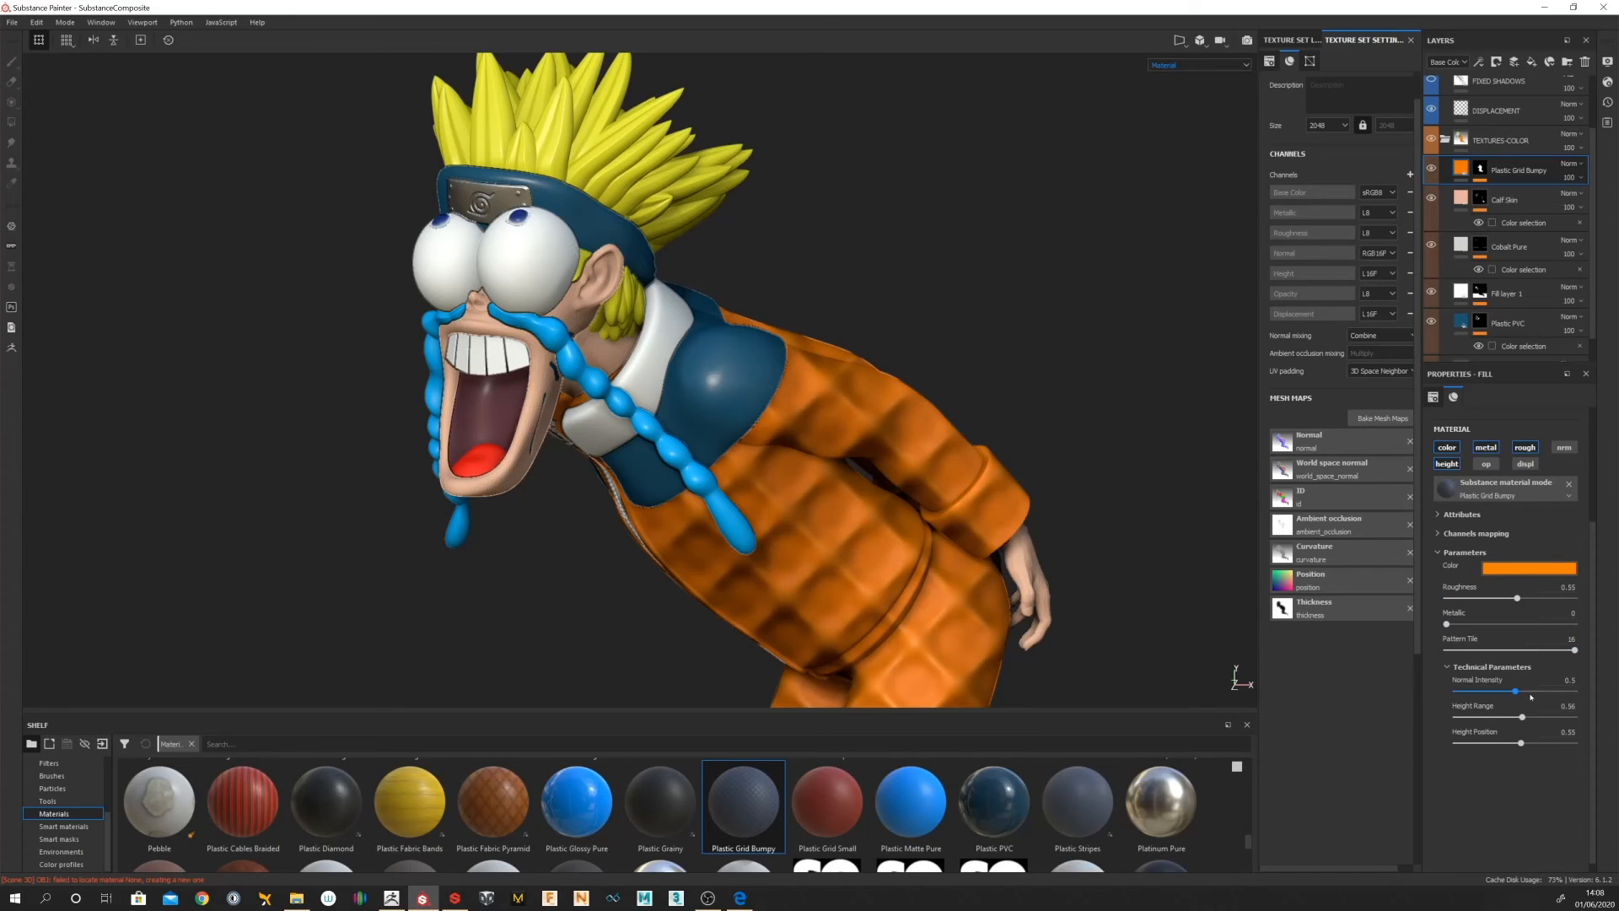
pyautogui.moveTo(1523, 719); pyautogui.dragTo(1530, 717)
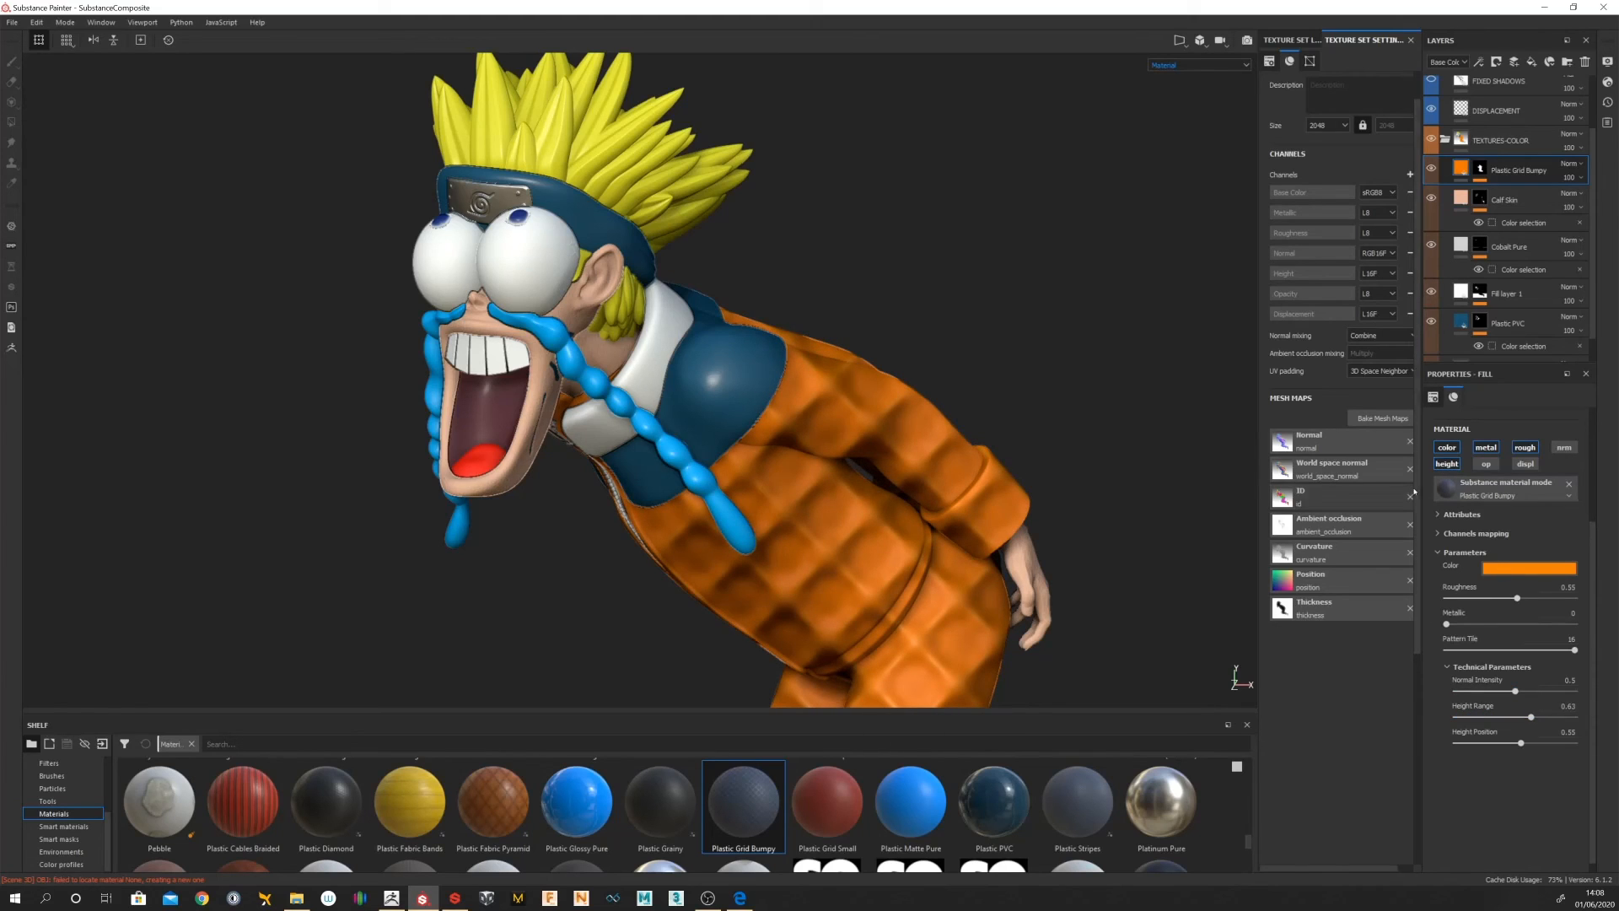
pyautogui.click(1570, 497)
pyautogui.click(1564, 494)
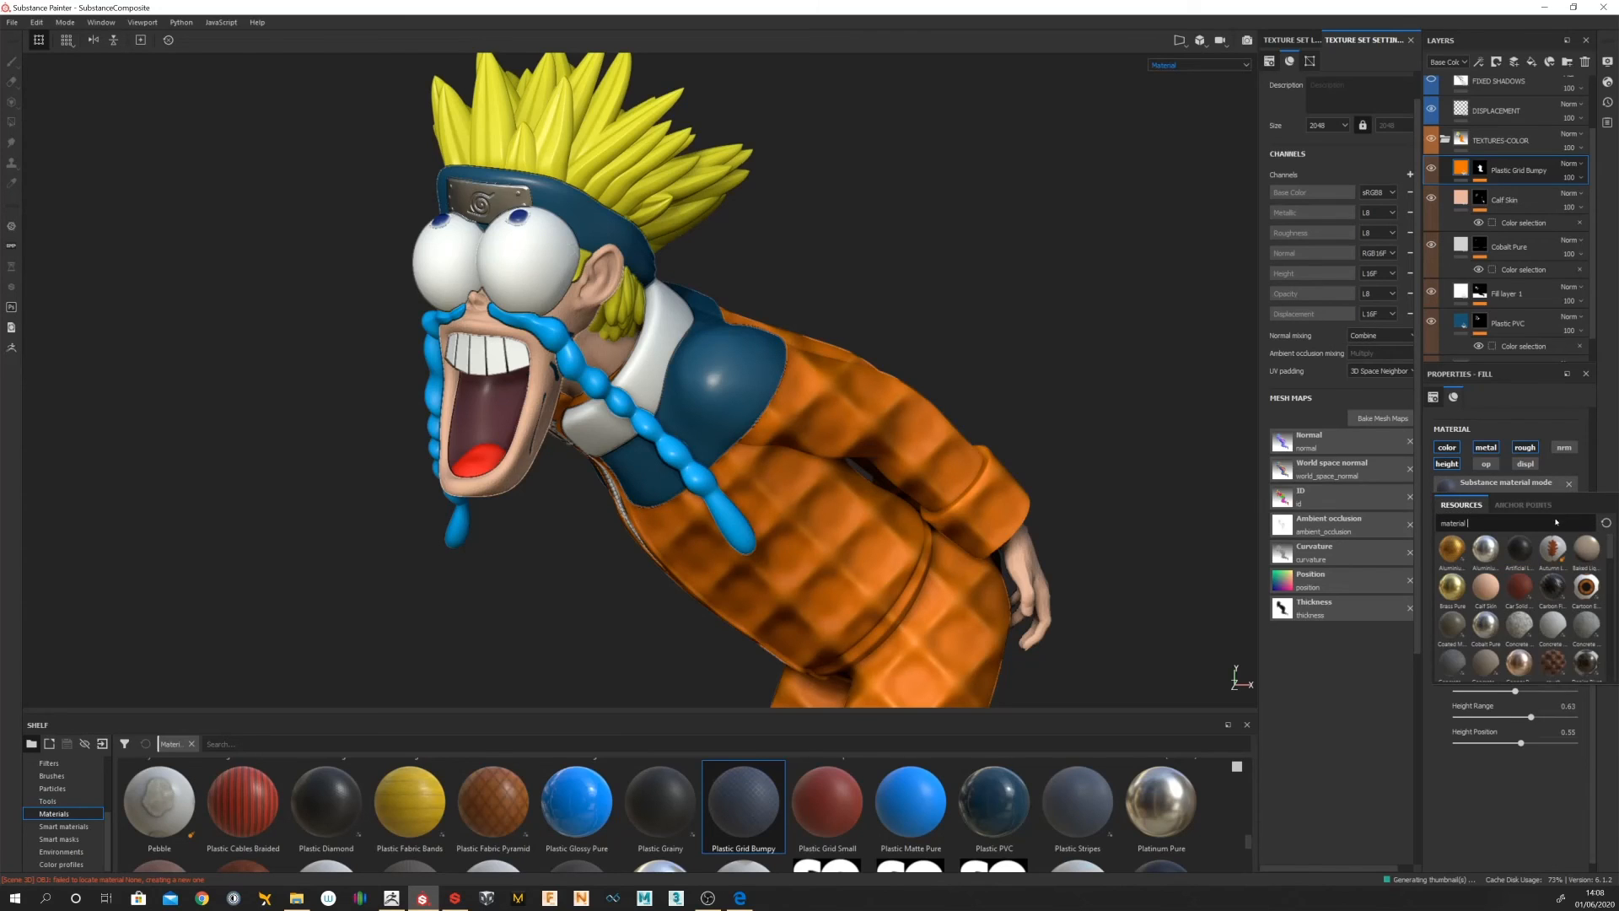
pyautogui.click(1580, 433)
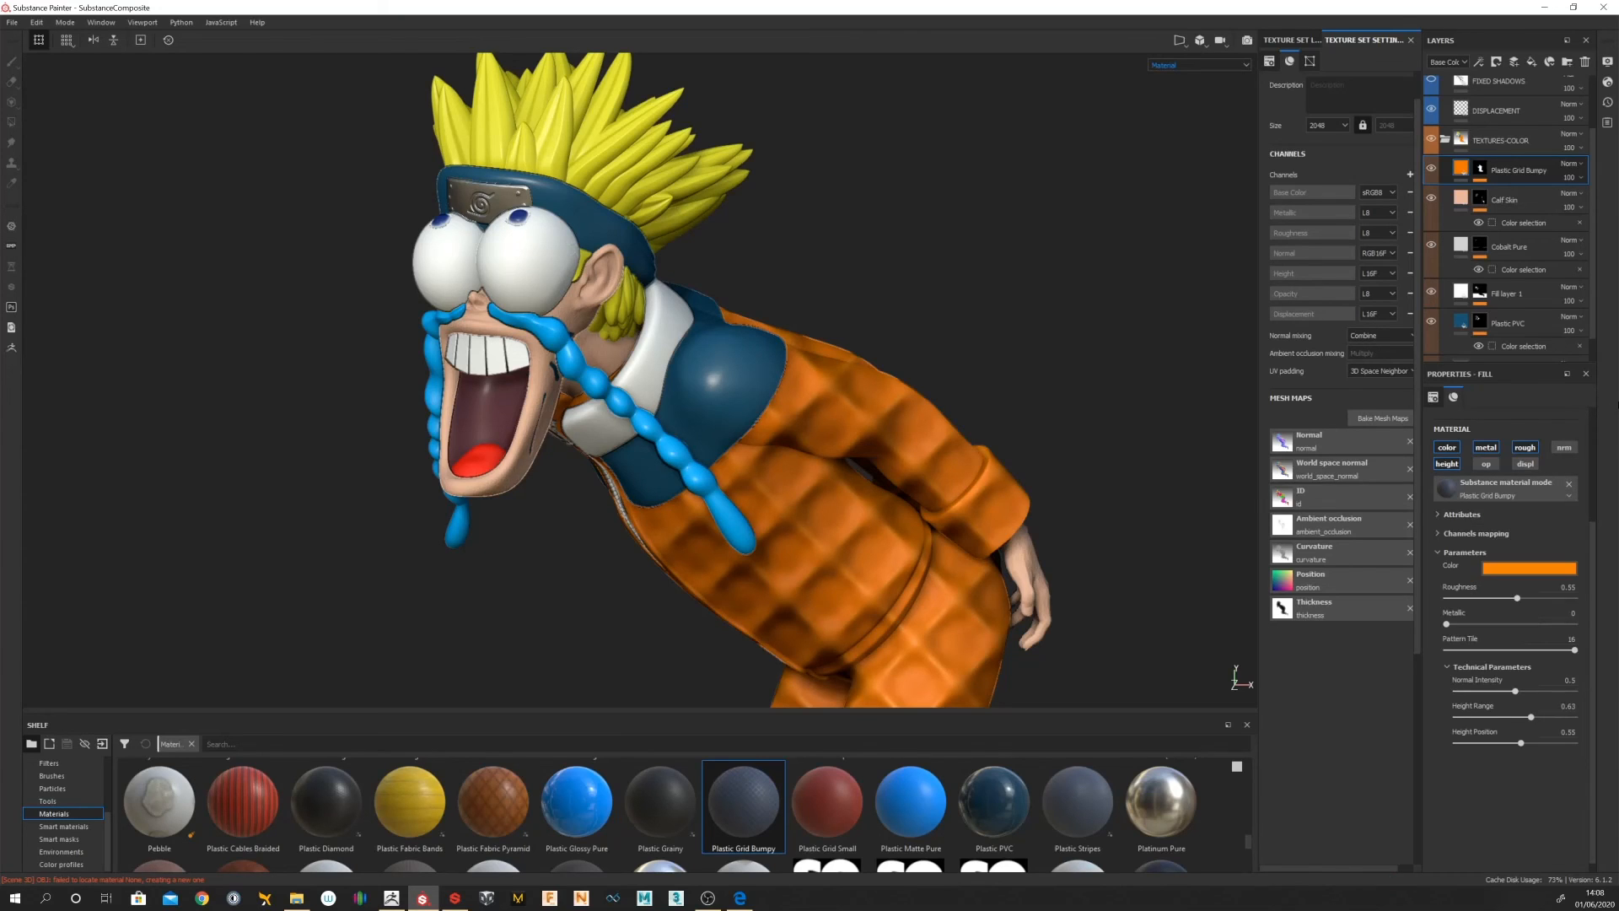
# Step: Set the Plastic Grid Bumpy layer's UV scale to 11.24, with Pattern Tile at its maximum of 16
pyautogui.click(1433, 396)
pyautogui.moveTo(1495, 504); pyautogui.dragTo(1499, 505)
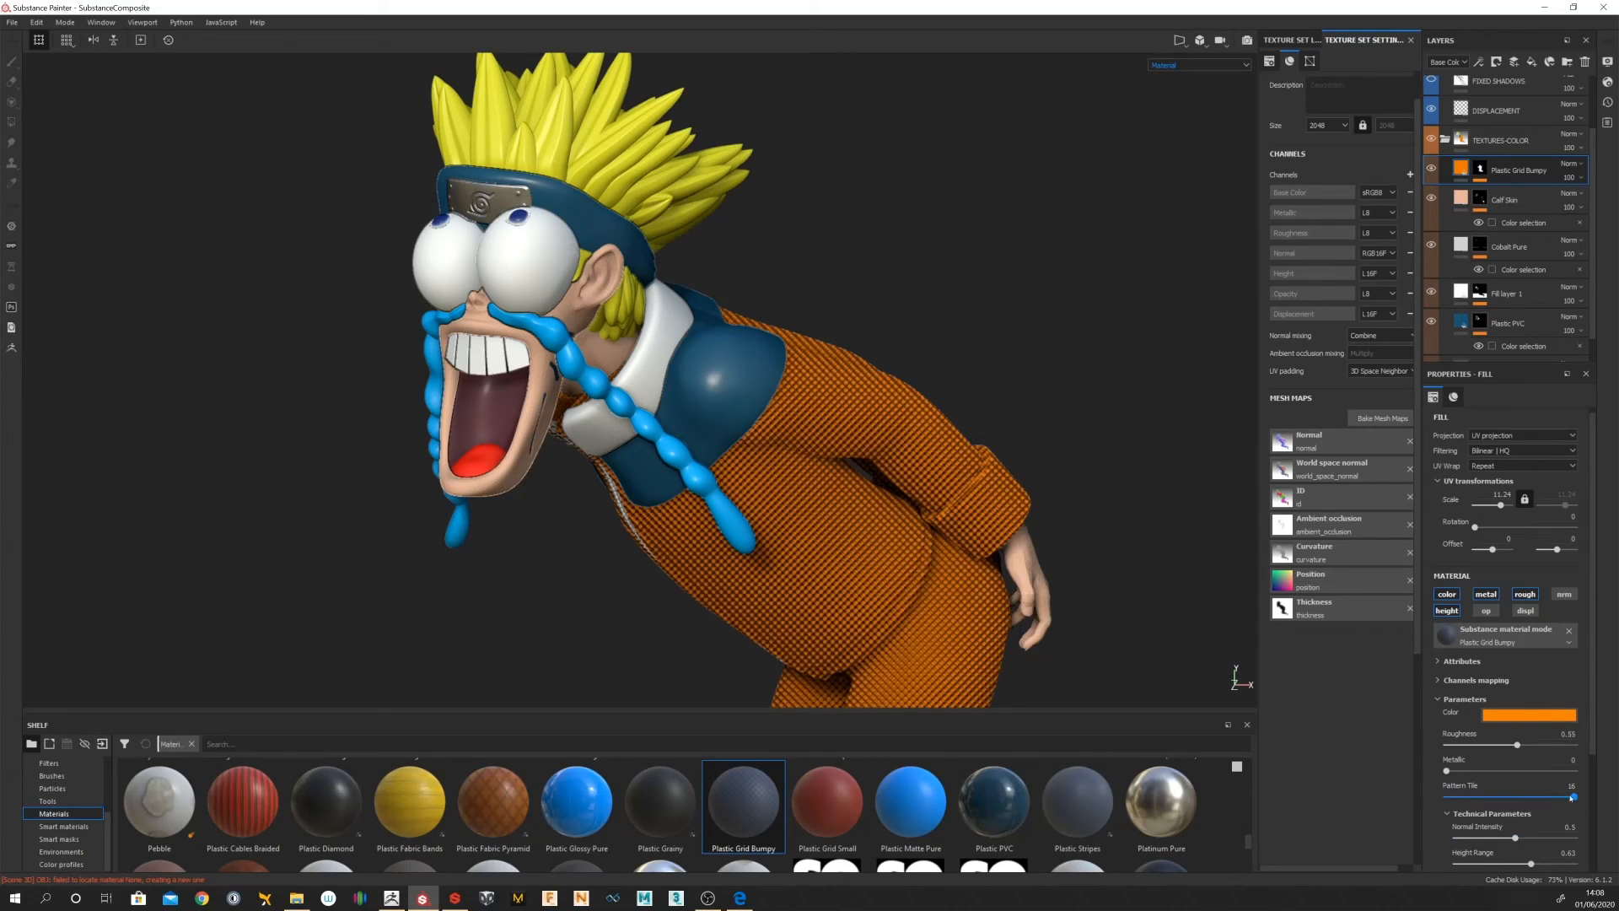
pyautogui.moveTo(1573, 796)
pyautogui.mouseDown()
pyautogui.moveTo(1455, 795)
pyautogui.moveTo(1575, 770)
pyautogui.mouseUp()
# Step: Set the orange material's Roughness to 0.66, Normal Intensity to 0.49, Height Range to 0.02 and Height Position to 0.68
pyautogui.moveTo(1517, 744)
pyautogui.mouseDown()
pyautogui.moveTo(1477, 745)
pyautogui.moveTo(1530, 745)
pyautogui.mouseUp()
pyautogui.moveTo(1513, 837); pyautogui.dragTo(1462, 863)
pyautogui.click(1513, 837)
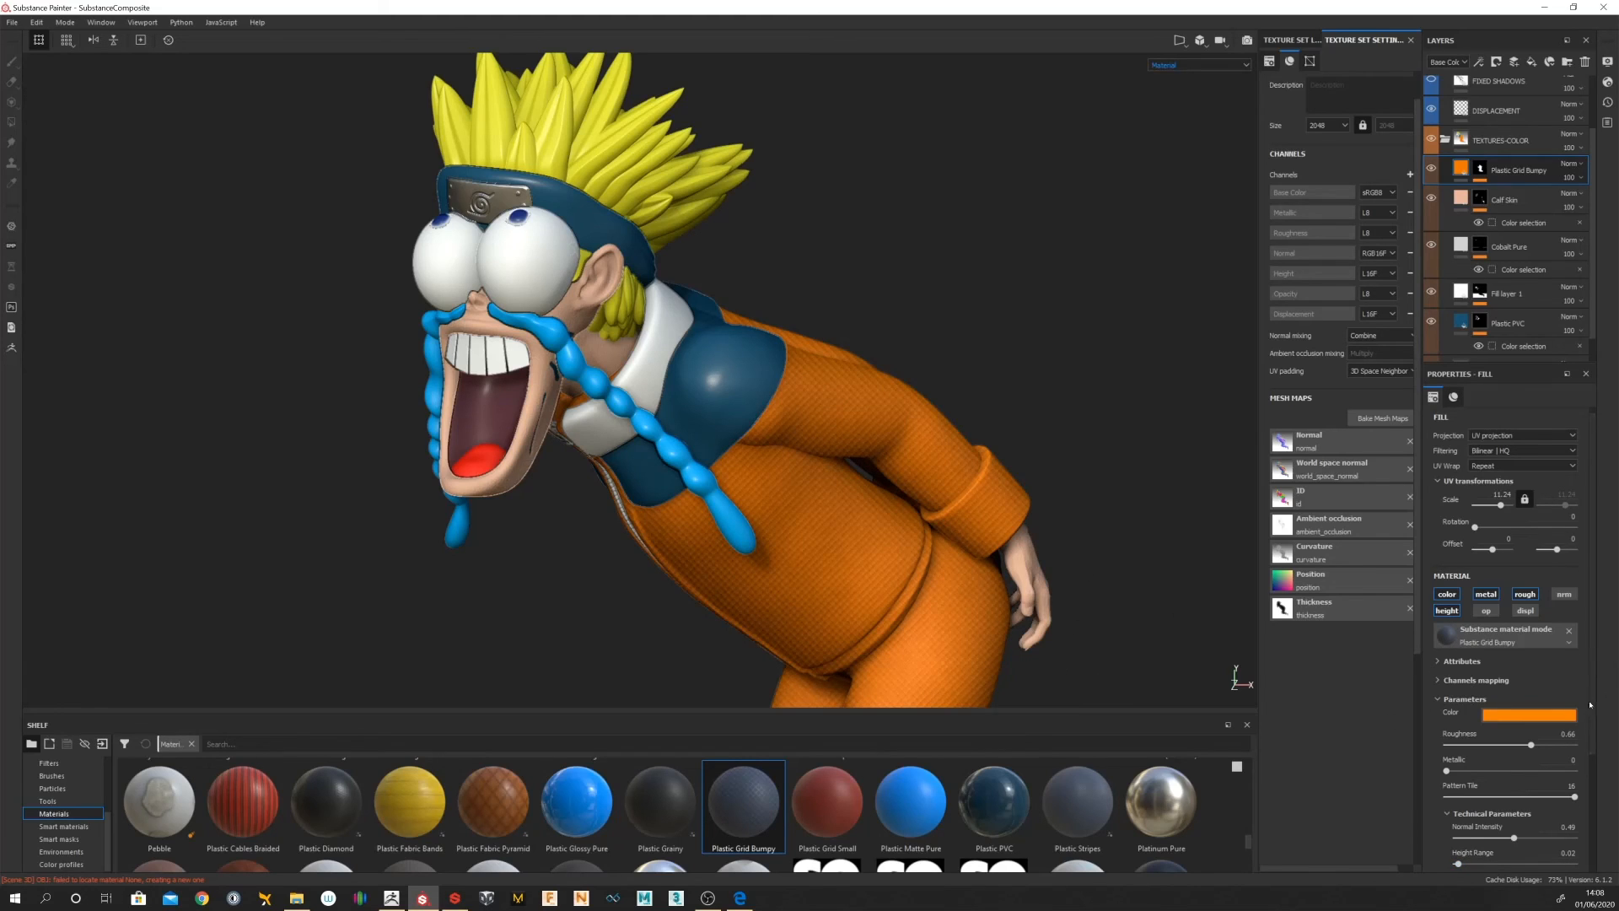
pyautogui.scroll(-2, 1509, 742)
pyautogui.moveTo(1521, 785)
pyautogui.mouseDown()
pyautogui.moveTo(1479, 783)
pyautogui.moveTo(1536, 784)
pyautogui.mouseUp()
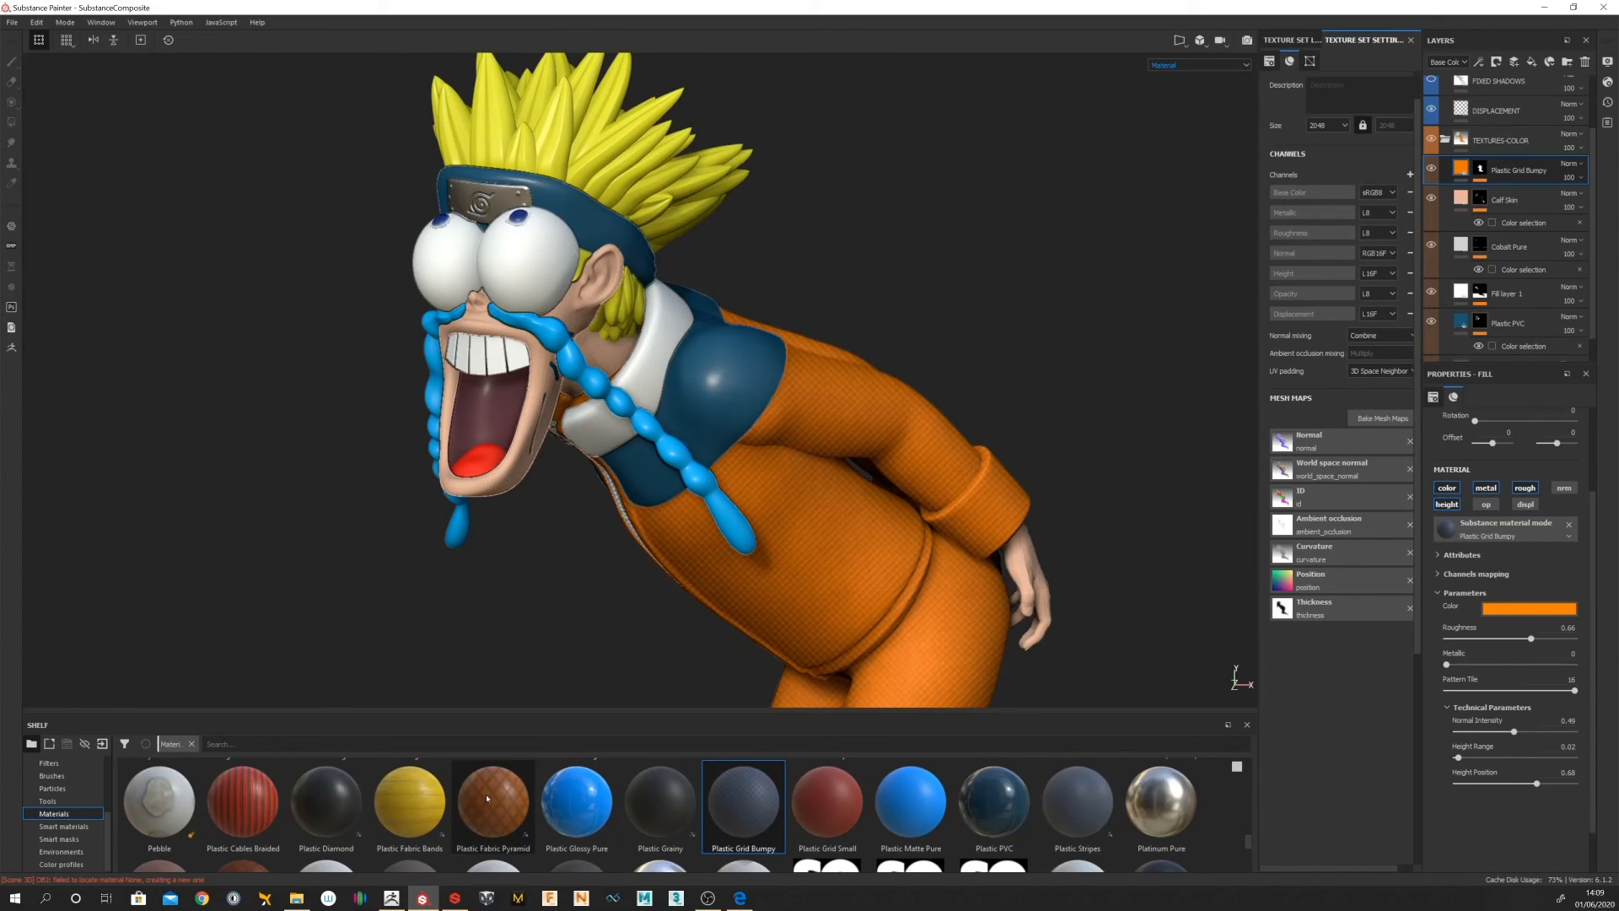
# Step: Raise the Plastic Grid Bumpy layer's UV scale to 31.93 for a finer fabric pattern on the jacket
pyautogui.scroll(-3, 486, 797)
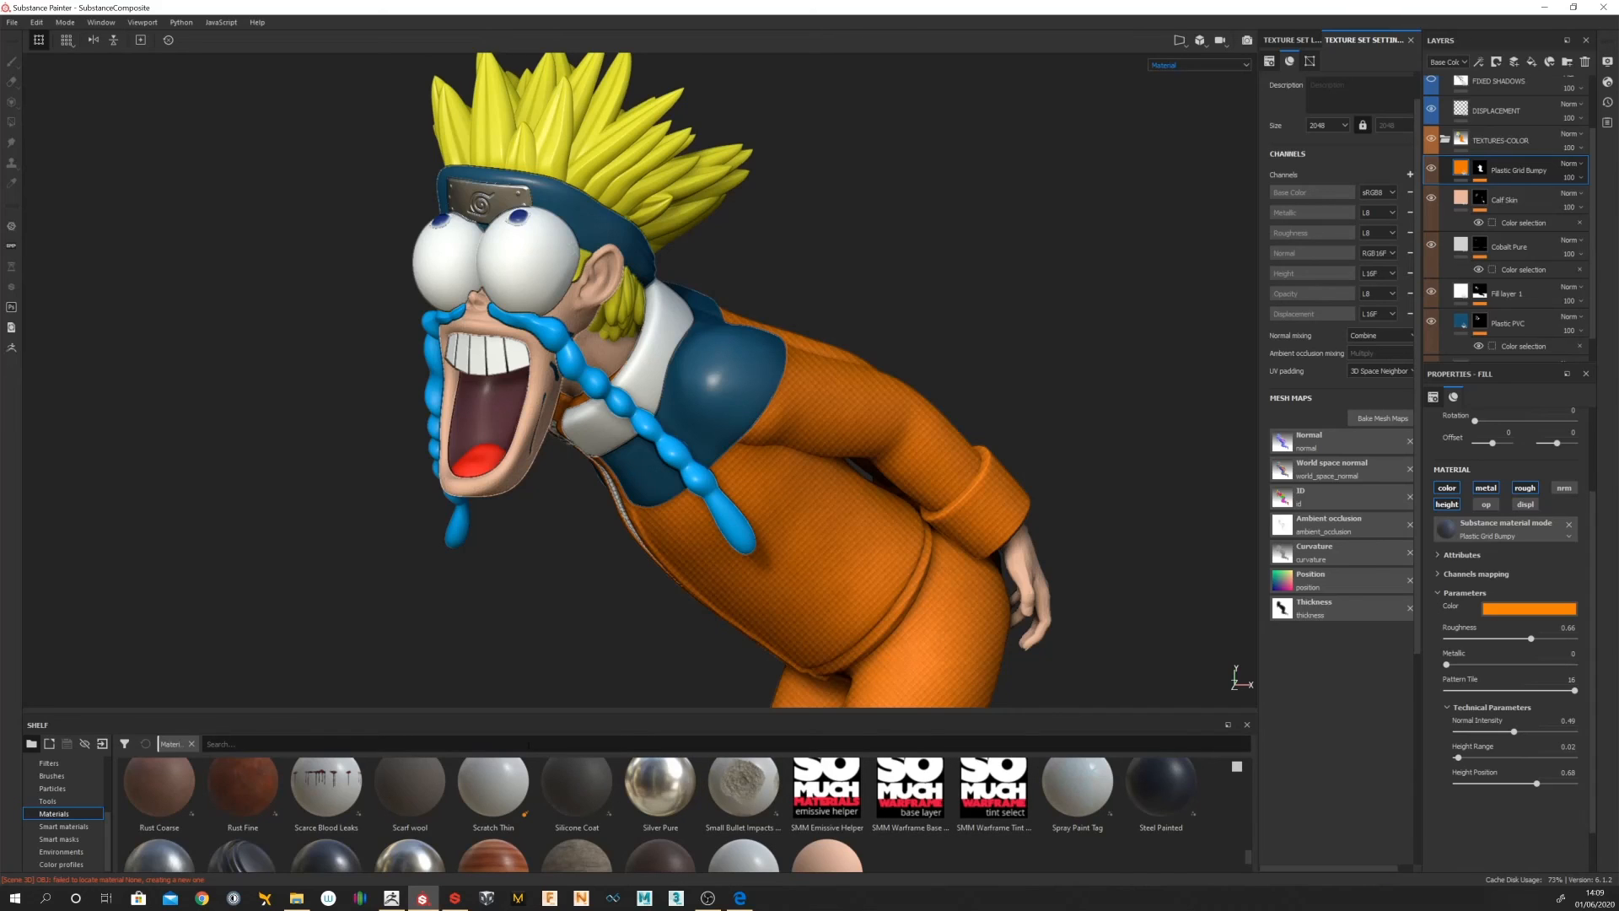
pyautogui.scroll(3, 1525, 652)
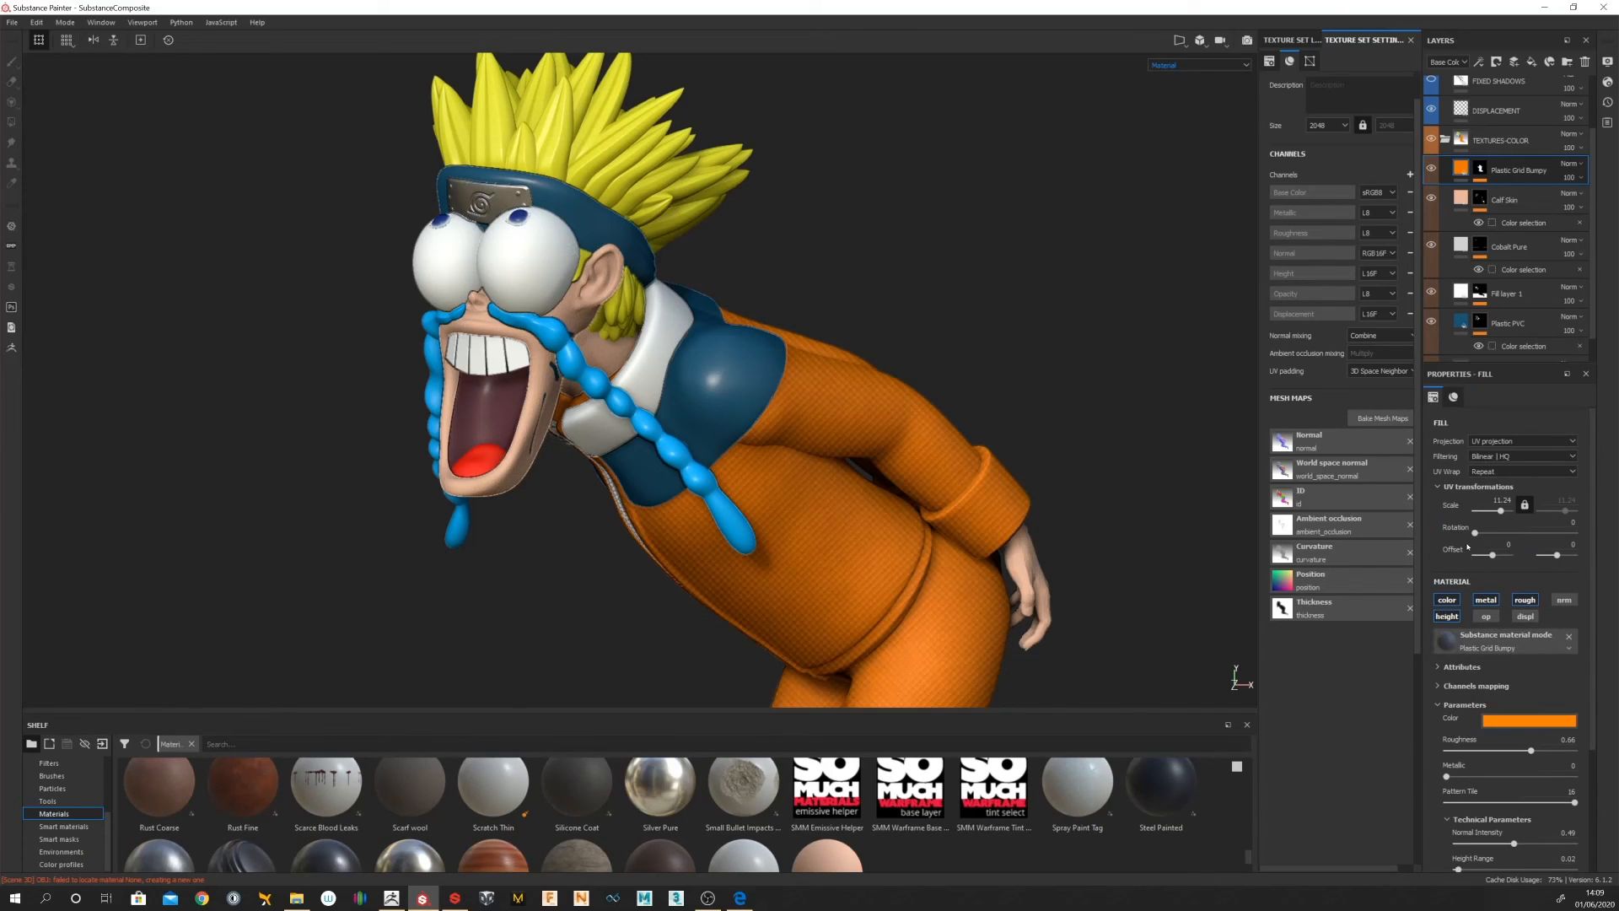
pyautogui.moveTo(1500, 511); pyautogui.dragTo(1504, 515)
pyautogui.moveTo(1051, 418)
pyautogui.keyDown('alt'); pyautogui.mouseDown(button='right')
pyautogui.moveTo(1030, 419)
pyautogui.moveTo(1080, 423)
pyautogui.mouseUp(button='right'); pyautogui.keyUp('alt')
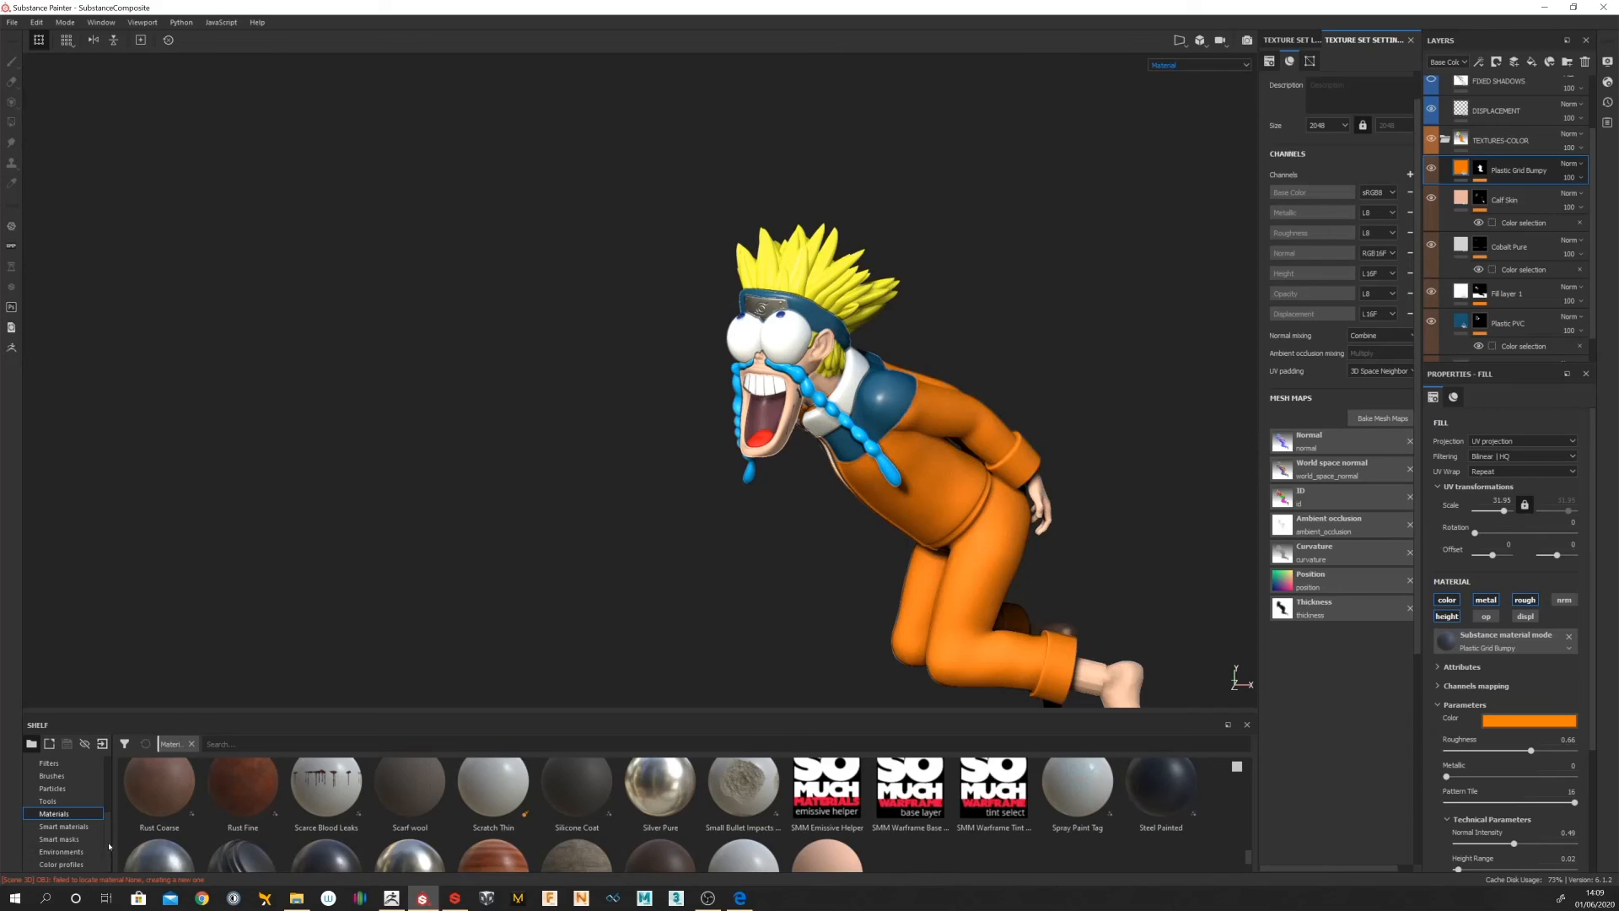
# Step: Browse the smart materials in an enlarged shelf and add Glass Visor above Plastic Grid Bumpy in the TEXTURES-COLOR folder
pyautogui.moveTo(110, 861); pyautogui.dragTo(112, 834)
pyautogui.click(63, 839)
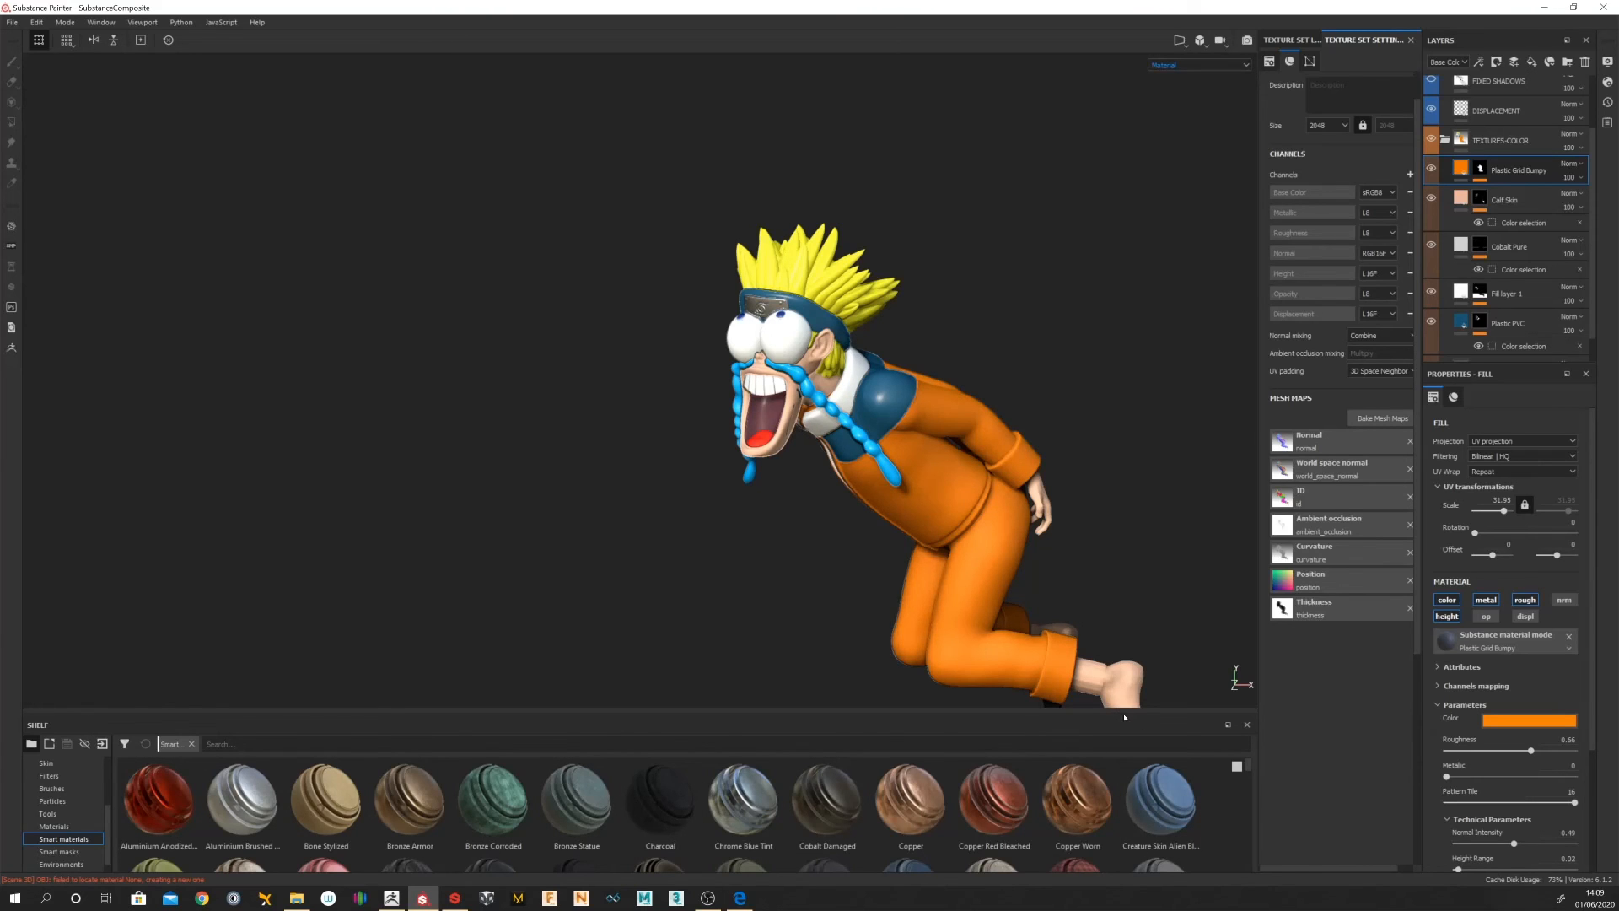
pyautogui.moveTo(1124, 712); pyautogui.dragTo(646, 61)
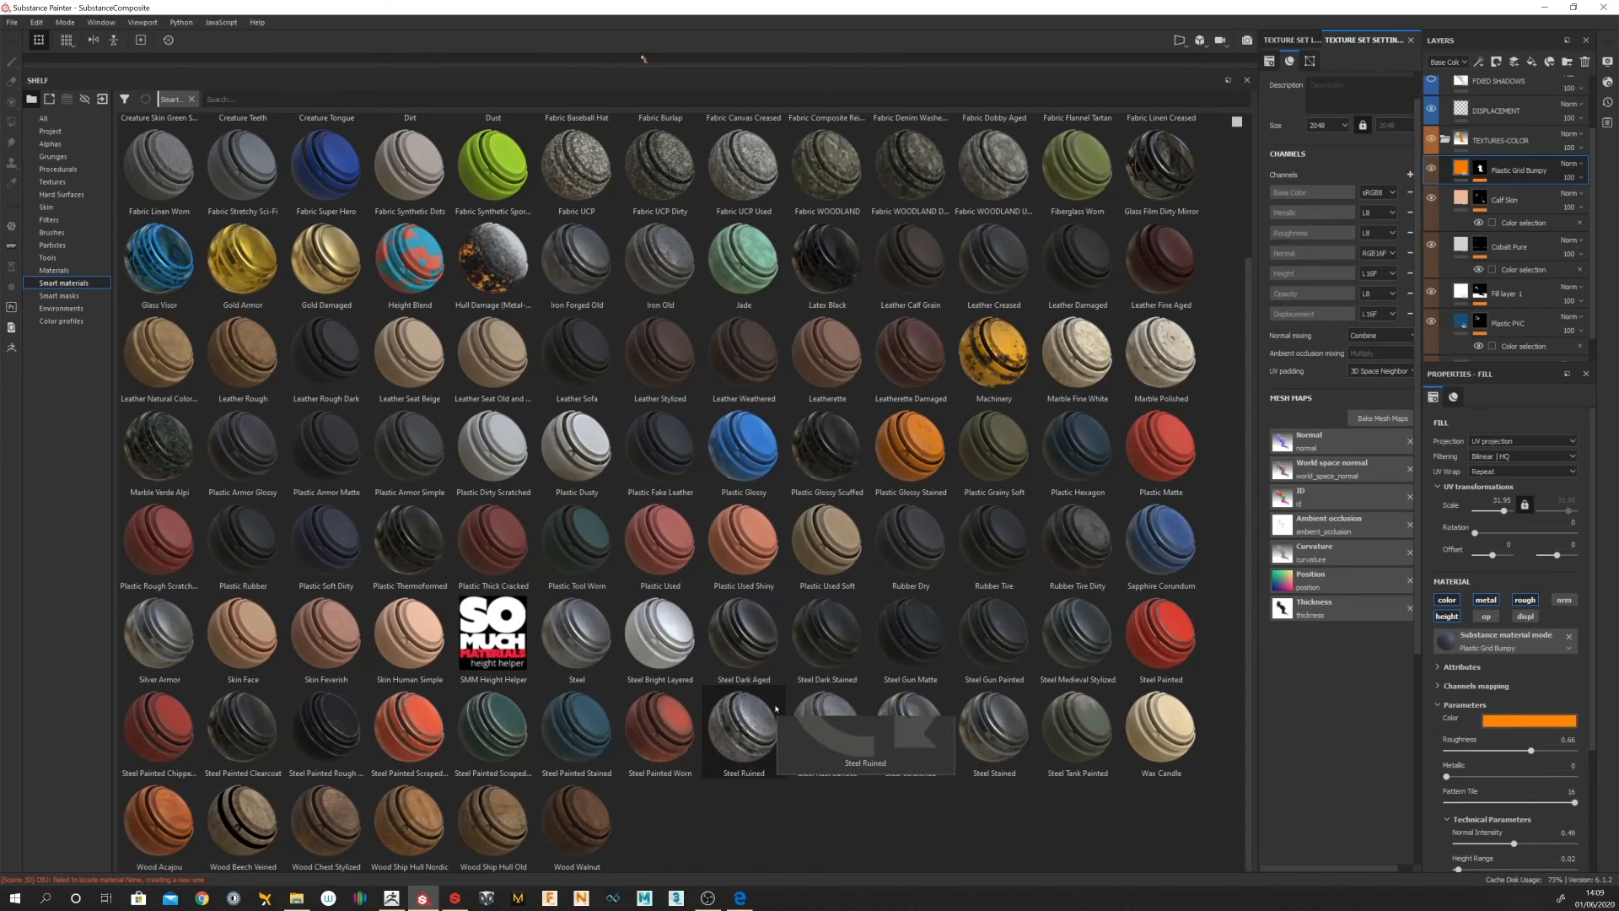
pyautogui.moveTo(777, 708)
pyautogui.scroll(2, 778, 704)
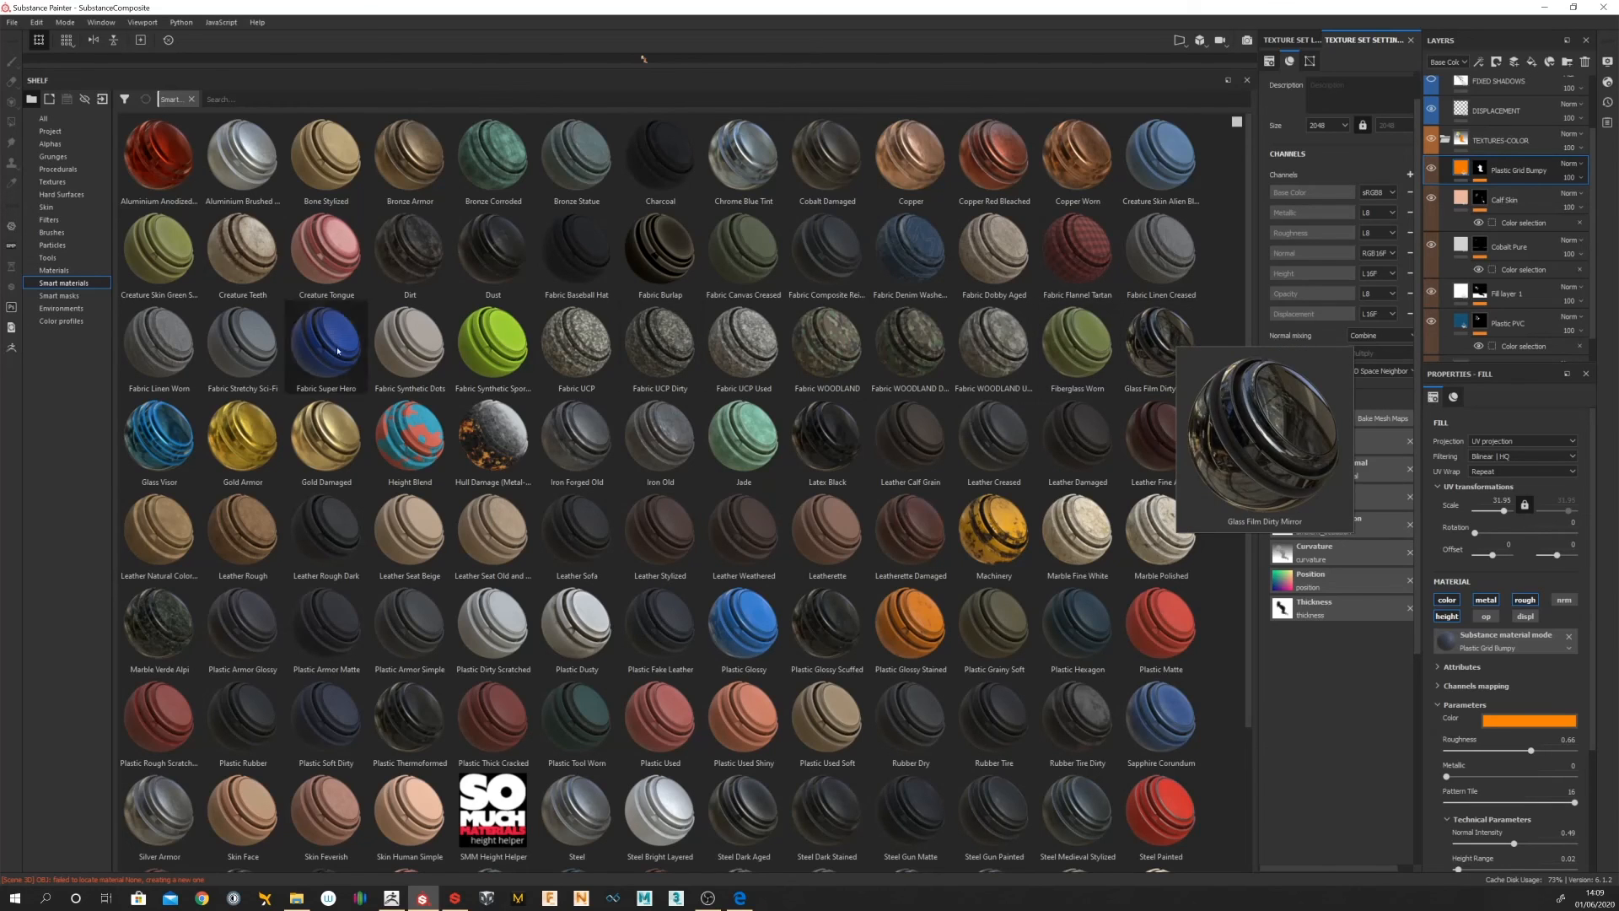
pyautogui.moveTo(157, 430)
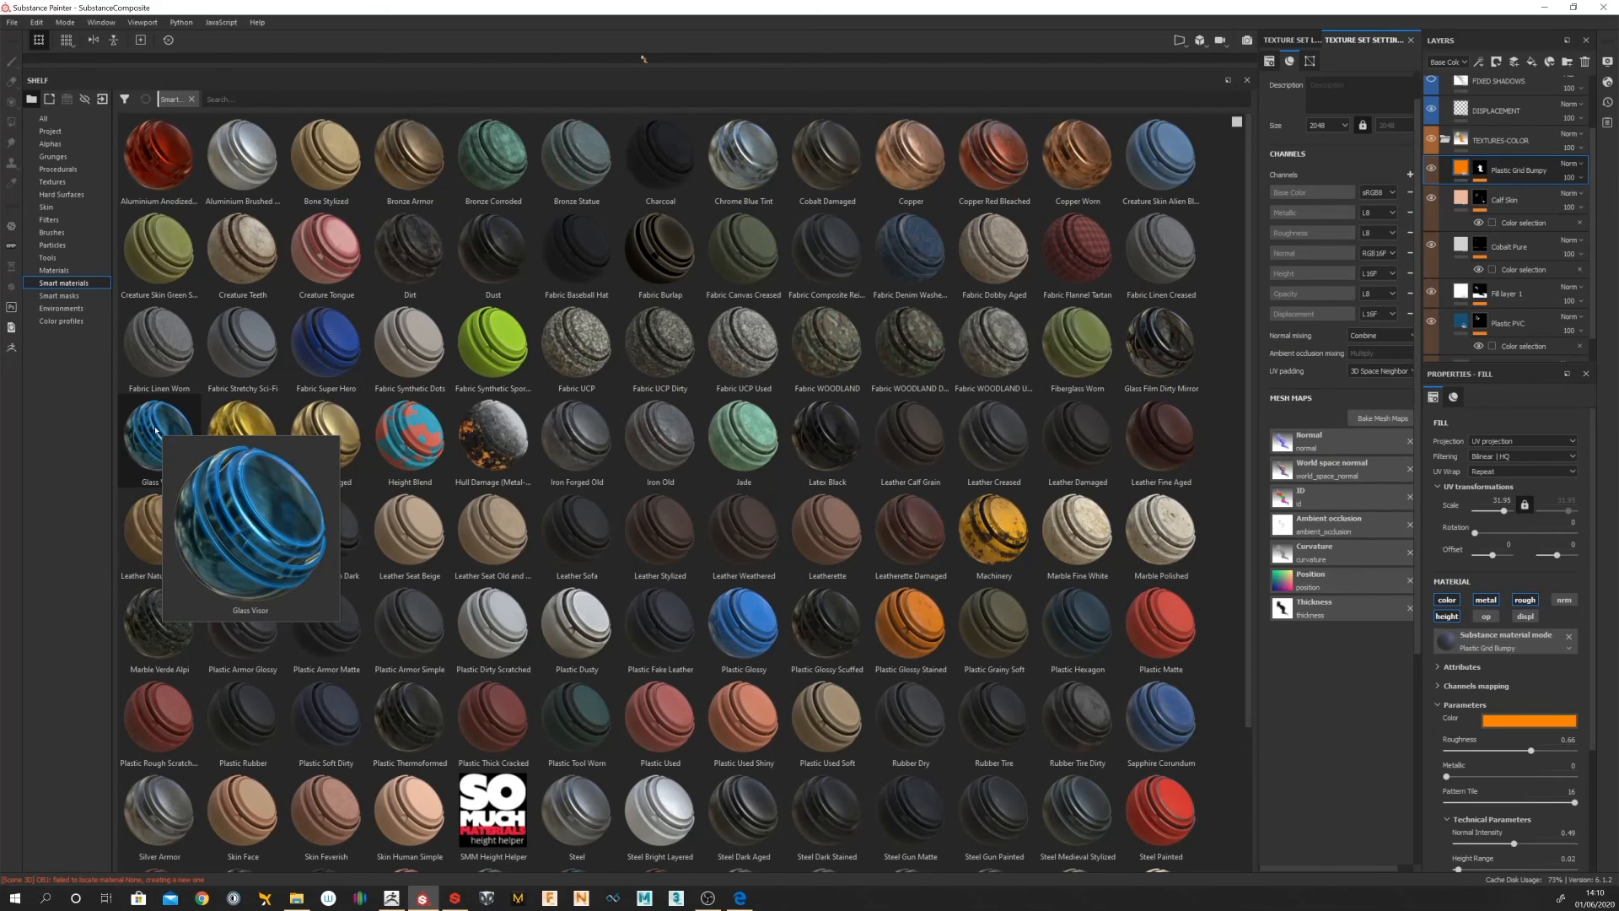
pyautogui.moveTo(155, 430); pyautogui.dragTo(1536, 164)
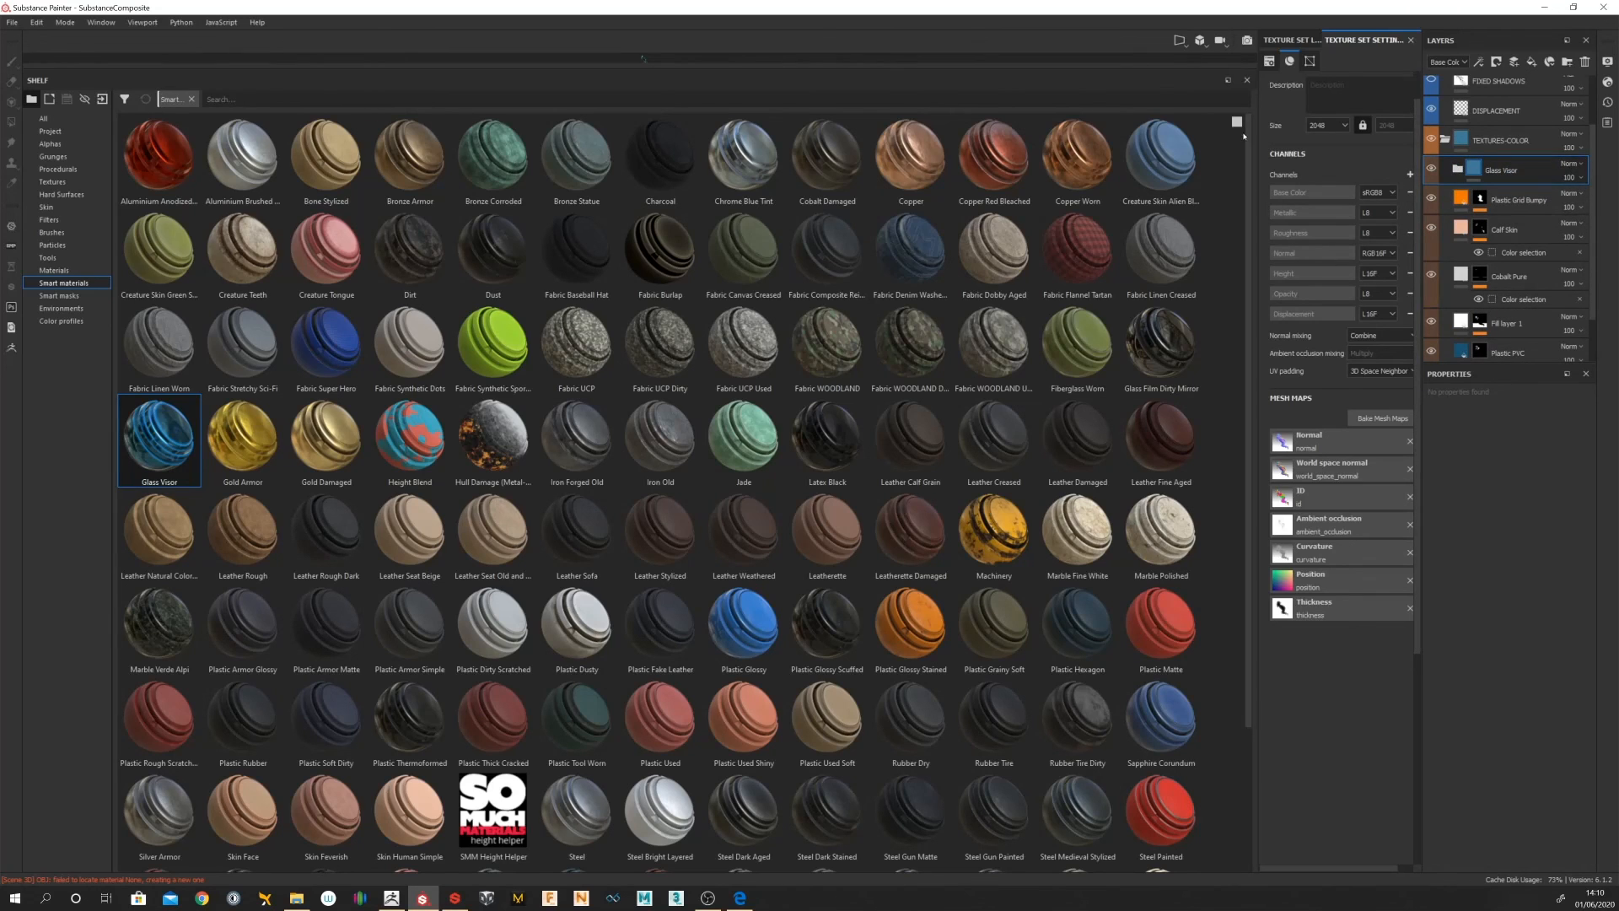
# Step: Expand the Glass Visor group and lighten its Base layer's base color to a light blue
pyautogui.click(1457, 169)
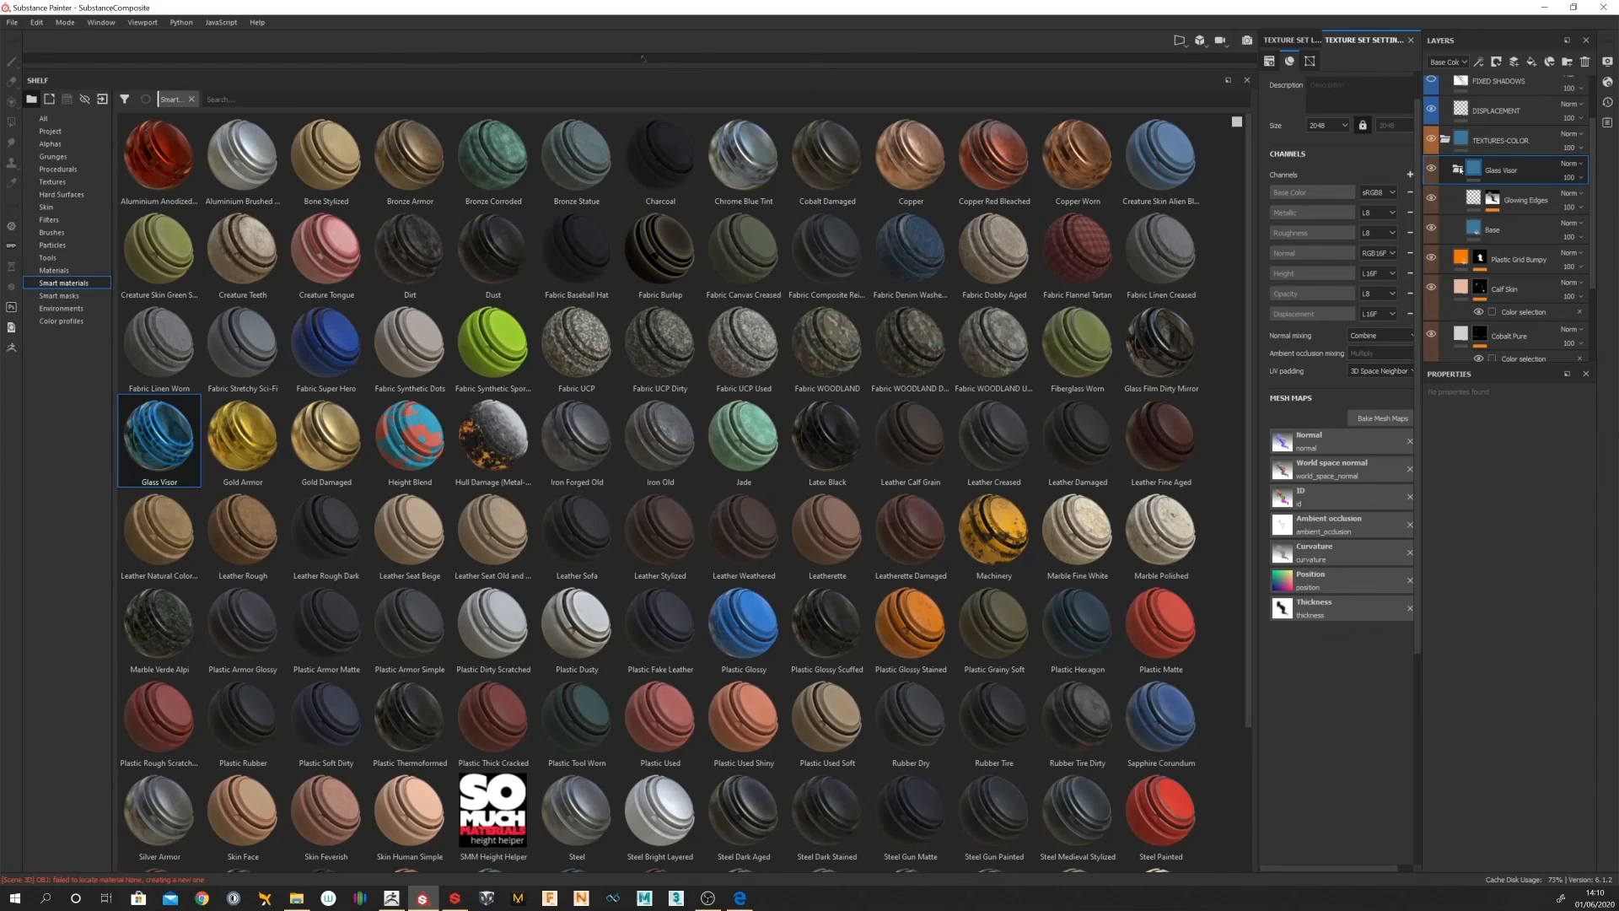
pyautogui.click(1476, 227)
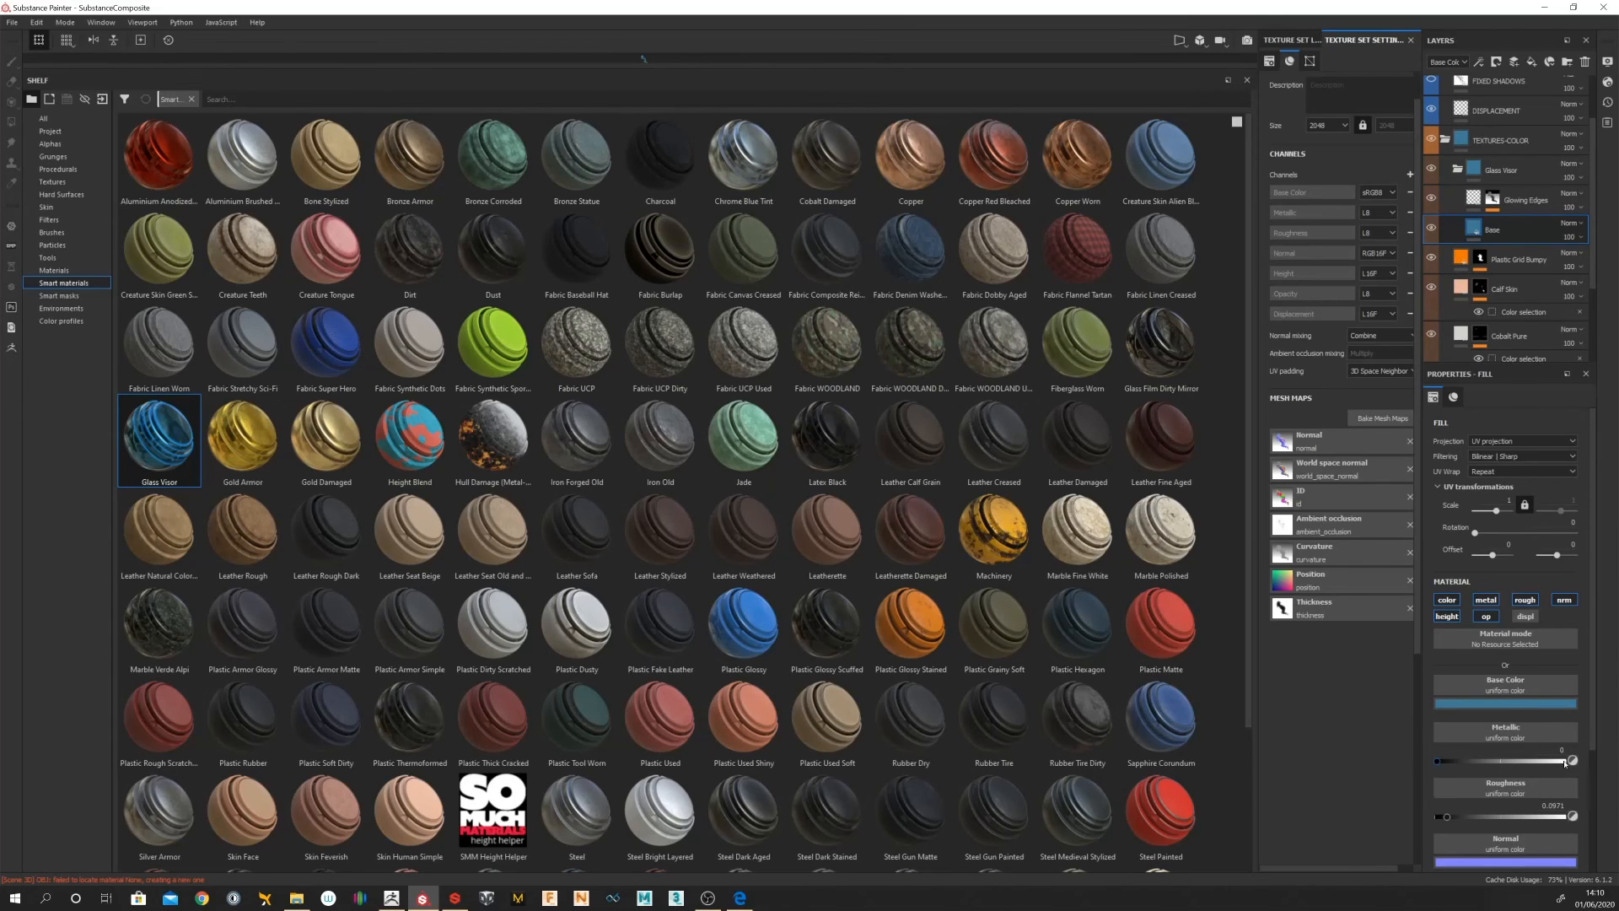
pyautogui.click(1497, 705)
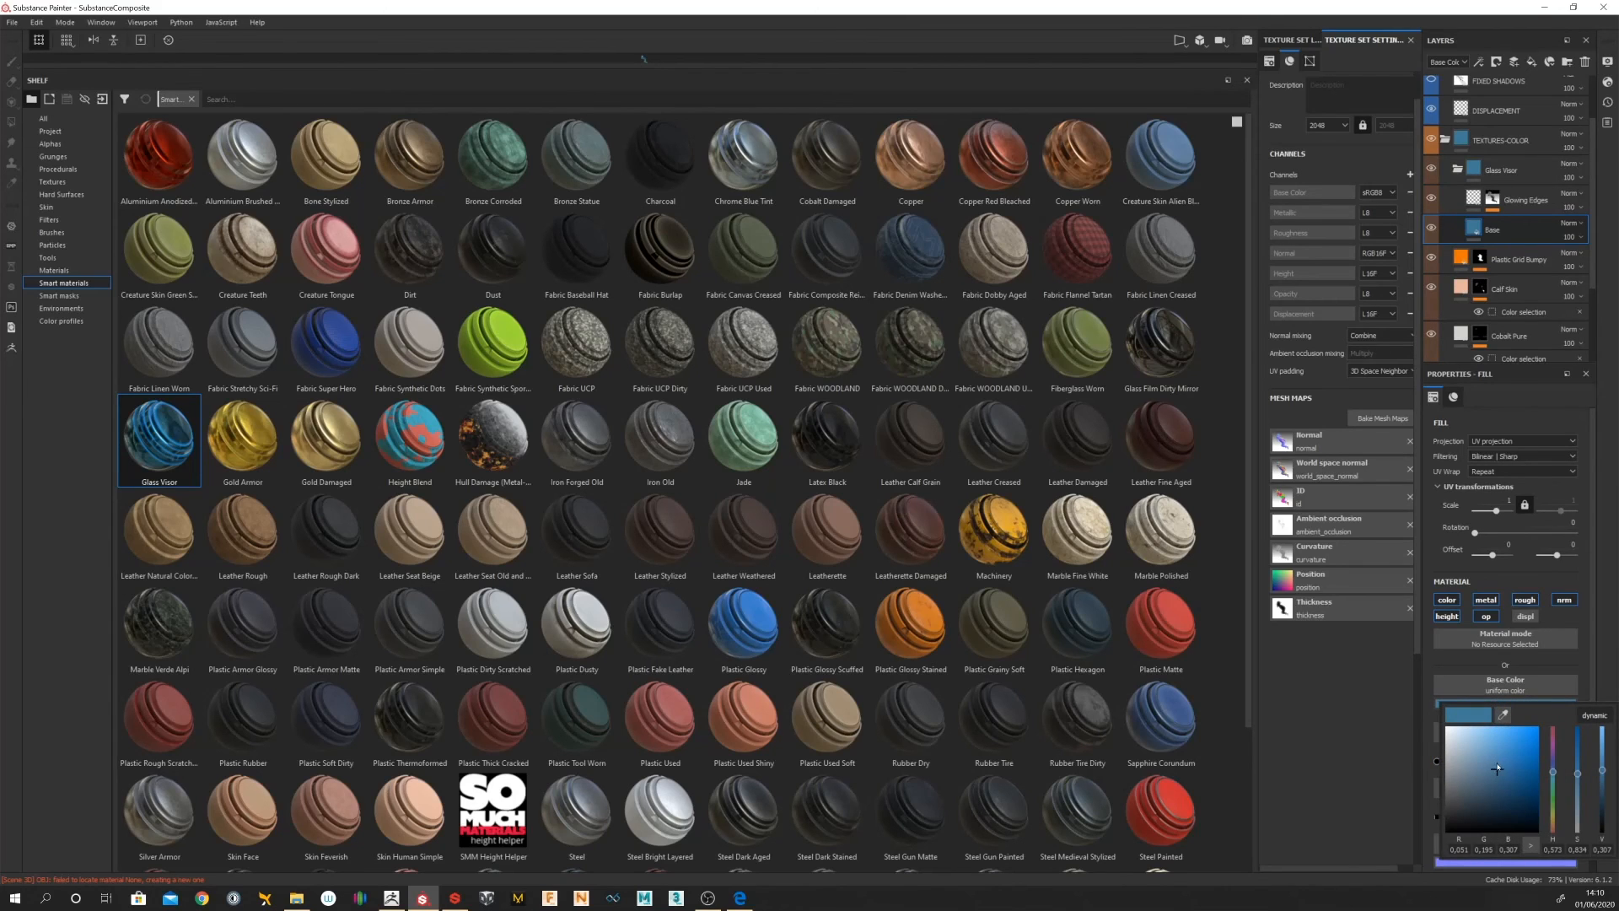
pyautogui.moveTo(1497, 768); pyautogui.dragTo(1483, 739)
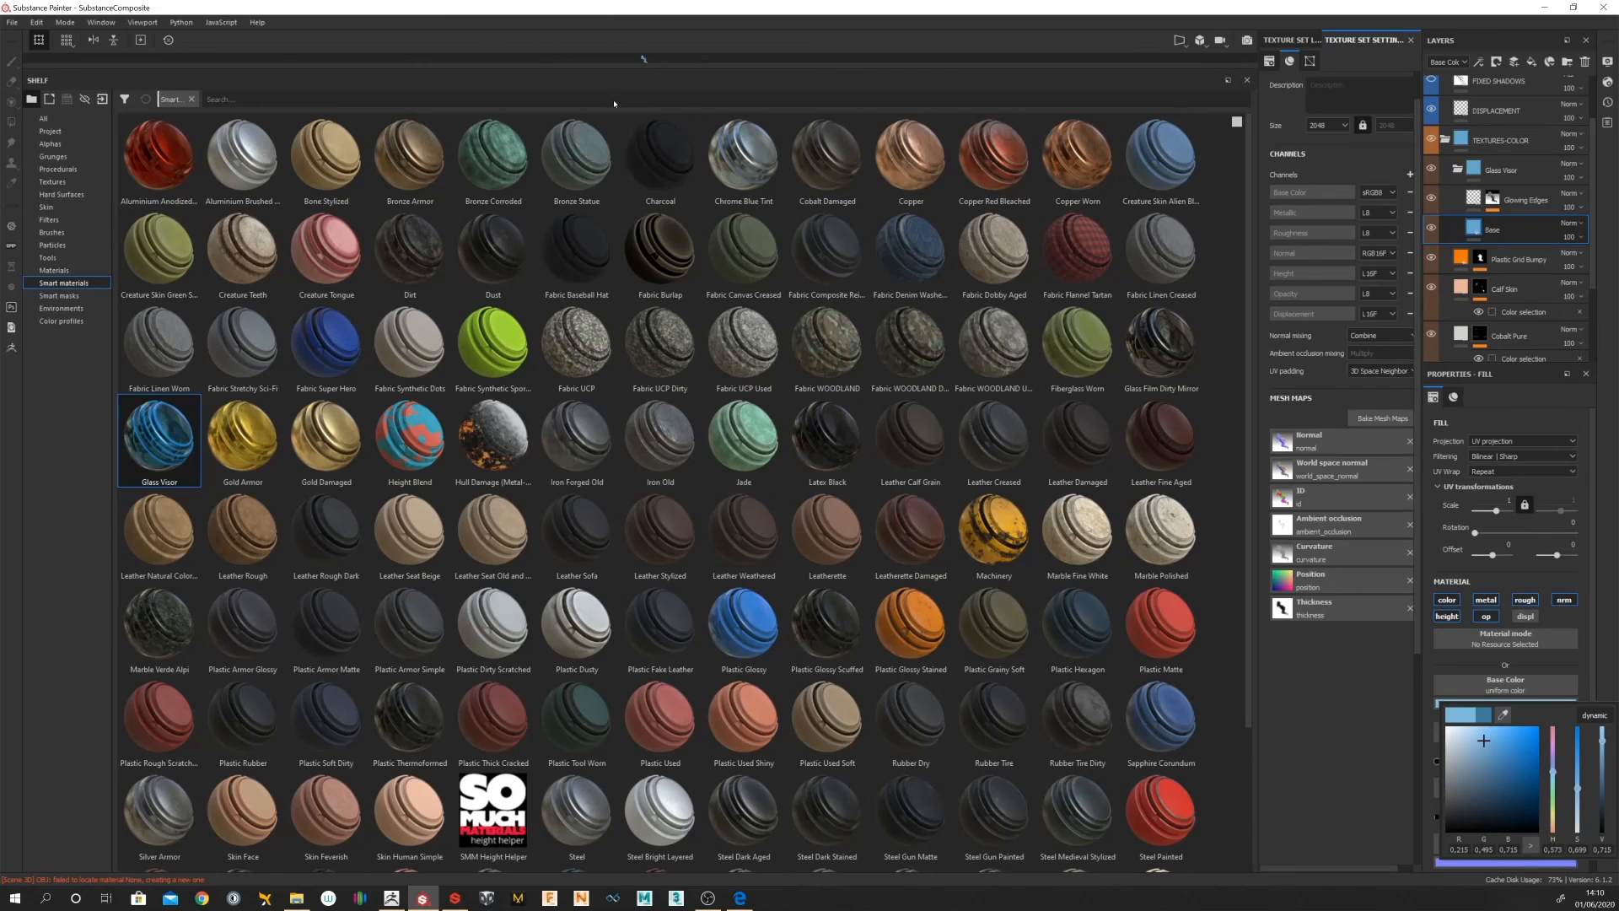
pyautogui.click(640, 65)
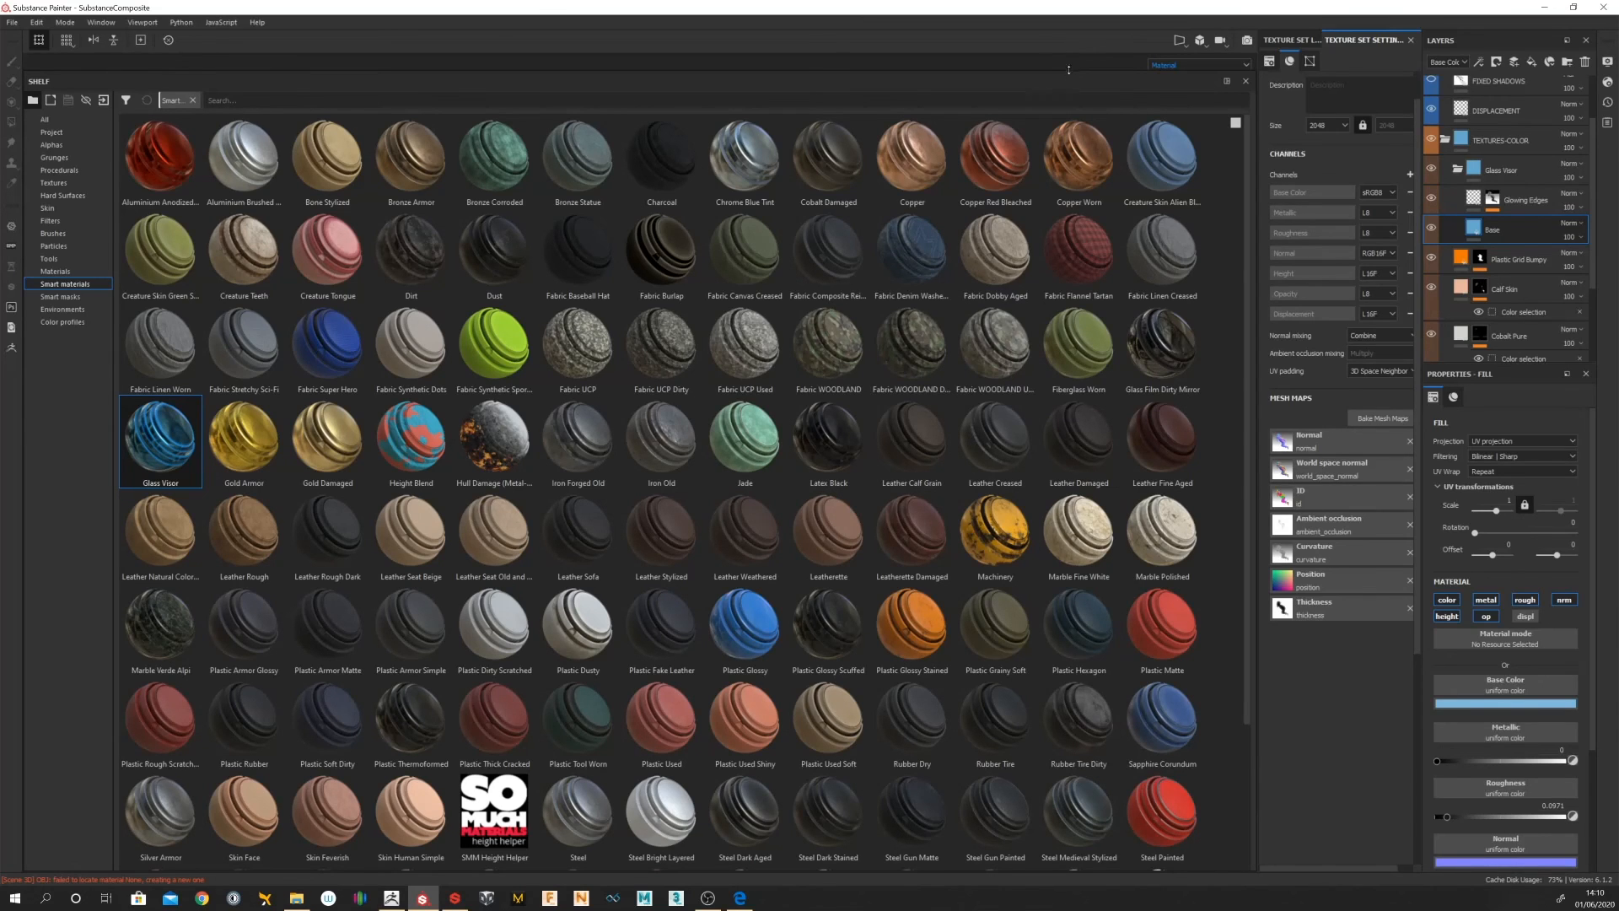
# Step: Shrink the enlarged shelf to a single row so the viewport is visible again
pyautogui.moveTo(1068, 70); pyautogui.dragTo(978, 740)
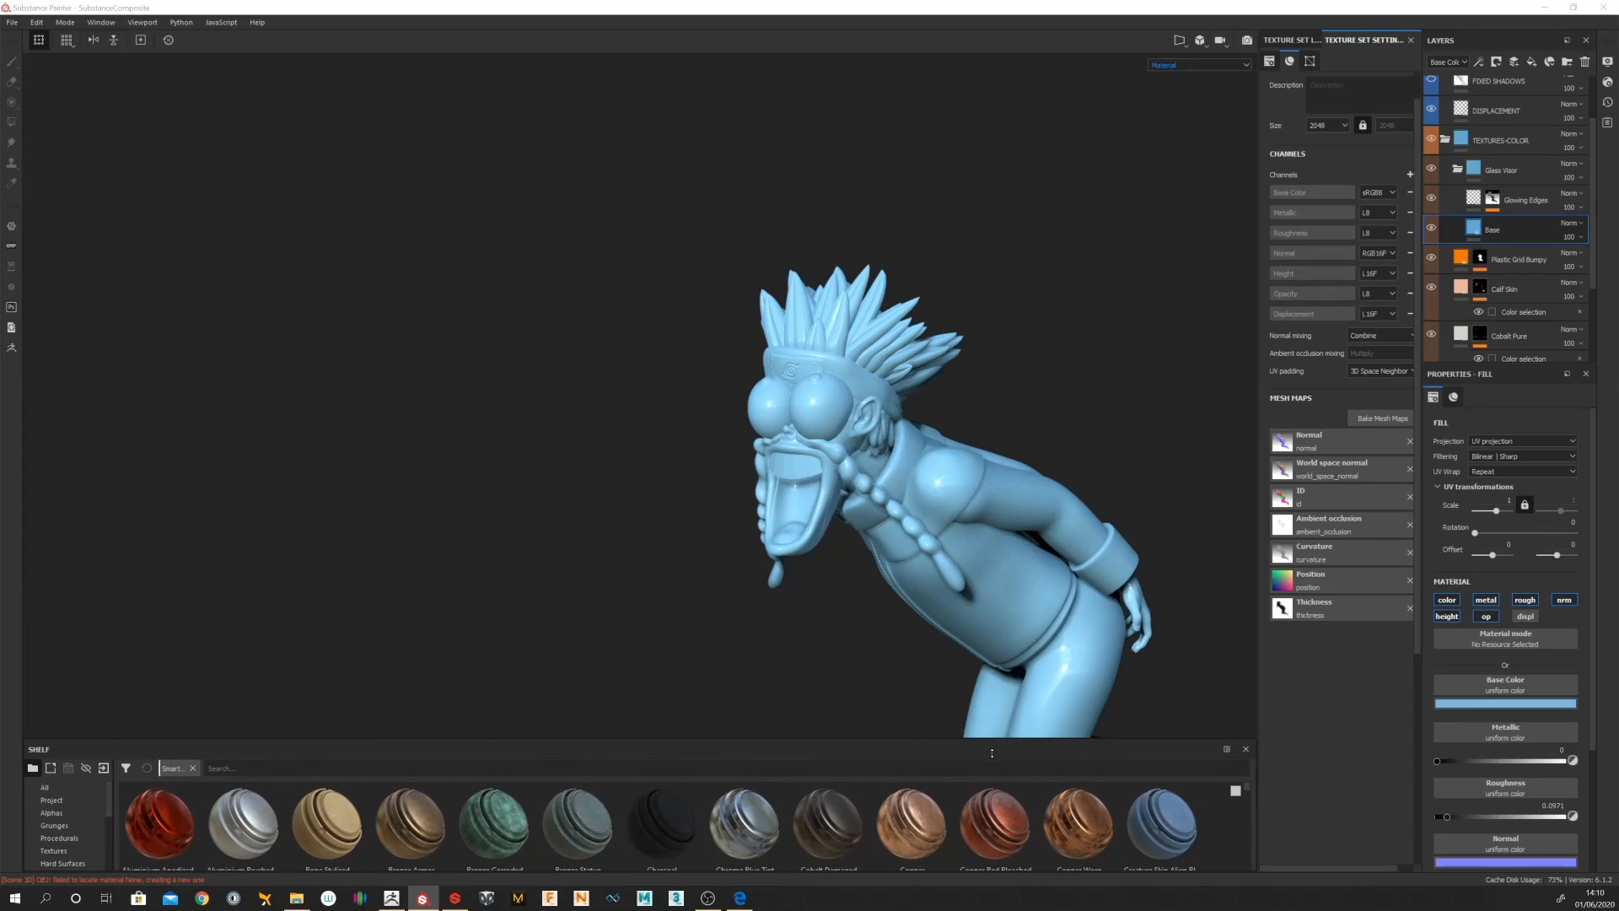
# Step: Add a color-selection mask to the Glass Visor group's Base layer and use the albedo map as its ID mask
pyautogui.click(1497, 62)
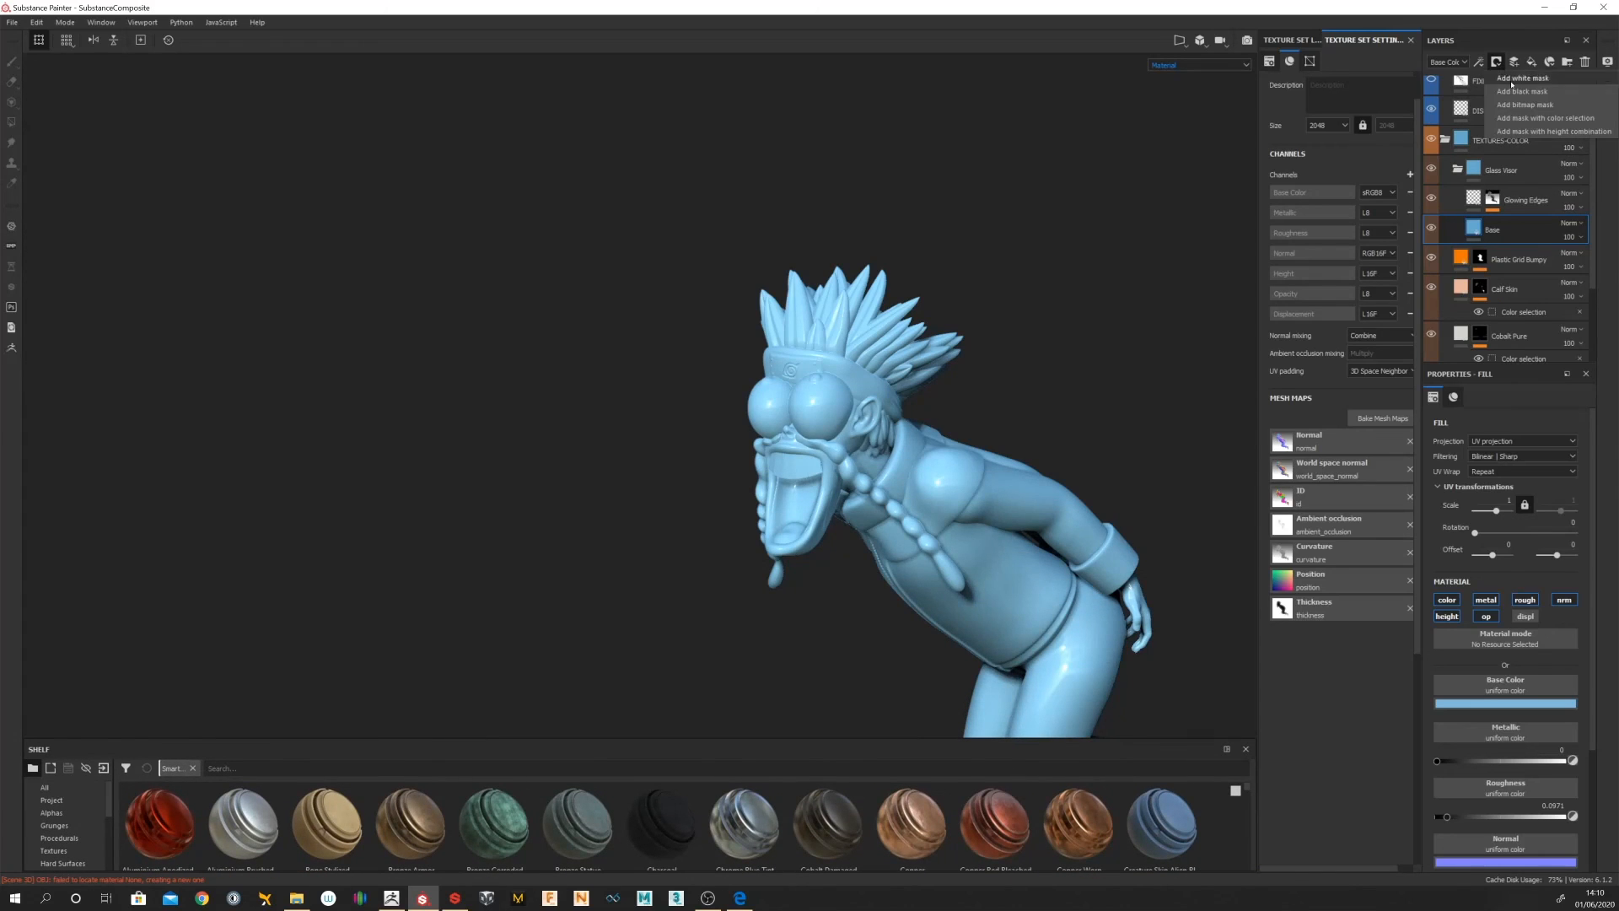
pyautogui.click(1545, 118)
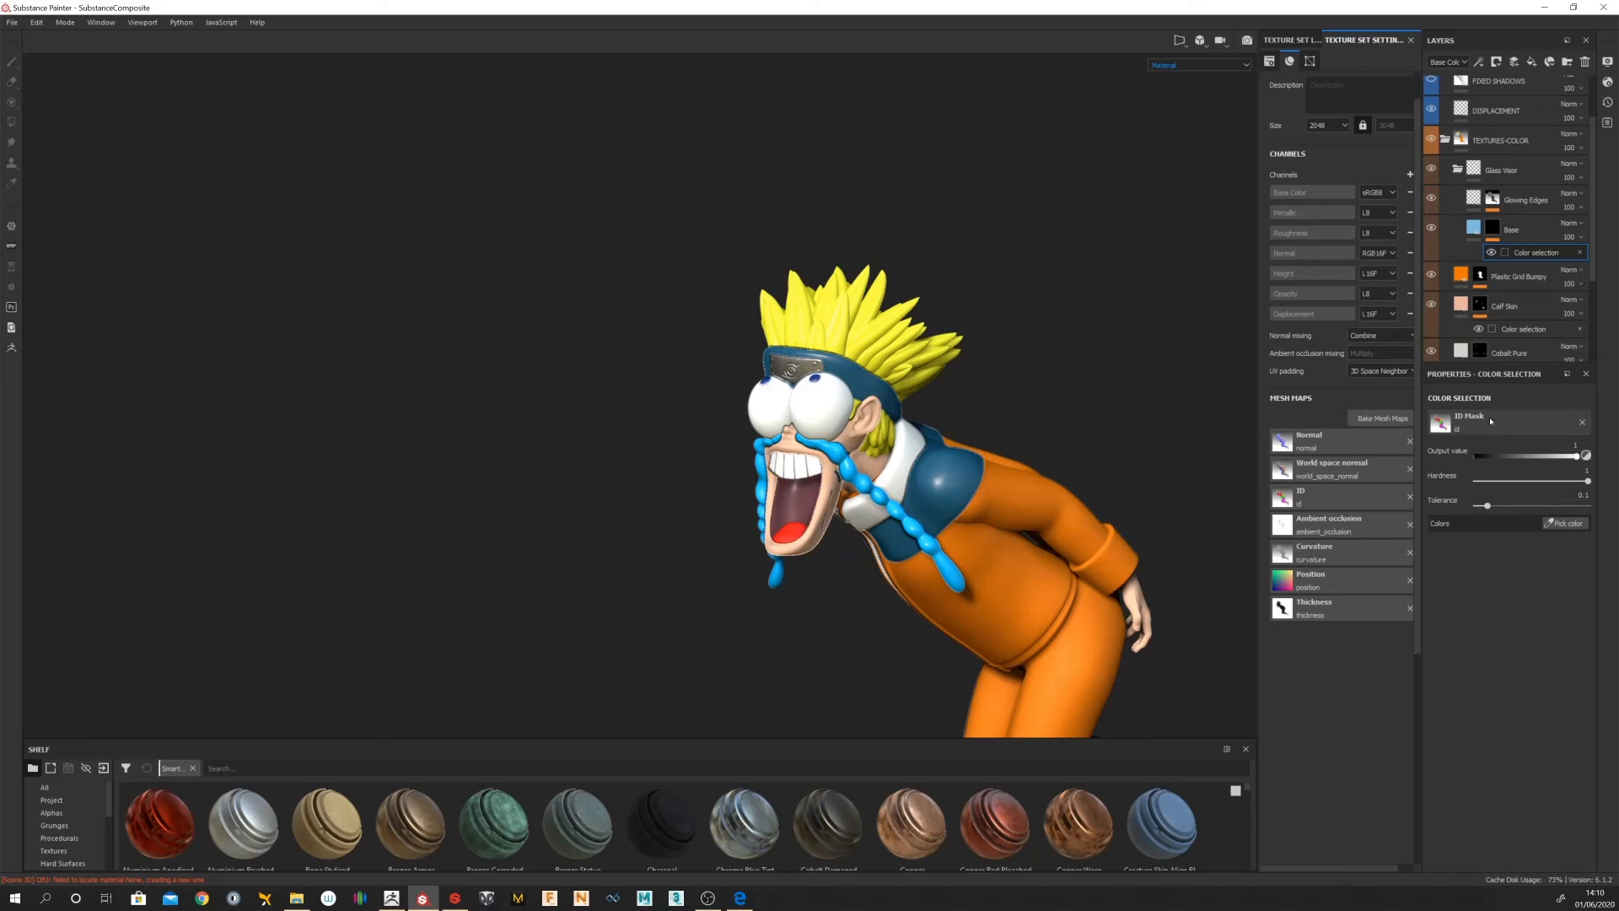
pyautogui.click(1565, 523)
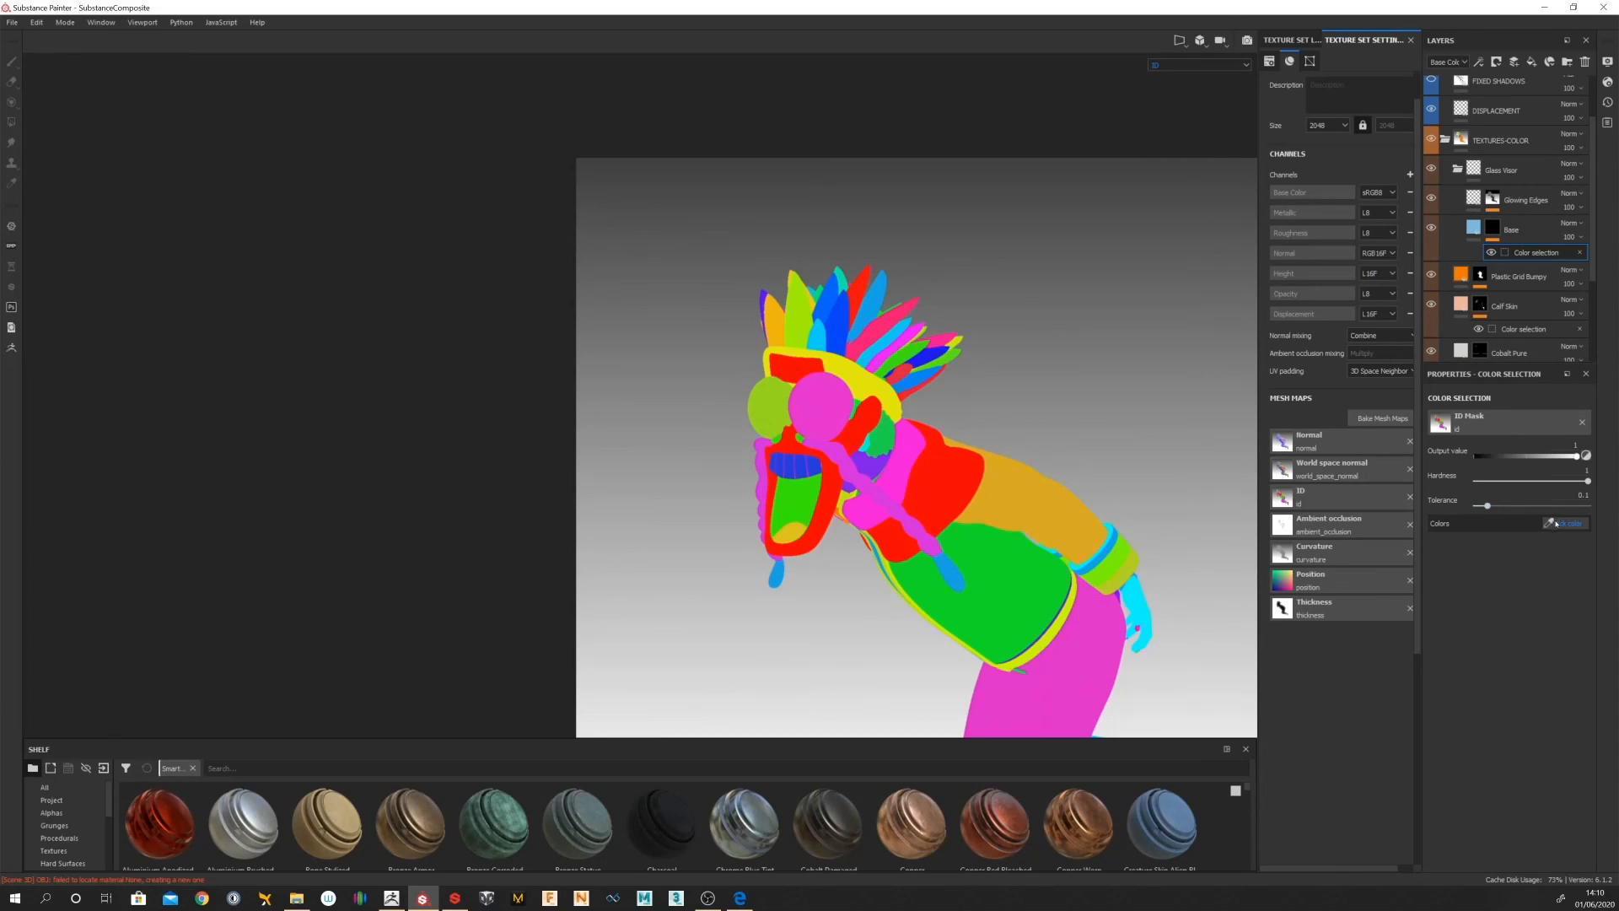
pyautogui.click(1471, 422)
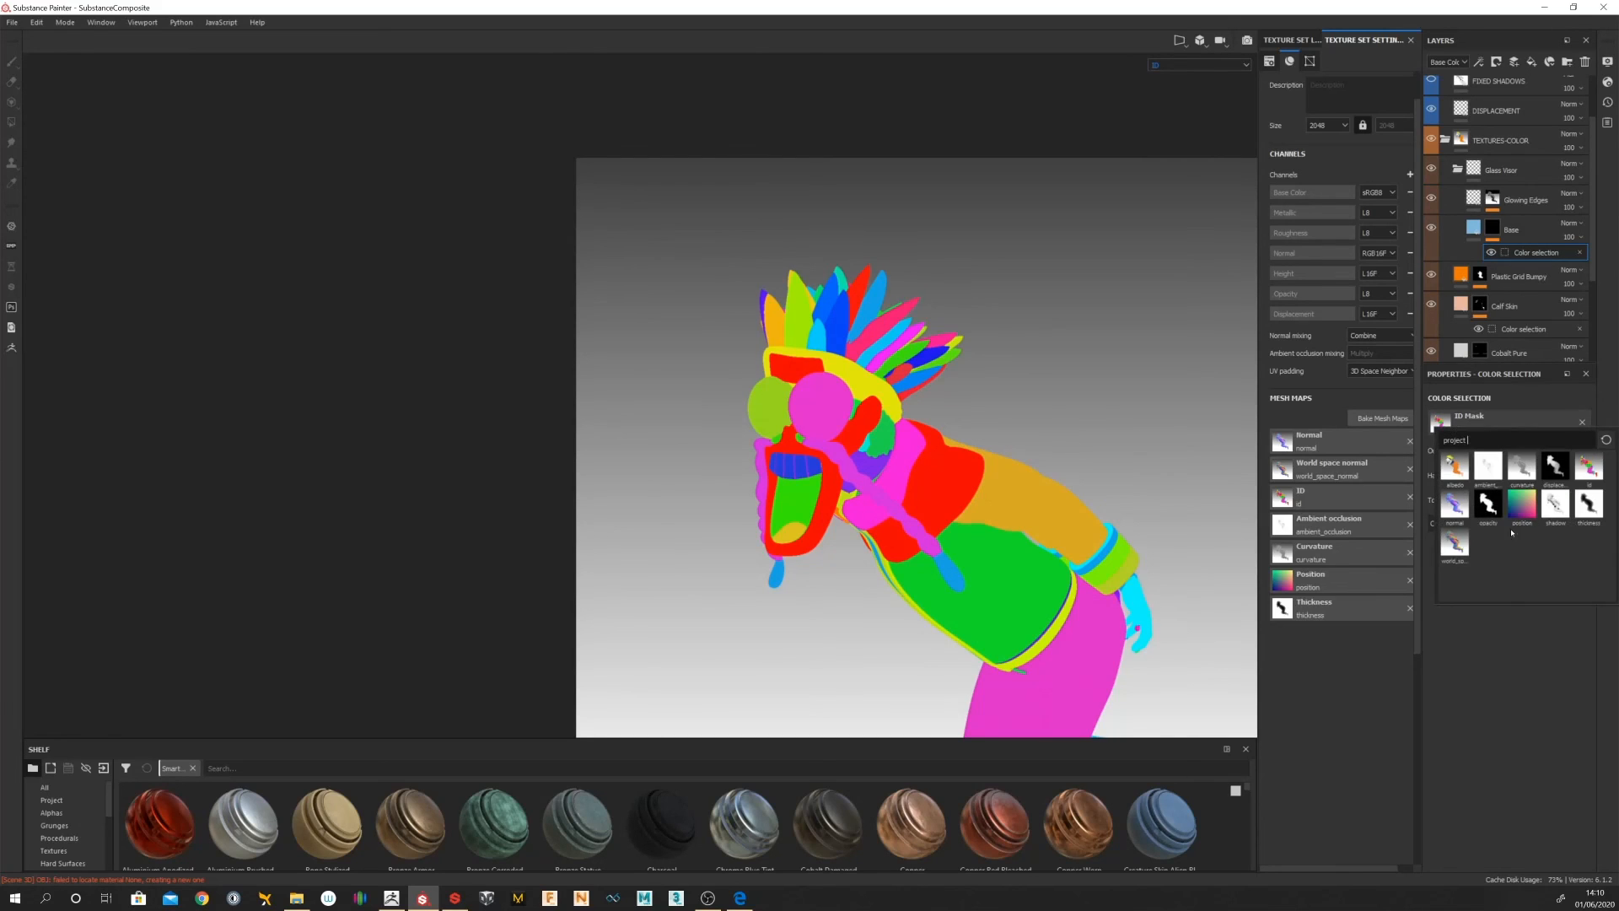
pyautogui.click(1456, 489)
# Step: Pick the tears' blue as the Base mask's selection color and return the viewport to Material display
pyautogui.click(1564, 523)
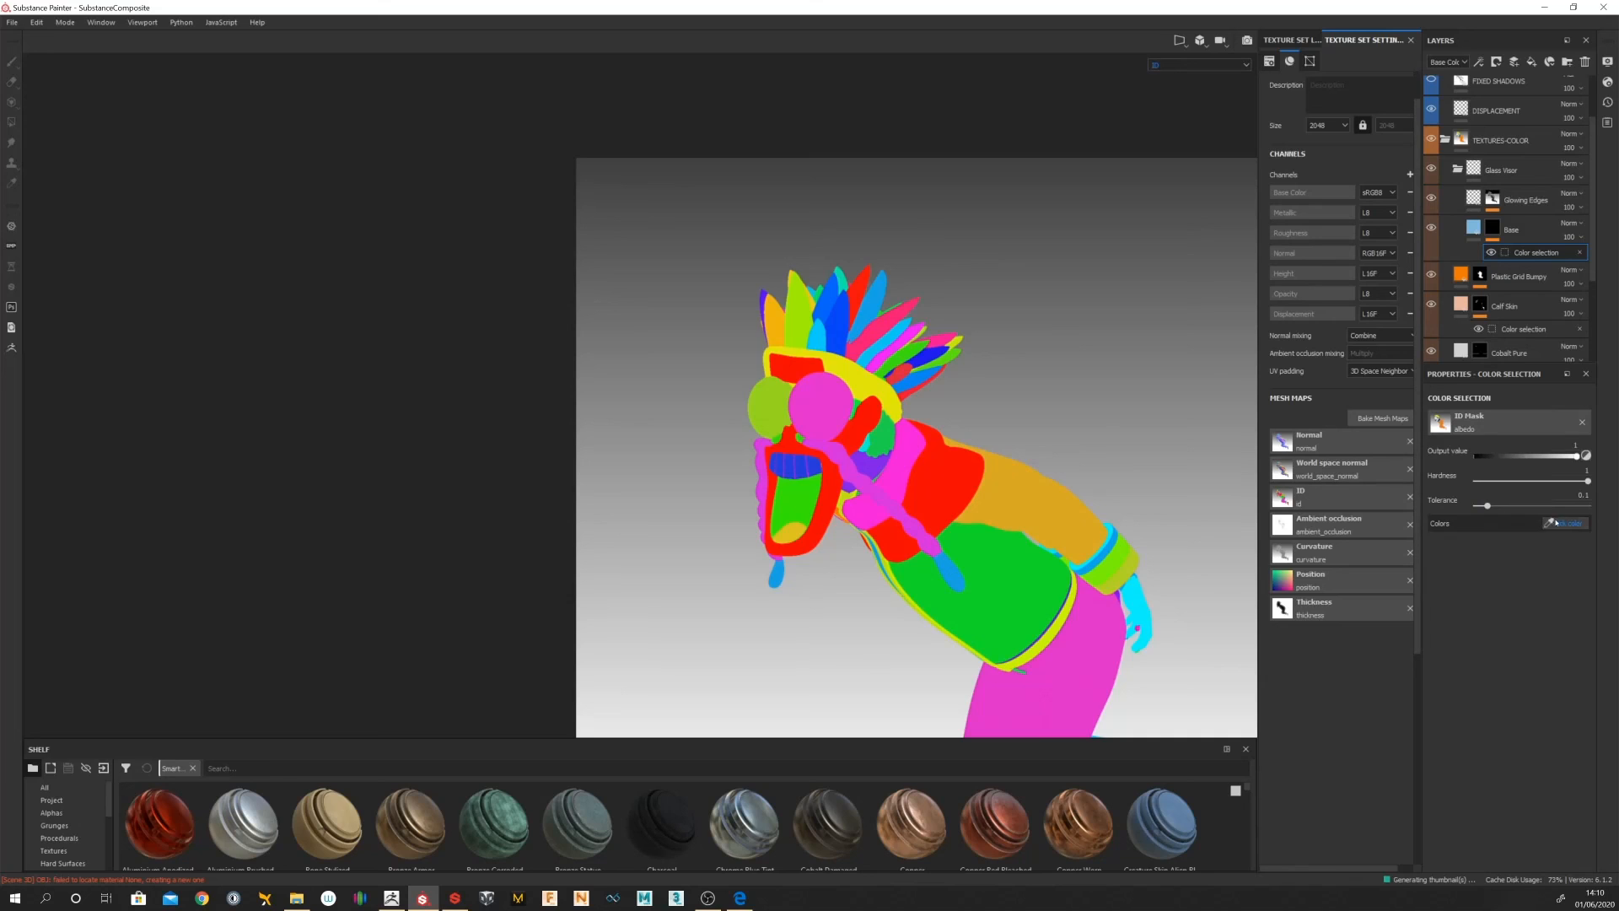
pyautogui.click(877, 496)
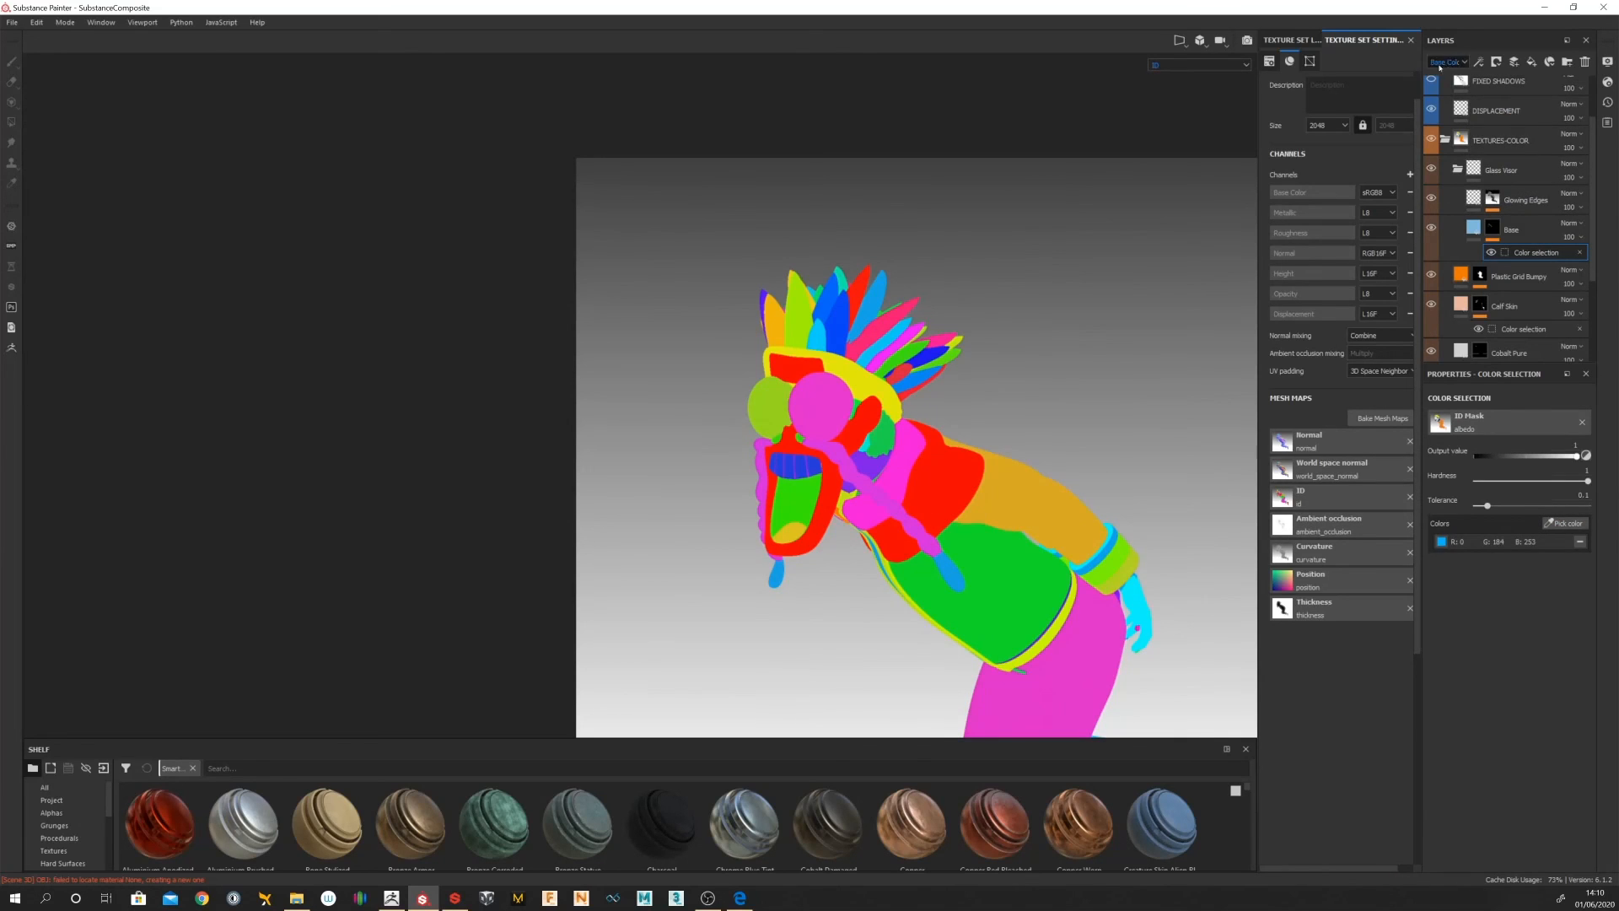
pyautogui.click(1201, 65)
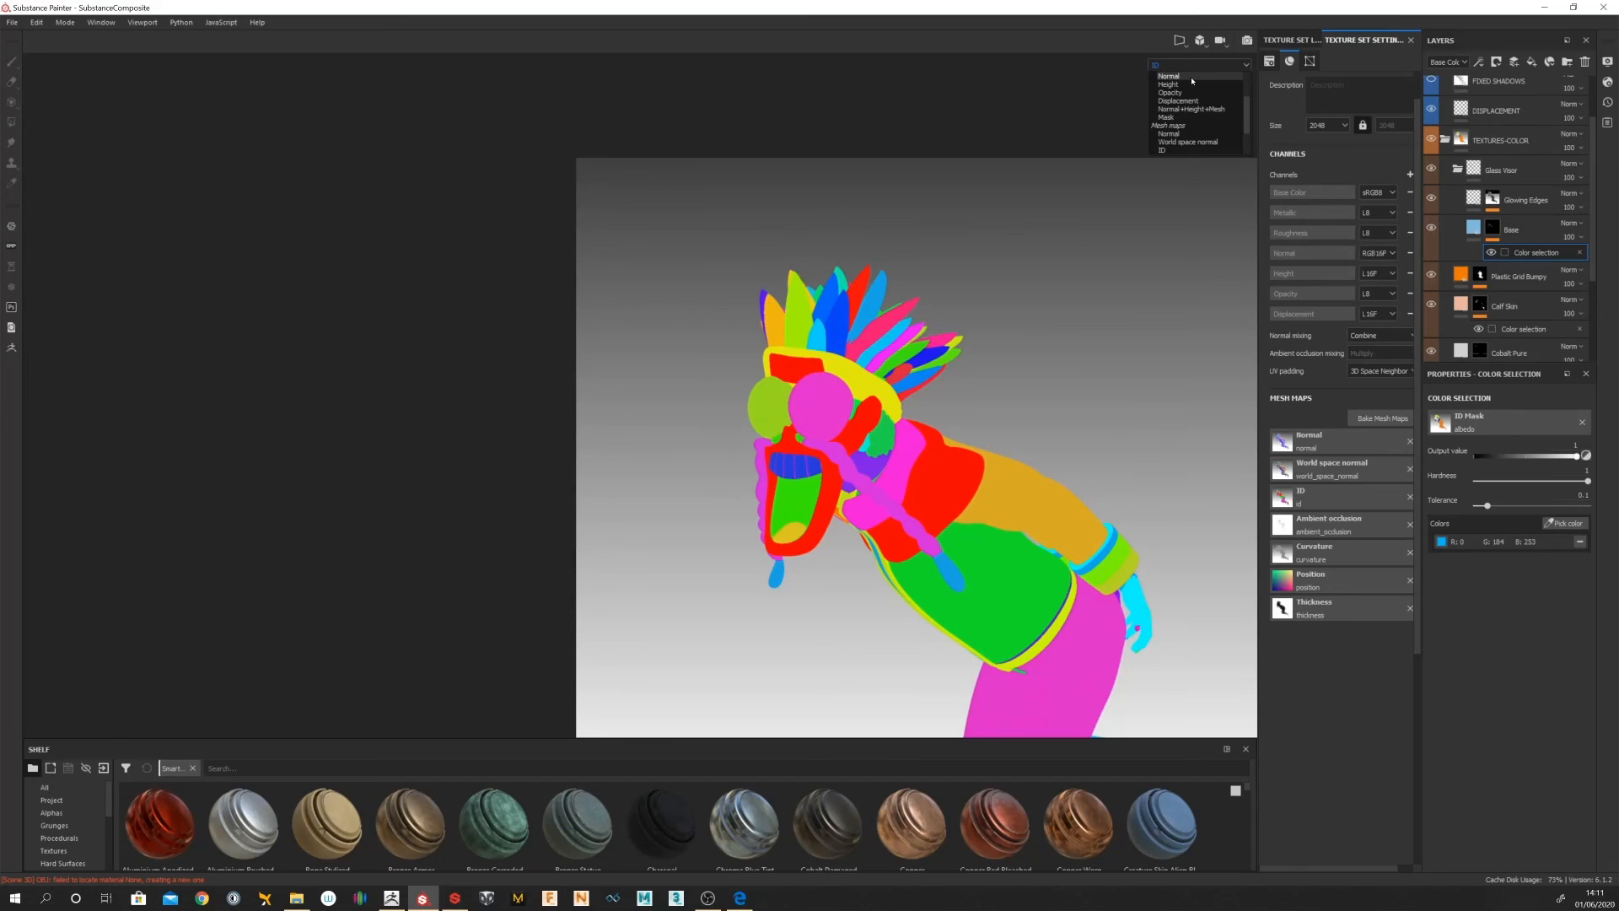
pyautogui.scroll(2, 1248, 76)
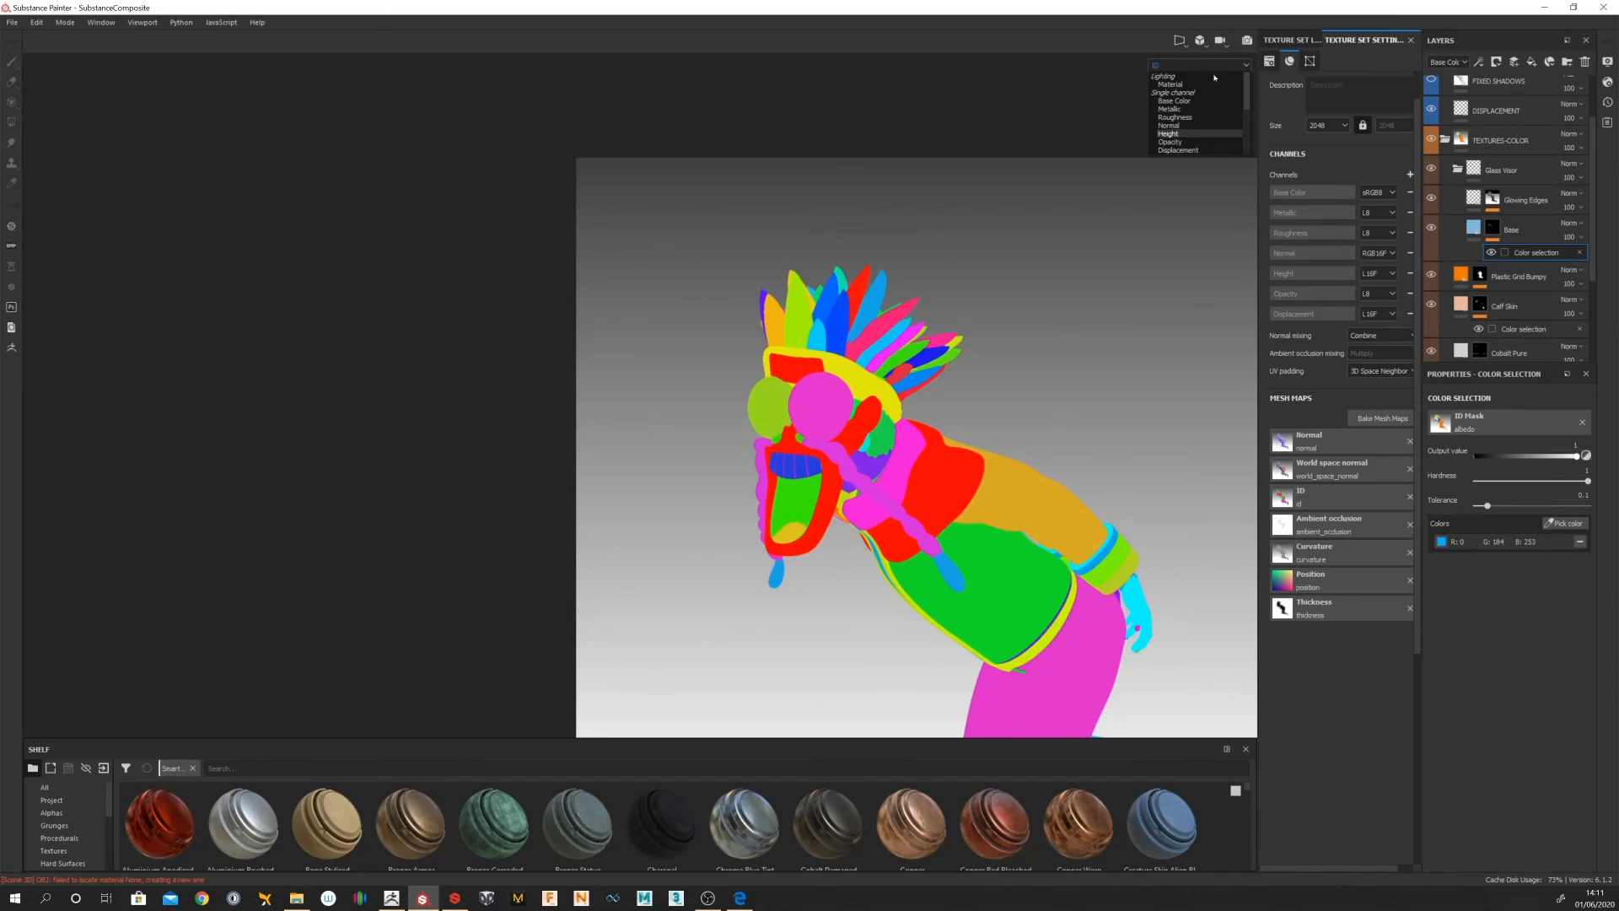
pyautogui.click(1214, 85)
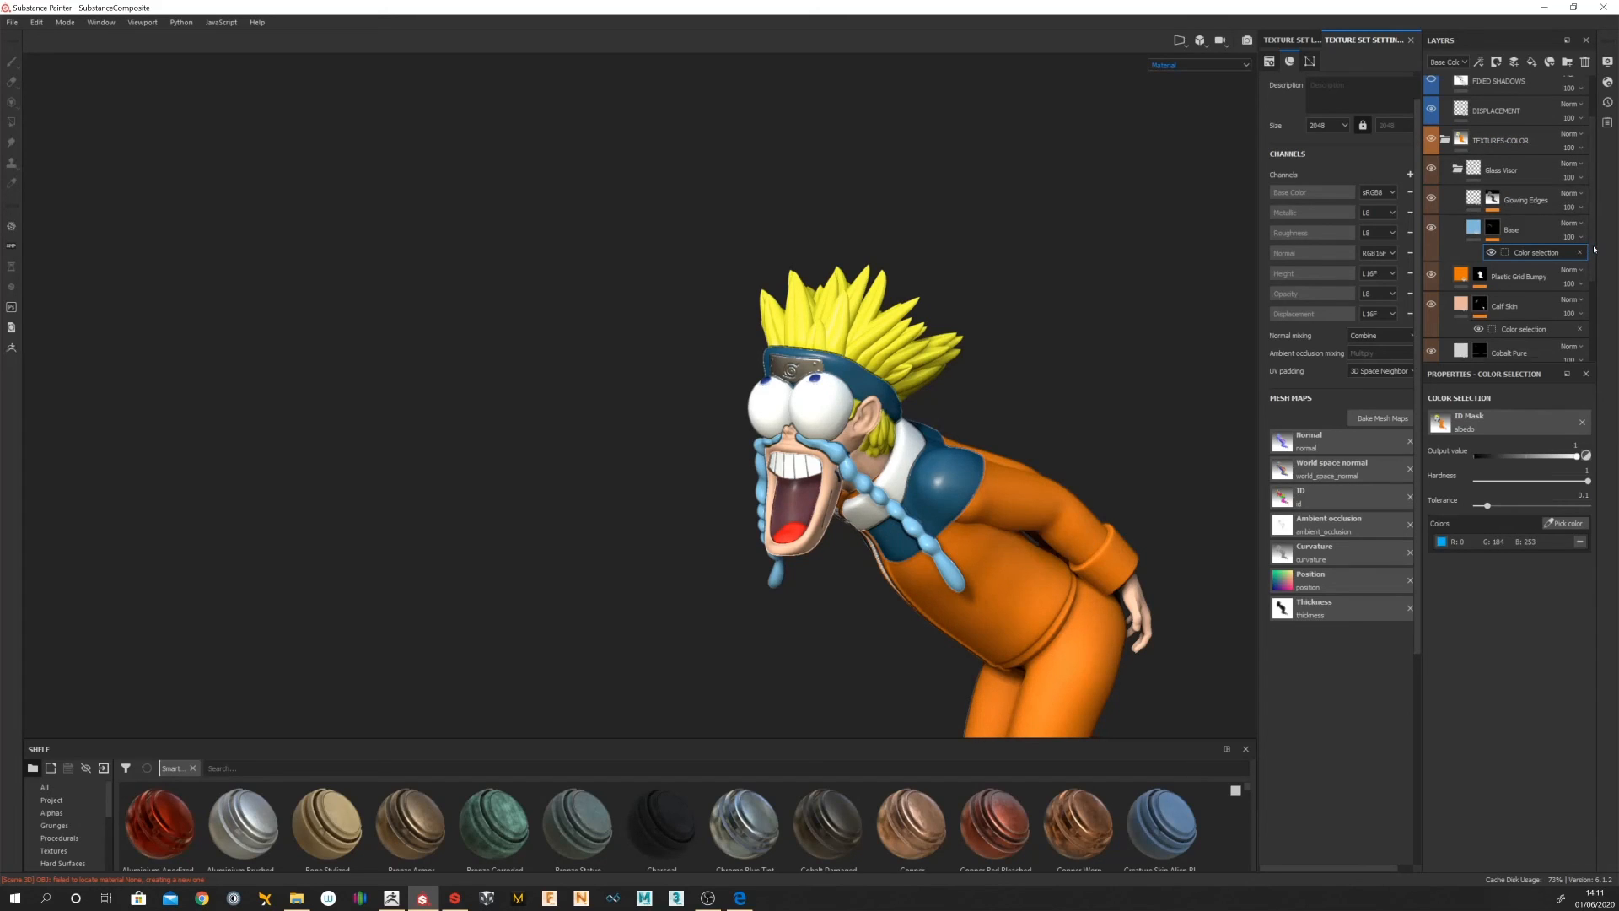
# Step: Try to move the Base layer's color selection up to the Glass Visor group, and remove it from the Base mask
pyautogui.moveTo(1594, 250); pyautogui.dragTo(1599, 201)
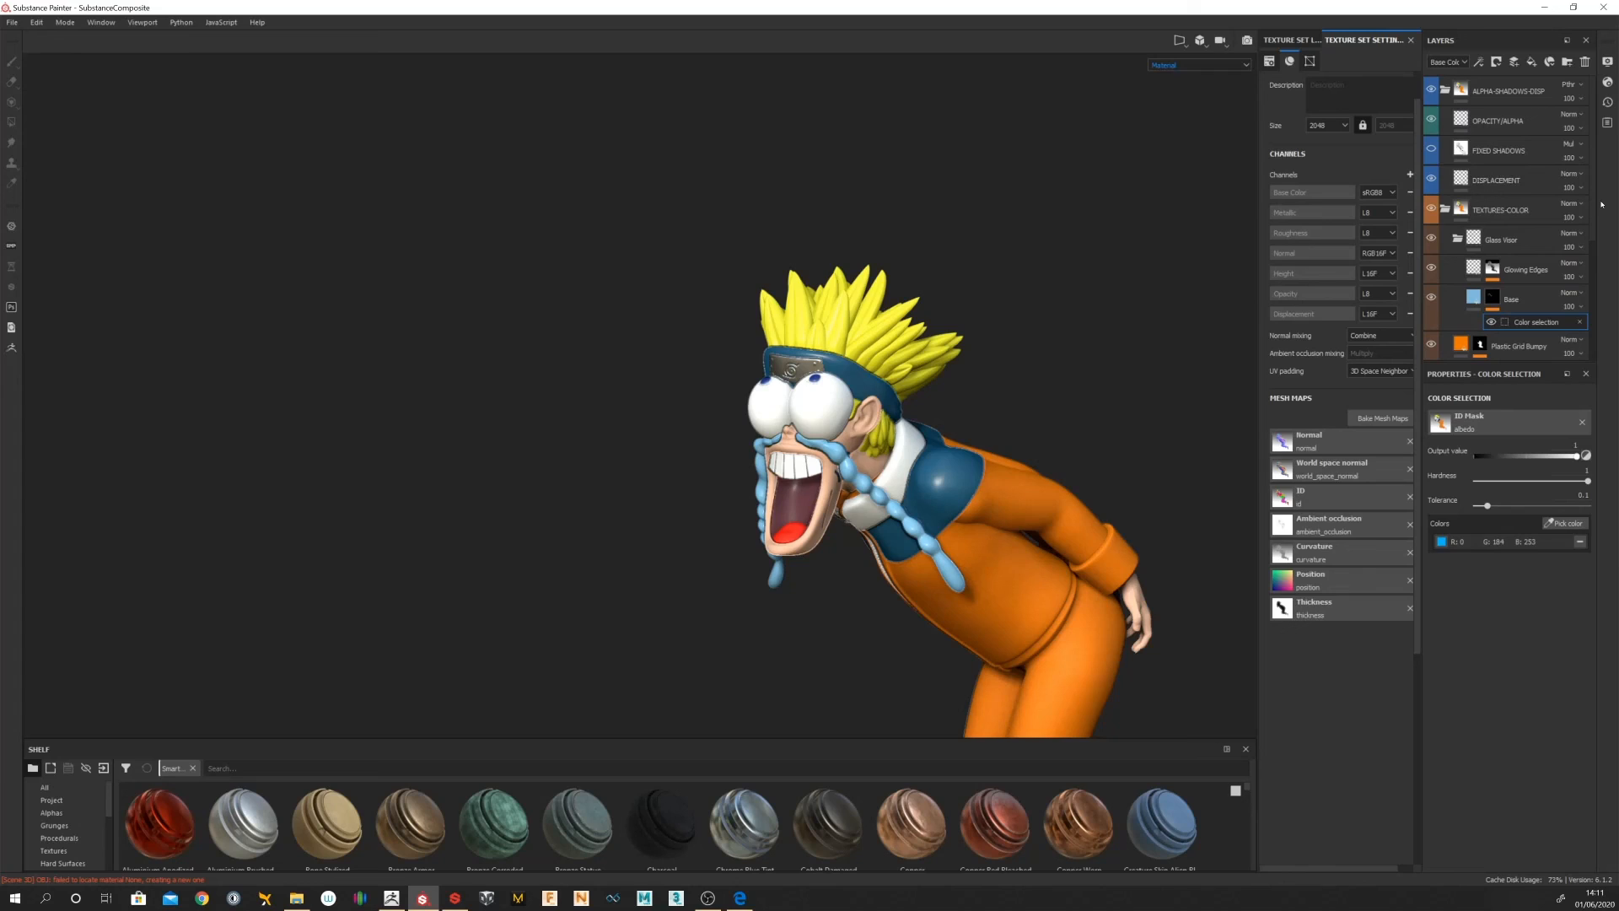
pyautogui.doubleClick(1512, 323)
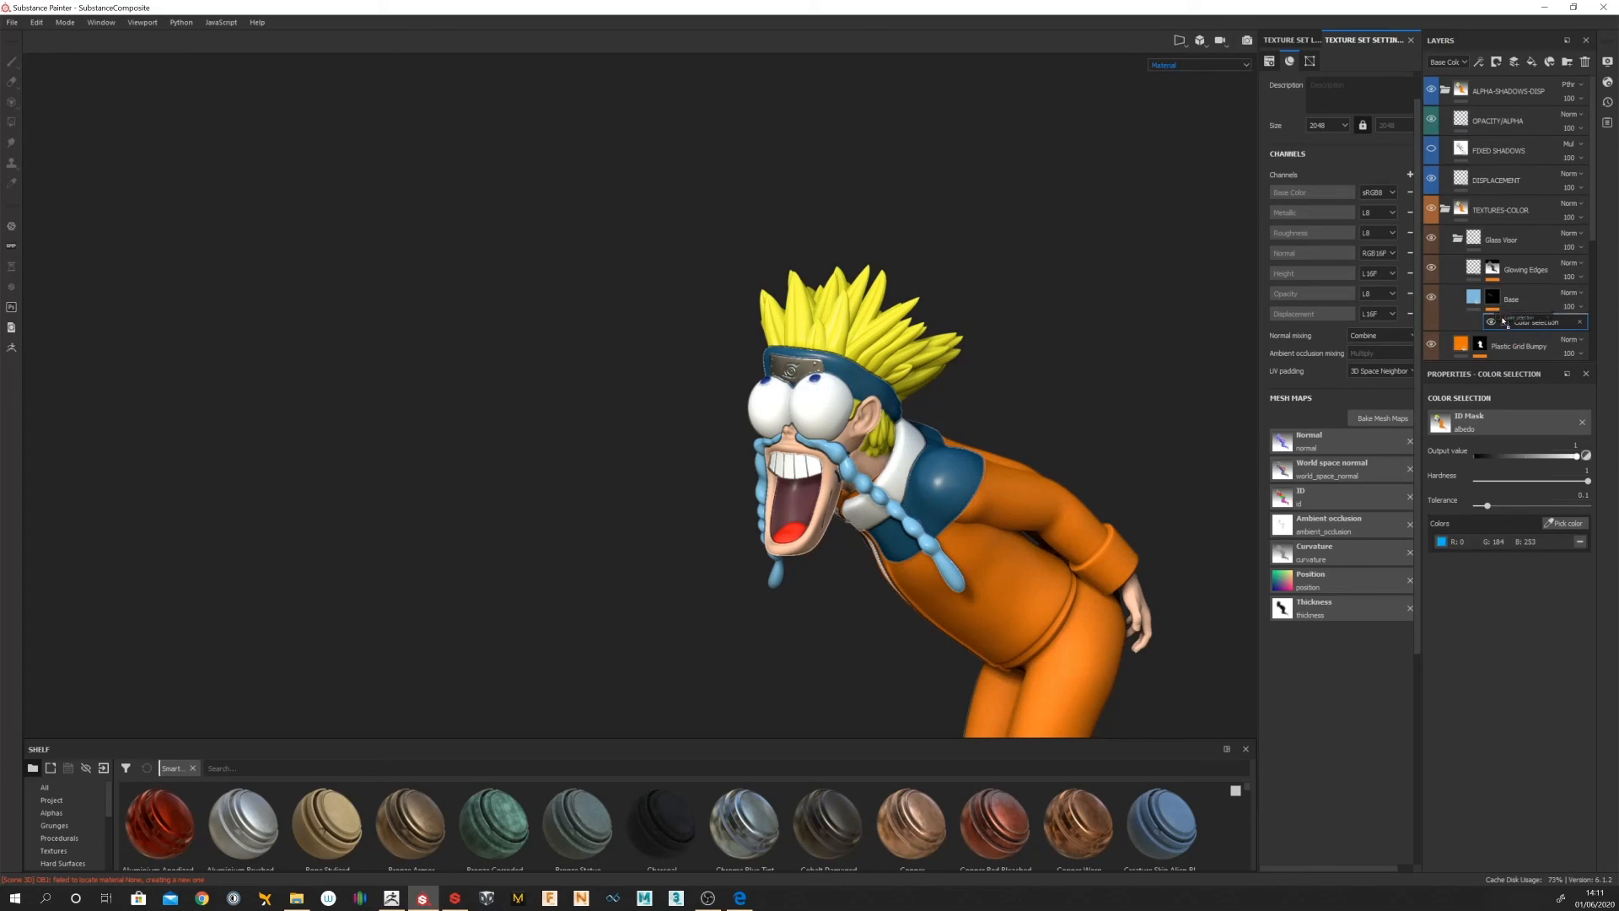
pyautogui.moveTo(1506, 325)
pyautogui.mouseDown()
pyautogui.moveTo(1502, 243)
pyautogui.moveTo(1497, 319)
pyautogui.moveTo(1495, 297)
pyautogui.mouseUp()
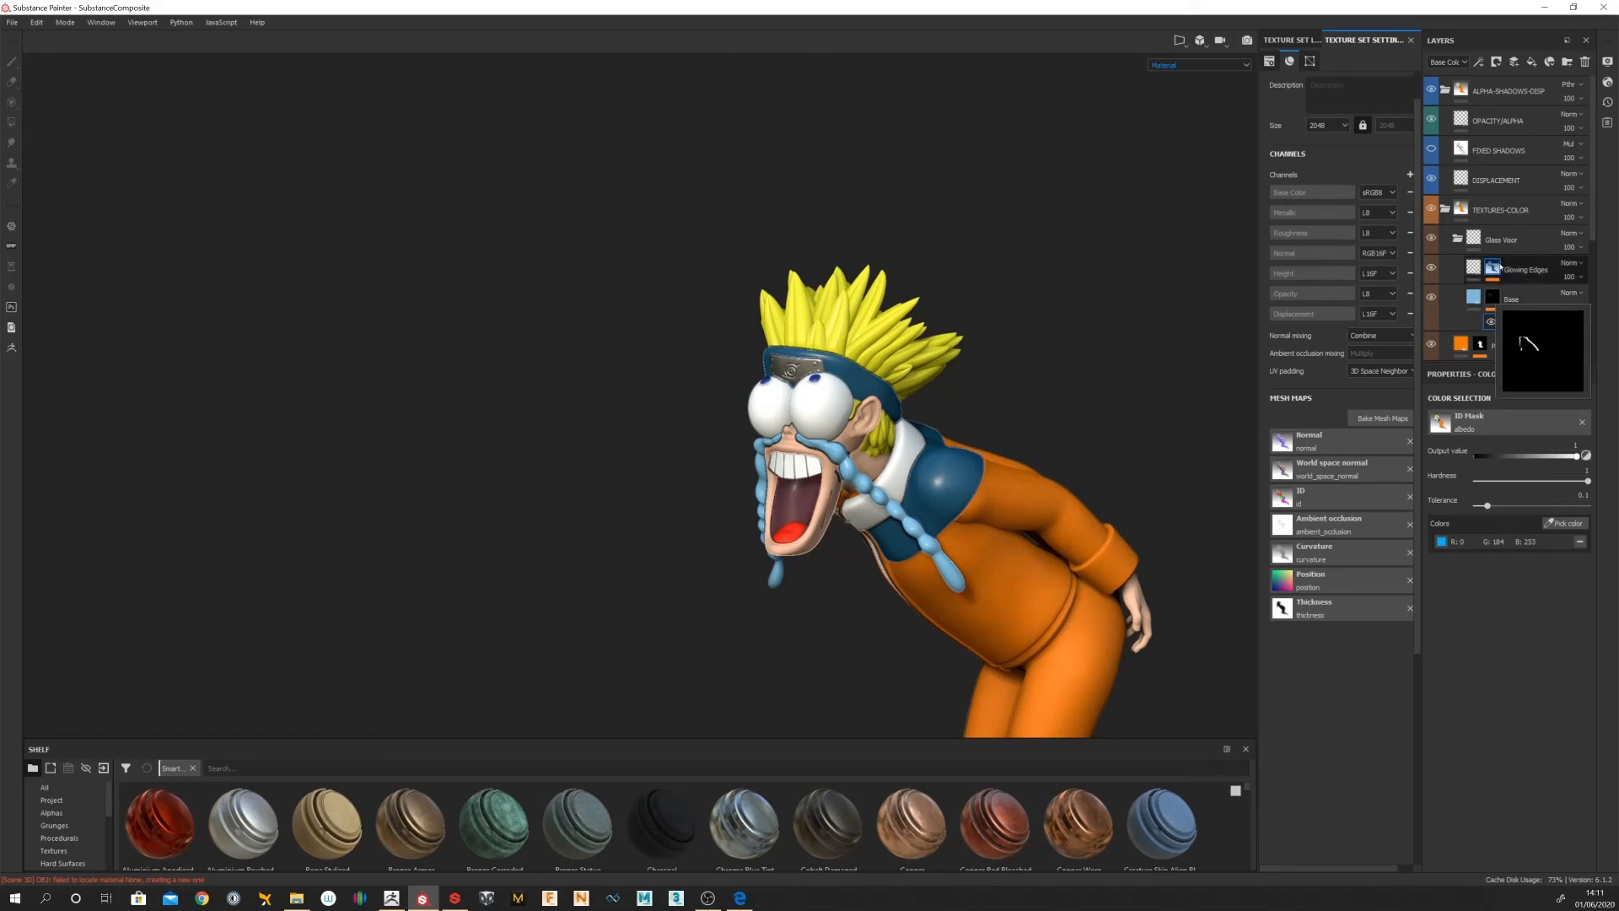
pyautogui.click(1497, 241)
pyautogui.click(1512, 324)
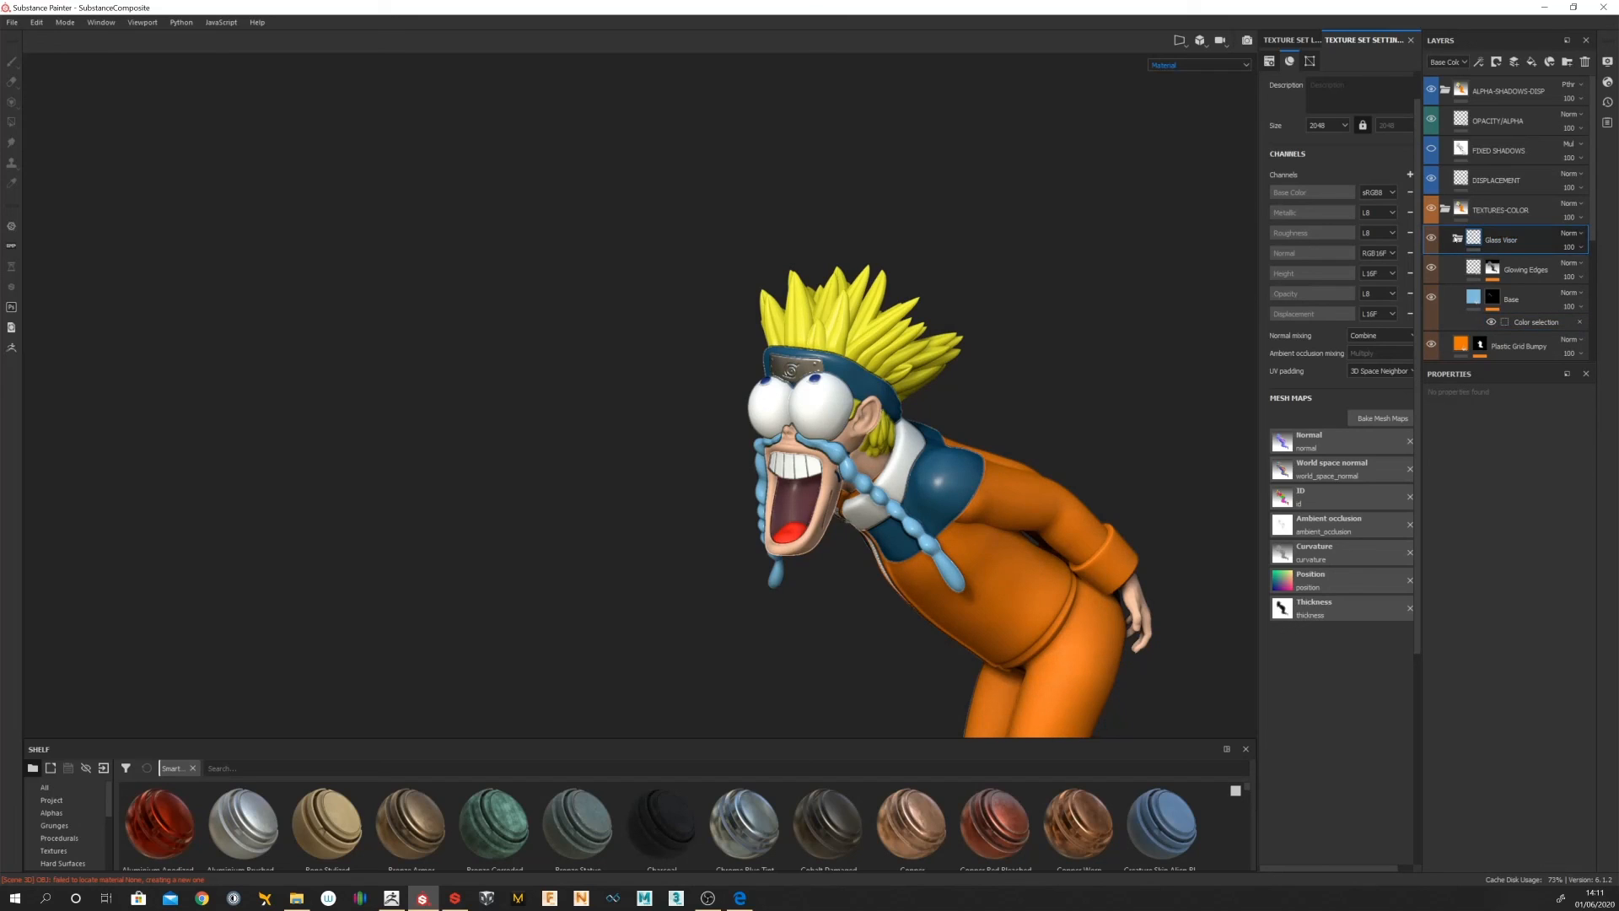
pyautogui.click(1580, 323)
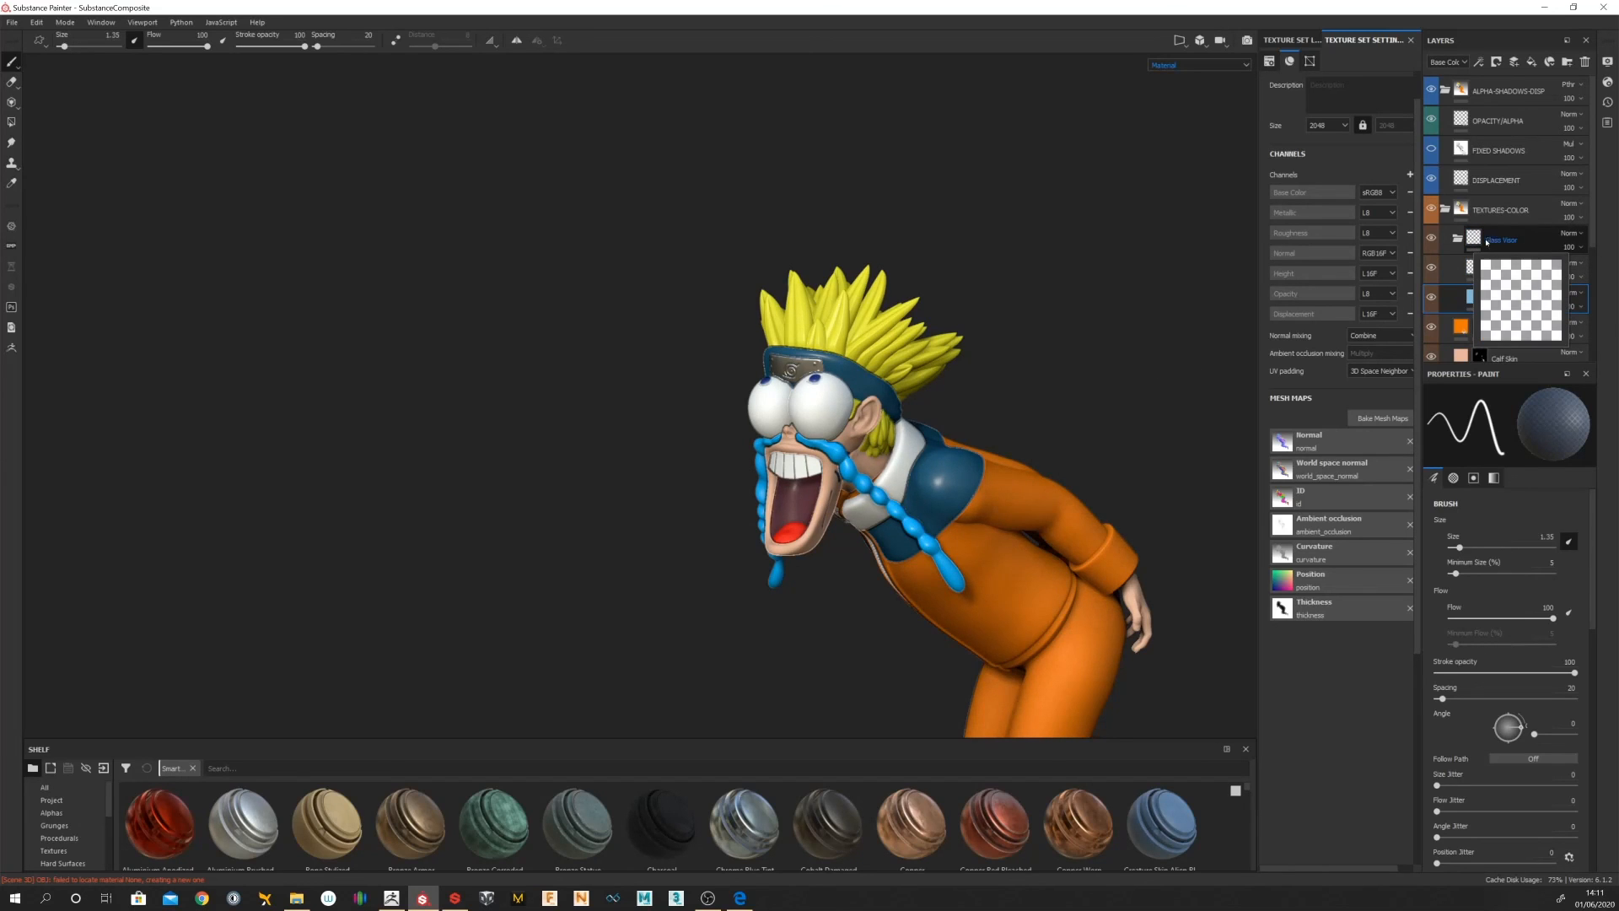
# Step: Try to remove the collapsed Glass Visor group from the TEXTURES-COLOR folder and undo the last removal
pyautogui.click(1458, 238)
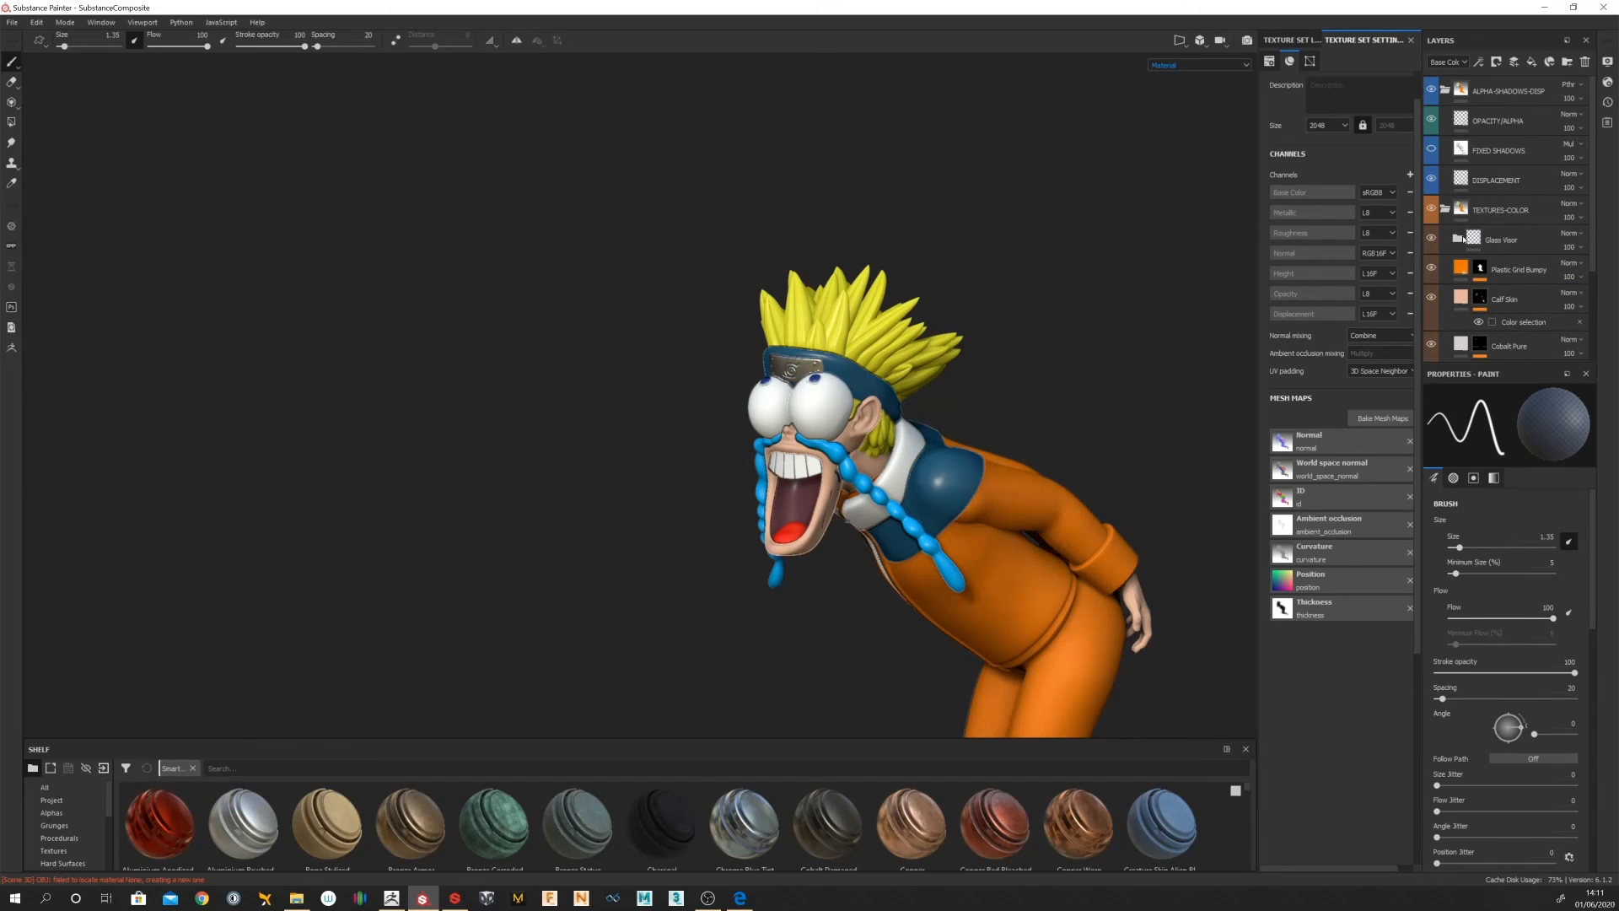
pyautogui.rightClick(1464, 239)
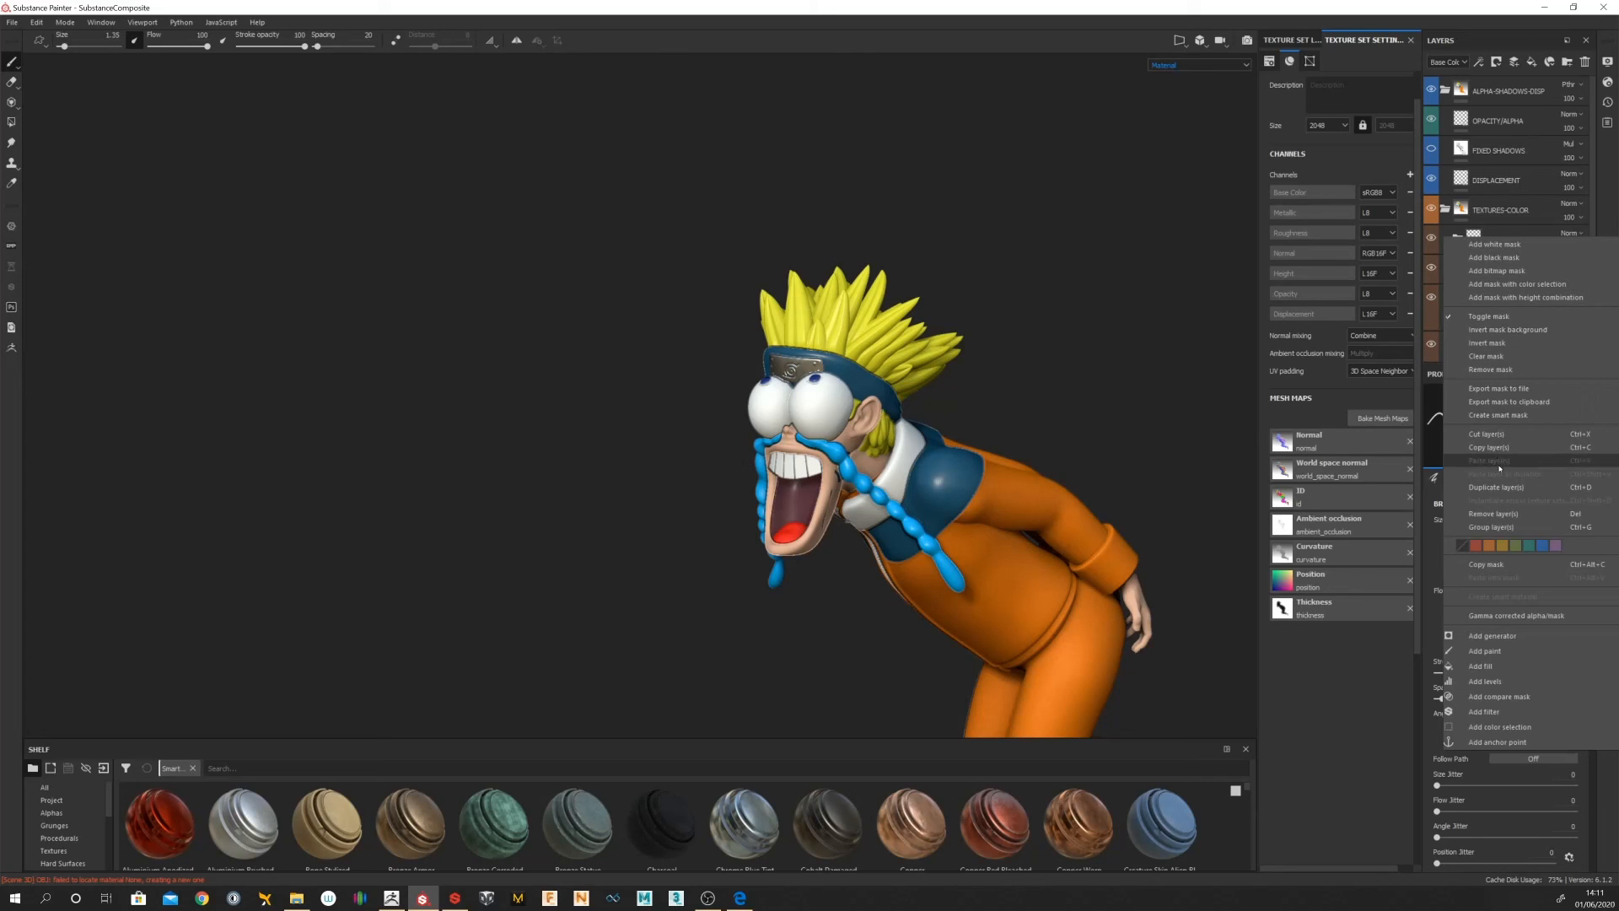
pyautogui.click(1492, 514)
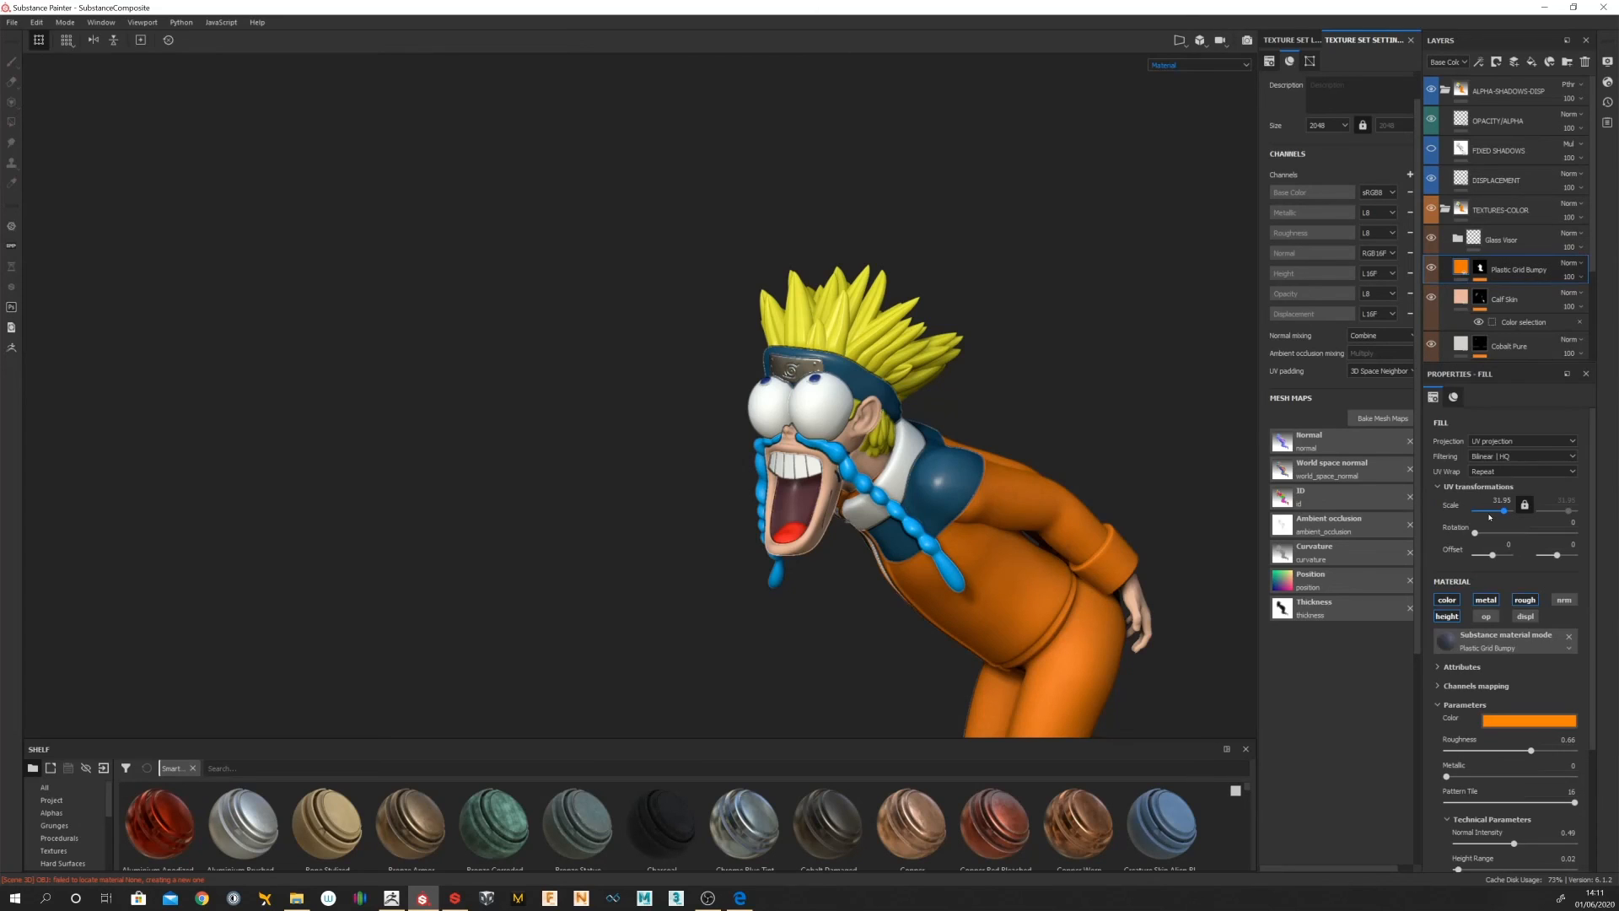
pyautogui.click(1499, 238)
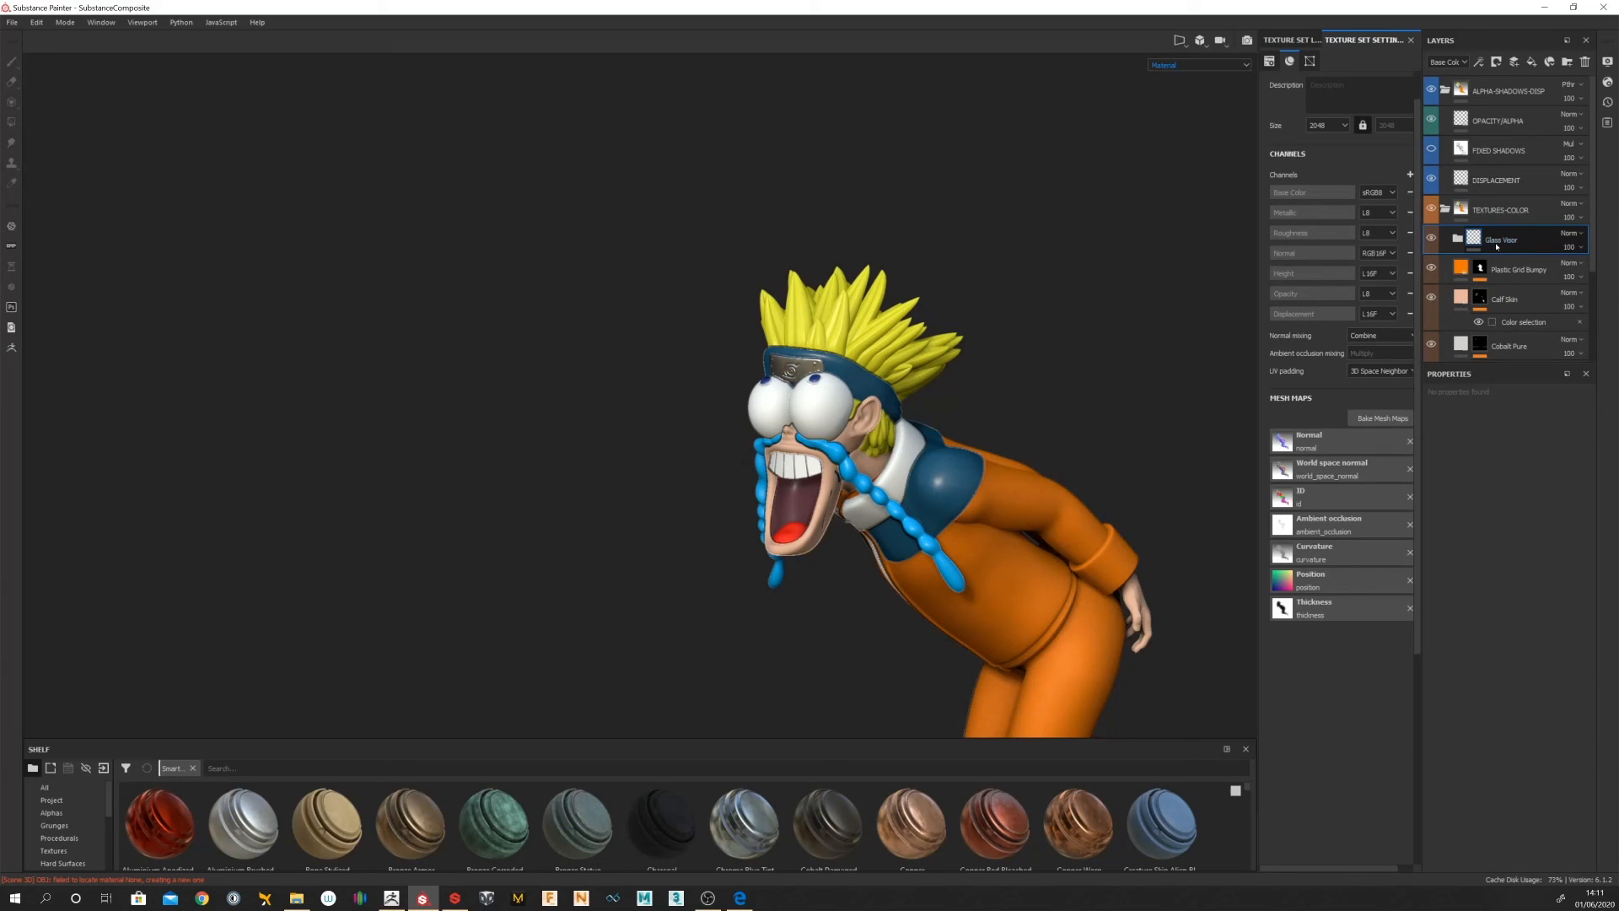
pyautogui.press('ctrl')
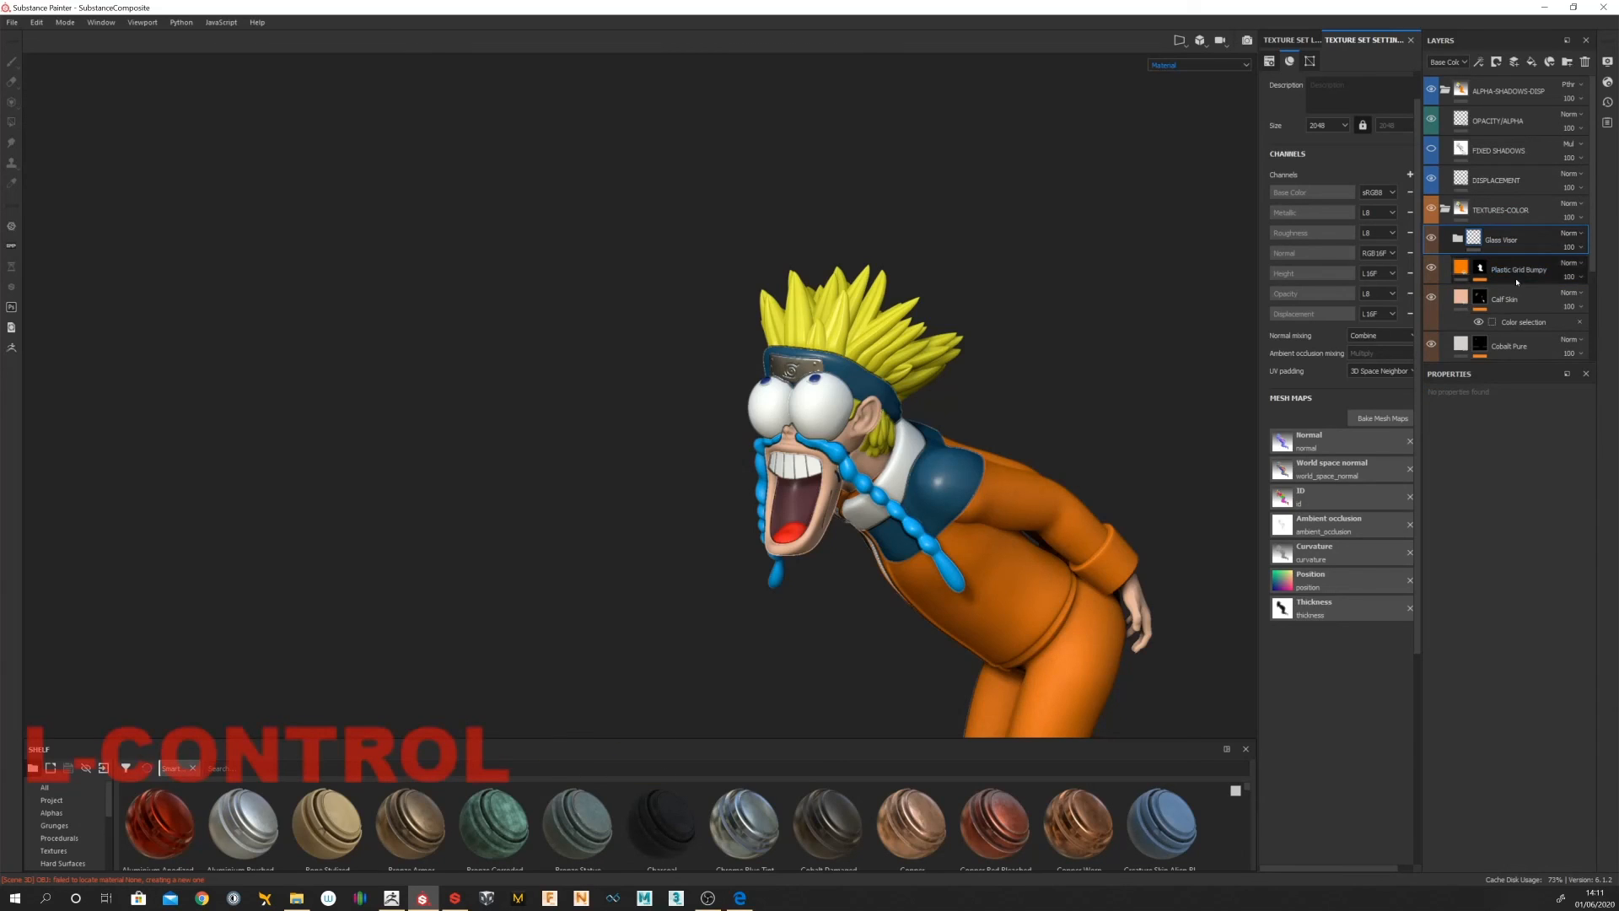
pyautogui.hotkey('ctrl', 'z')
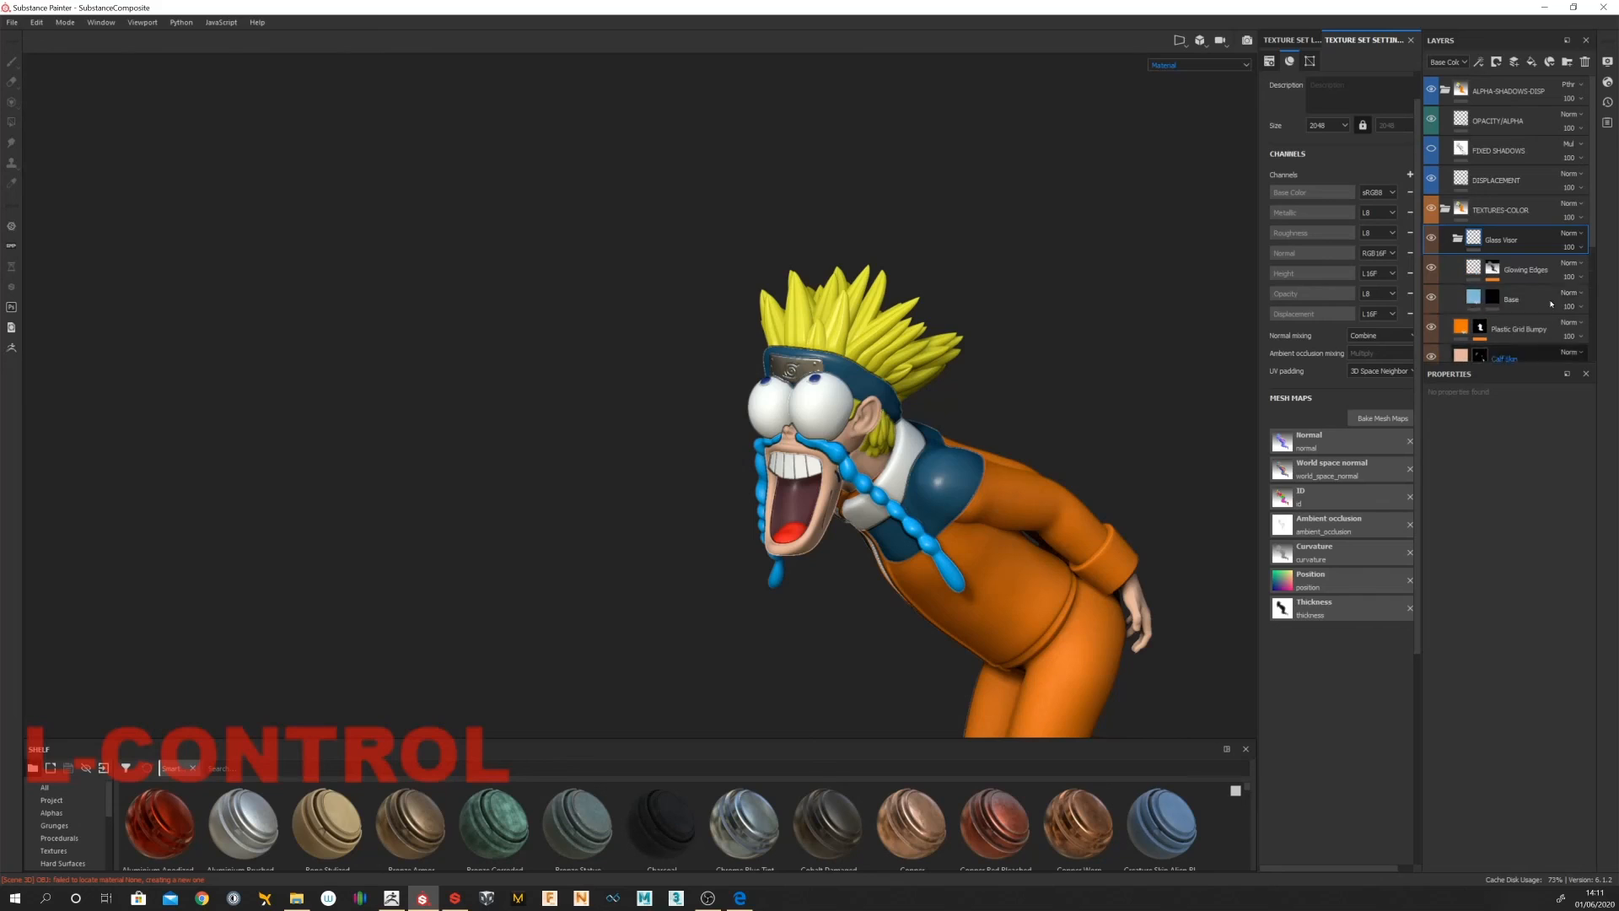
# Step: Delete the Glass Visor group and add a fresh Glass Visor smart material above Plastic Grid Bumpy
pyautogui.click(1458, 239)
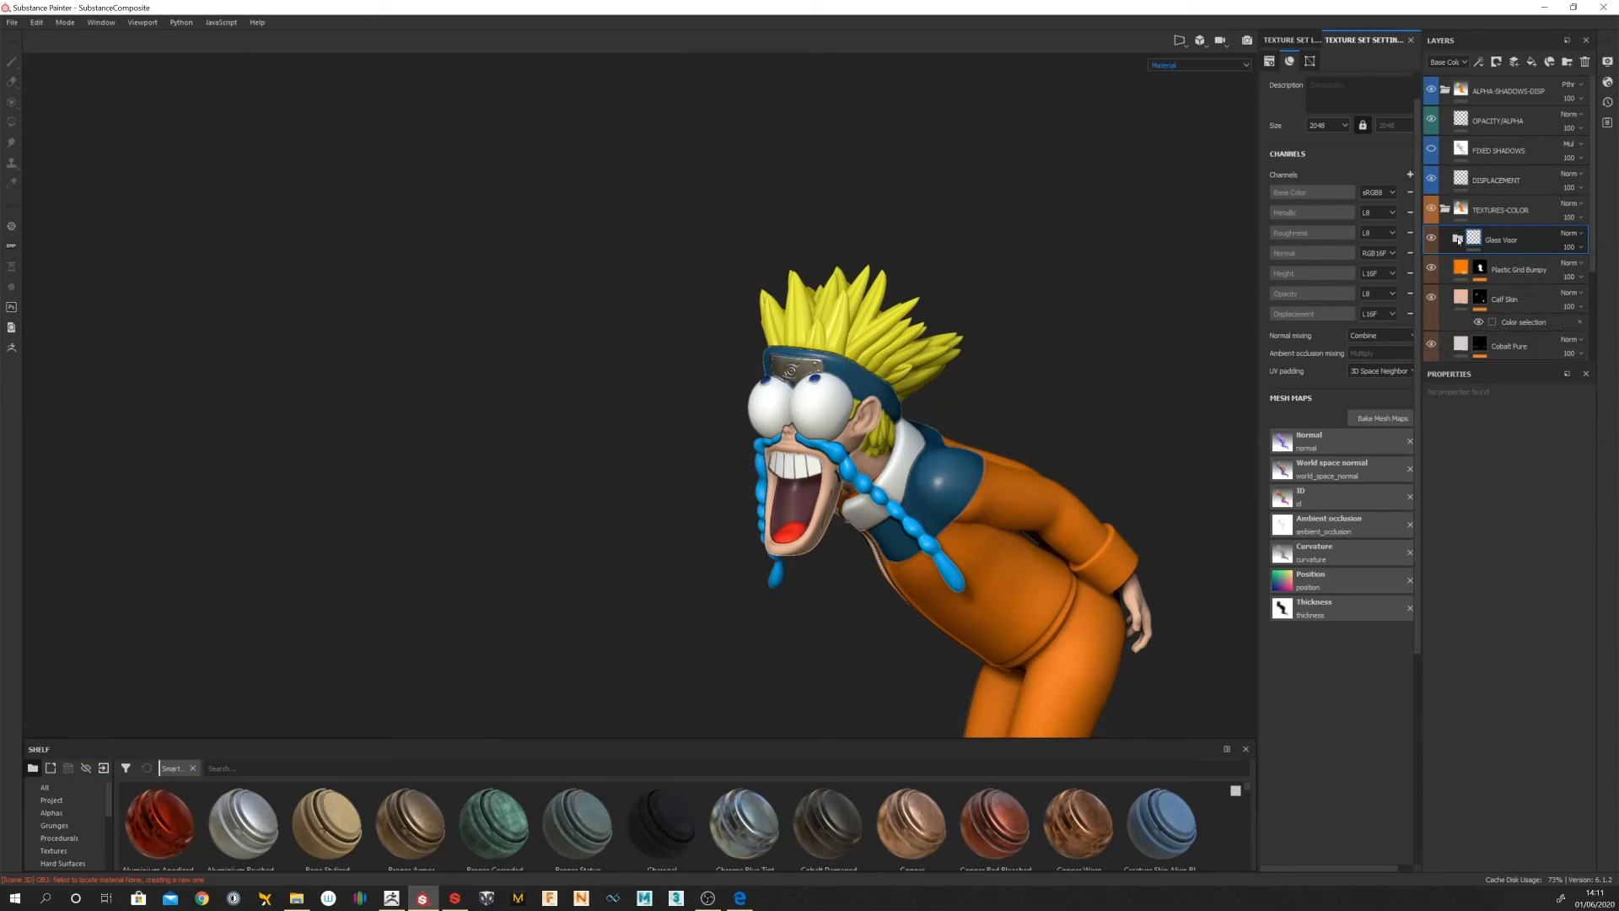
pyautogui.doubleClick(1488, 240)
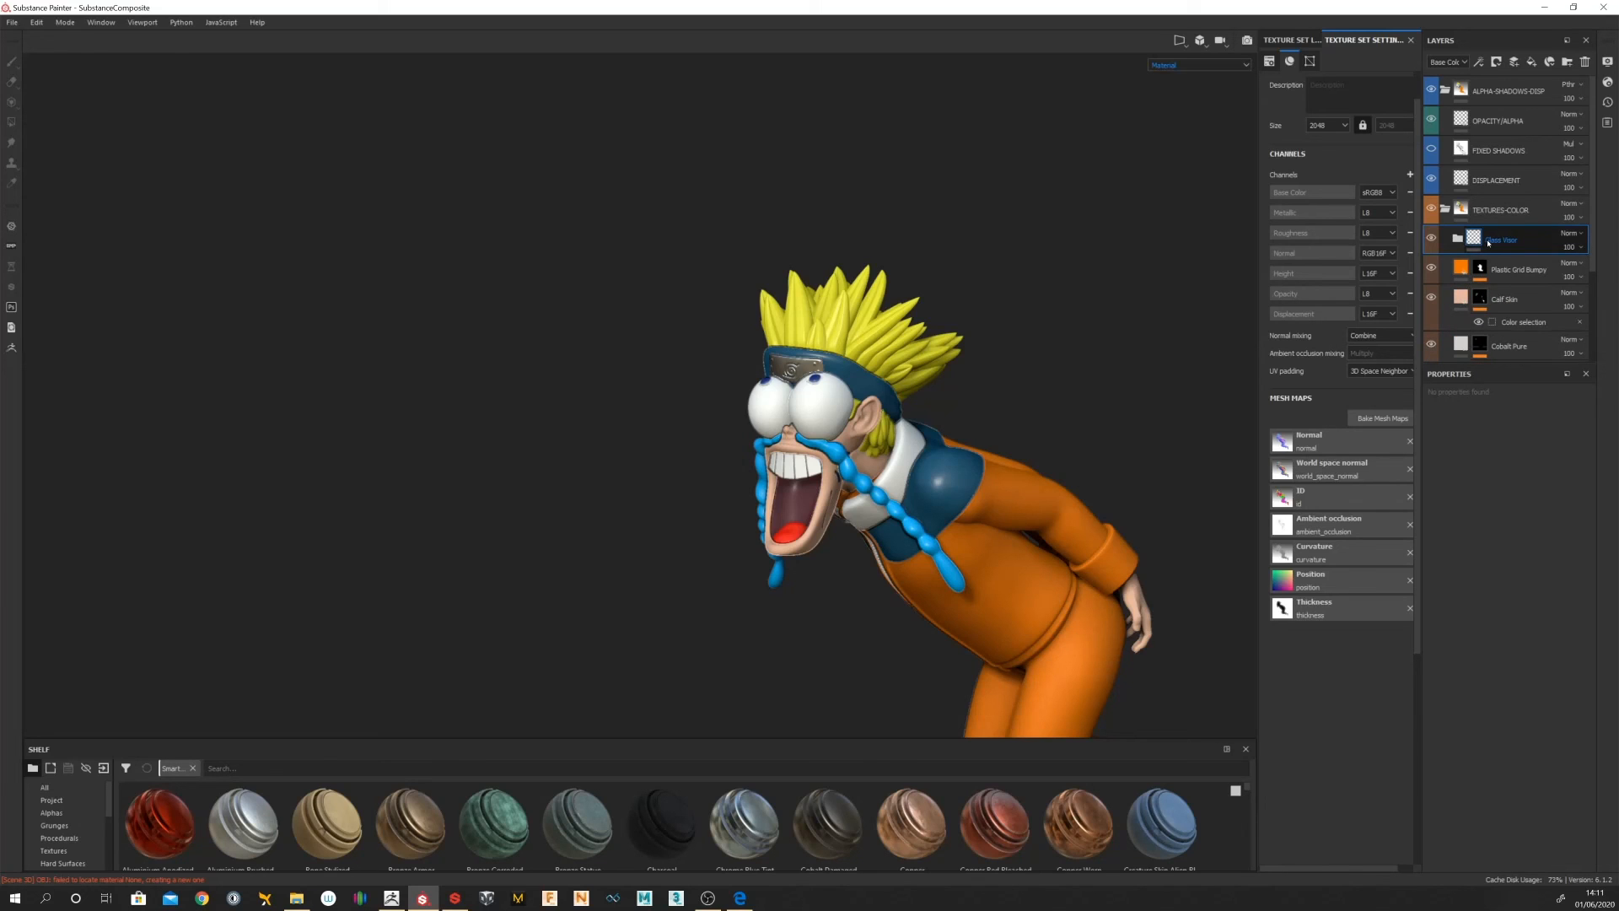
pyautogui.press('Delete')
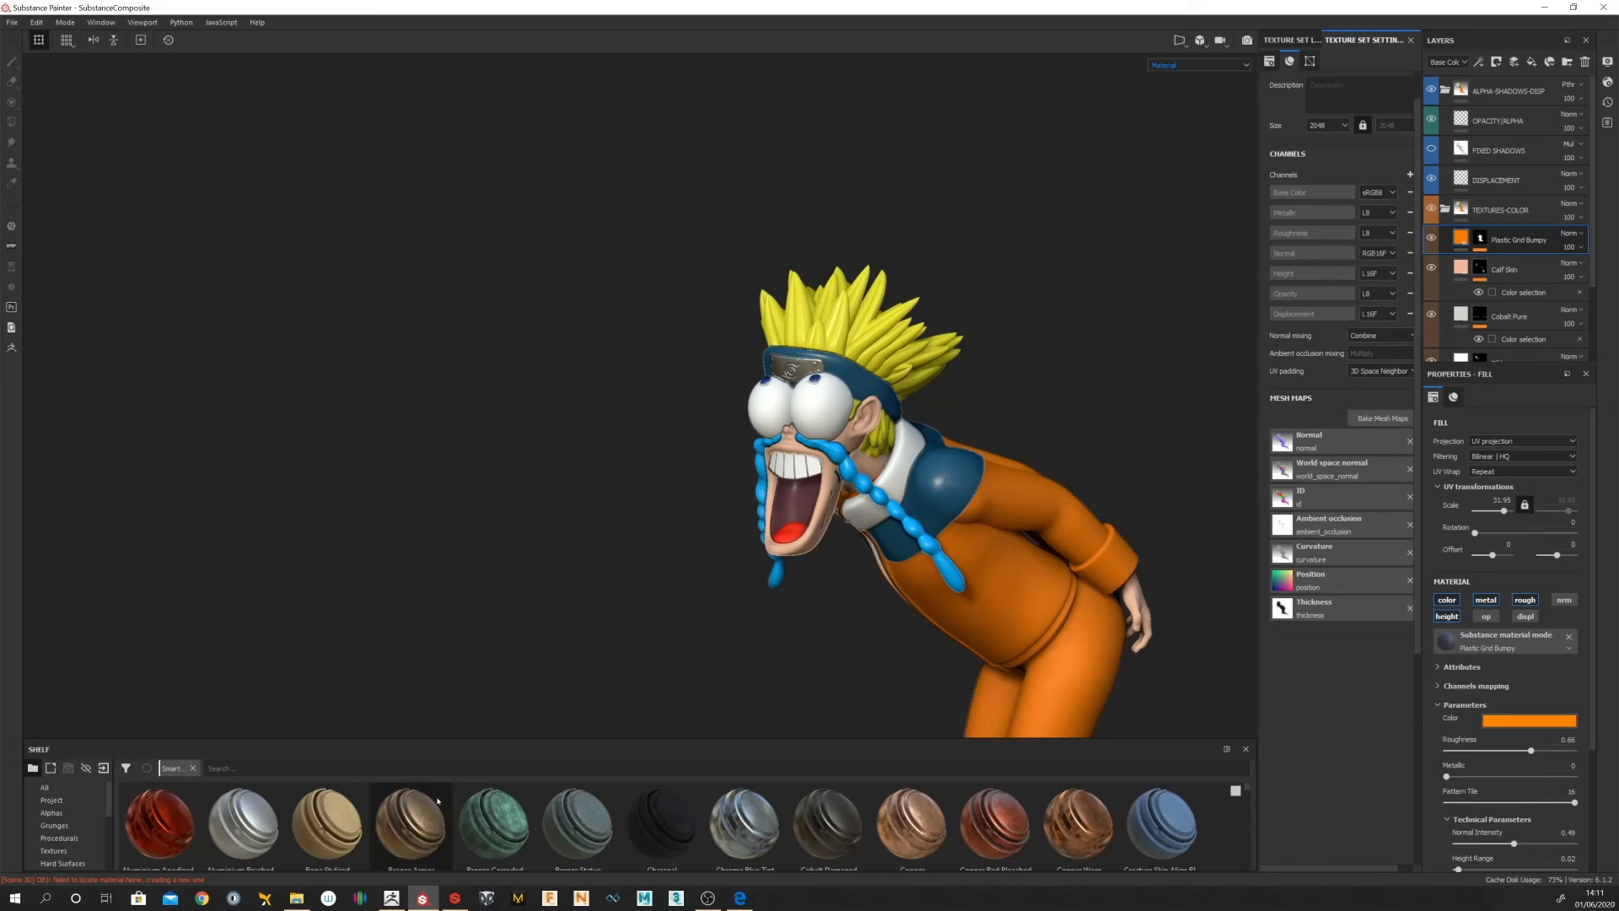
pyautogui.scroll(-1, 386, 815)
pyautogui.scroll(-1, 130, 814)
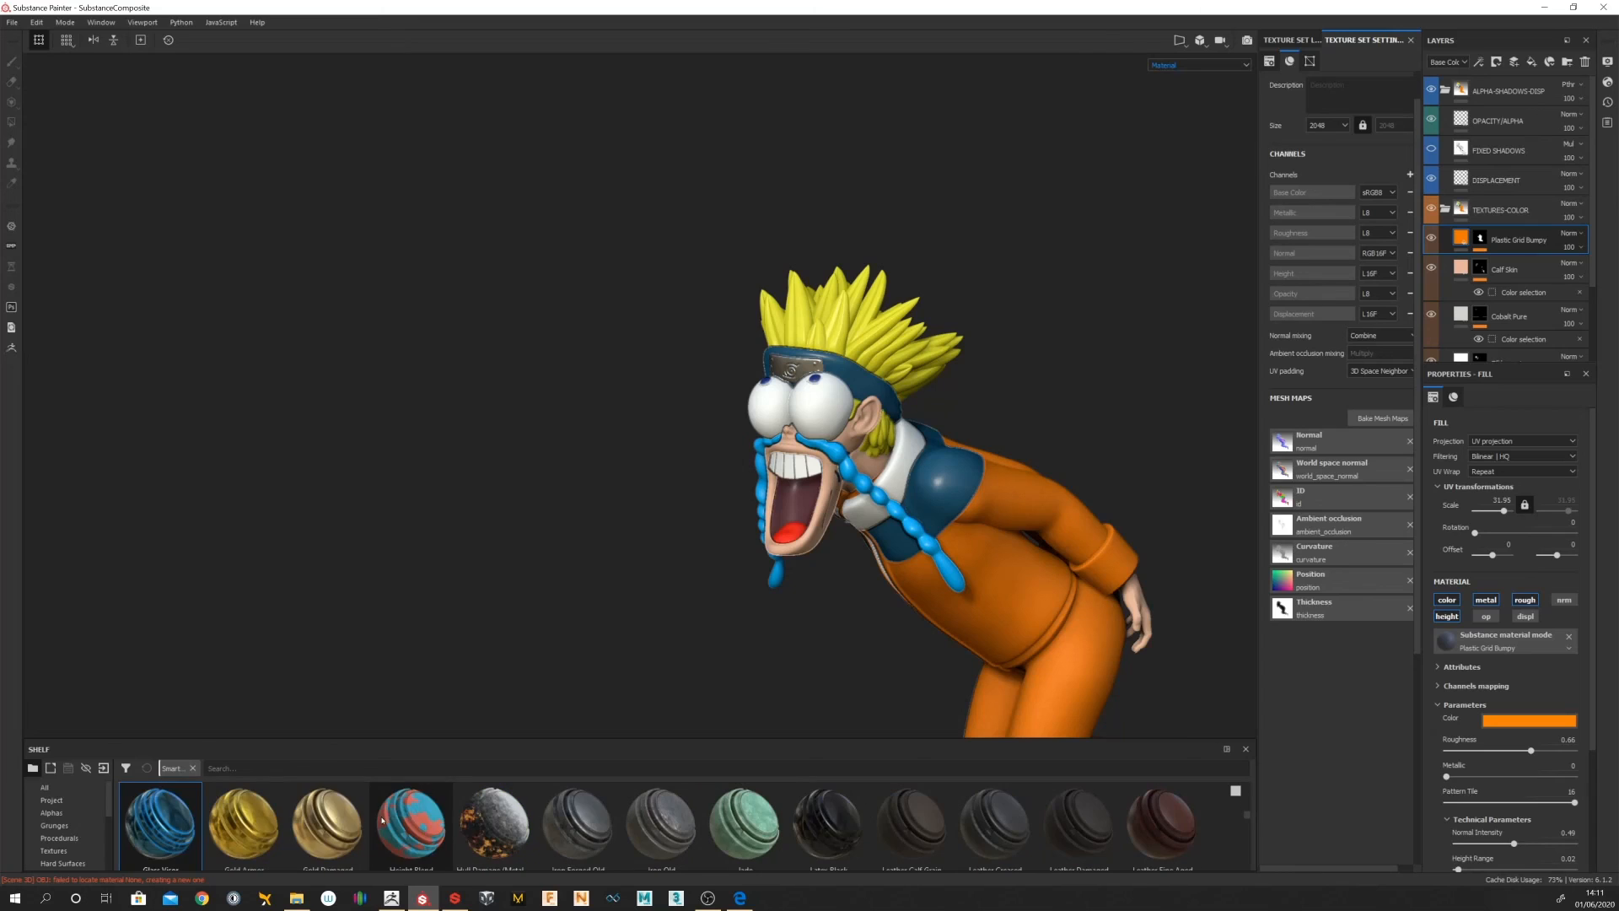
pyautogui.moveTo(142, 824); pyautogui.dragTo(1501, 224)
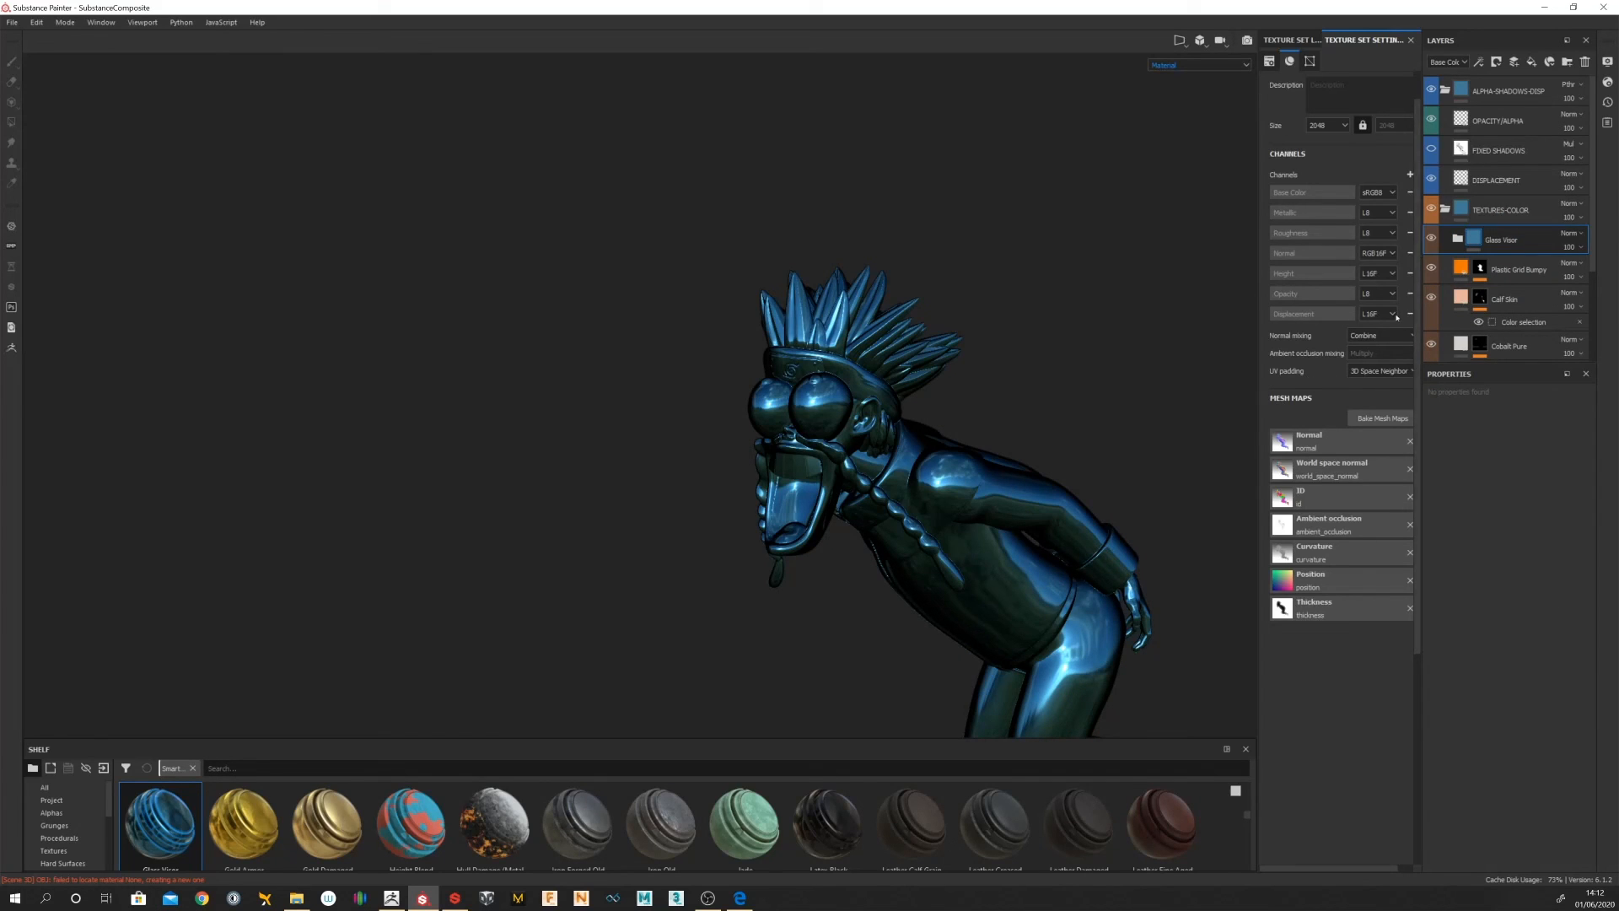
# Step: Add a color-selection mask to the whole Glass Visor group and use the albedo map as its ID mask
pyautogui.click(1497, 62)
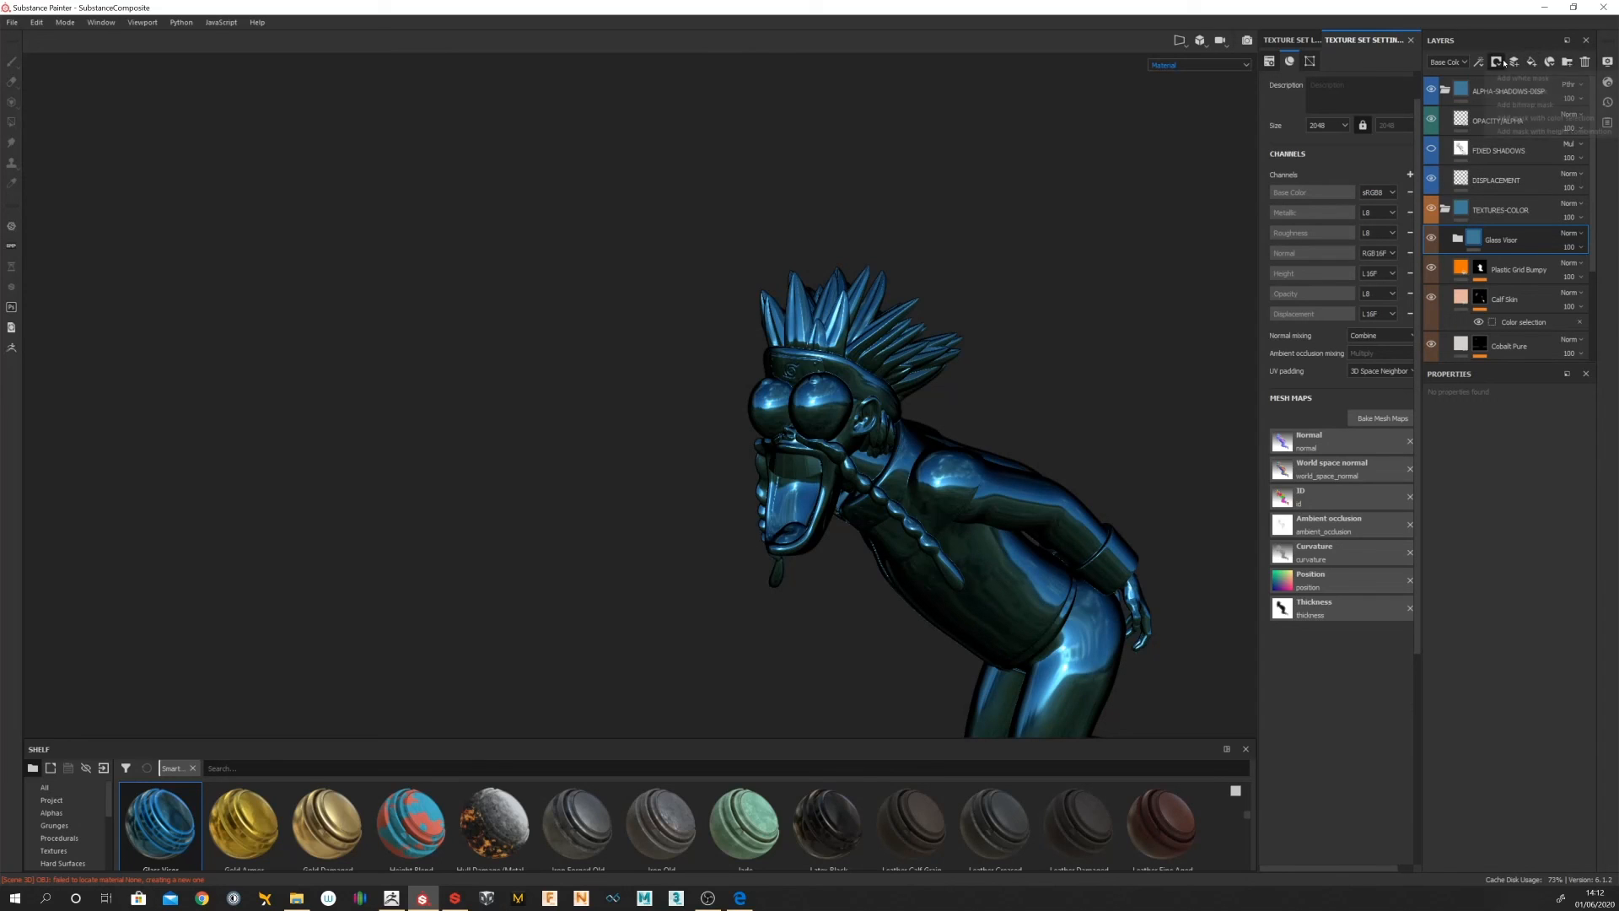
pyautogui.click(1535, 118)
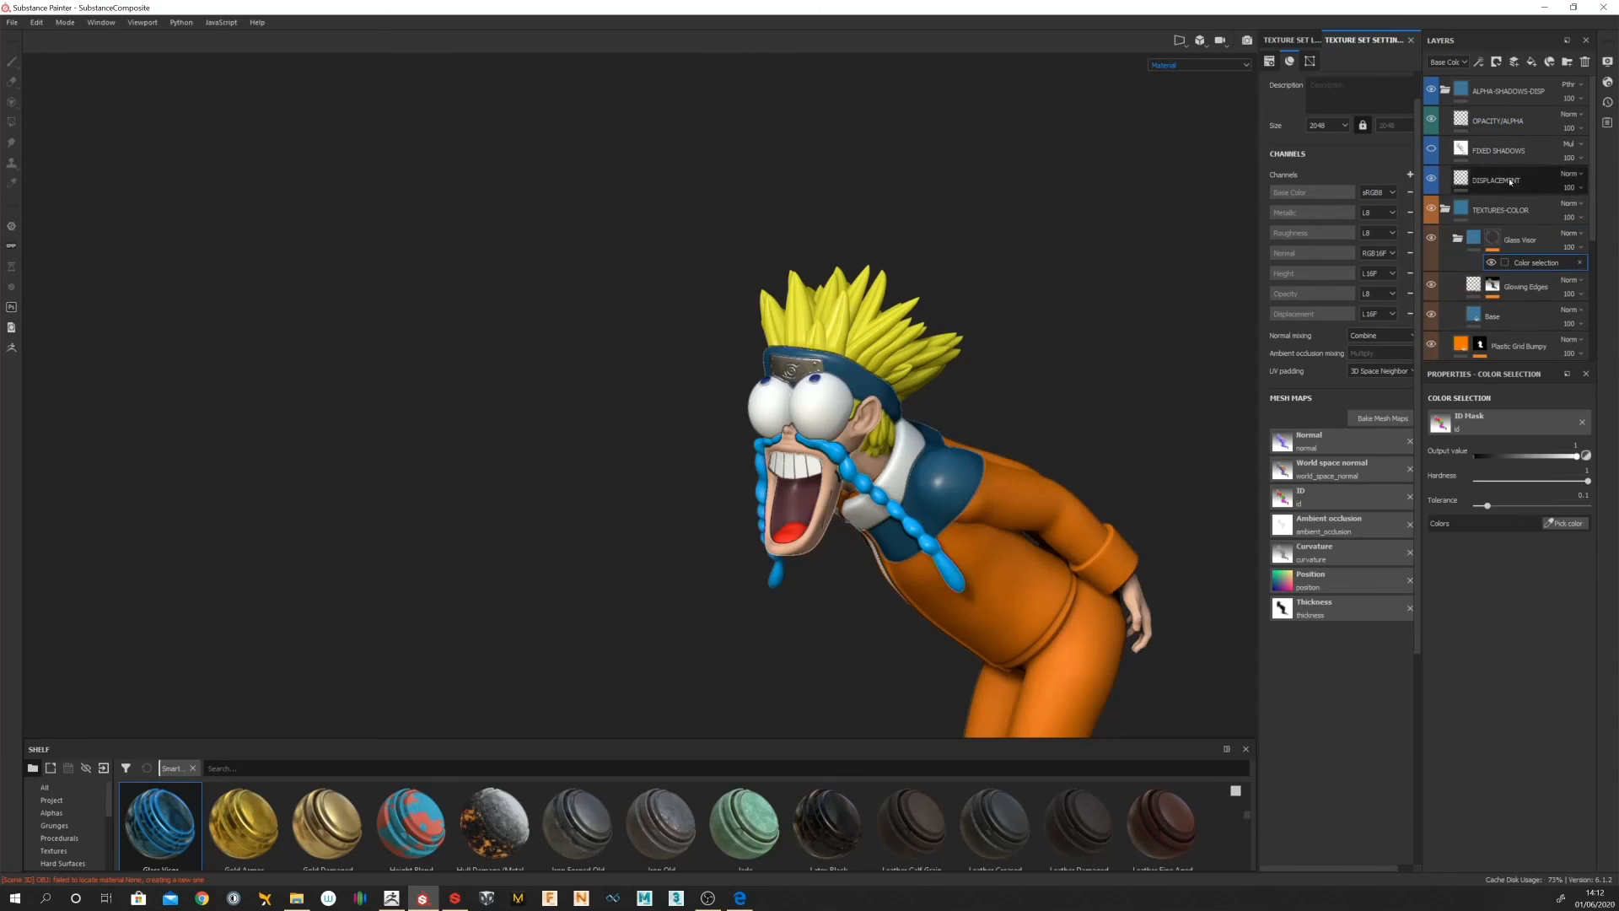
pyautogui.click(1560, 523)
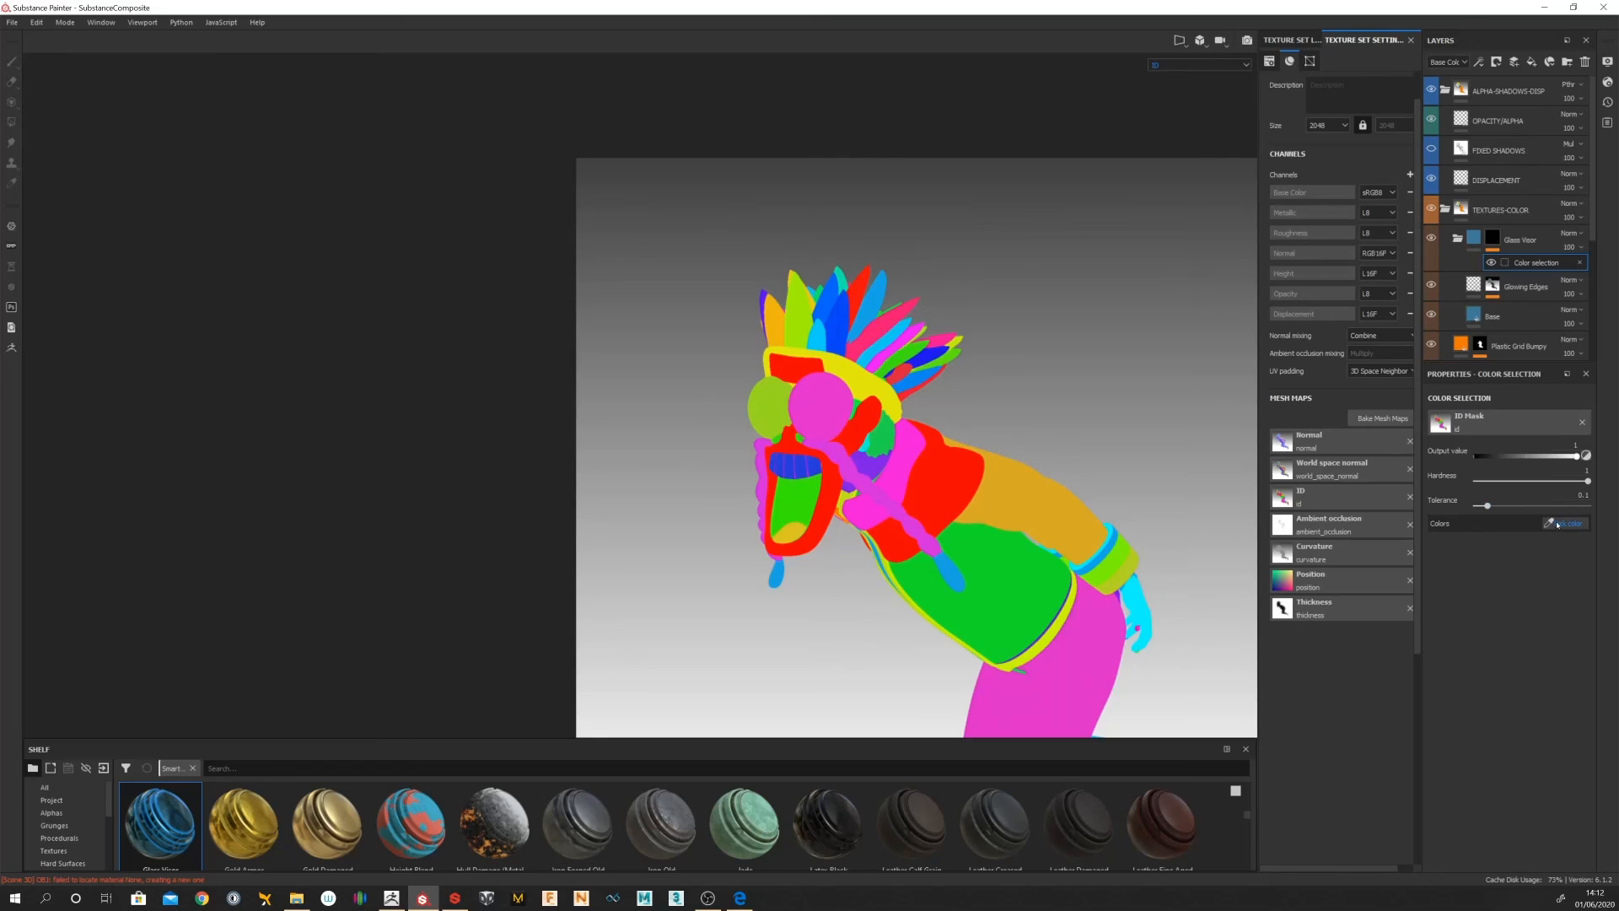
pyautogui.click(1440, 421)
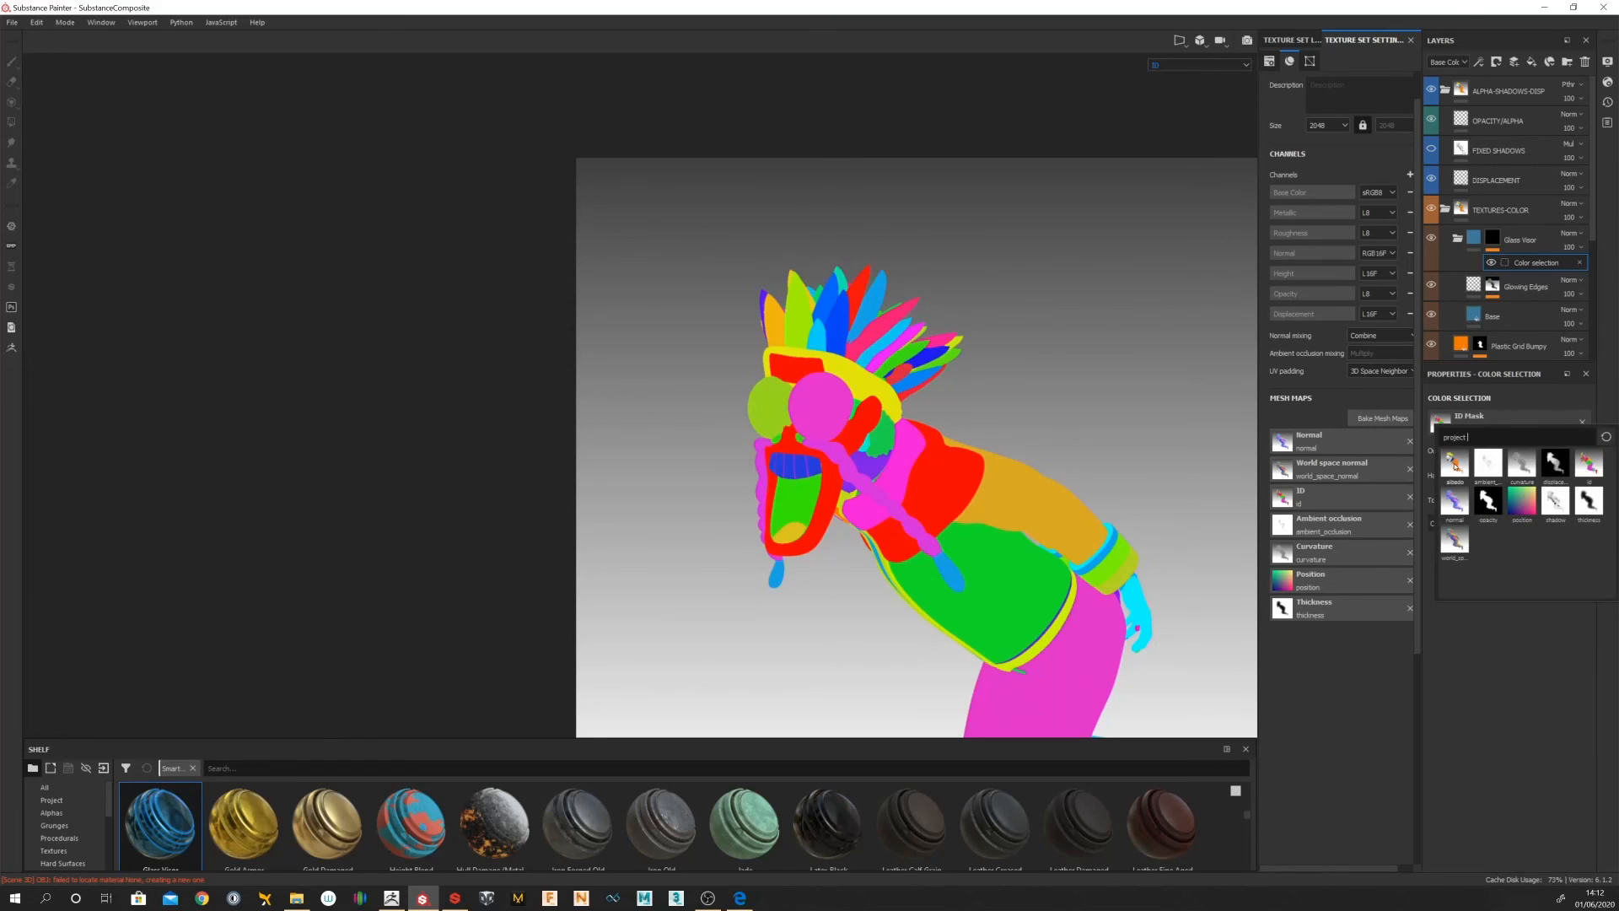
pyautogui.click(1454, 465)
# Step: Pick the tears' blue as the Glass Visor mask's selection color and return the viewport to Material display
pyautogui.click(1564, 523)
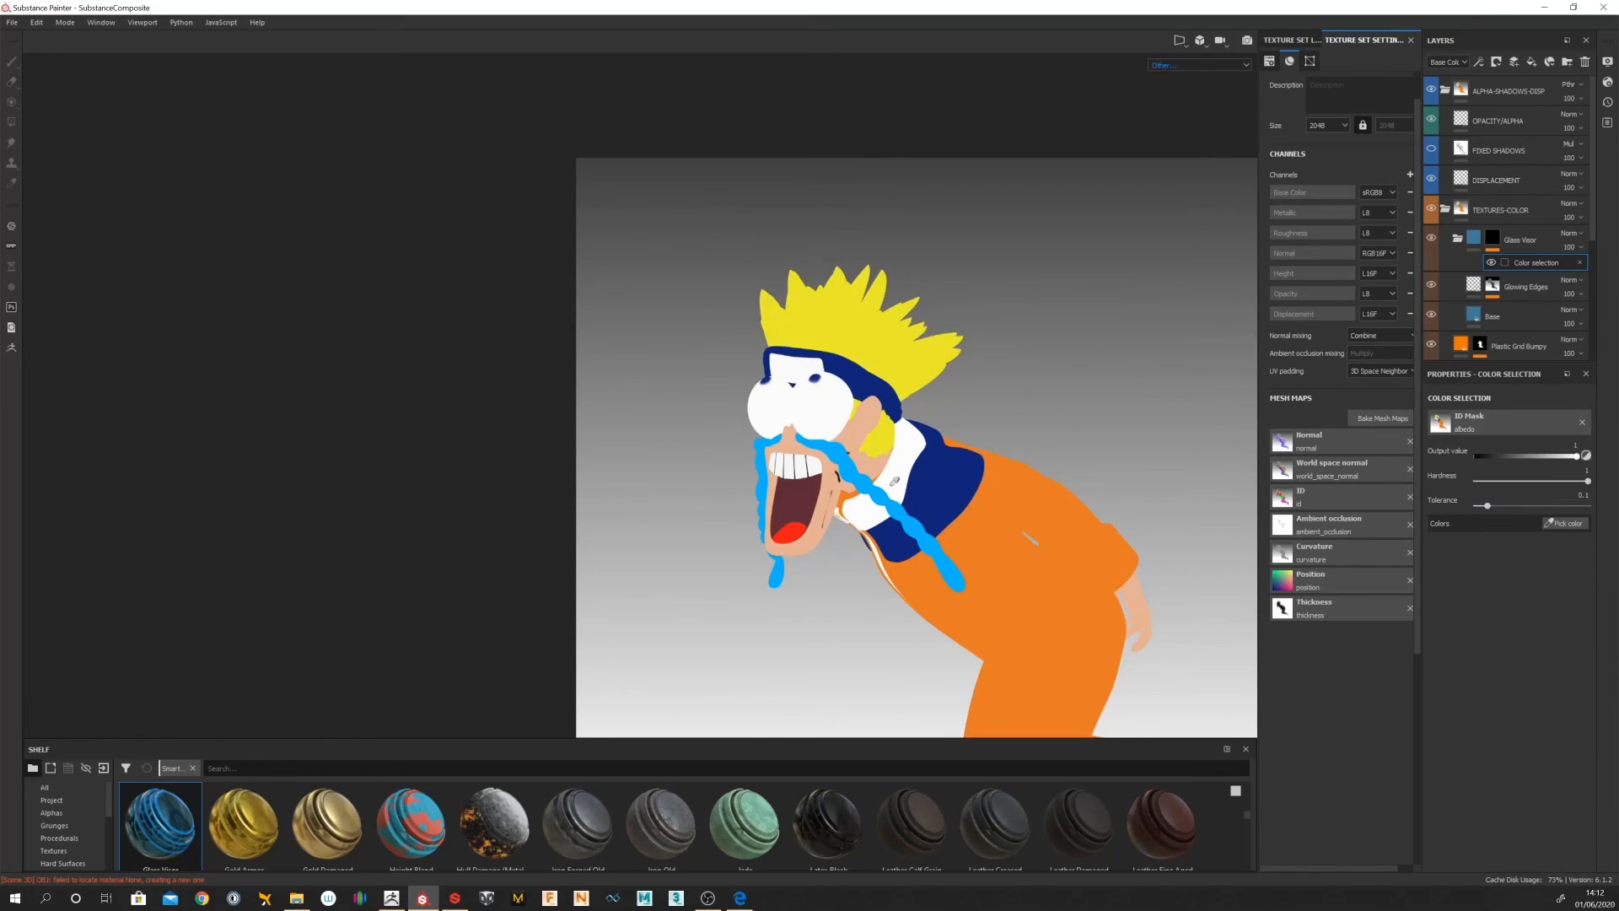
pyautogui.click(892, 485)
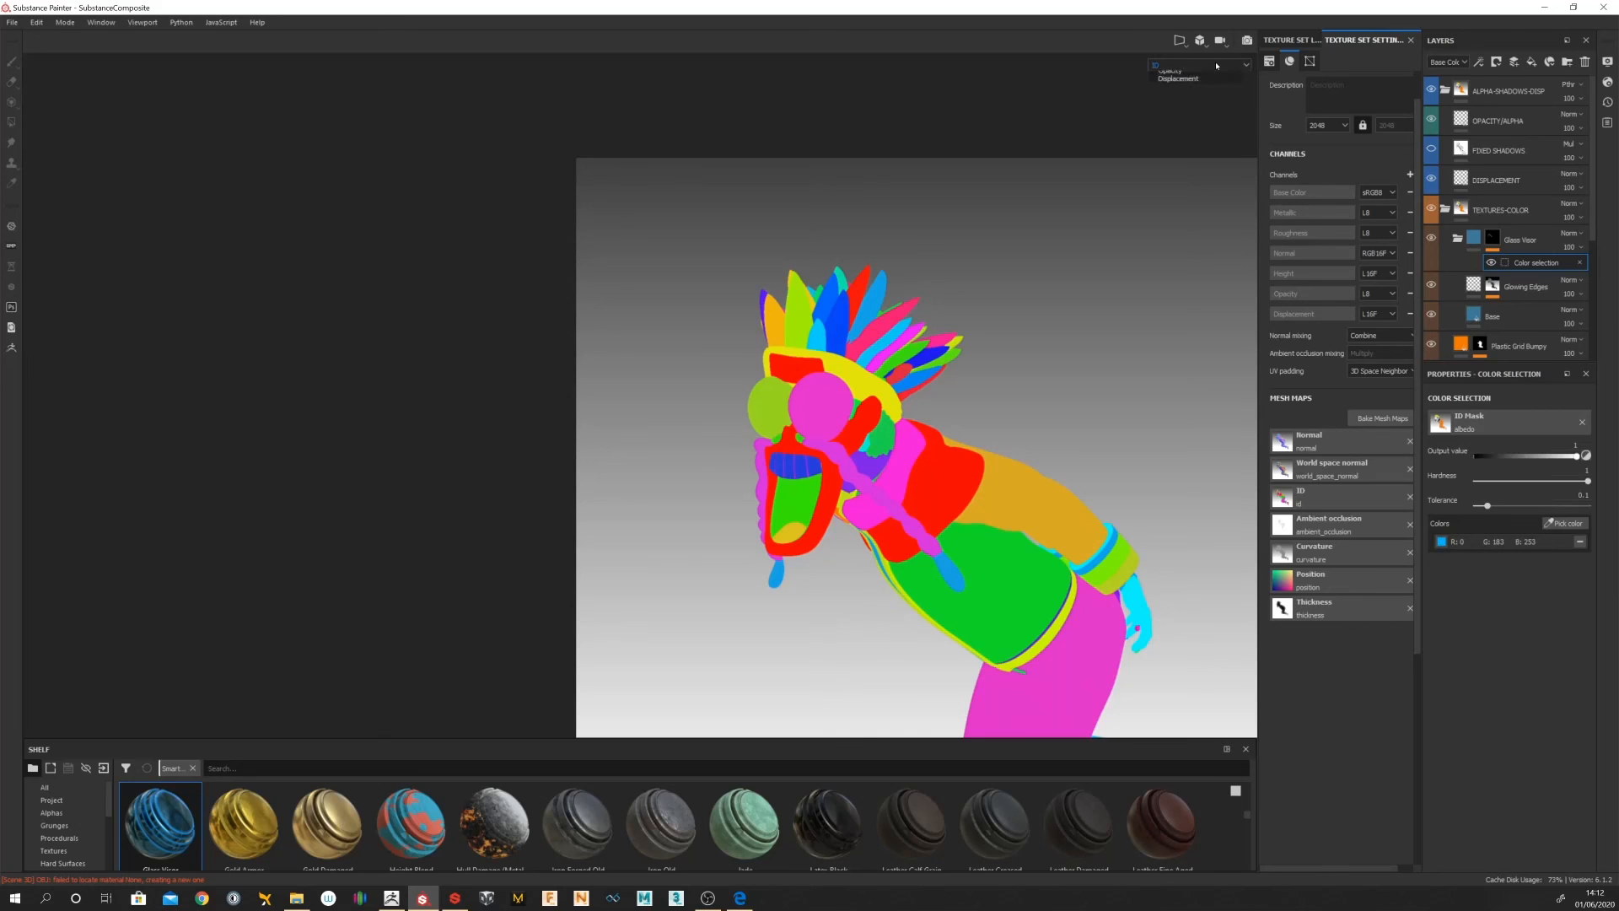
pyautogui.click(1214, 66)
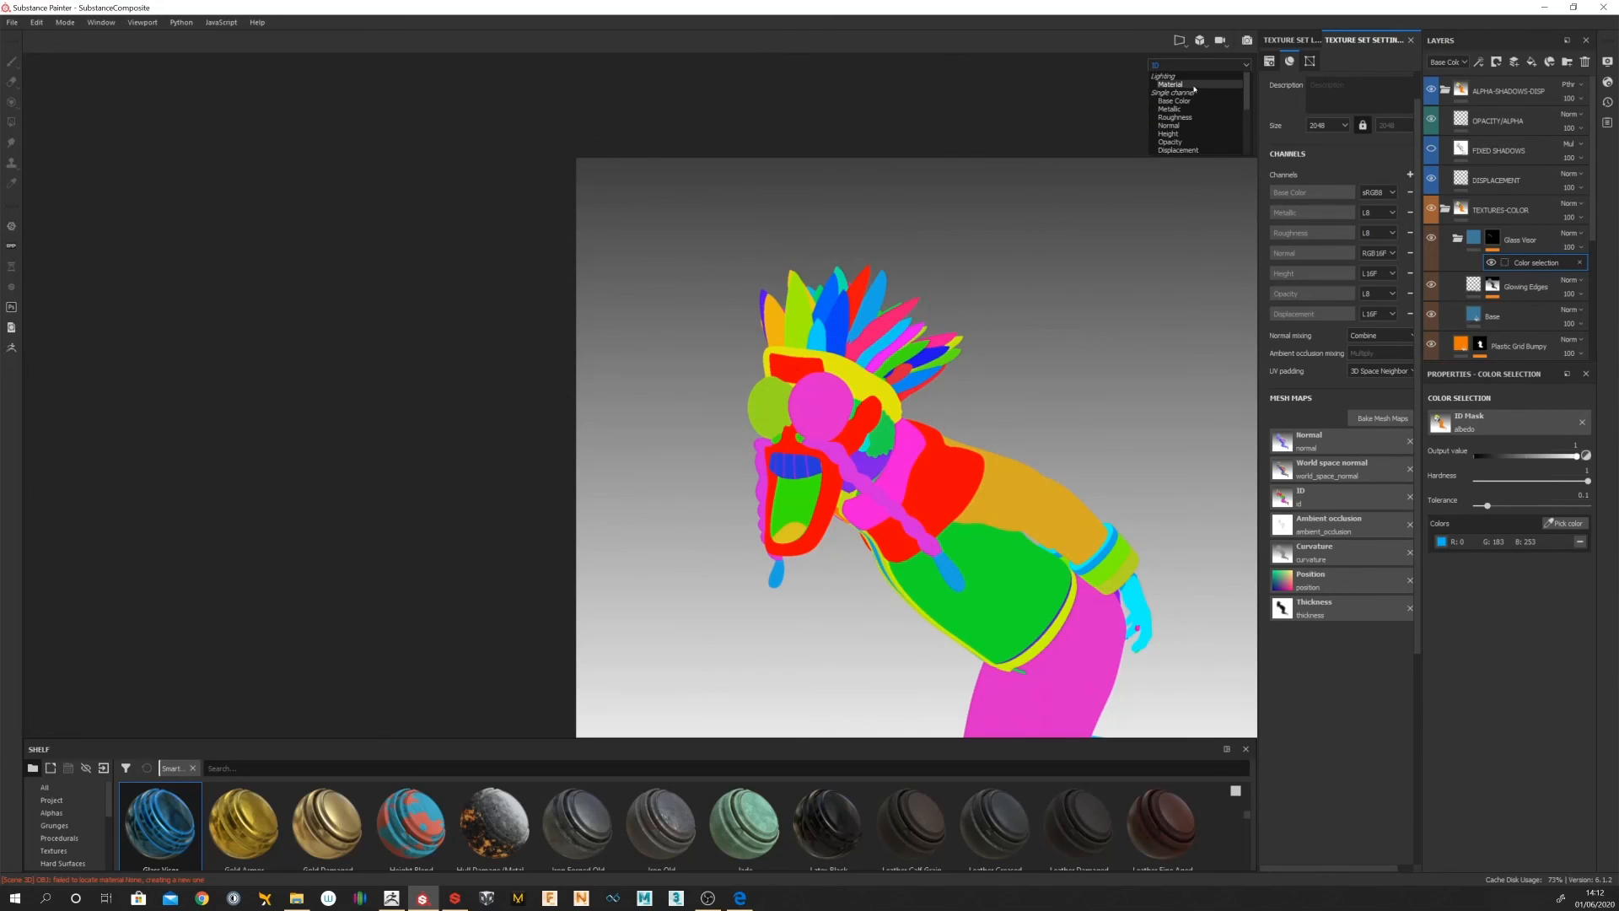
pyautogui.click(1191, 85)
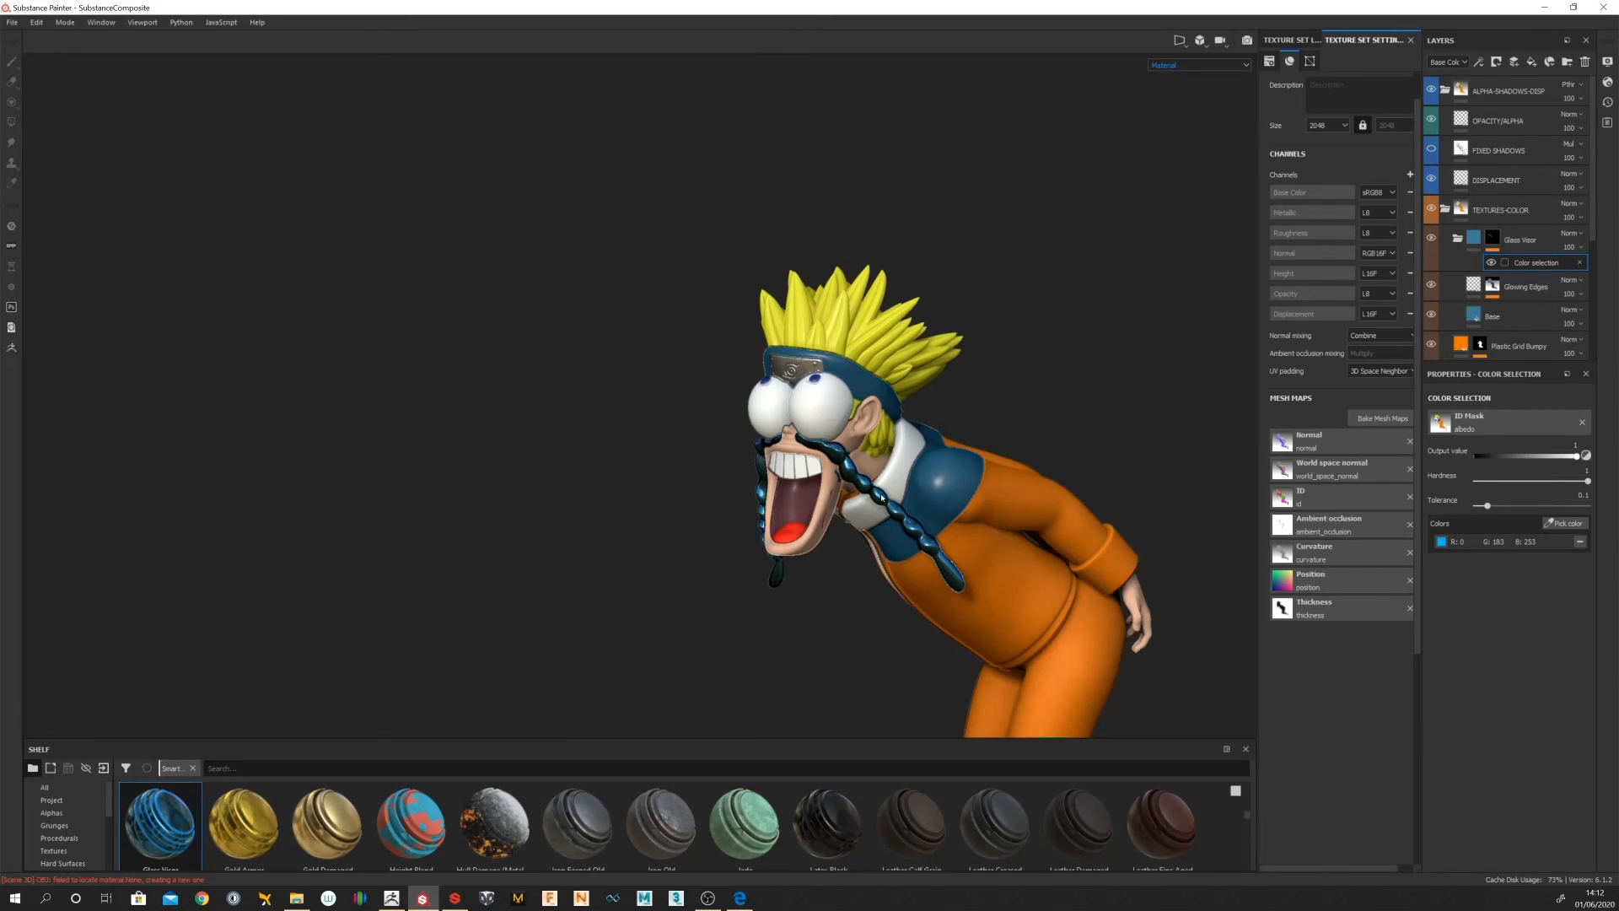
pyautogui.scroll(2, 1113, 409)
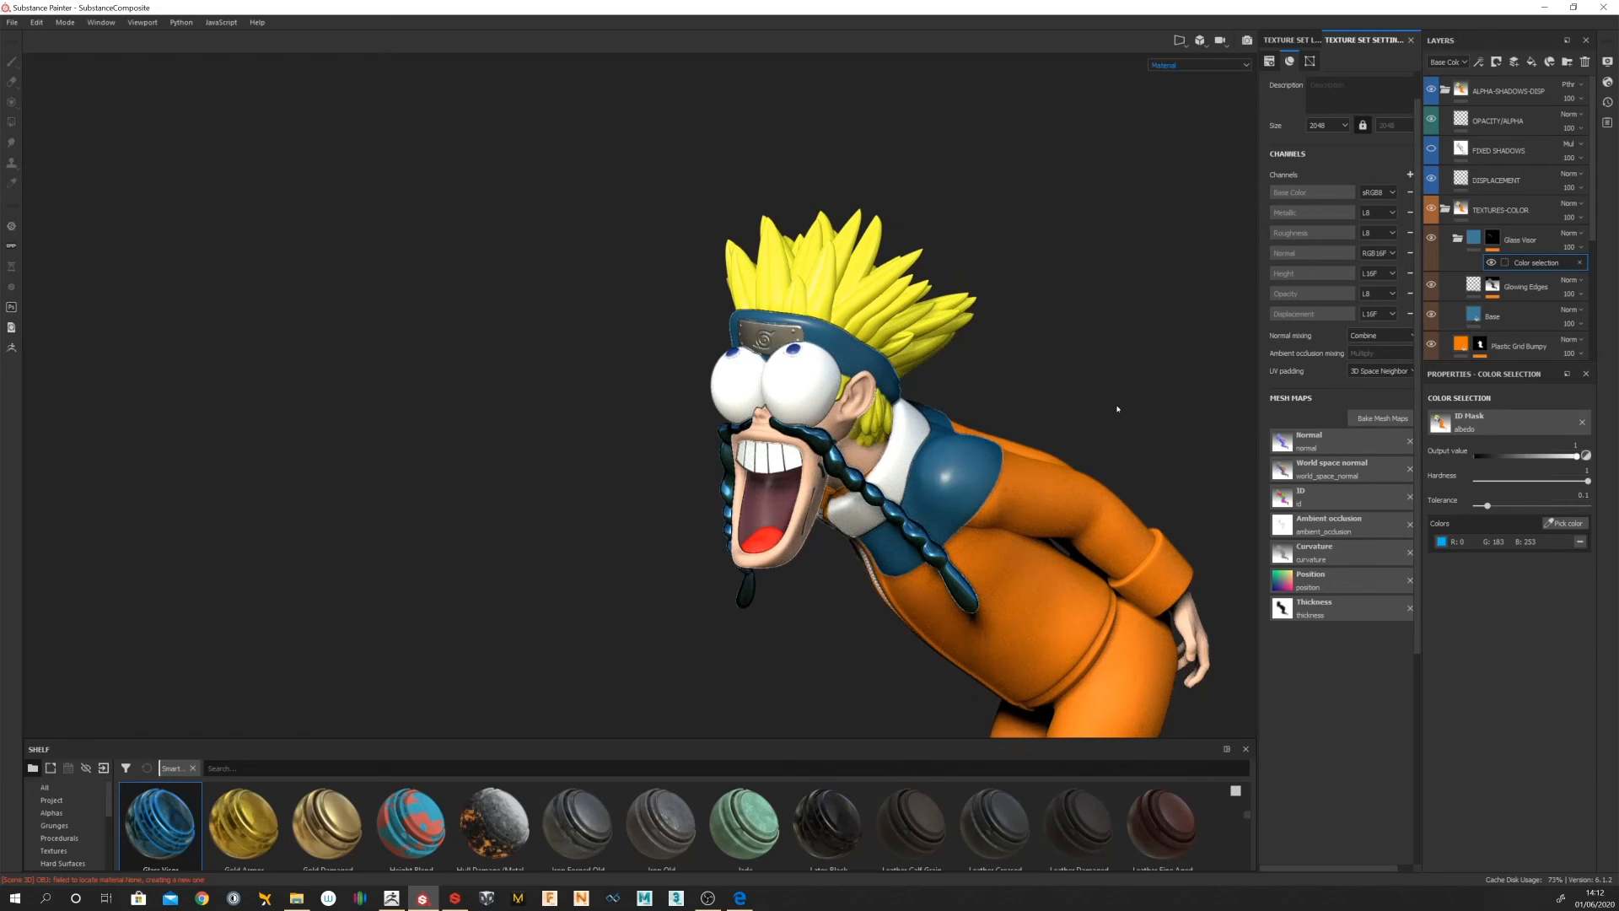
# Step: Check the tears and jacket materials on the character, and render the upper body up close in Iray
pyautogui.scroll(2, 1120, 401)
pyautogui.keyDown('alt'); pyautogui.moveTo(1145, 369); pyautogui.dragTo(921, 282, button='middle'); pyautogui.keyUp('alt')
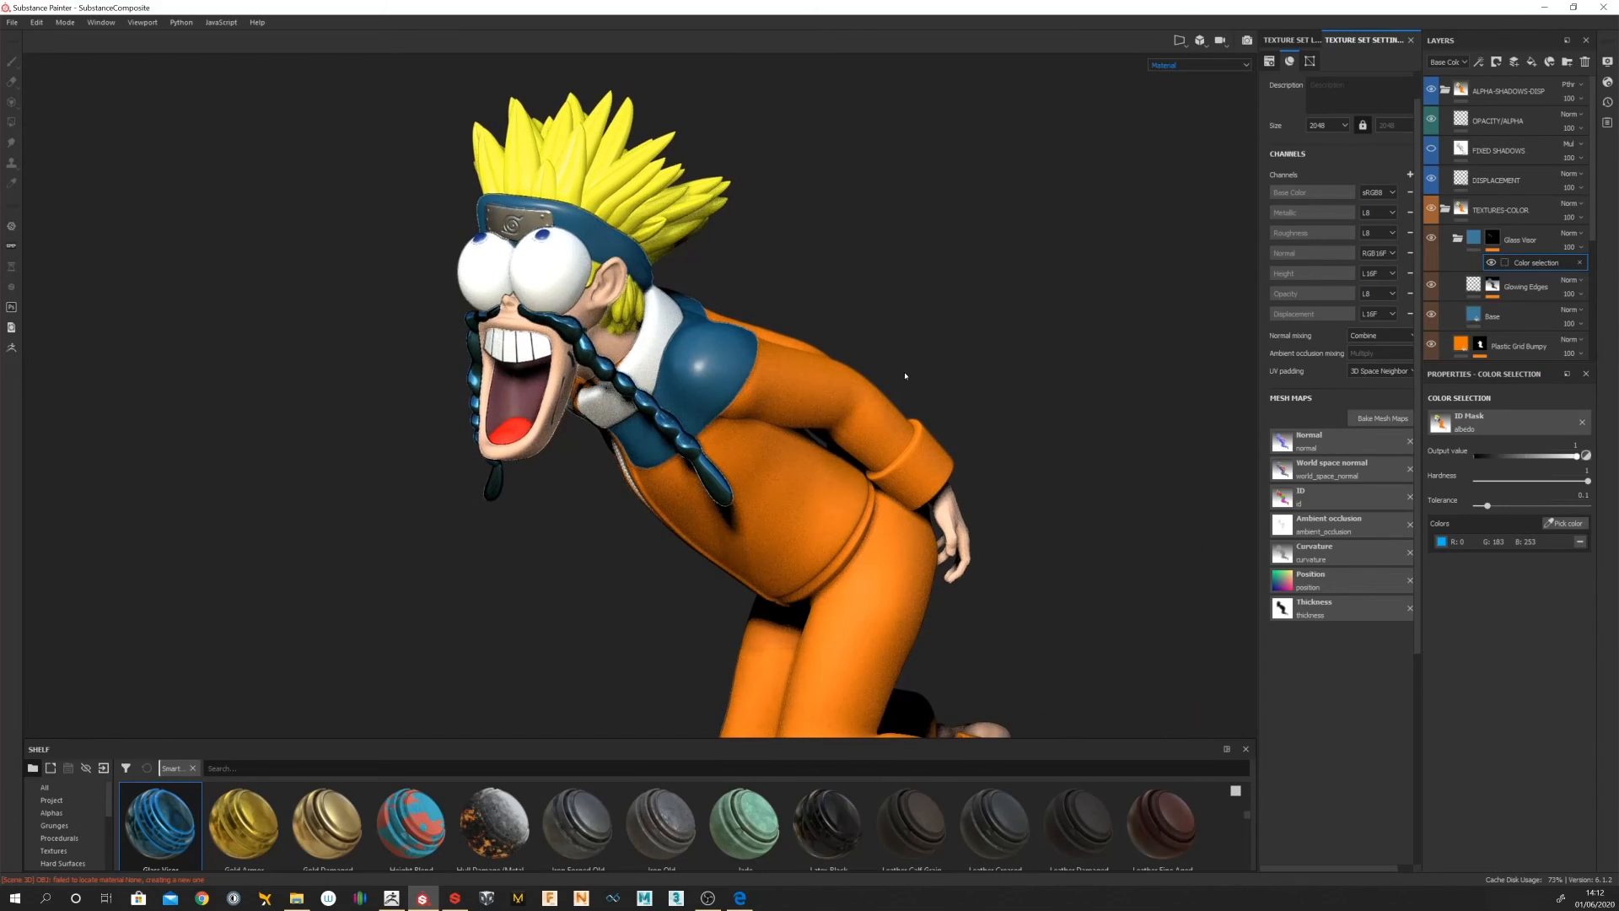
pyautogui.scroll(-2, 860, 506)
pyautogui.scroll(6, 857, 512)
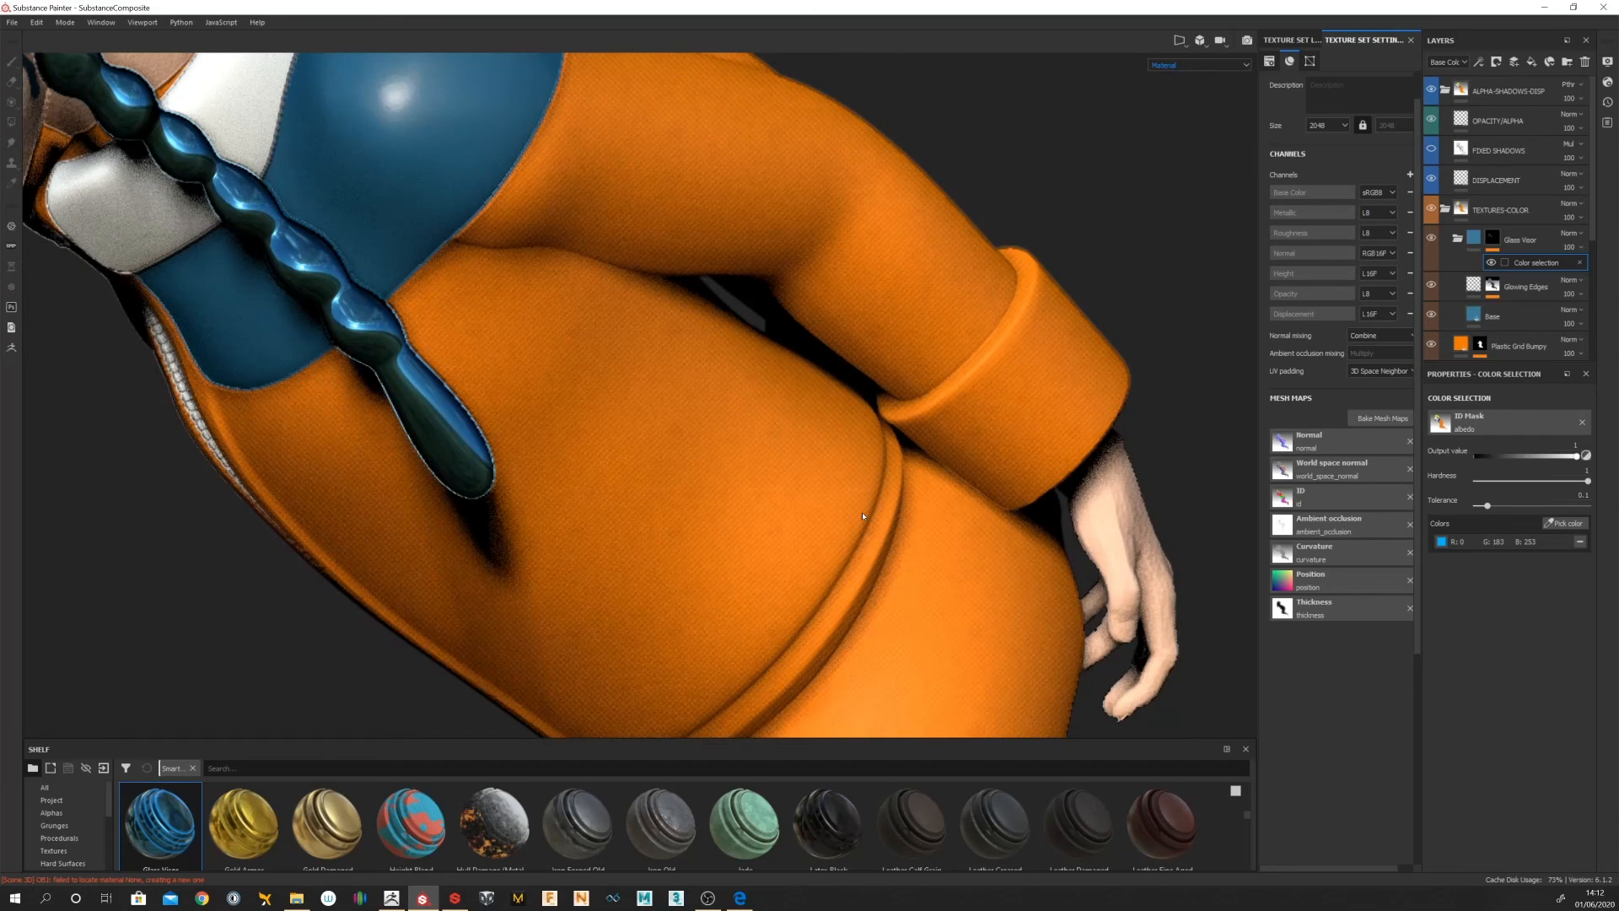
pyautogui.scroll(-6, 863, 516)
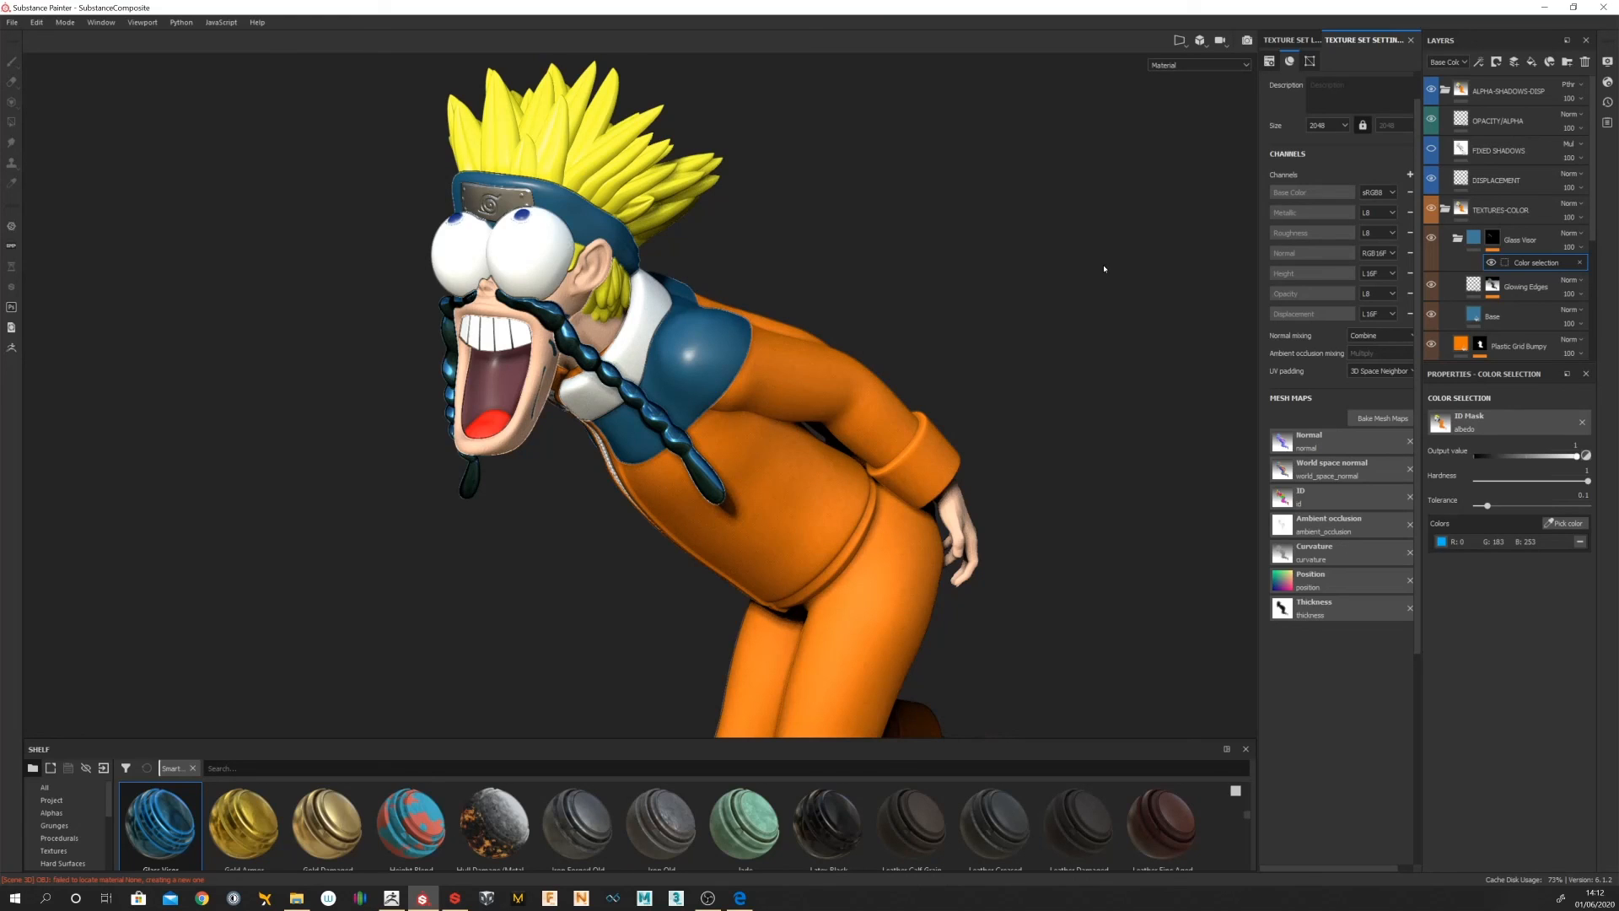
pyautogui.click(1251, 44)
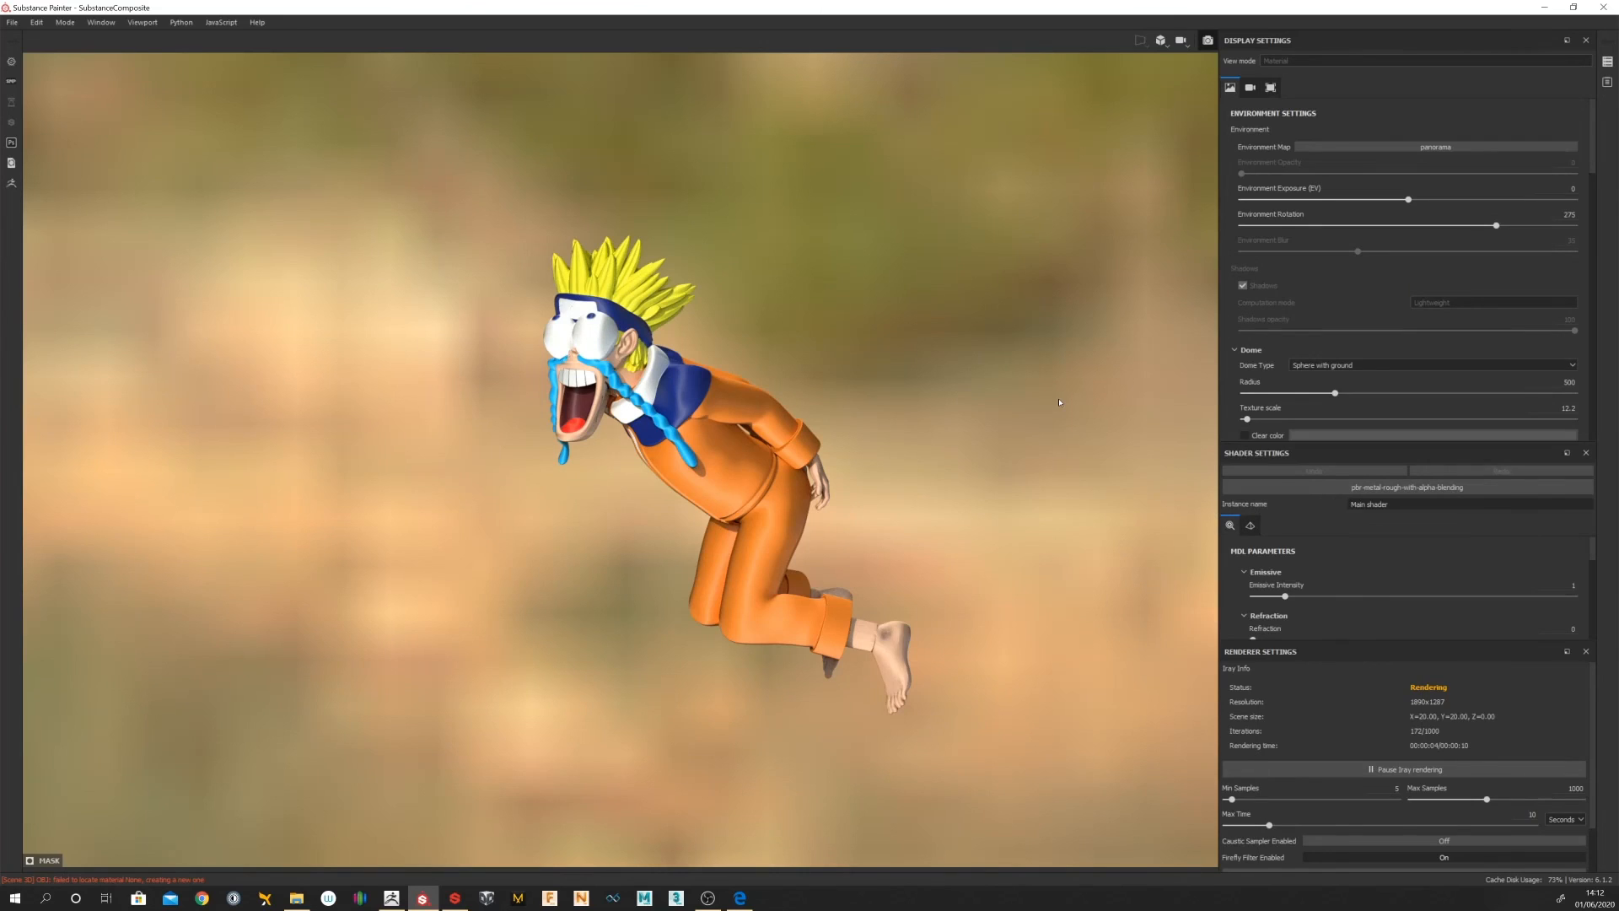
pyautogui.scroll(3, 899, 407)
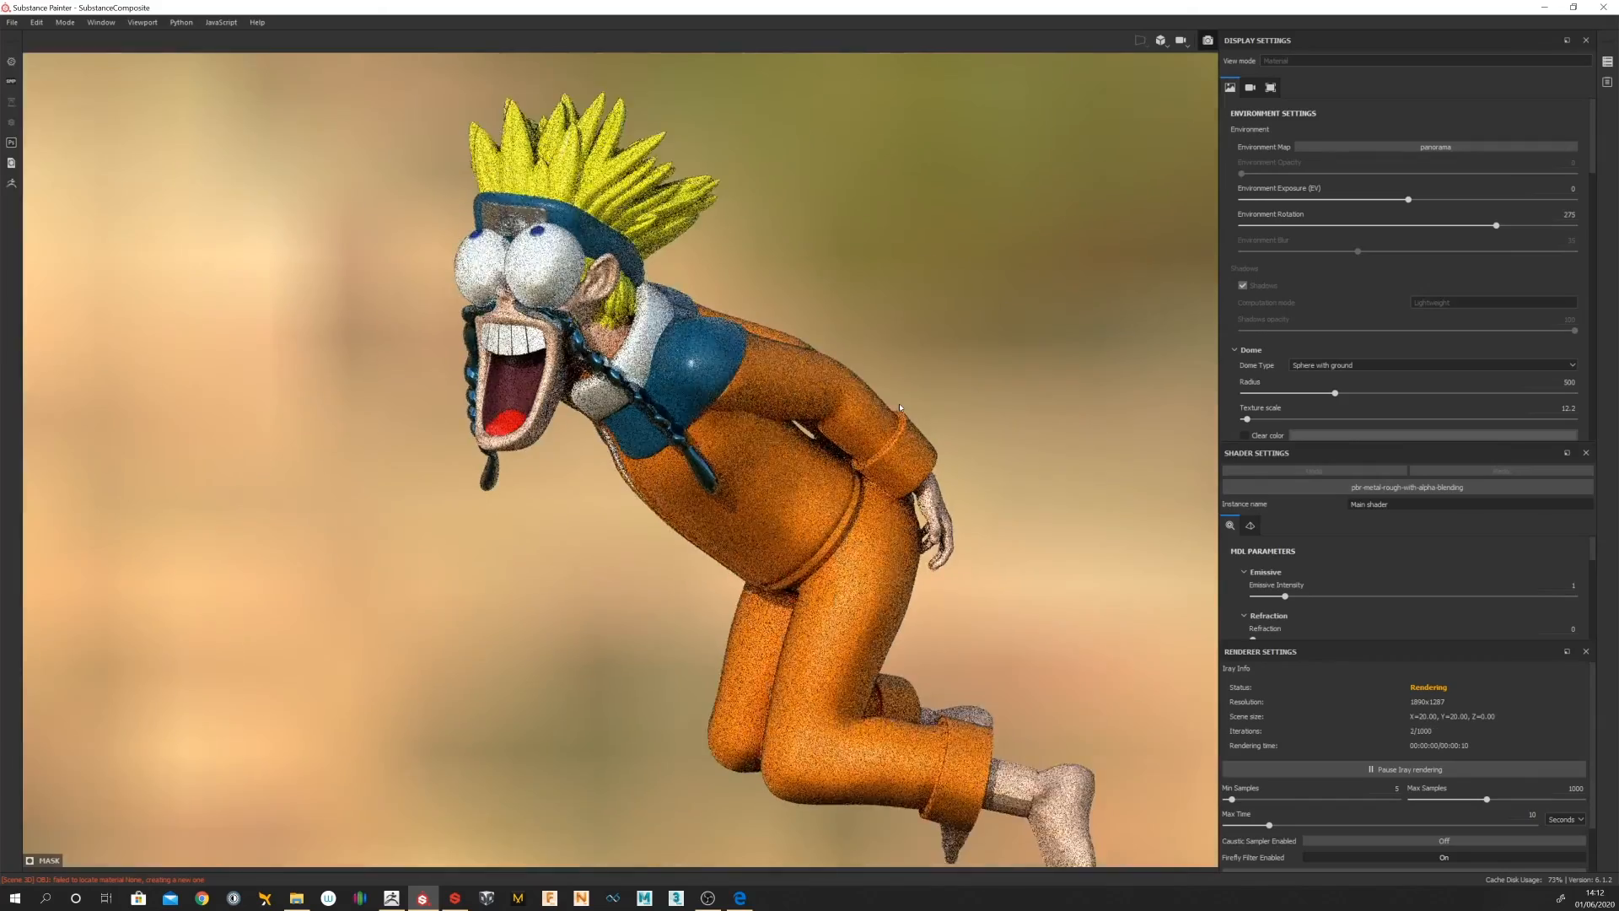
pyautogui.scroll(5, 899, 407)
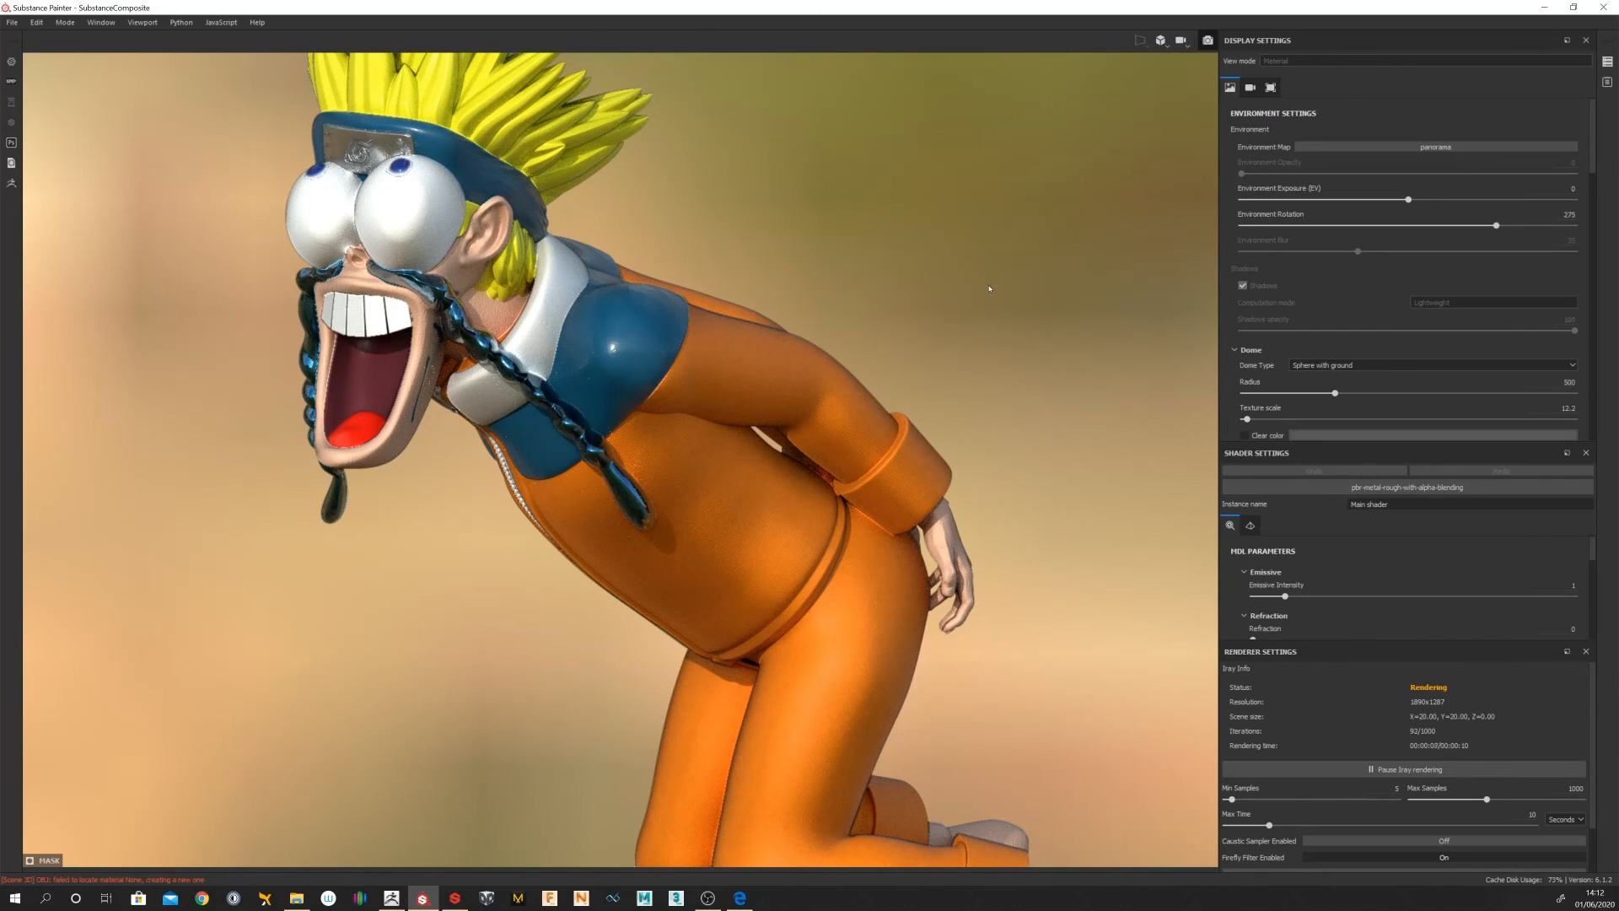
# Step: Rotate the environment lighting around the rendered character to about 338 degrees
pyautogui.press('shift')
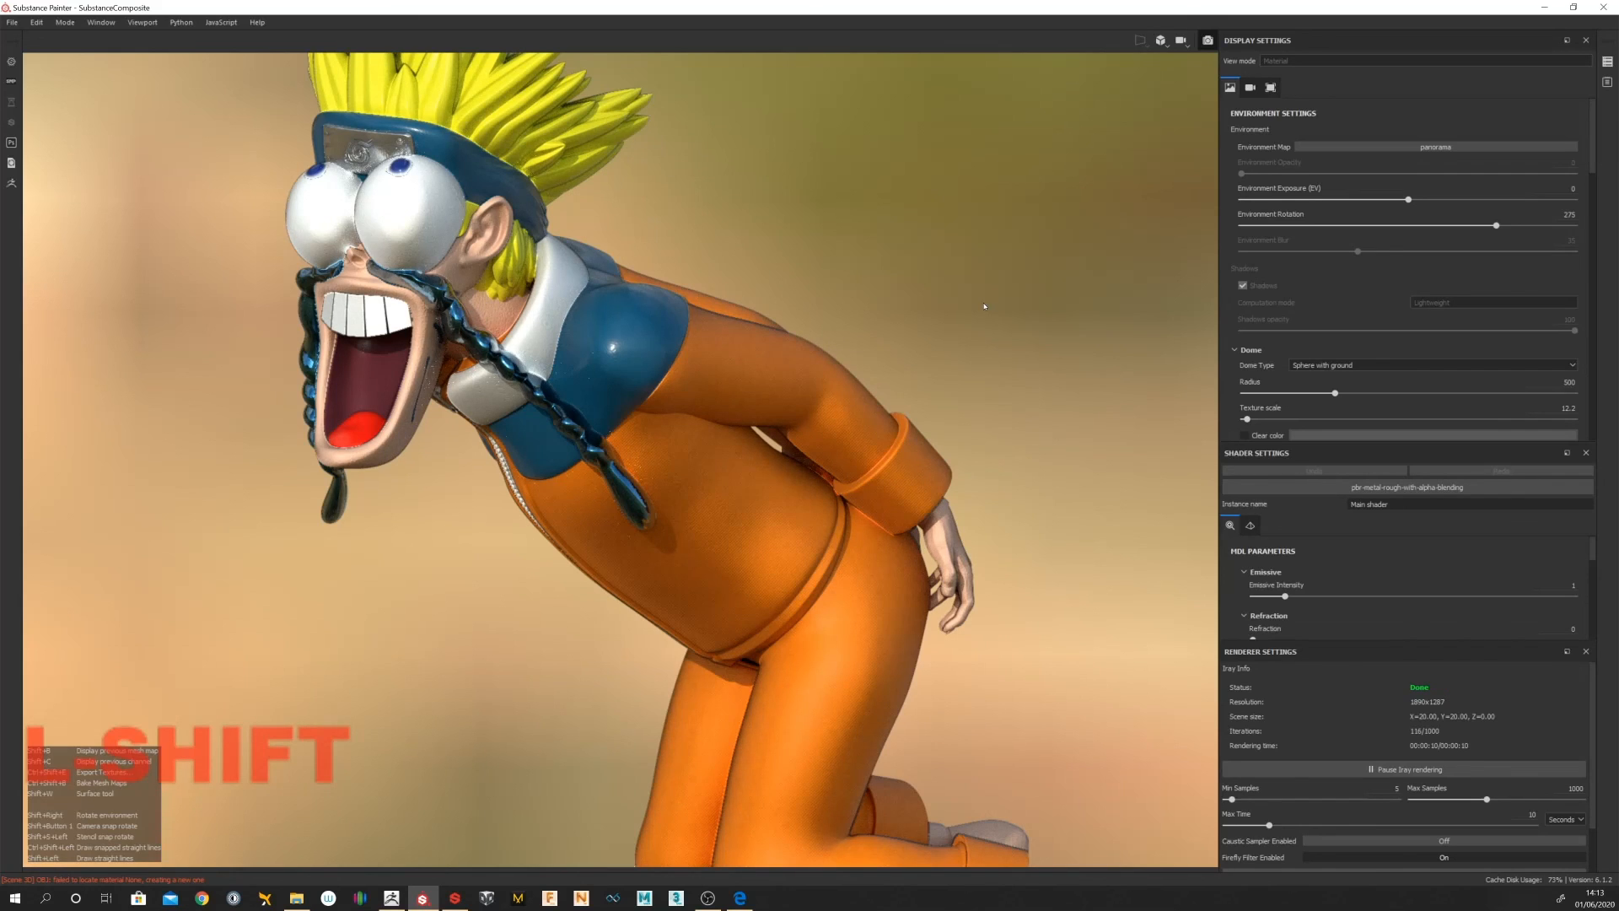
pyautogui.keyDown('shift'); pyautogui.moveTo(984, 306); pyautogui.dragTo(876, 297, button='right'); pyautogui.keyUp('shift')
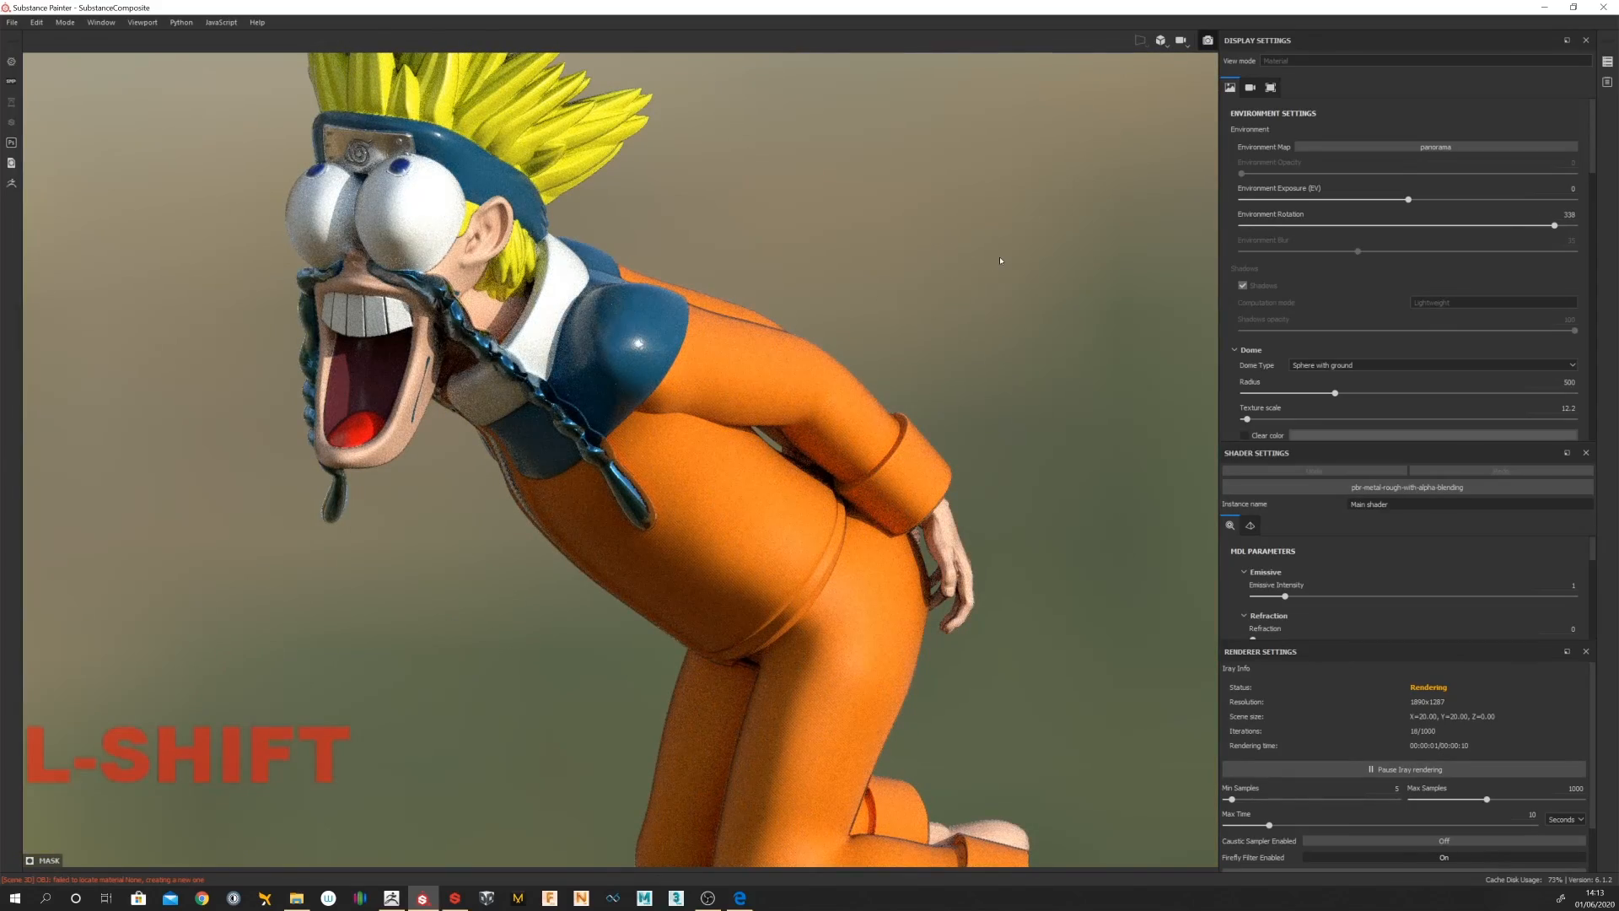